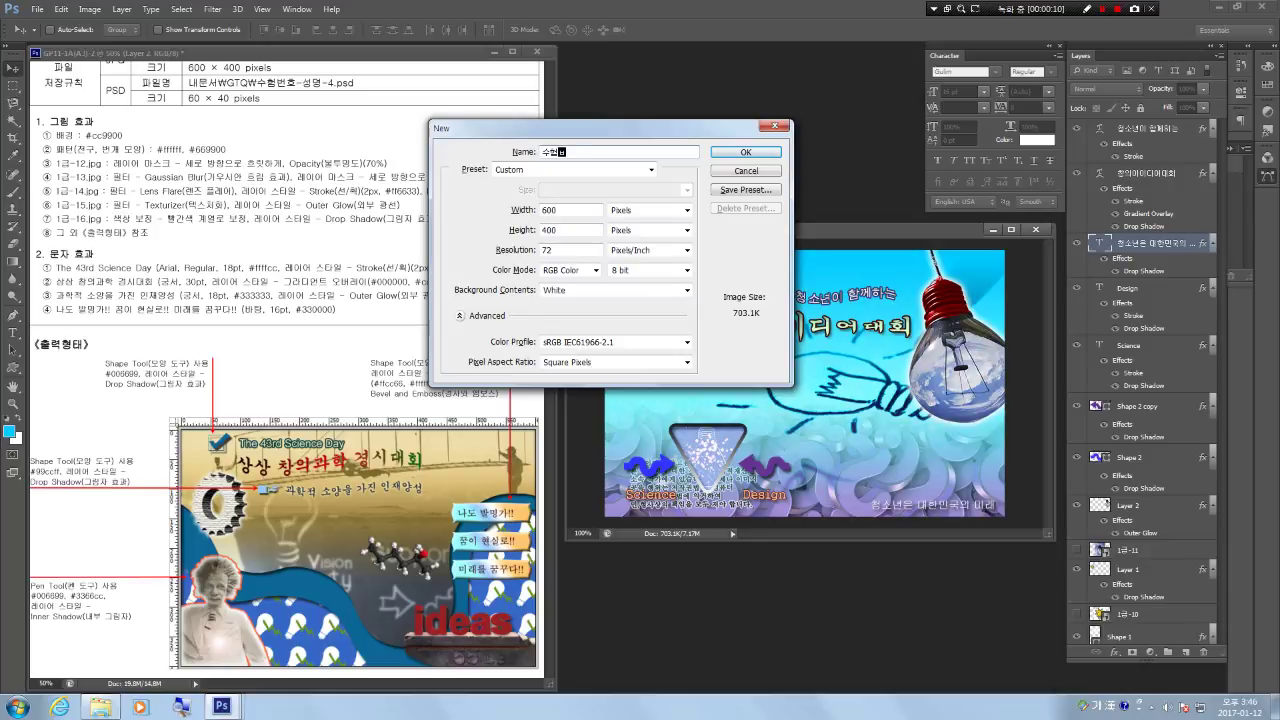
Create a new white 600 × 400 pixel RGB document at 72 pixels/inch named 수험번호-성명-4.
text(-성명-4)
key(Return)
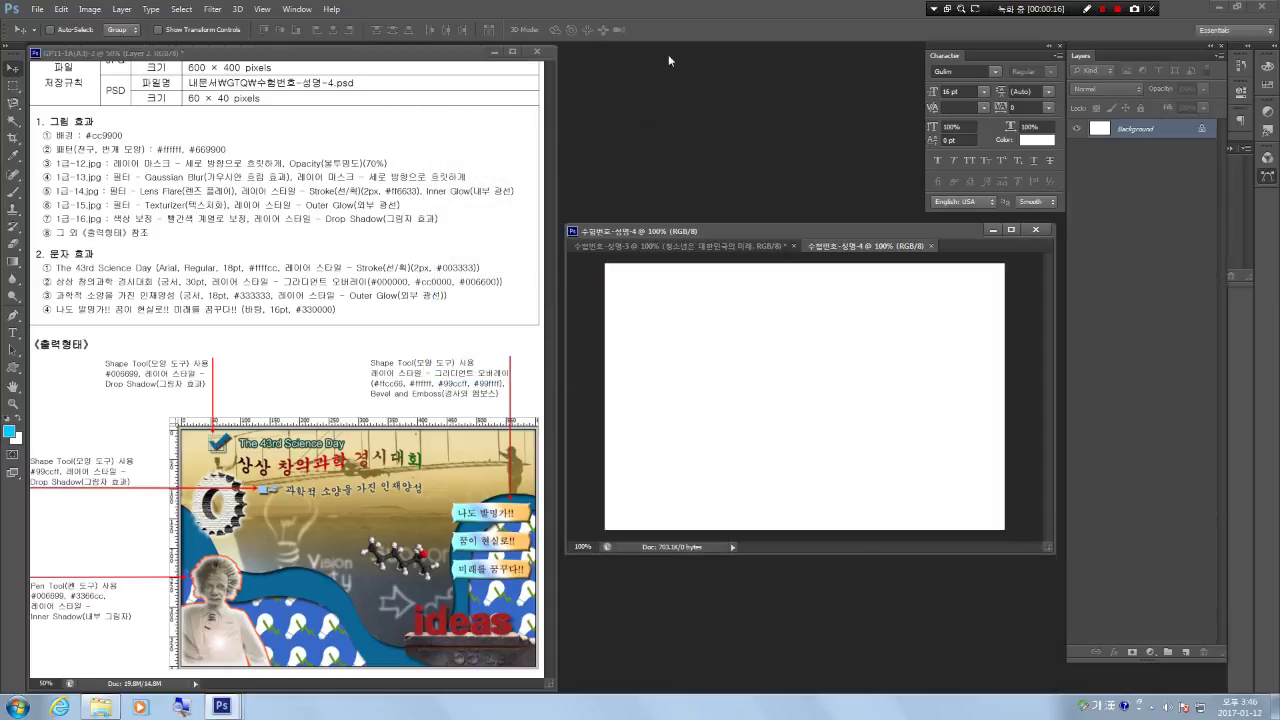
Set the foreground color to #009900 and fill the background layer with it.
click(11, 431)
drag(768, 390, 599, 392)
text(ㅊ)
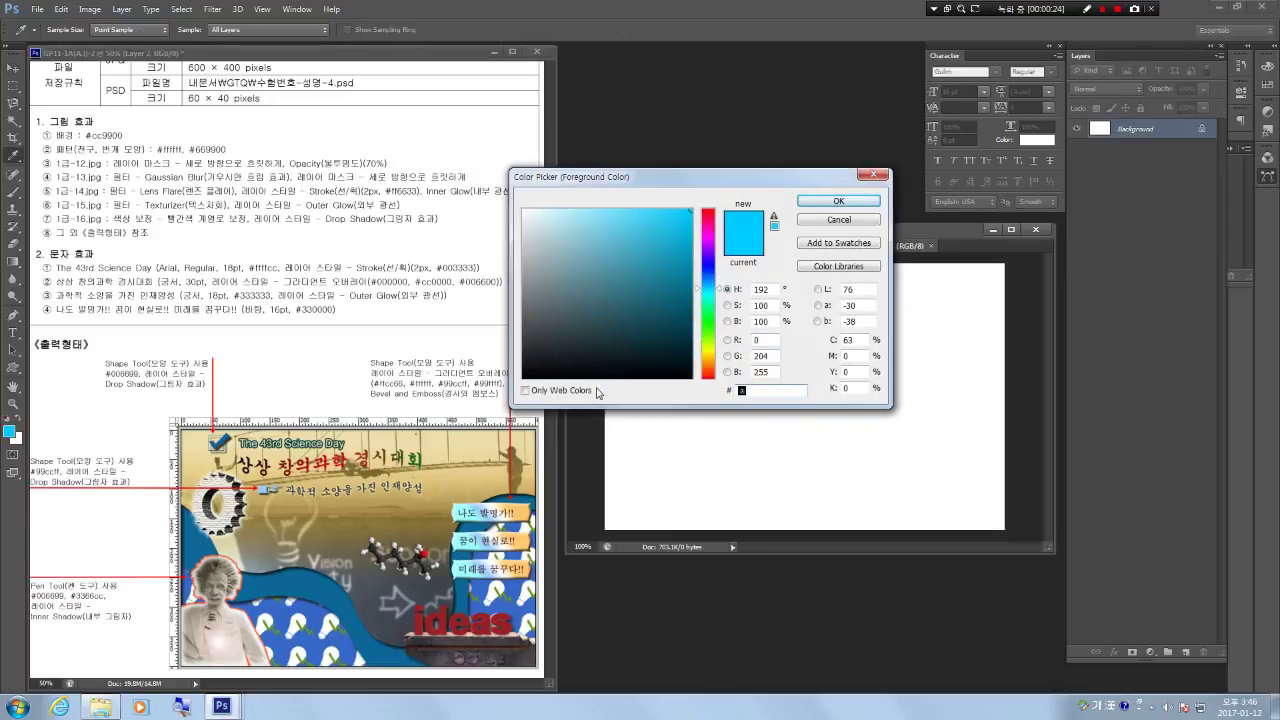
text(9900)
key(Return)
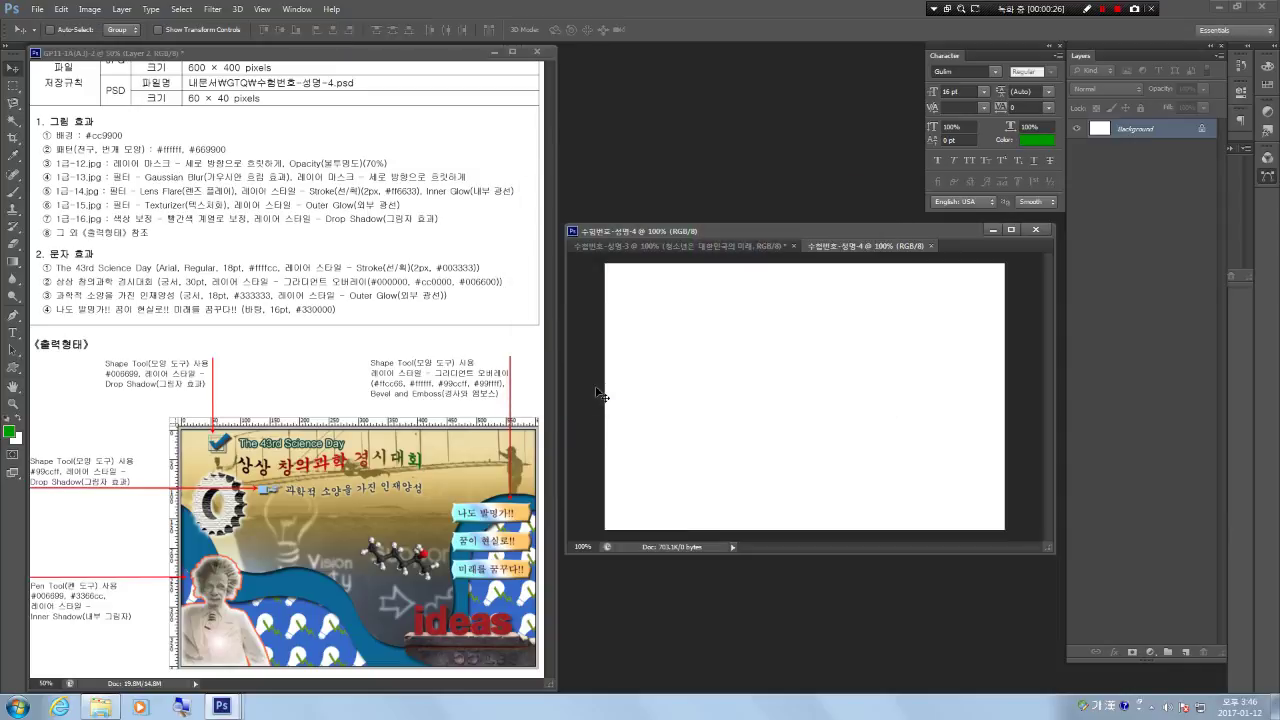
key(alt+Delete)
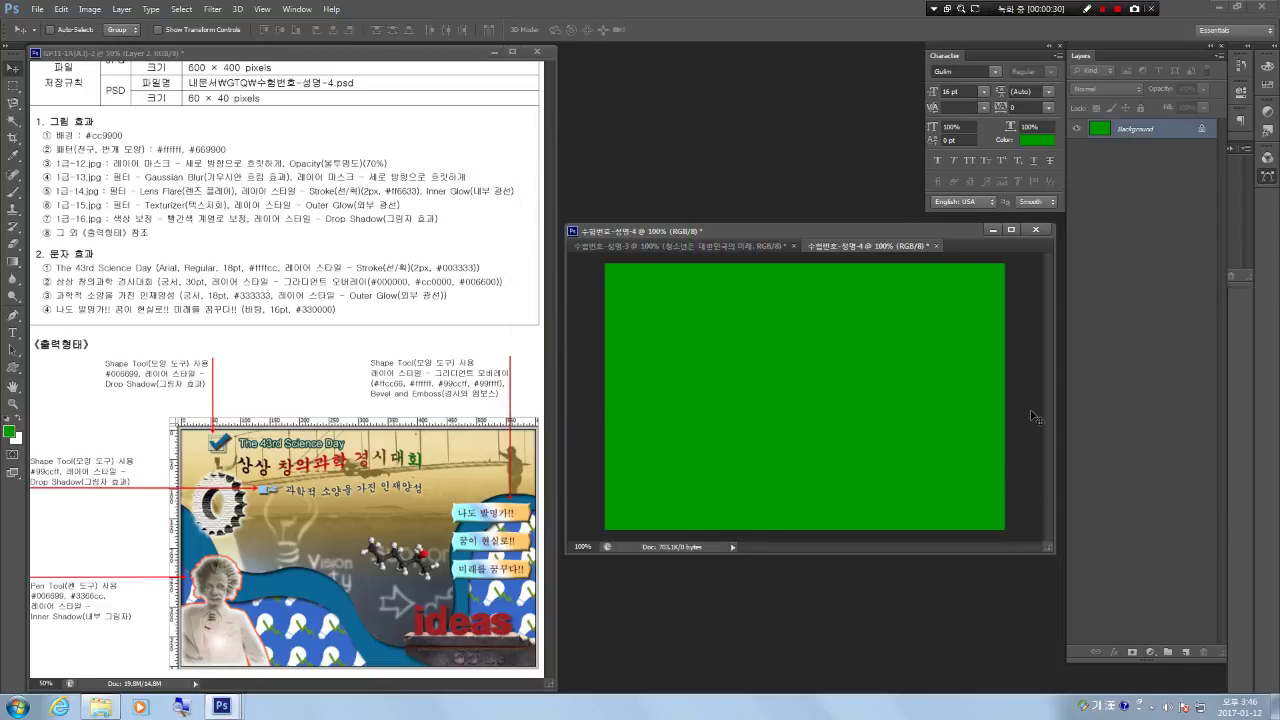
Set the foreground color to #cc9900 and fill the background layer with it.
click(10, 432)
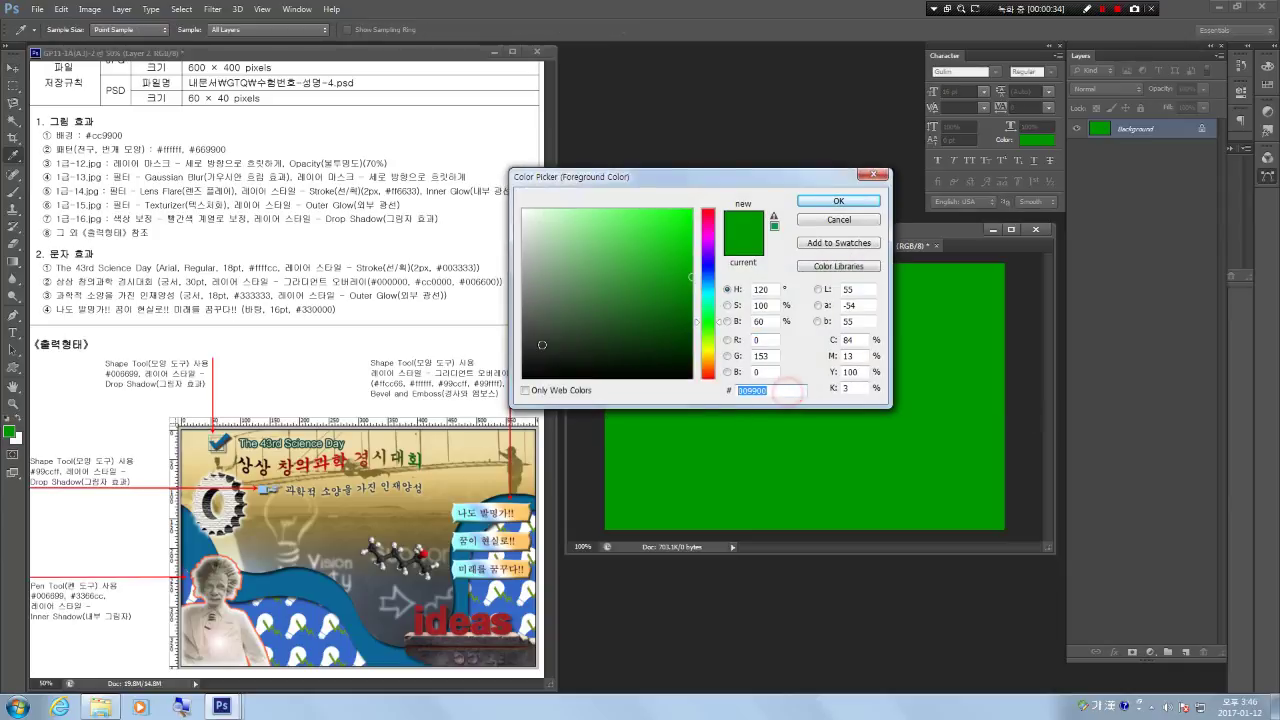
text(0cc9900)
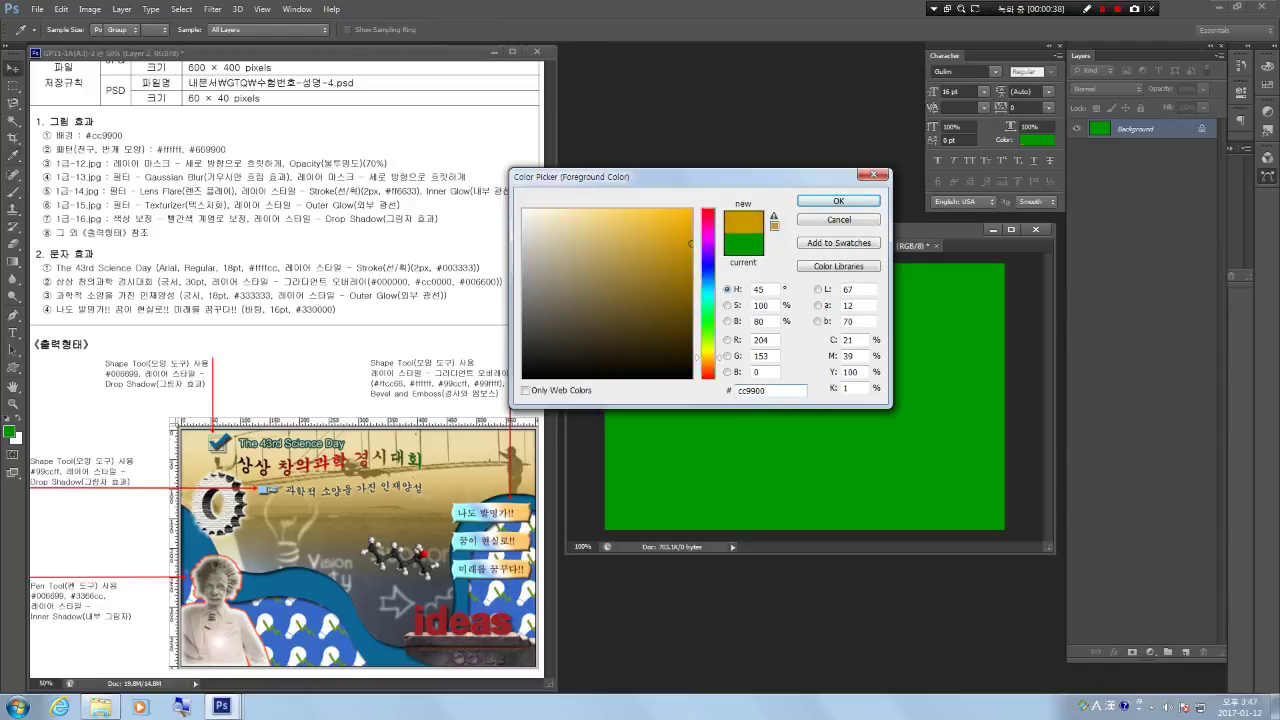
key(Return)
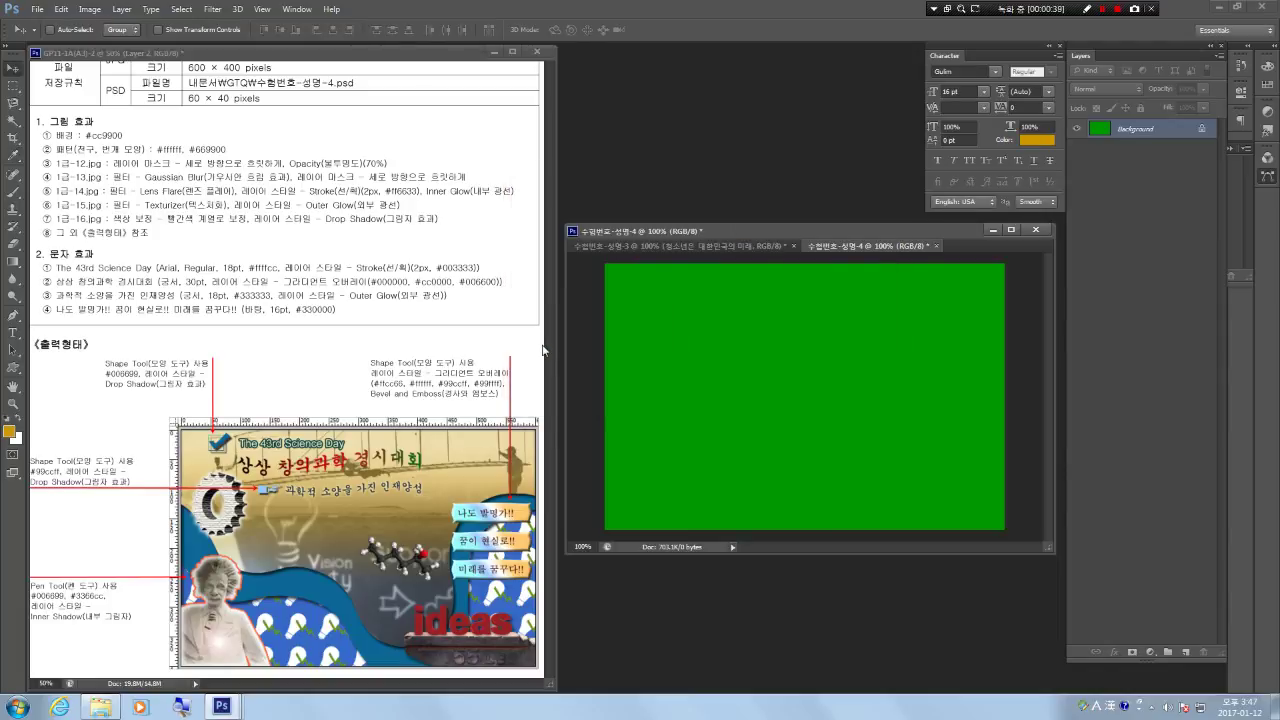
key(alt+BackSpace)
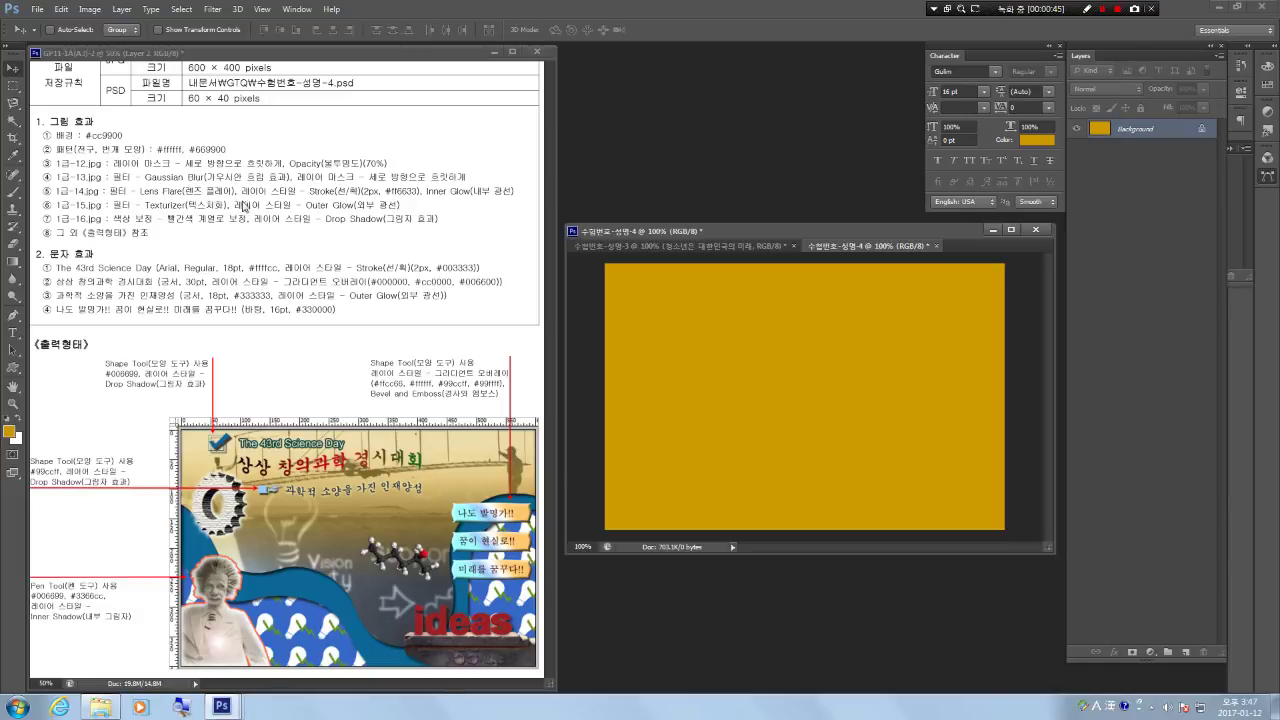
Draw a small light bulb custom shape left of the canvas centre, convert it to a shape layer and color it #ffffff.
click(14, 368)
click(386, 31)
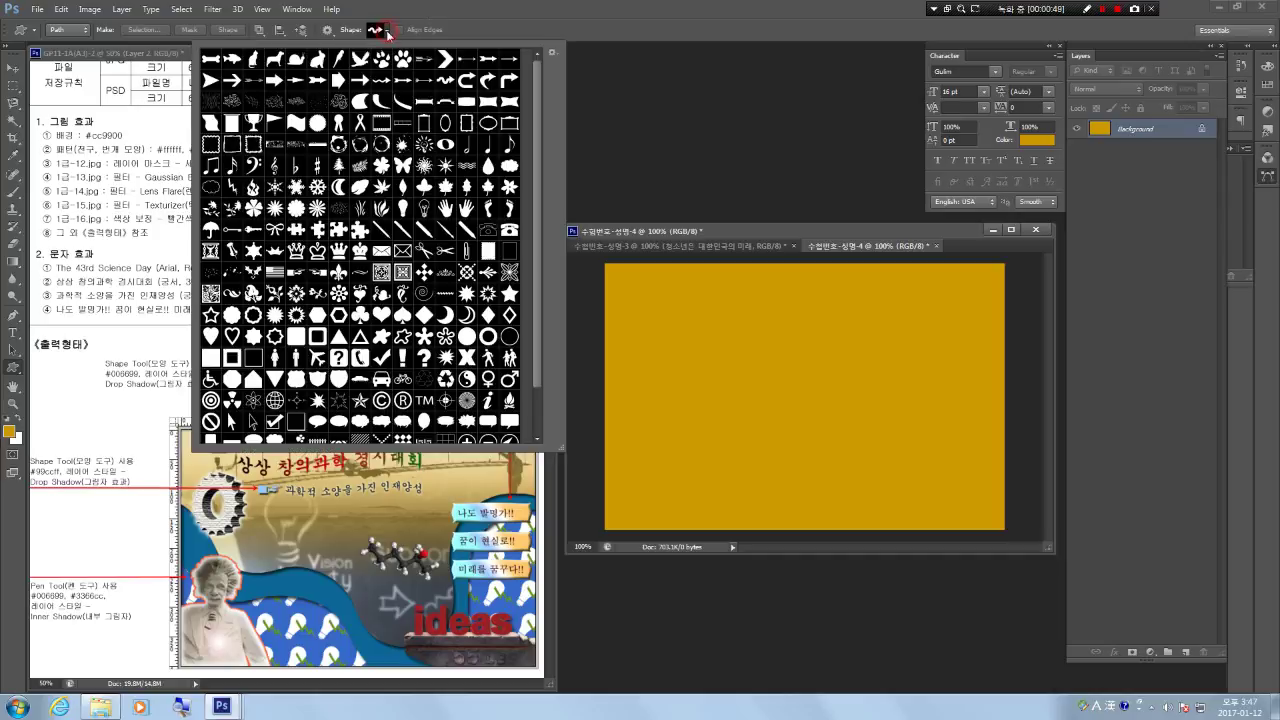
scroll(450, 333, down, 2)
scroll(452, 332, down, 1)
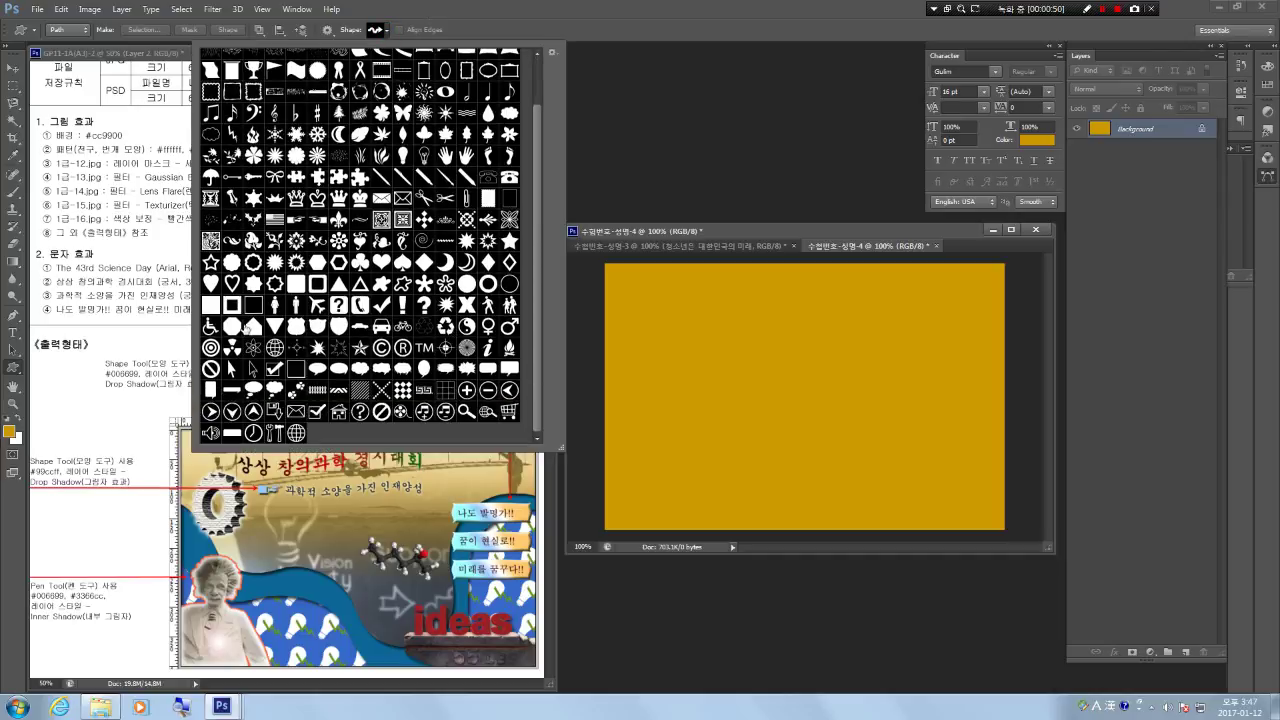
scroll(497, 228, up, 1)
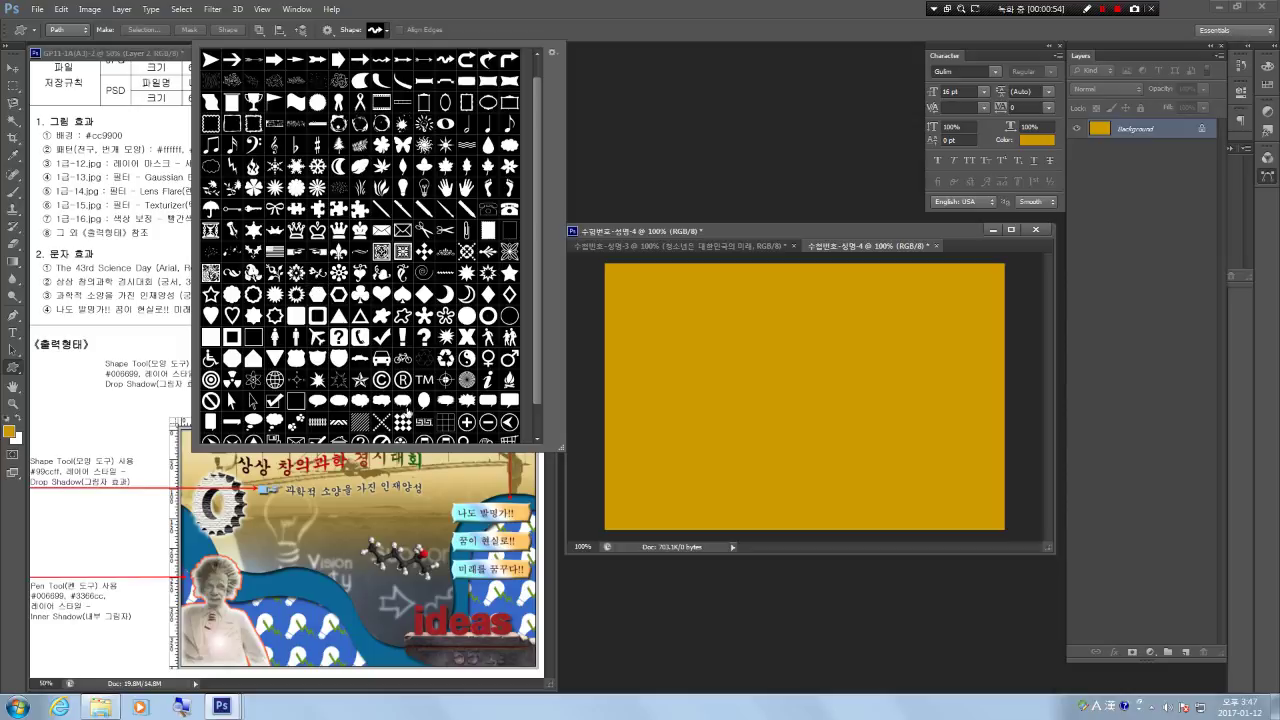
scroll(452, 408, down, 1)
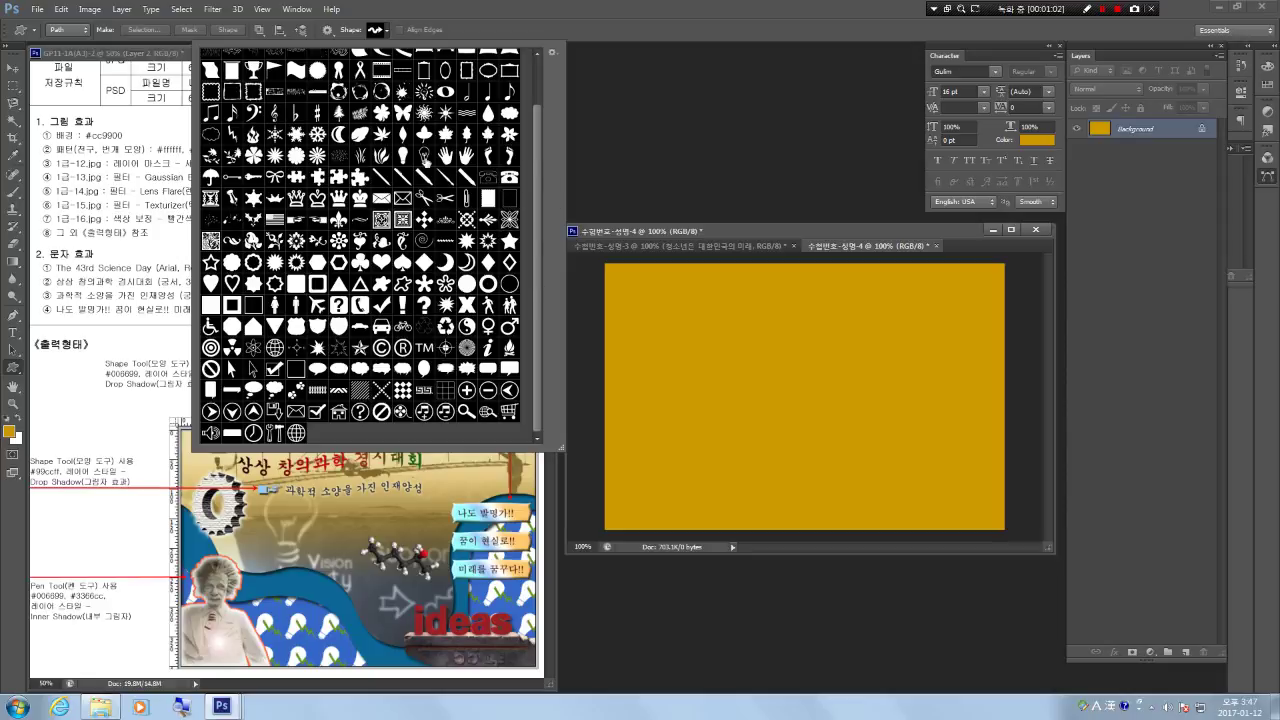
click(403, 155)
double_click(403, 157)
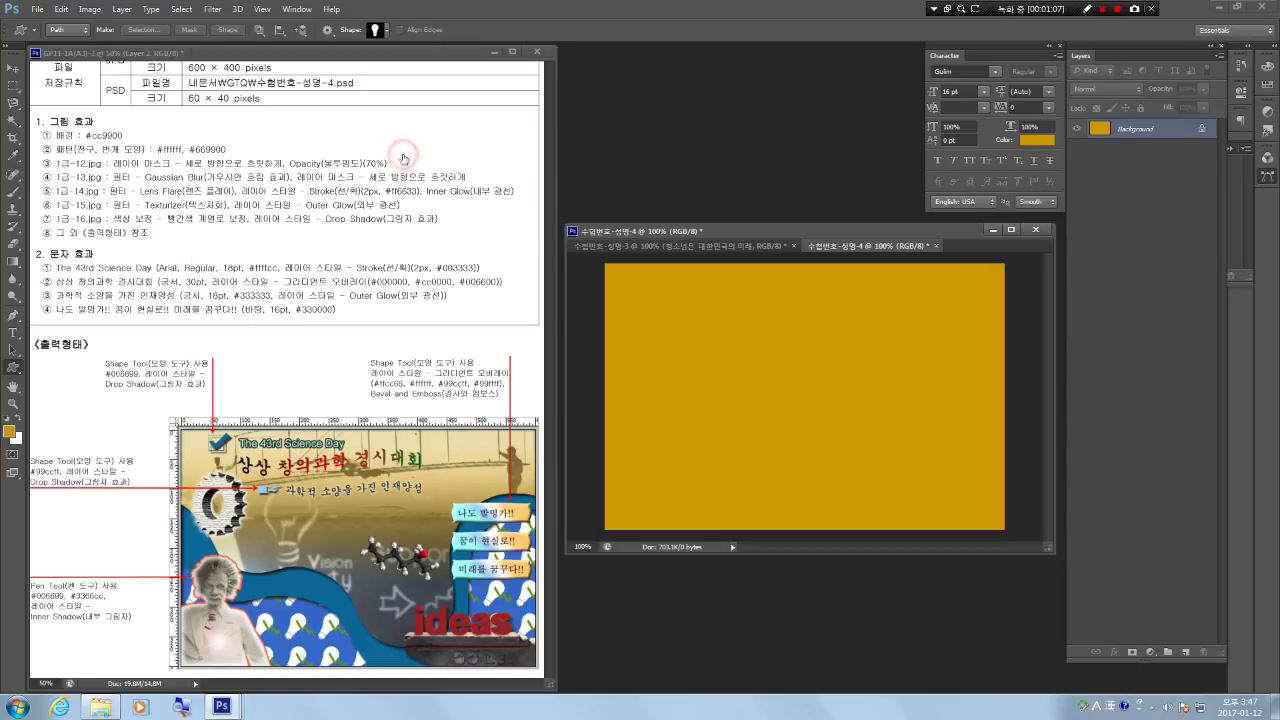
drag(708, 400, 731, 439)
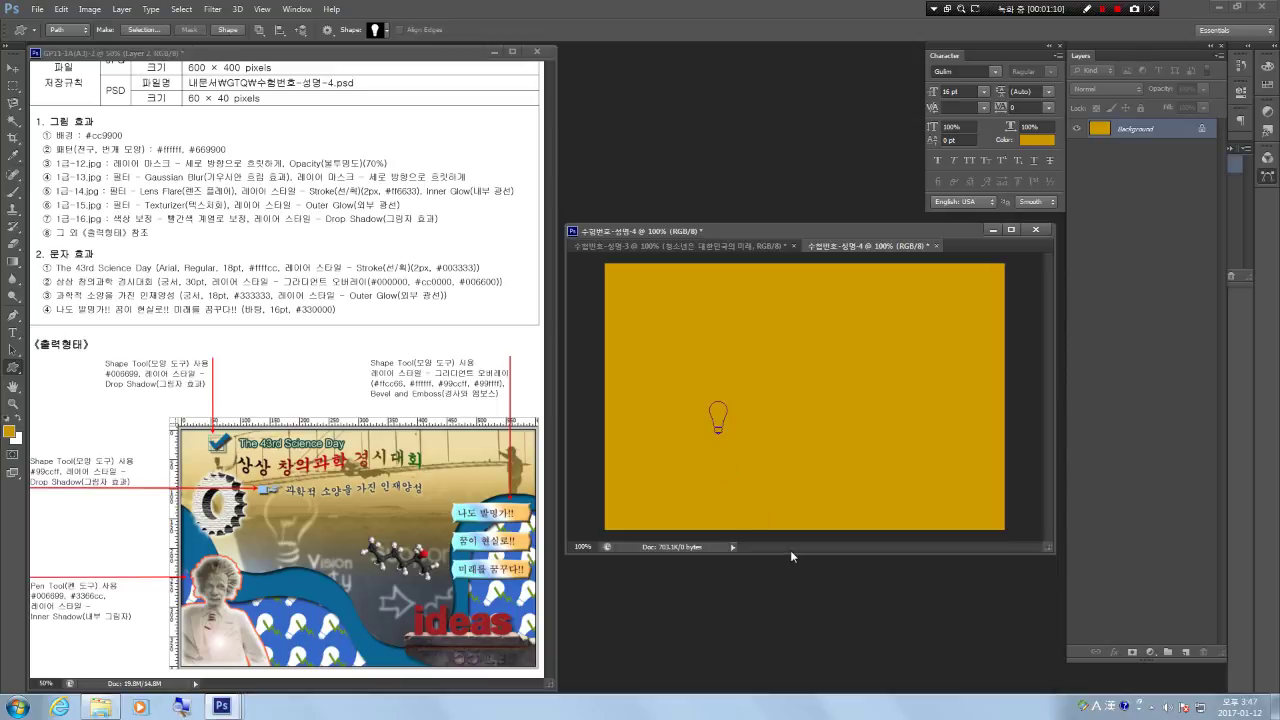
click(228, 31)
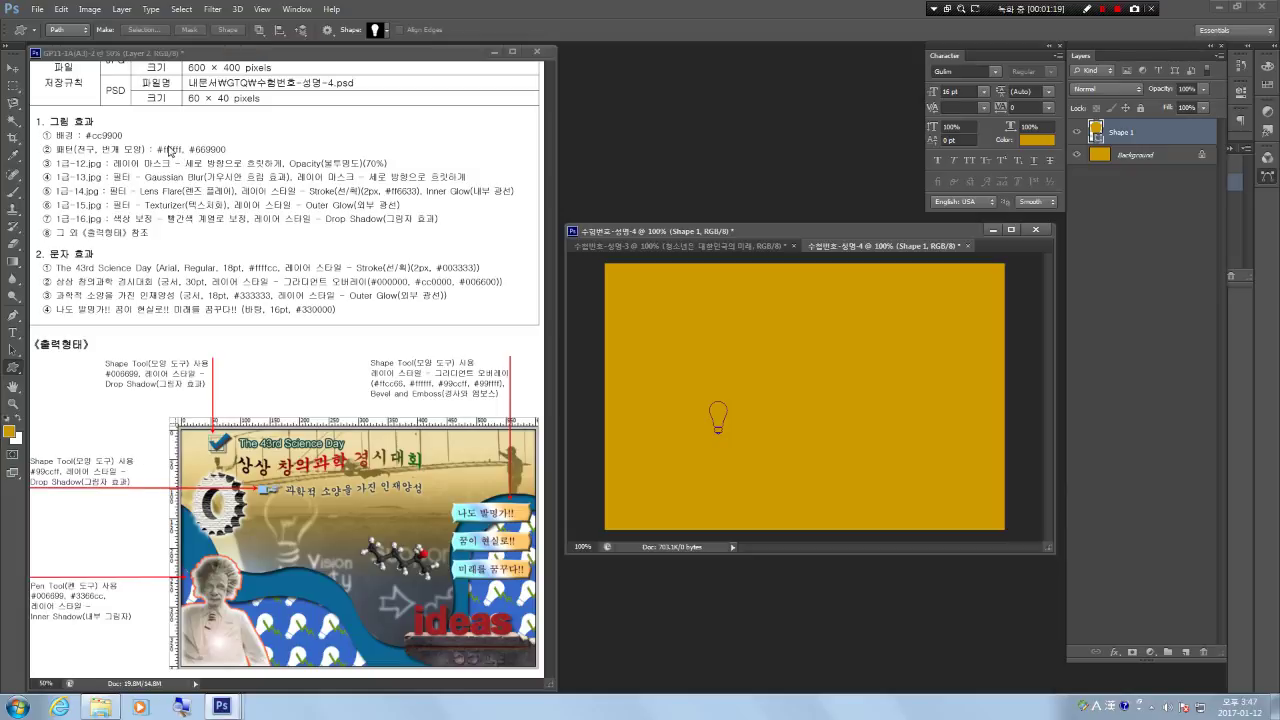
double_click(1097, 131)
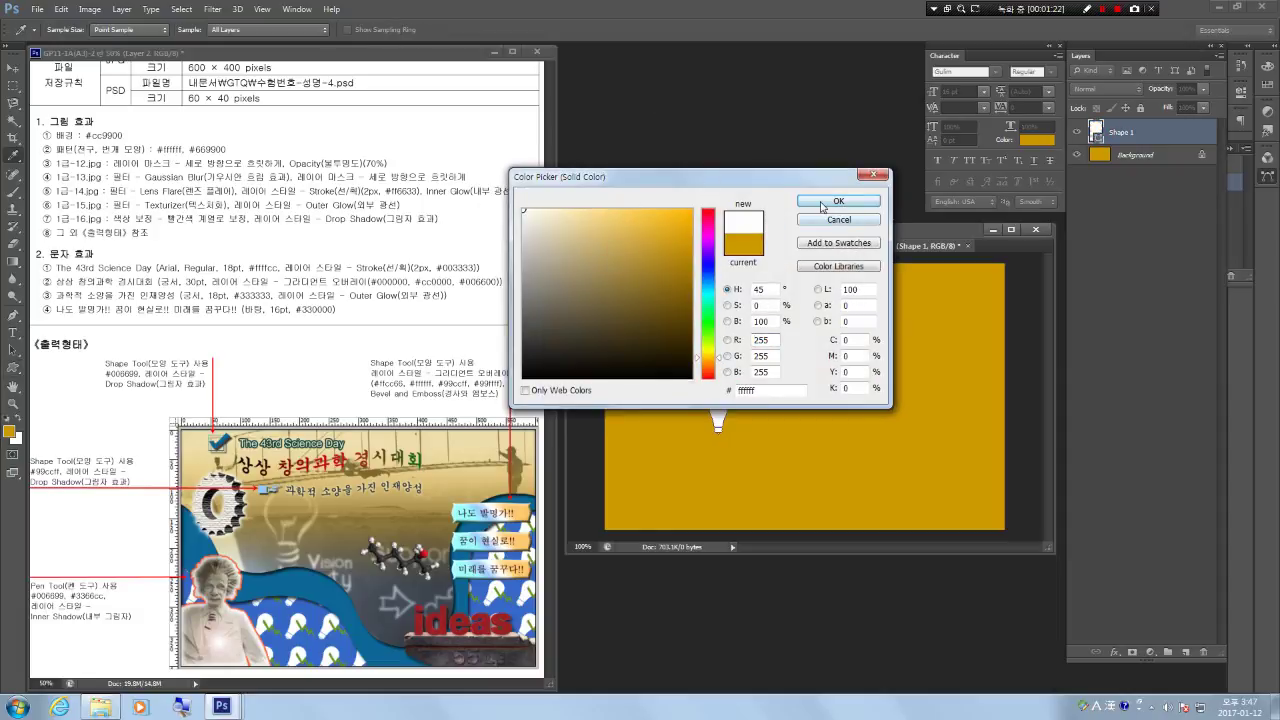
click(829, 200)
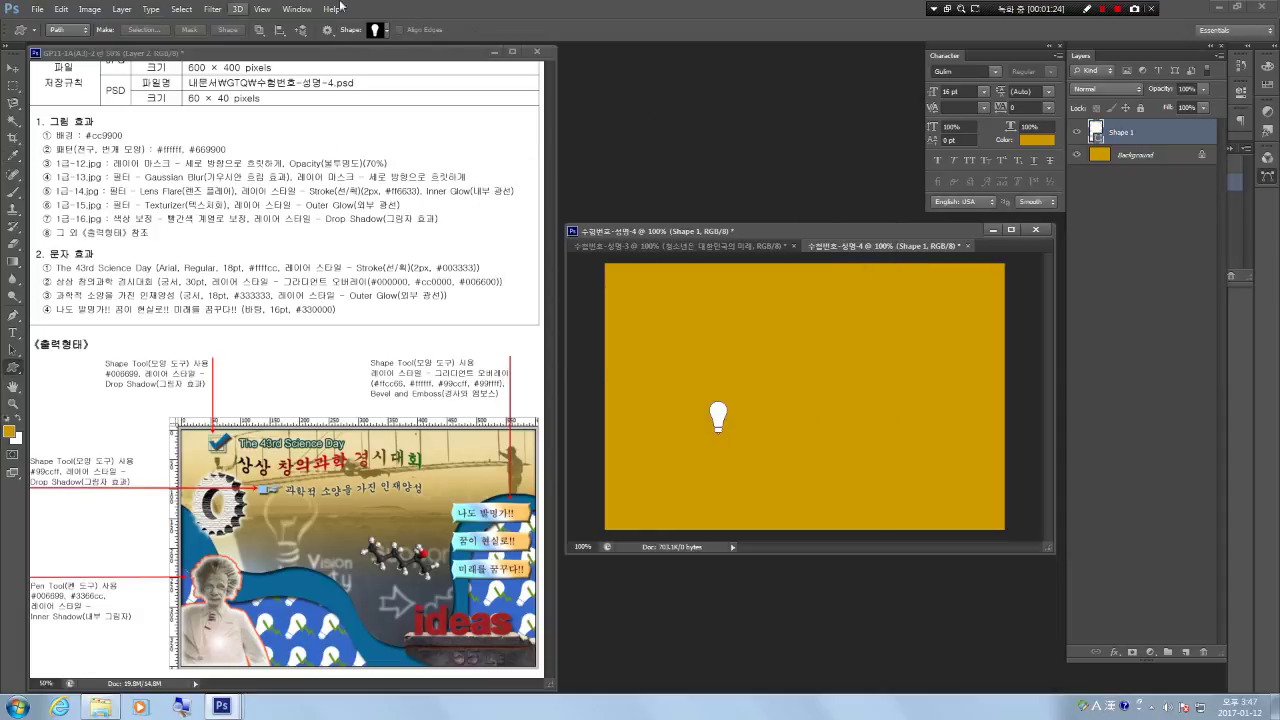
Choose the lightning bolt as the custom shape for drawing.
click(387, 35)
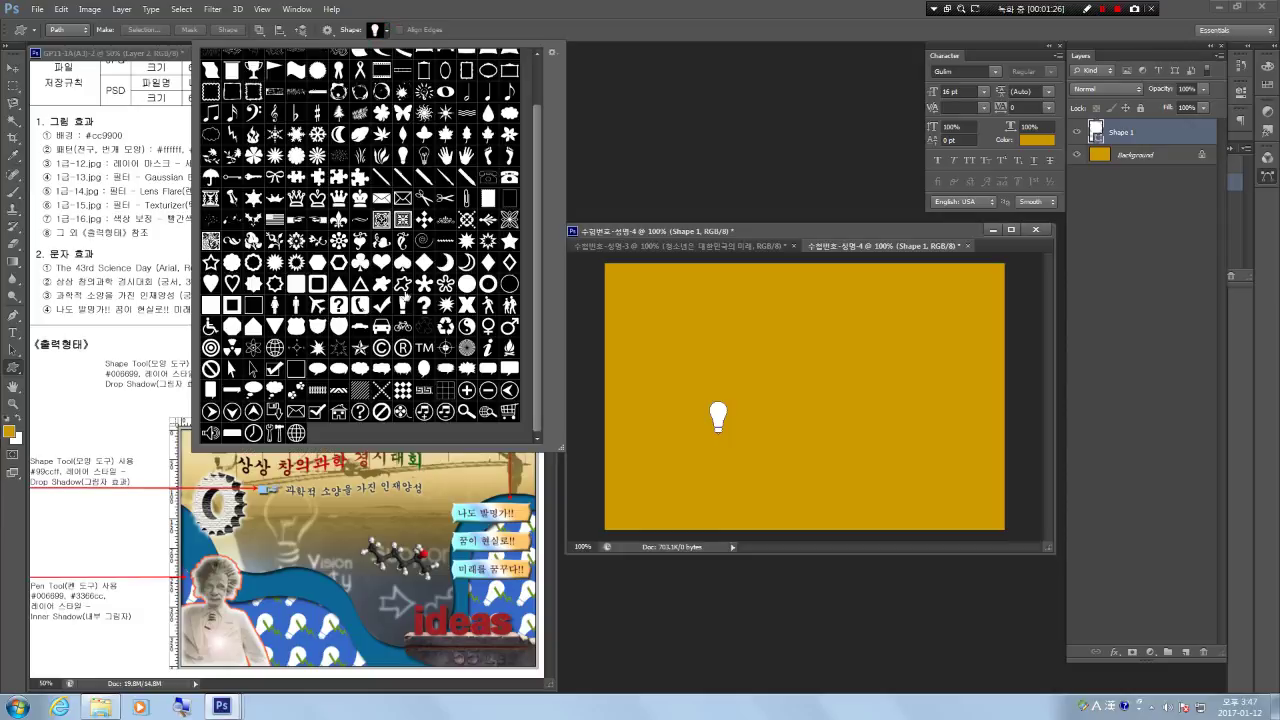
scroll(414, 361, up, 2)
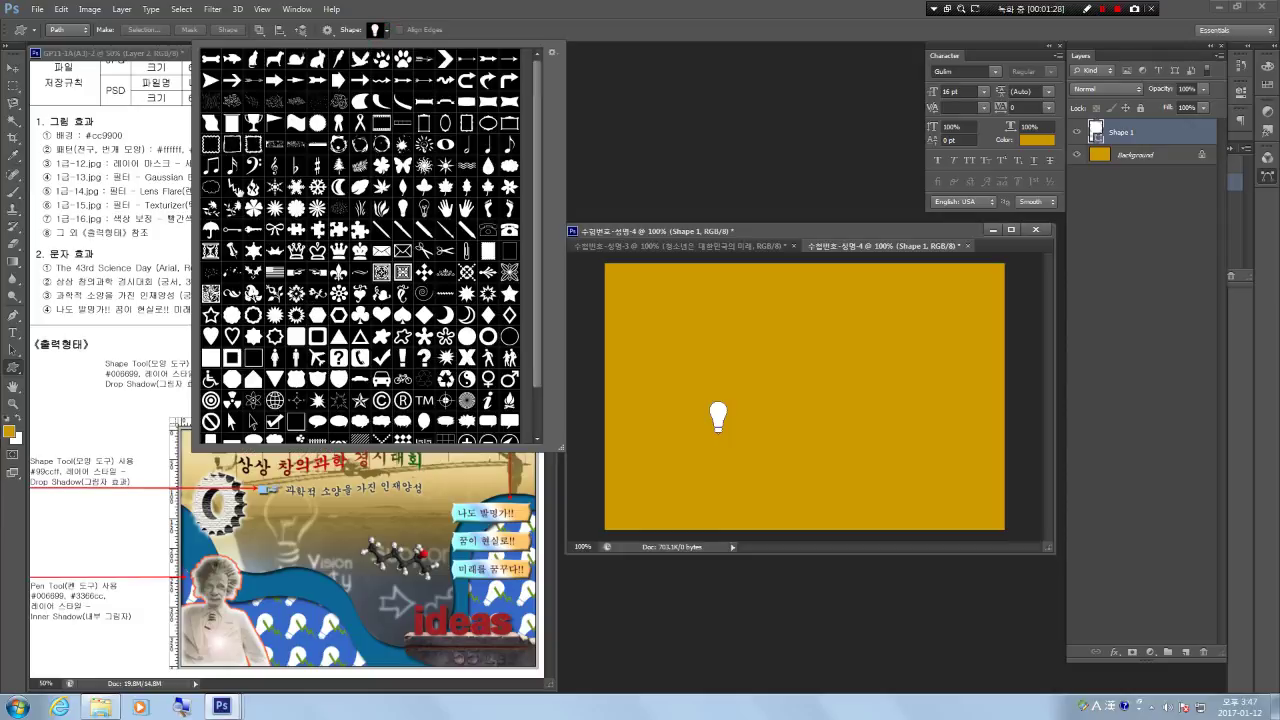
double_click(233, 187)
Draw a lightning bolt path about 7 × 15 mm beside the light bulb and convert it to a shape layer.
drag(742, 397, 764, 430)
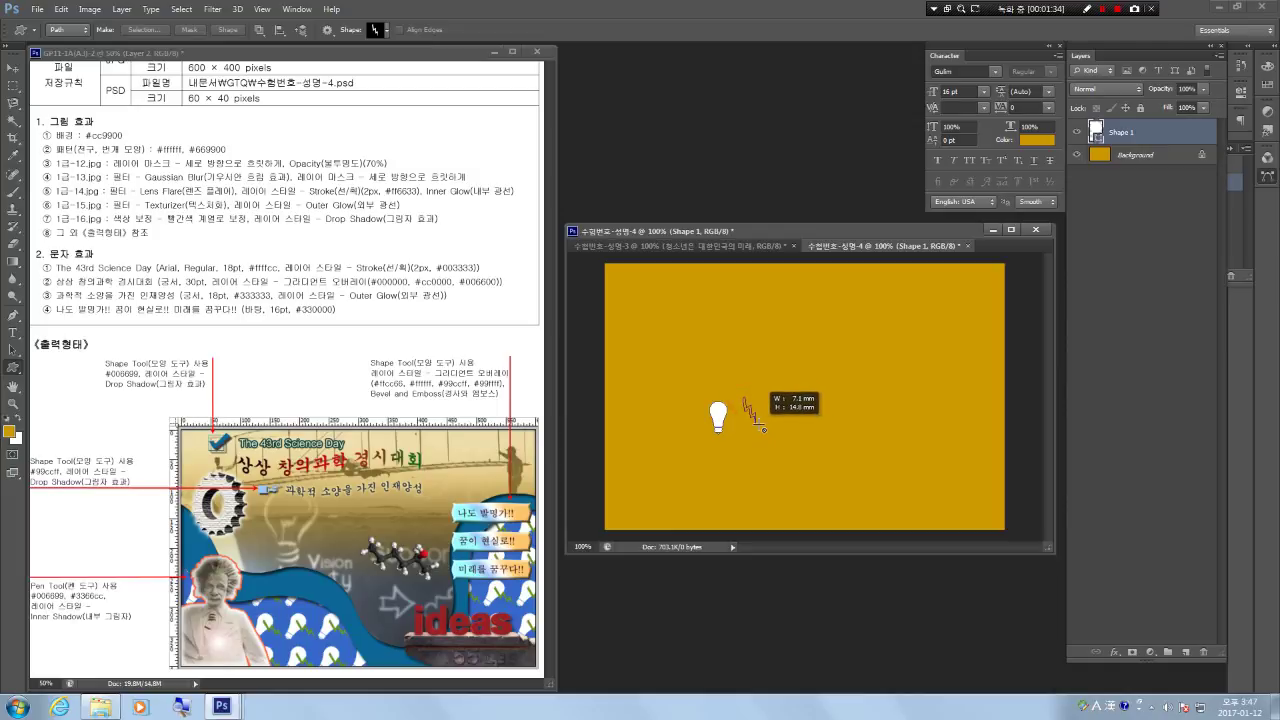
key(Escape)
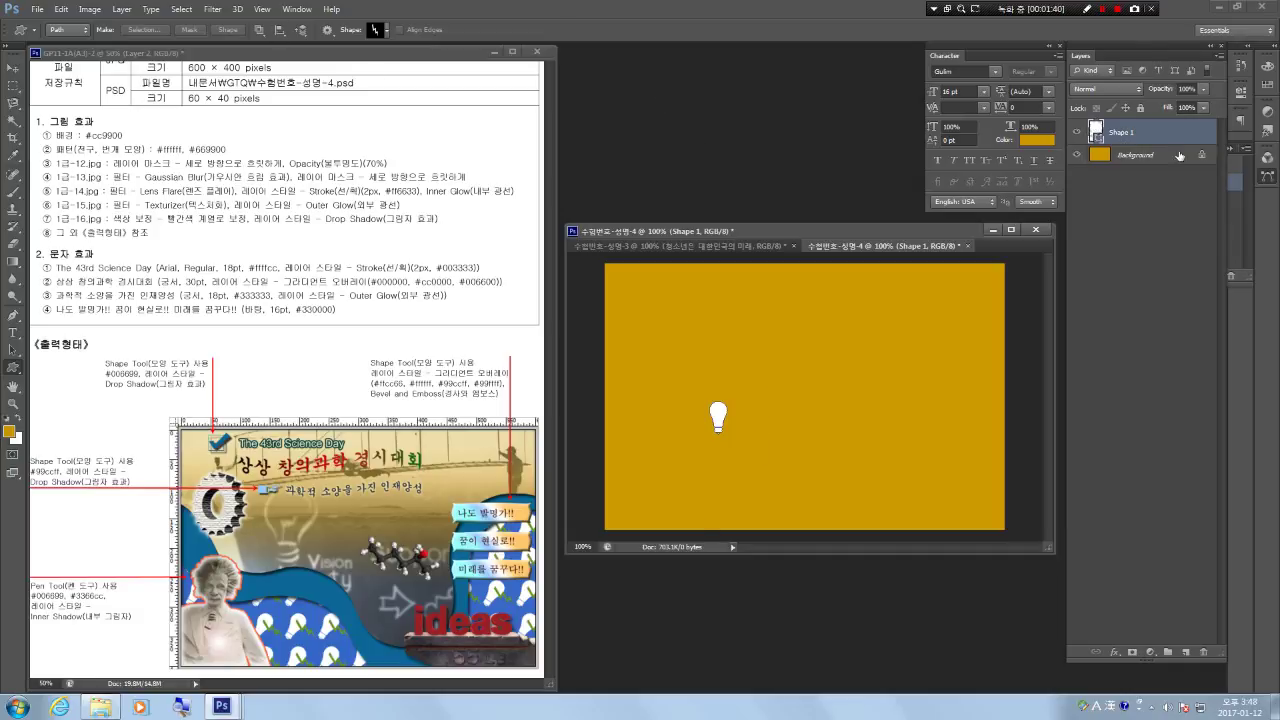
click(1268, 178)
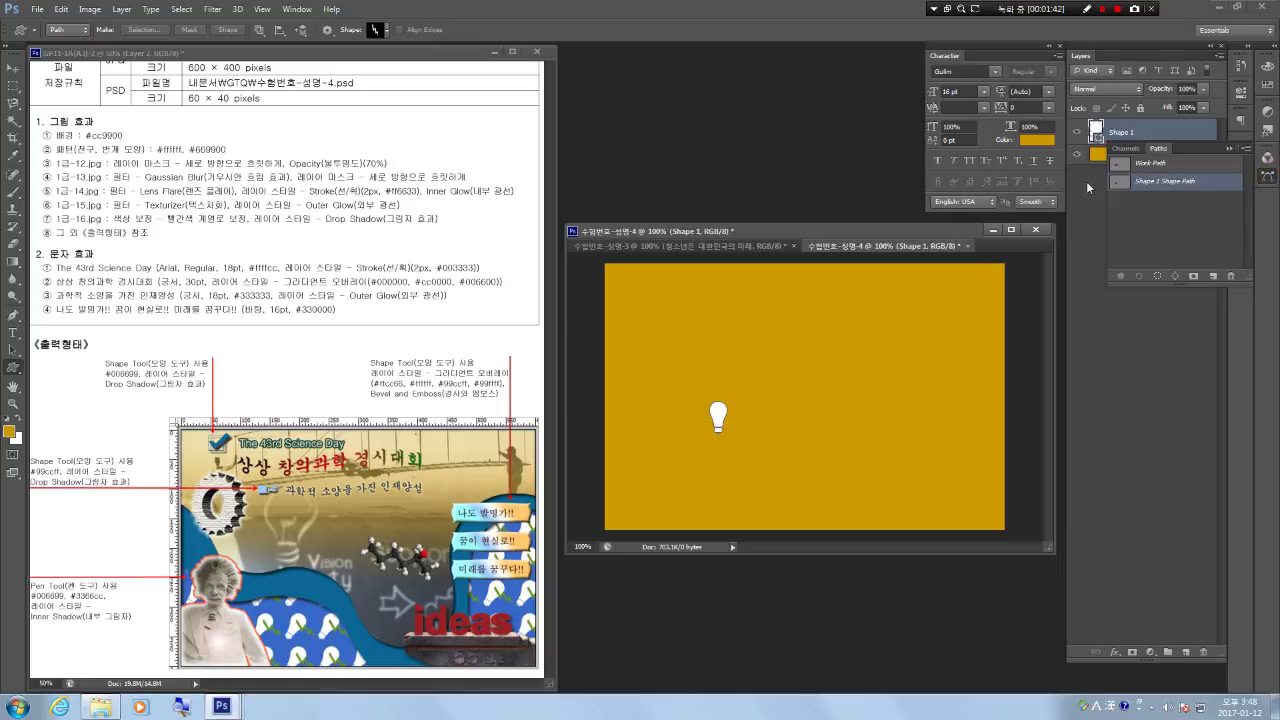
click(1163, 166)
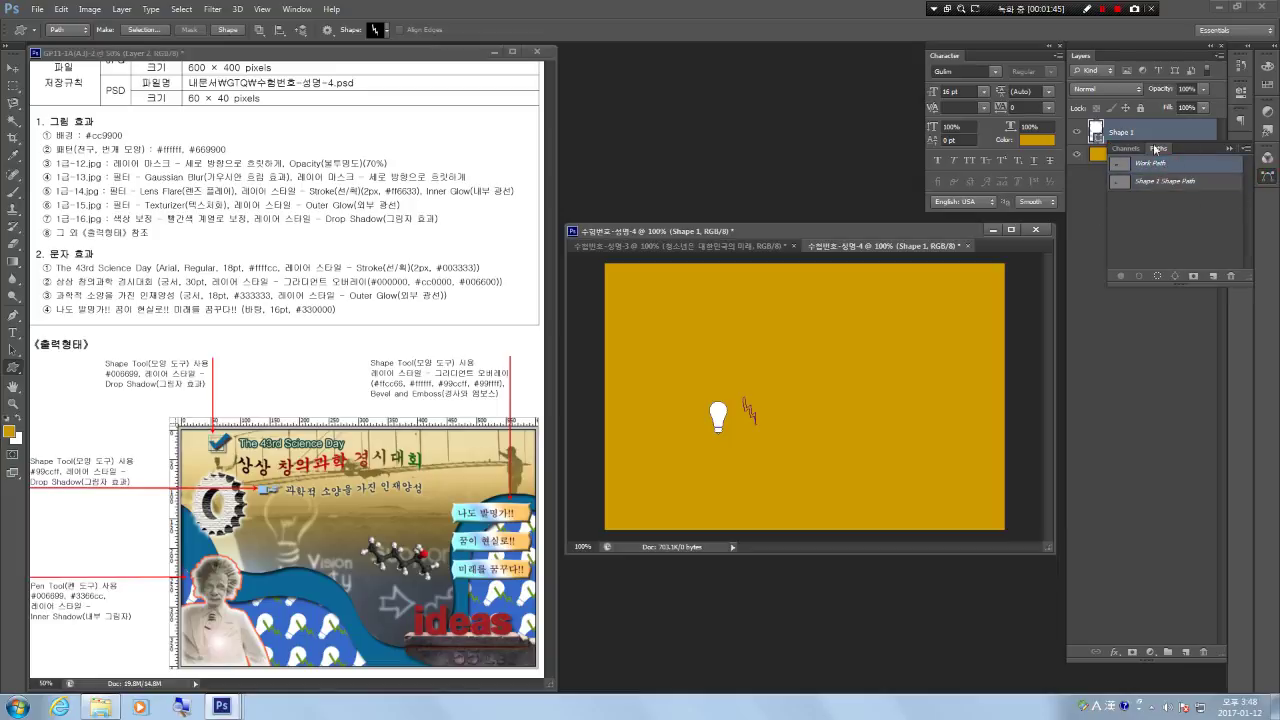
click(228, 29)
click(1267, 181)
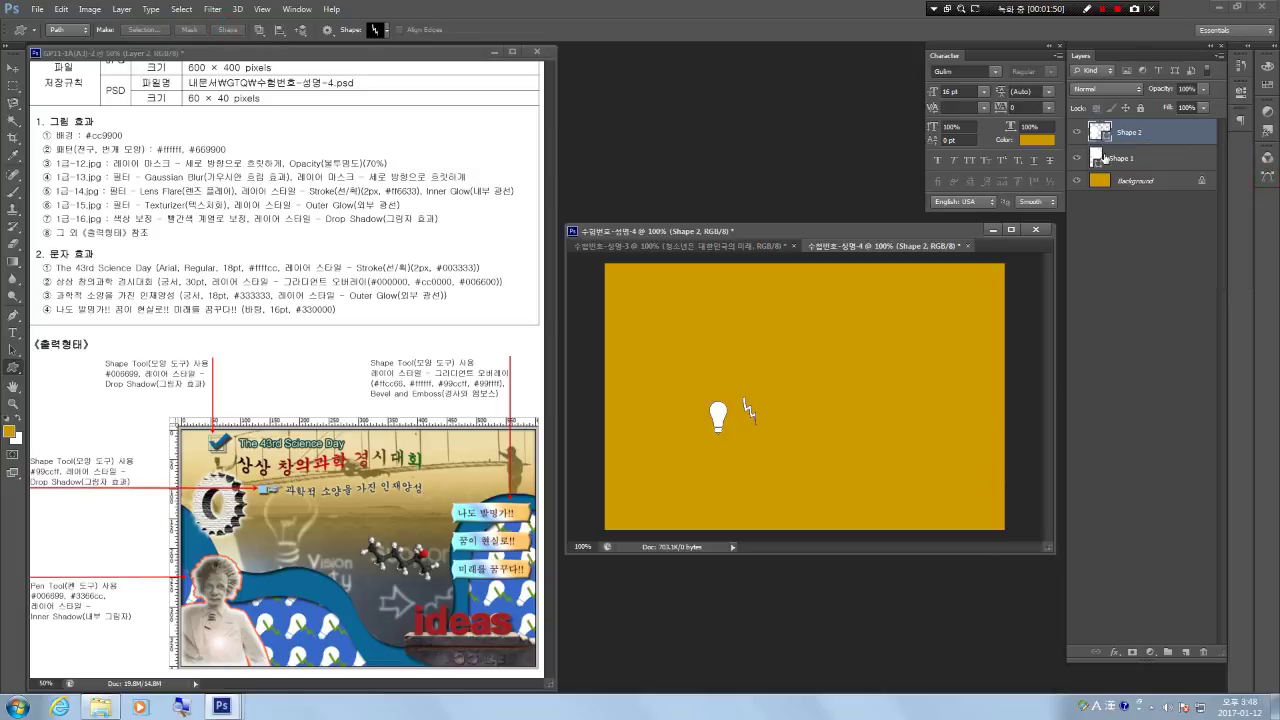
Try to color the lightning bolt layer #669900, cancel the color change and delete the layer.
double_click(1104, 133)
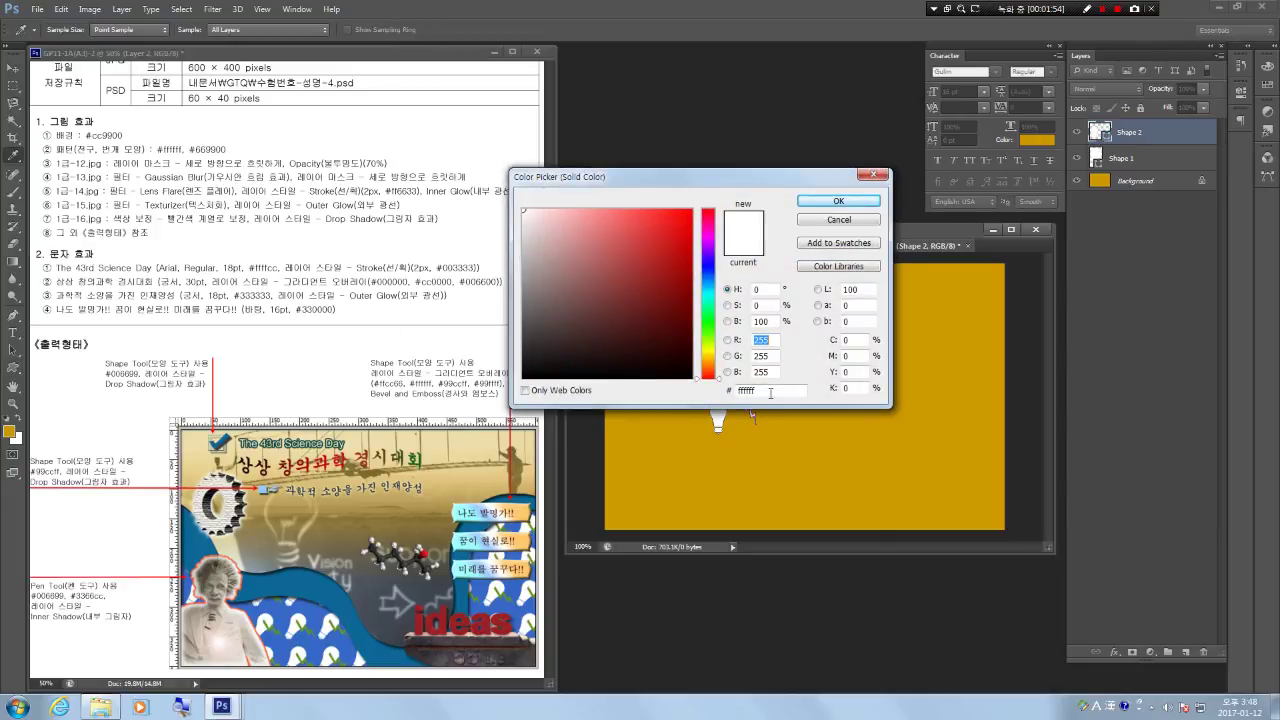
double_click(770, 391)
text(6699)
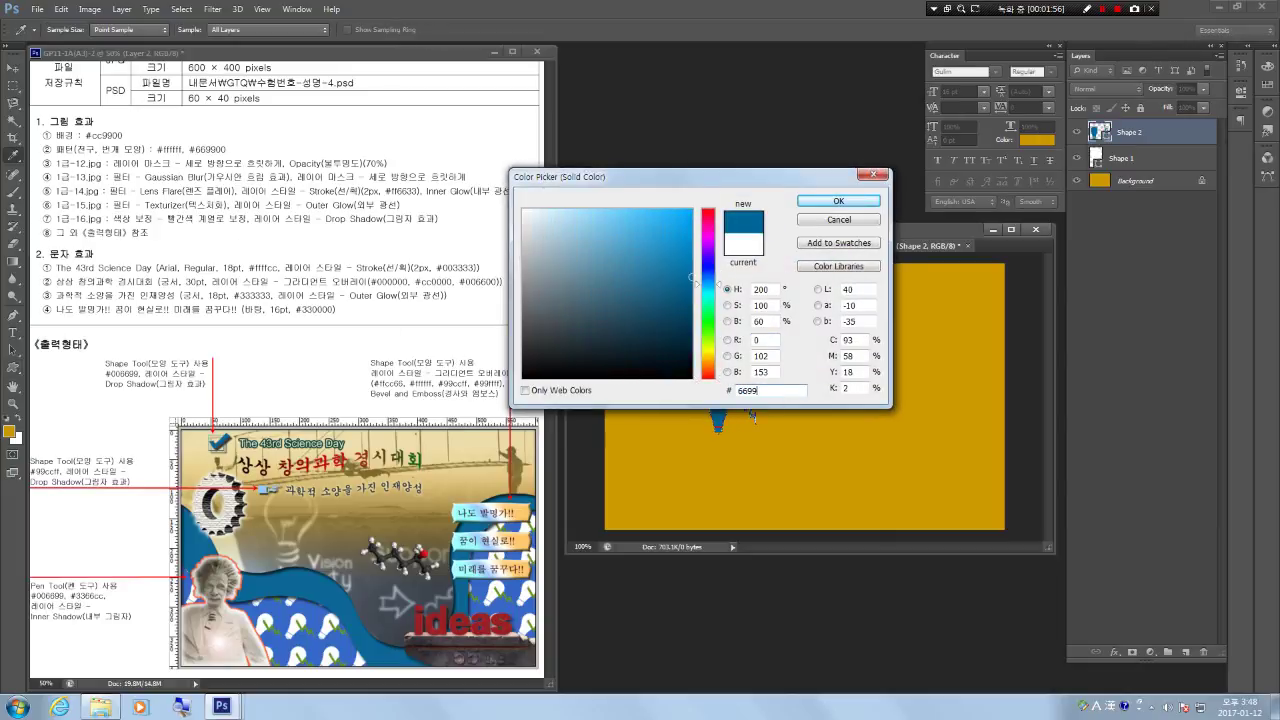
text(00)
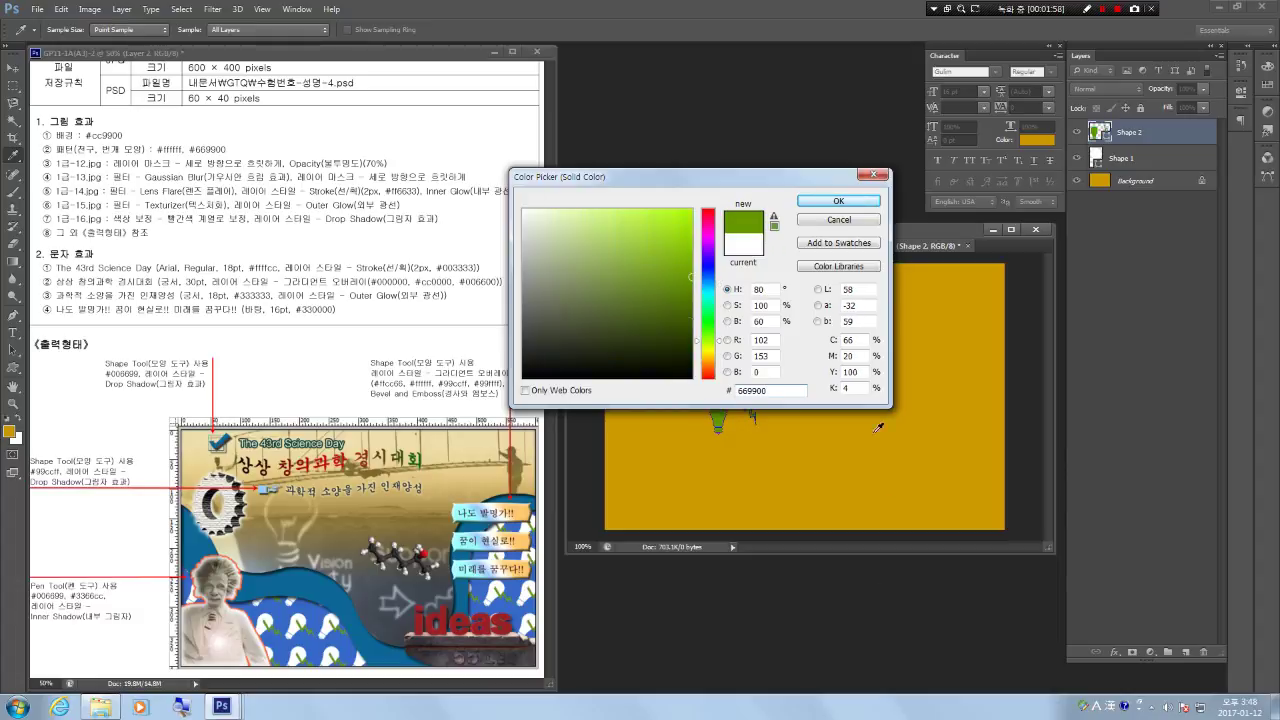
click(830, 218)
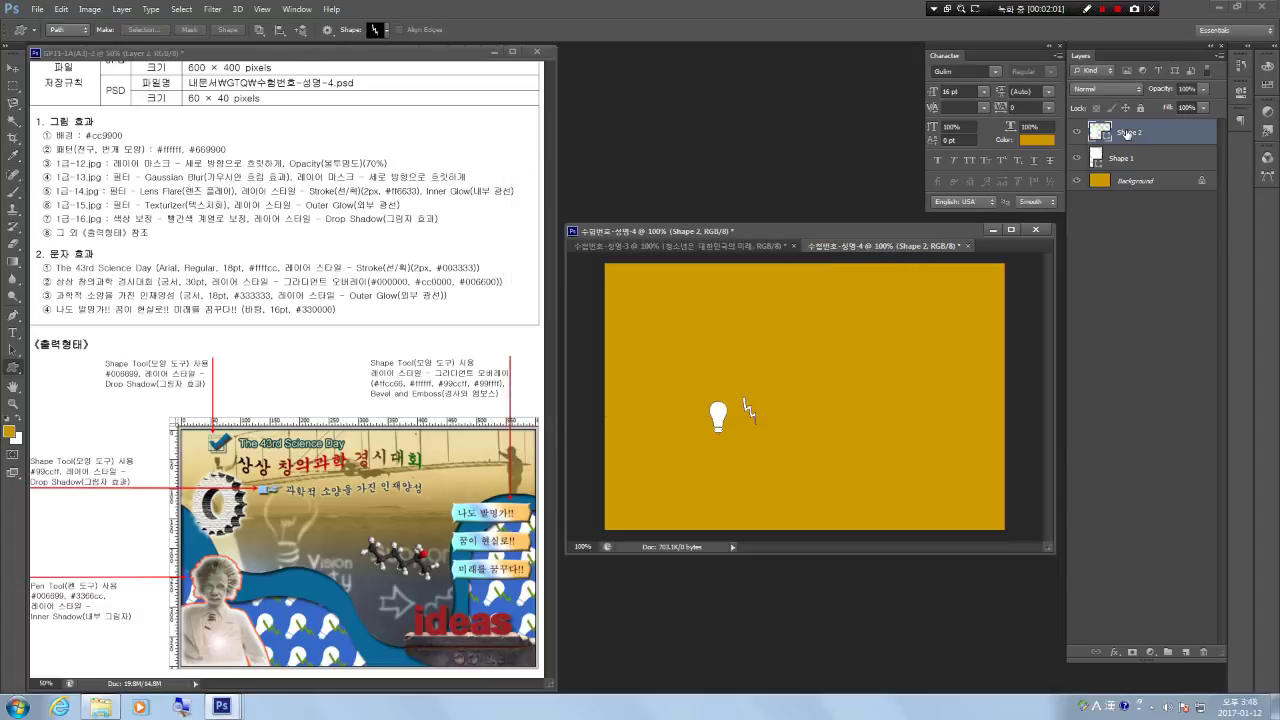
key(Delete)
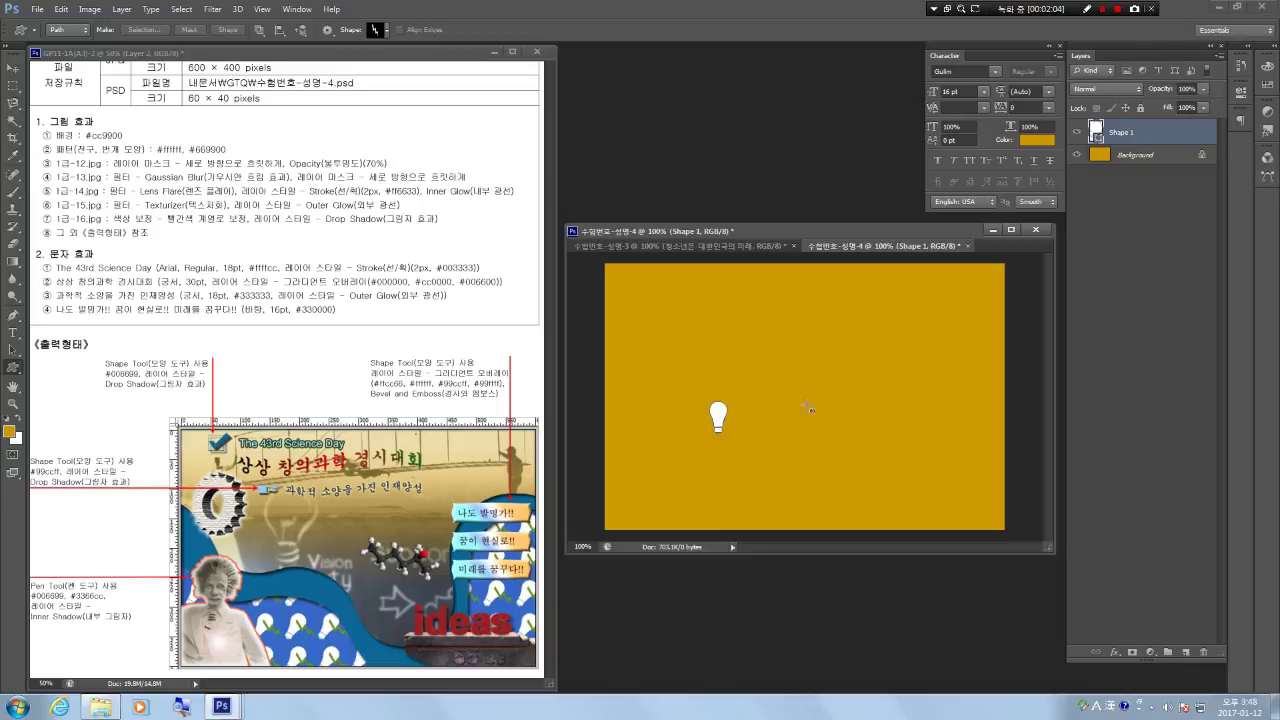
Deselect the light bulb's shape path, redraw the small lightning bolt beside the bulb and convert it to its own shape layer.
drag(747, 403, 770, 432)
key(ctrl+z)
click(1270, 177)
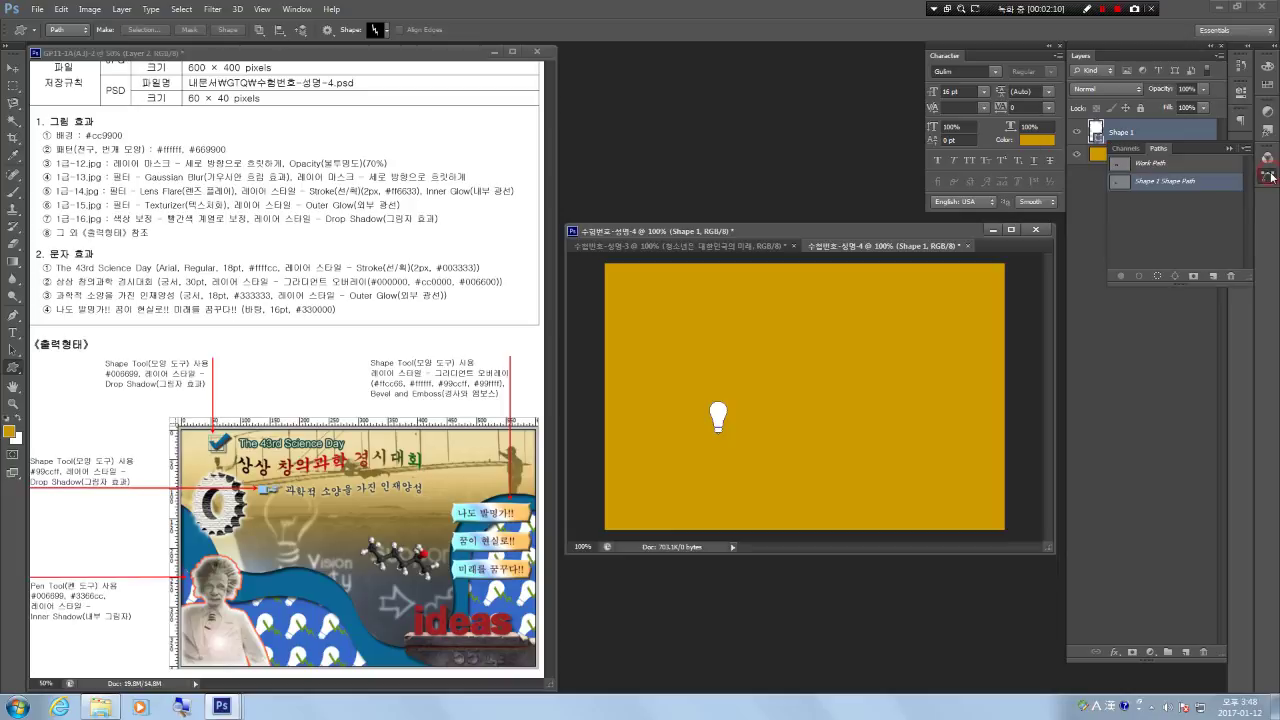
click(1150, 264)
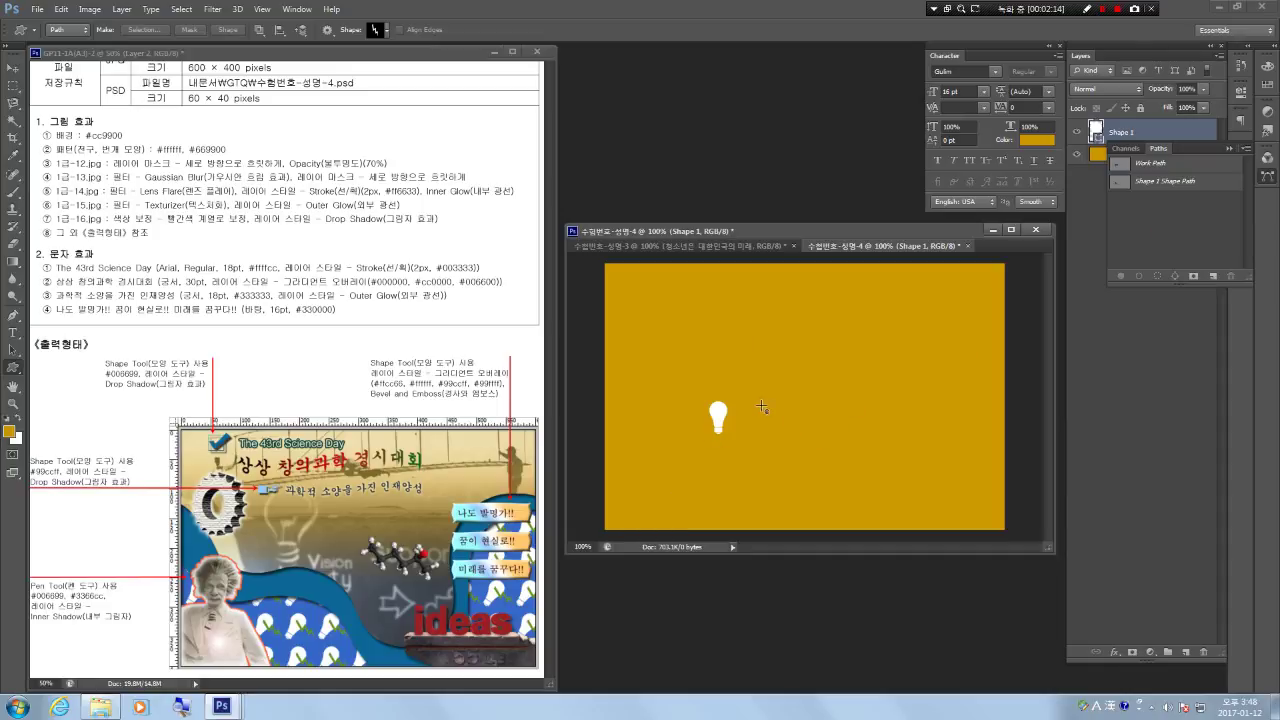
drag(752, 404, 778, 434)
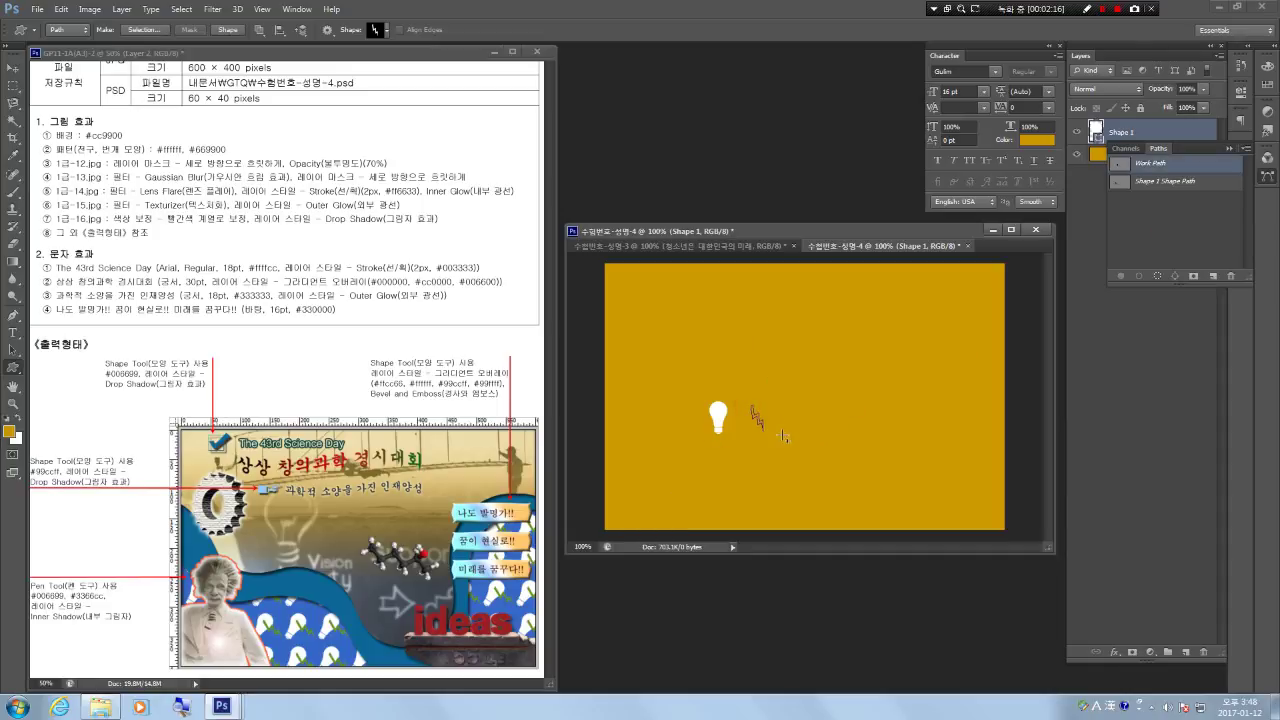
click(228, 31)
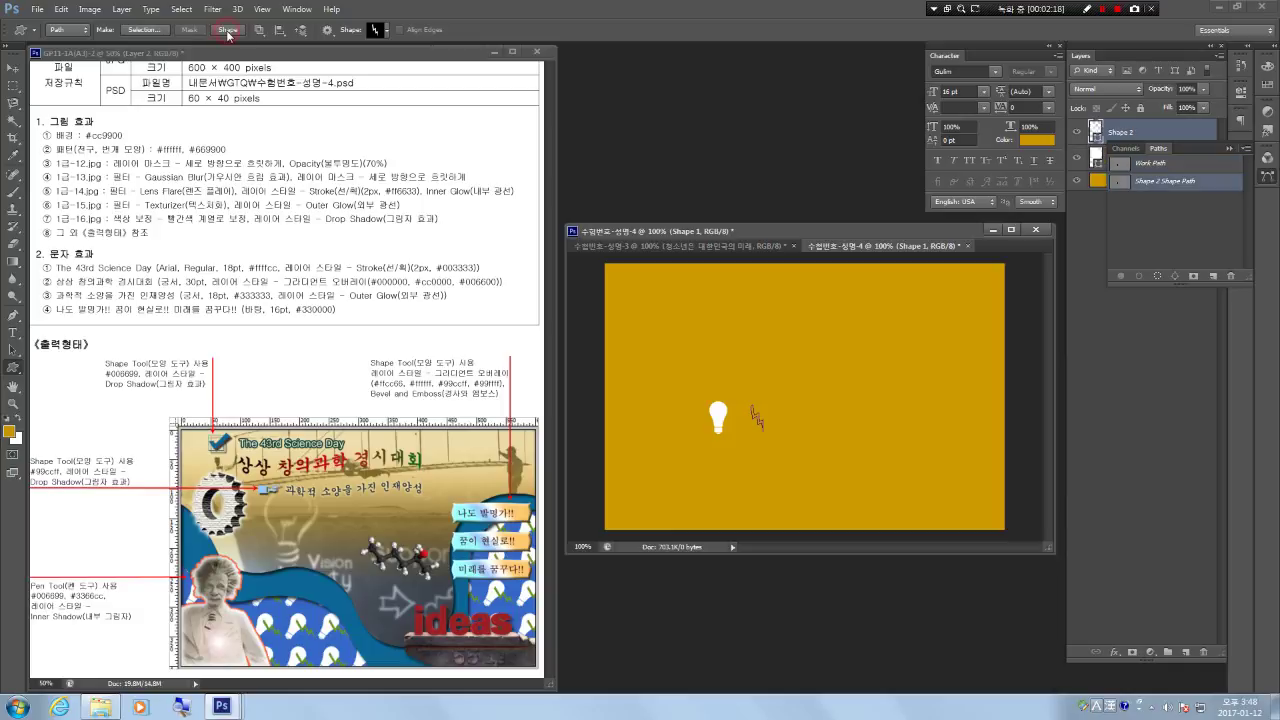
click(1267, 177)
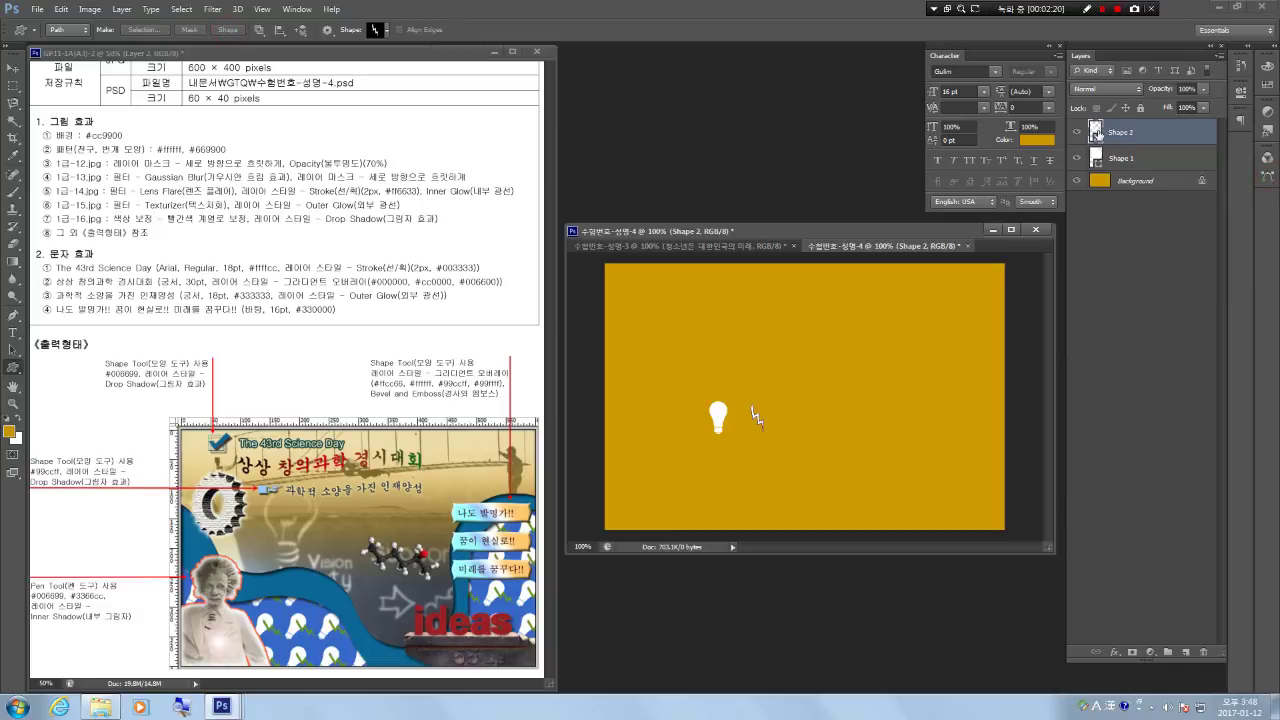
Set the lightning bolt shape layer's fill color to #669900.
double_click(1096, 133)
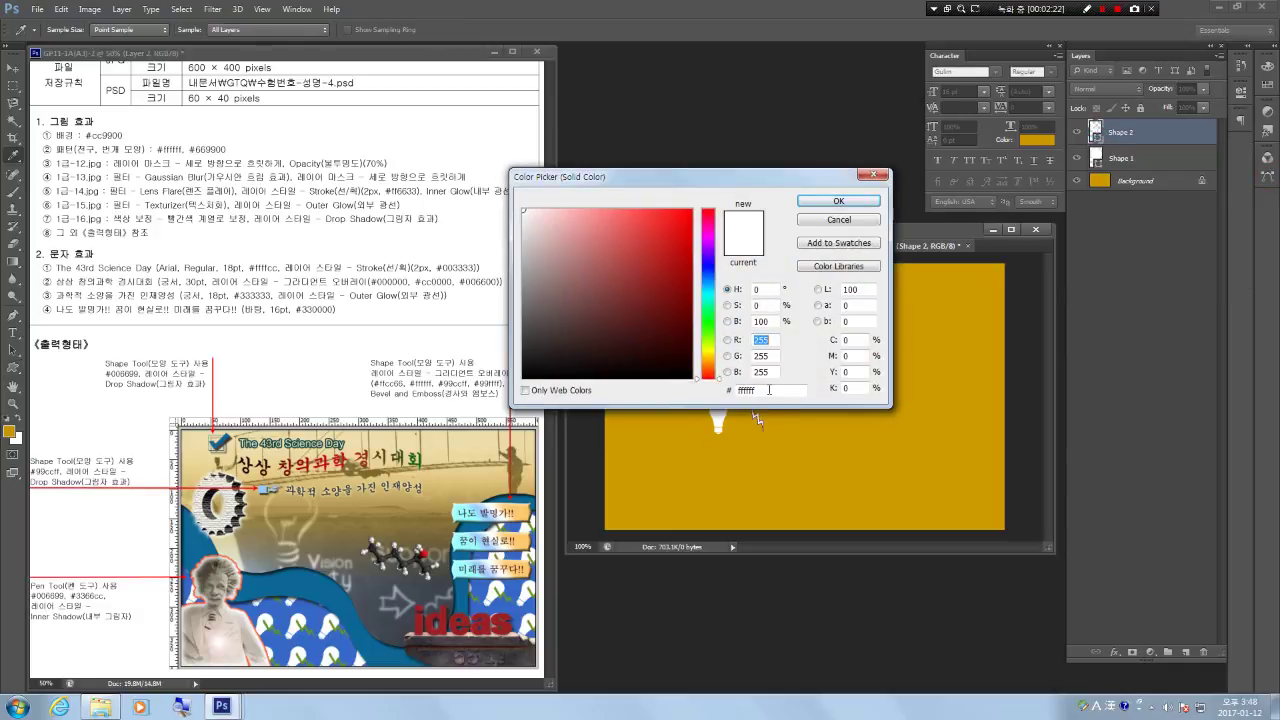
click(770, 390)
text(669900)
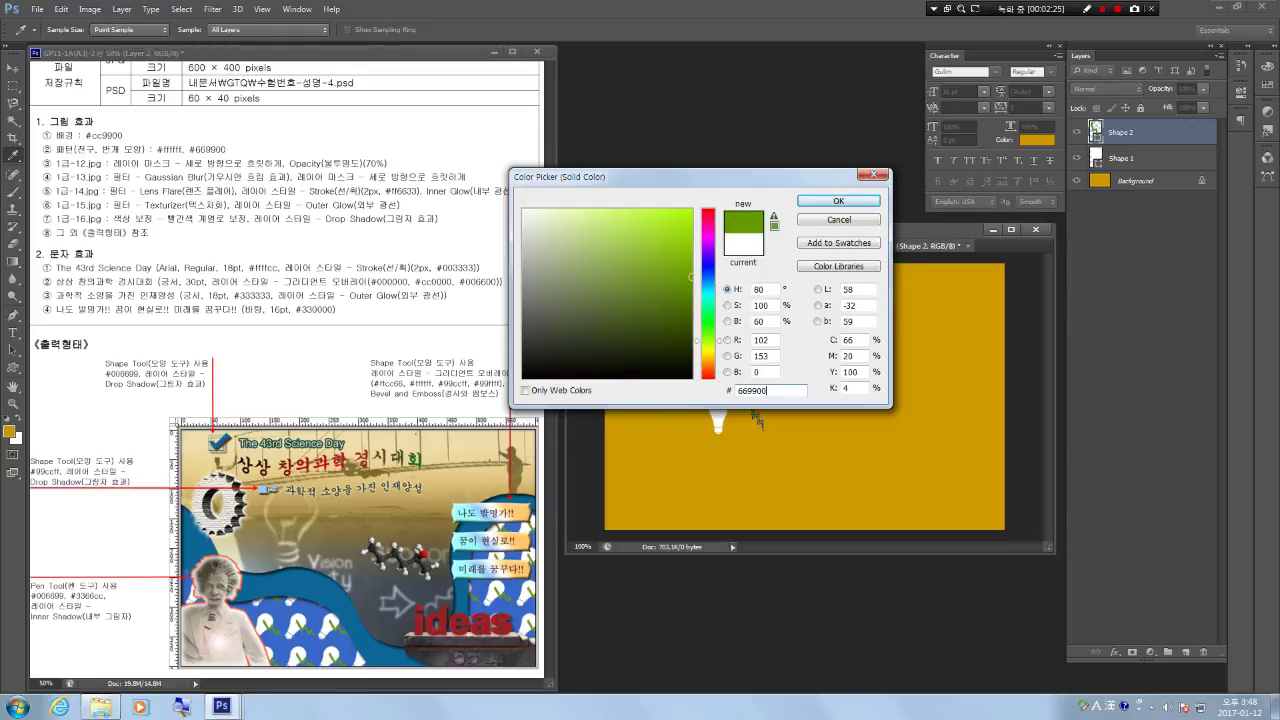
key(Return)
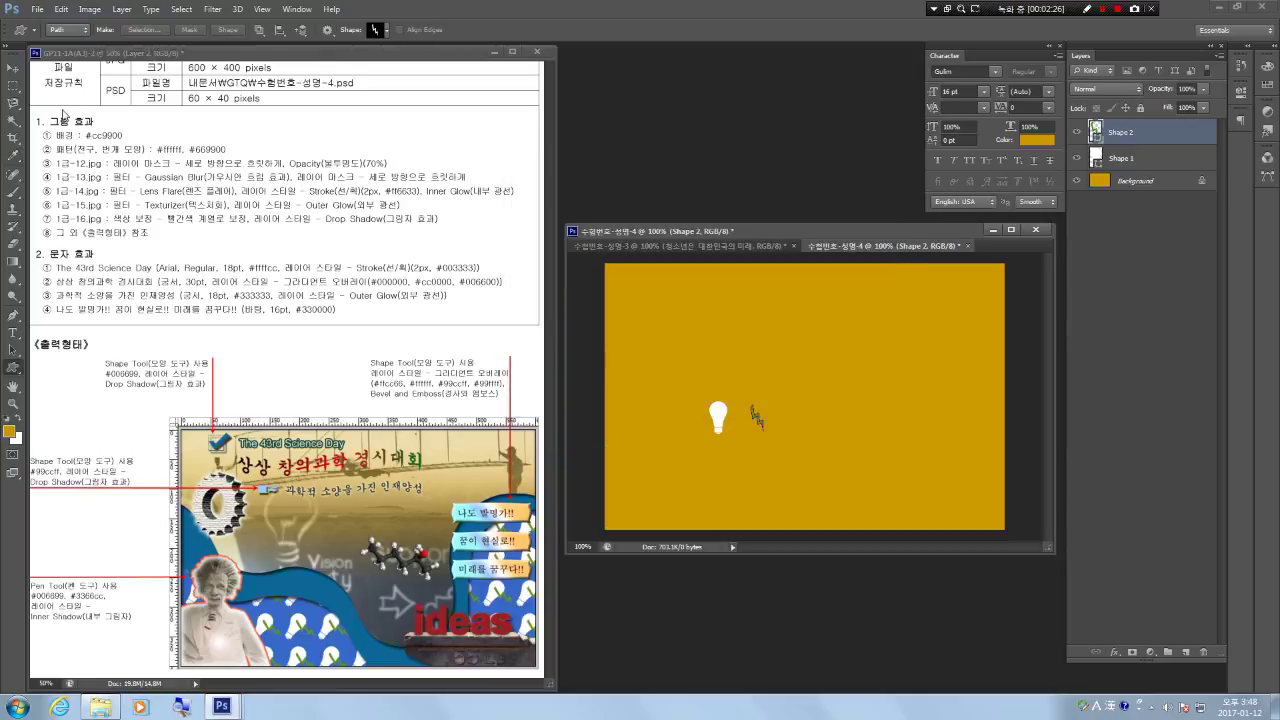
Rotate the lightning bolt about -60° and move it so it overlaps the light bulb's edge.
click(13, 68)
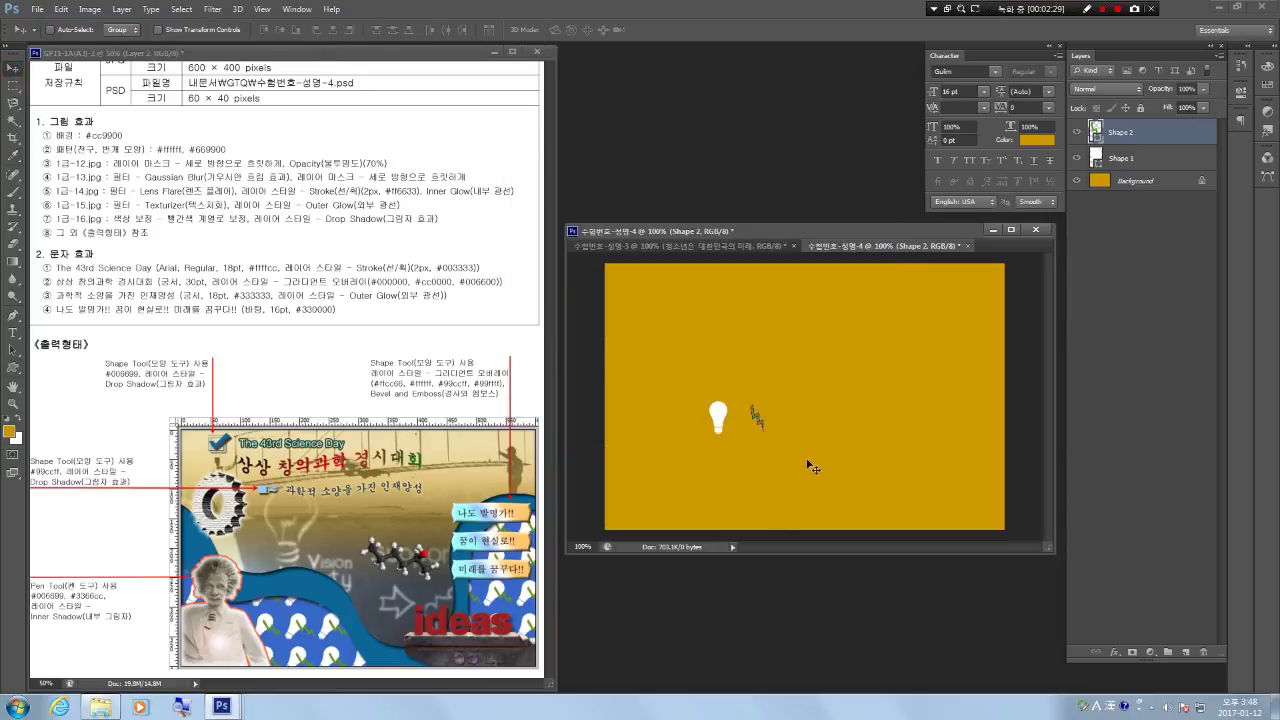
key(ctrl+t)
drag(785, 444, 742, 421)
key(Left)
key(Left)
key(Left)
key(Left)
key(Left)
key(Left)
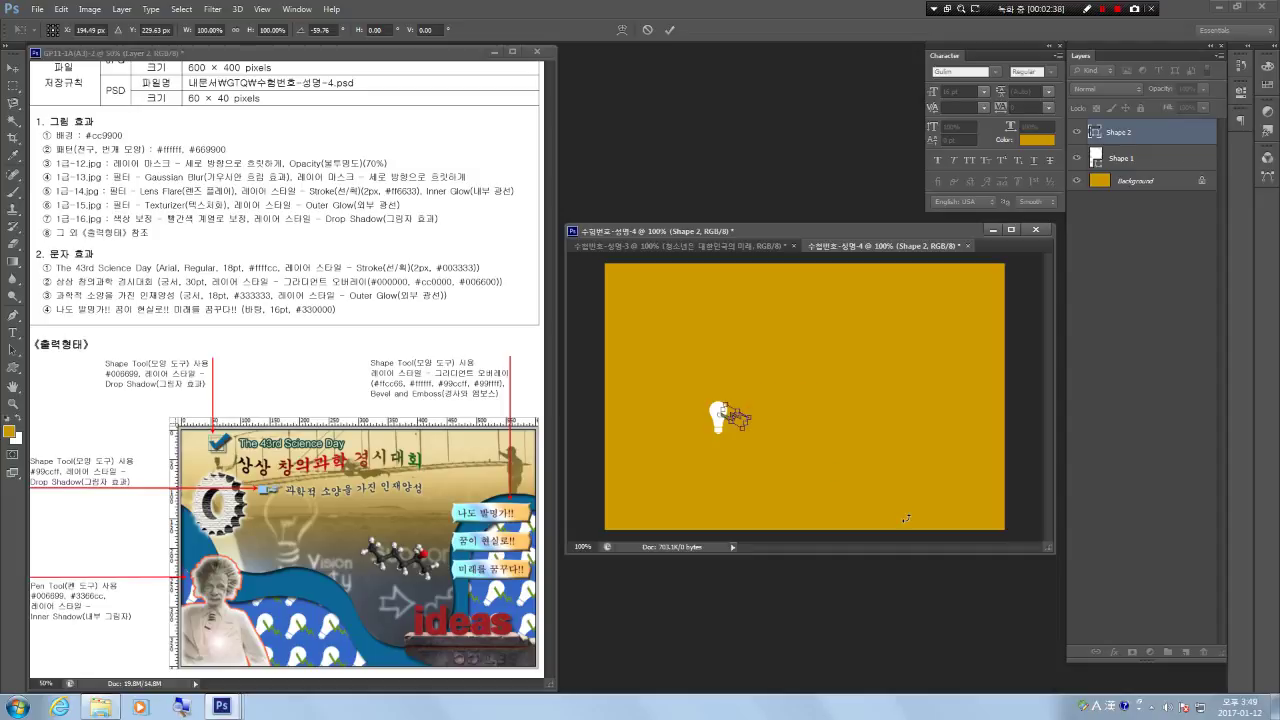
key(Up)
key(Up)
key(Return)
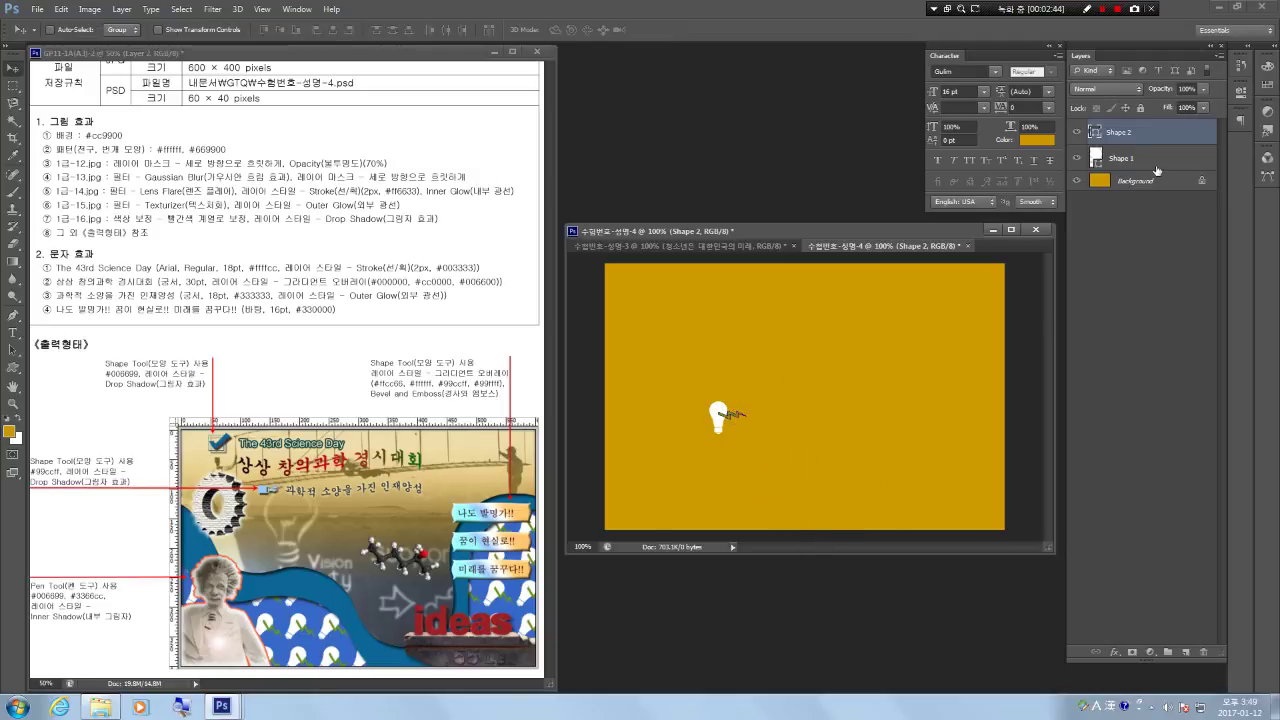
Rotate the light bulb and lightning bolt layers together by about 35°.
shift+click(1121, 158)
key(ctrl+t)
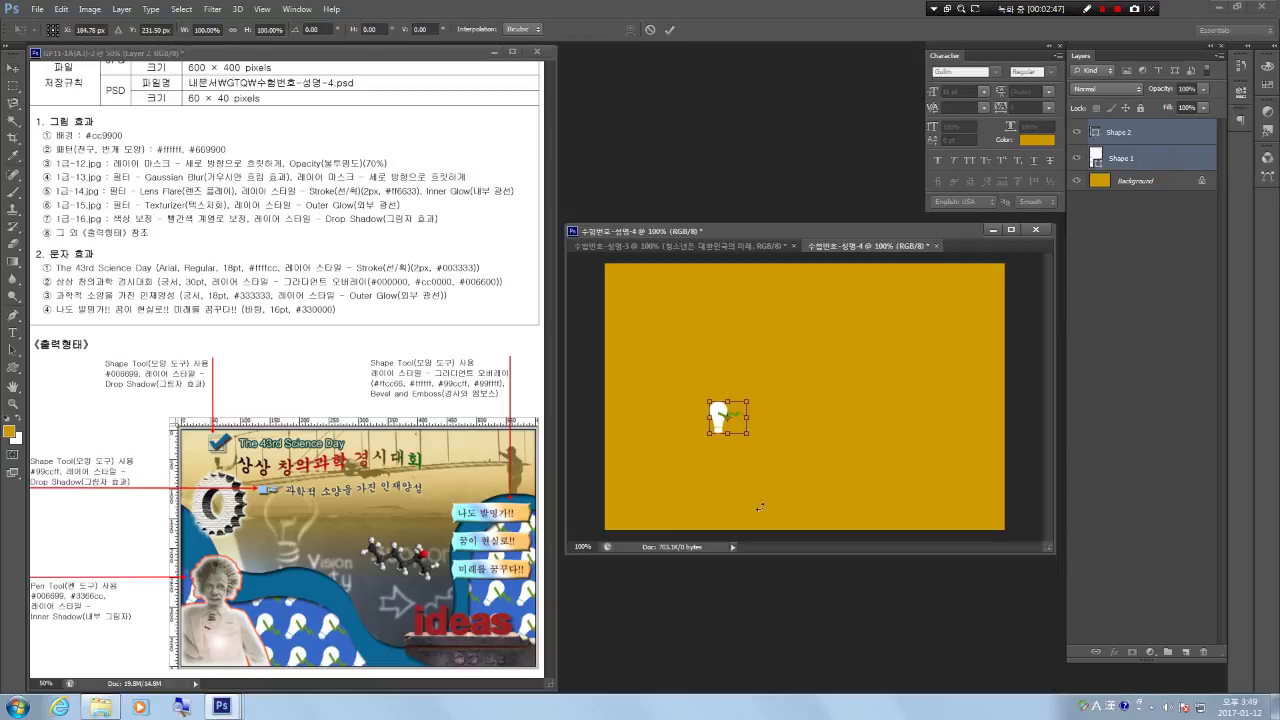
drag(764, 446, 741, 460)
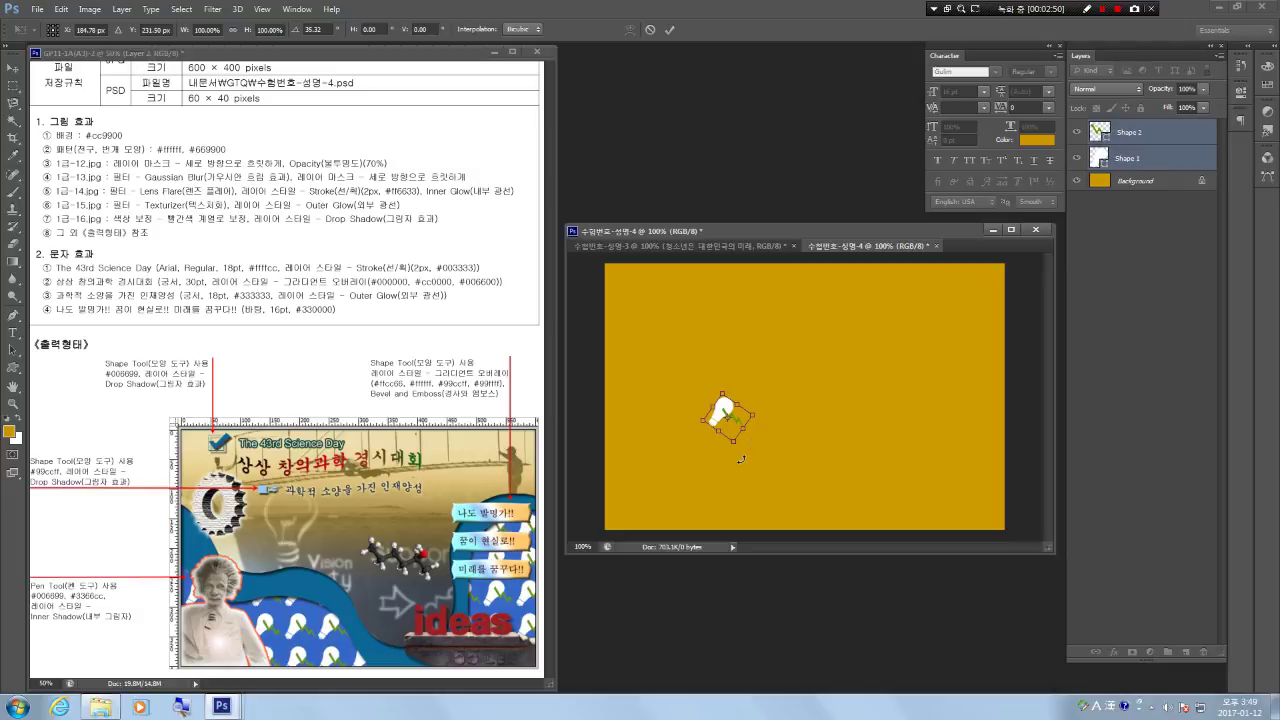
key(Return)
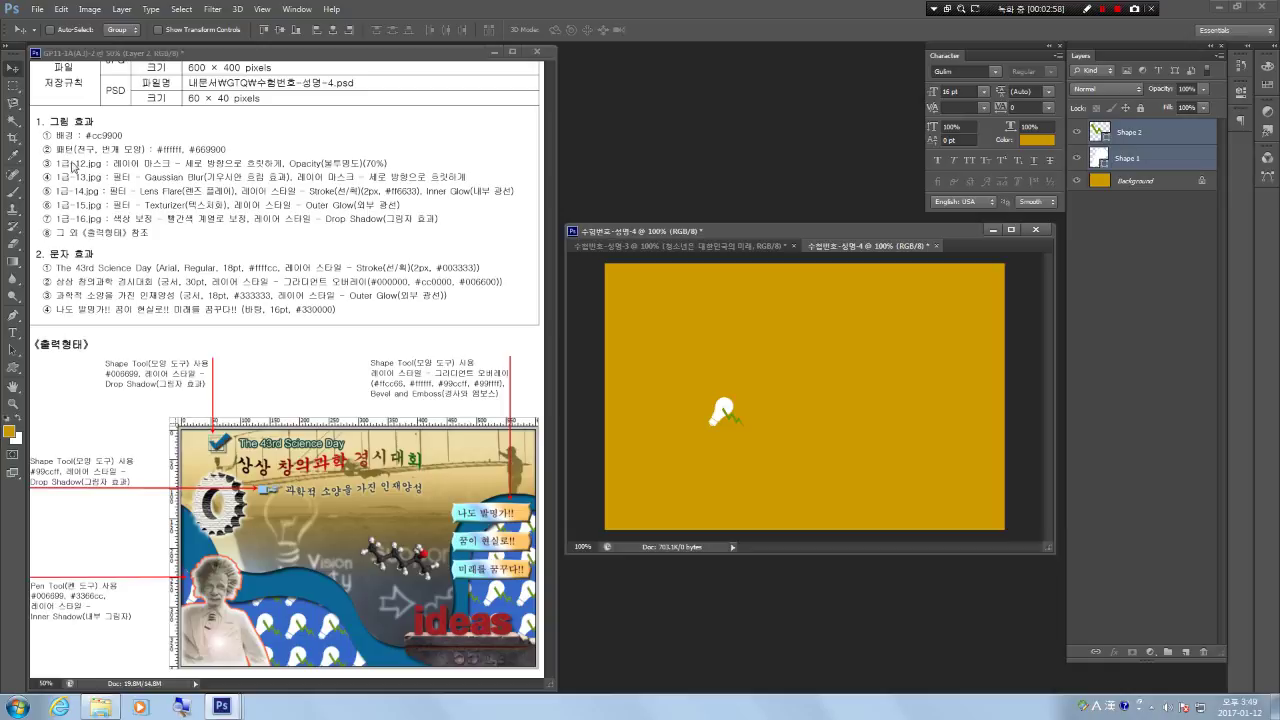
Make a rectangular selection tightly around the bulb and bolt and hide the Background layer.
click(13, 86)
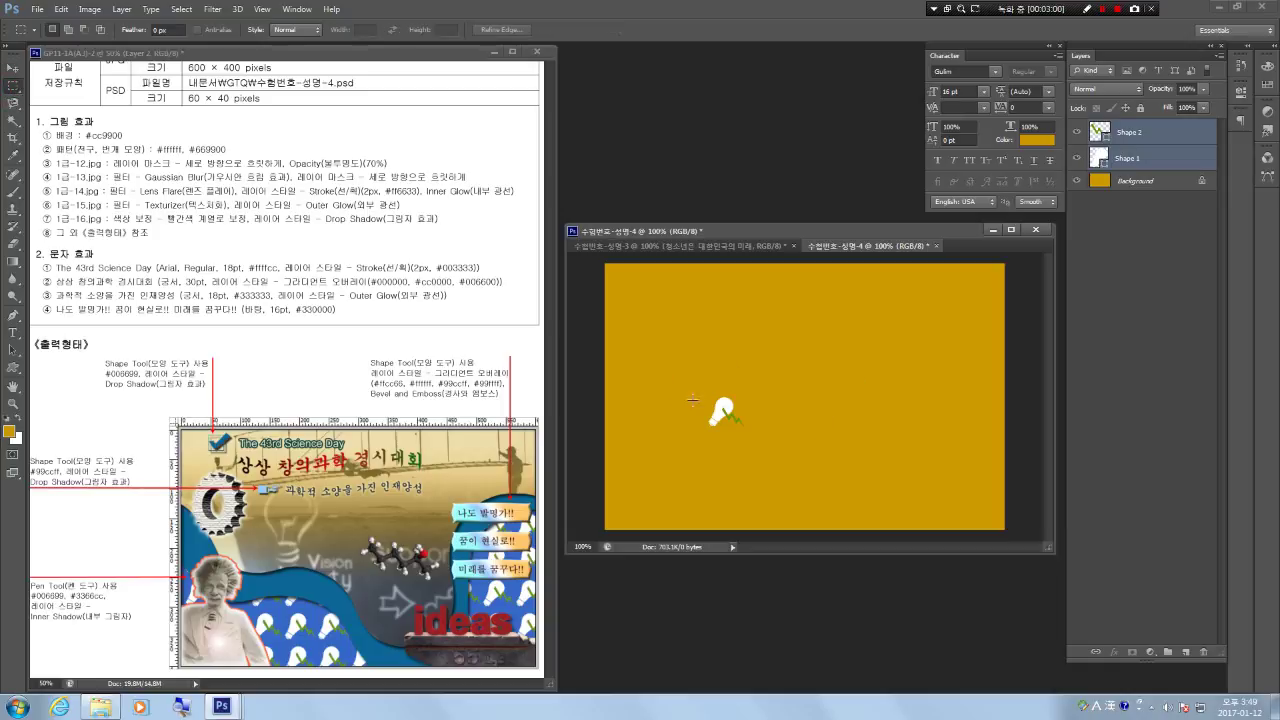
drag(705, 394, 746, 429)
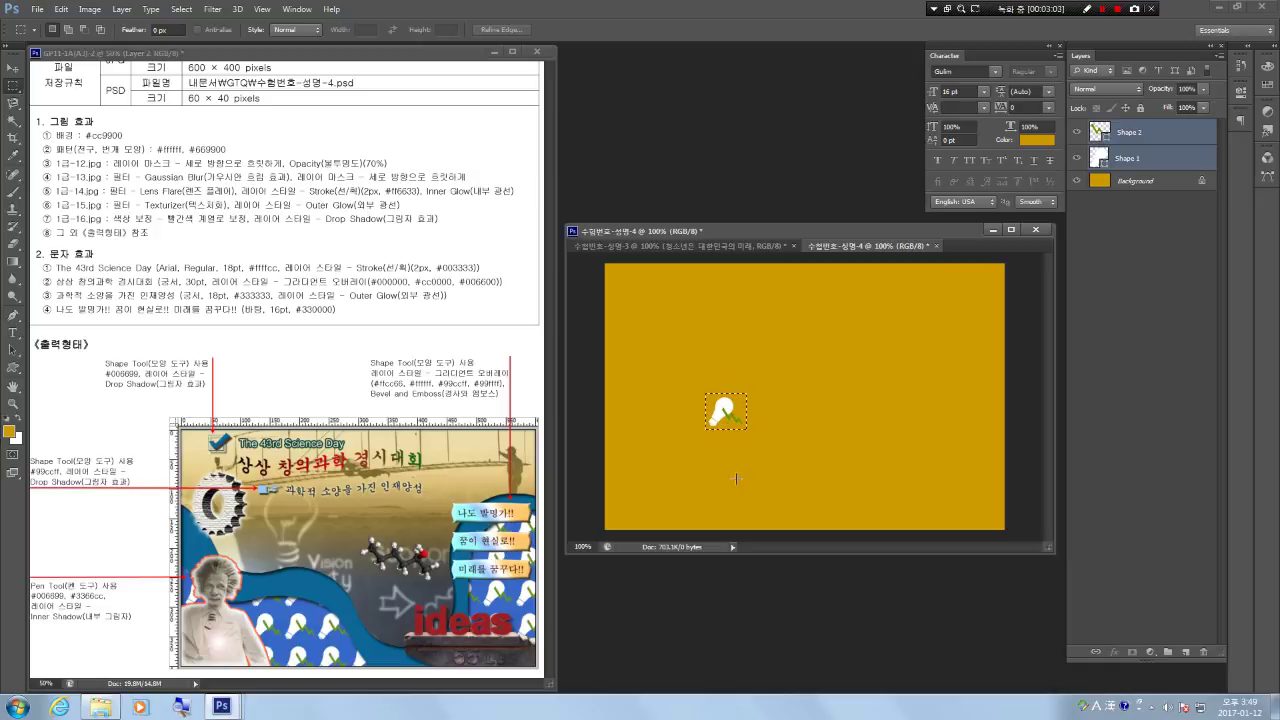
click(1077, 181)
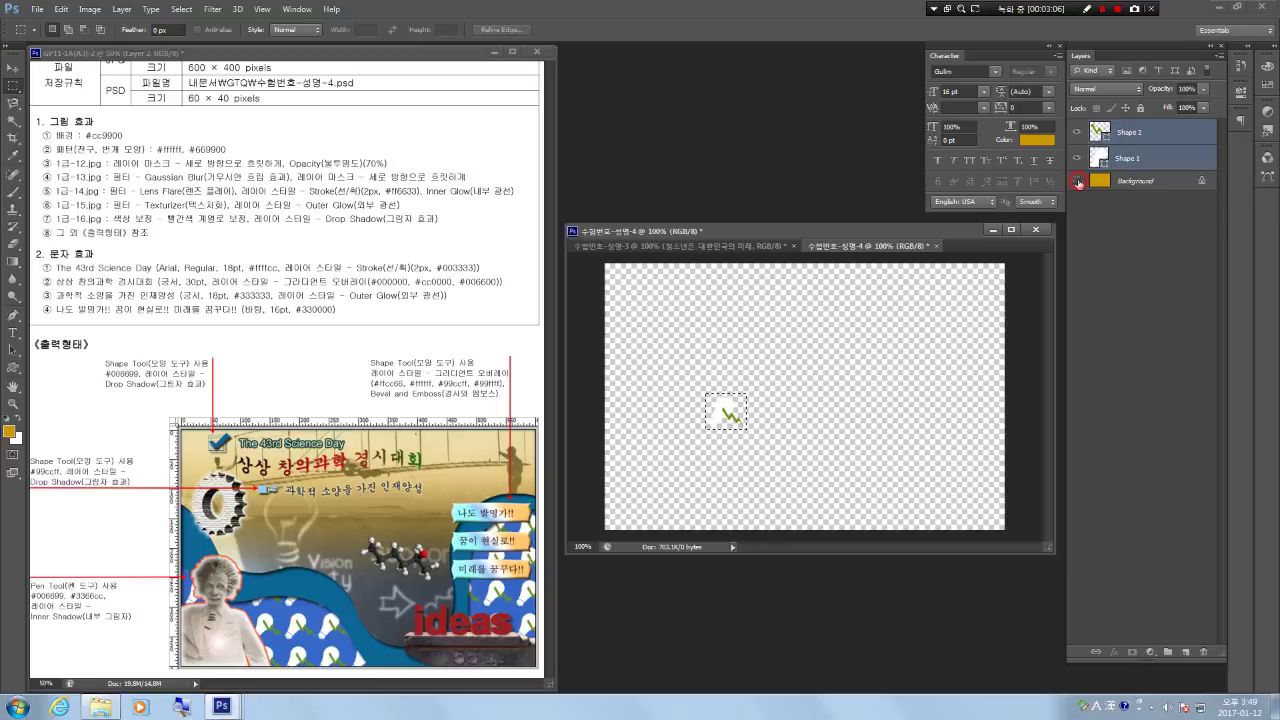
Define the selected bulb and bolt artwork as a pattern named 전구, 번개 모양.
click(61, 9)
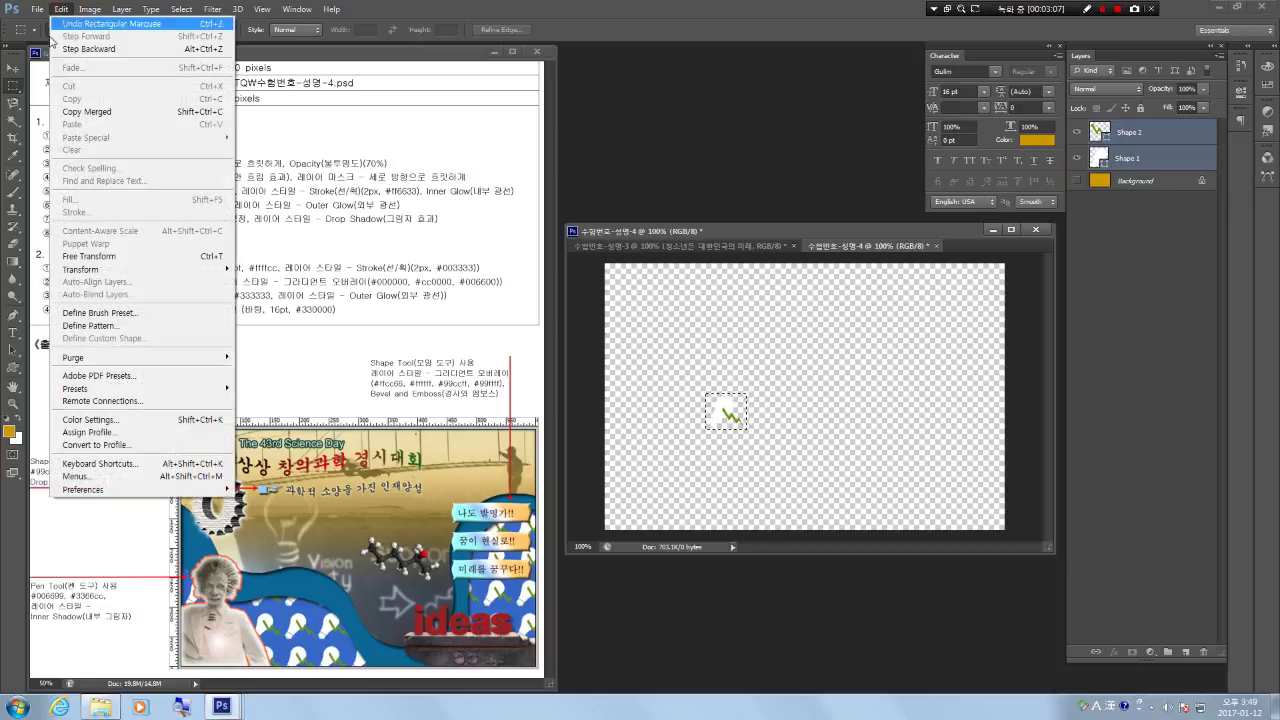
click(113, 326)
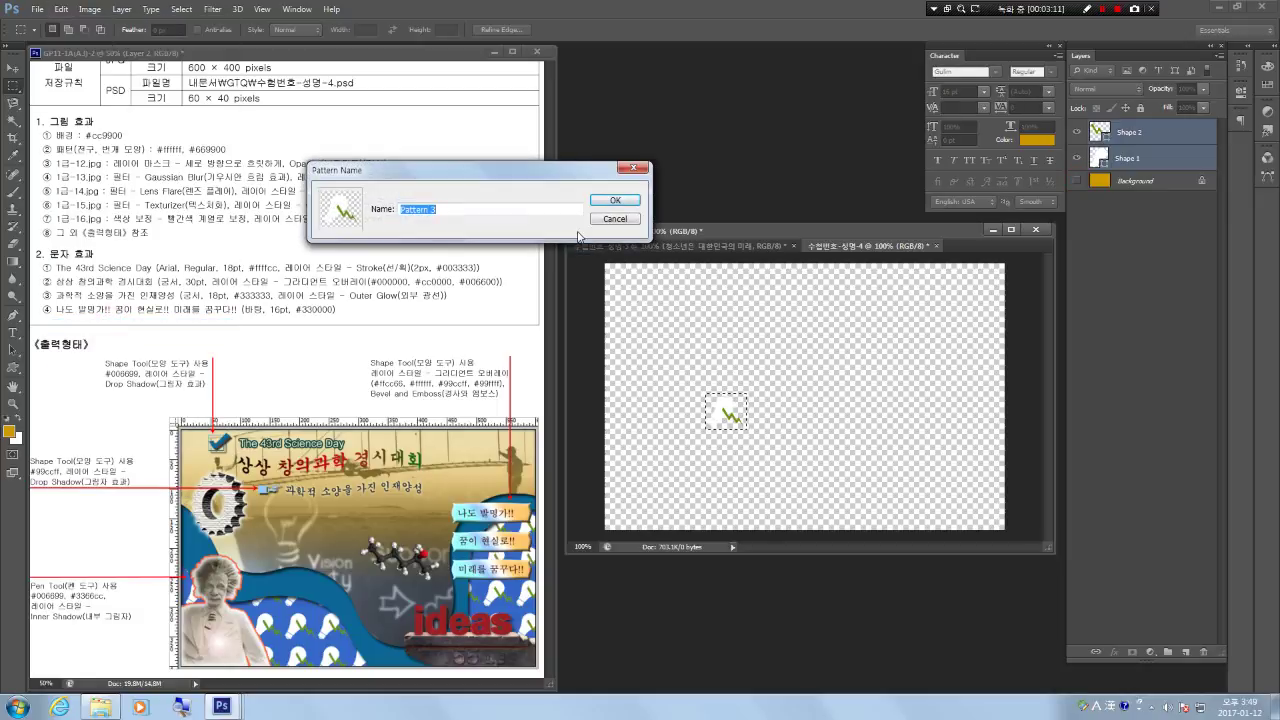
text(wjs)
text(rn, 번개 모양)
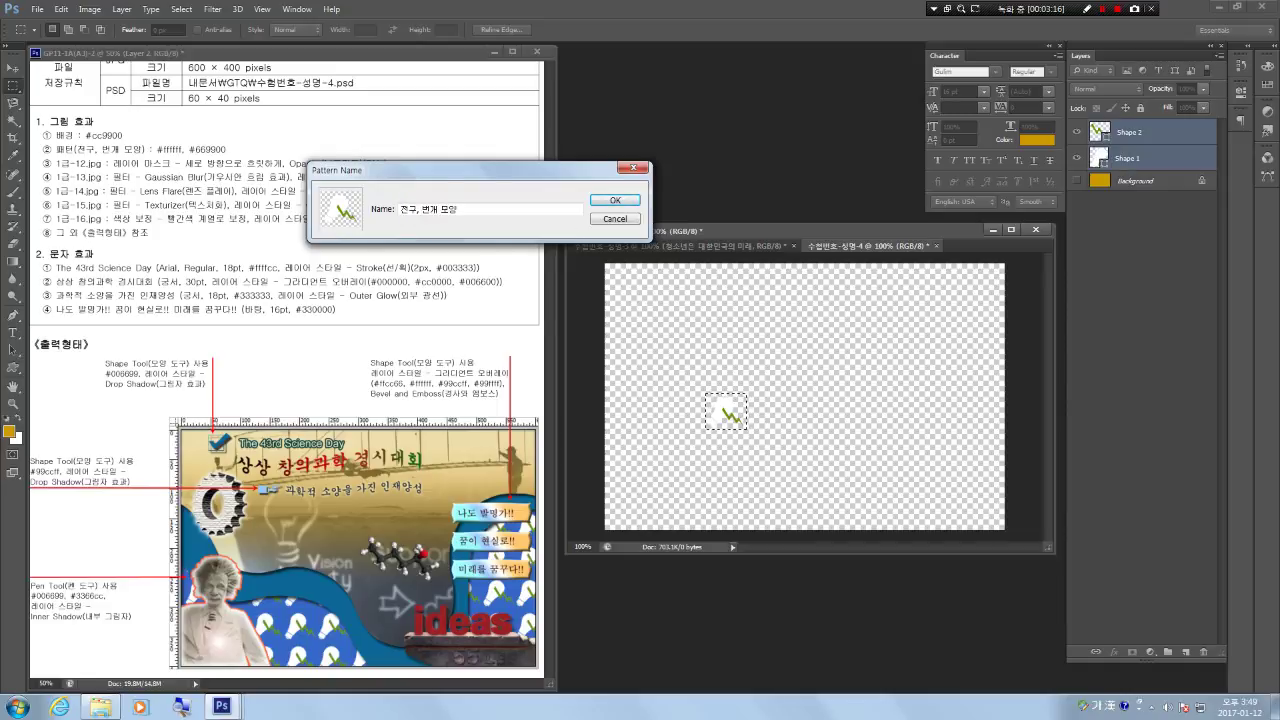
key(Return)
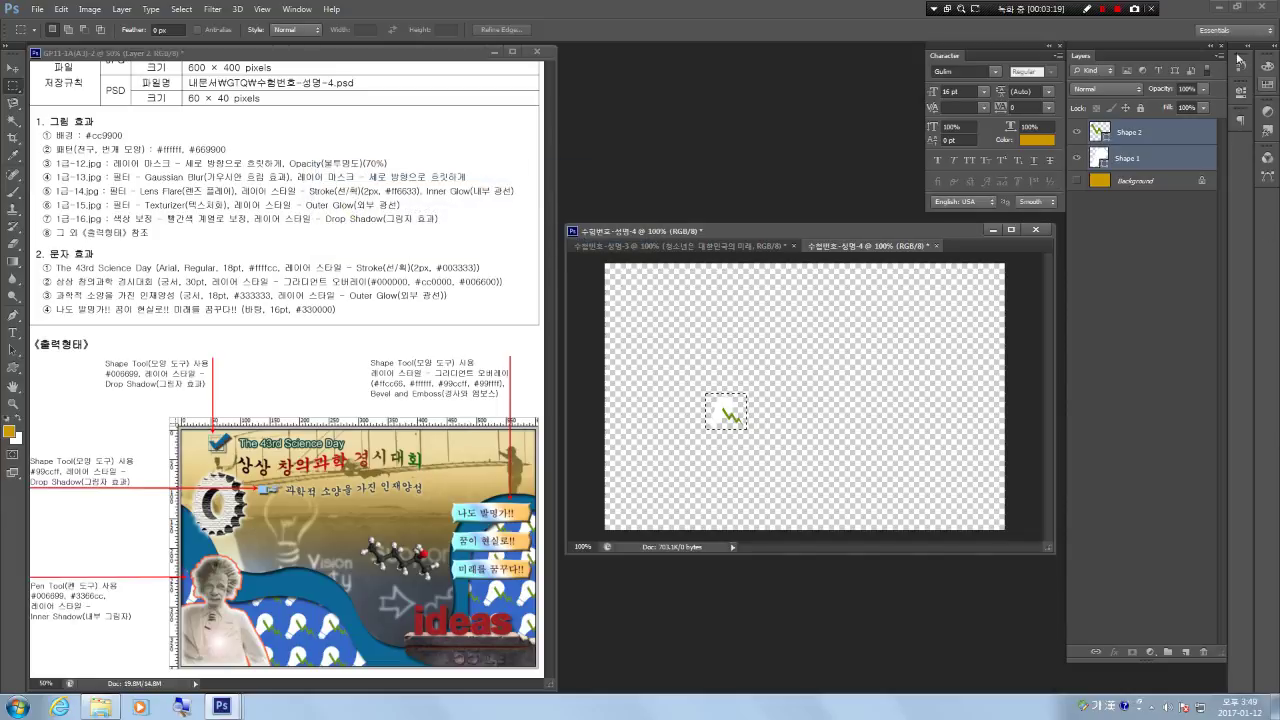
Hide both shape layers, show the Background layer again and clear the selection.
click(1078, 133)
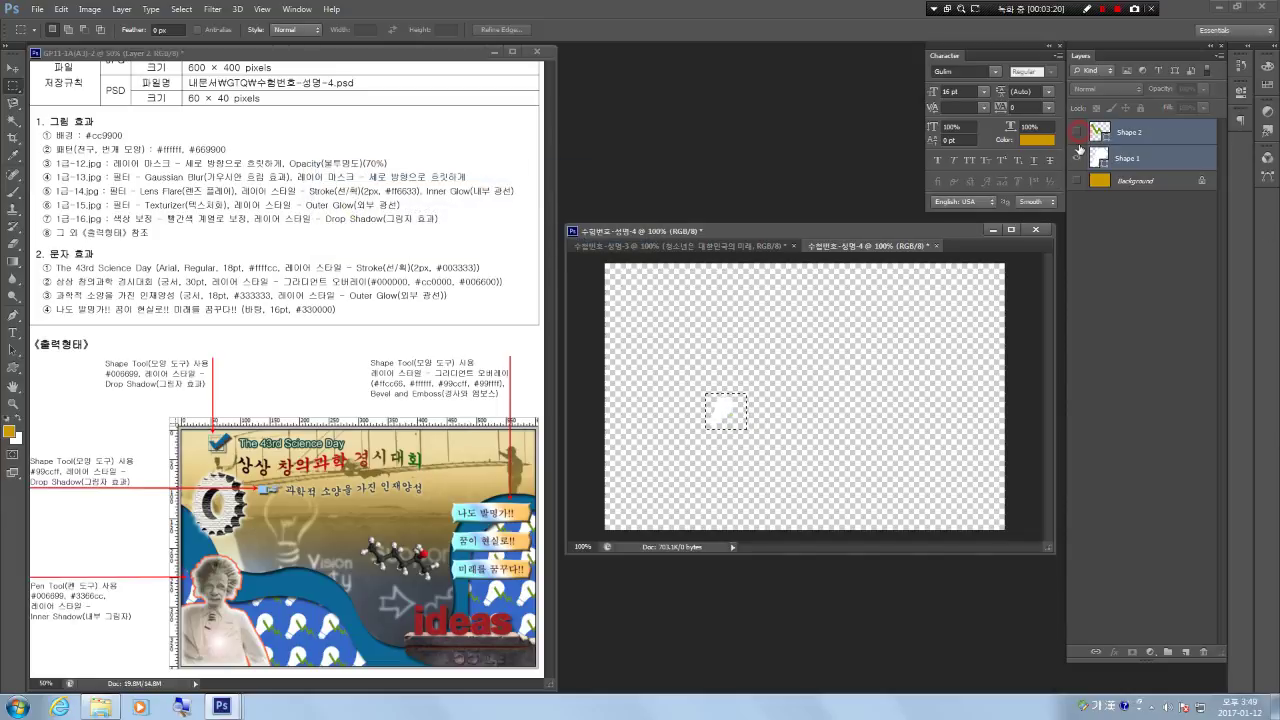
click(1077, 158)
click(1077, 181)
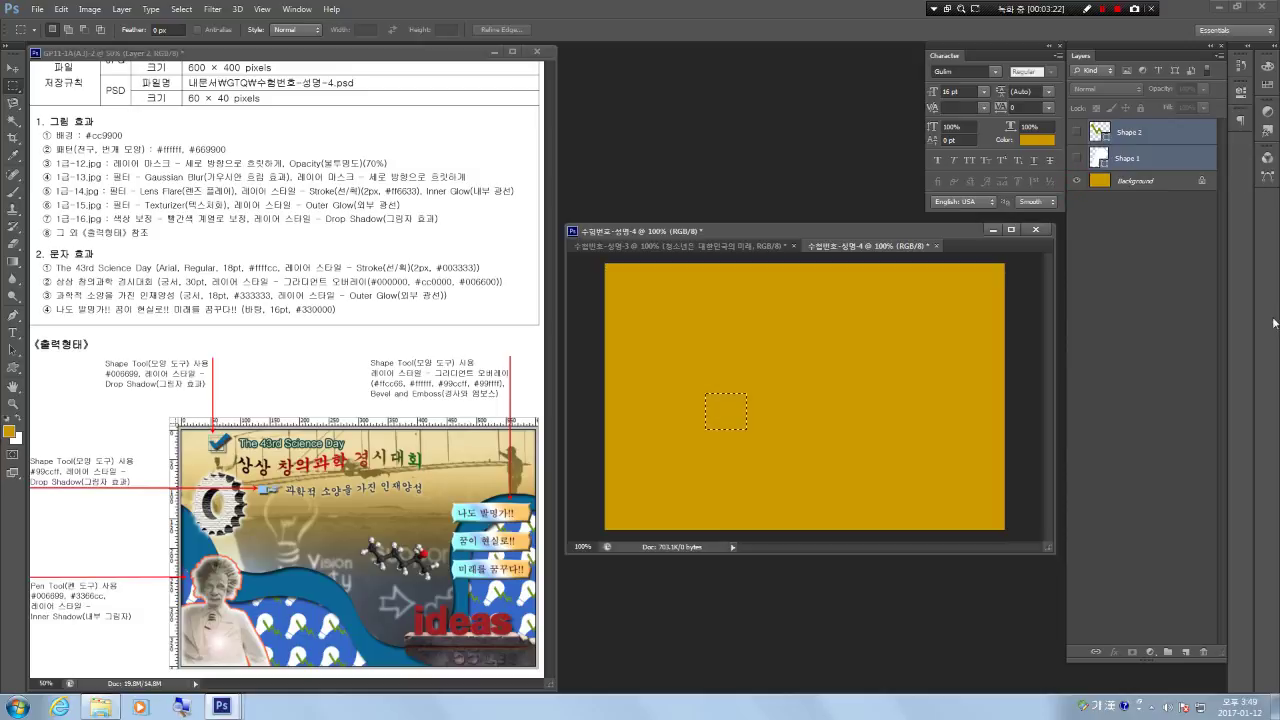
key(ctrl+d)
Place the 1급-12 image from the source folder, scaled to about 76% to span the canvas width and shifted up.
click(97, 708)
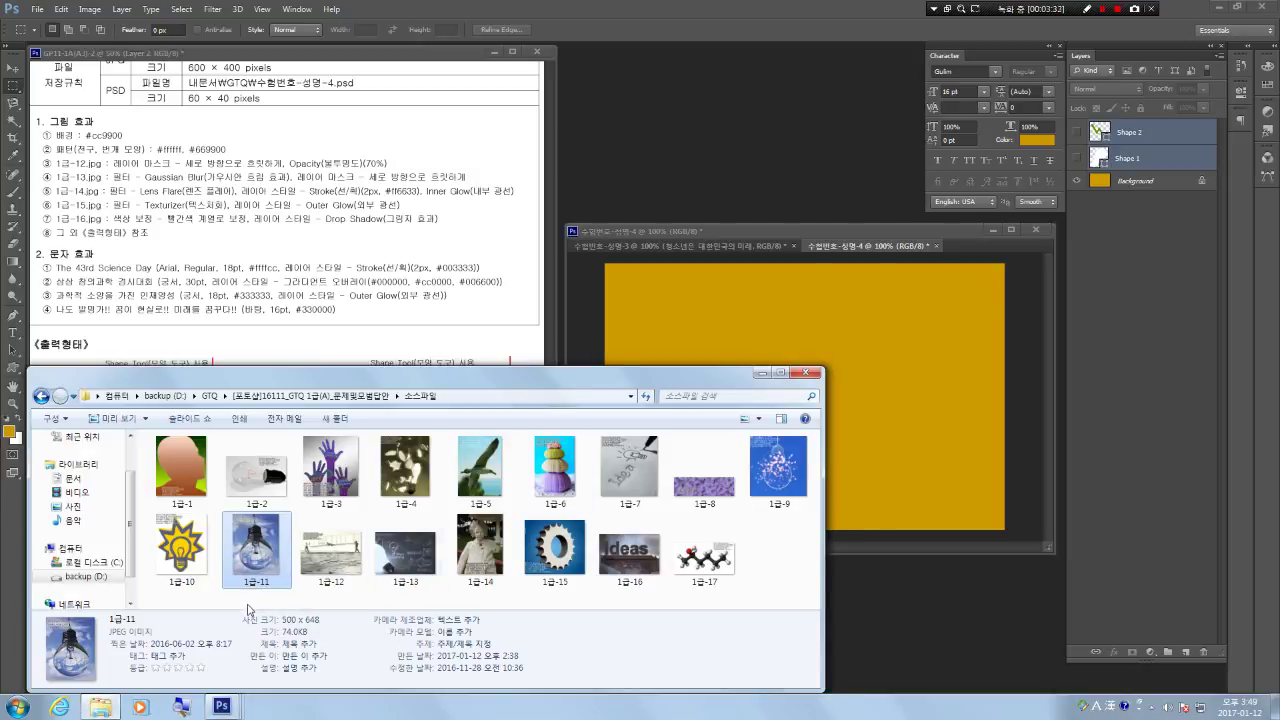
drag(347, 566, 877, 351)
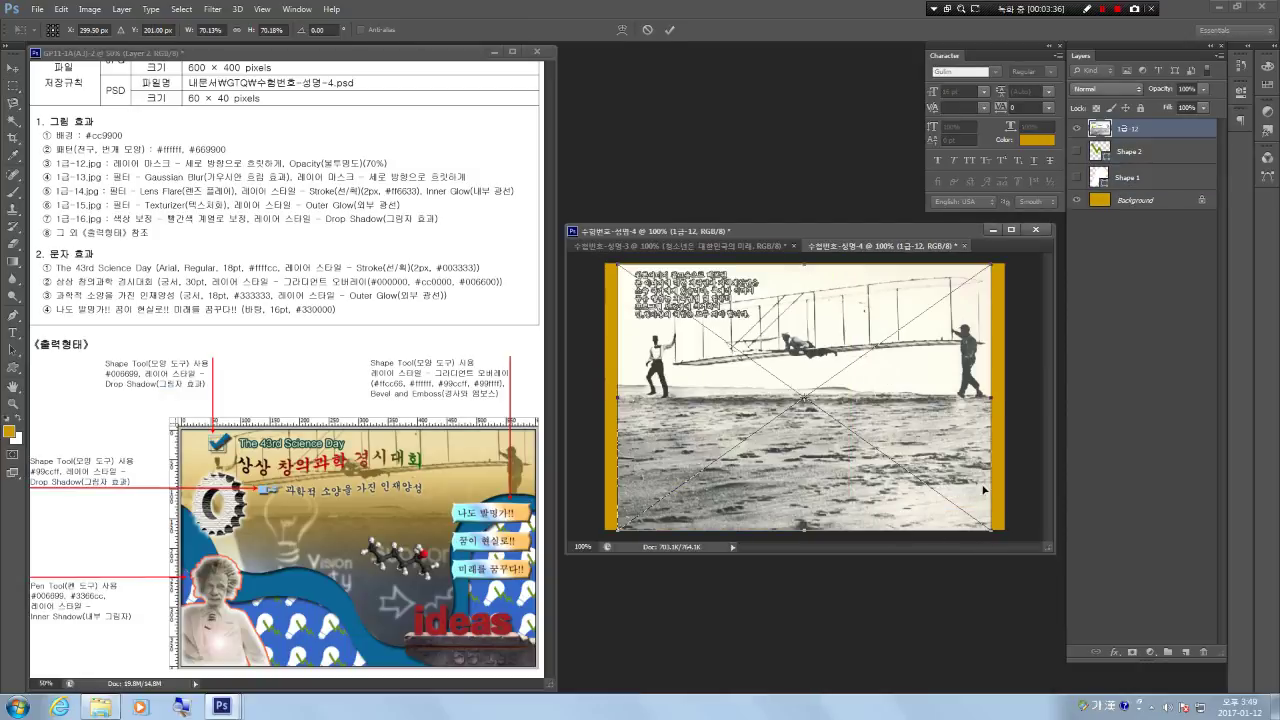
drag(992, 532, 1011, 542)
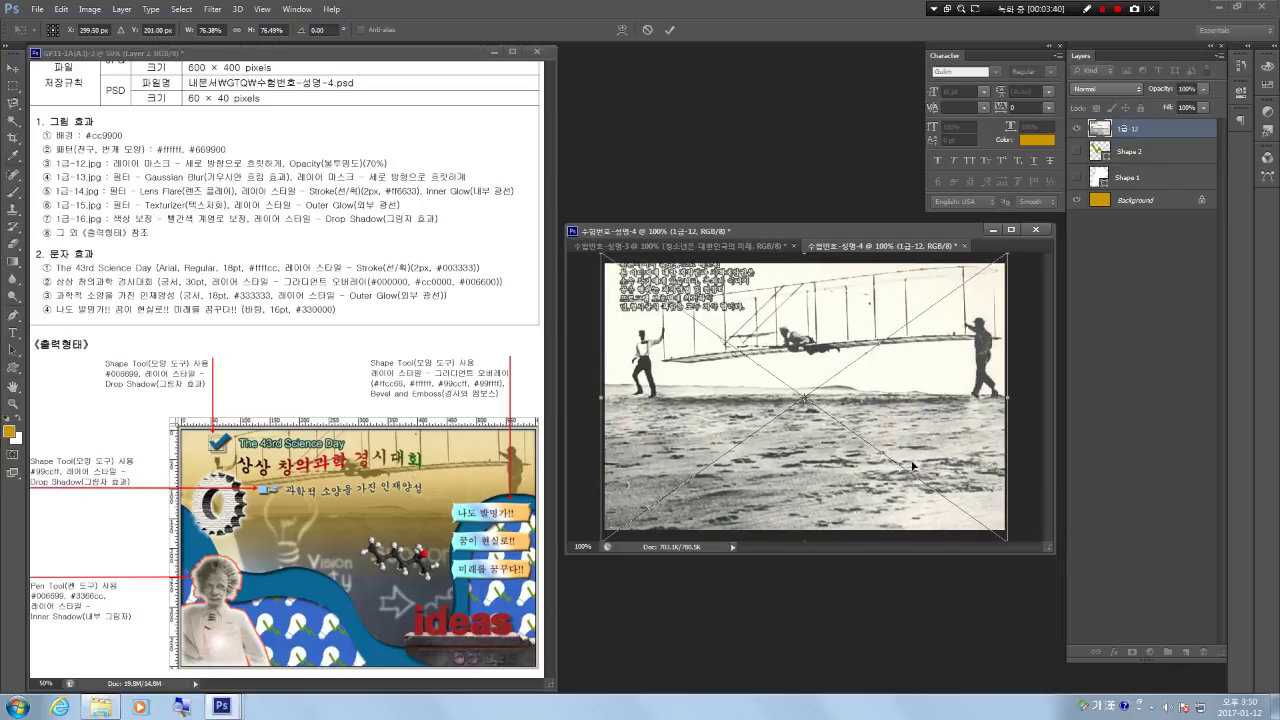
drag(885, 480, 882, 453)
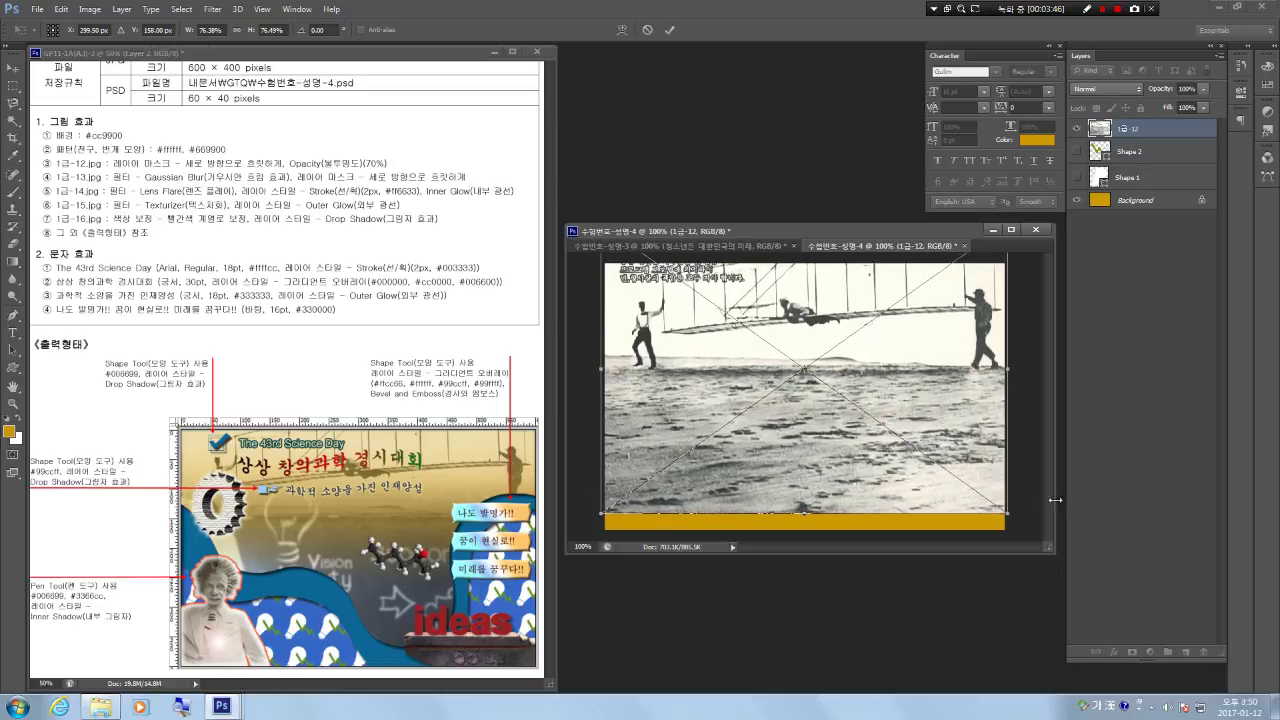
key(Return)
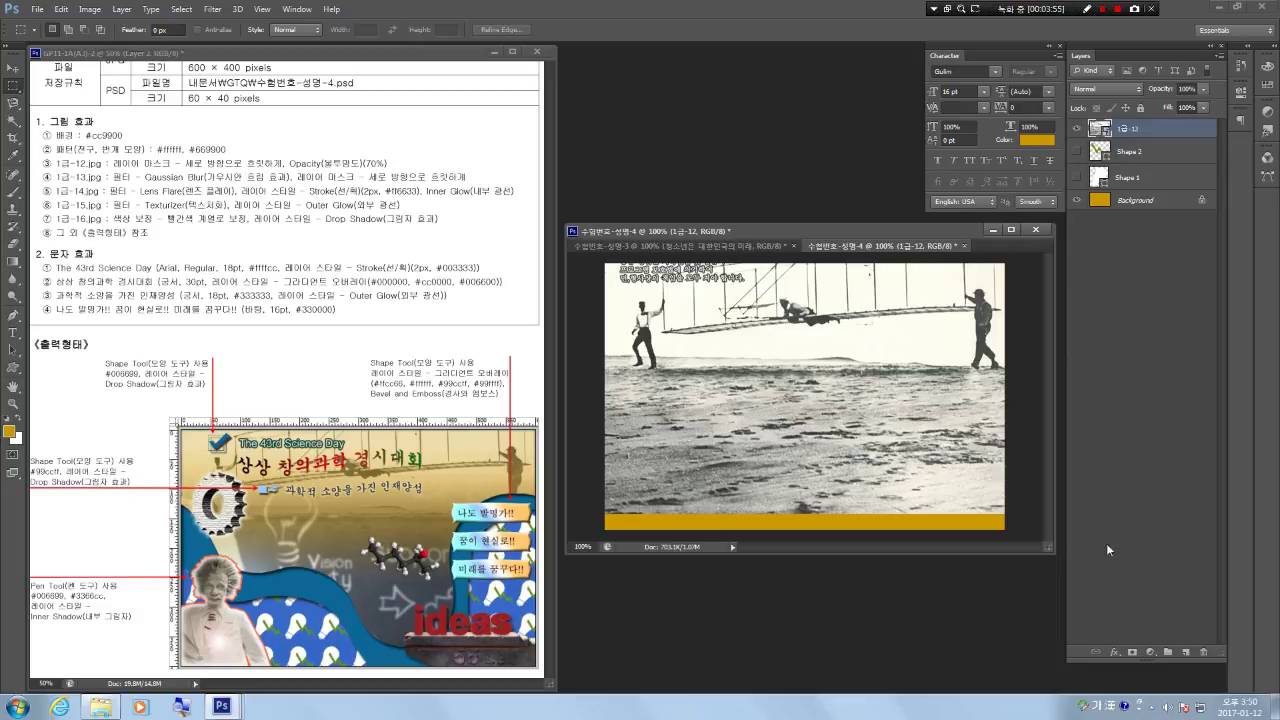
Add a layer mask to the 1급-12 layer and fade the photo downward with a vertical black-and-white gradient.
click(1132, 652)
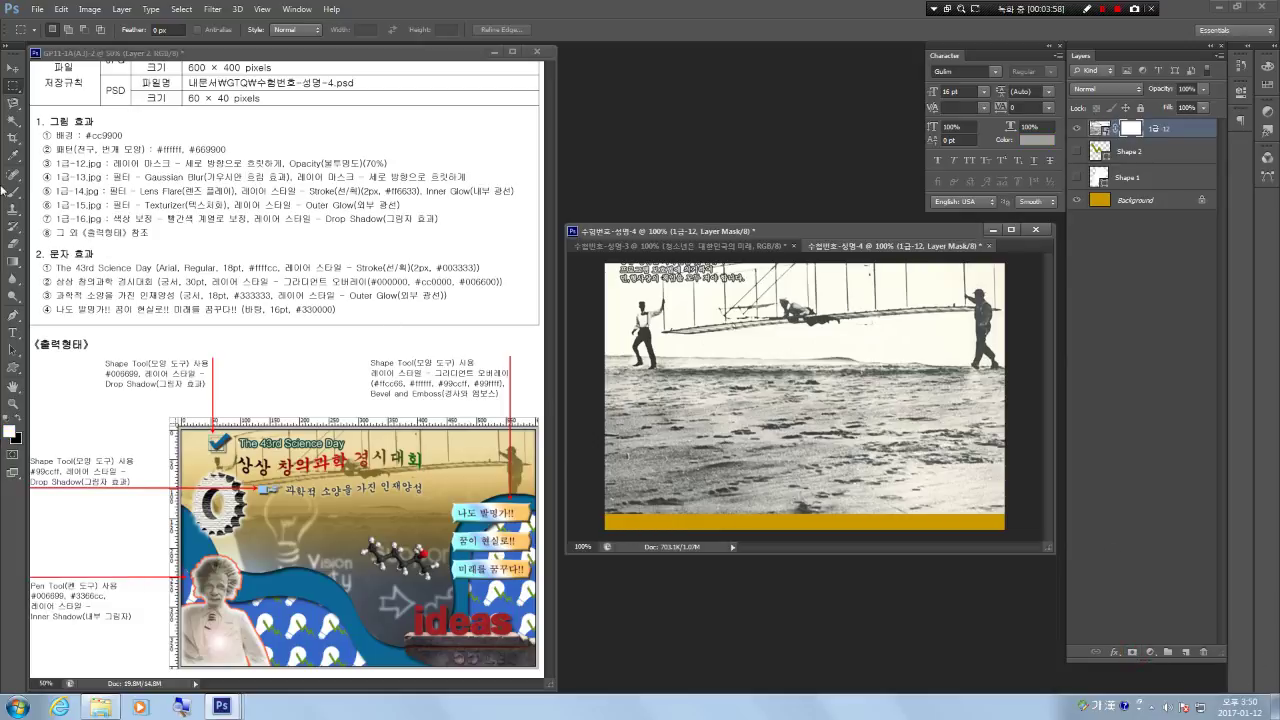
click(12, 261)
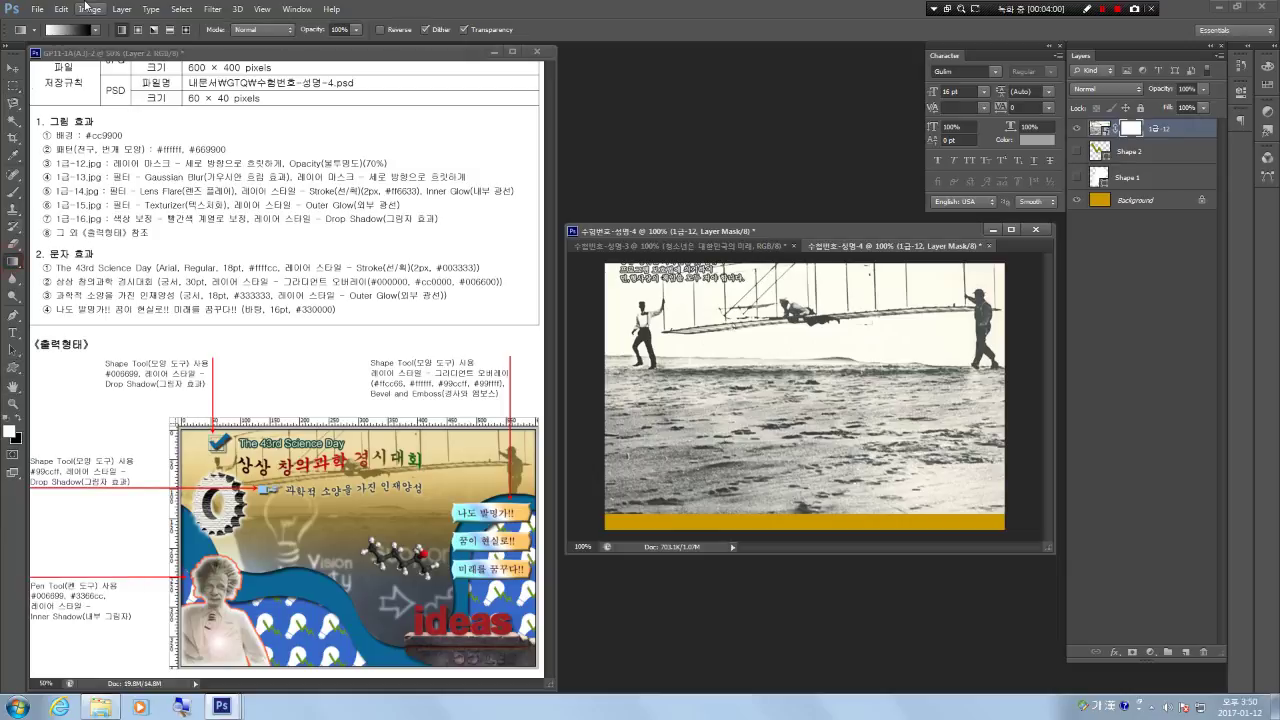
drag(811, 267, 811, 425)
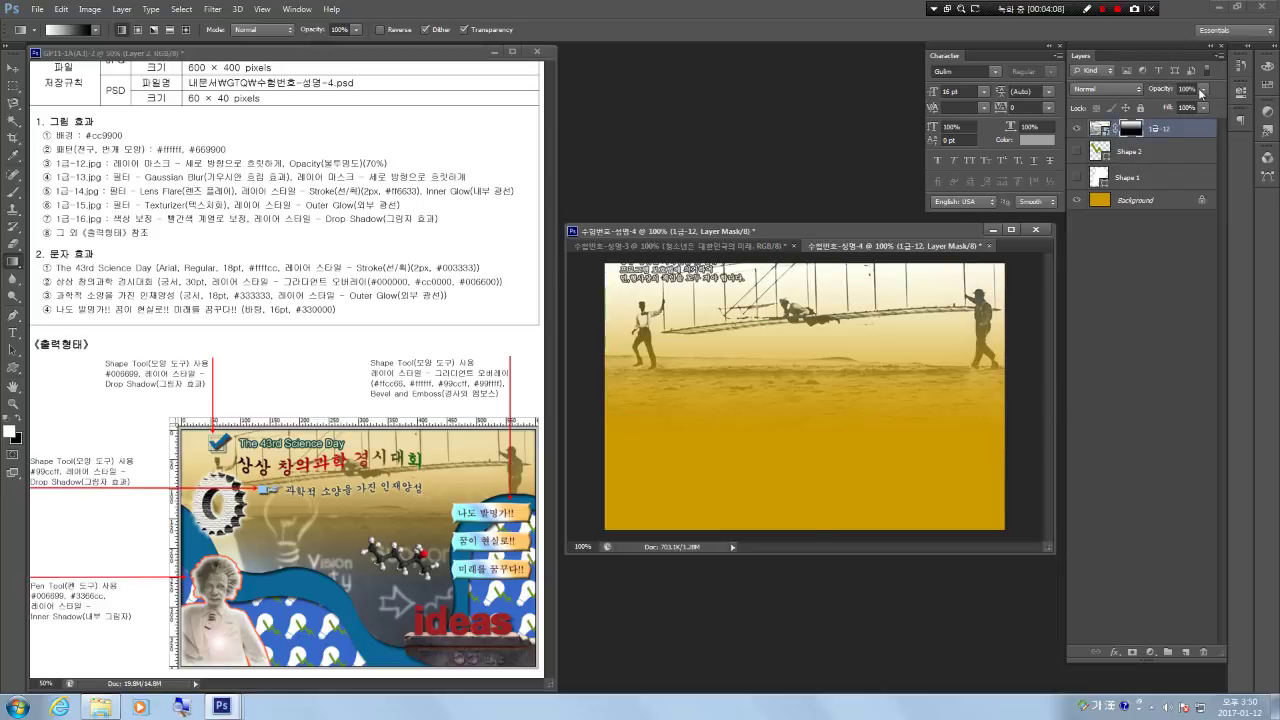
Set the 1급-12 layer's opacity to 70%.
click(1101, 129)
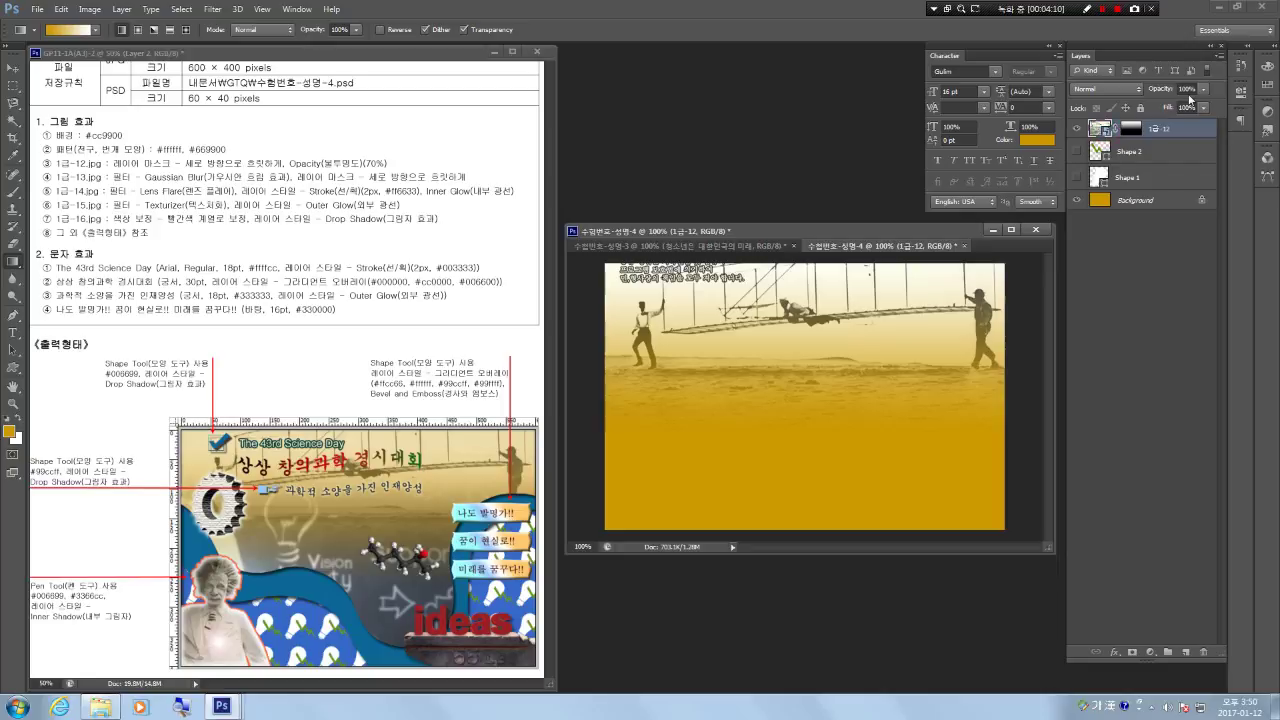
click(1187, 90)
key(ctrl+a)
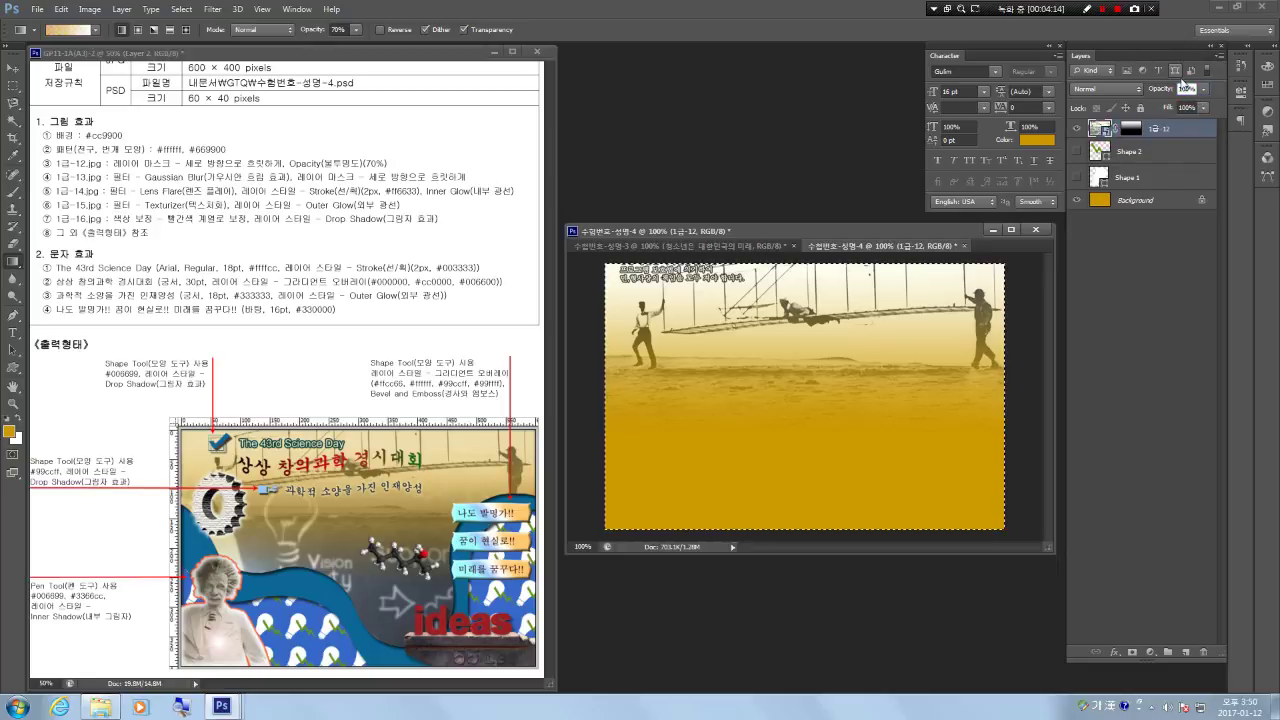
text(70)
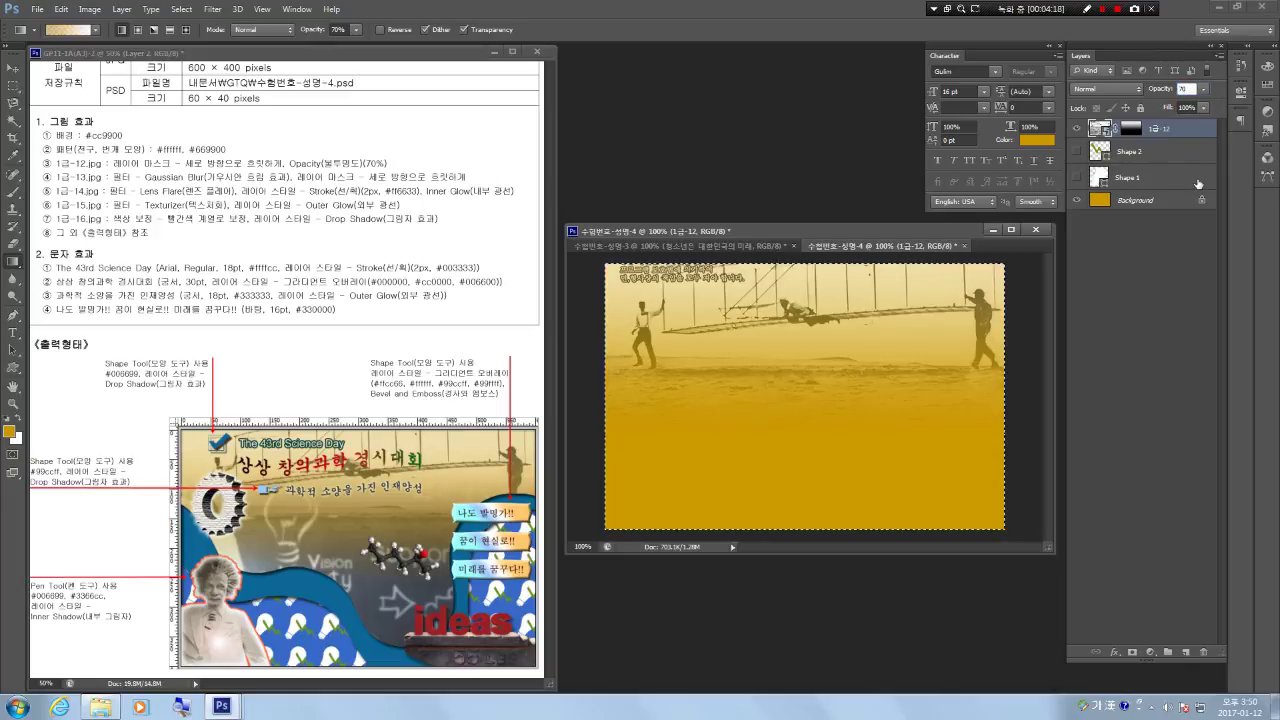
key(Return)
Place the 1급-13 image from the source folder, scaled to about 80% to span the canvas width and aligned to the canvas's lower edge.
click(100, 707)
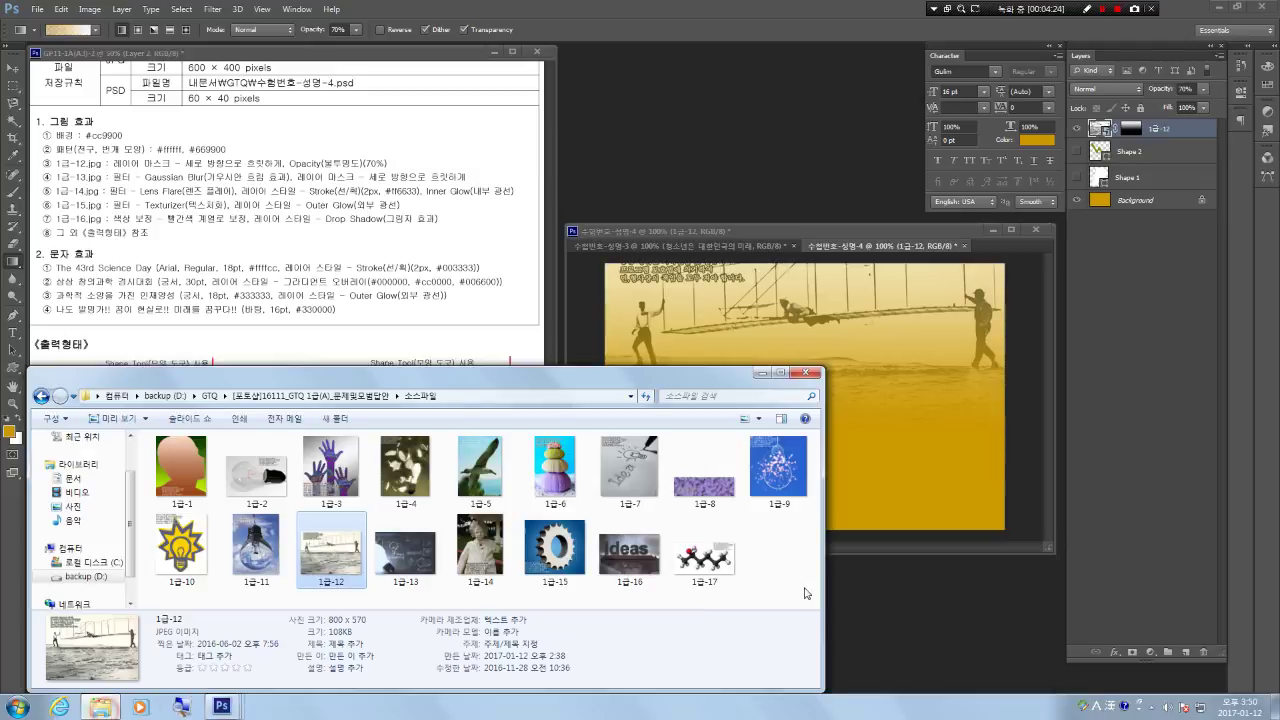
click(407, 560)
drag(409, 568, 949, 450)
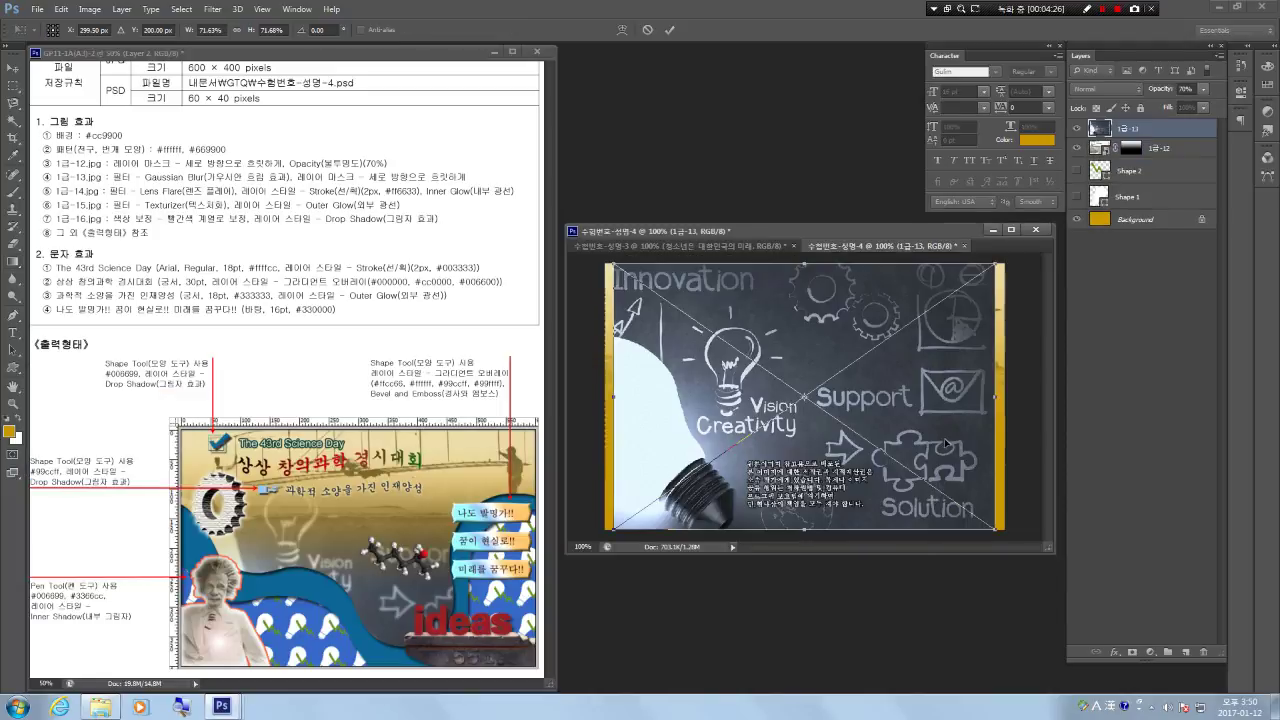
drag(997, 530, 1178, 616)
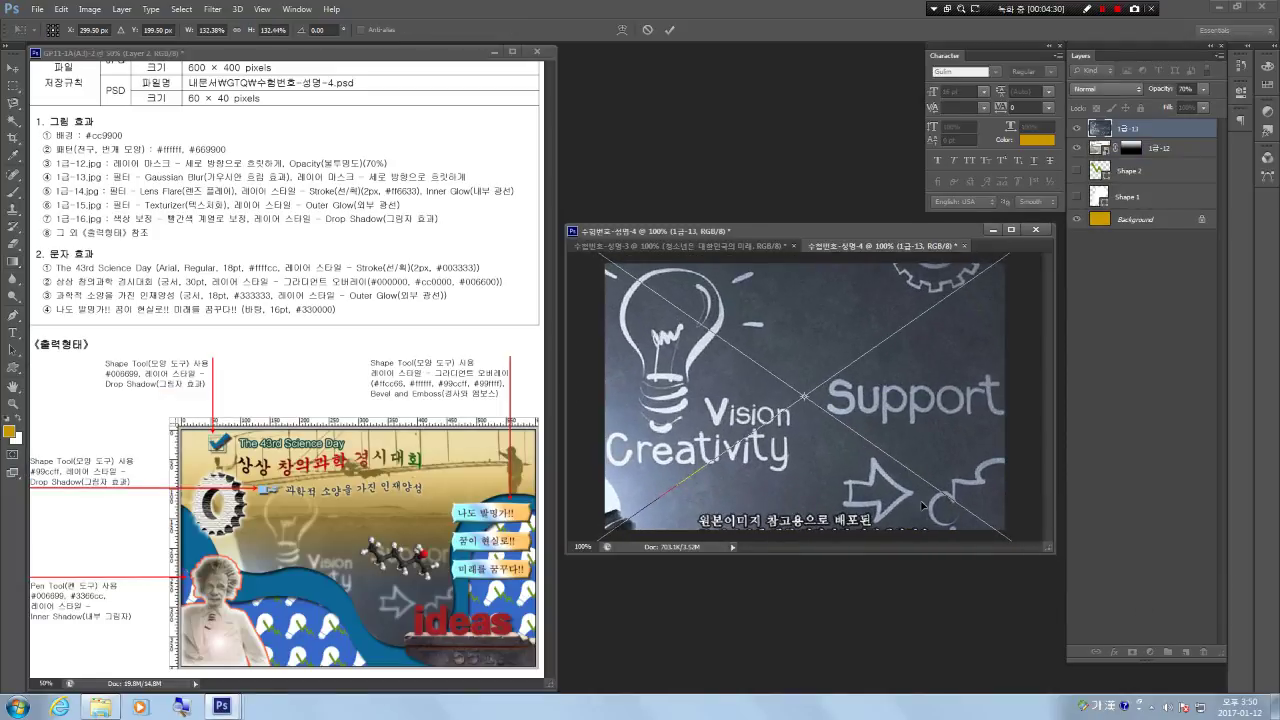
drag(924, 494, 889, 517)
drag(614, 275, 690, 350)
drag(882, 436, 794, 373)
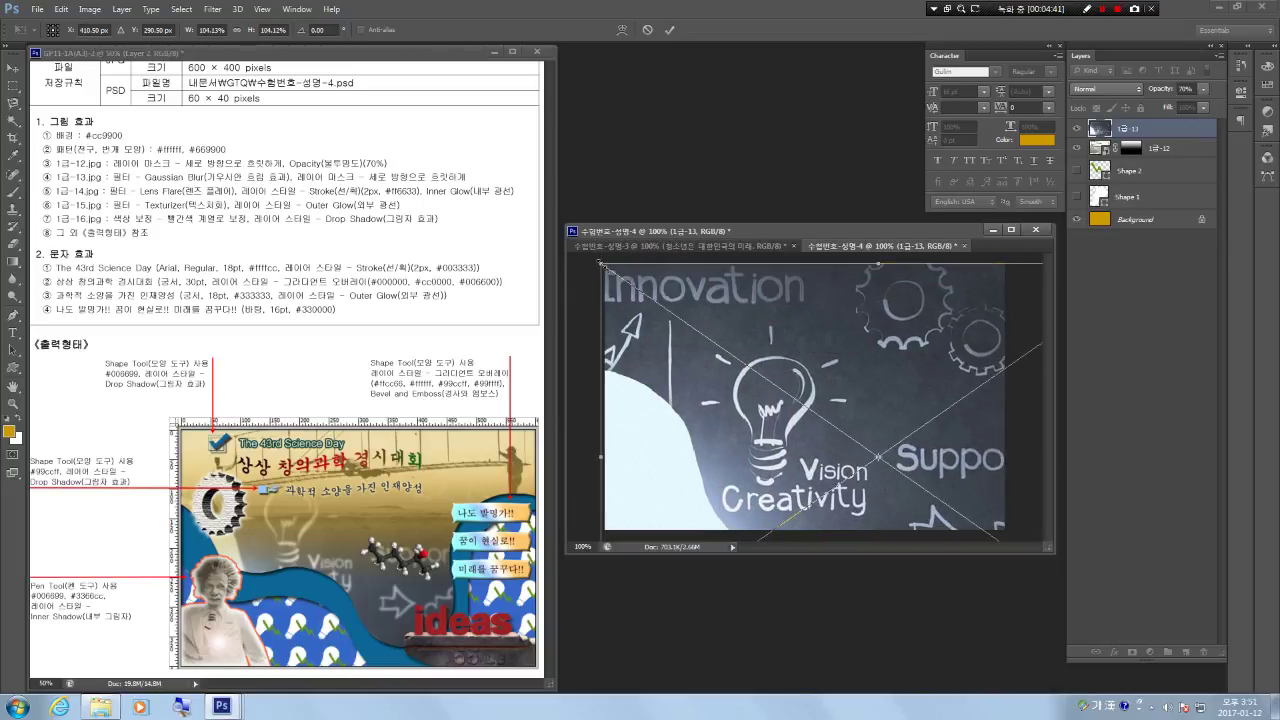
drag(602, 264, 627, 292)
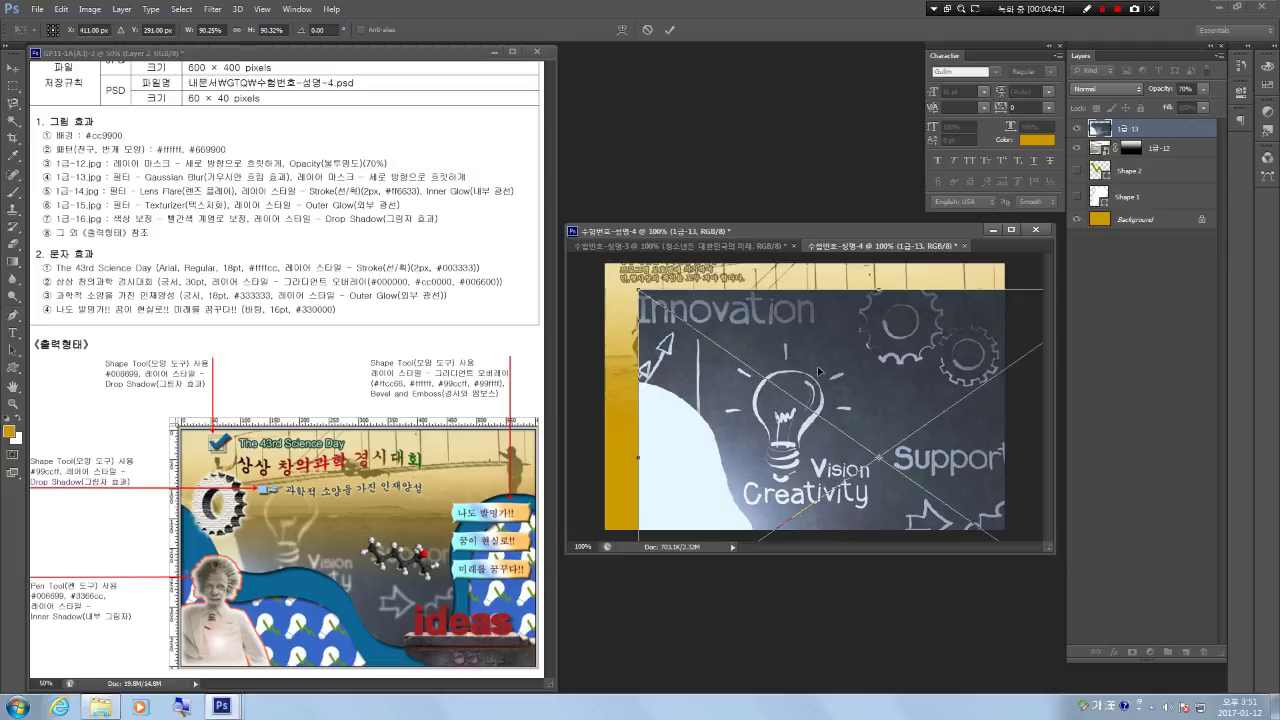
drag(816, 369, 760, 352)
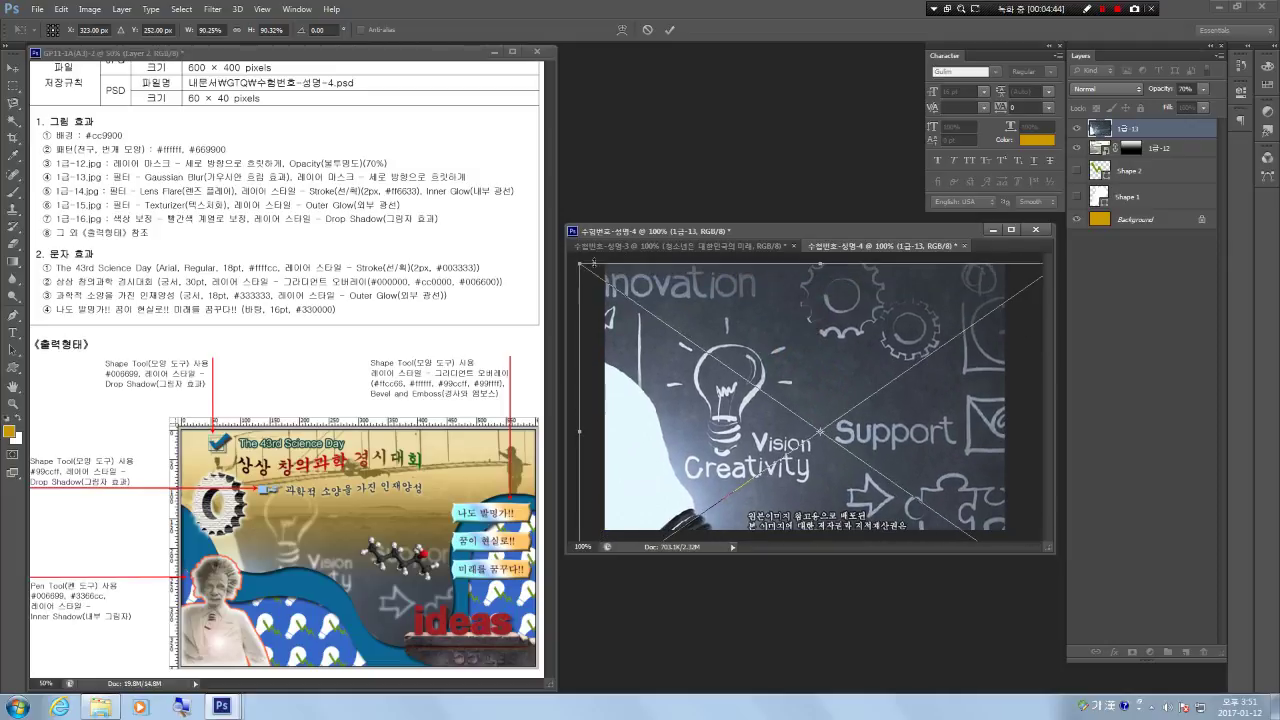
drag(581, 264, 608, 284)
drag(756, 368, 735, 307)
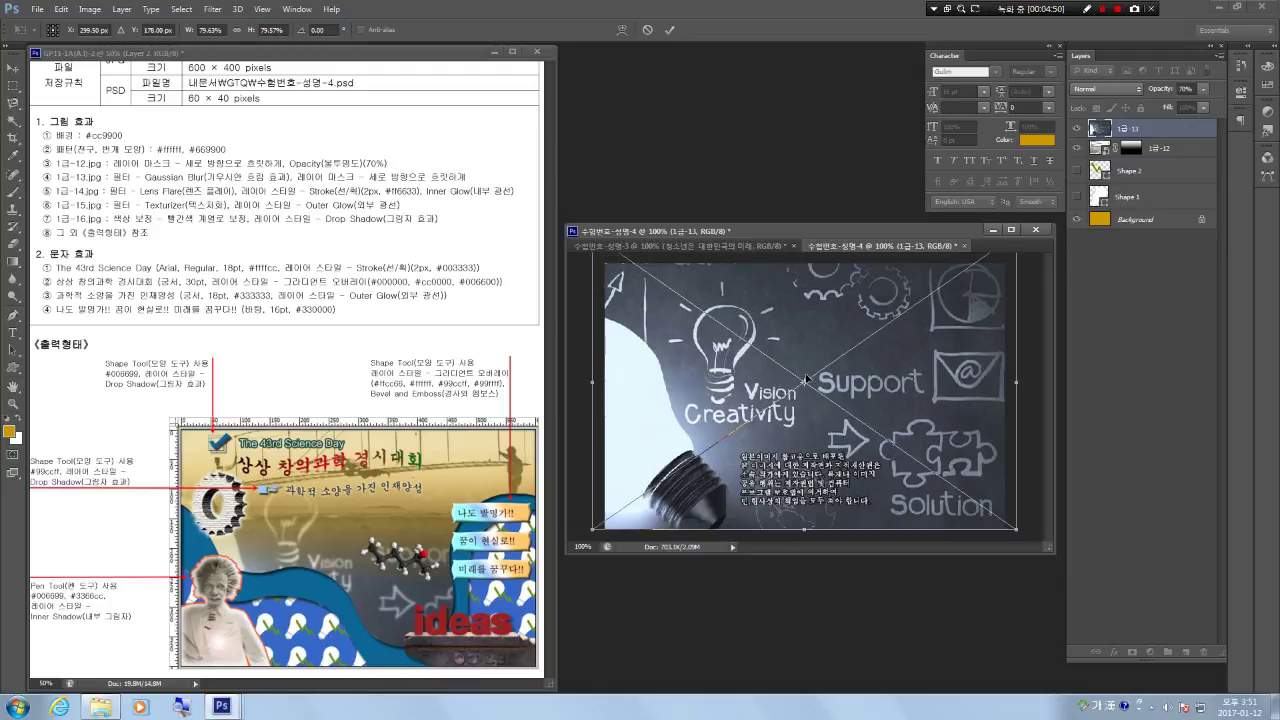
key(Return)
Apply a Gaussian Blur with a radius of 2 pixels to the 1급-13 layer.
key(g)
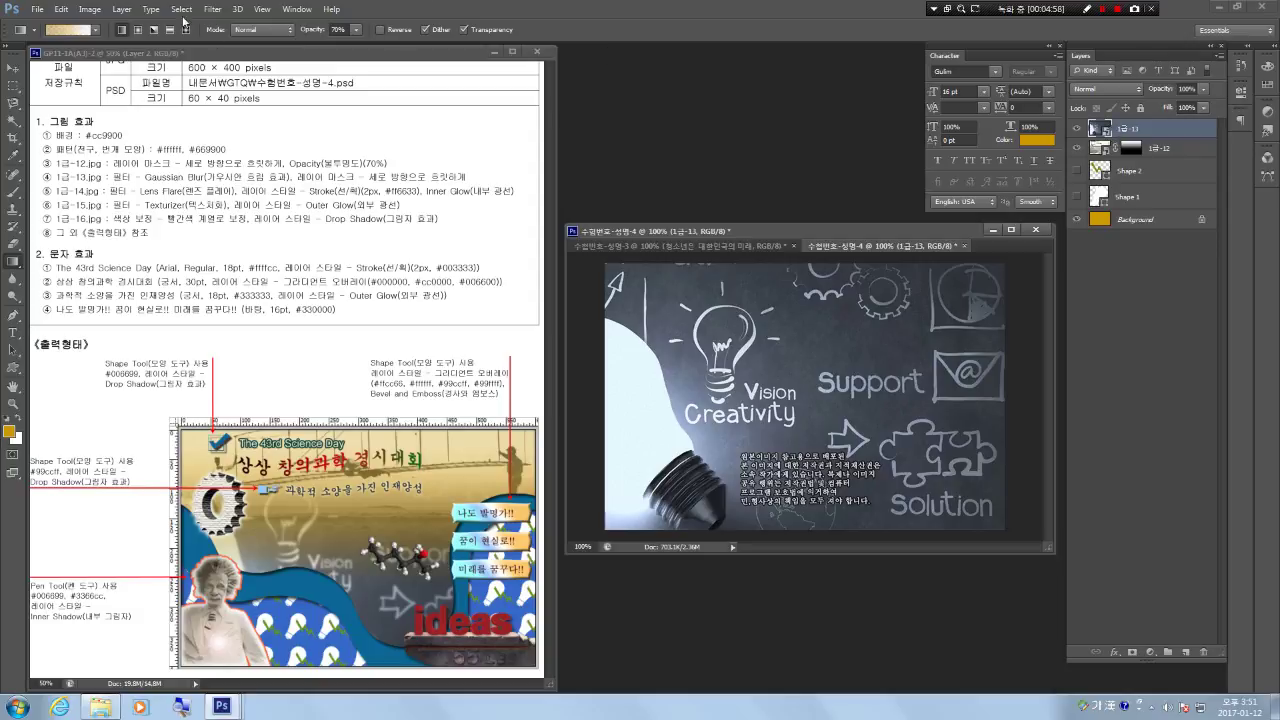
click(212, 9)
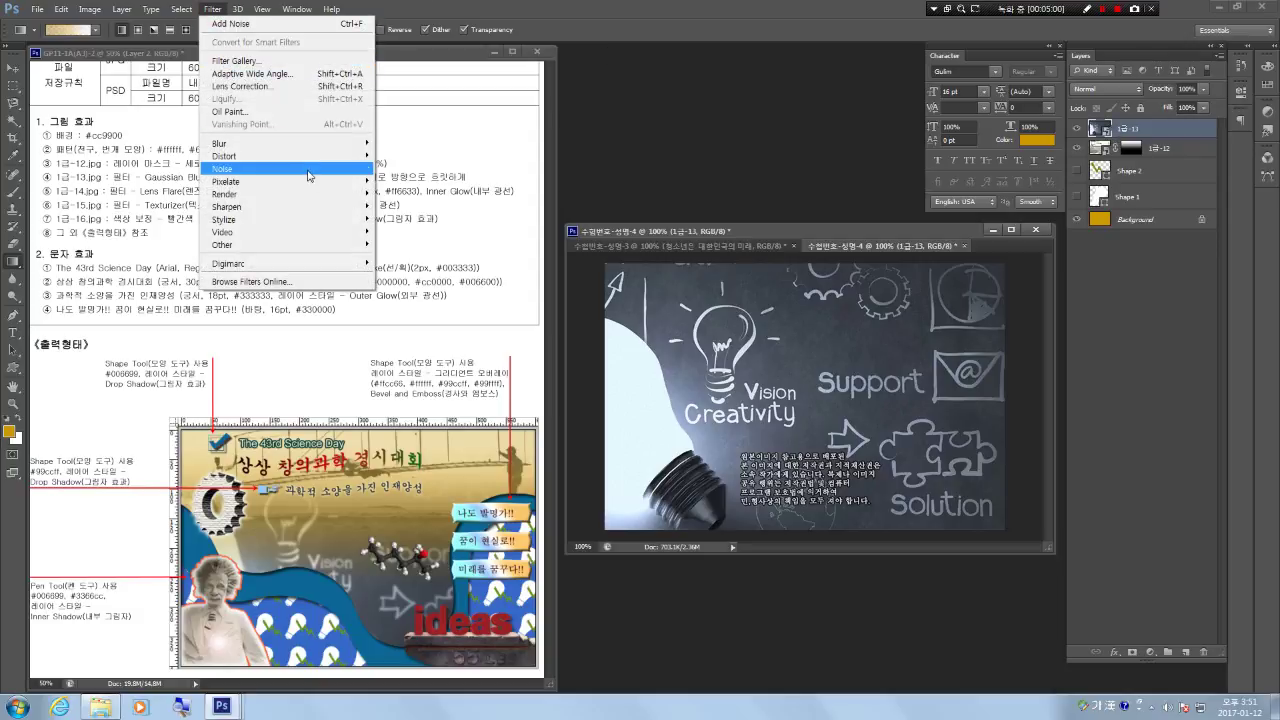
mouse_move(323, 143)
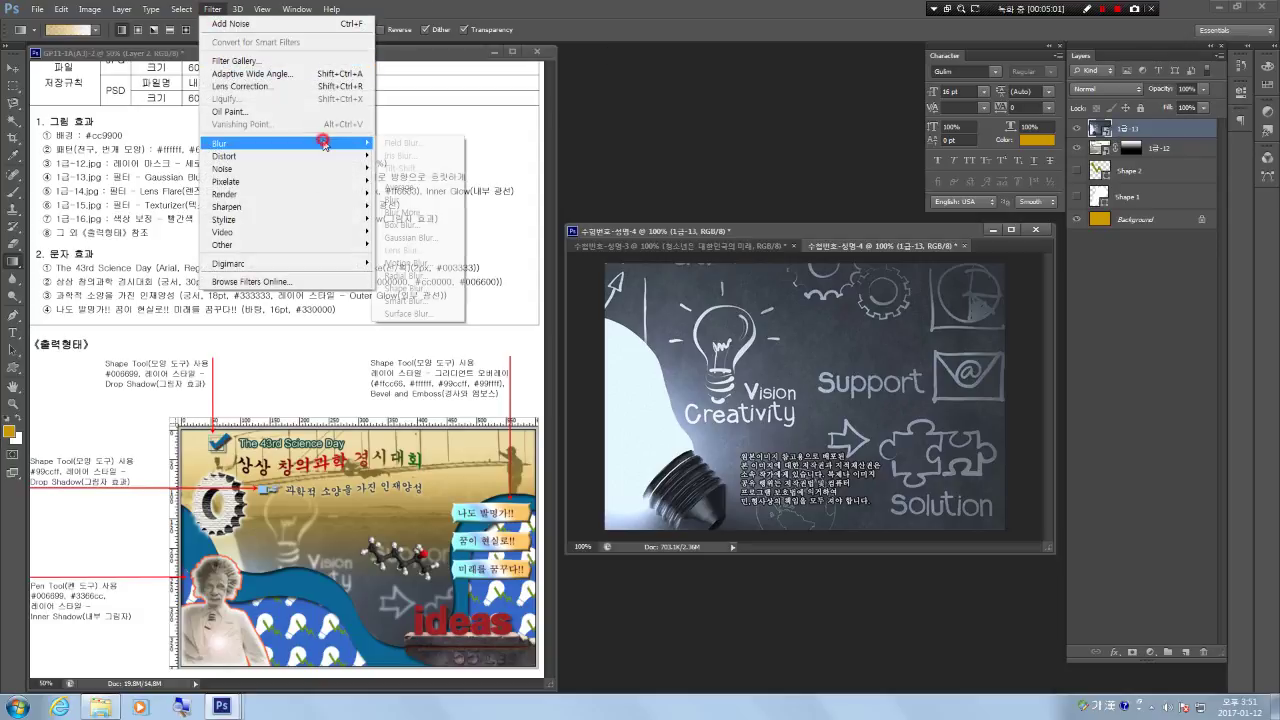
click(422, 243)
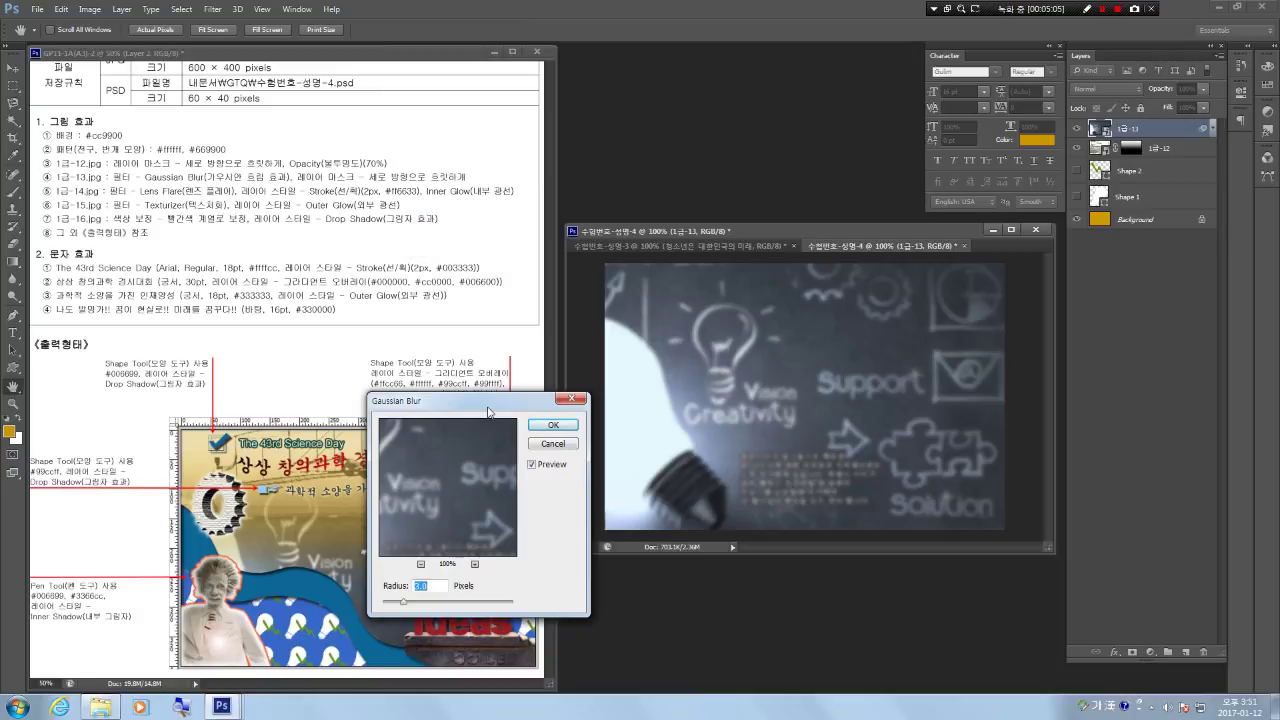
drag(489, 412, 601, 193)
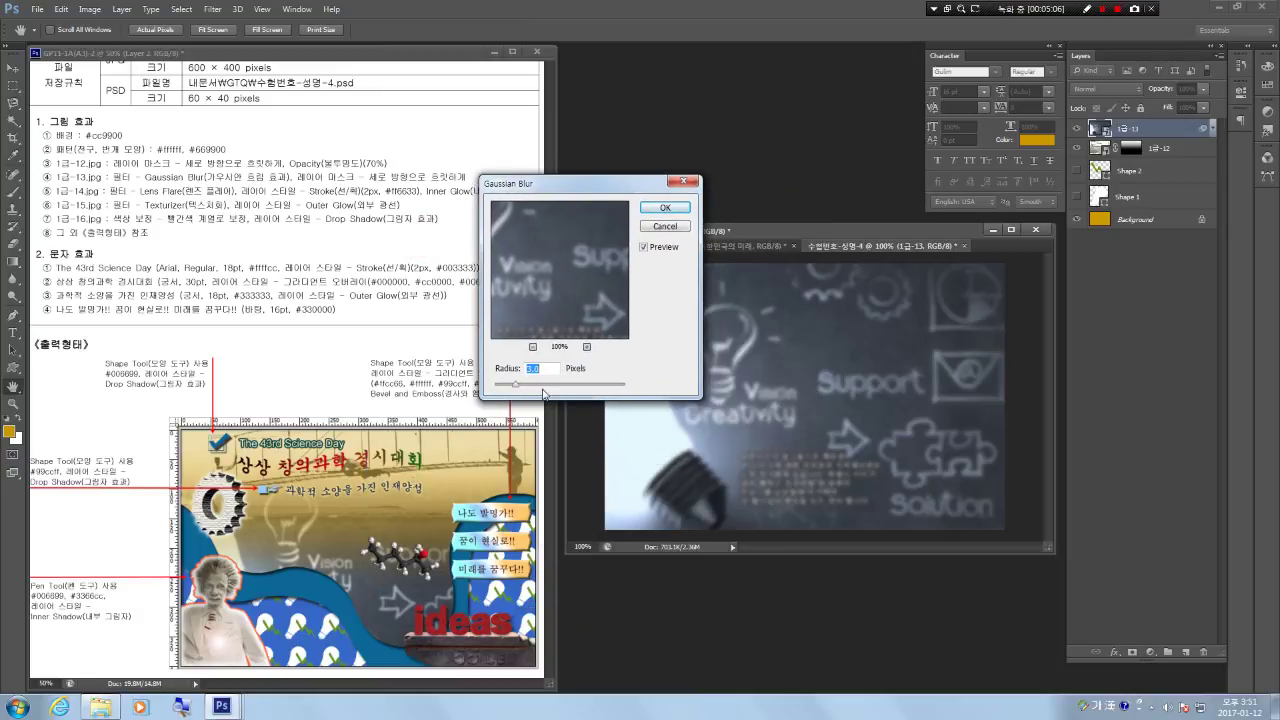
text(1)
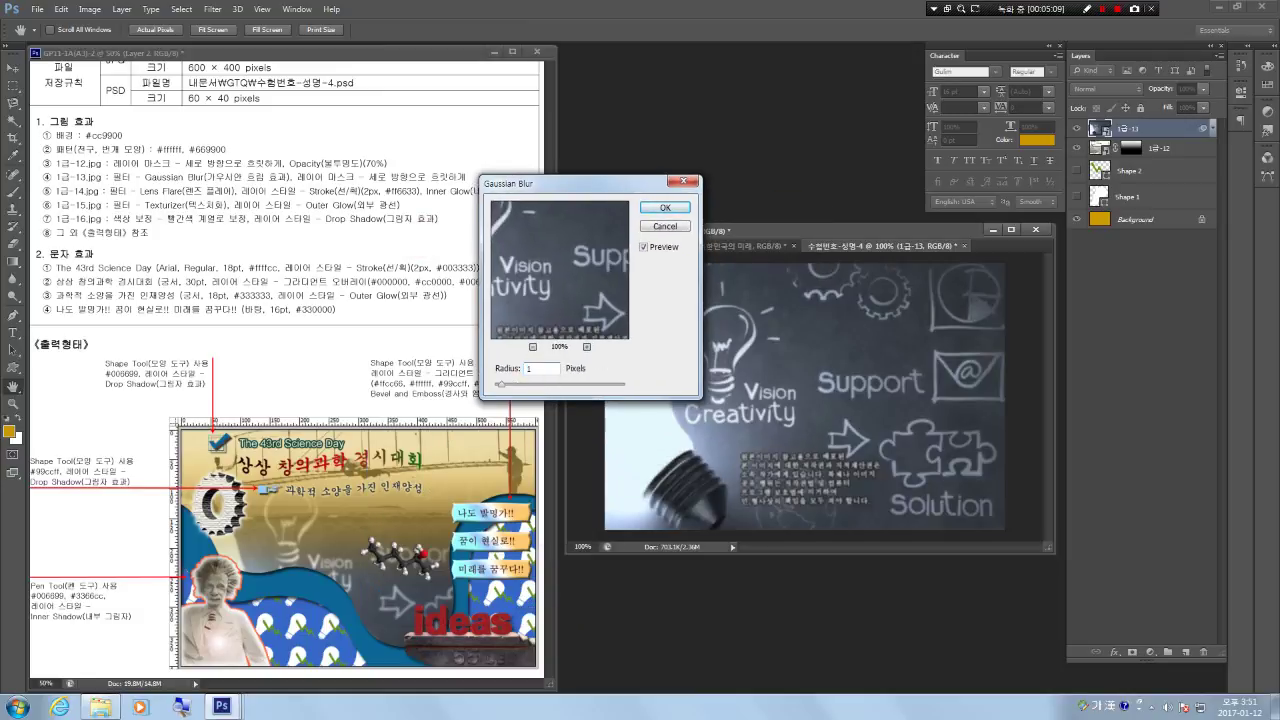
double_click(543, 369)
text(2)
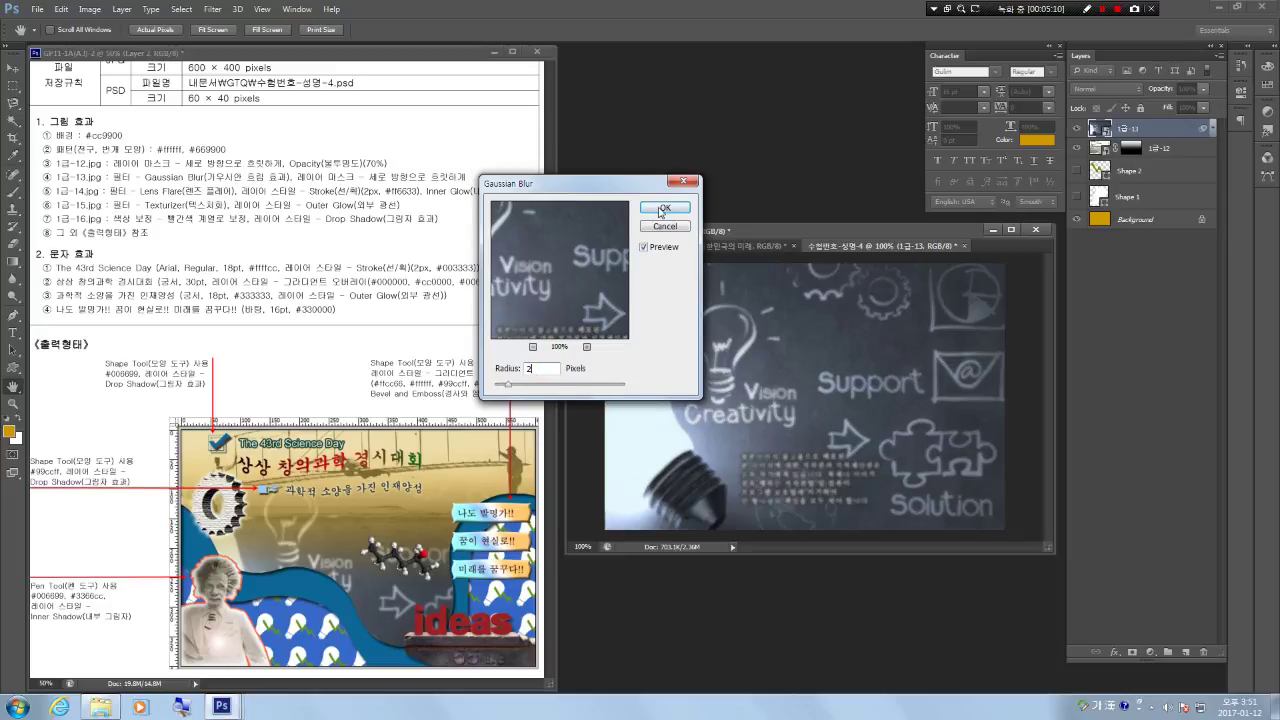
click(665, 208)
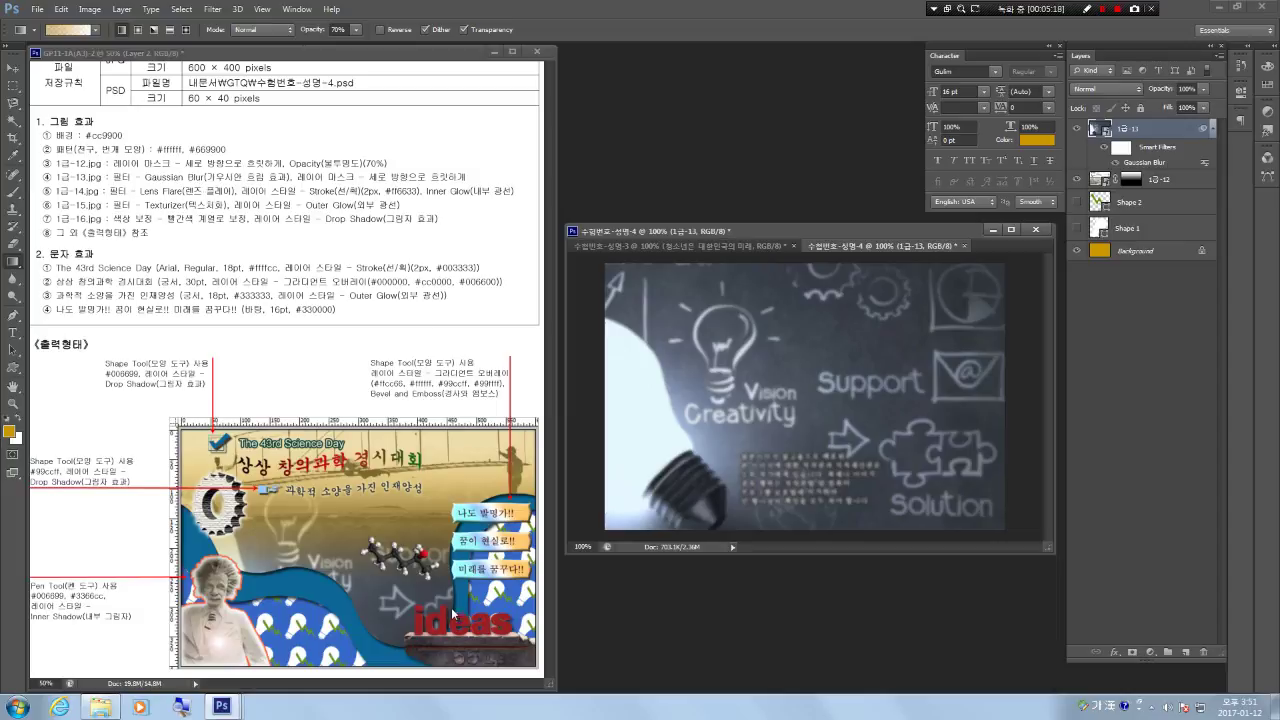
Add a layer mask to the 1급-13 layer and fade the photo upward with a vertical black-and-white gradient at 100% opacity.
click(1129, 653)
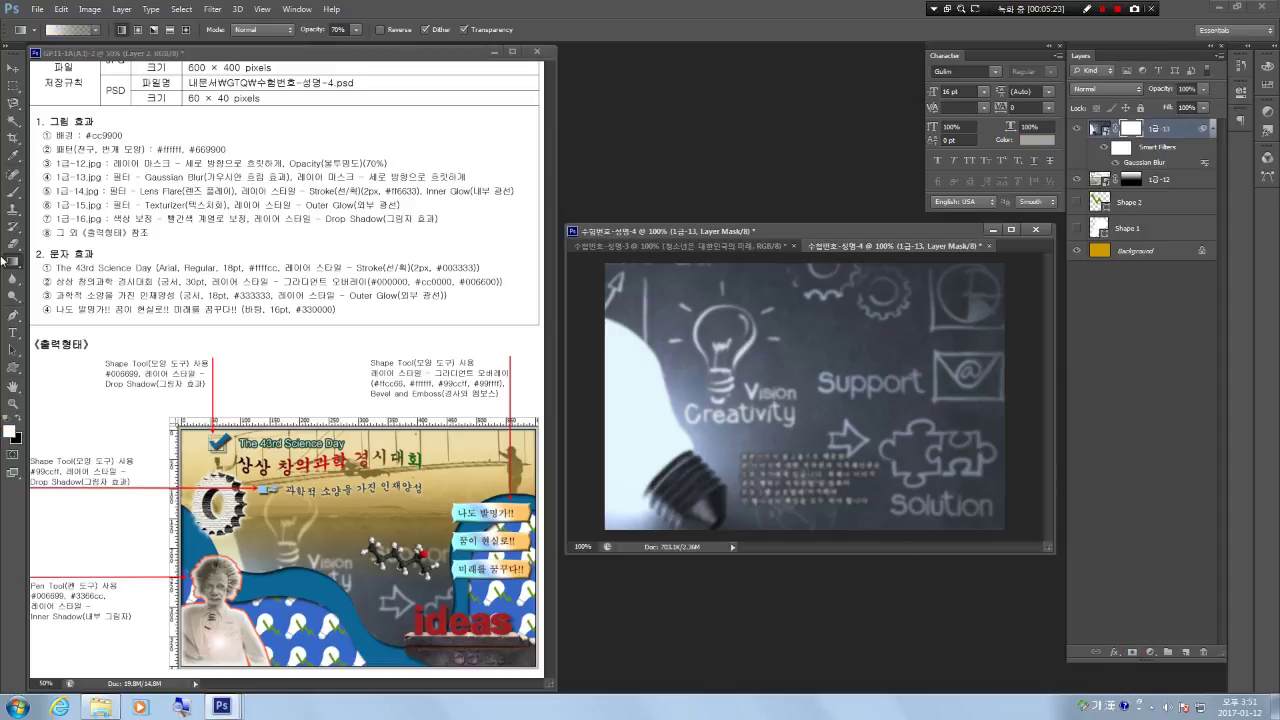
click(99, 31)
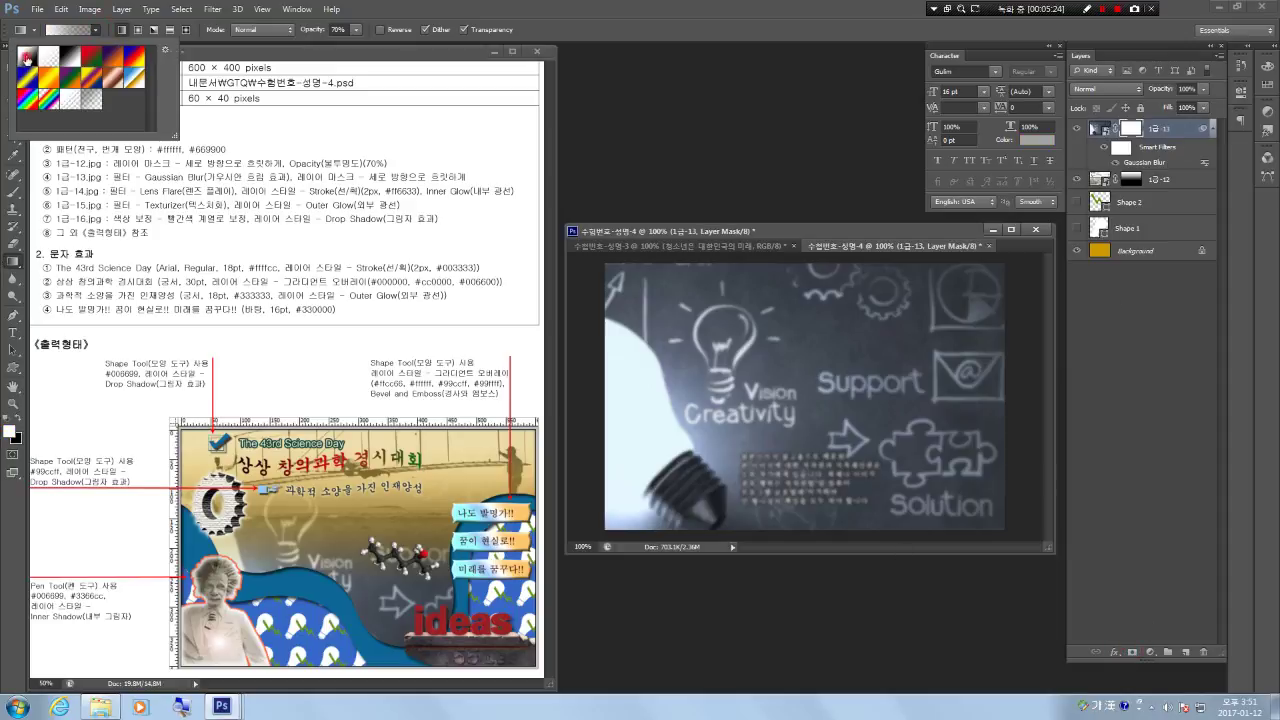
drag(348, 30, 296, 30)
text(100)
key(Return)
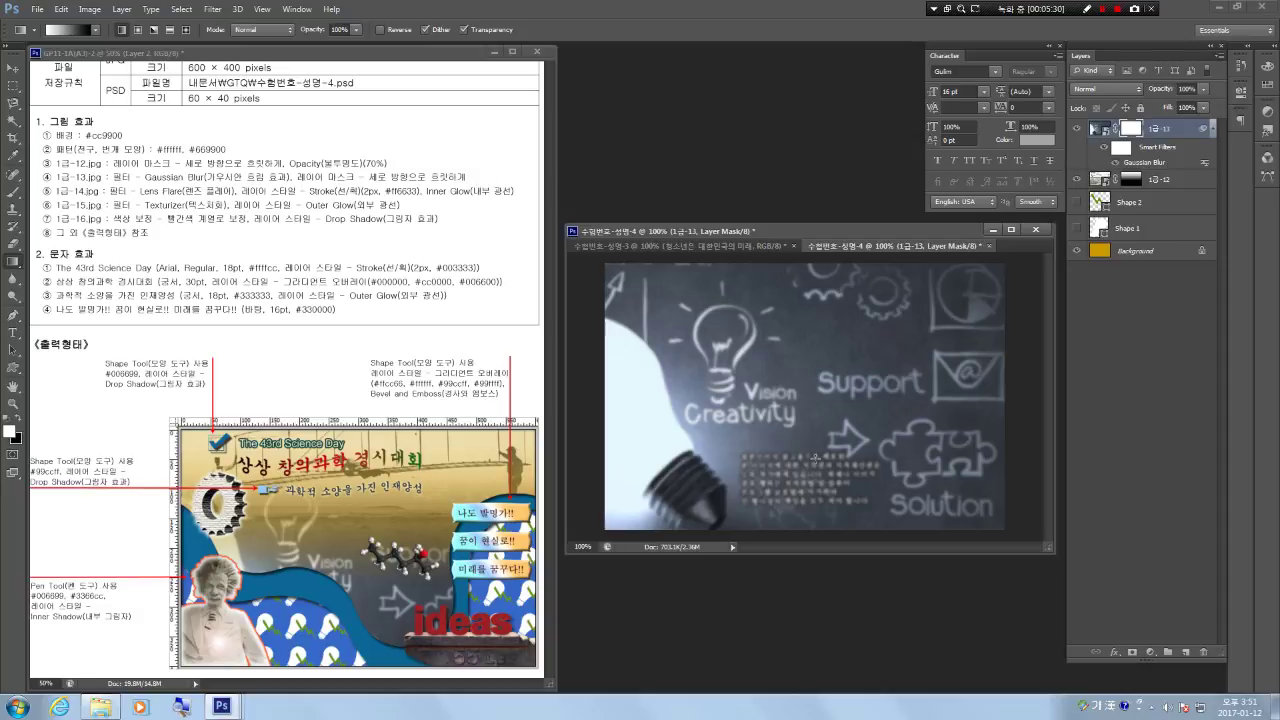
drag(842, 460, 842, 353)
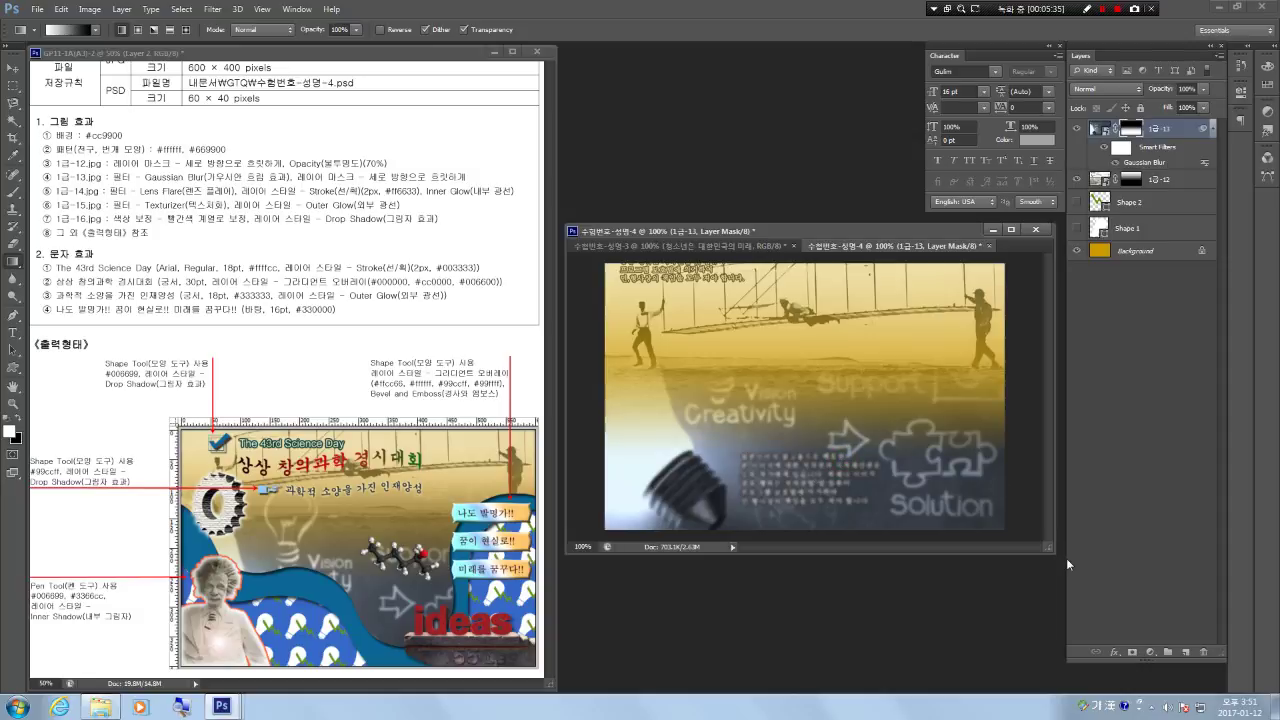
key(ctrl+z)
drag(848, 455, 847, 300)
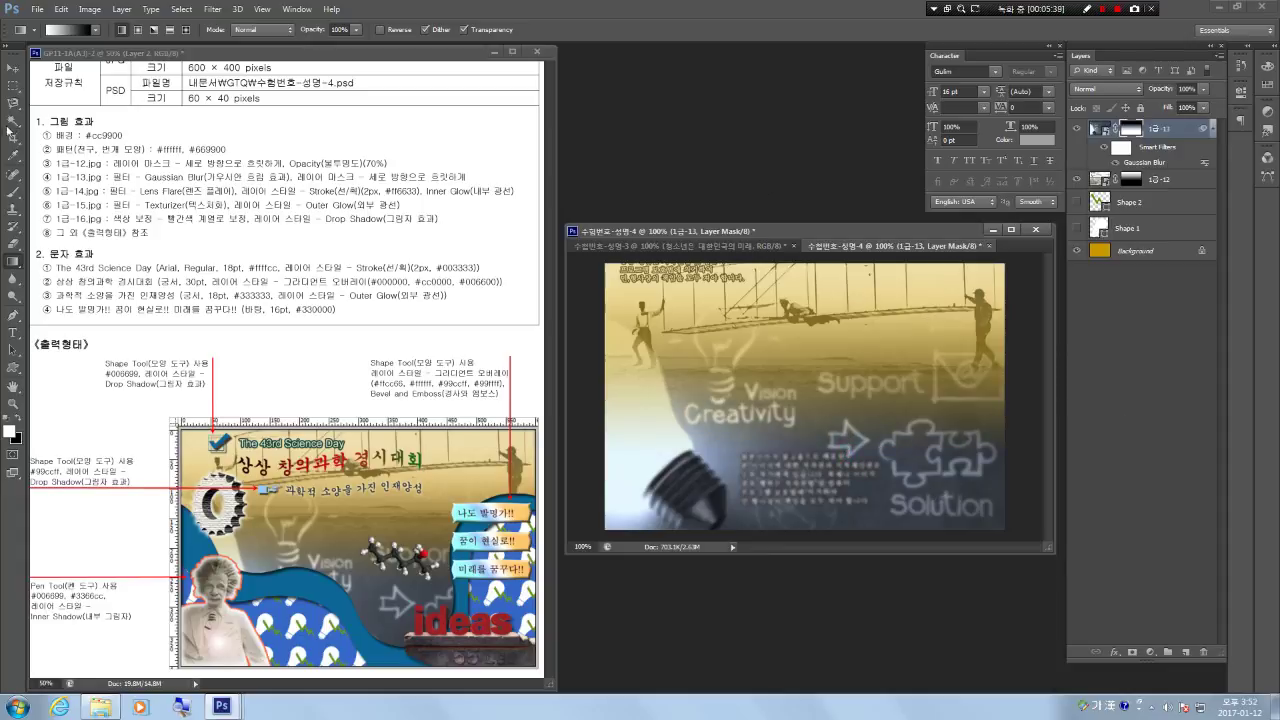
Place the 1급-14 statue image from the source folder, scaled to about 47%, in the canvas's lower-left corner.
click(13, 68)
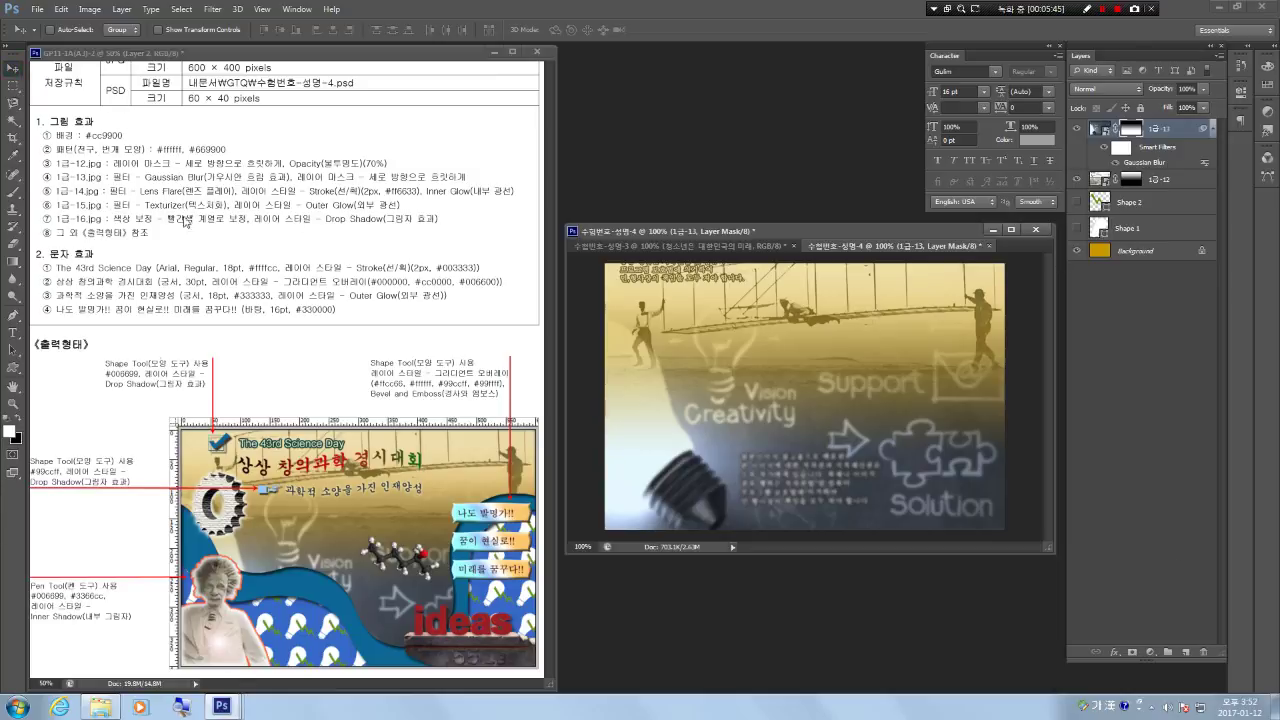
click(101, 707)
drag(480, 548, 923, 491)
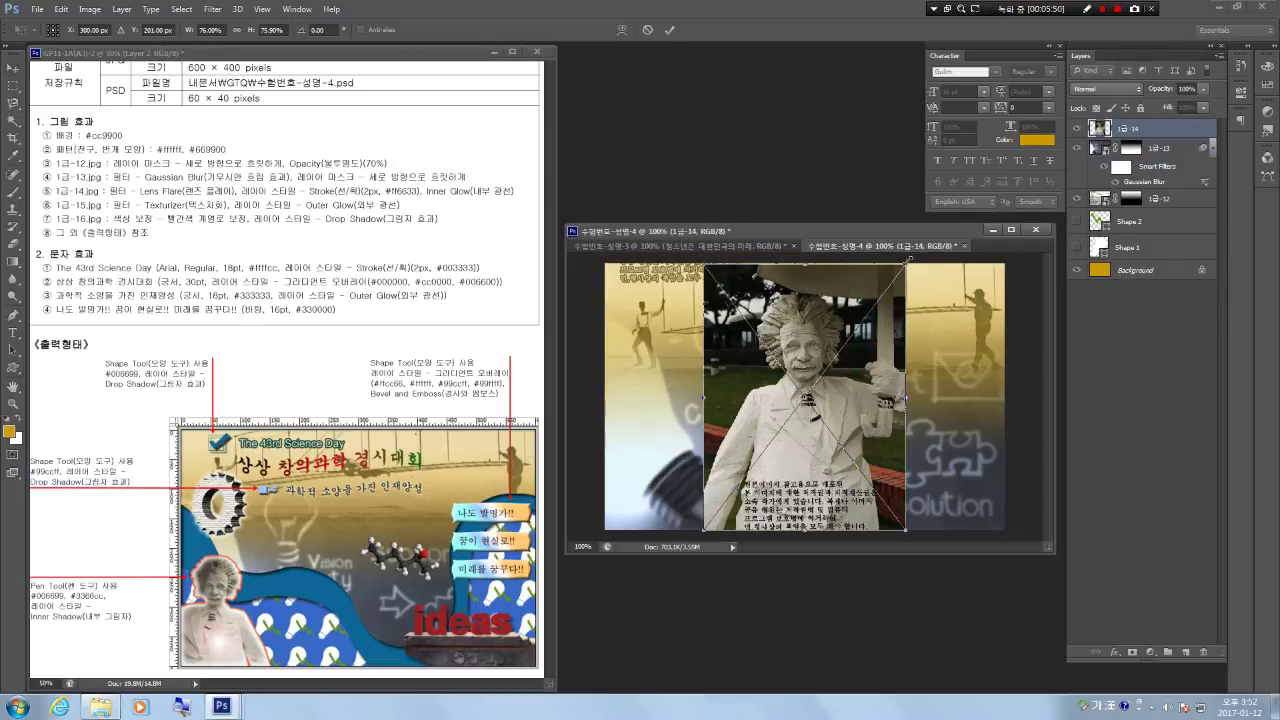
drag(906, 265, 855, 331)
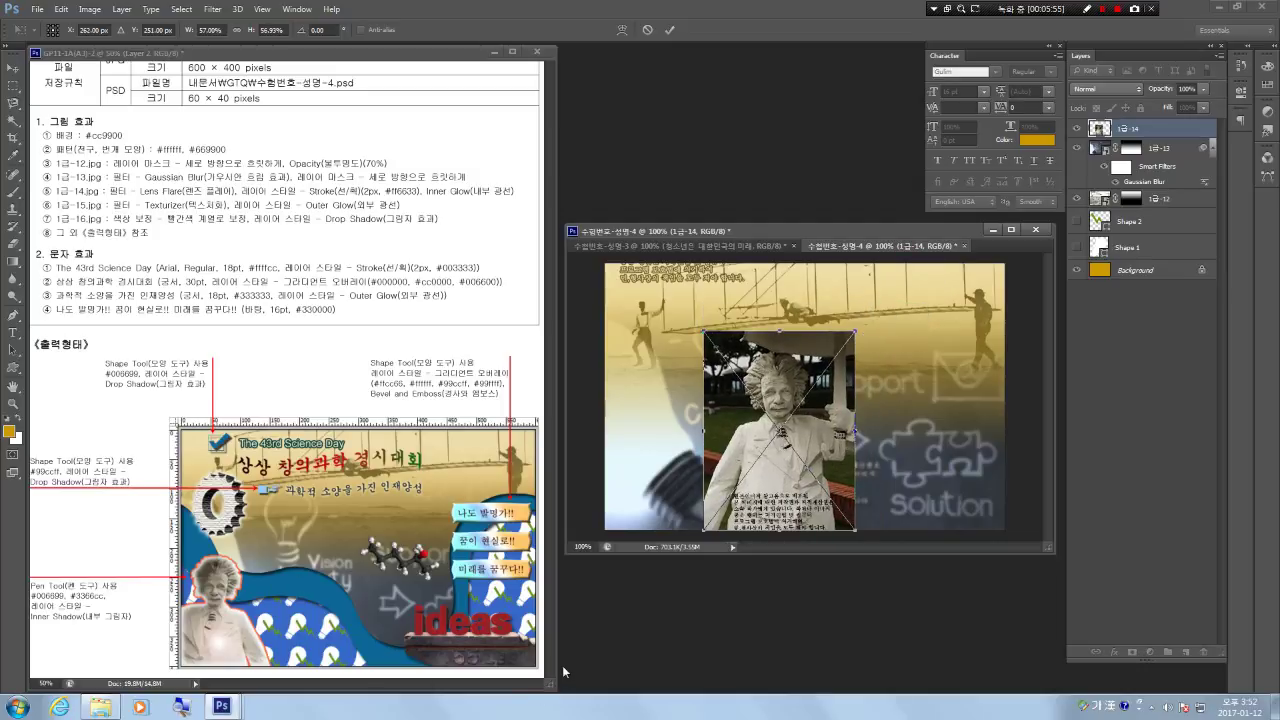
drag(752, 510, 669, 497)
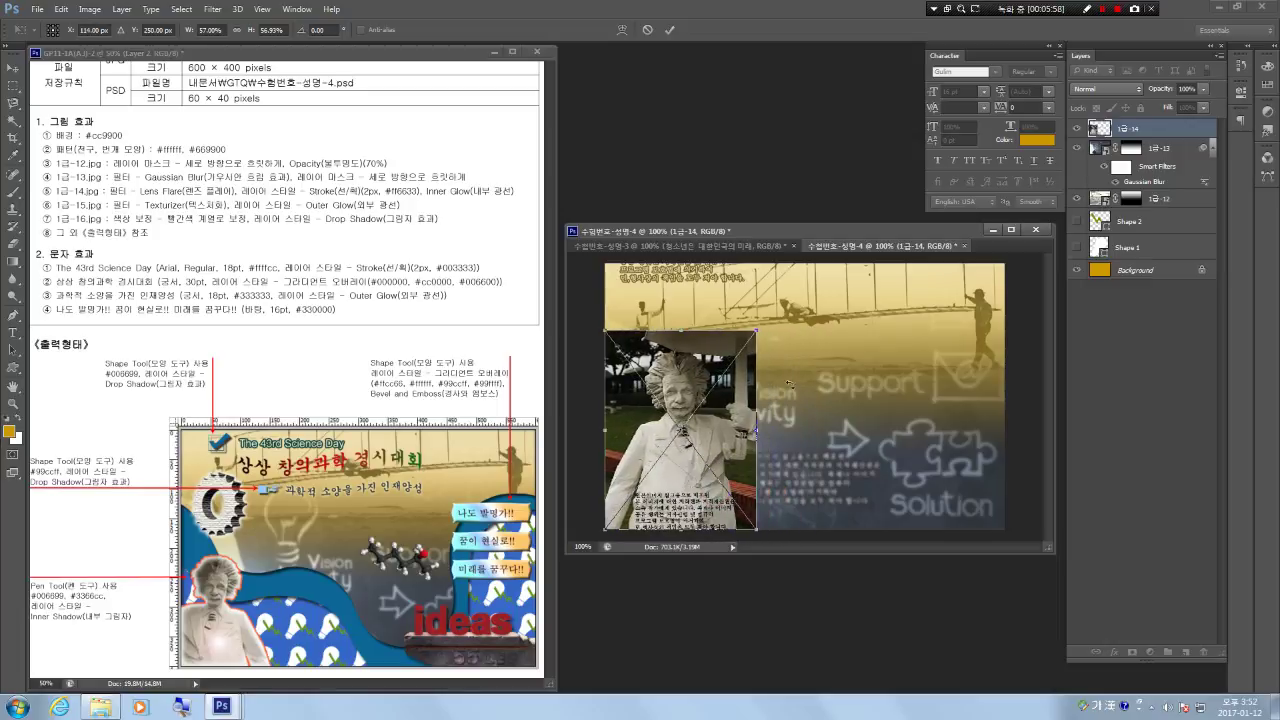
drag(752, 343, 729, 367)
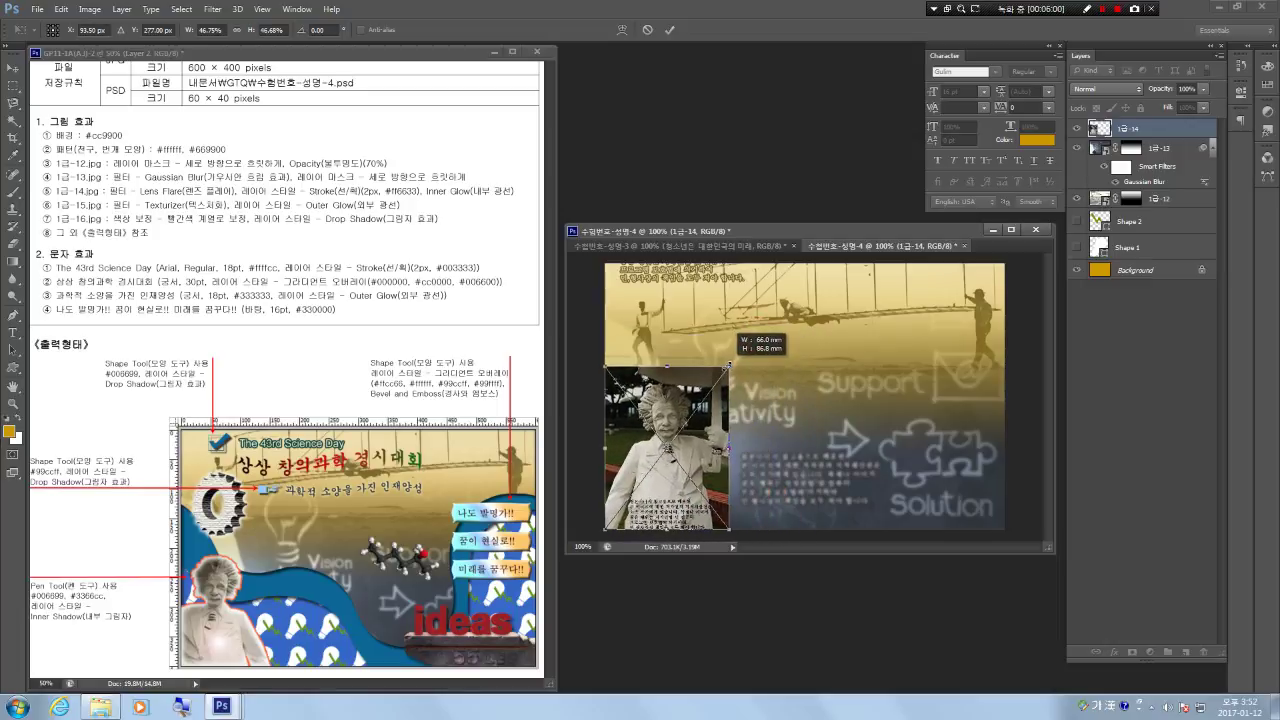
mouse_move(690, 500)
mouse_down()
mouse_move(690, 522)
mouse_move(718, 523)
mouse_move(701, 490)
mouse_up()
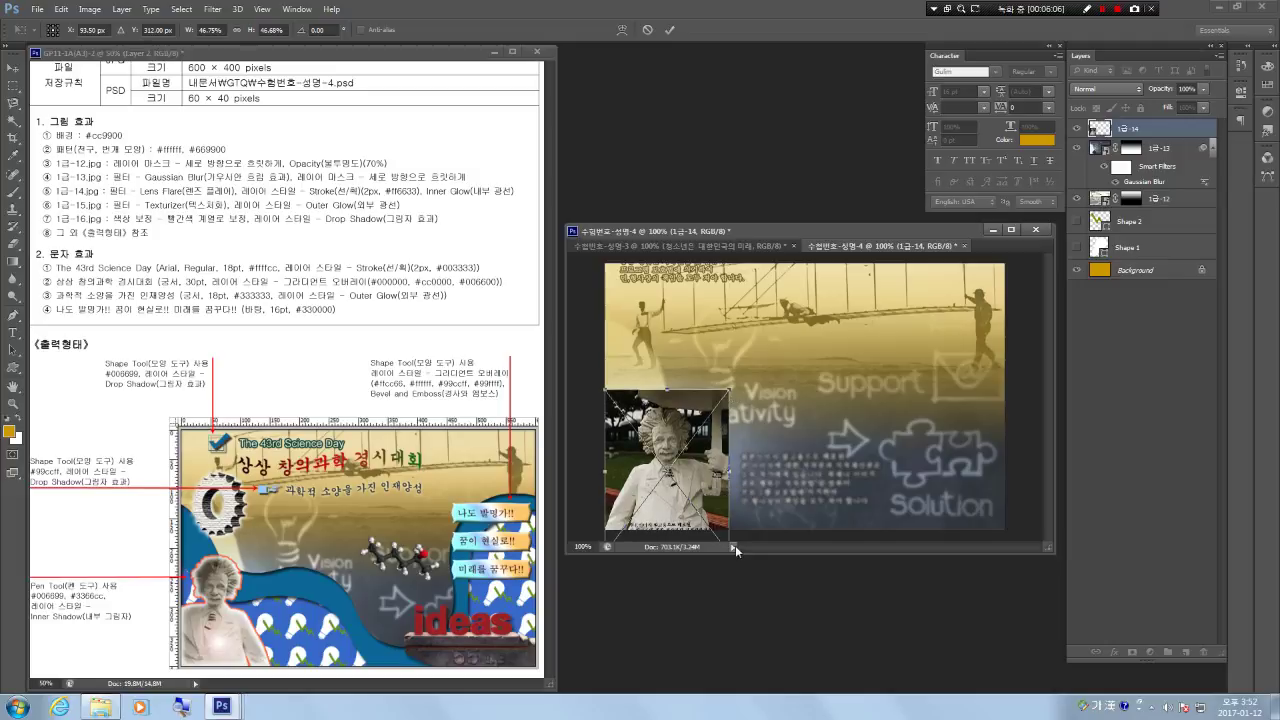
key(Return)
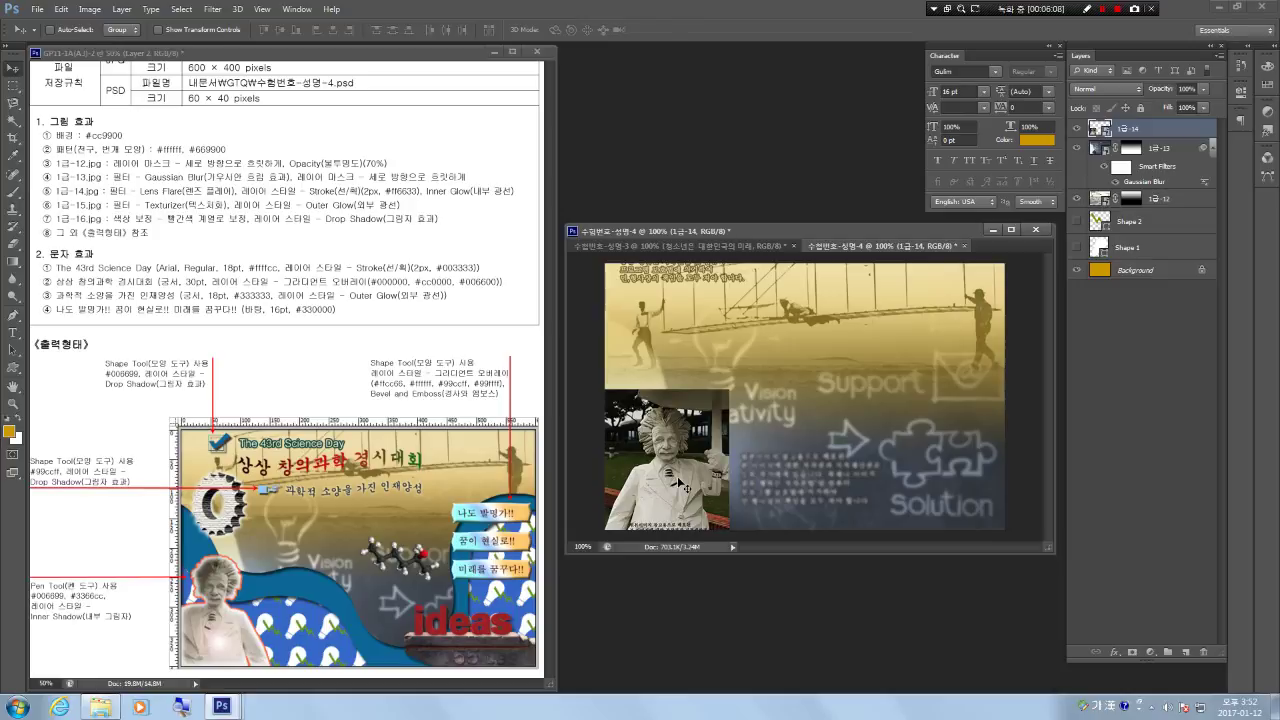
Flip the 1급-14 image horizontally and shift it left so the raised hand falls outside the canvas.
key(ctrl+t)
right_click(672, 492)
click(768, 452)
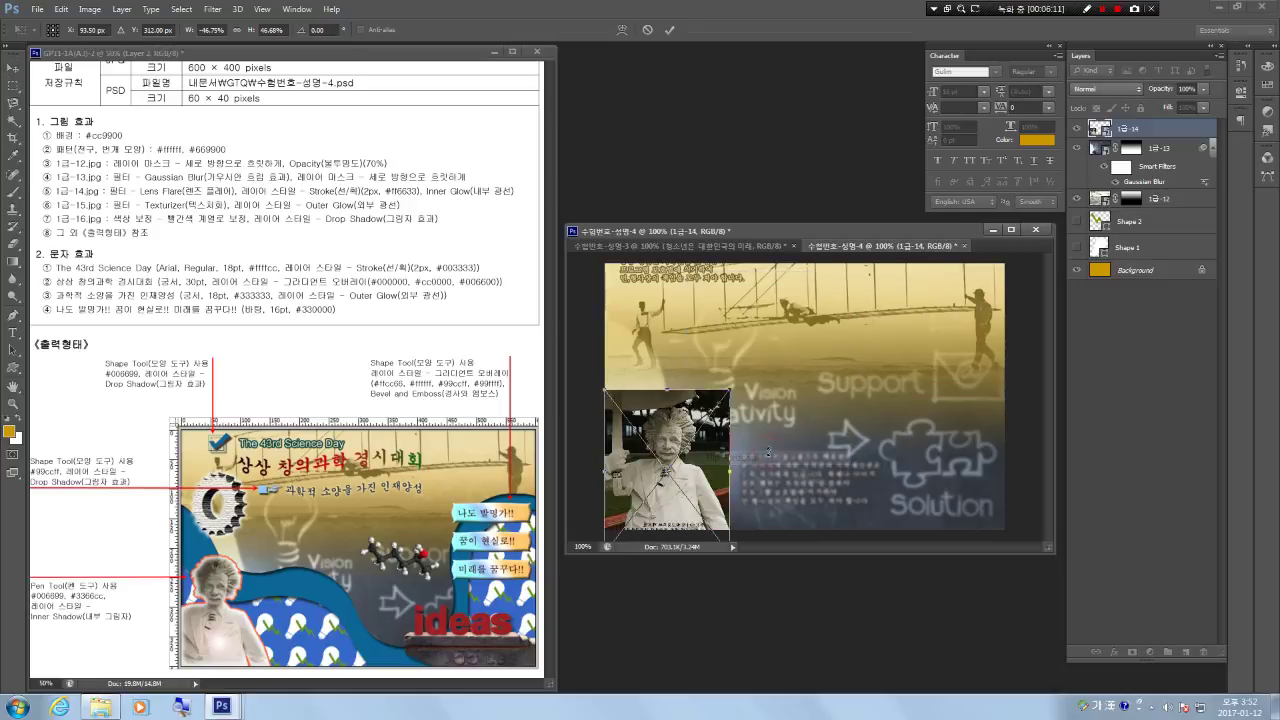
key(Return)
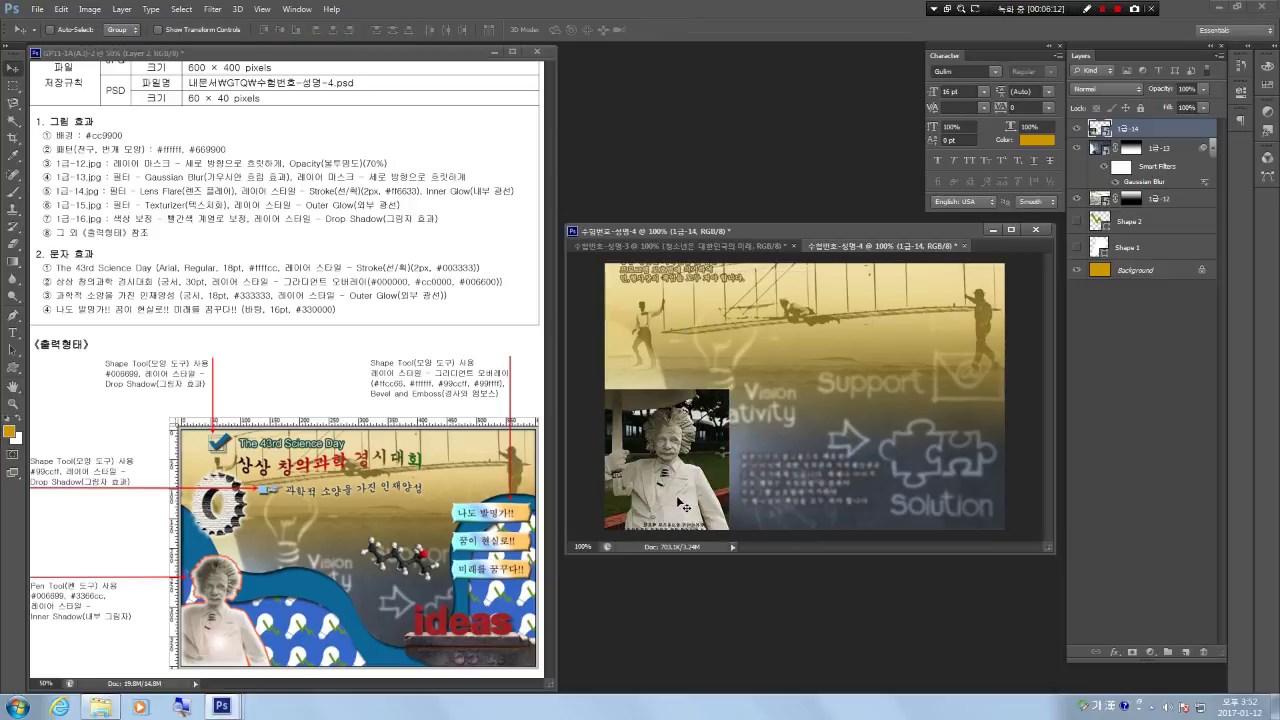
drag(680, 506, 650, 502)
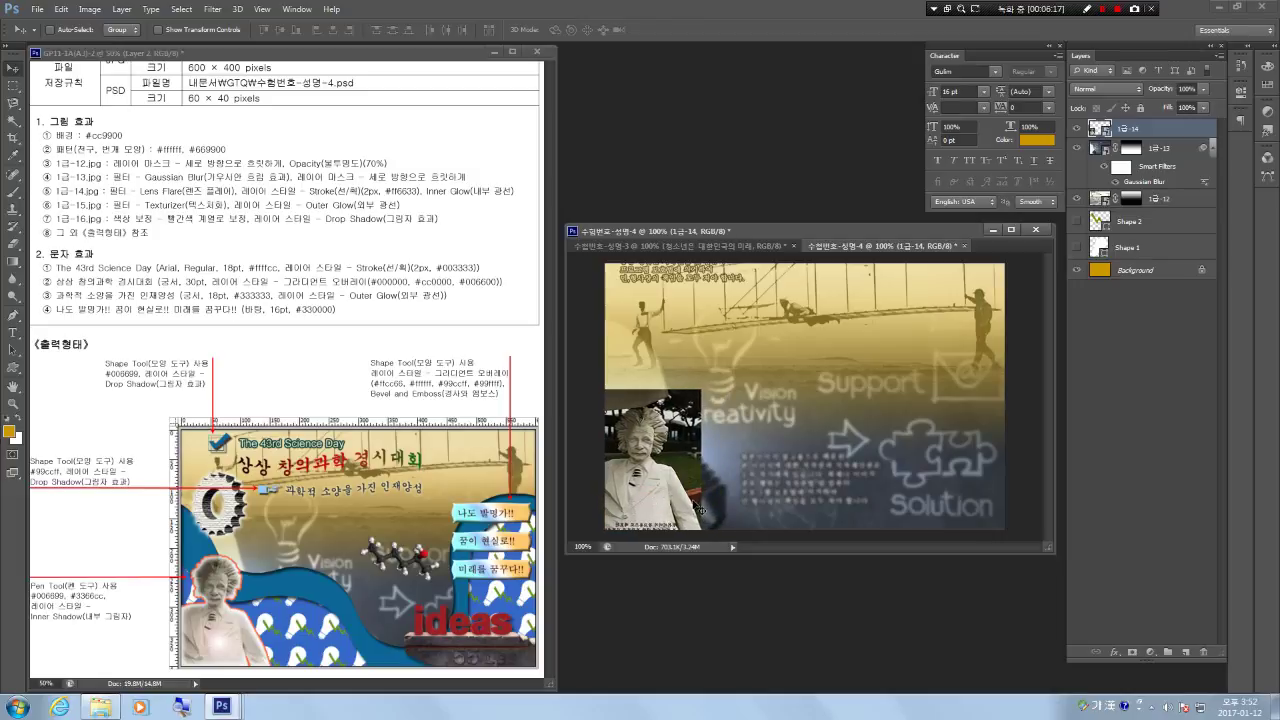
Select the statue in the 1급-14 image with the Magnetic Lasso, adding the missed area along its lower edge.
click(13, 103)
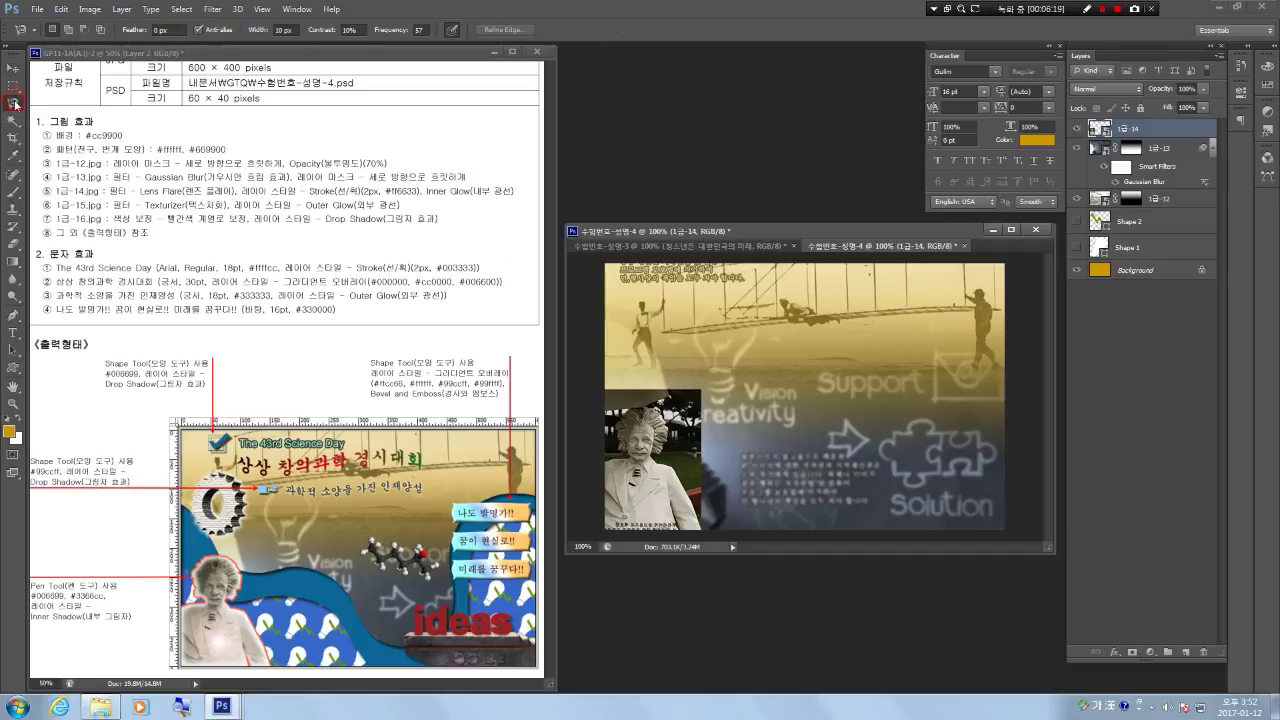
click(703, 532)
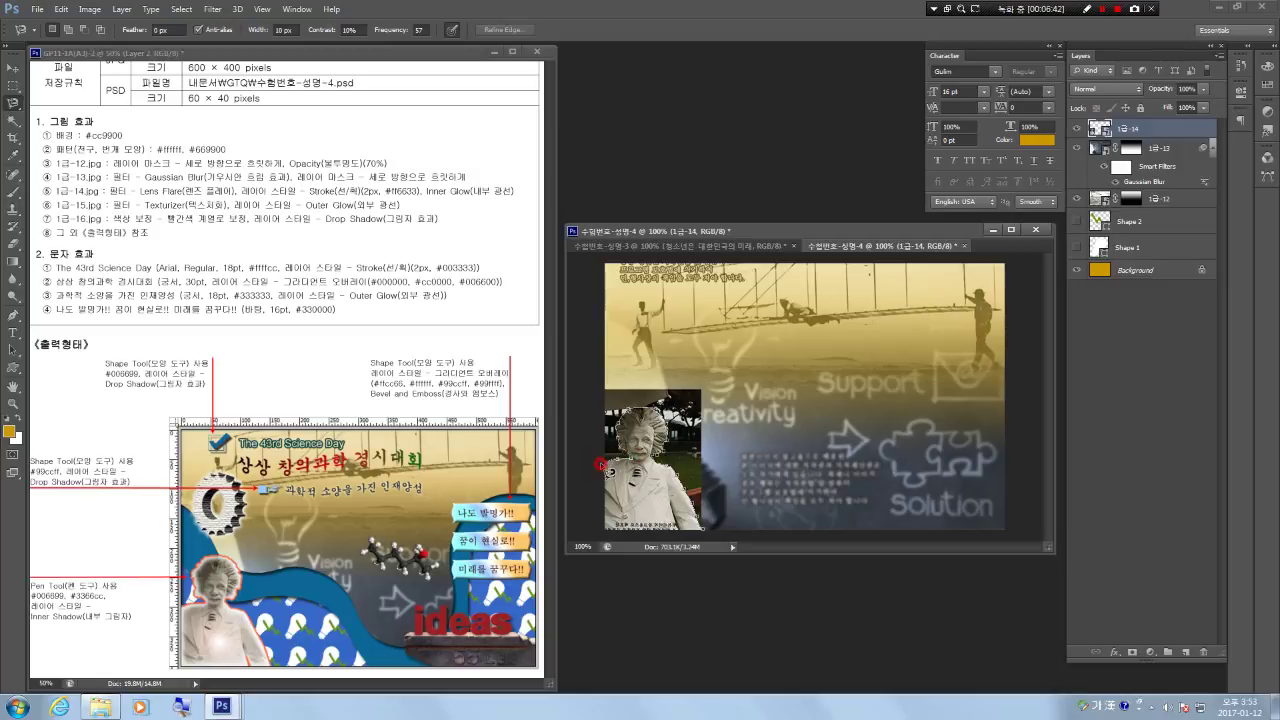
click(592, 537)
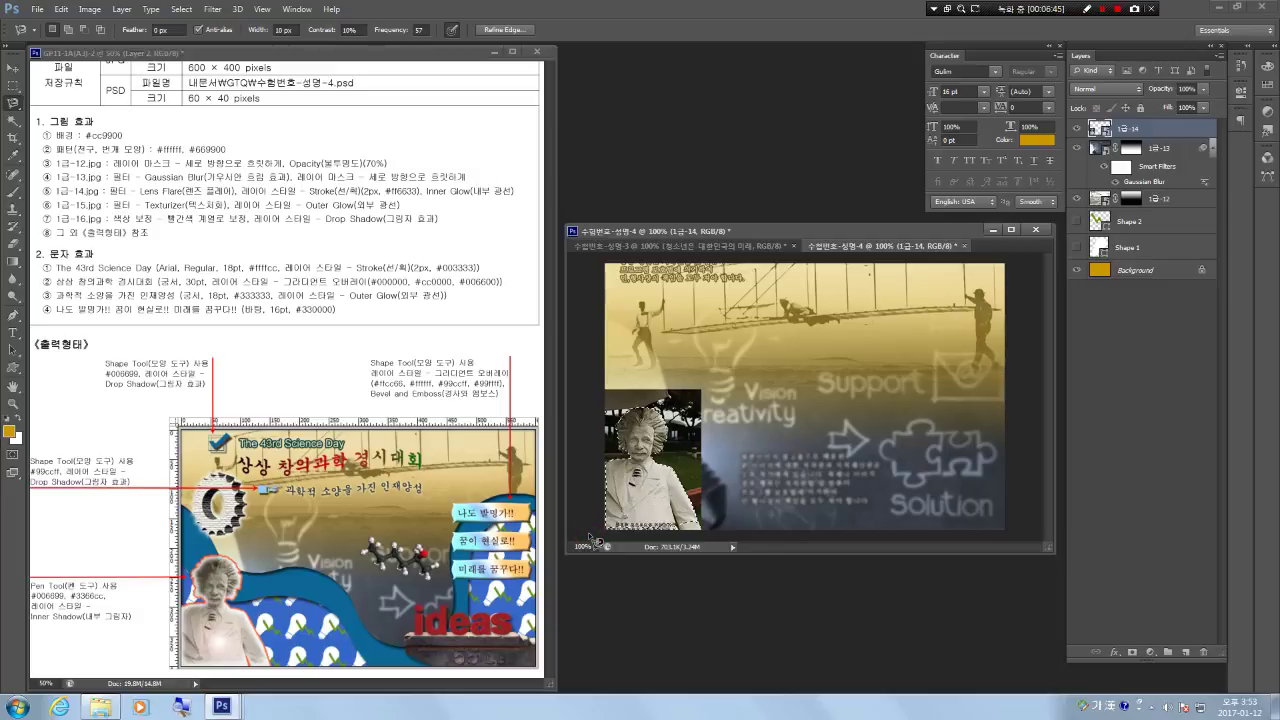
shift+click(701, 534)
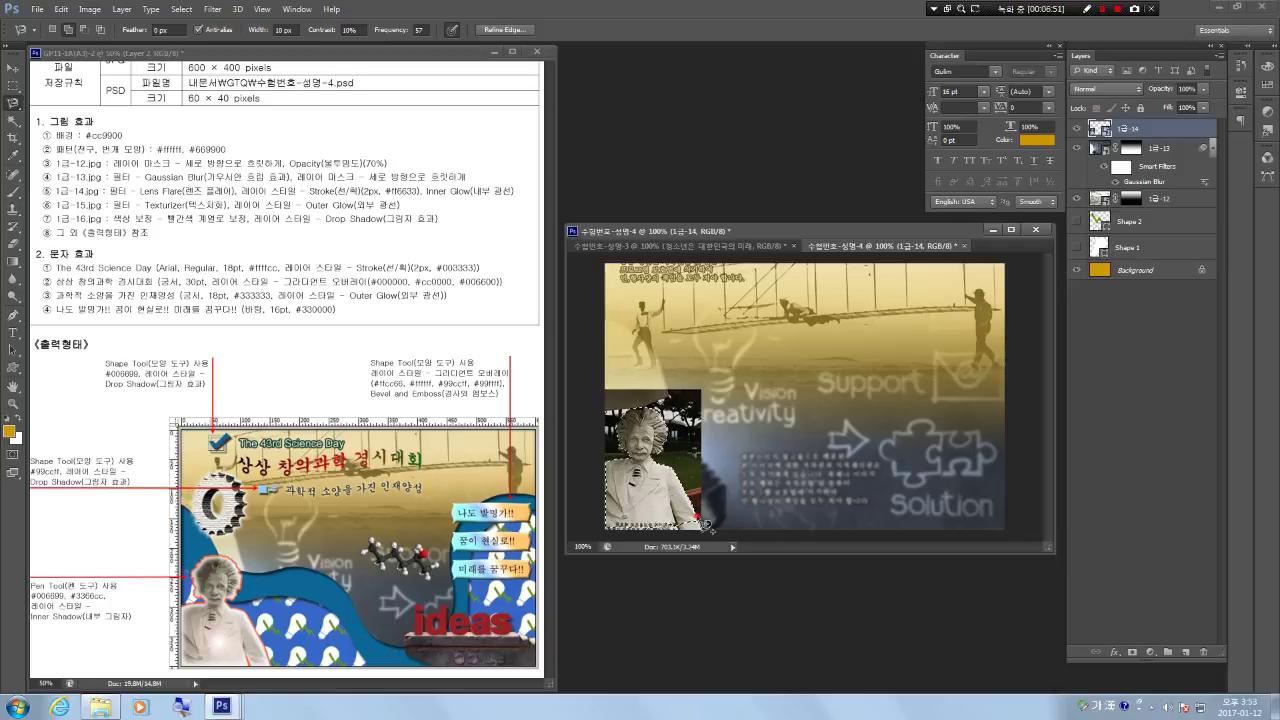
drag(667, 516, 642, 524)
drag(612, 545, 614, 548)
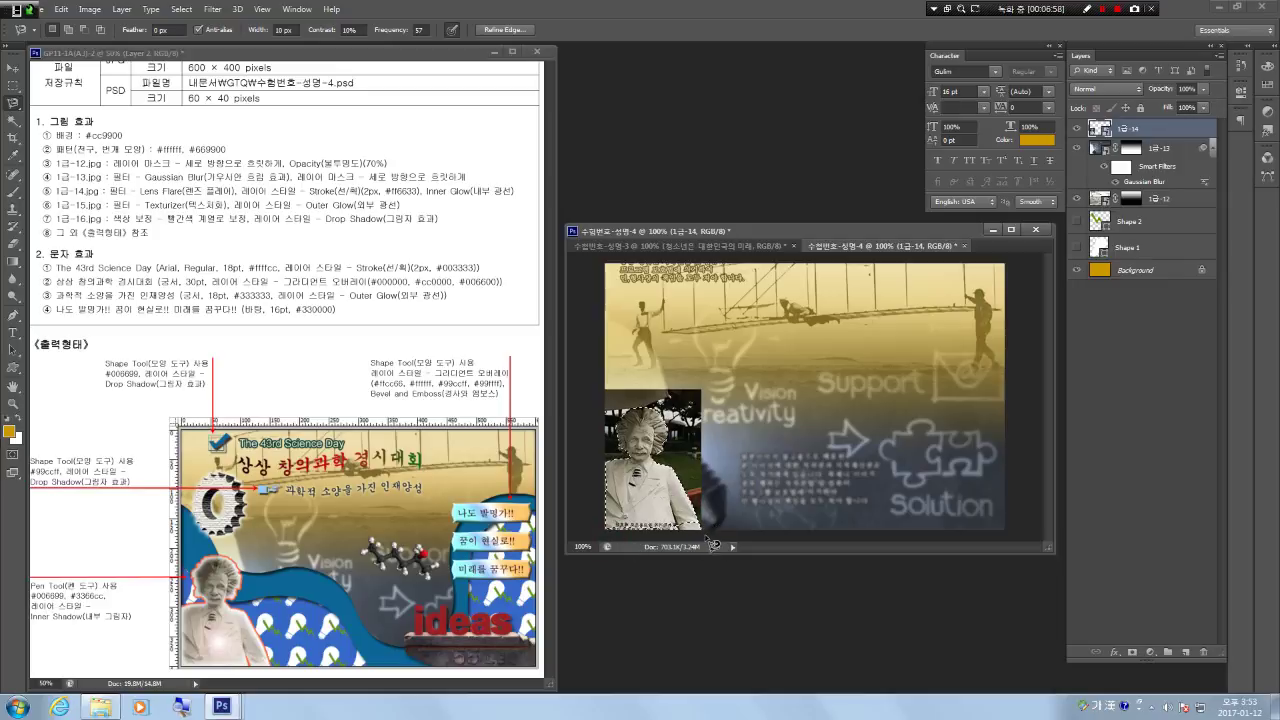
drag(14, 104, 75, 118)
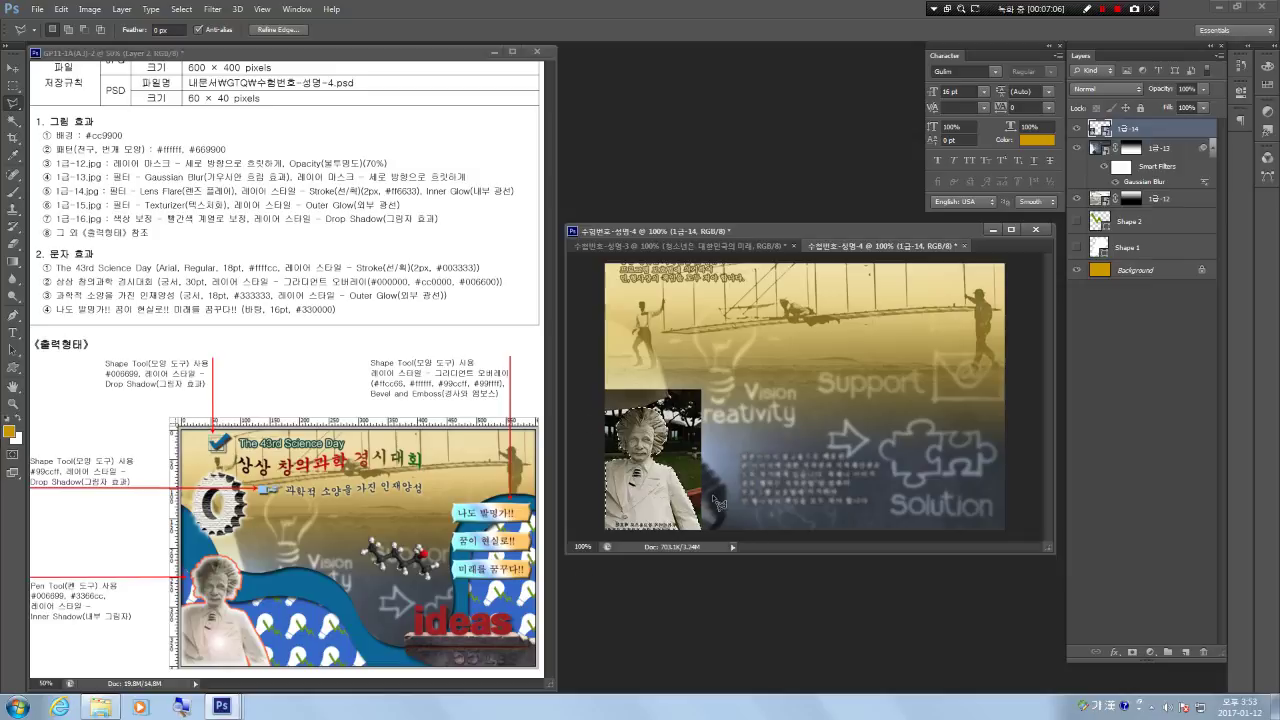
click(182, 9)
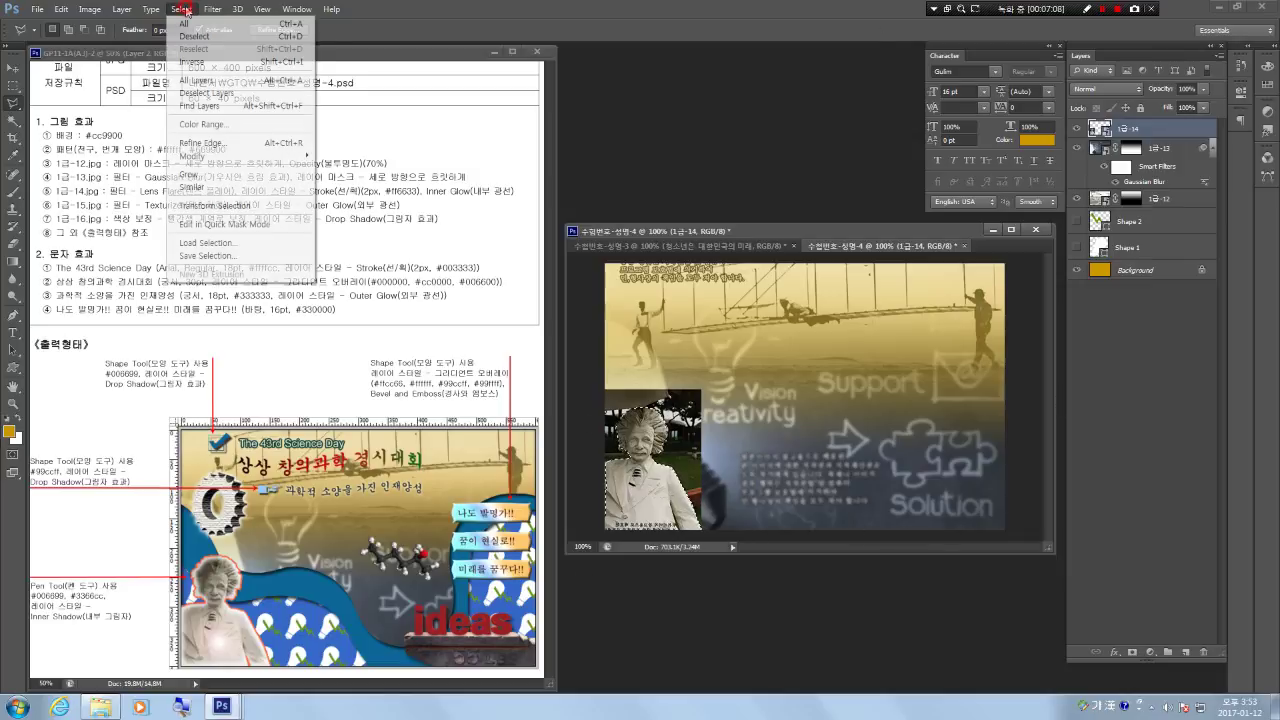
click(194, 63)
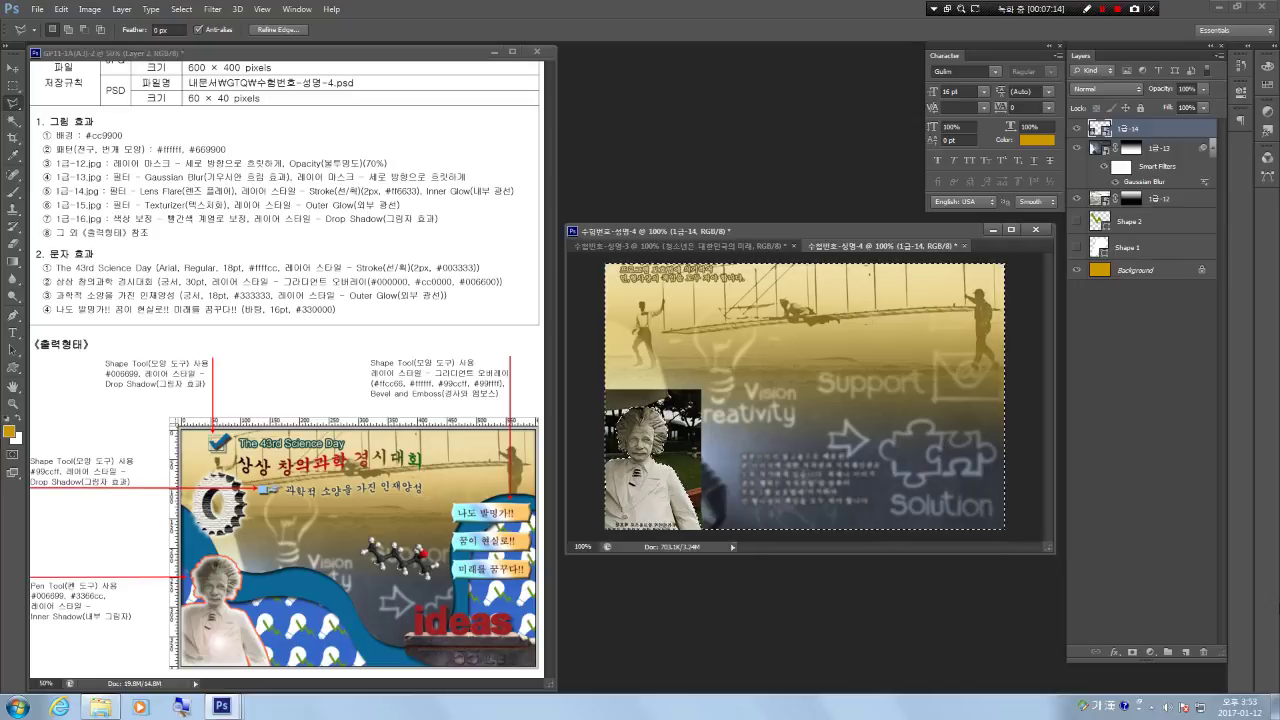
key(ctrl+j)
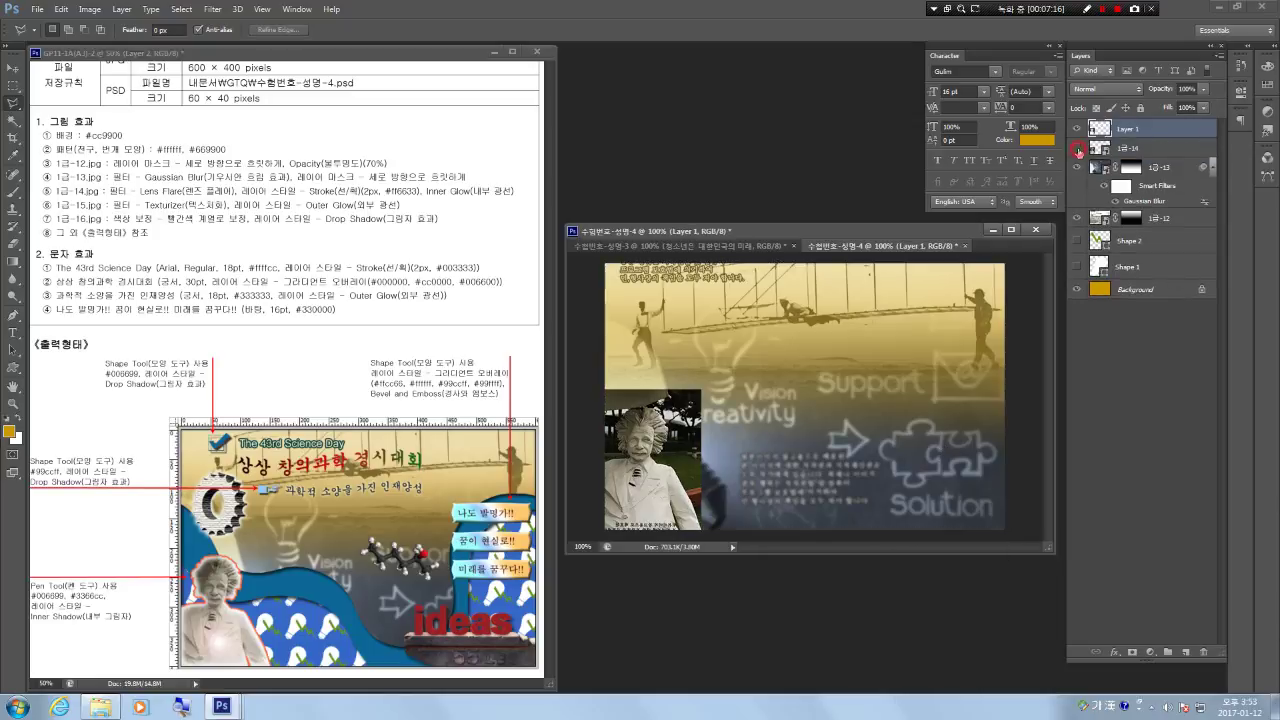
click(1077, 148)
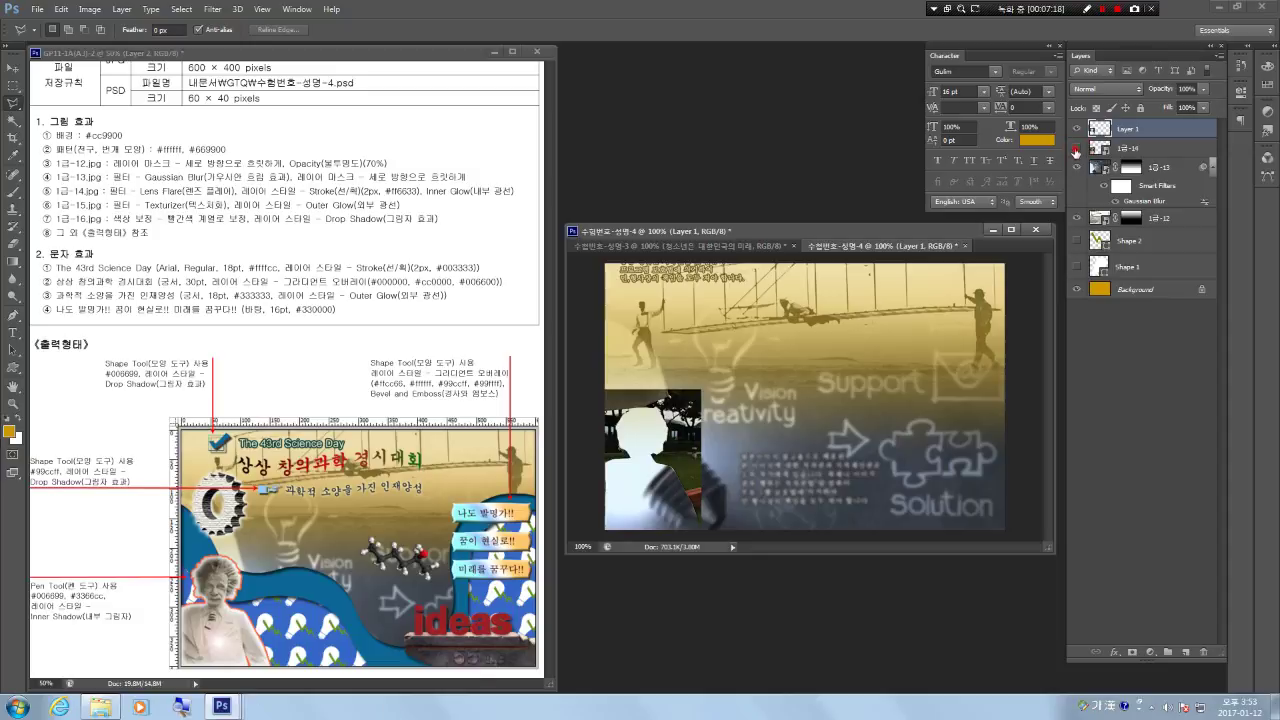
click(1077, 148)
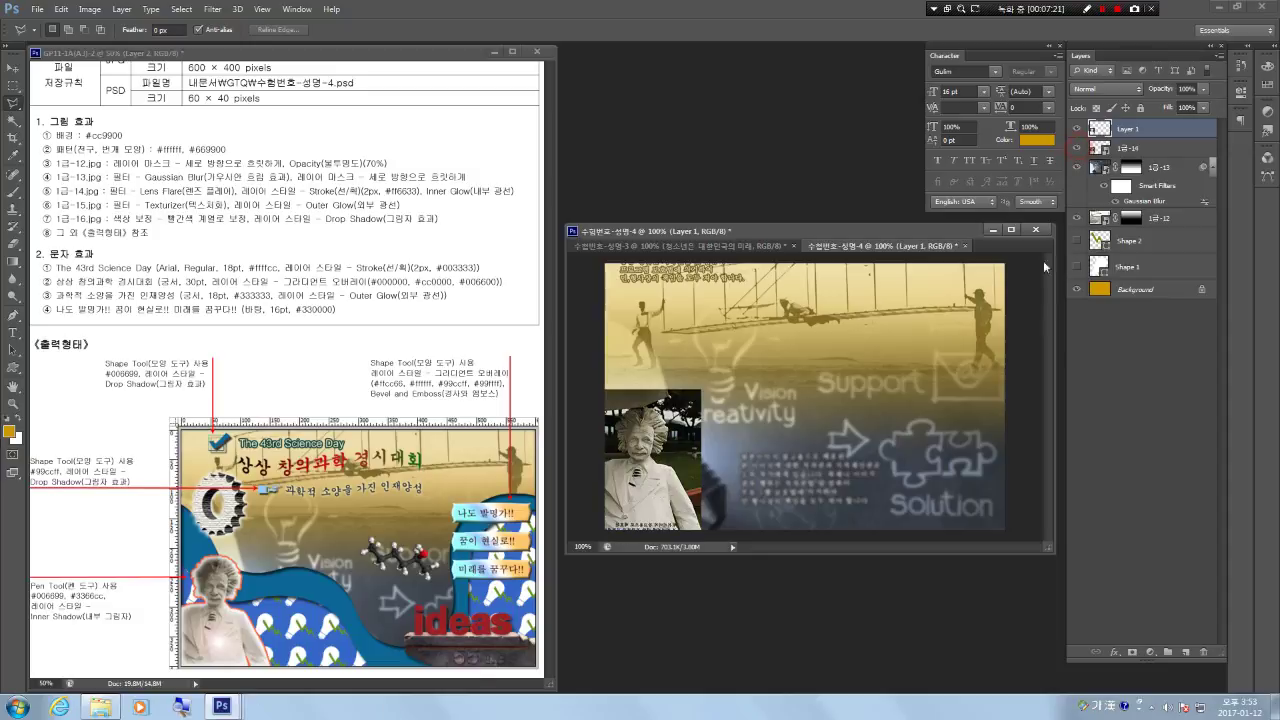
key(ctrl+e)
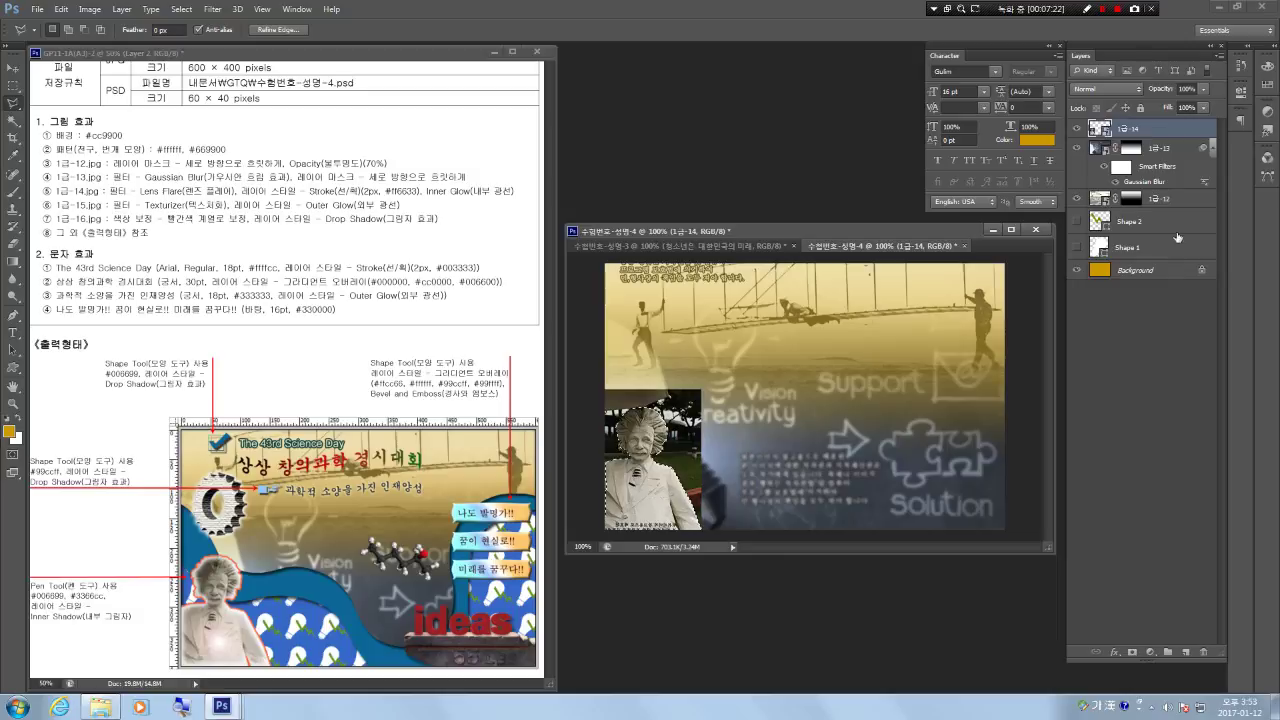
Copy the selected statue onto its own layer and hide the original 1급-14 layer.
key(ctrl+z)
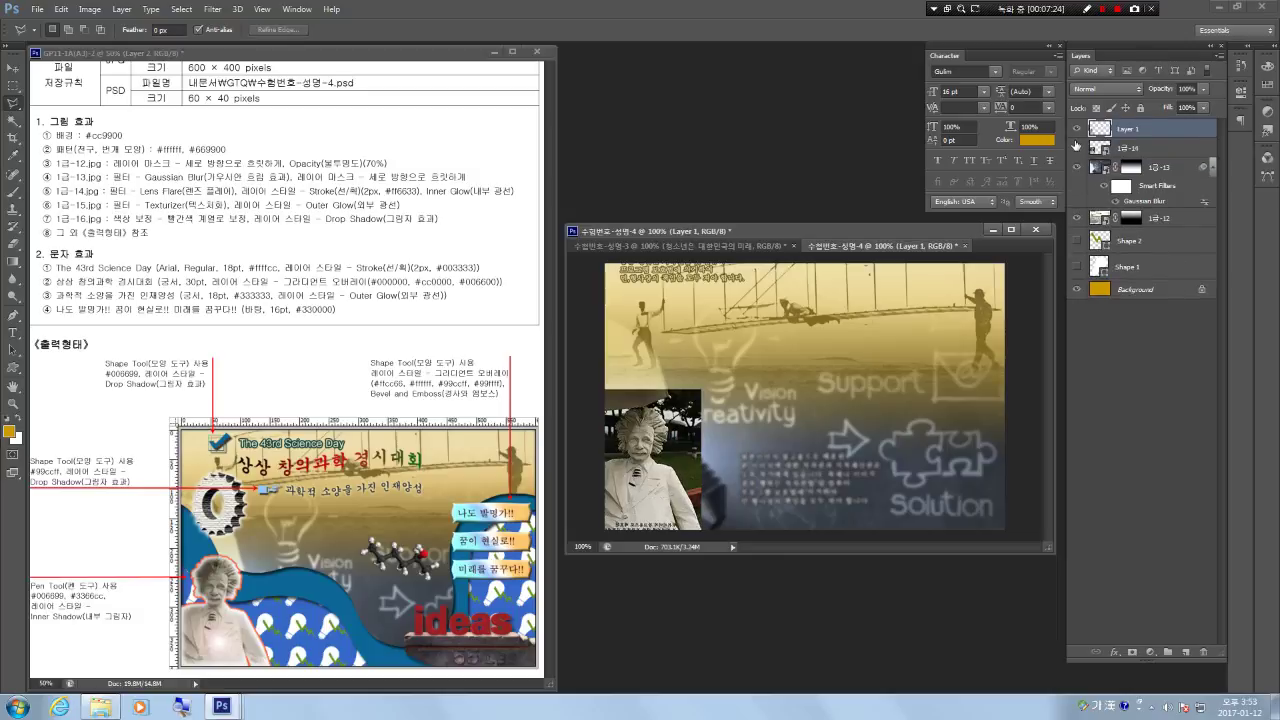
click(1077, 150)
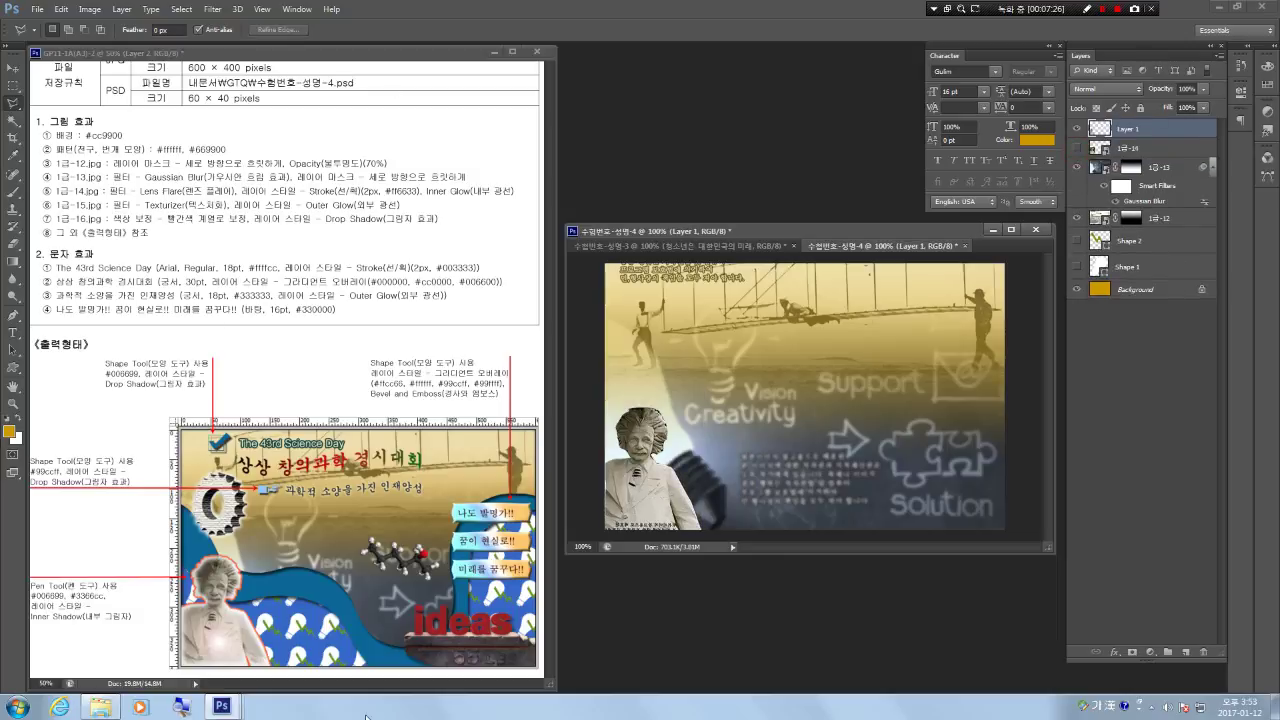
click(13, 69)
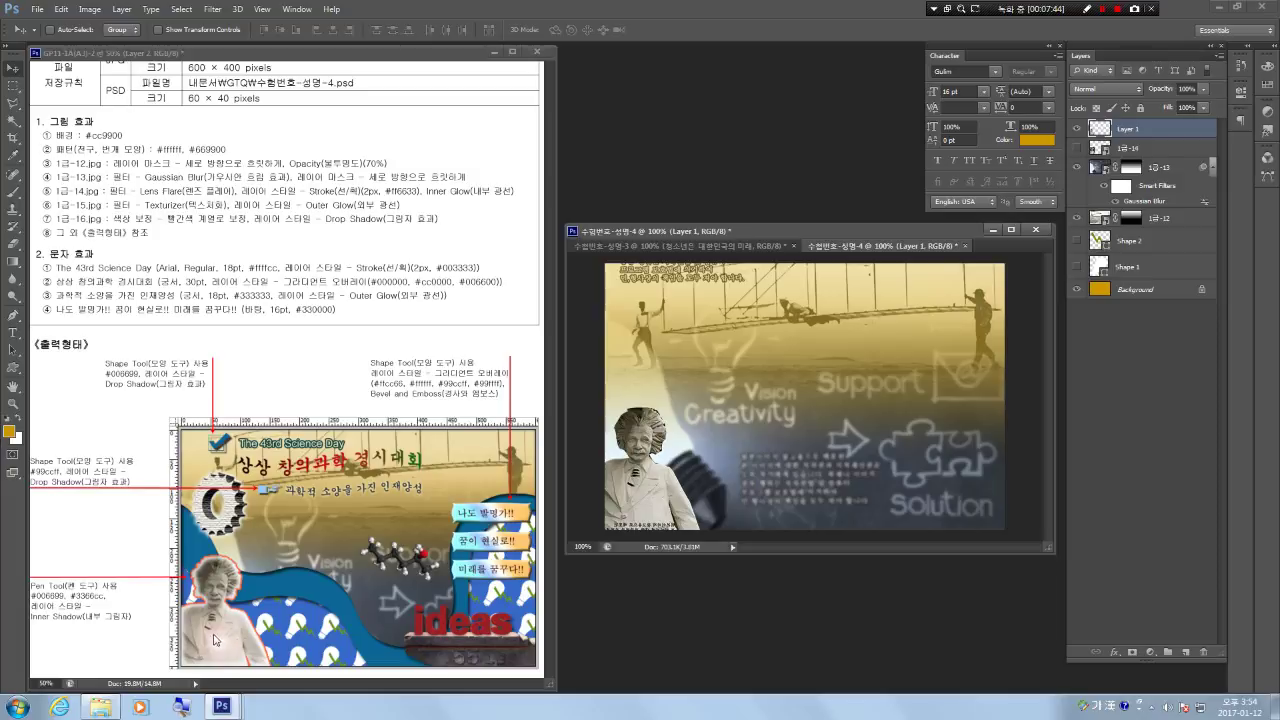
Apply a Lens Flare filter to the cut-out statue, centred on its chest, with 100% brightness and the 50-300mm Zoom lens.
click(212, 9)
mouse_move(283, 204)
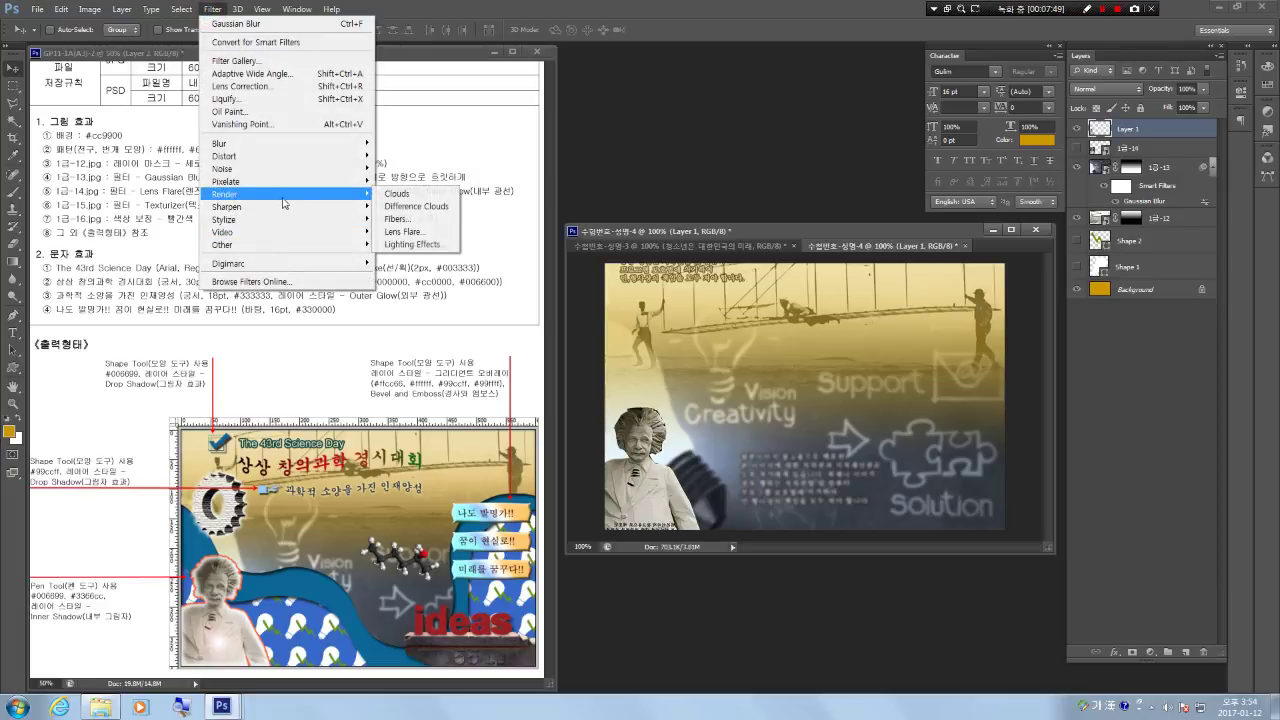
click(418, 232)
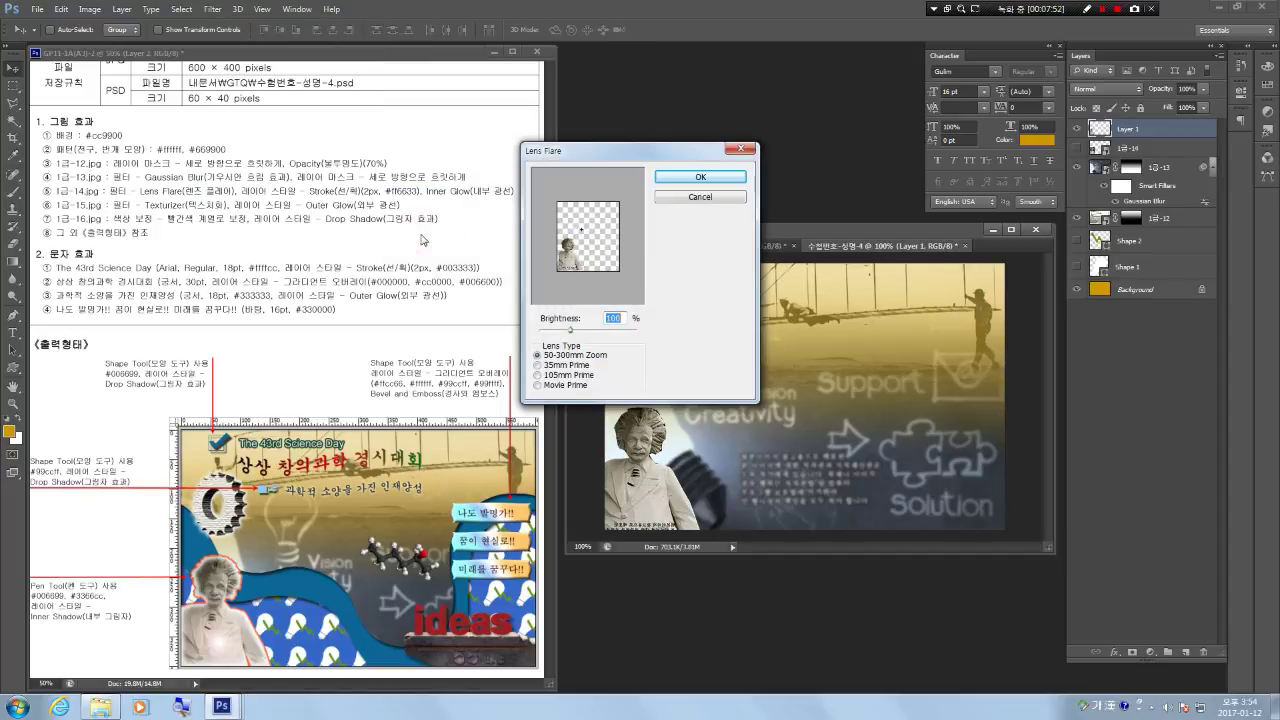
click(581, 230)
drag(592, 242, 570, 265)
click(571, 262)
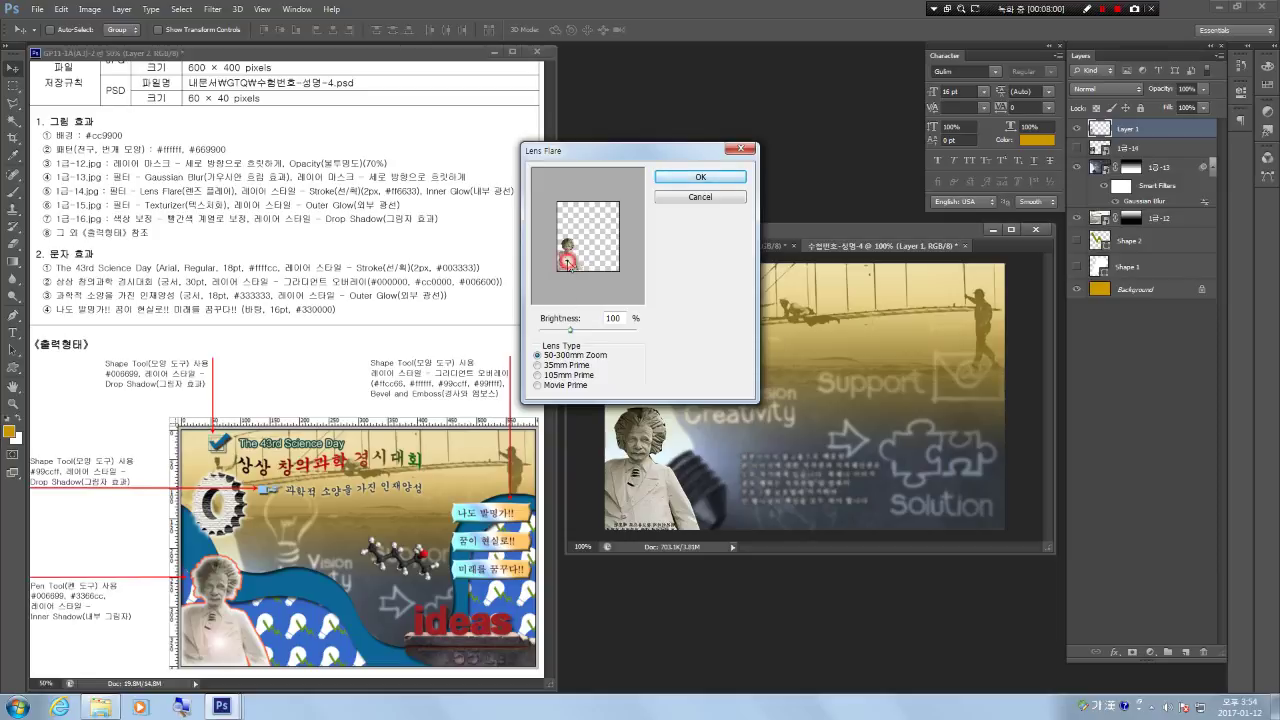
click(700, 177)
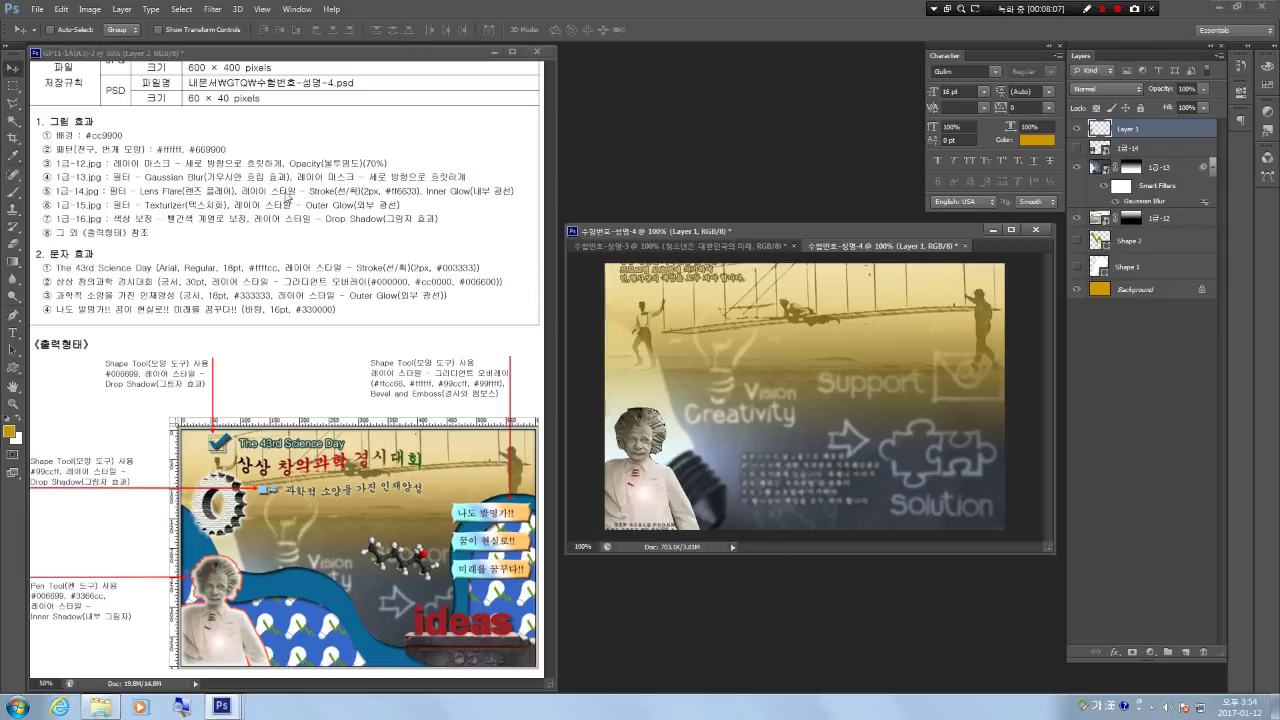
Add a 2 px outside Stroke in colour ff6633 to the cut-out statue's layer.
right_click(1138, 128)
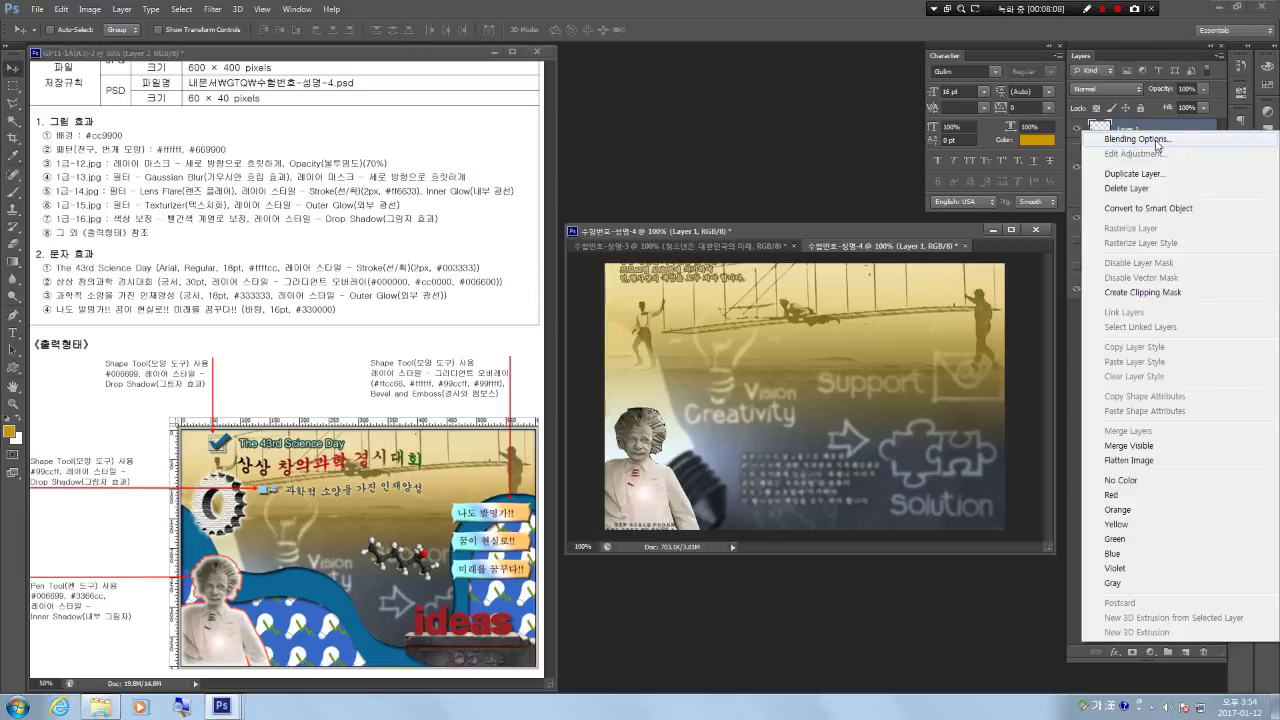
click(1153, 139)
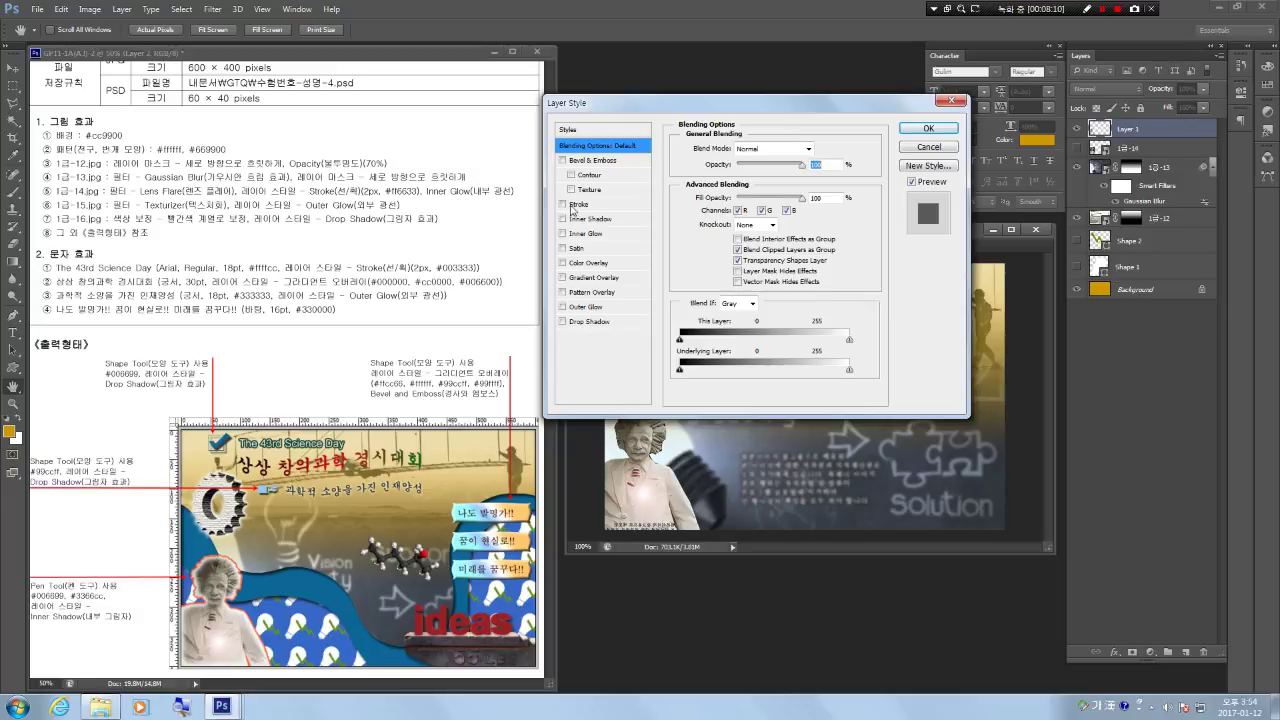
click(598, 205)
double_click(828, 146)
text(2)
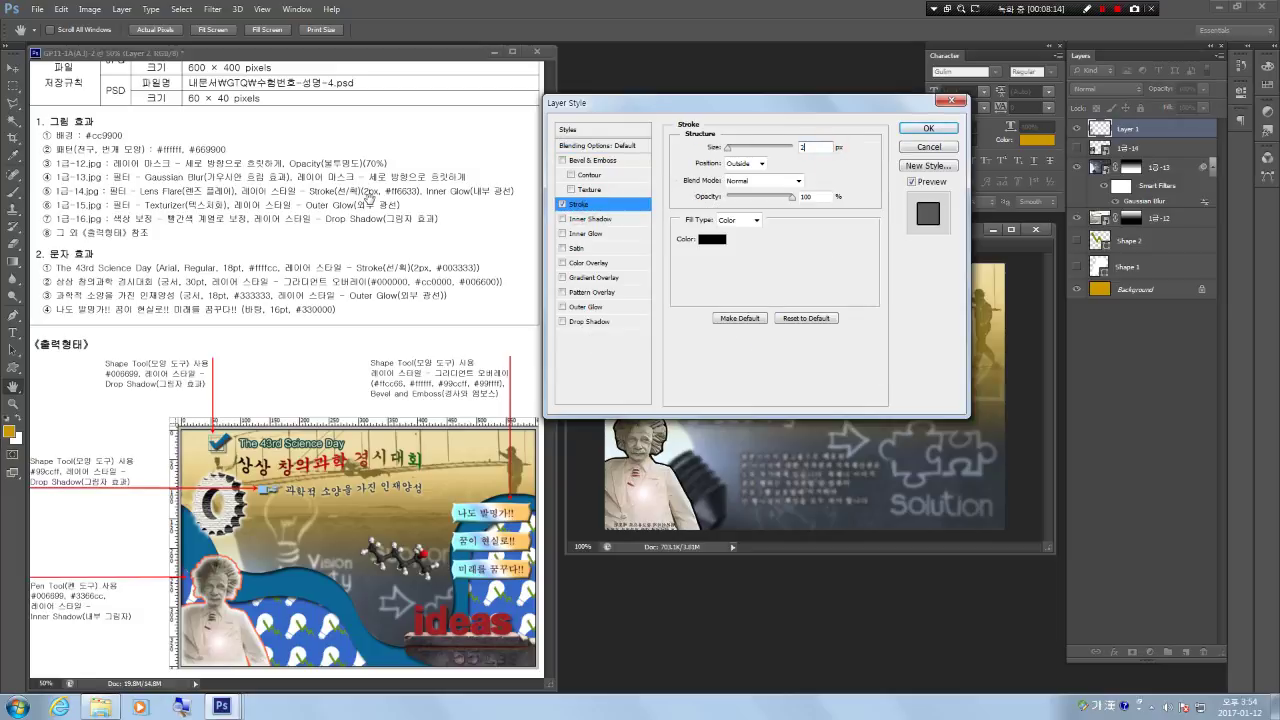
click(712, 239)
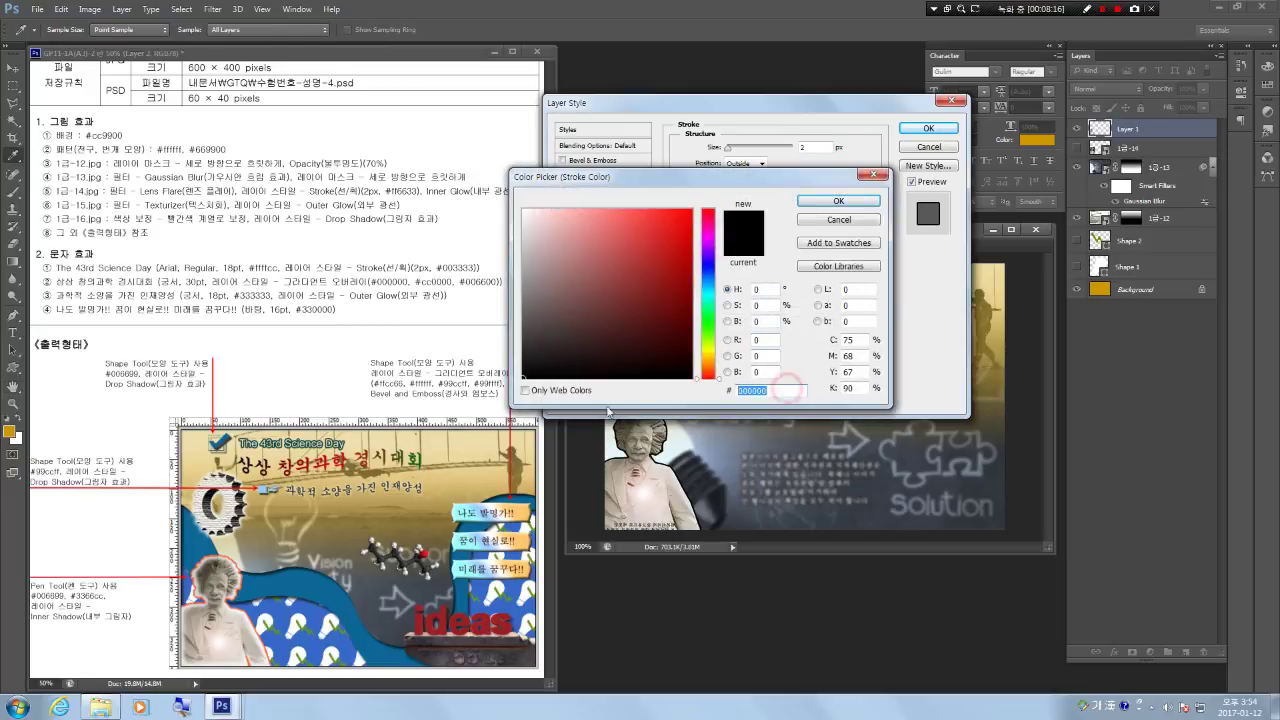
text(ㄹㄹ)
text(ff6633)
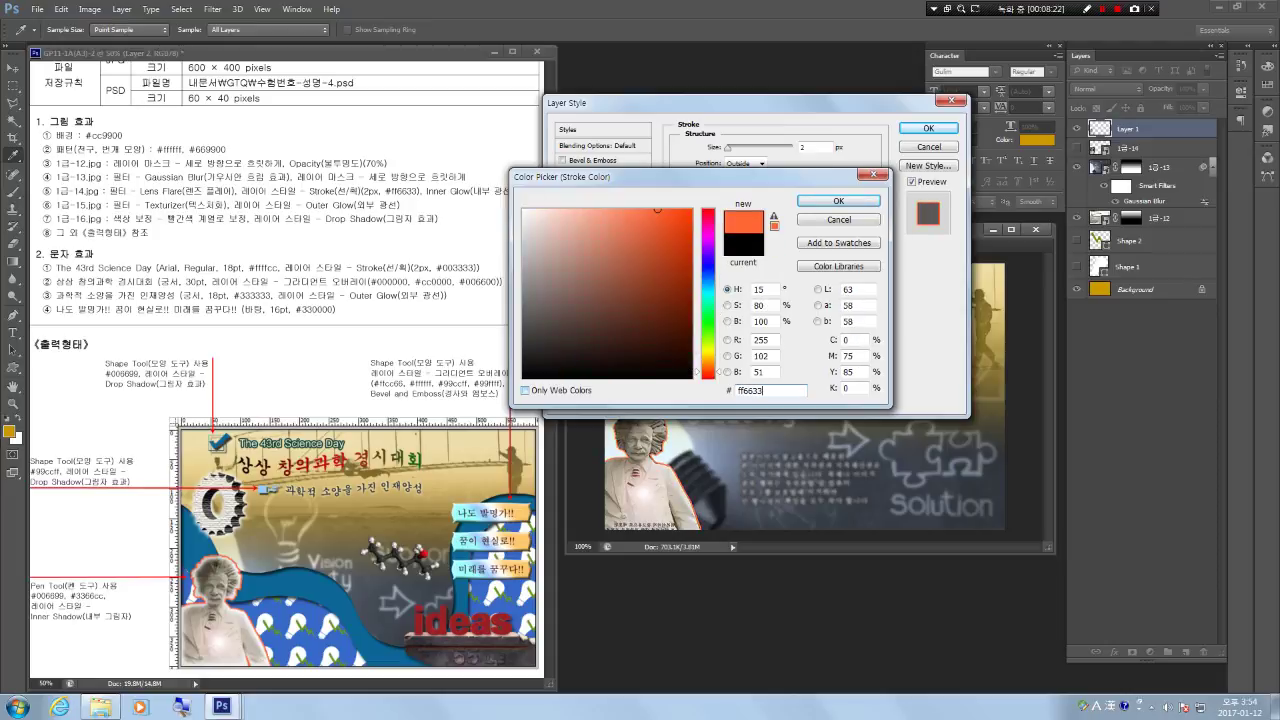
key(Return)
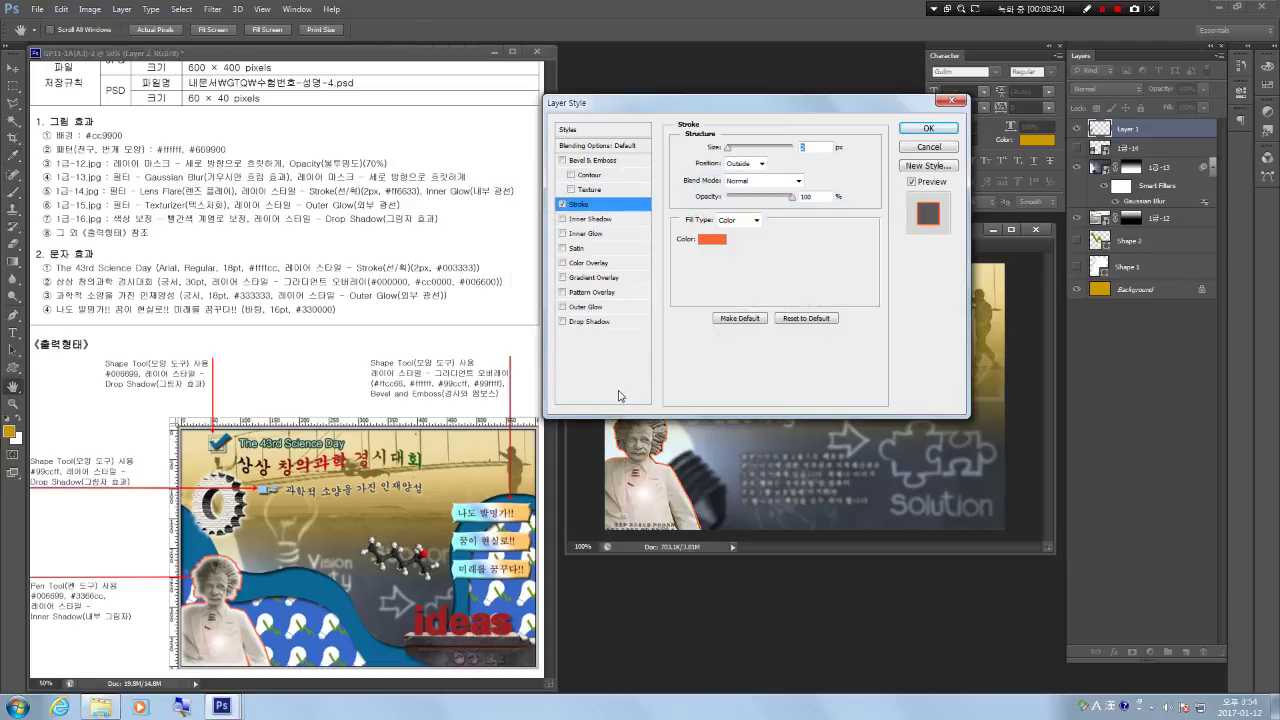
Add an Inner Glow to the statue with a larger glow size and a paler yellow colour, and apply the layer style.
click(562, 233)
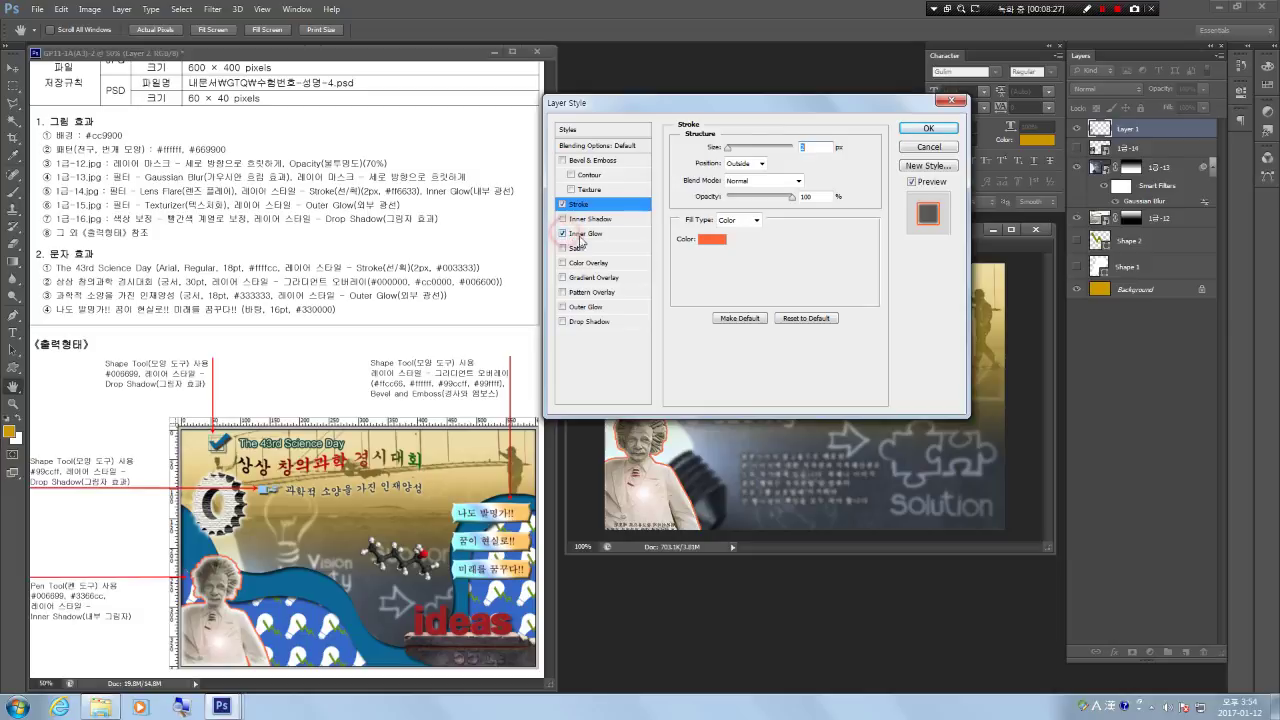
click(929, 129)
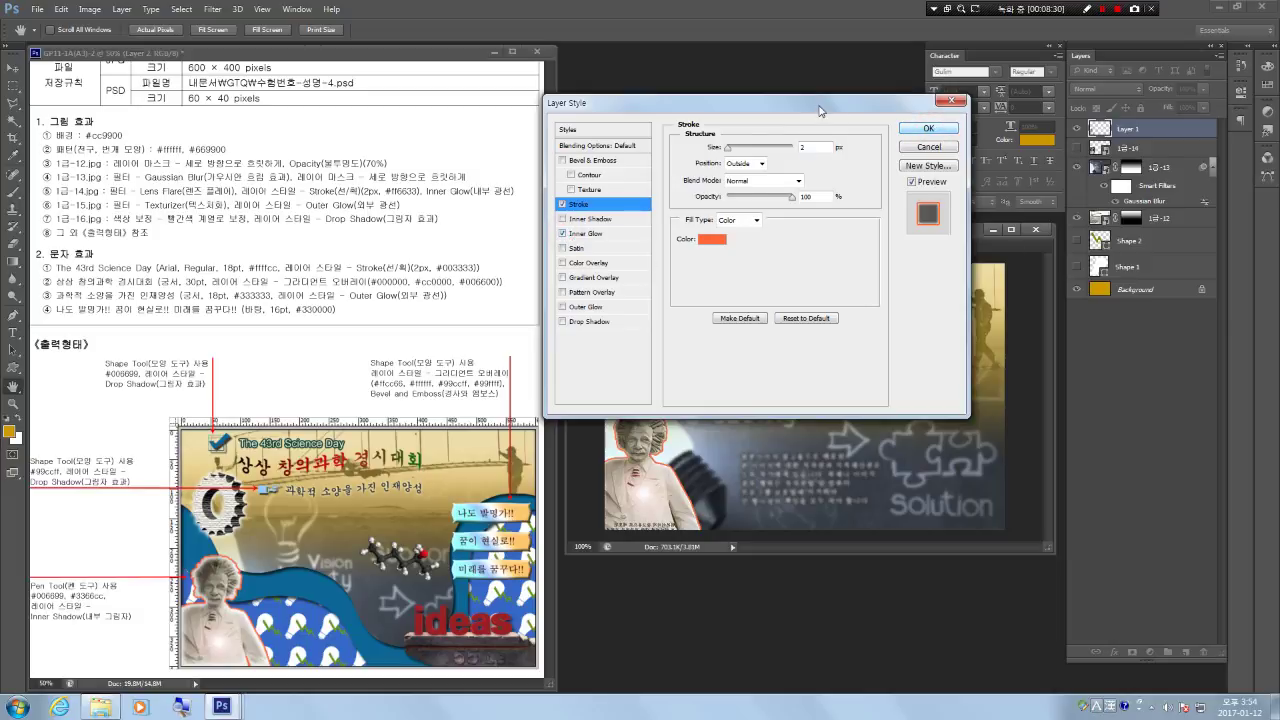
click(590, 233)
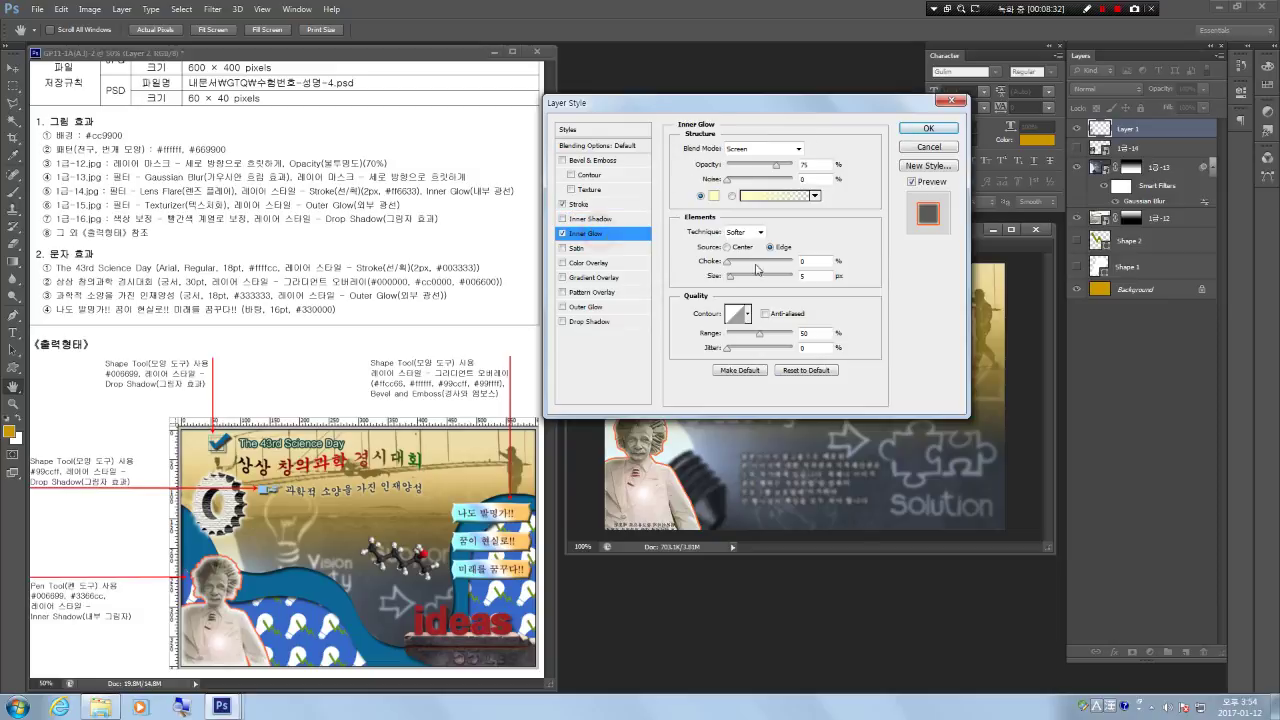
click(733, 281)
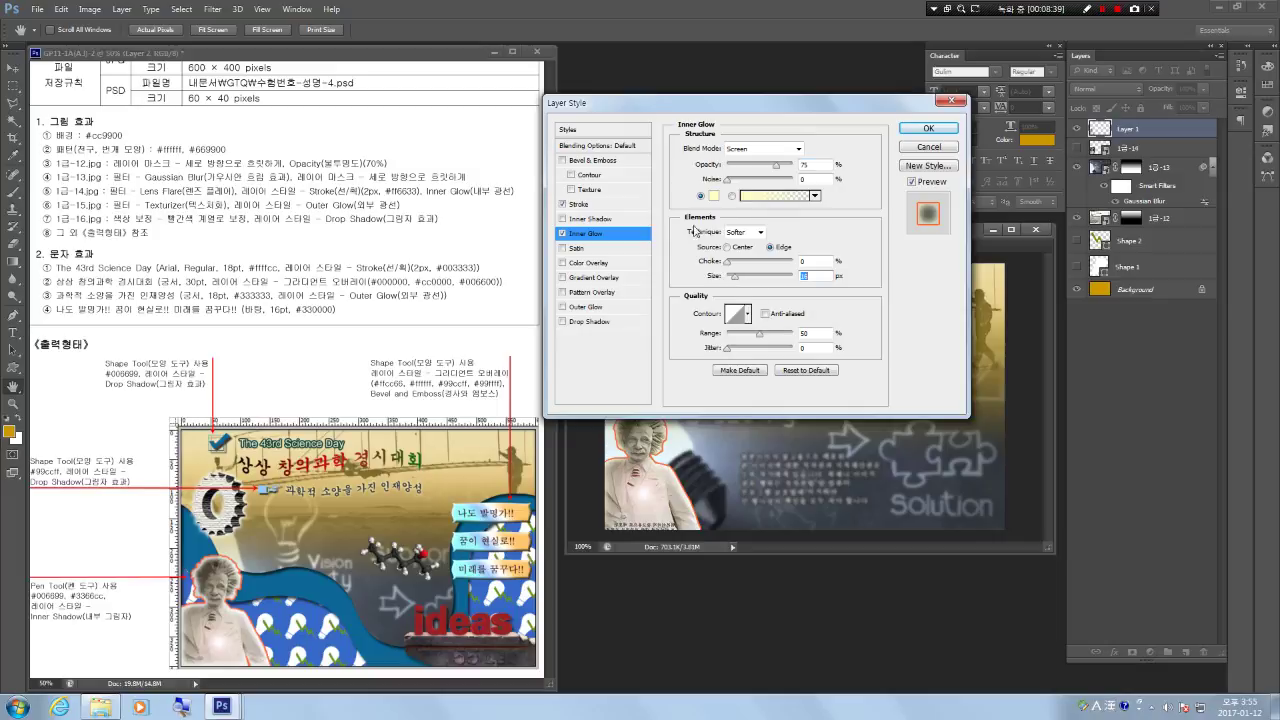
click(714, 195)
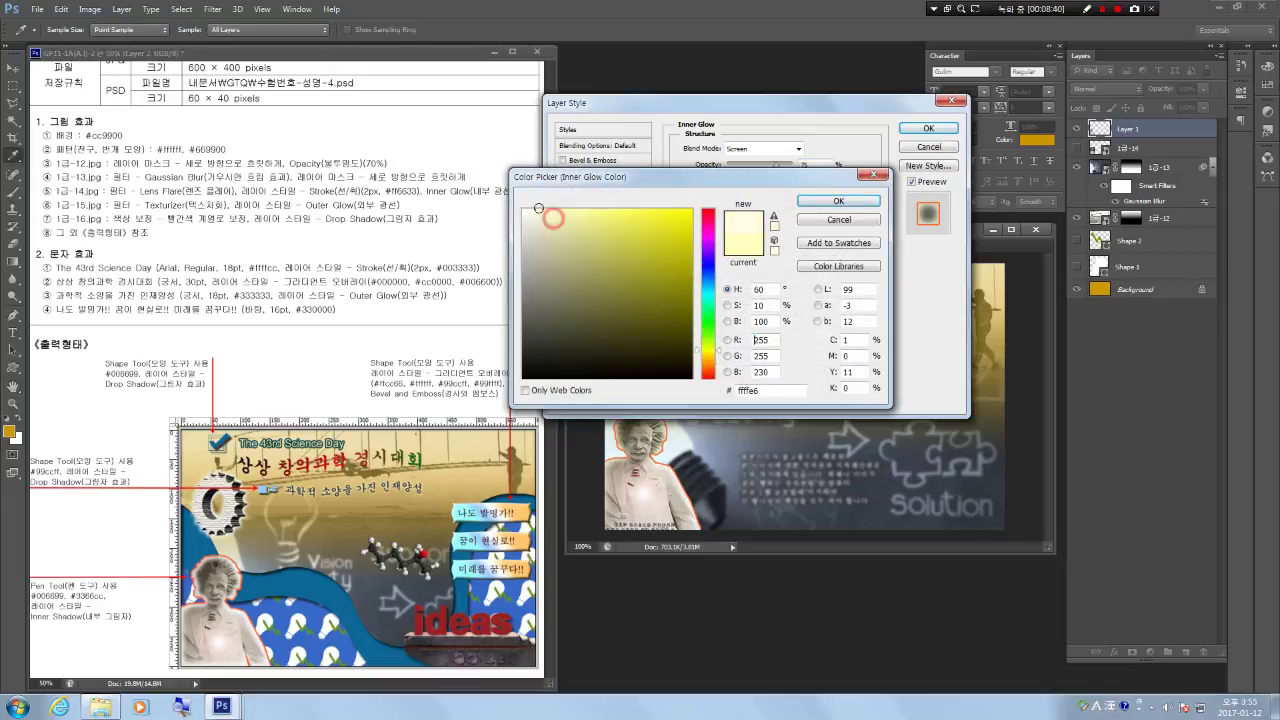
click(838, 201)
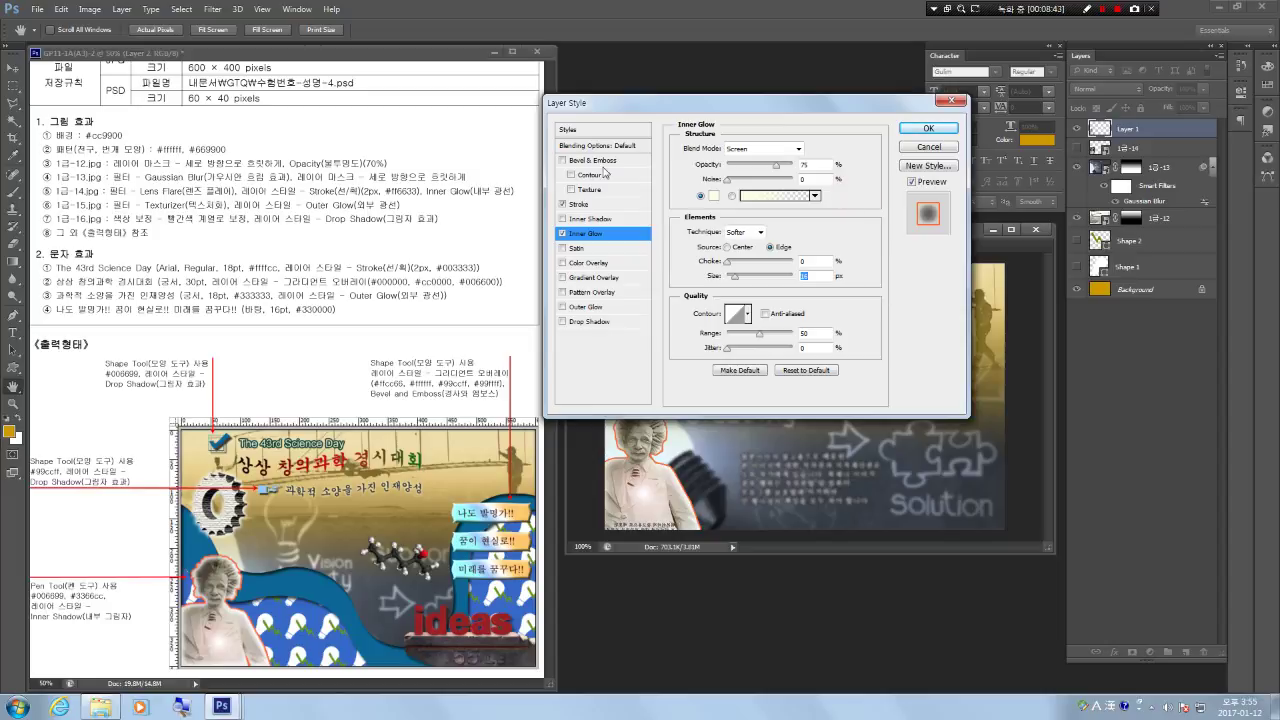
click(730, 265)
click(929, 128)
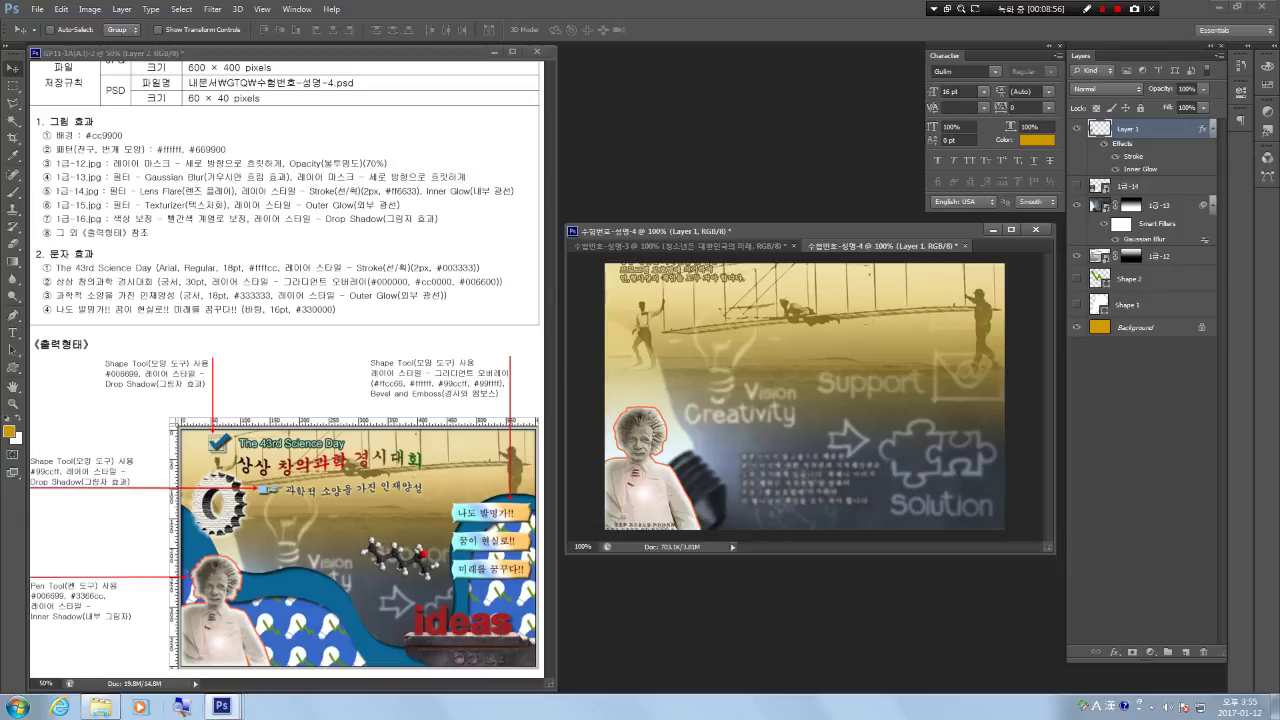
Place the 1급-15 gear image from the source folder into the poster document and flip it horizontally.
click(100, 706)
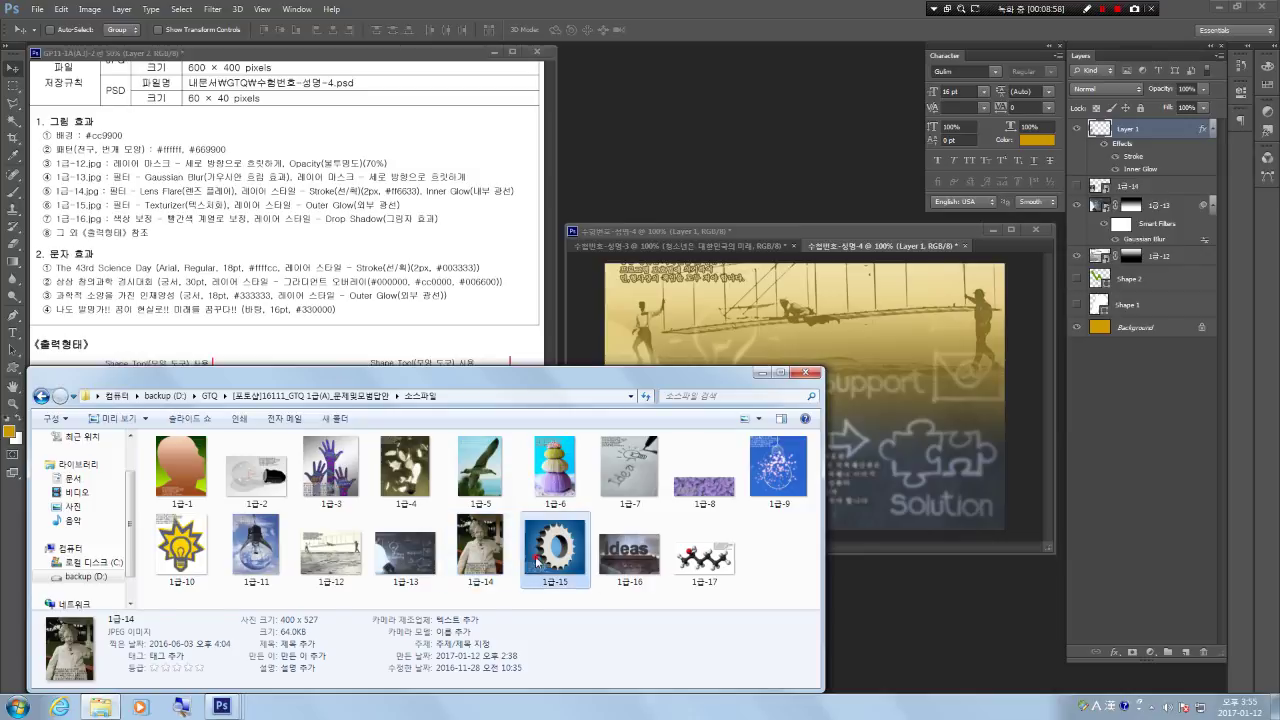
drag(538, 562, 846, 350)
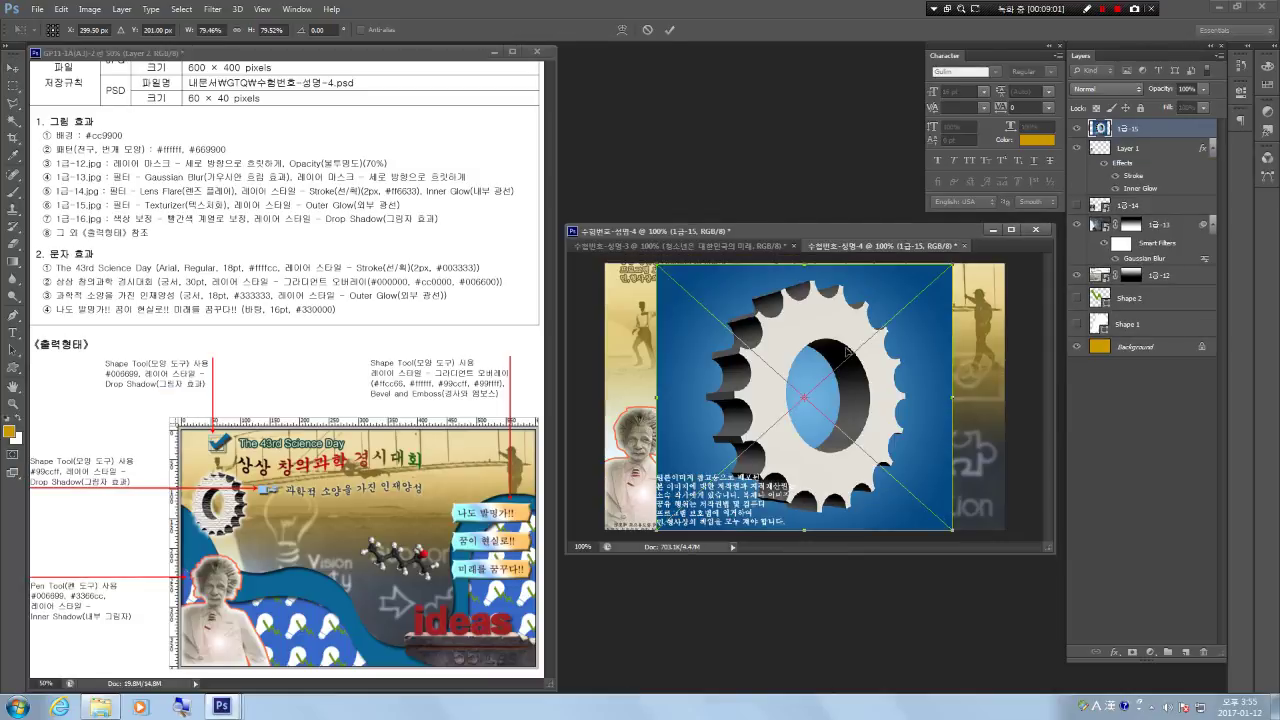
right_click(913, 435)
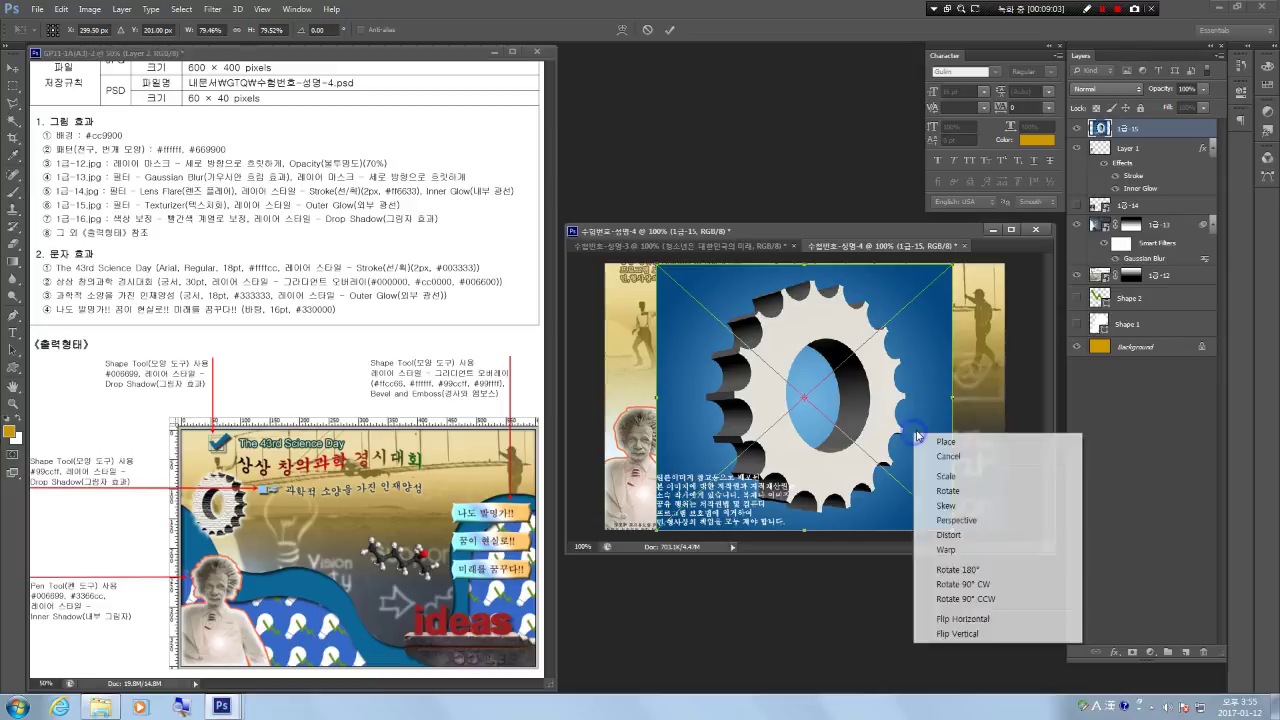
click(993, 626)
key(Return)
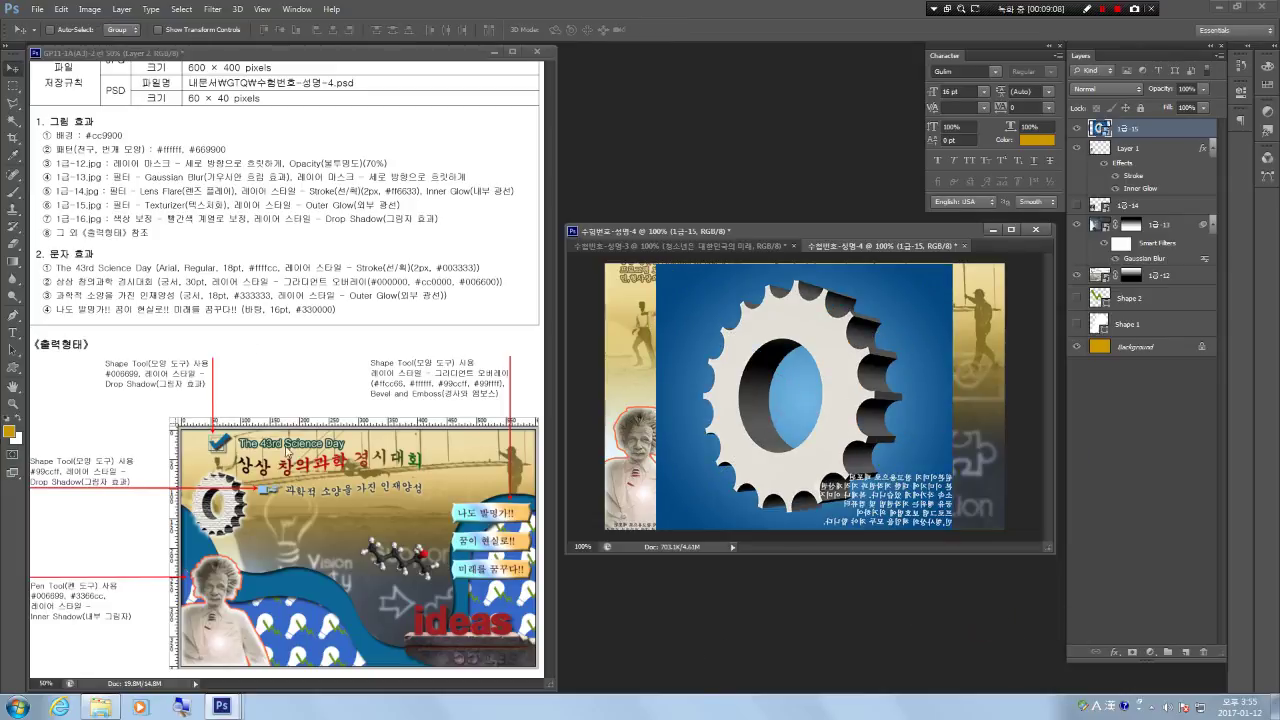
Select the blue background around and inside the gear with the Magic Wand, and invert the selection.
click(15, 124)
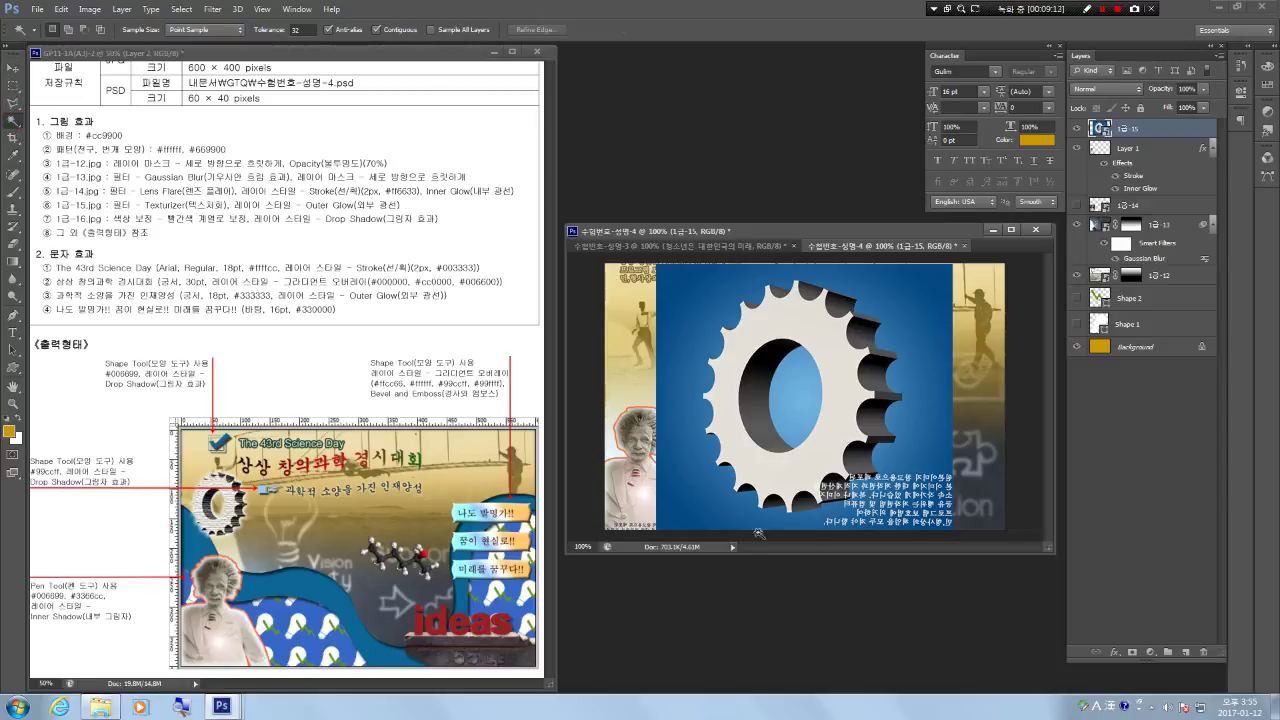
click(910, 413)
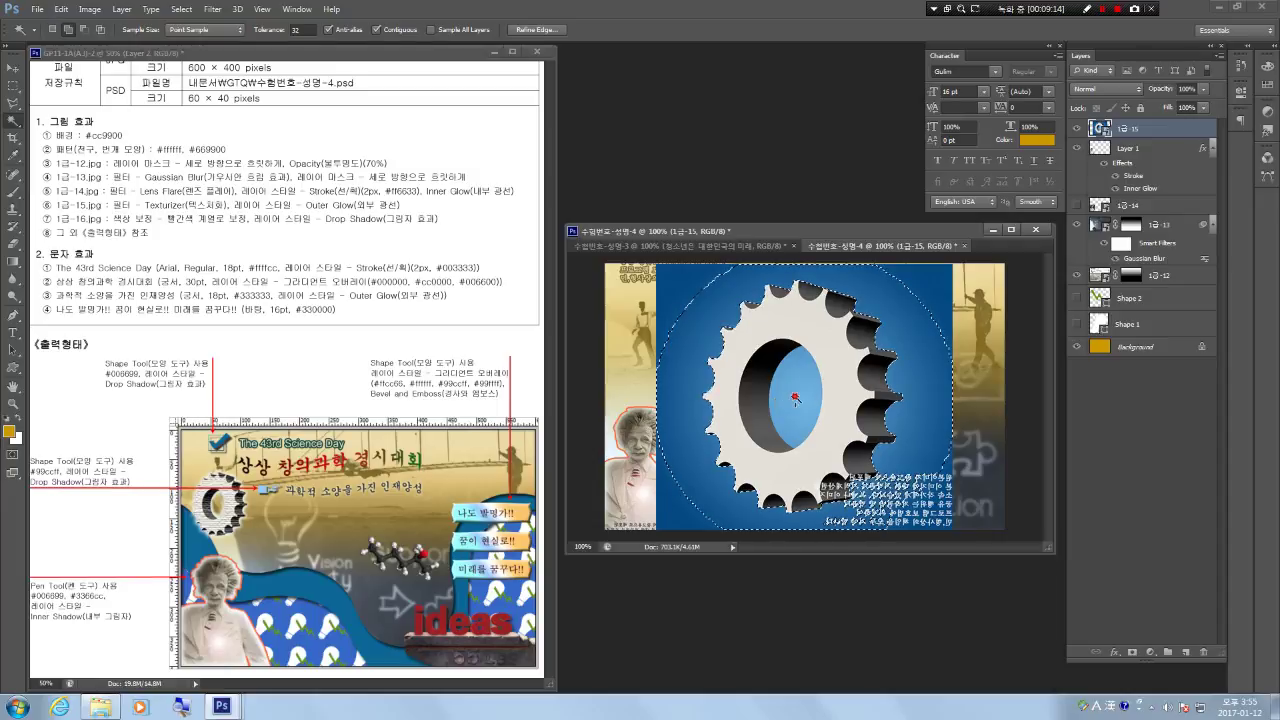
click(681, 287)
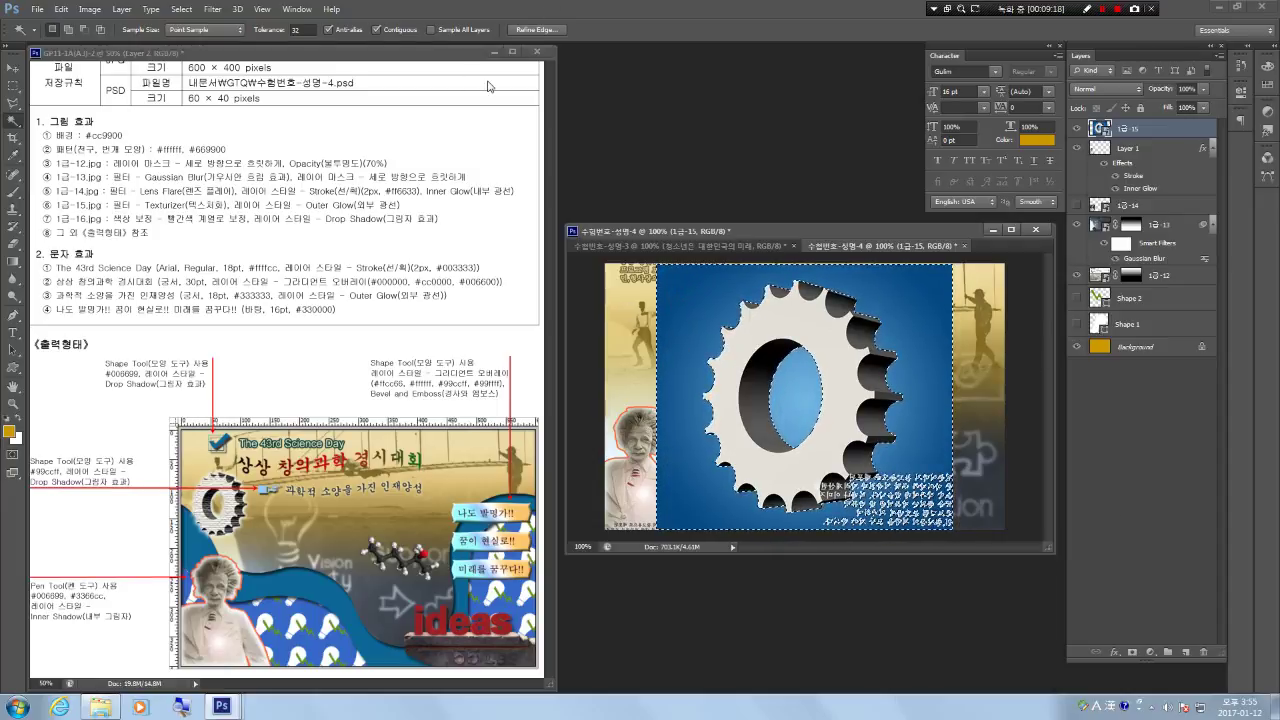
key(ctrl+shift+i)
key(ctrl+shift+i)
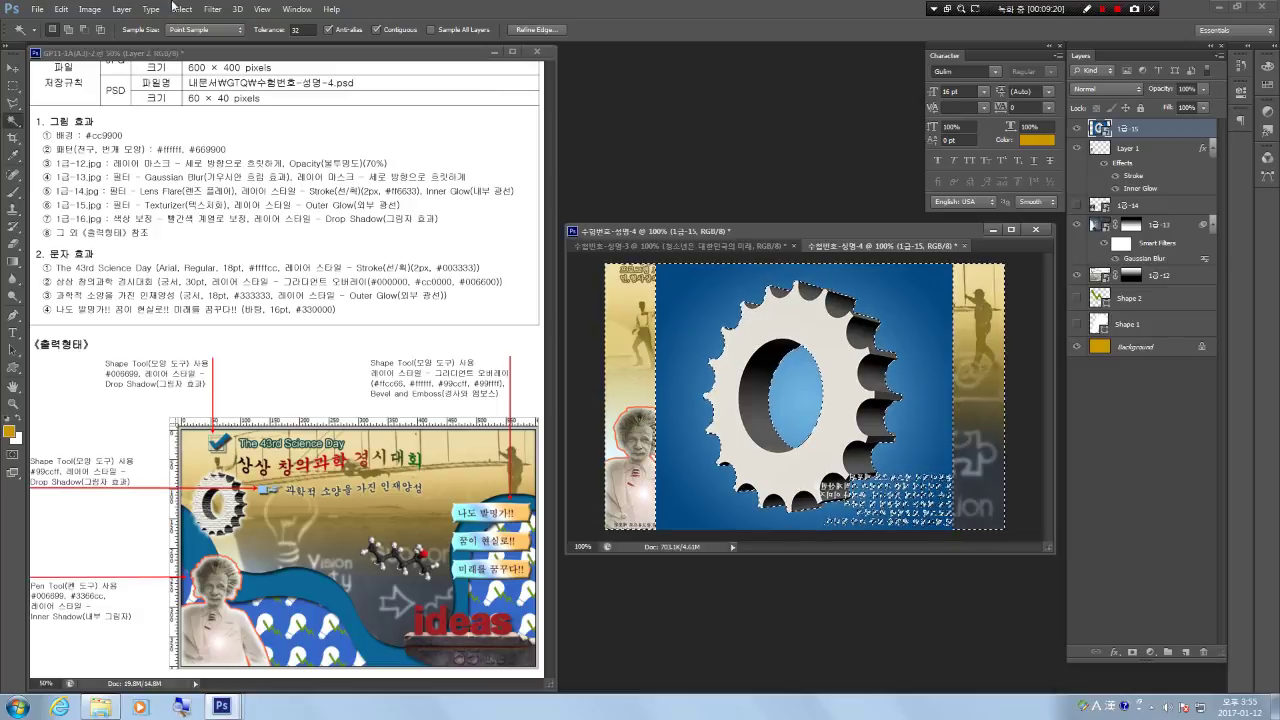
Copy the selected gear onto its own layer and hide the original 1급-15 image layer.
key(ctrl+shift+i)
key(ctrl+j)
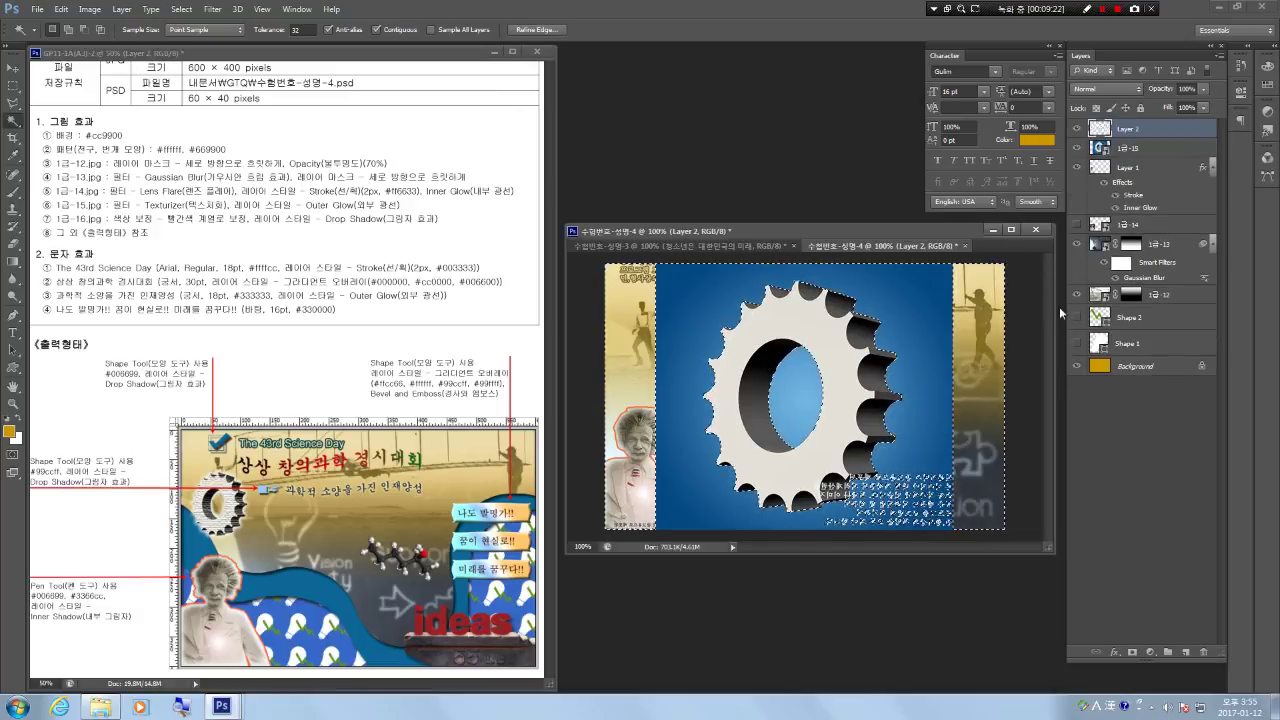
click(1077, 148)
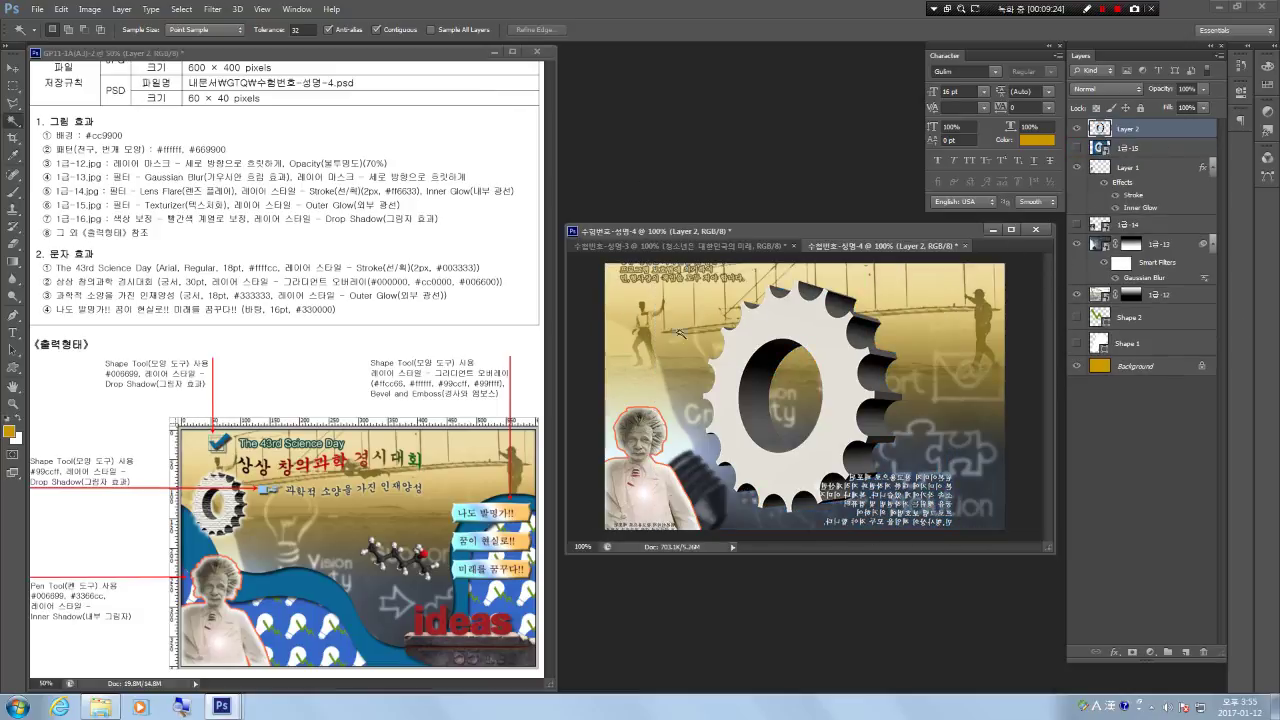
Scale the cut-out gear down to about 28.5% and place it above the statue near the poster's left edge.
key(ctrl+t)
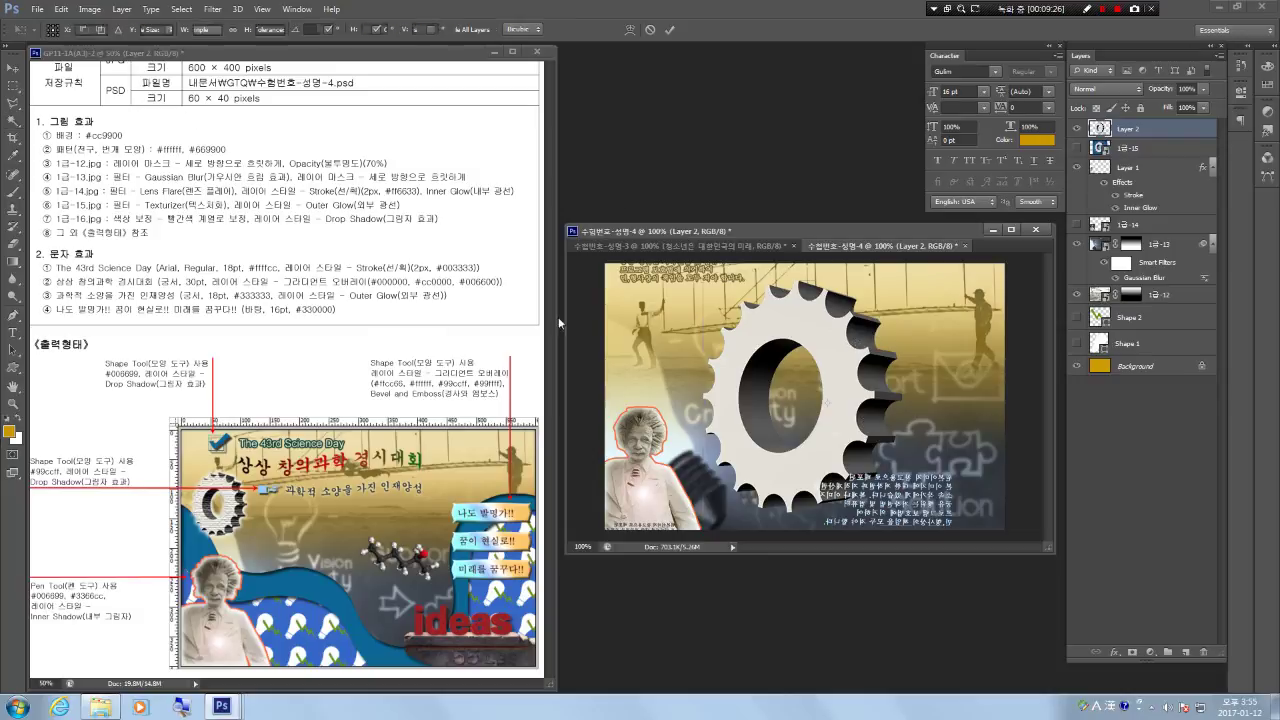
drag(706, 281, 785, 361)
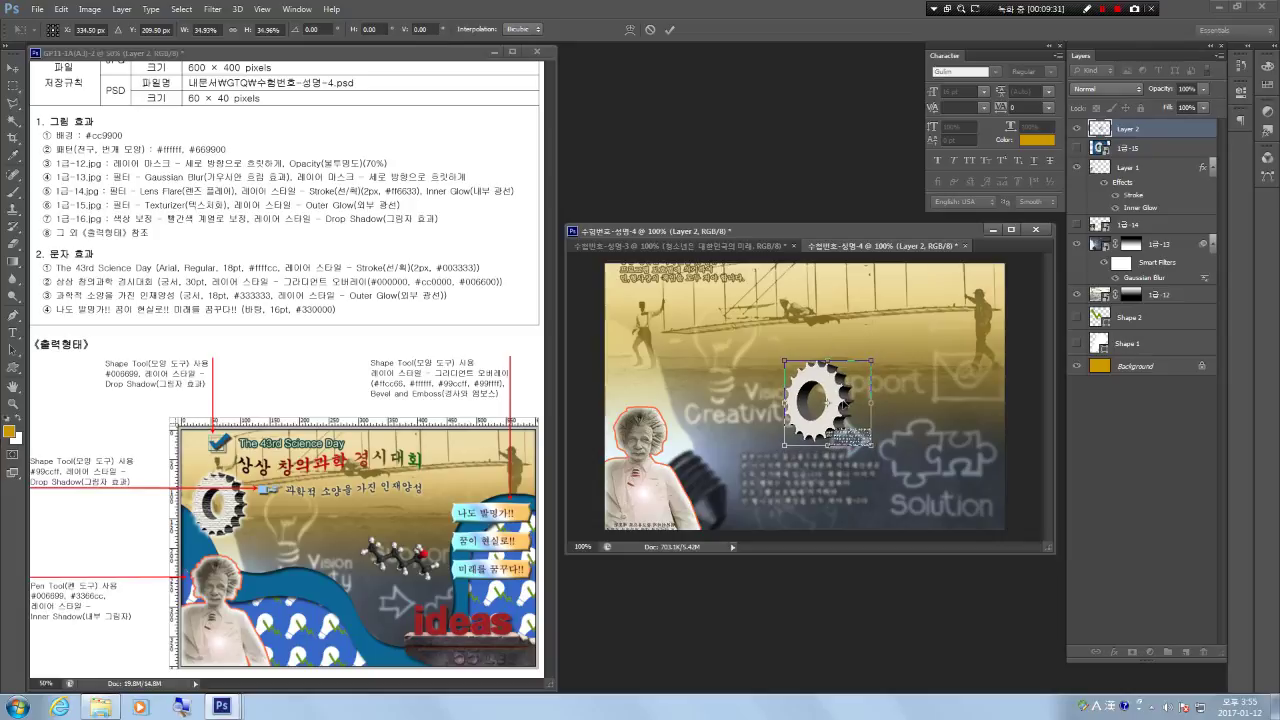
drag(830, 434, 657, 362)
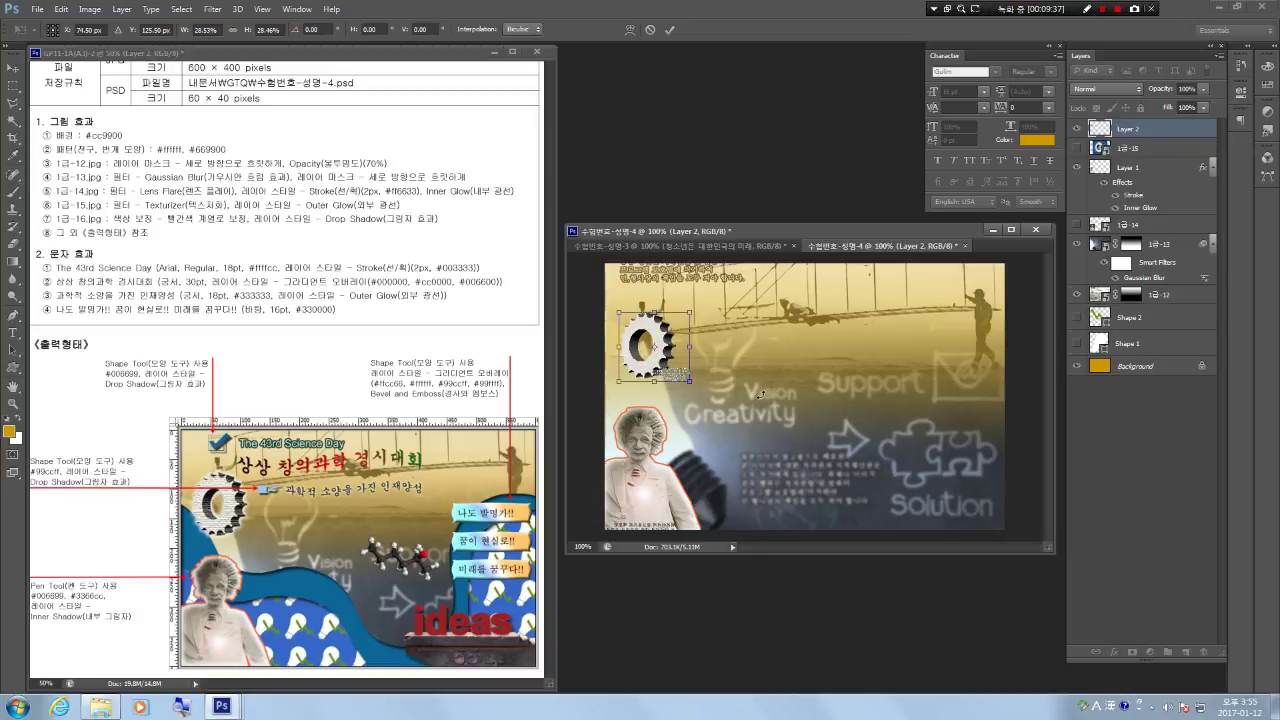
key(Return)
key(w)
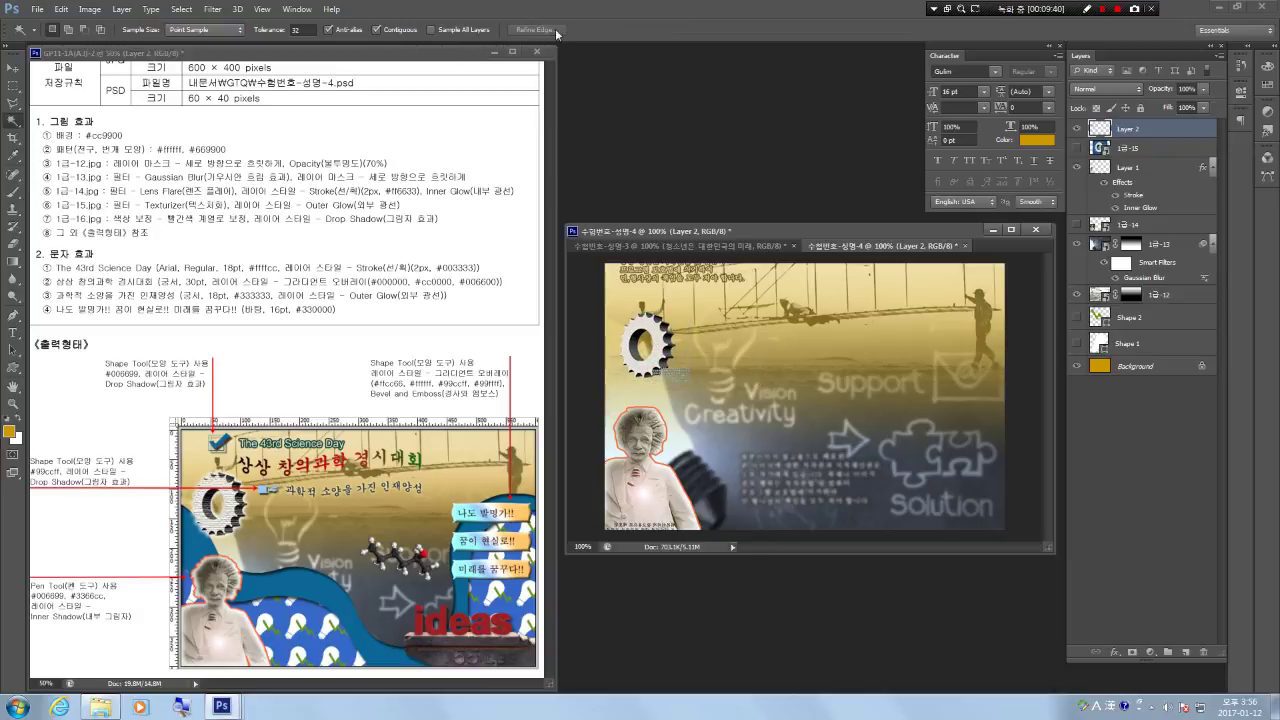
Apply the Texturizer filter to the gear with Canvas texture, 100% scaling, relief 4 and light from the top.
click(212, 9)
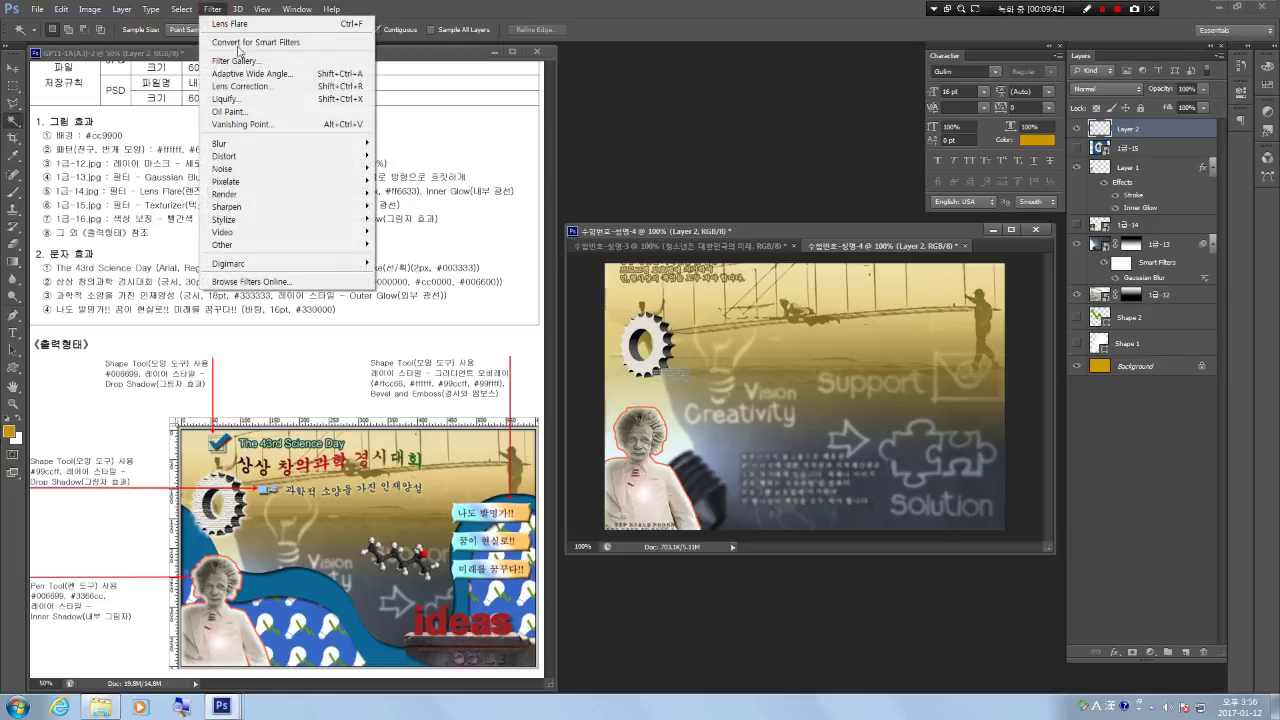
click(245, 63)
click(853, 85)
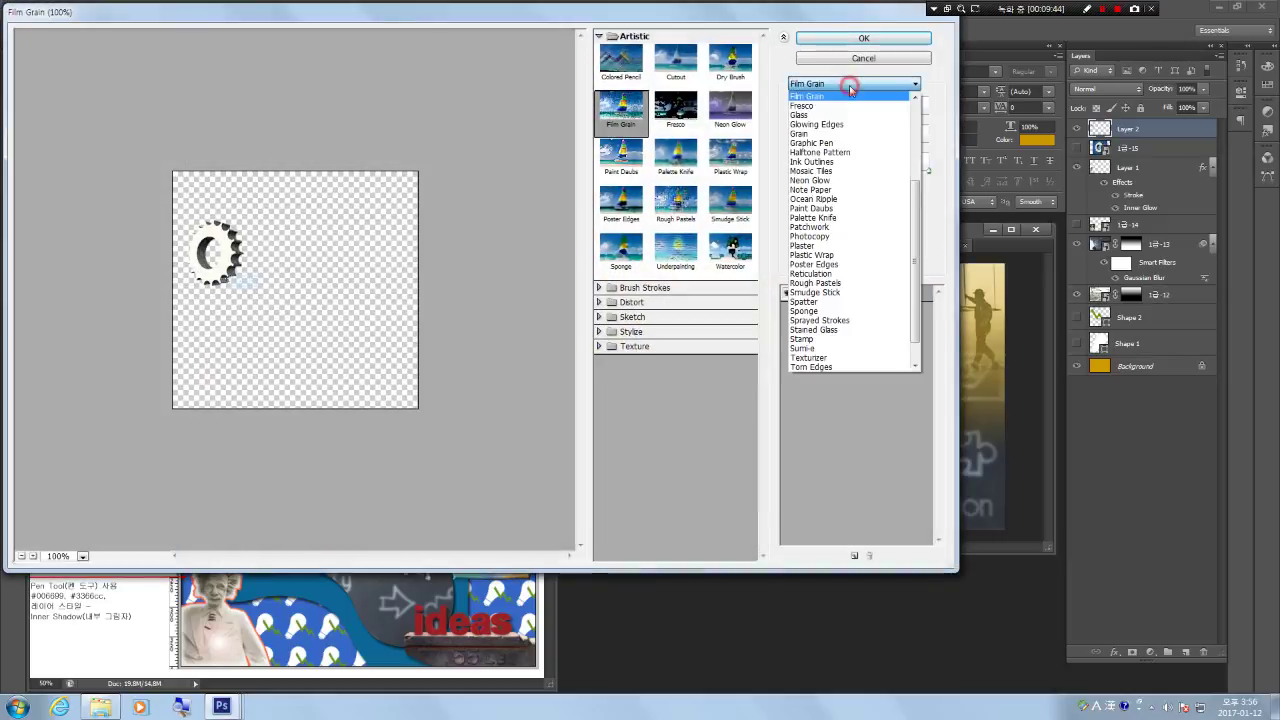
scroll(914, 200, down, 1)
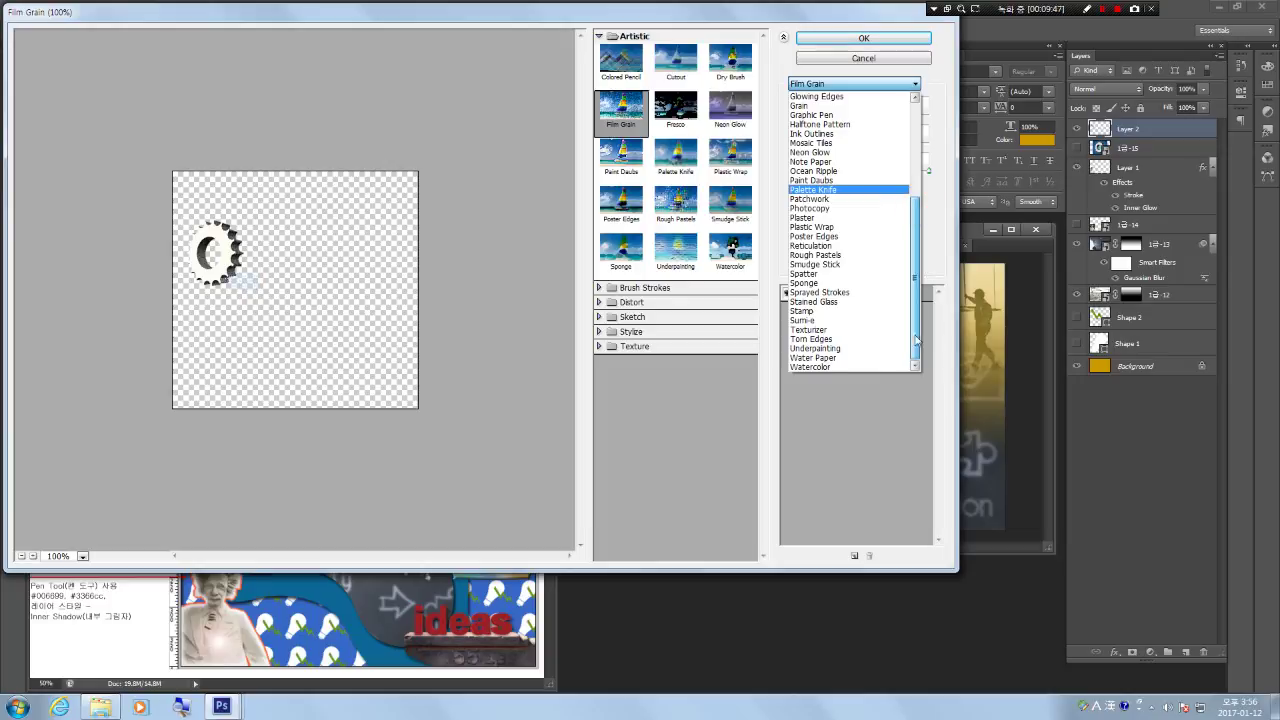
click(825, 331)
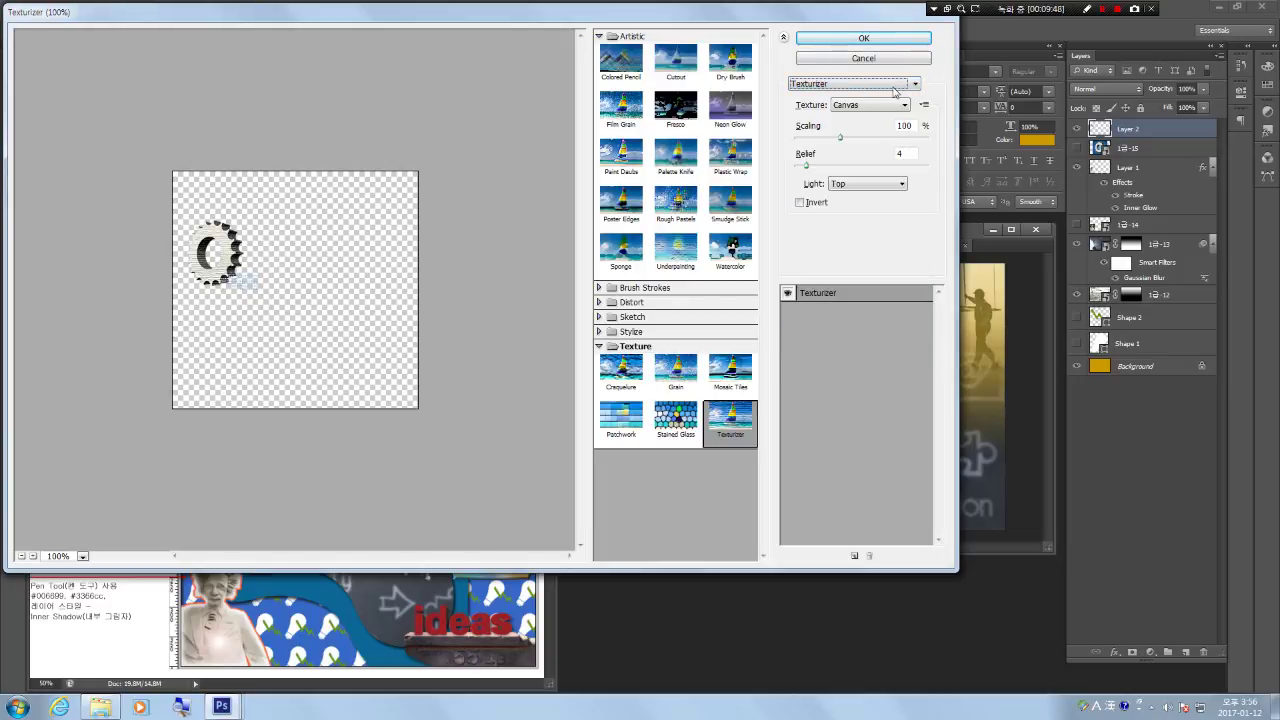
click(861, 40)
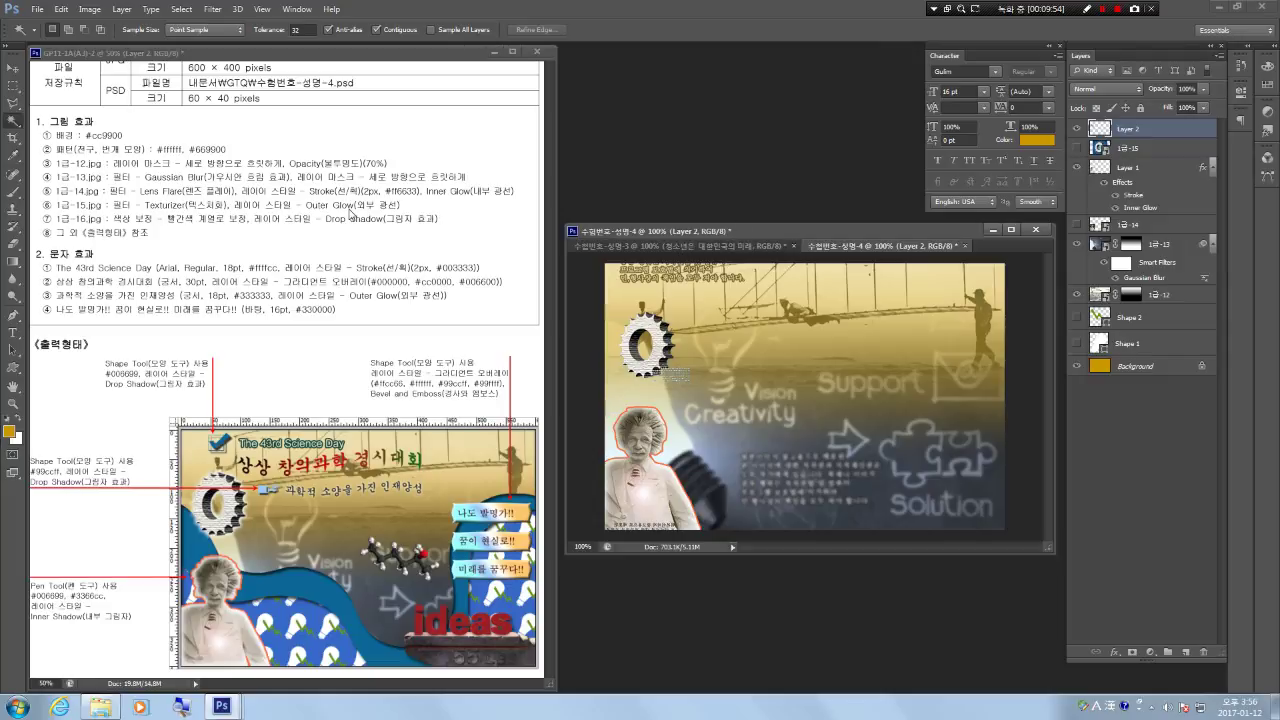
Add an Outer Glow layer style with the default settings to the gear layer.
right_click(1128, 134)
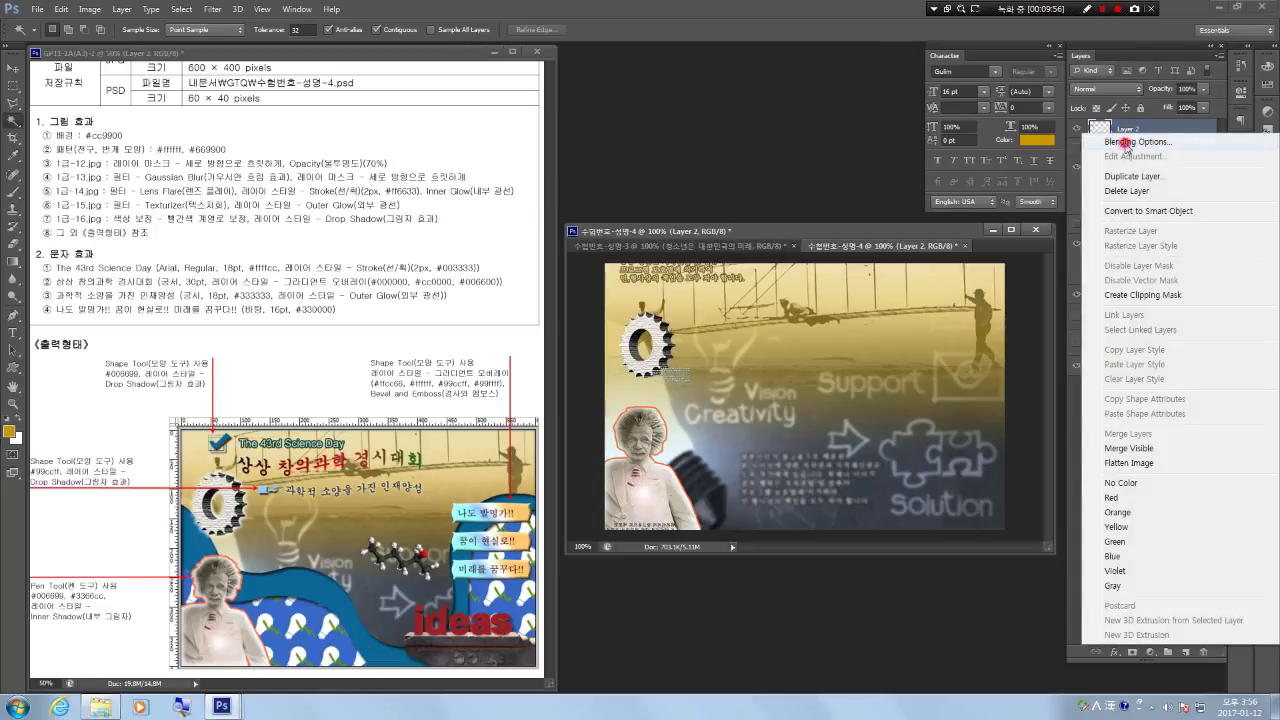
click(1126, 138)
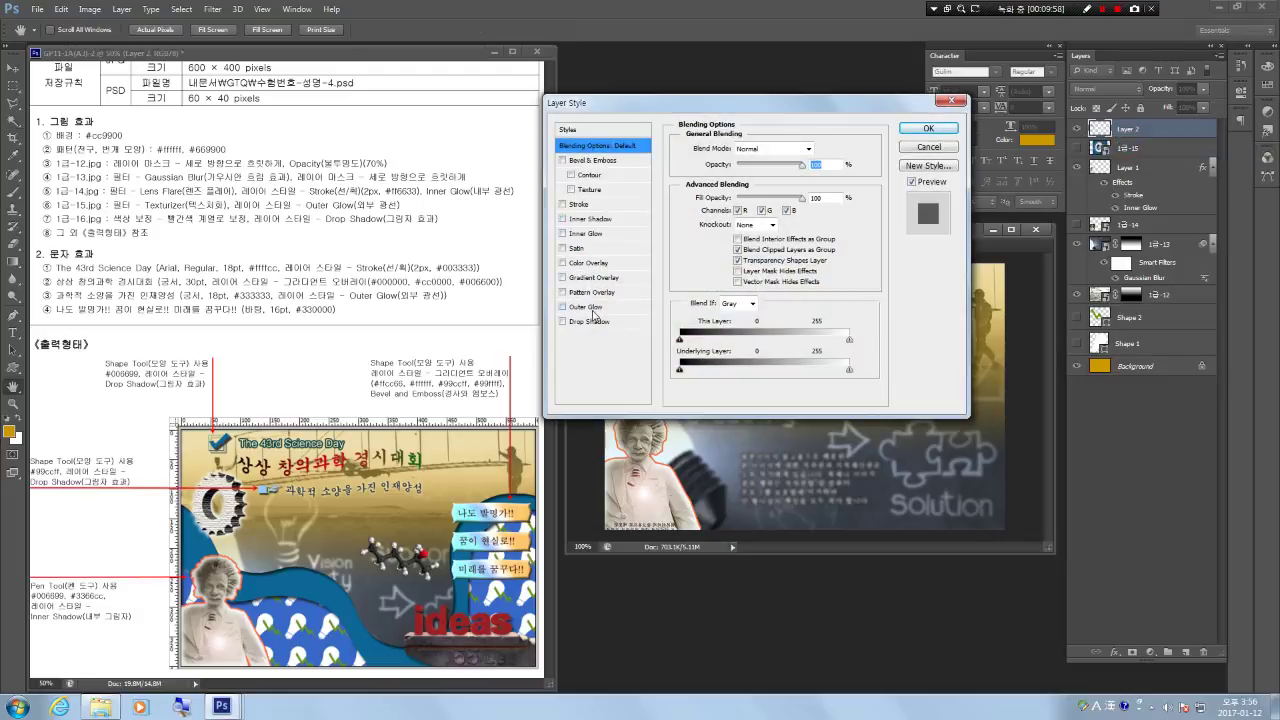
click(591, 308)
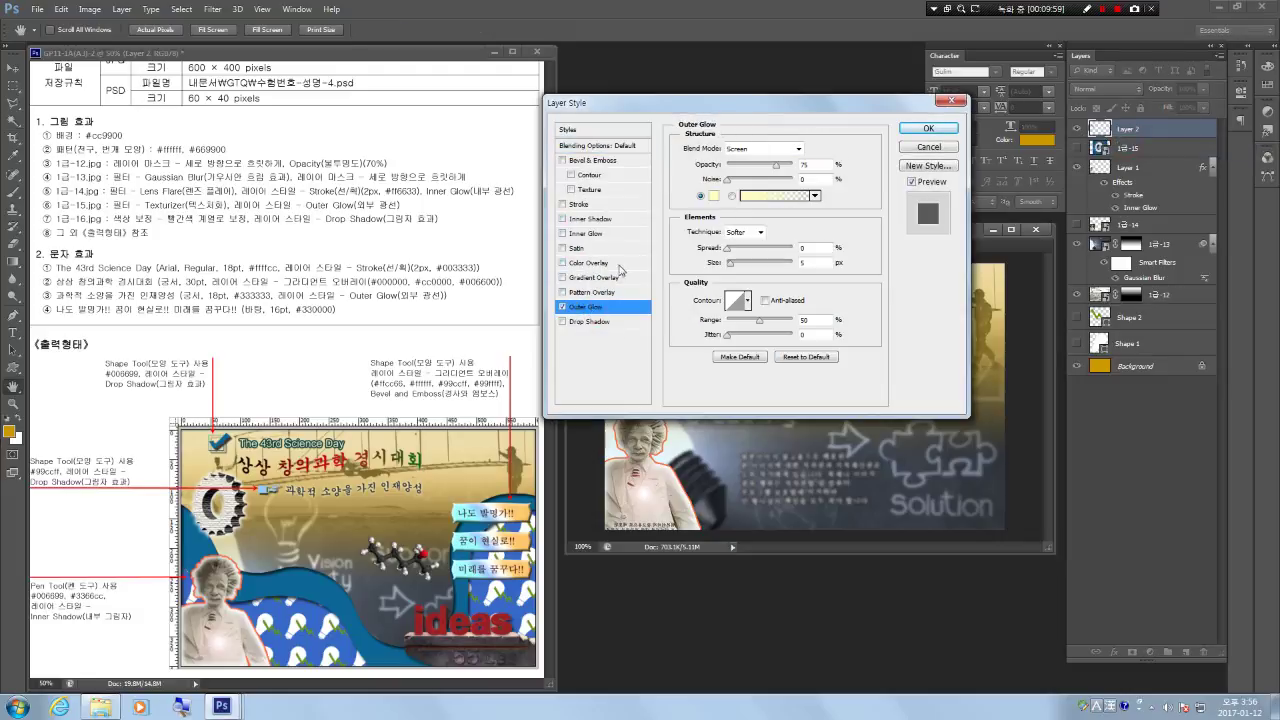
click(927, 128)
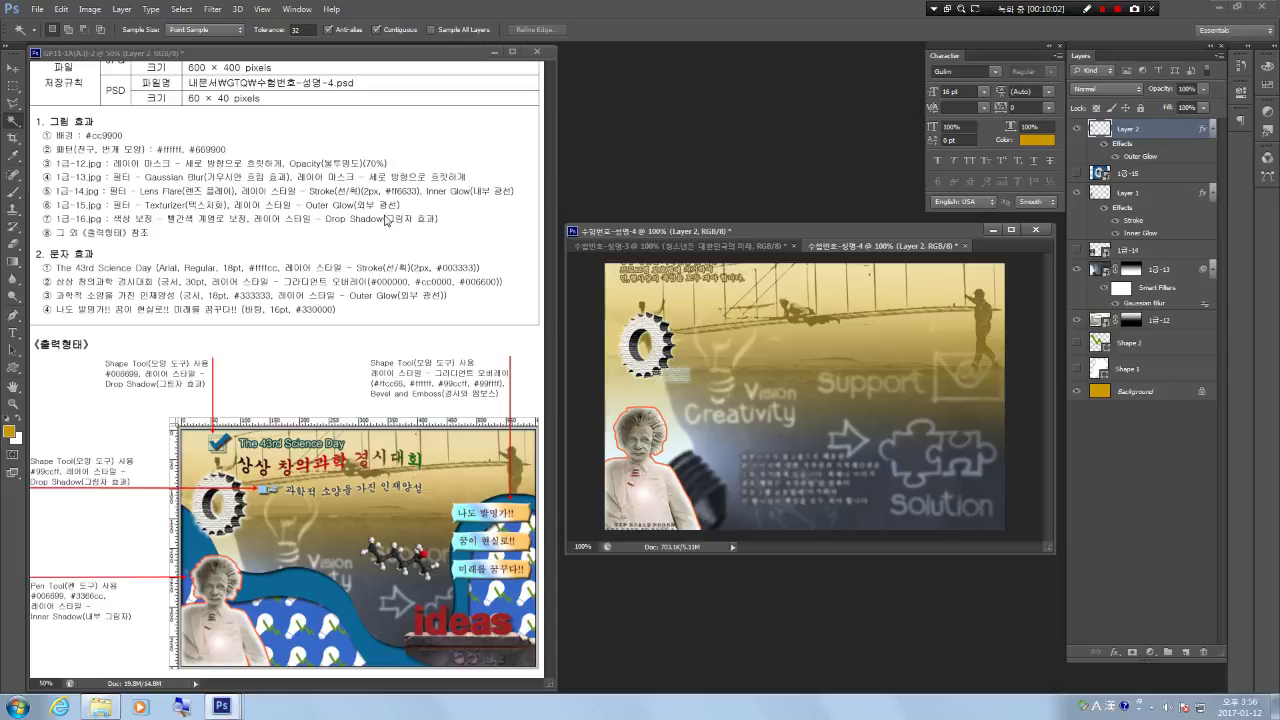
Place the 1급-16 ideas image from the source folder into the poster document.
click(93, 712)
click(628, 548)
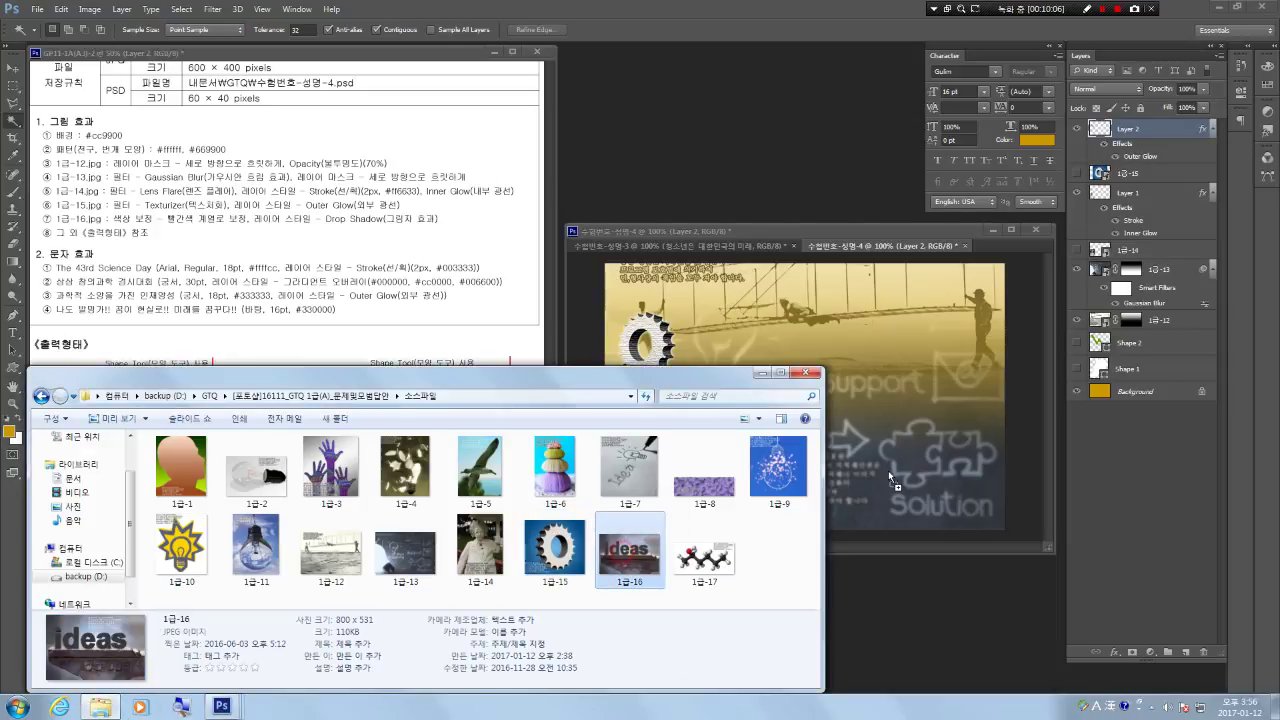
drag(893, 480, 893, 476)
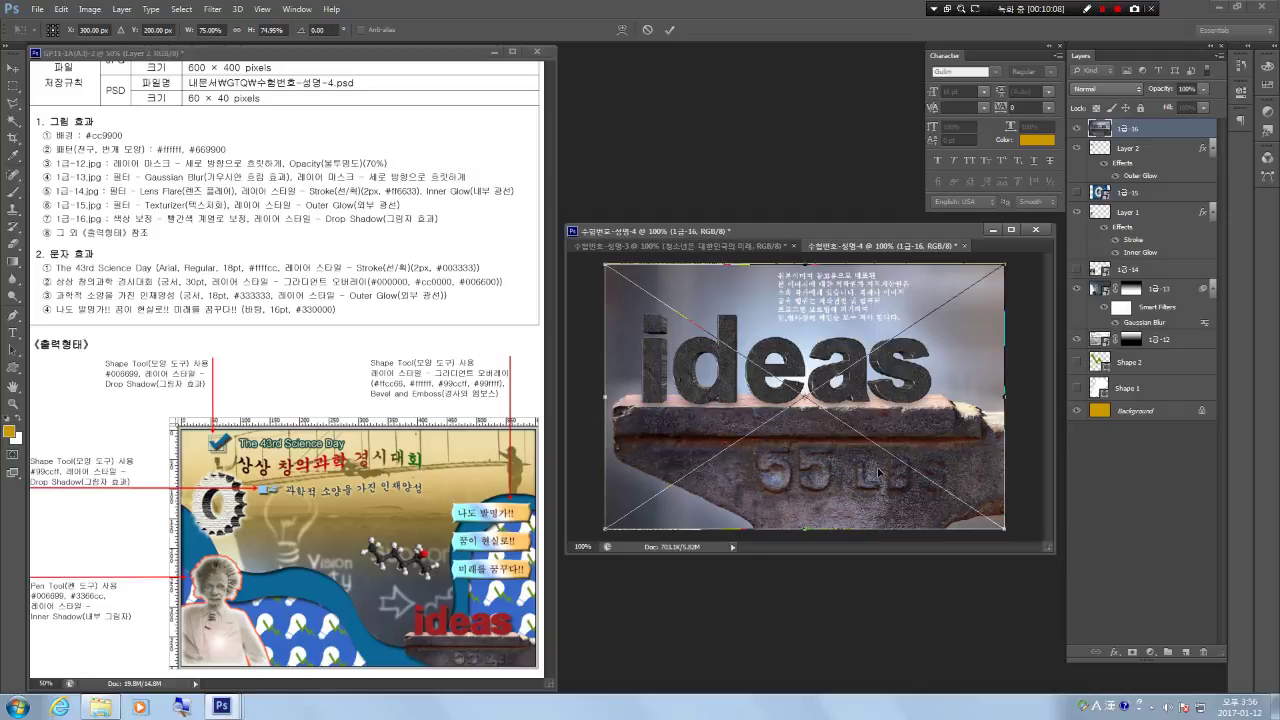
Scale the placed ideas image to about 26.75% and move it into the poster's lower-right corner.
drag(603, 268, 758, 400)
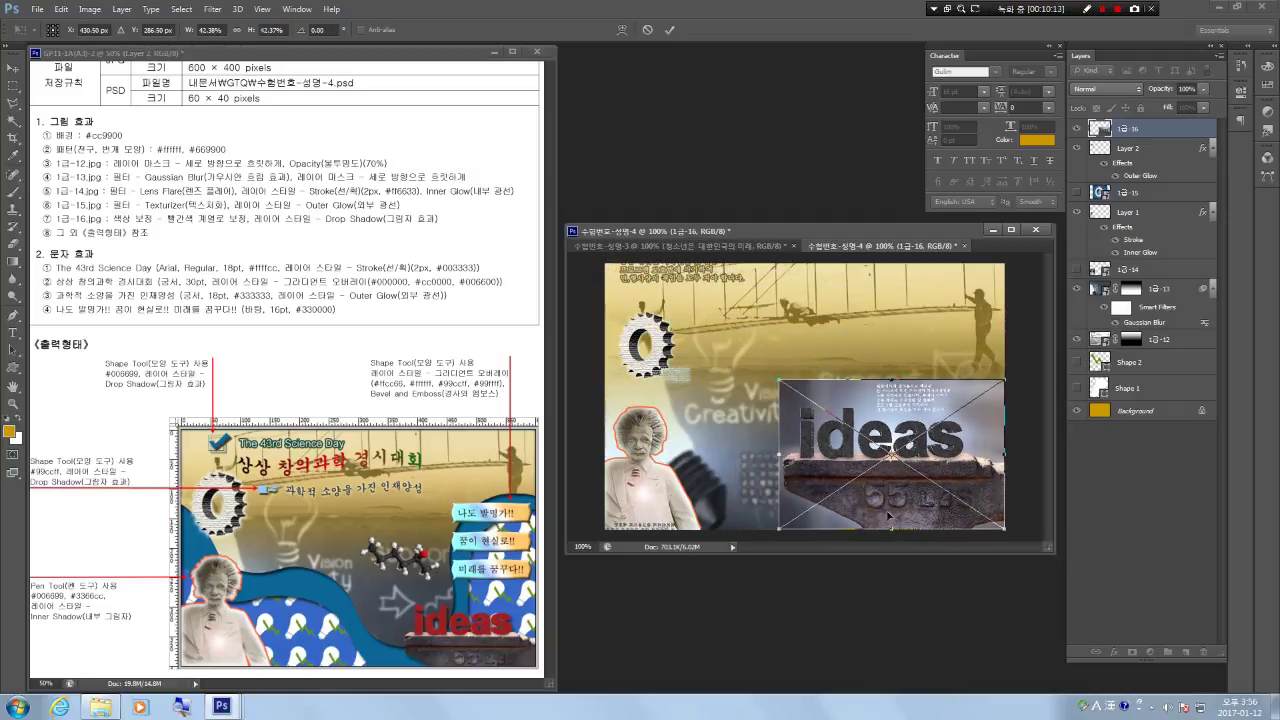
drag(889, 515, 917, 536)
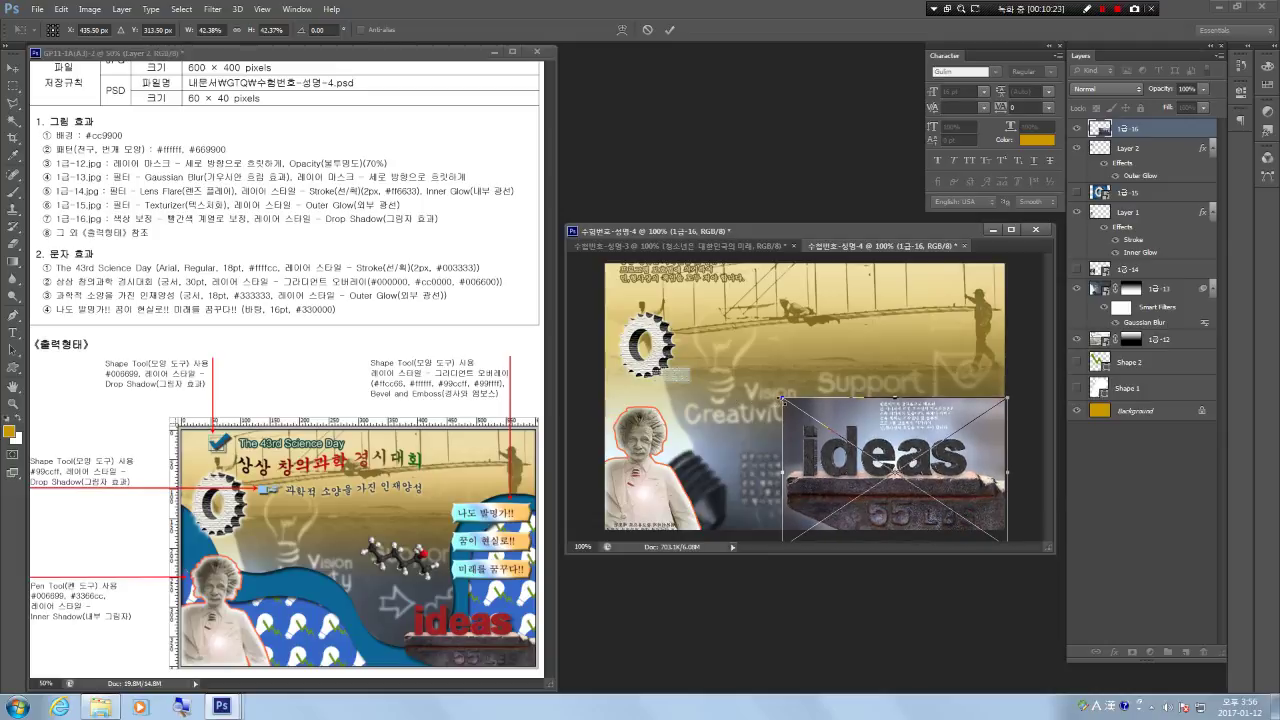
drag(782, 398, 868, 458)
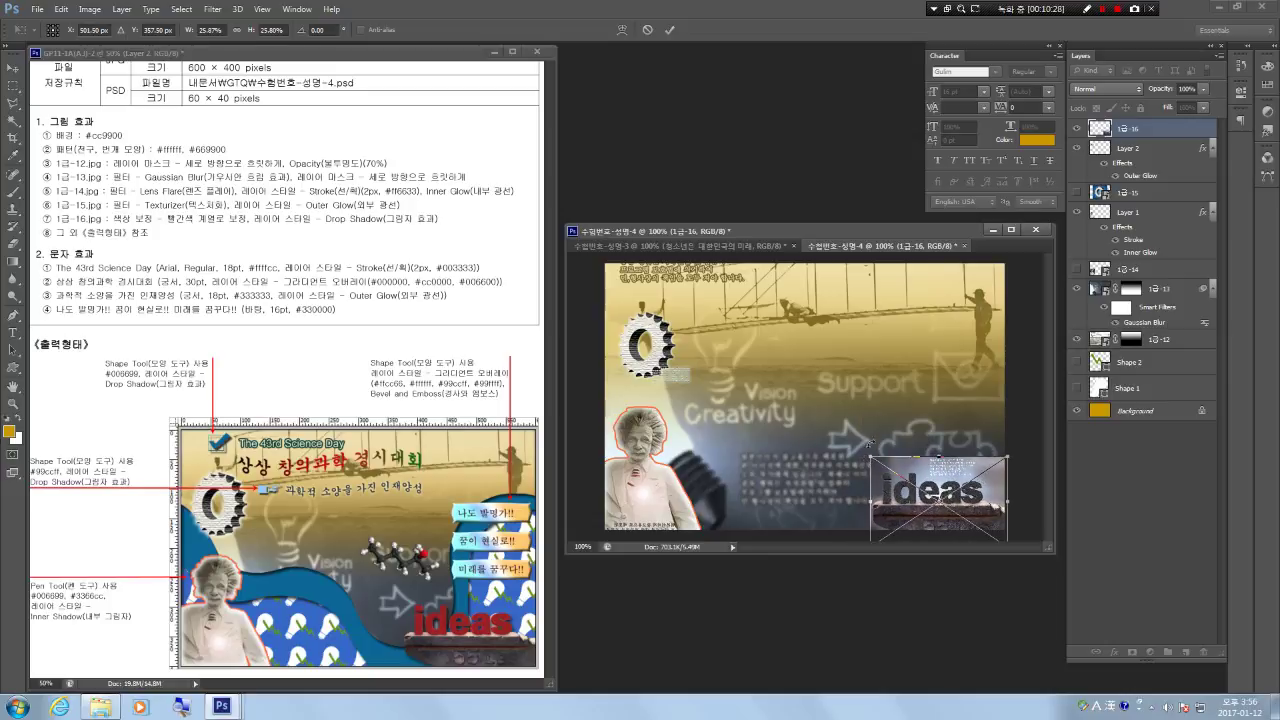
drag(870, 457, 865, 452)
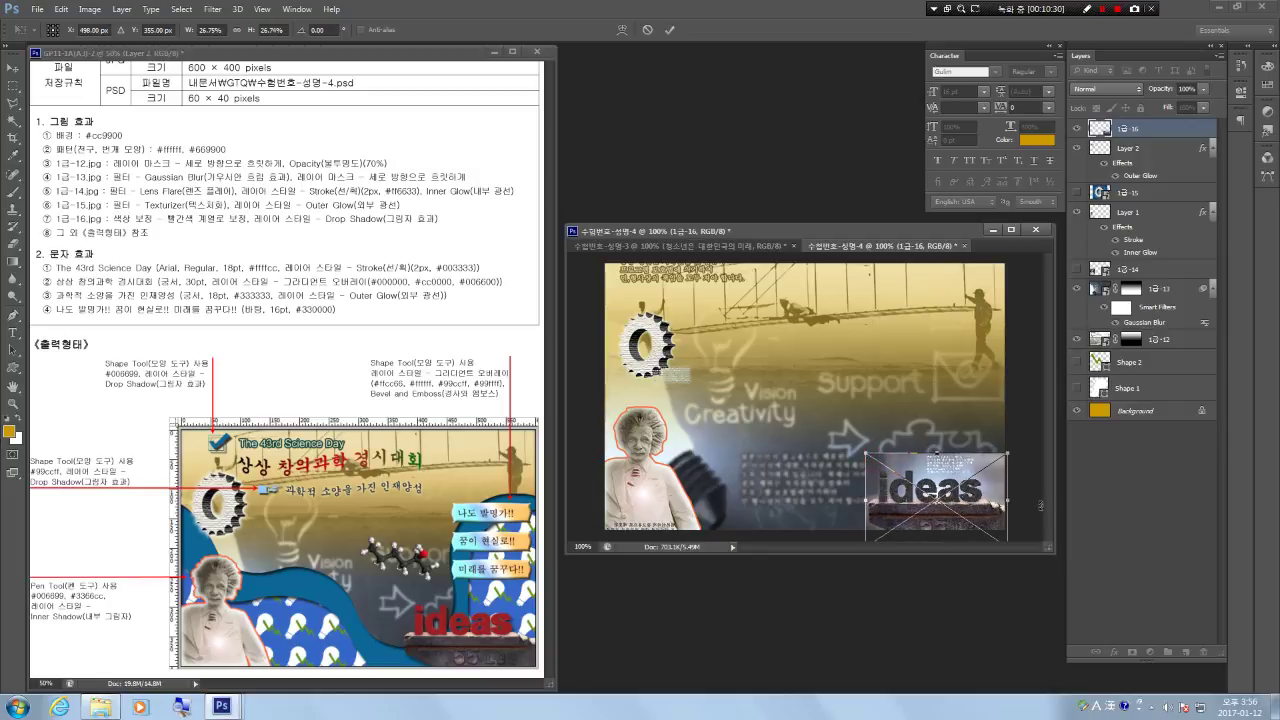
Nudge the ideas image vertically to a Y position of 344 px and commit the placement.
key(Up)
key(Up)
key(Up)
key(Up)
key(Up)
key(Up)
key(Up)
key(Up)
key(Up)
key(Up)
key(Up)
key(Up)
key(Up)
key(Up)
key(Up)
key(Up)
key(Up)
key(Up)
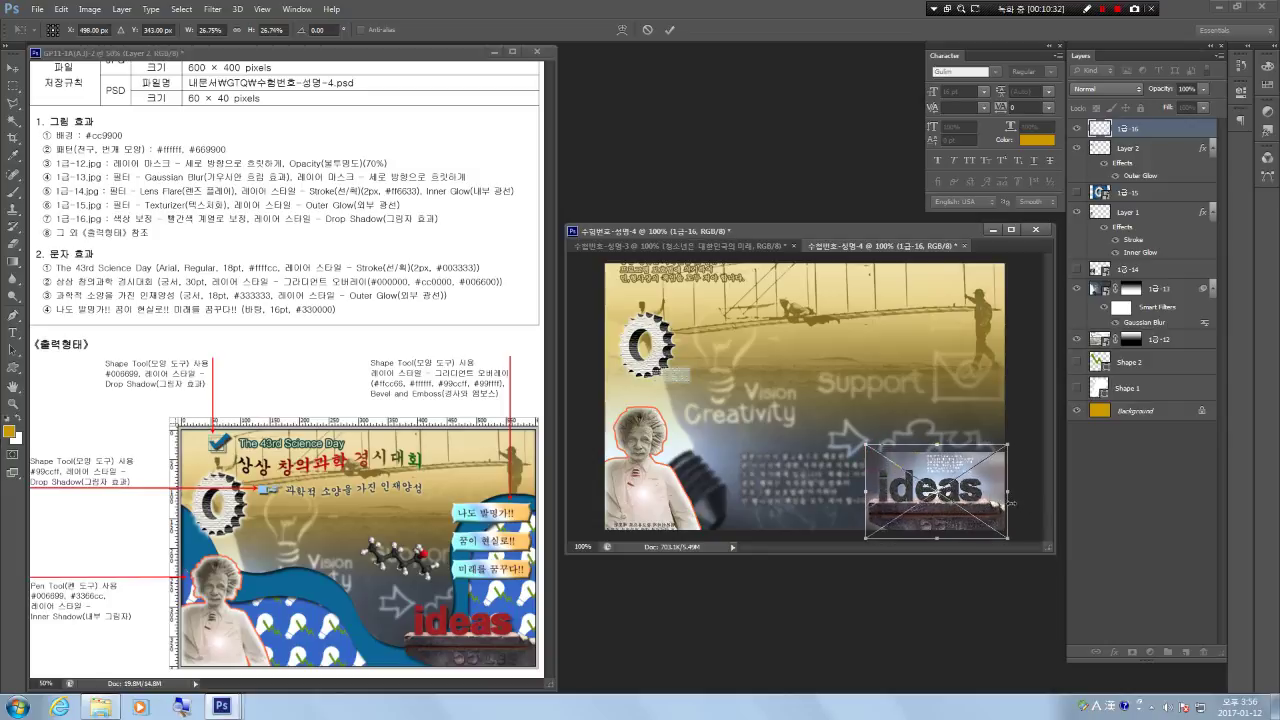
key(Down)
key(Down)
key(Down)
key(Down)
key(Down)
key(Down)
key(Down)
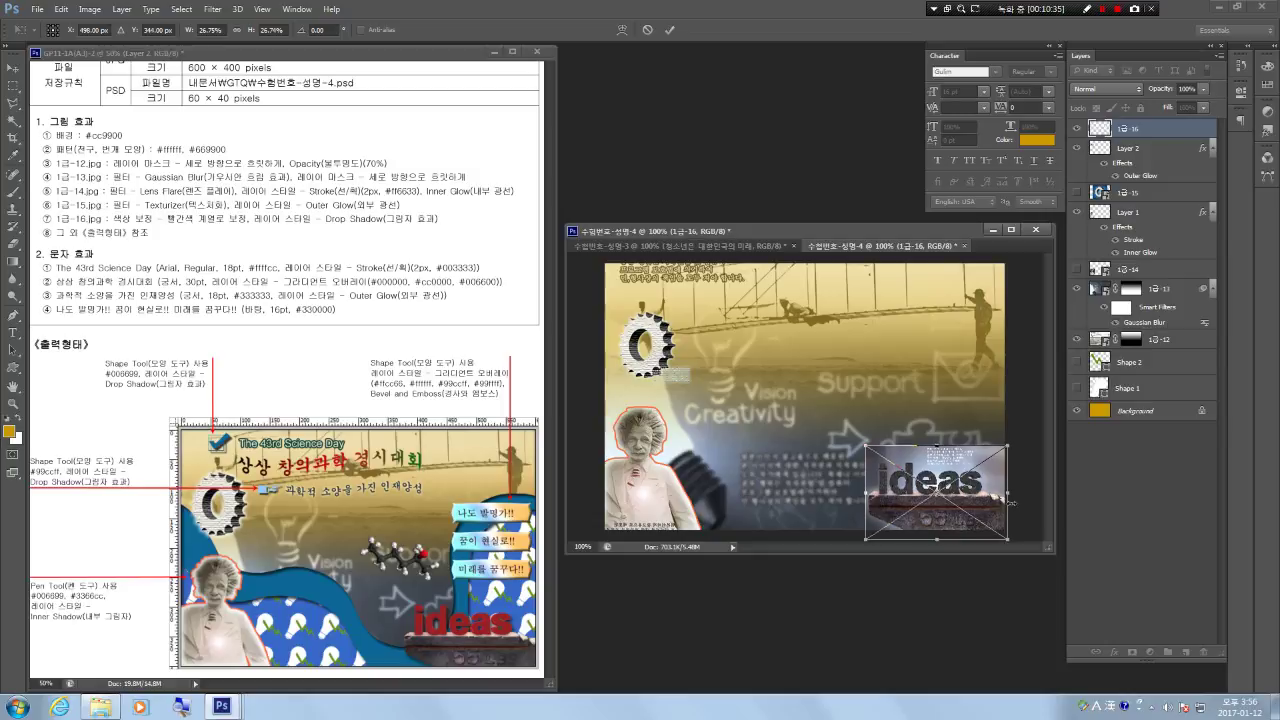
key(Return)
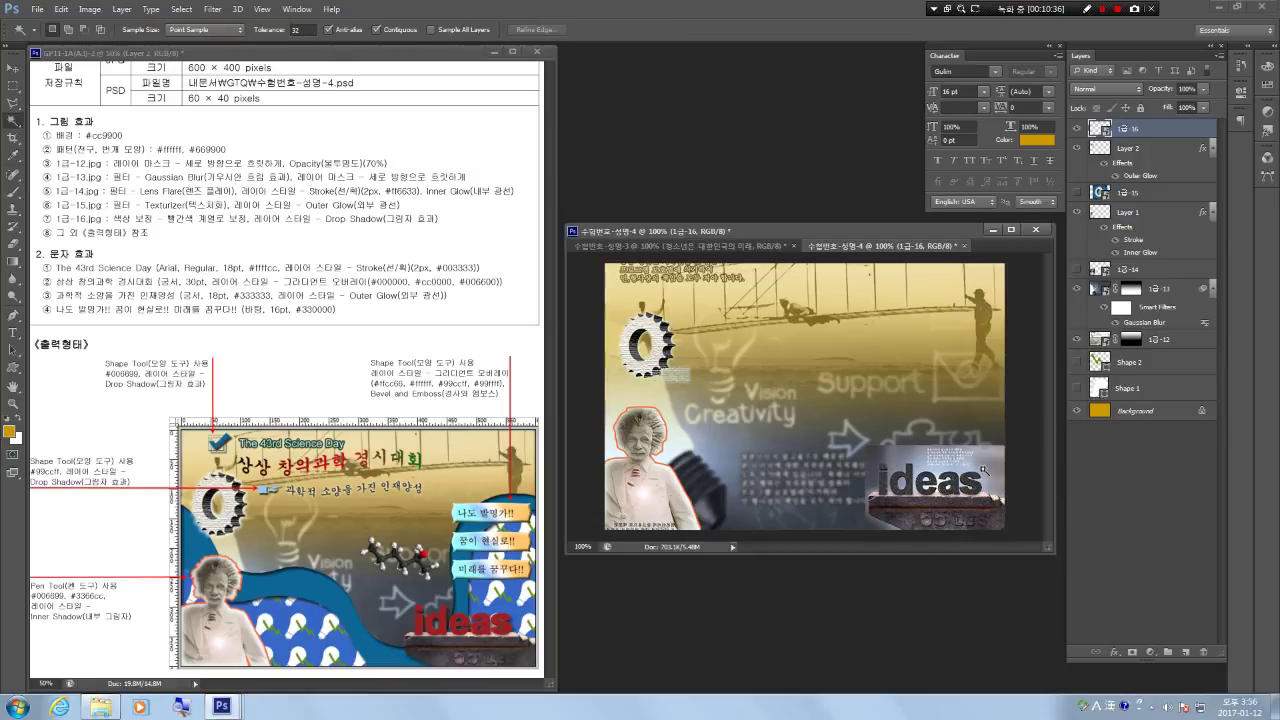
click(992, 467)
shift+click(934, 466)
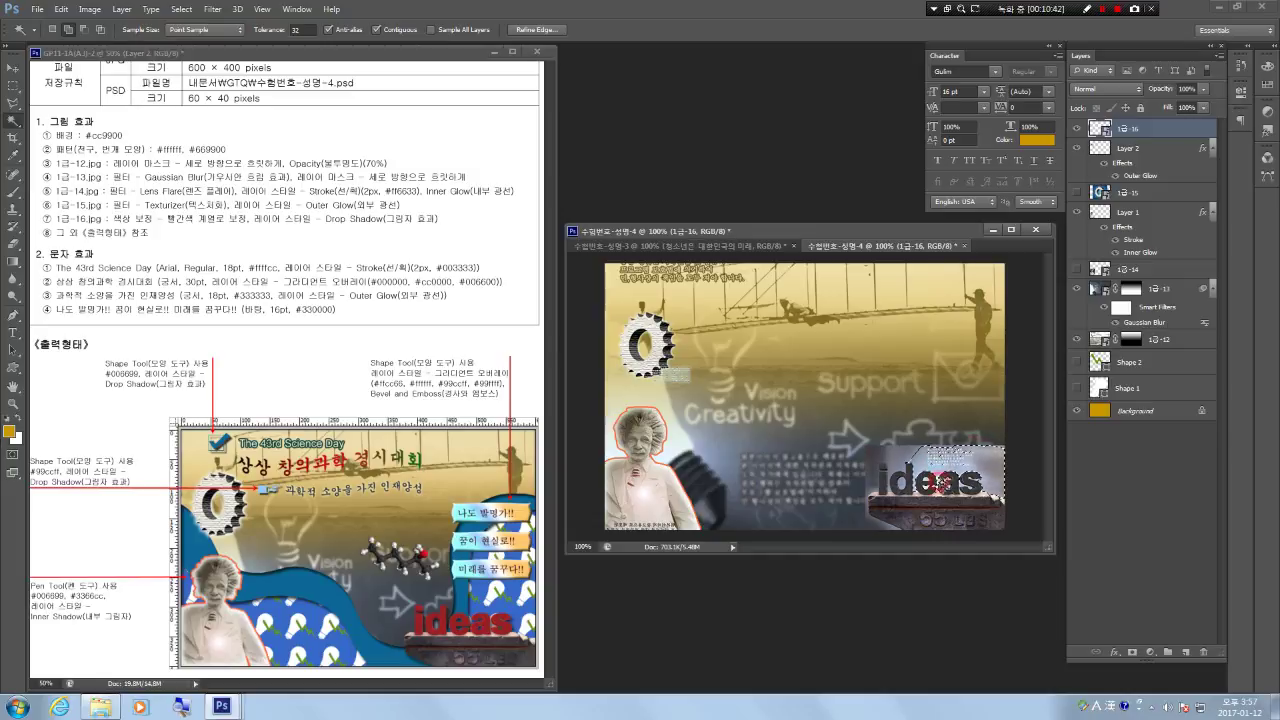
key(z)
click(943, 478)
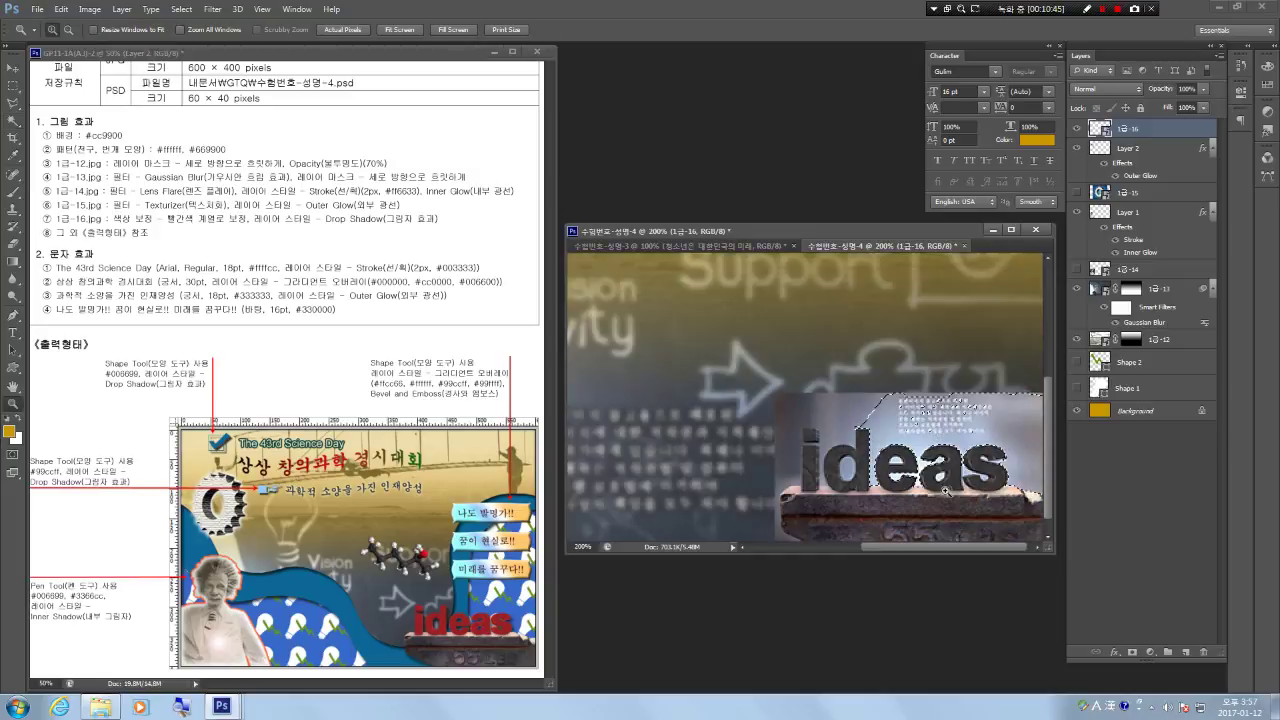
click(942, 471)
drag(908, 442, 769, 356)
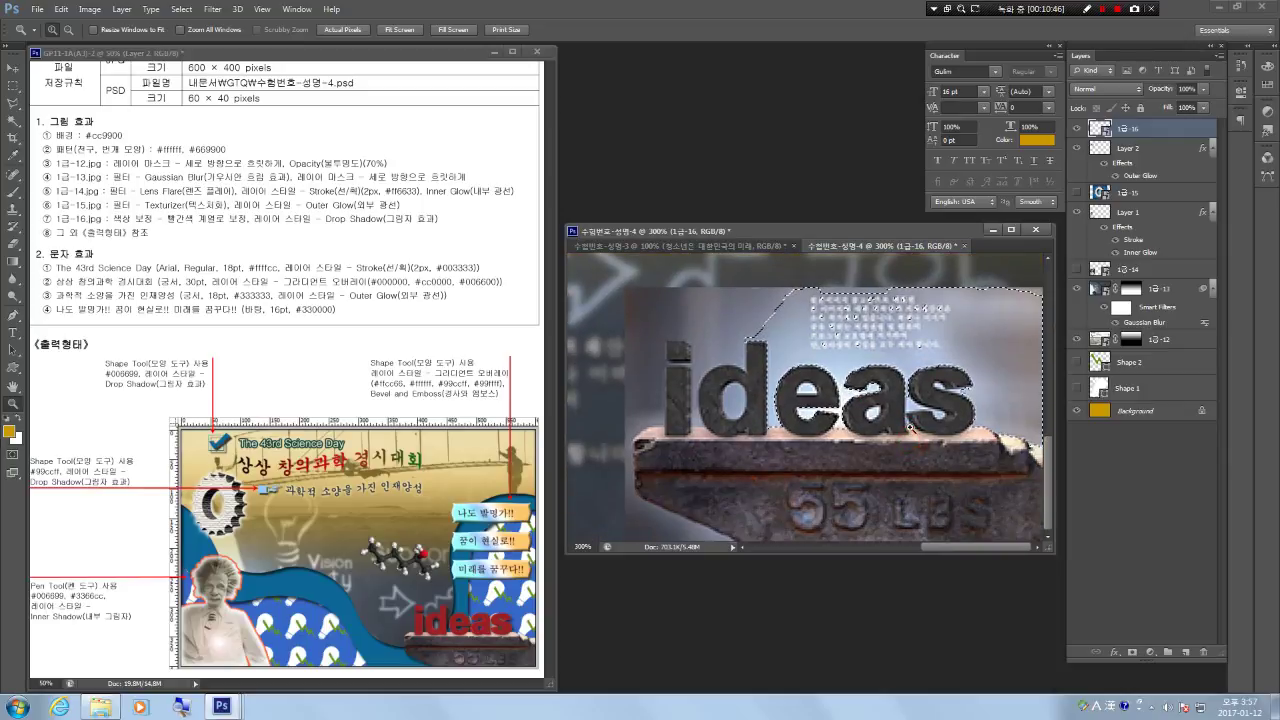
key(w)
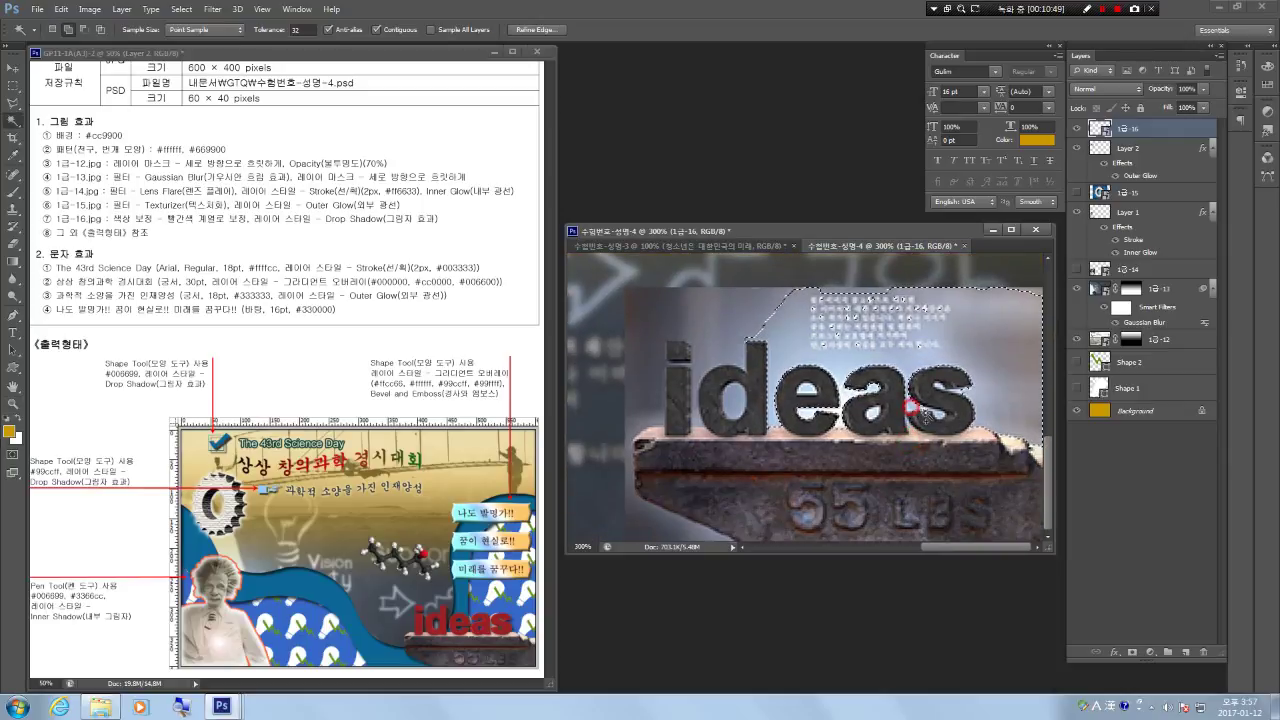
click(941, 410)
shift+click(738, 402)
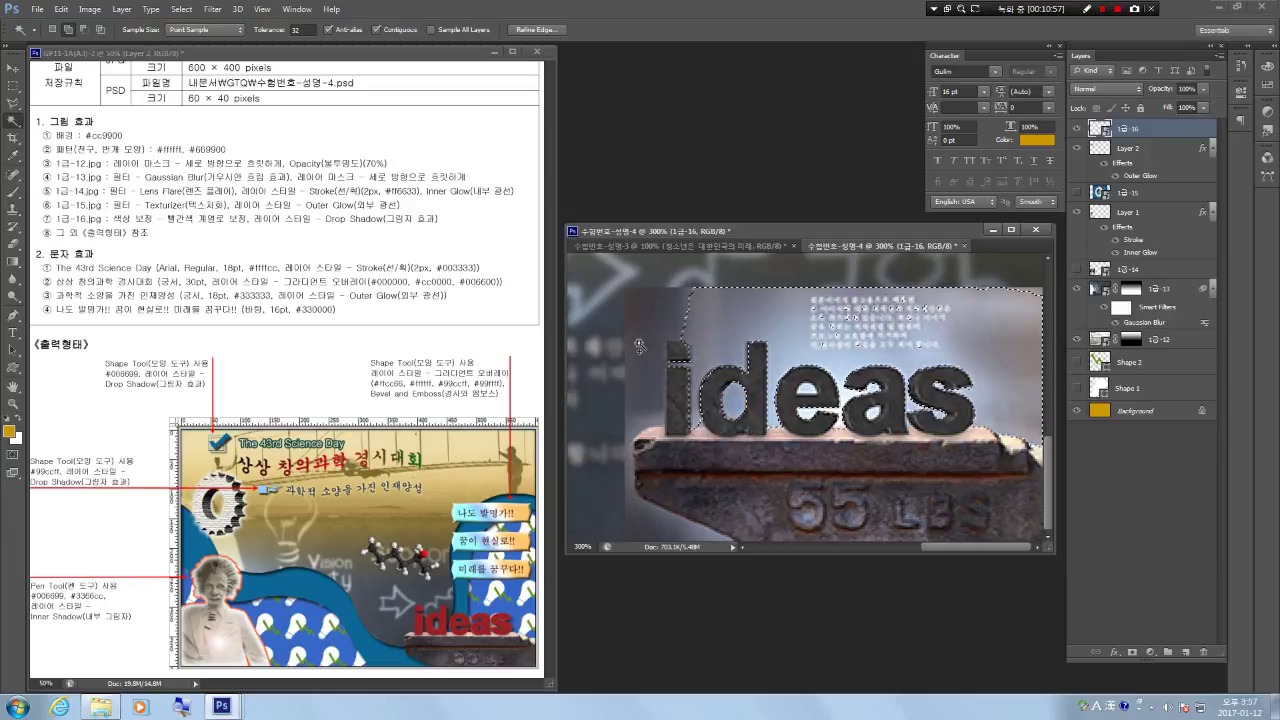
shift+click(636, 425)
shift+click(646, 537)
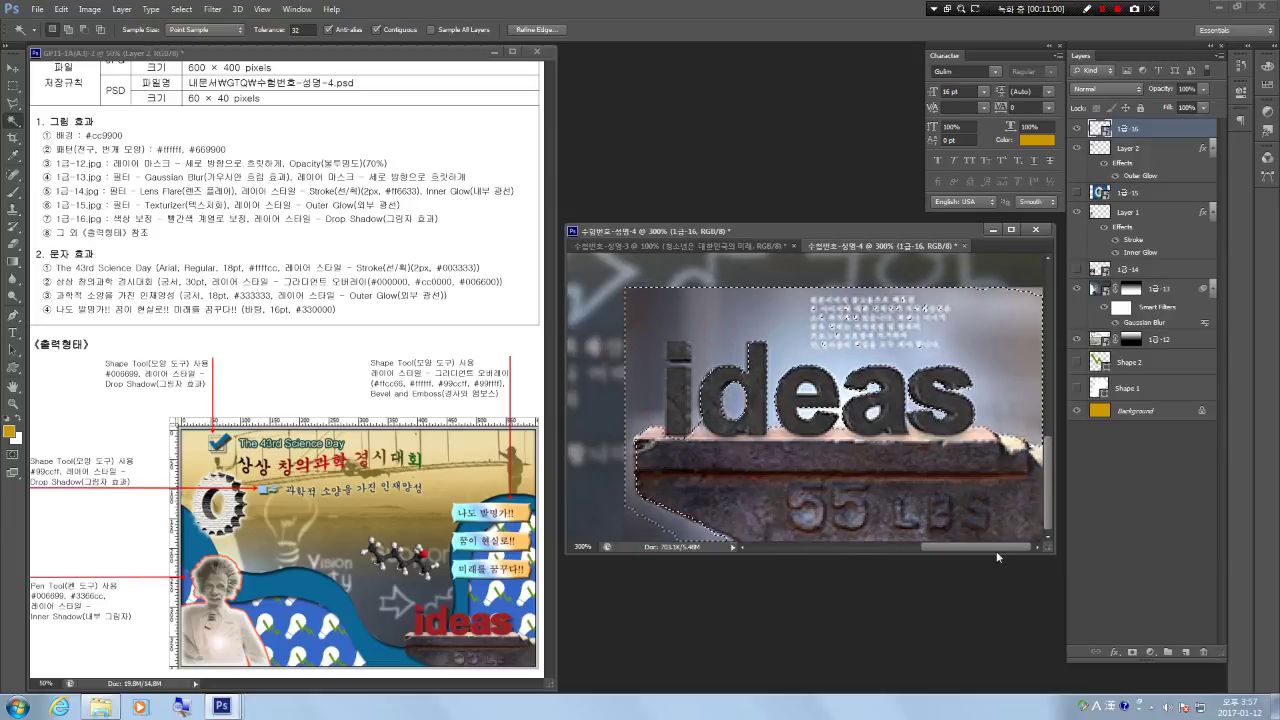
key(ctrl+z)
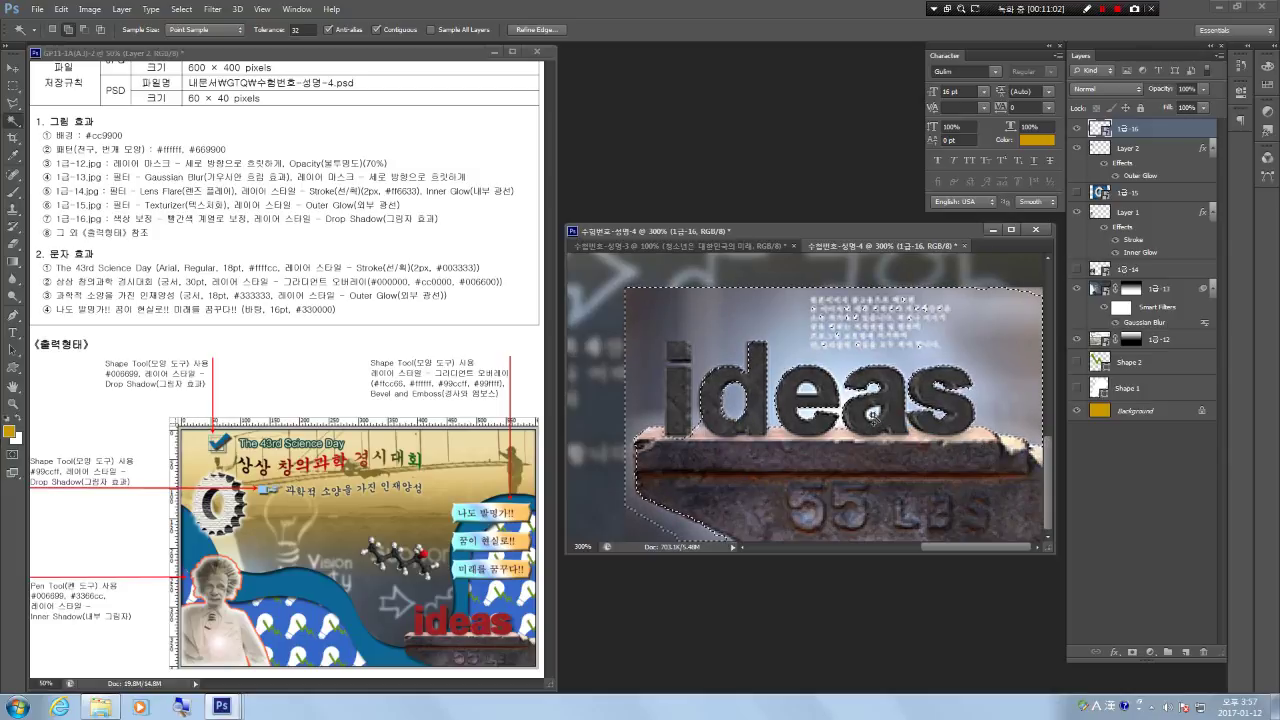
alt+click(680, 411)
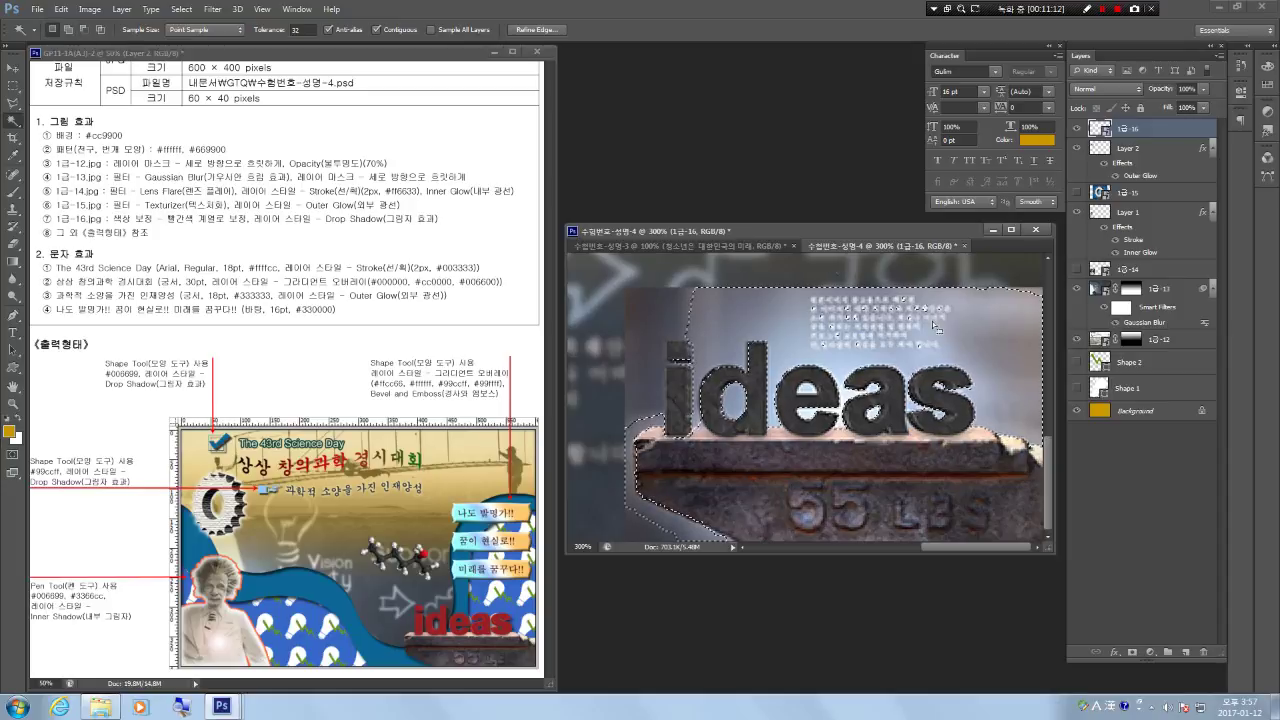
key(ctrl+d)
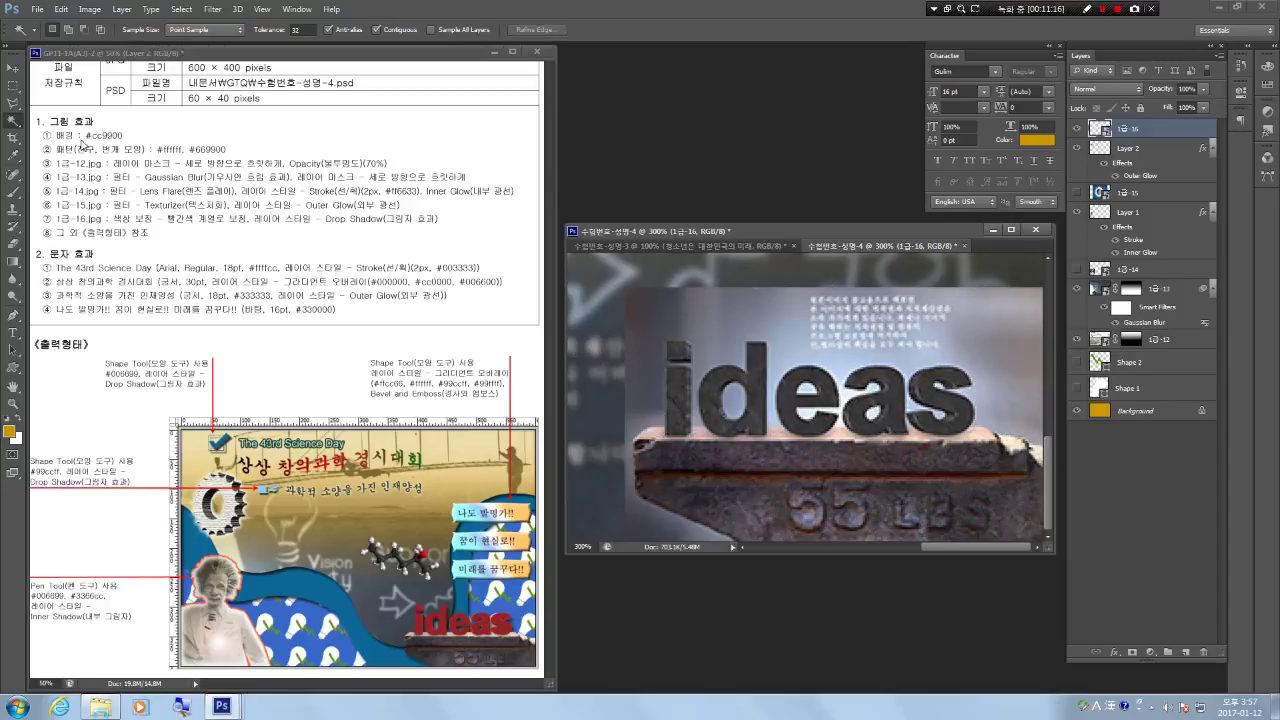
Trace the ideas lettering and the iron block beneath it with the Magnetic Lasso to make a closed selection.
click(12, 103)
click(70, 127)
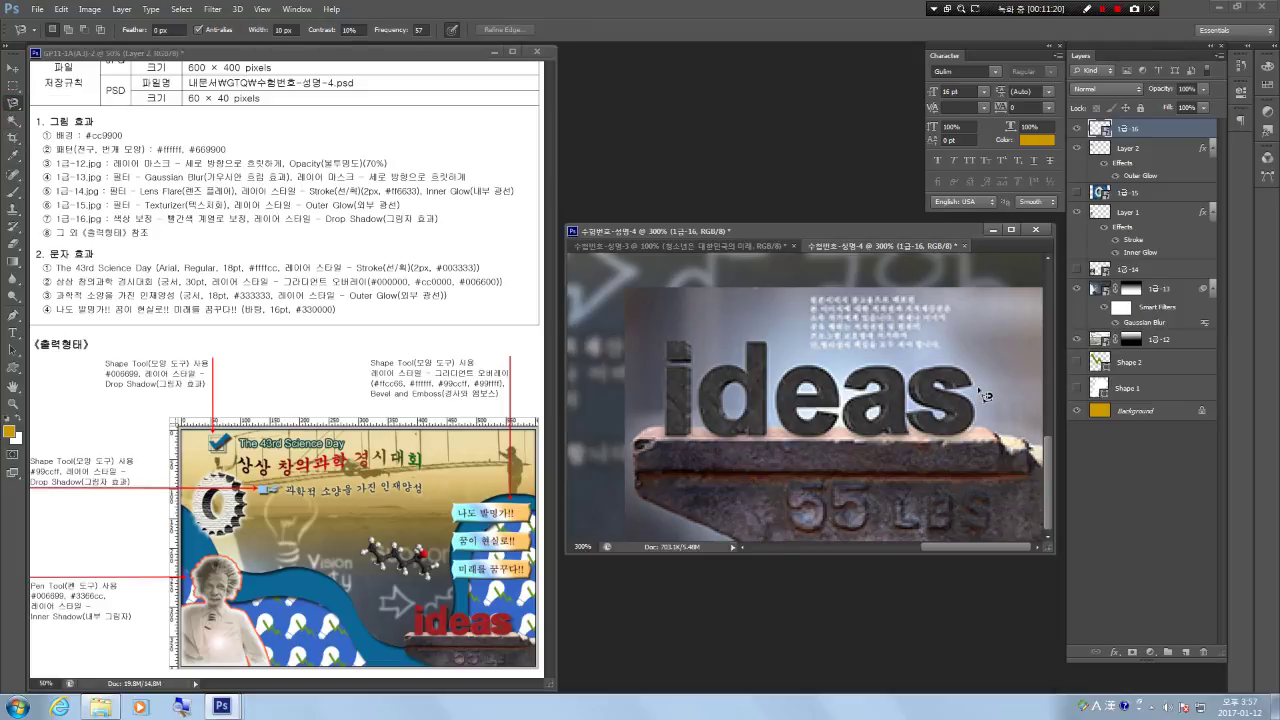
click(1043, 448)
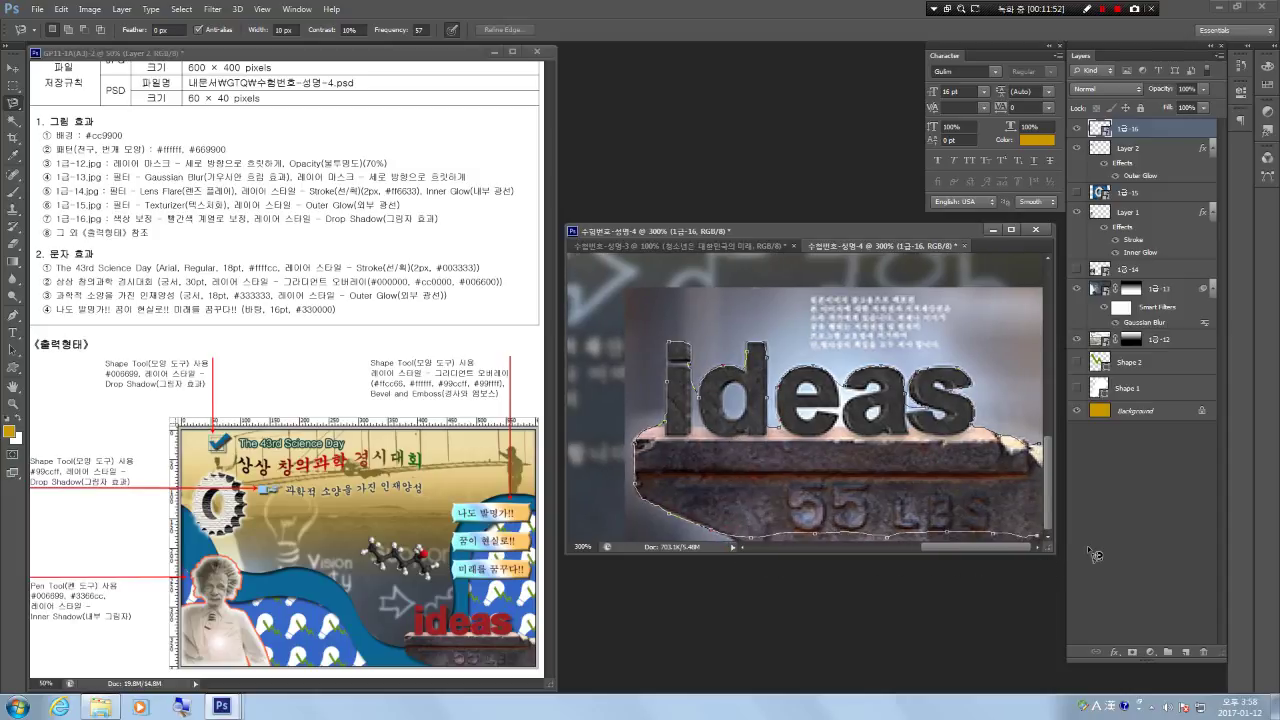
click(1043, 449)
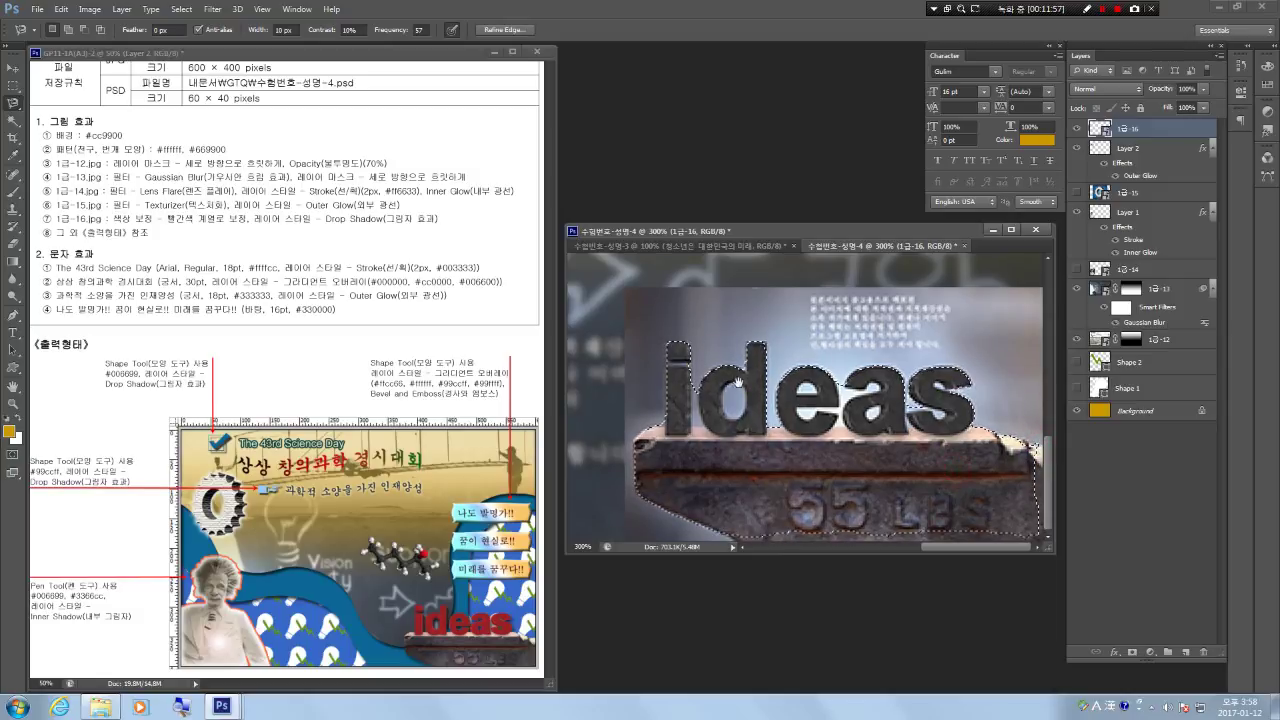
Add the block's remaining lower and right-hand edges to the selection with the Polygonal Lasso.
key(z)
alt+click(897, 482)
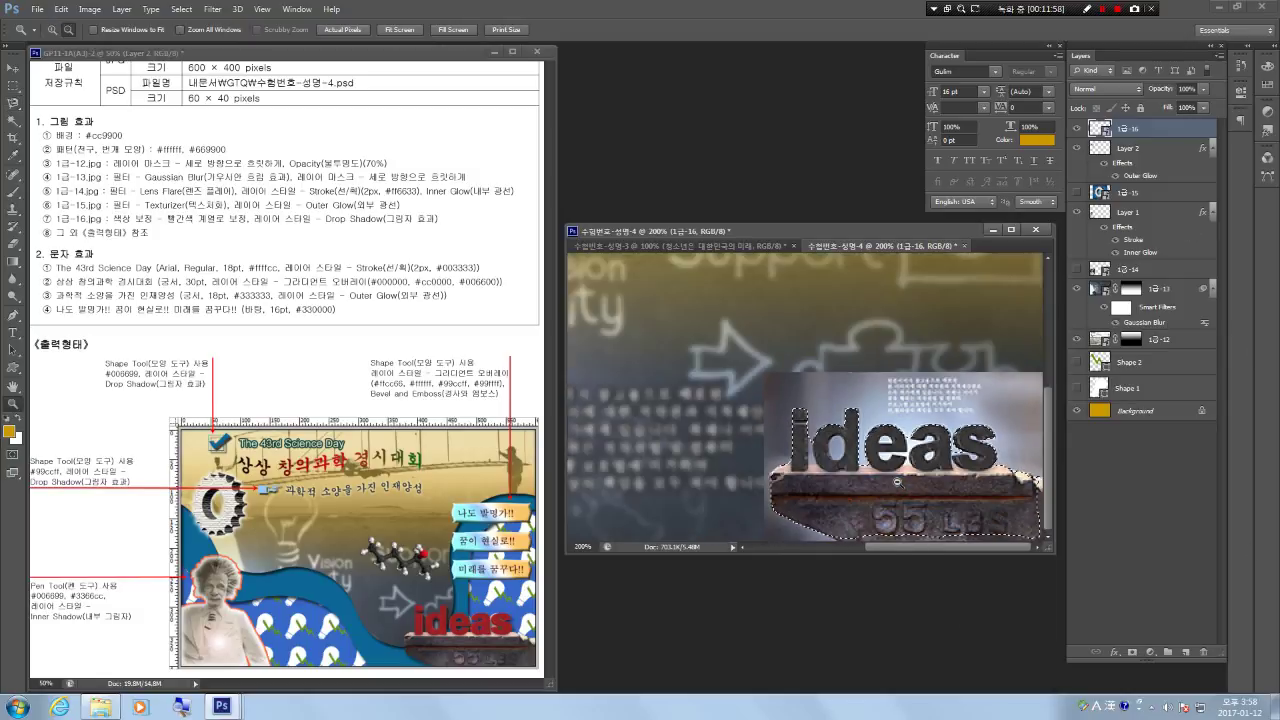
alt+click(897, 482)
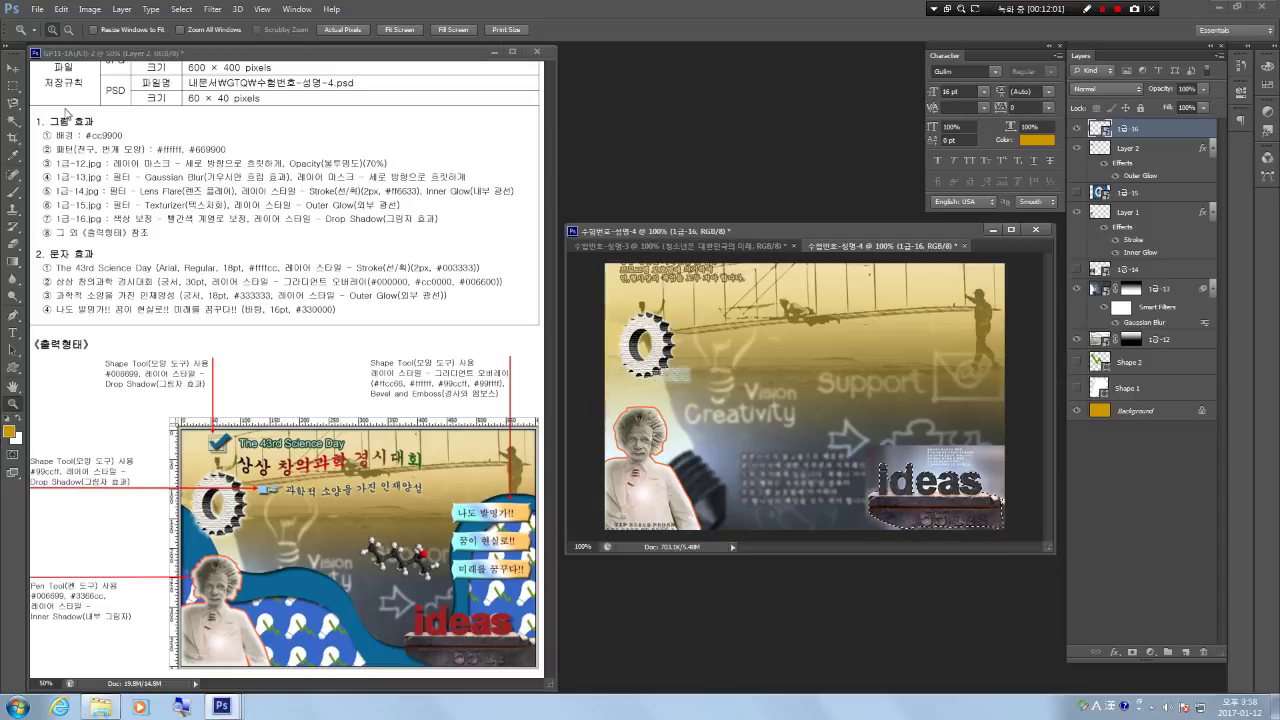
click(13, 103)
click(80, 114)
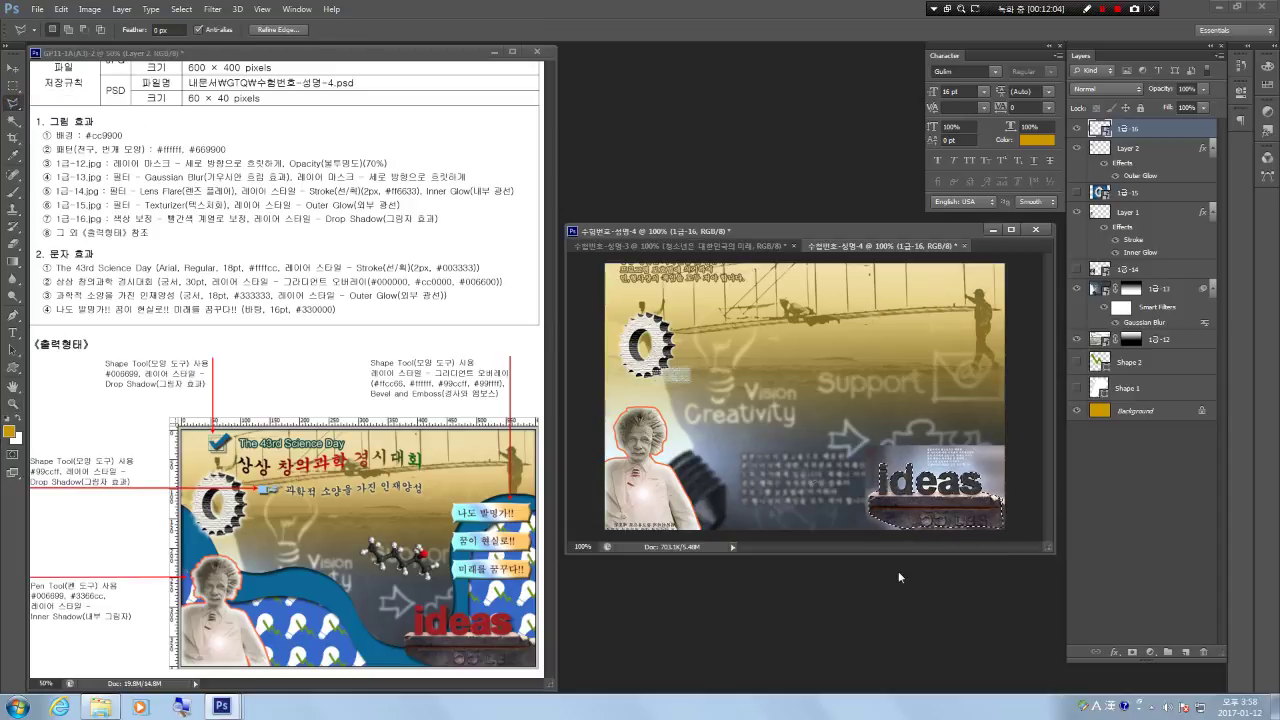
click(902, 532)
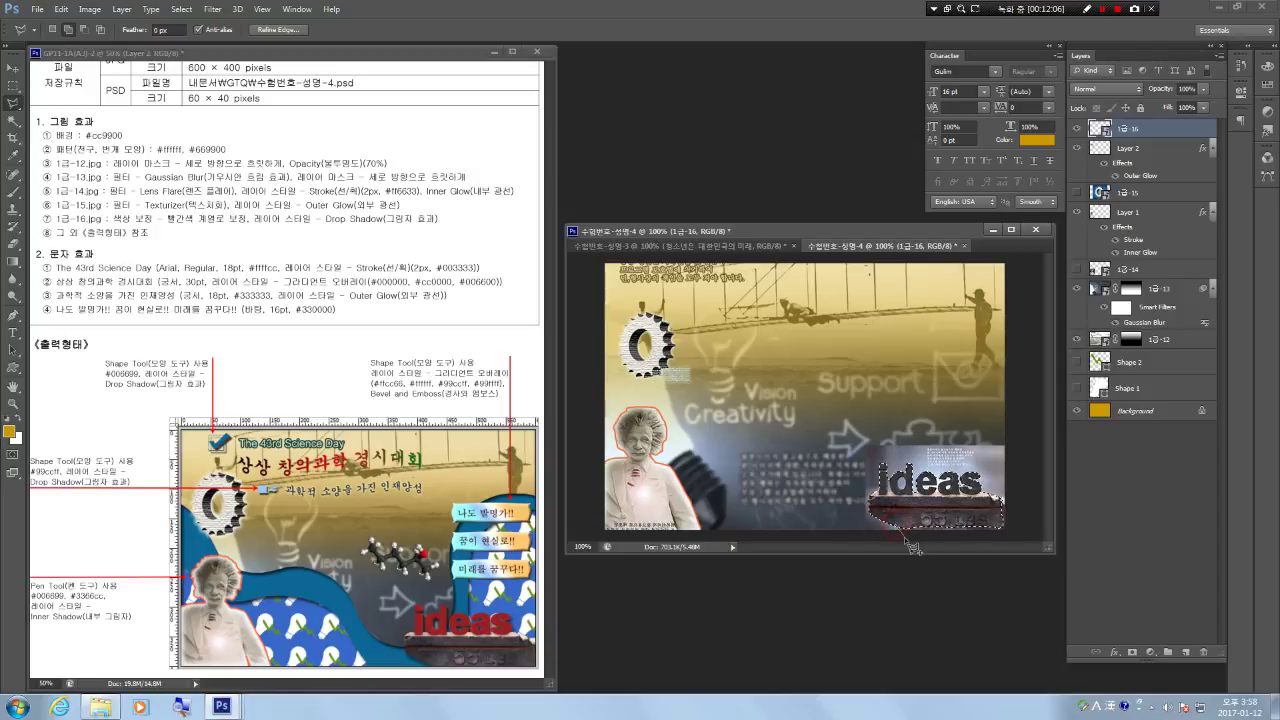
click(1016, 537)
click(1009, 498)
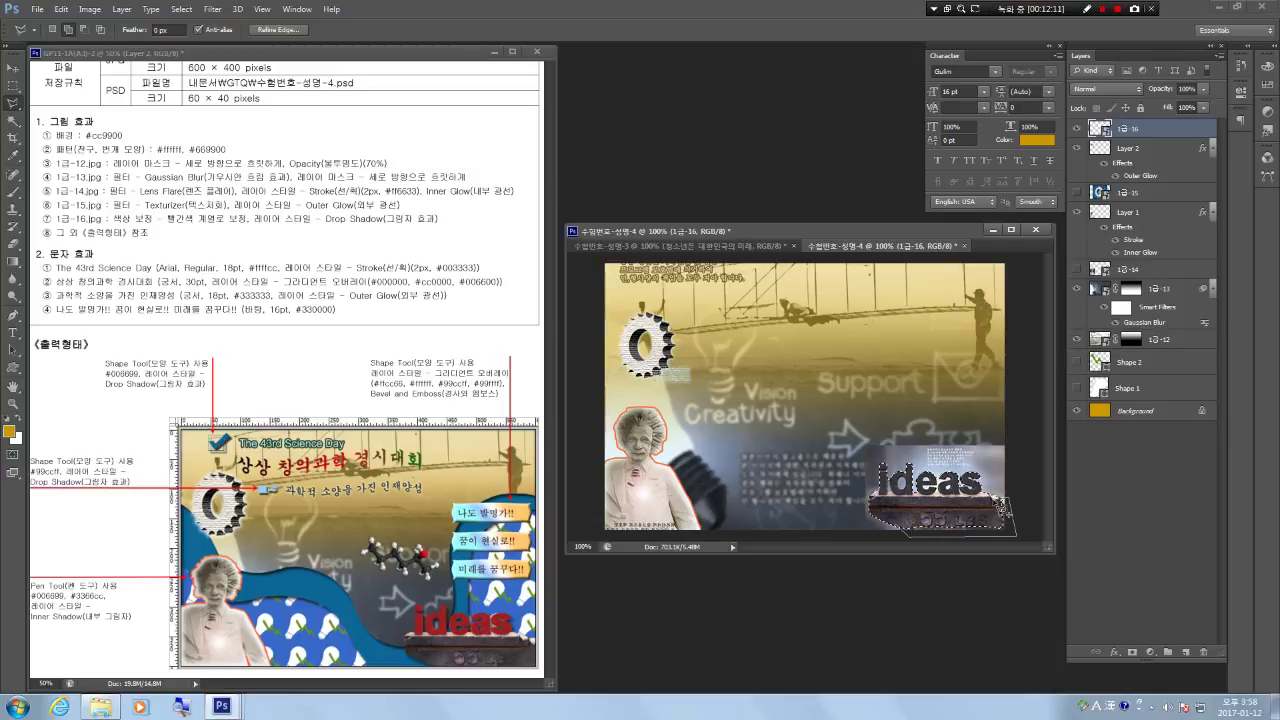
double_click(1003, 505)
Copy the selected lettering and block to a new layer and hide the original 1급-16 layer.
key(ctrl+j)
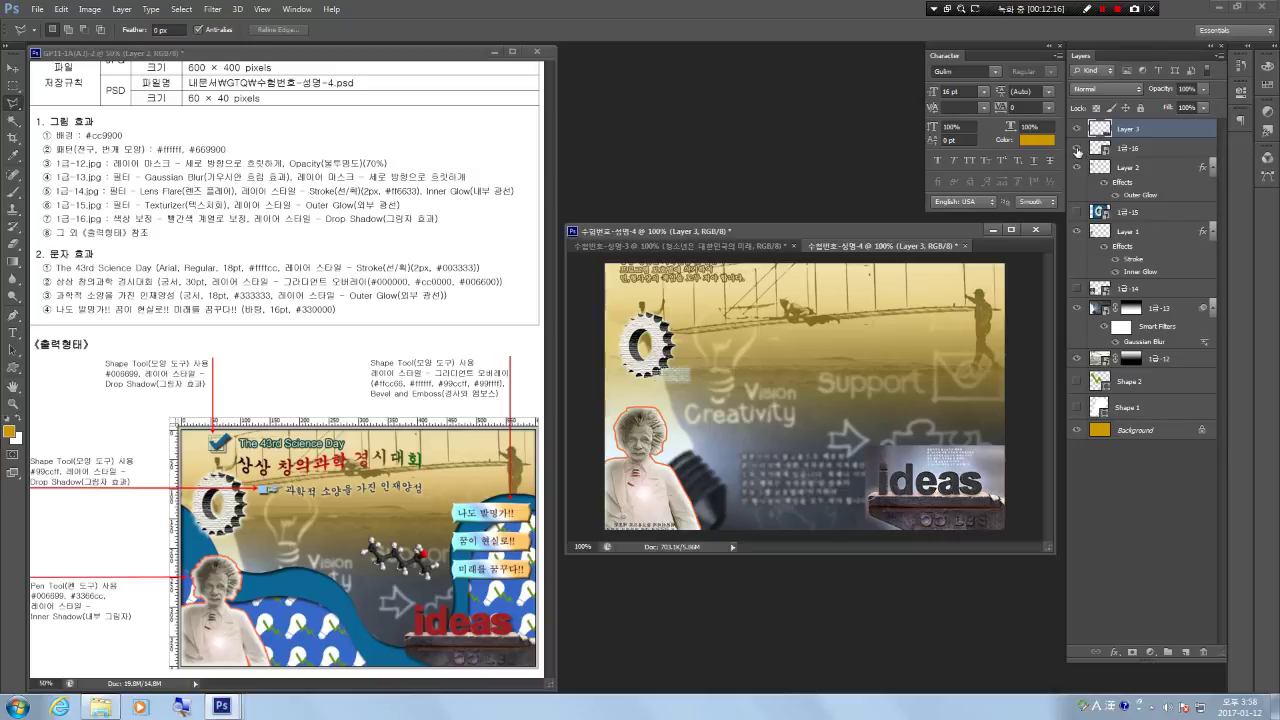
click(1077, 148)
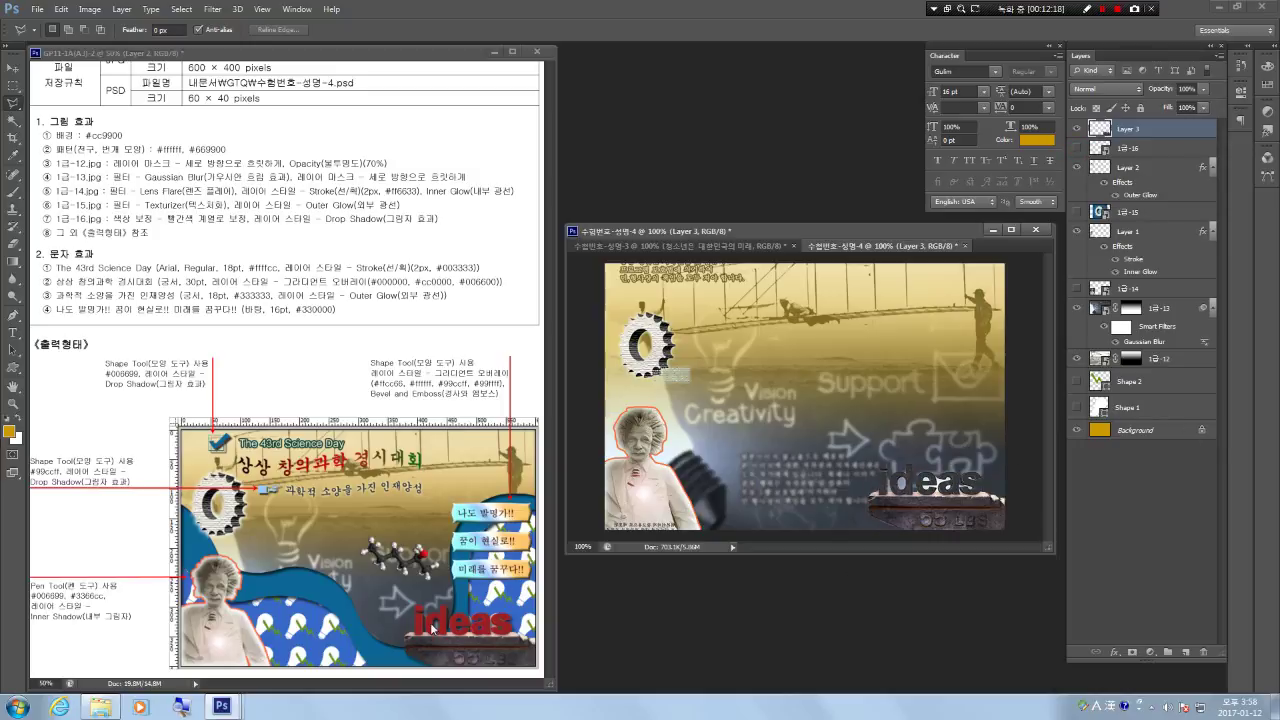
Delete the leftover background in and around the letters s, a and e on the cutout layer, using the Magic Wand.
key(z)
click(942, 490)
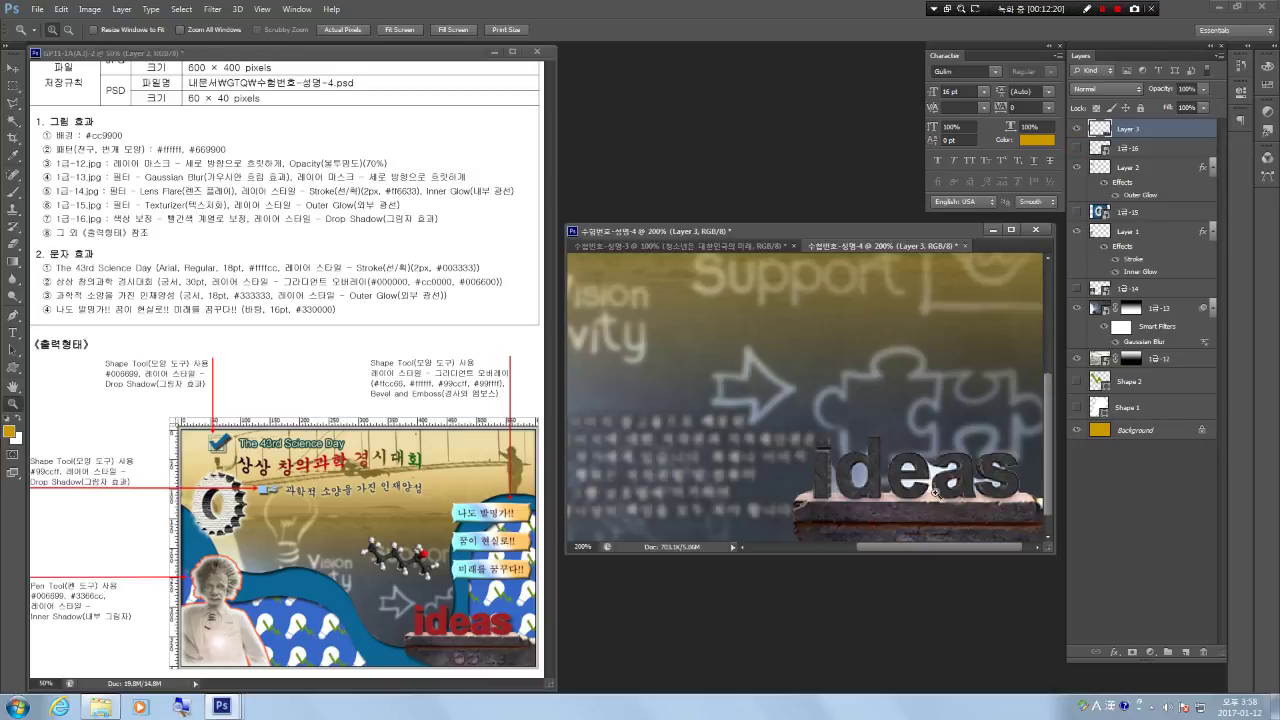
click(915, 476)
drag(1000, 505, 709, 366)
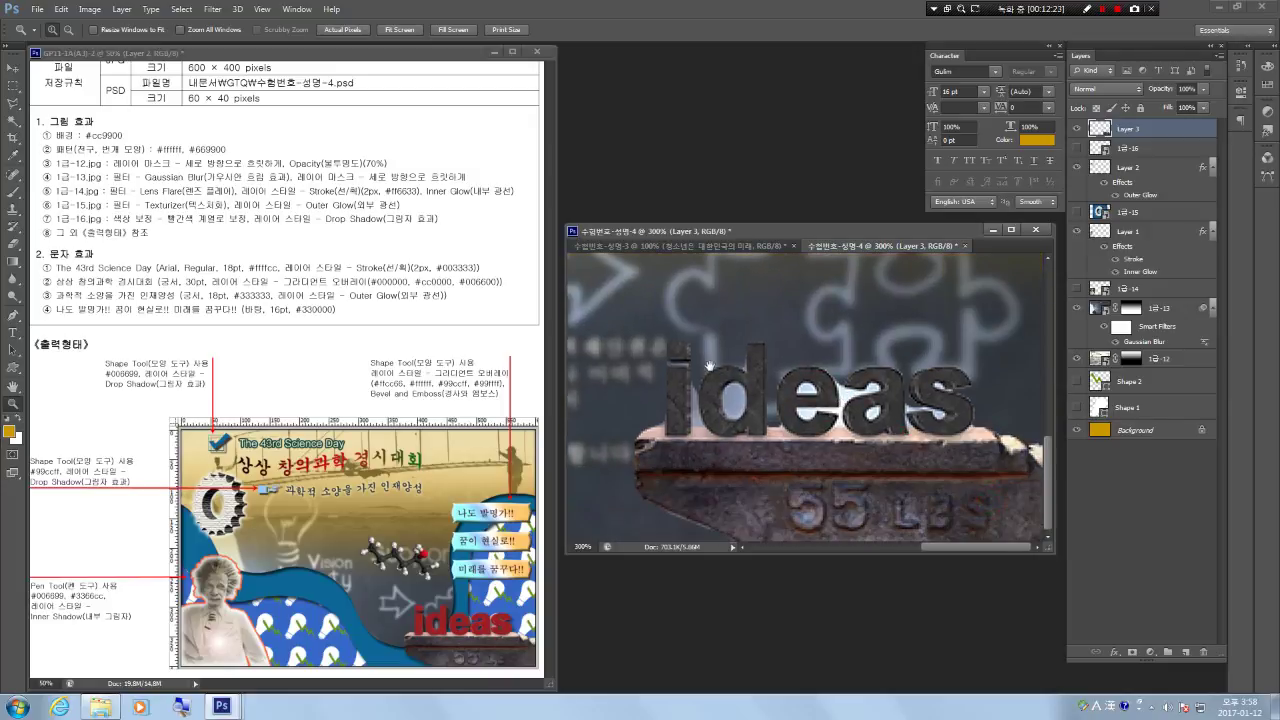
click(13, 121)
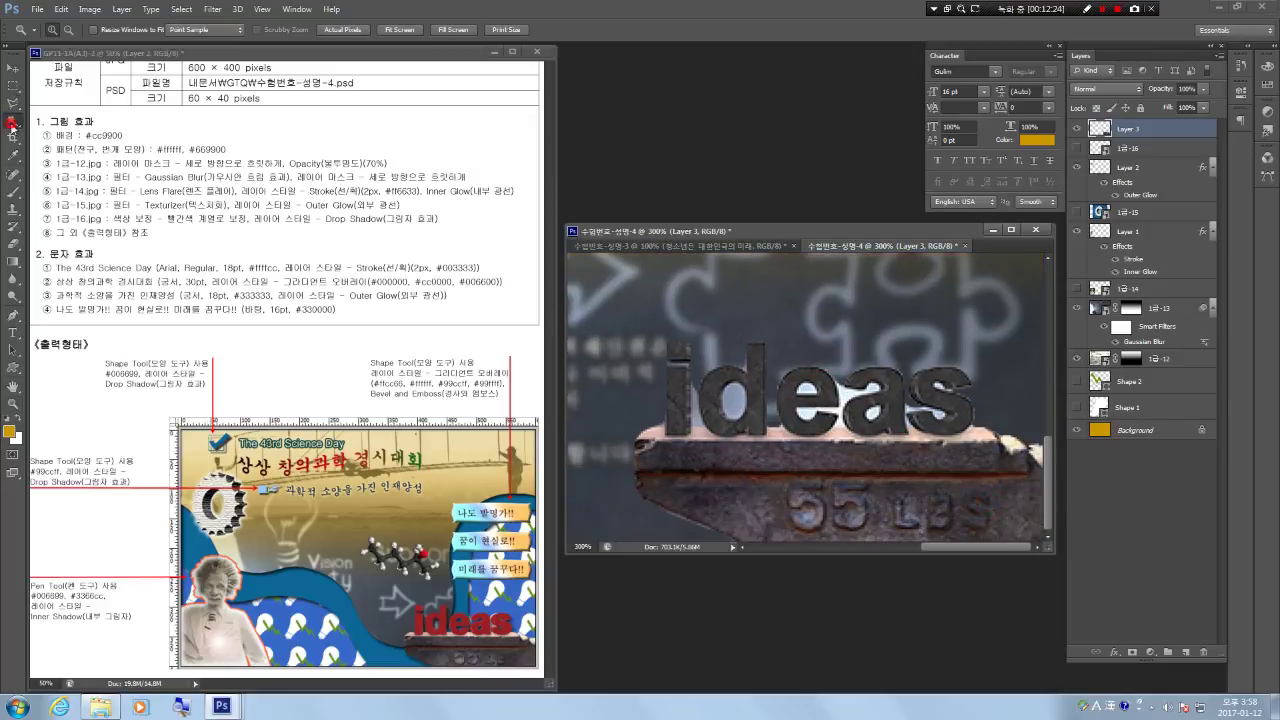
click(940, 417)
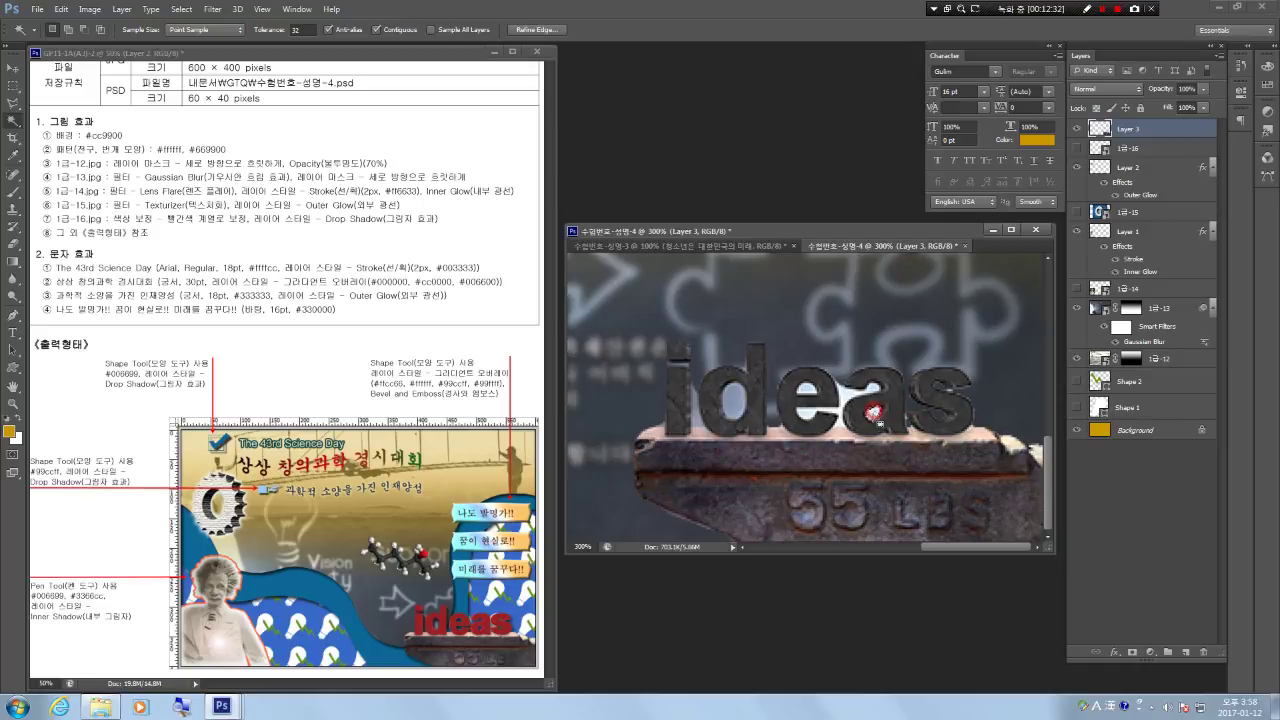
click(871, 392)
click(851, 396)
key(Delete)
click(841, 407)
key(Delete)
click(804, 391)
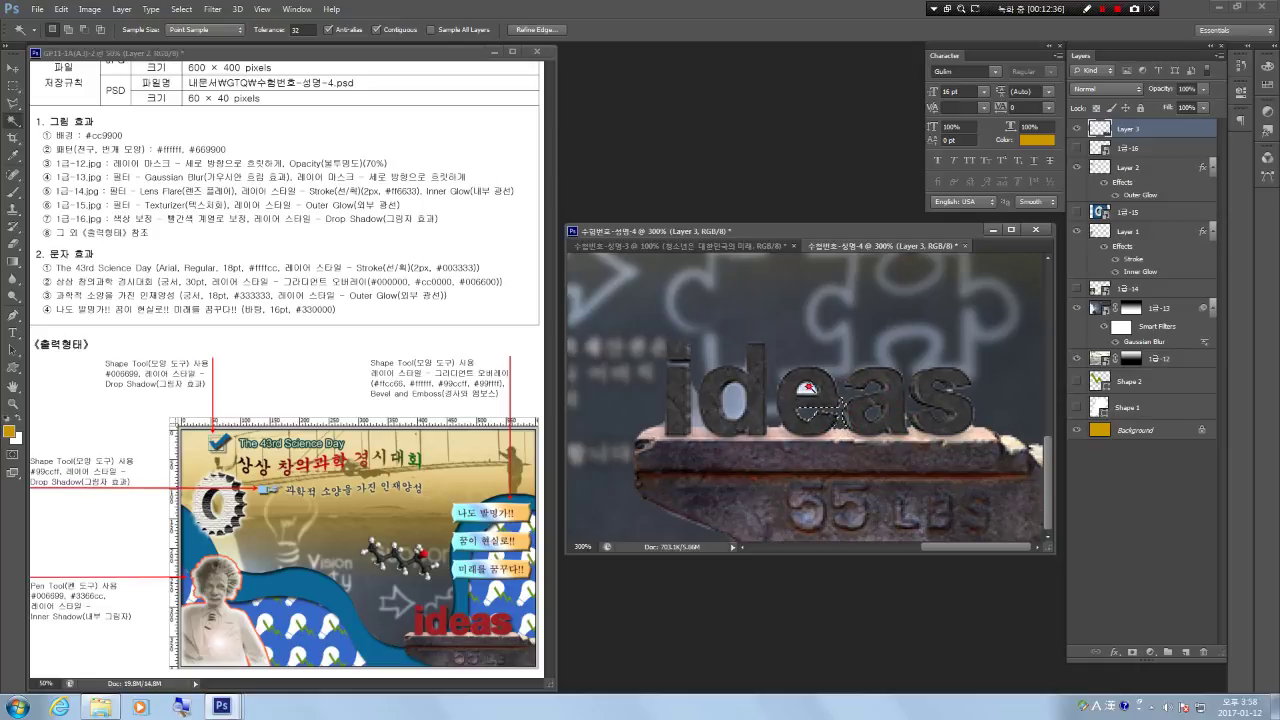
key(Delete)
Delete the leftover background inside the d, between i and d, and below the i's dot with the Magic Wand.
click(736, 406)
key(Delete)
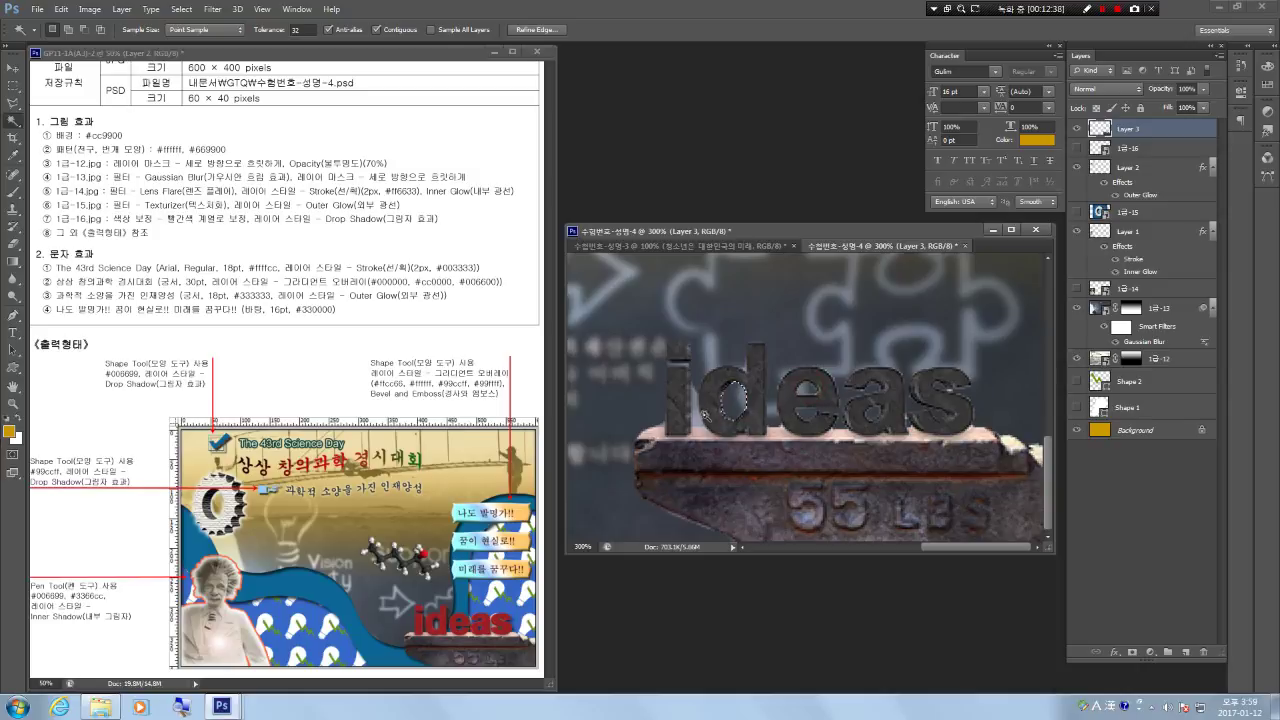
click(699, 420)
key(Delete)
click(684, 364)
key(Delete)
click(658, 427)
key(z)
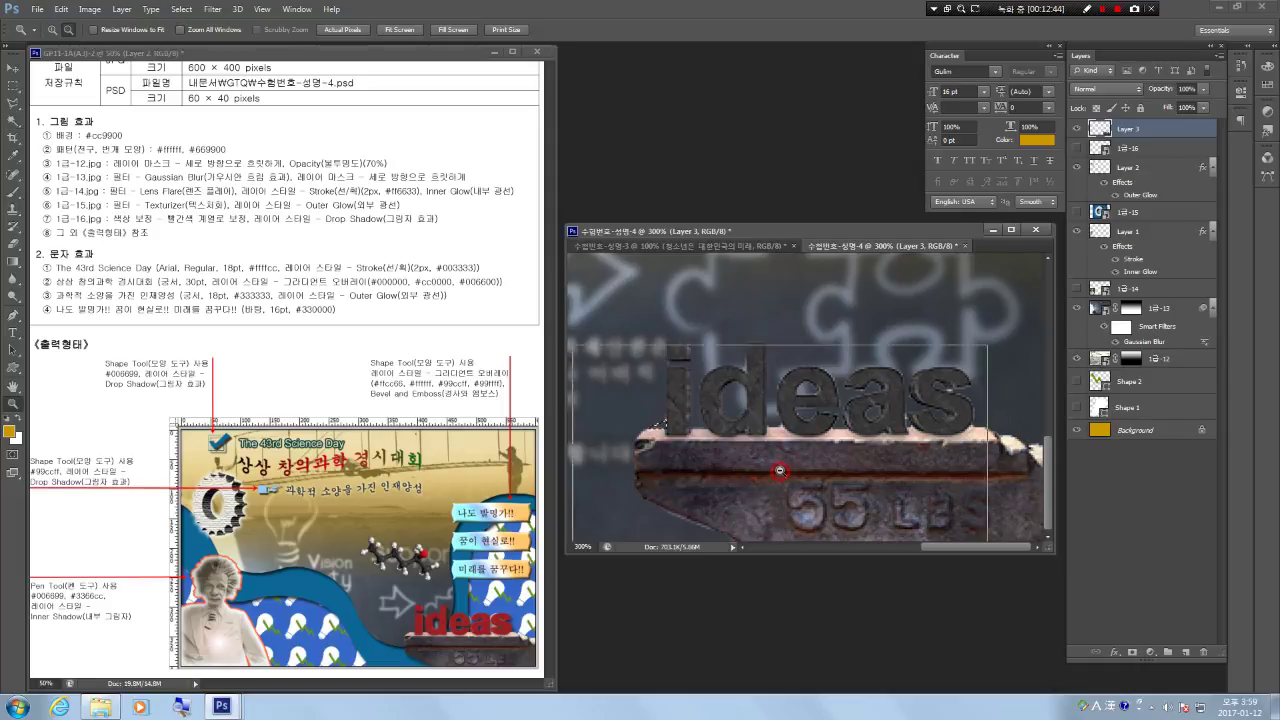
key(ctrl+1)
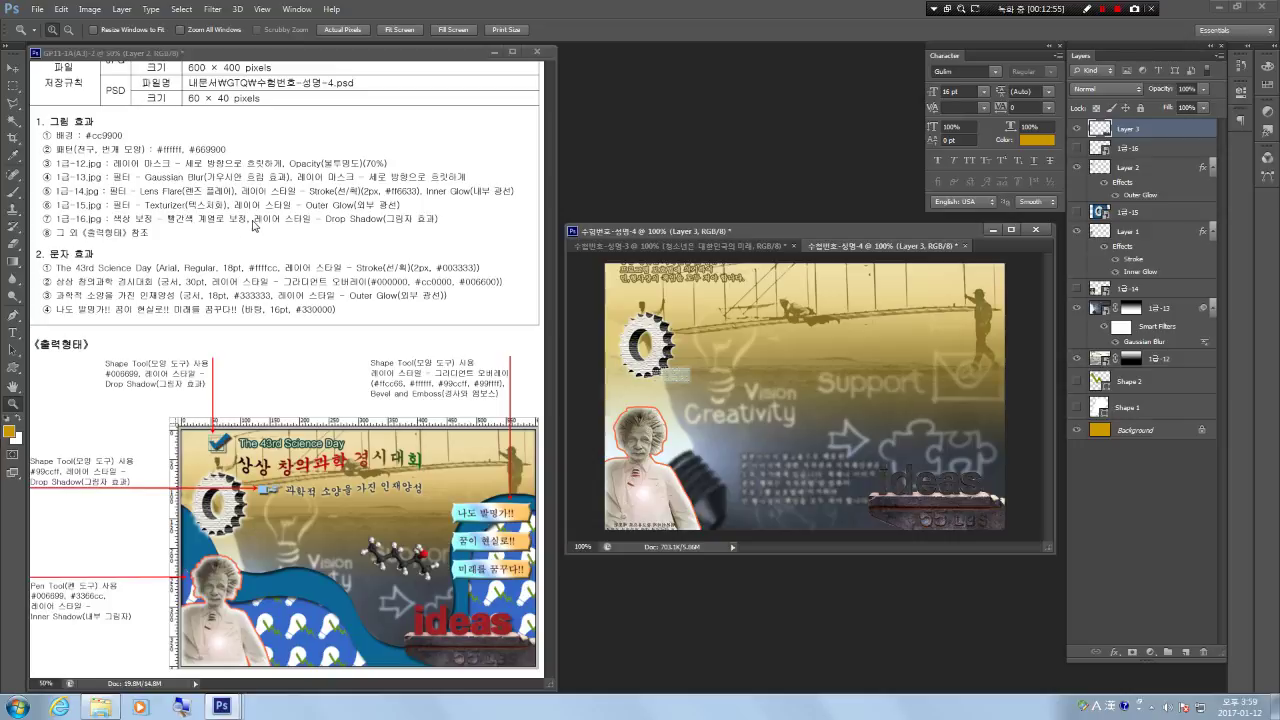
Draw a rectangular selection around the whole word ideas, down to the top of the iron block.
click(944, 496)
click(945, 496)
drag(984, 505, 759, 435)
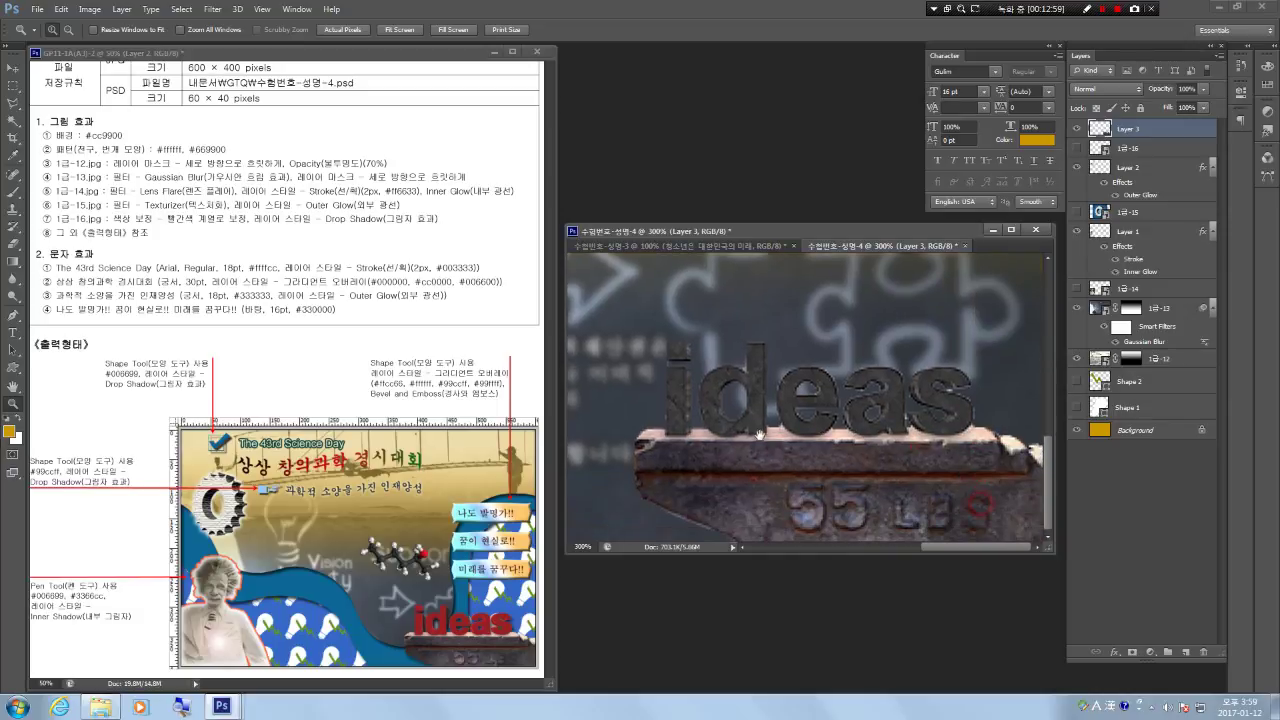
click(11, 86)
drag(650, 331, 980, 436)
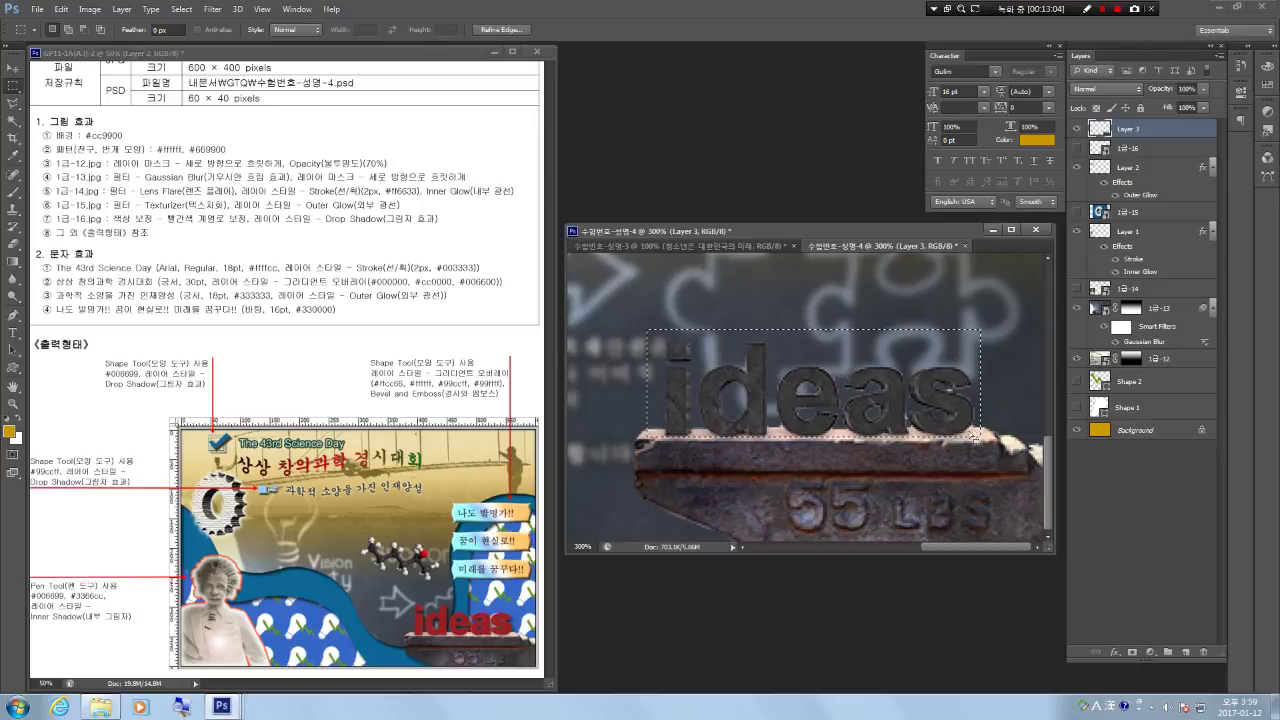
Subtract the block's top surface from the selection with the Magnetic Lasso, following the bottom edges of the letters.
click(20, 110)
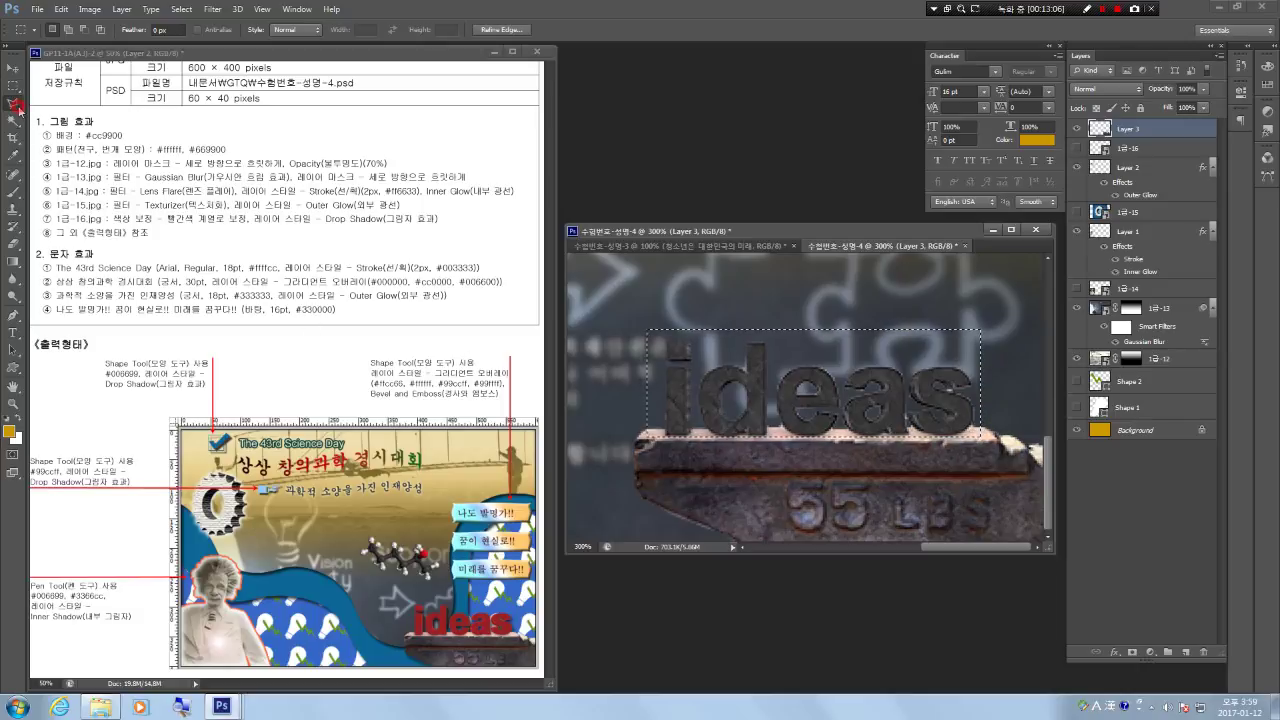
click(72, 128)
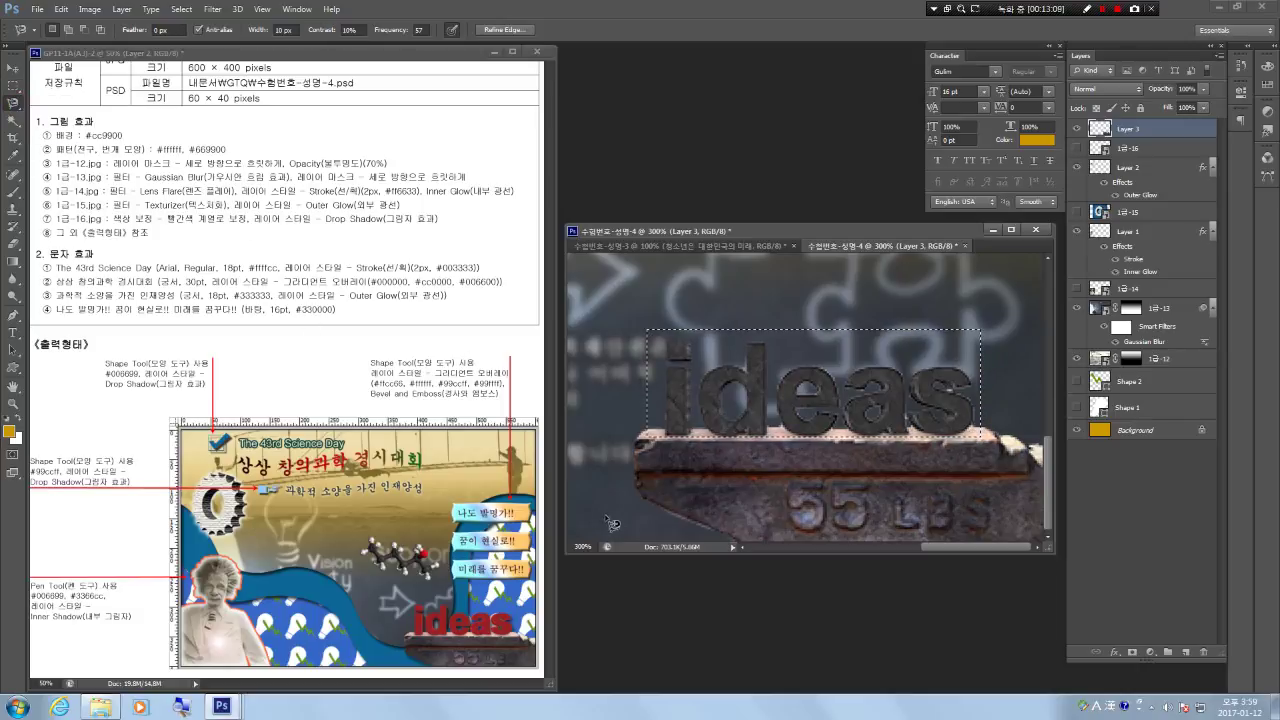
click(645, 432)
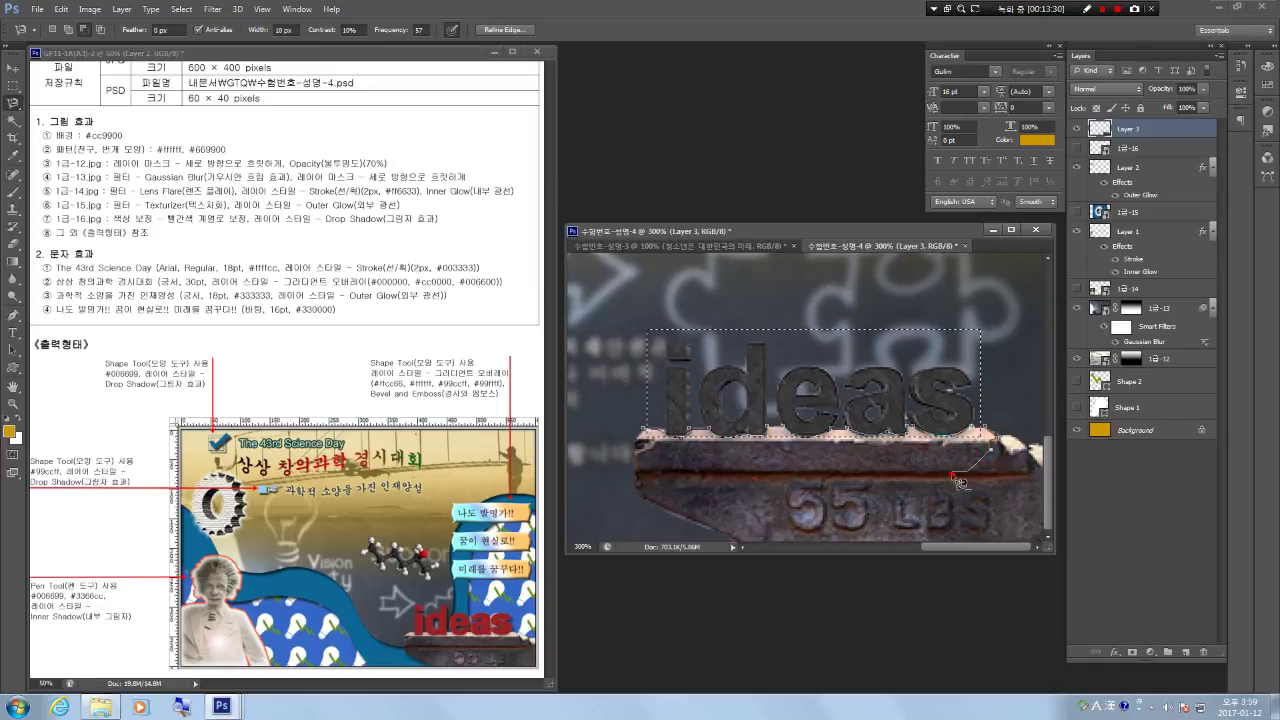
click(751, 495)
click(631, 497)
click(624, 452)
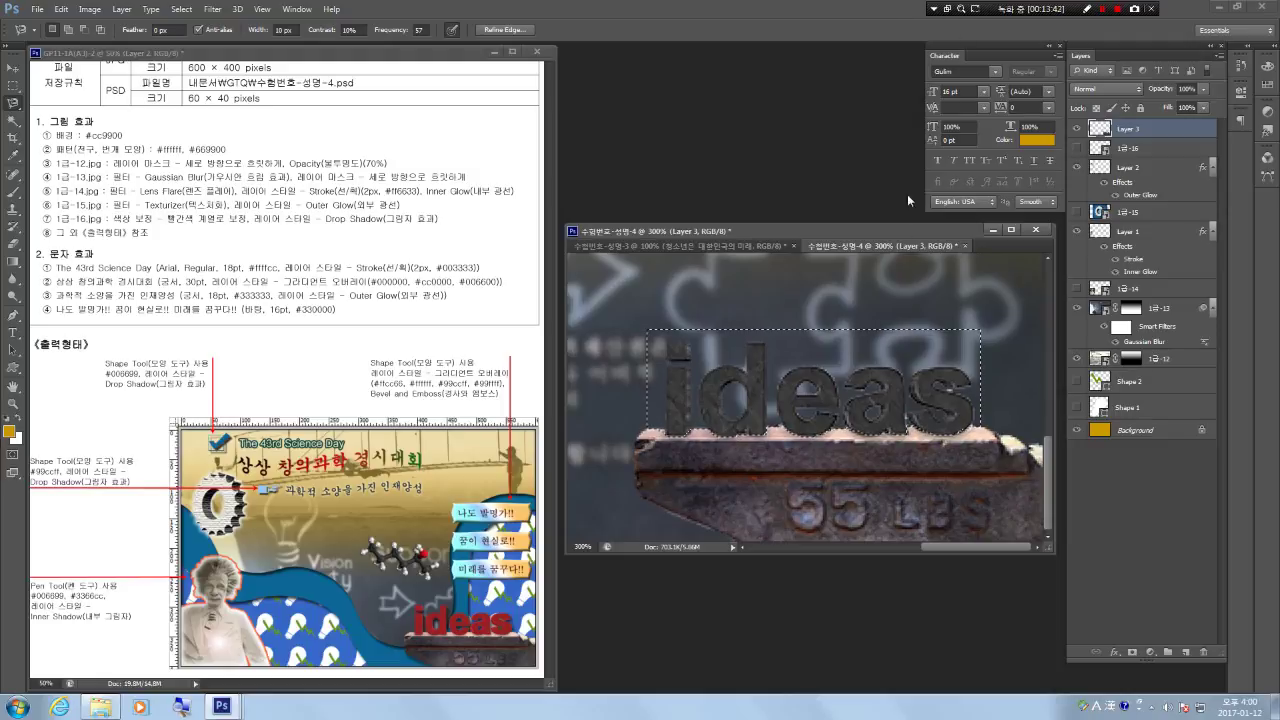
Redden the selected lettering with Color Balance, using red +100 for midtones, more red for shadows and +42 for highlights, and deselect.
key(ctrl+b)
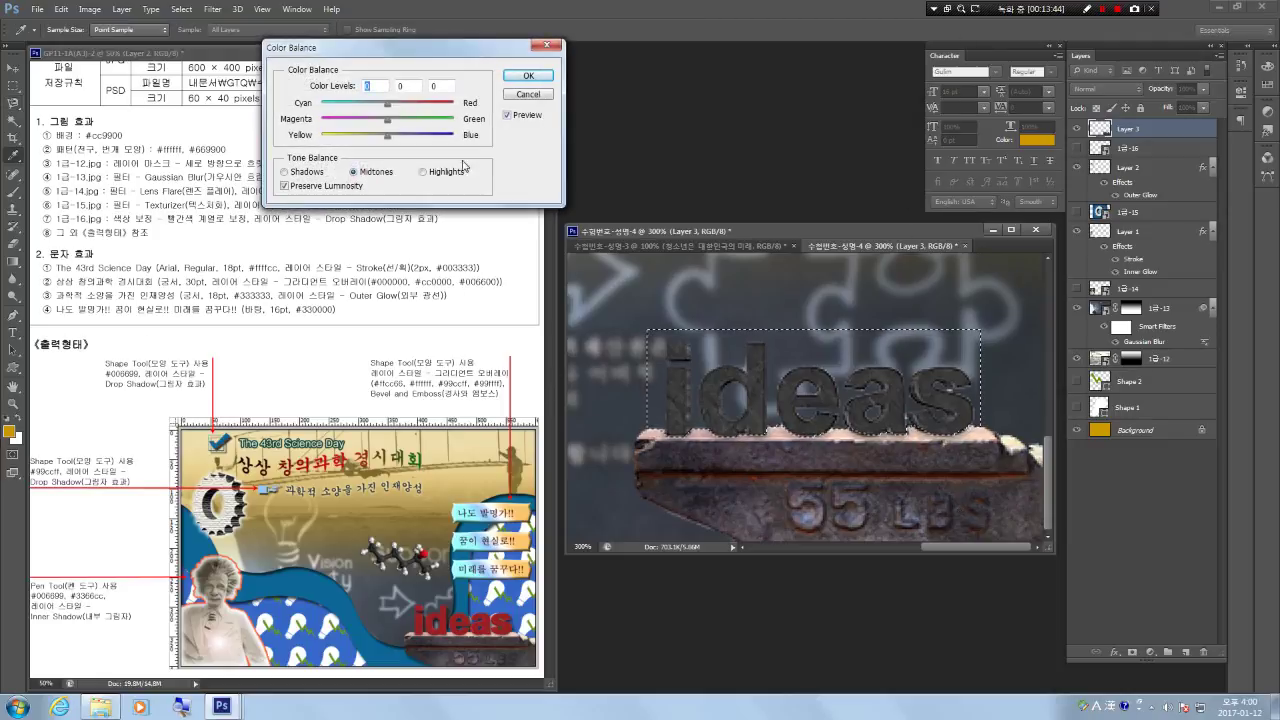
drag(388, 104, 478, 127)
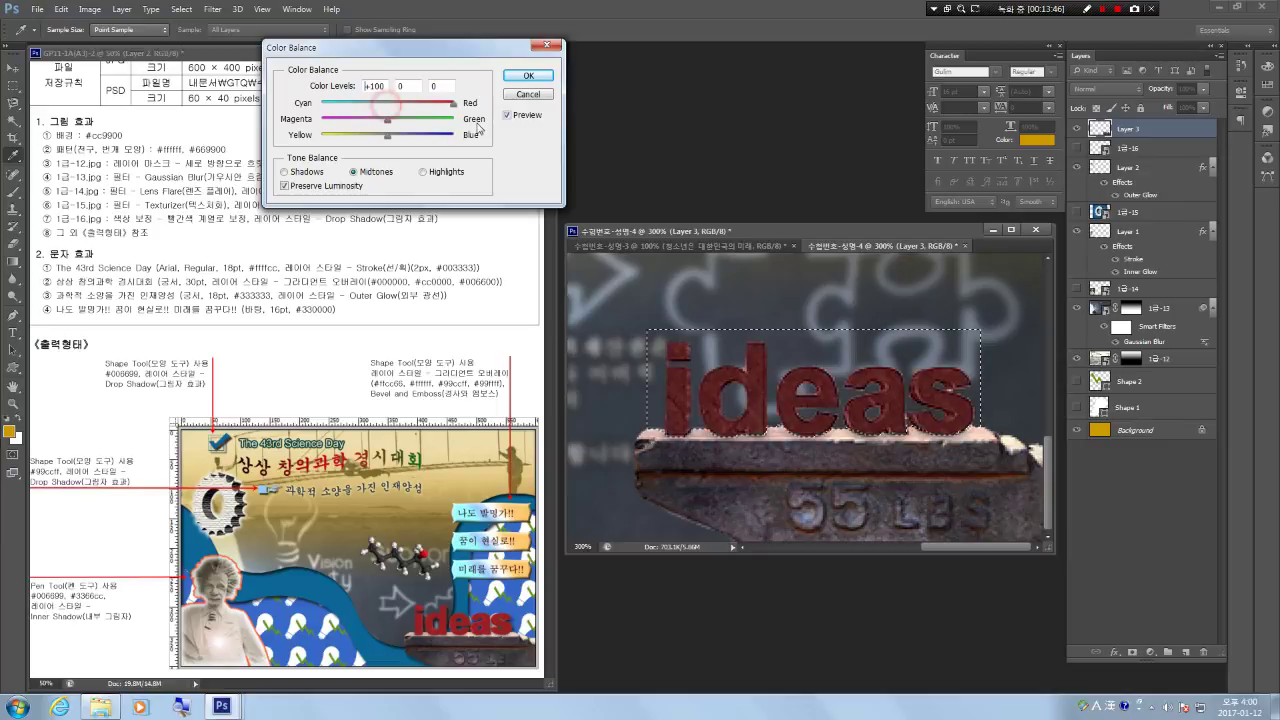
click(285, 172)
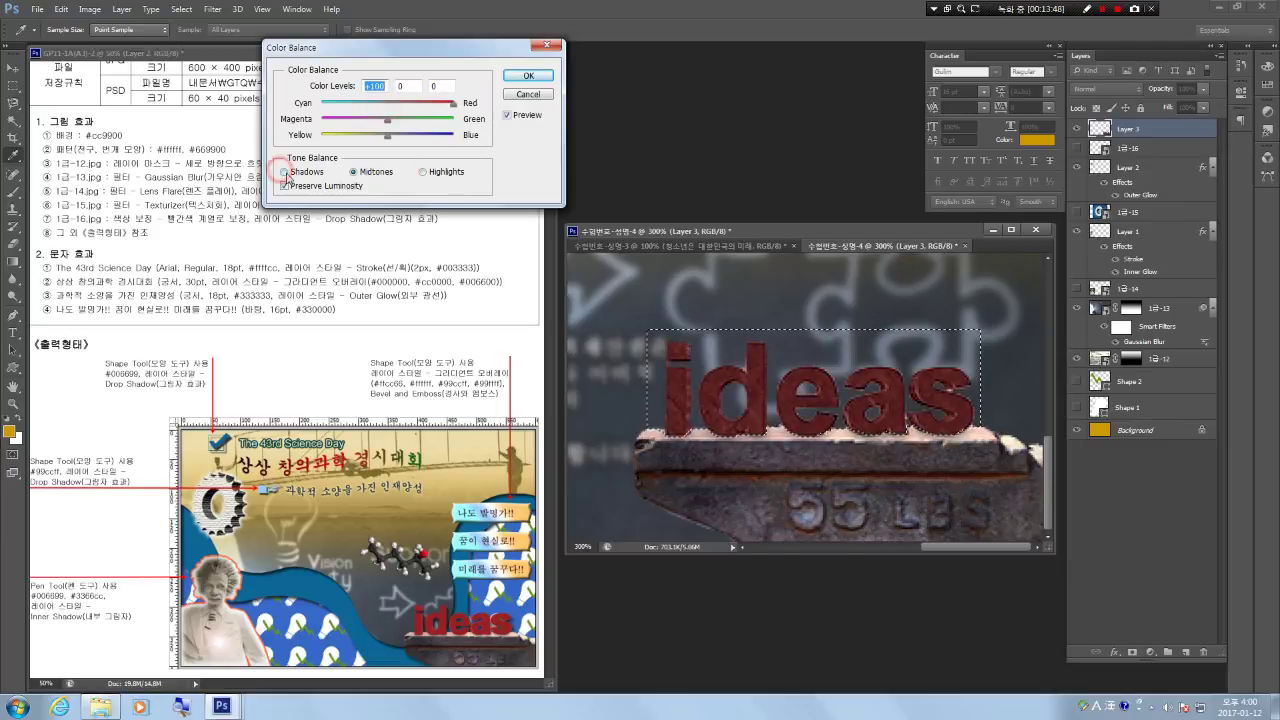
mouse_move(388, 104)
mouse_down()
mouse_move(448, 106)
mouse_move(416, 107)
mouse_up()
click(423, 173)
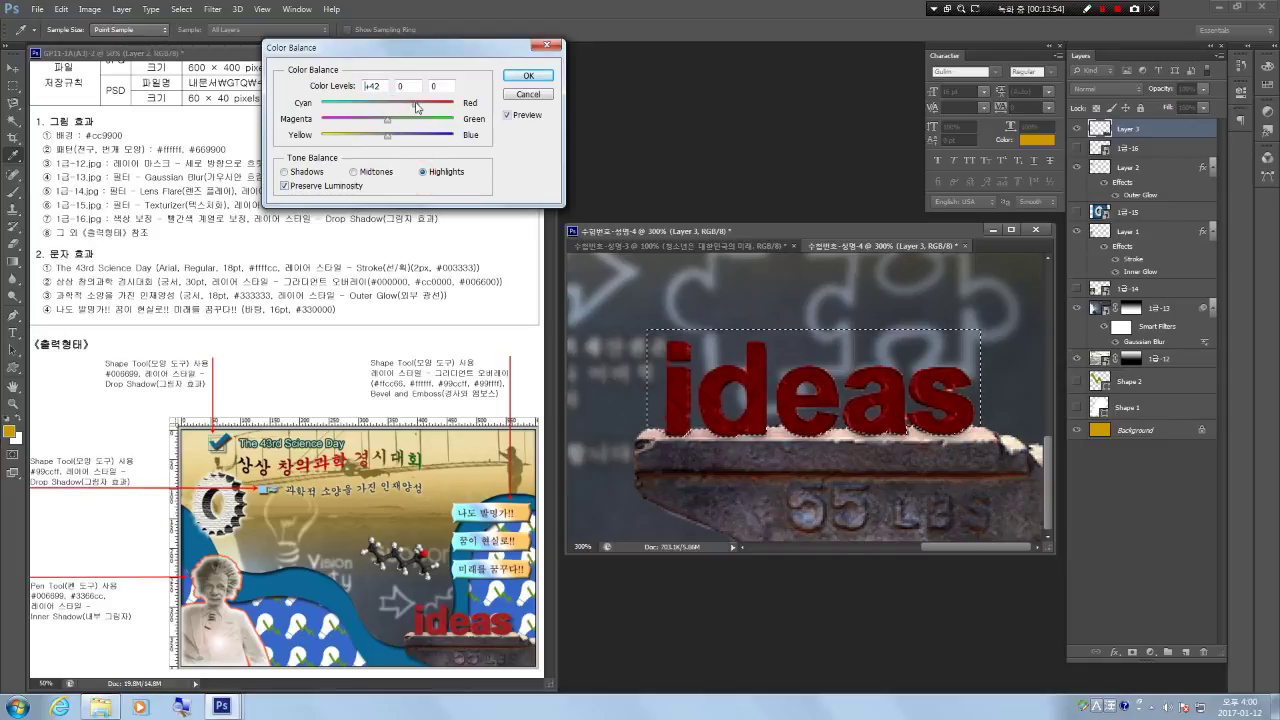
click(528, 76)
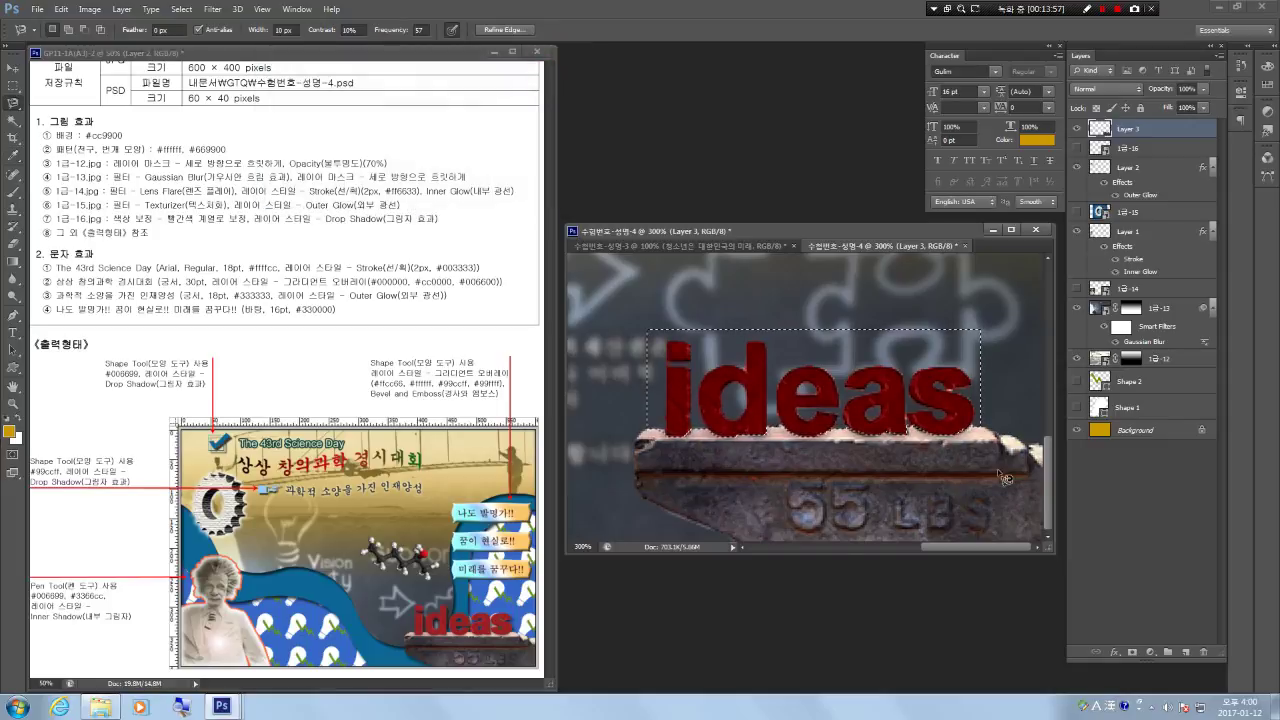
key(ctrl+d)
Add a Drop Shadow layer style with the default settings to the ideas cutout layer.
key(z)
alt+click(819, 460)
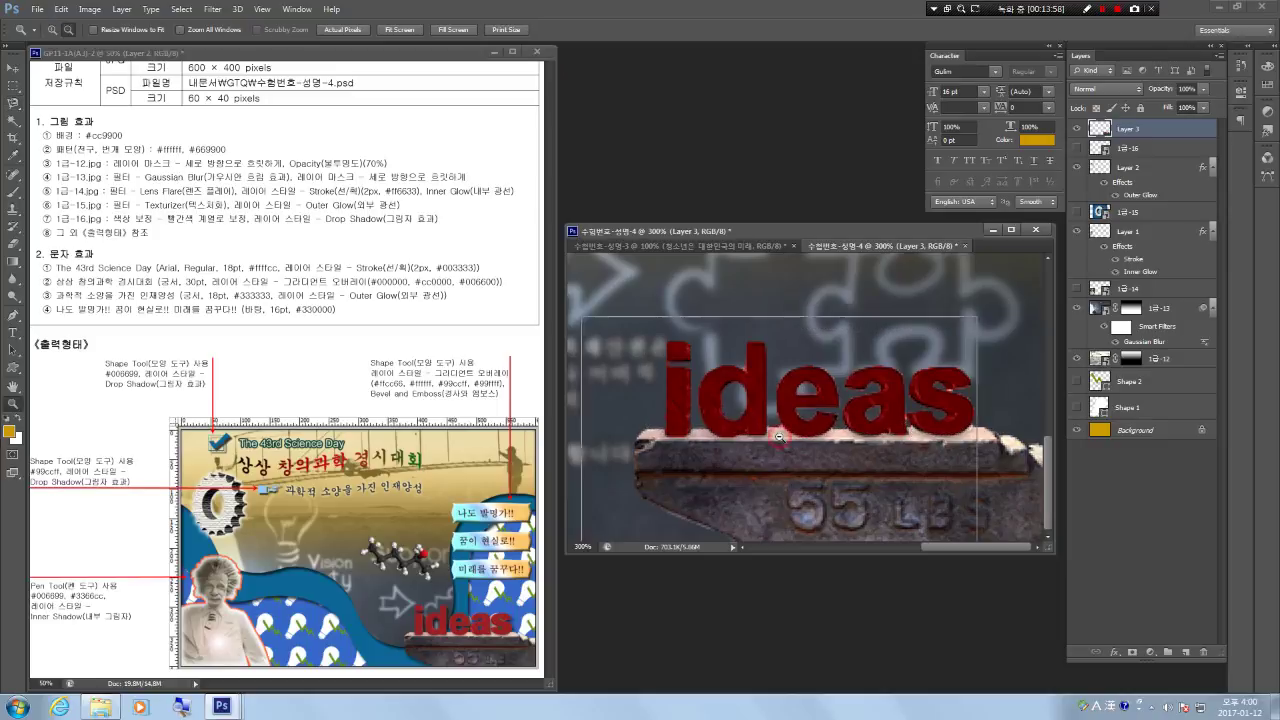
alt+click(780, 432)
alt+click(780, 432)
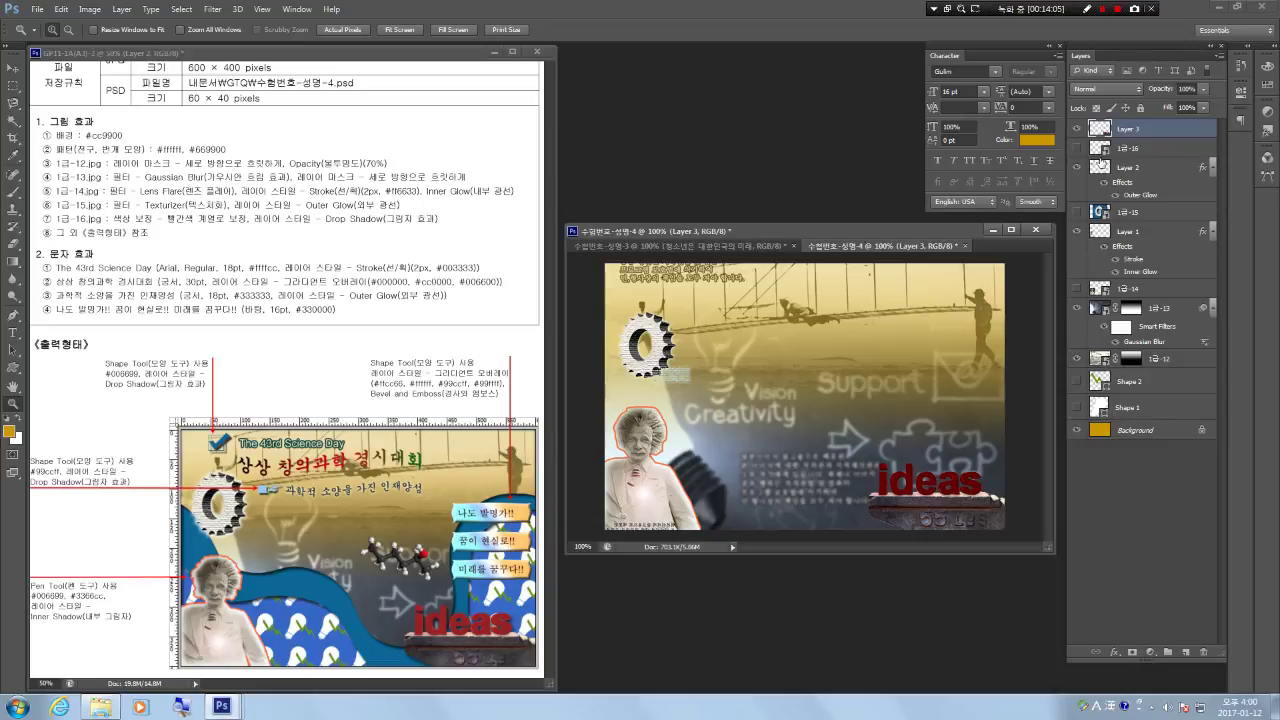
right_click(1149, 129)
click(1155, 142)
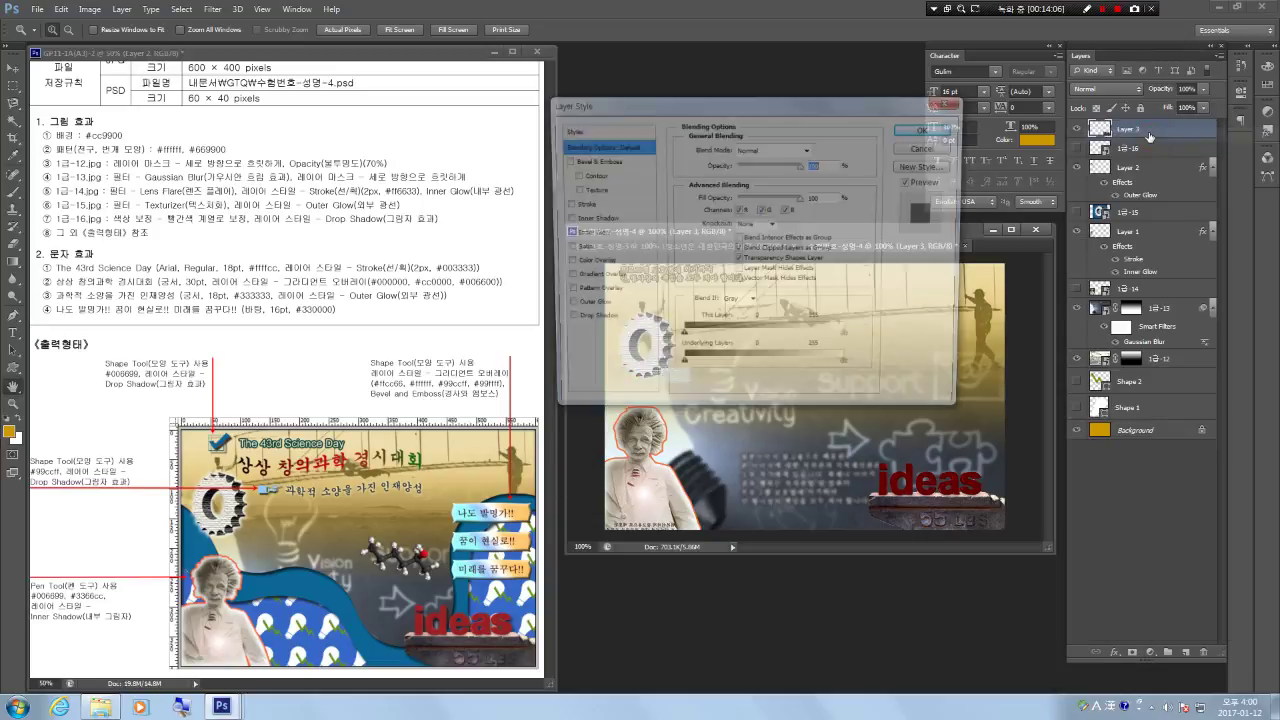
click(599, 322)
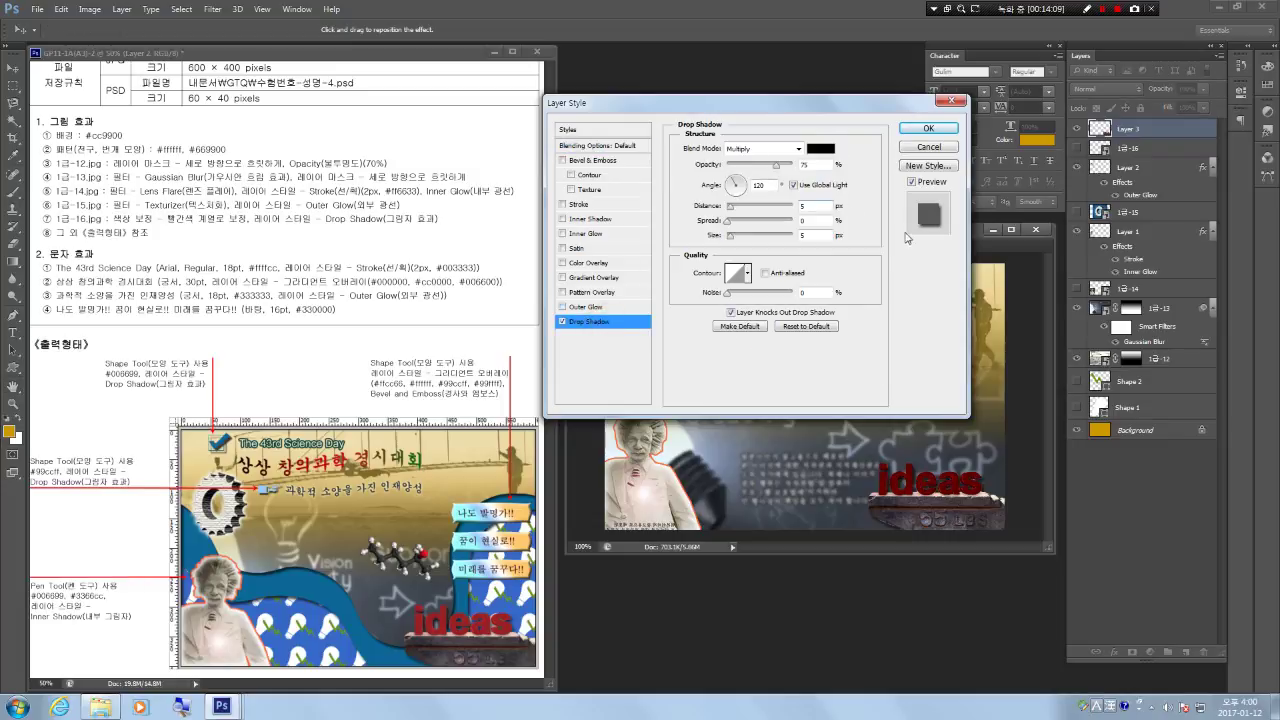
click(941, 133)
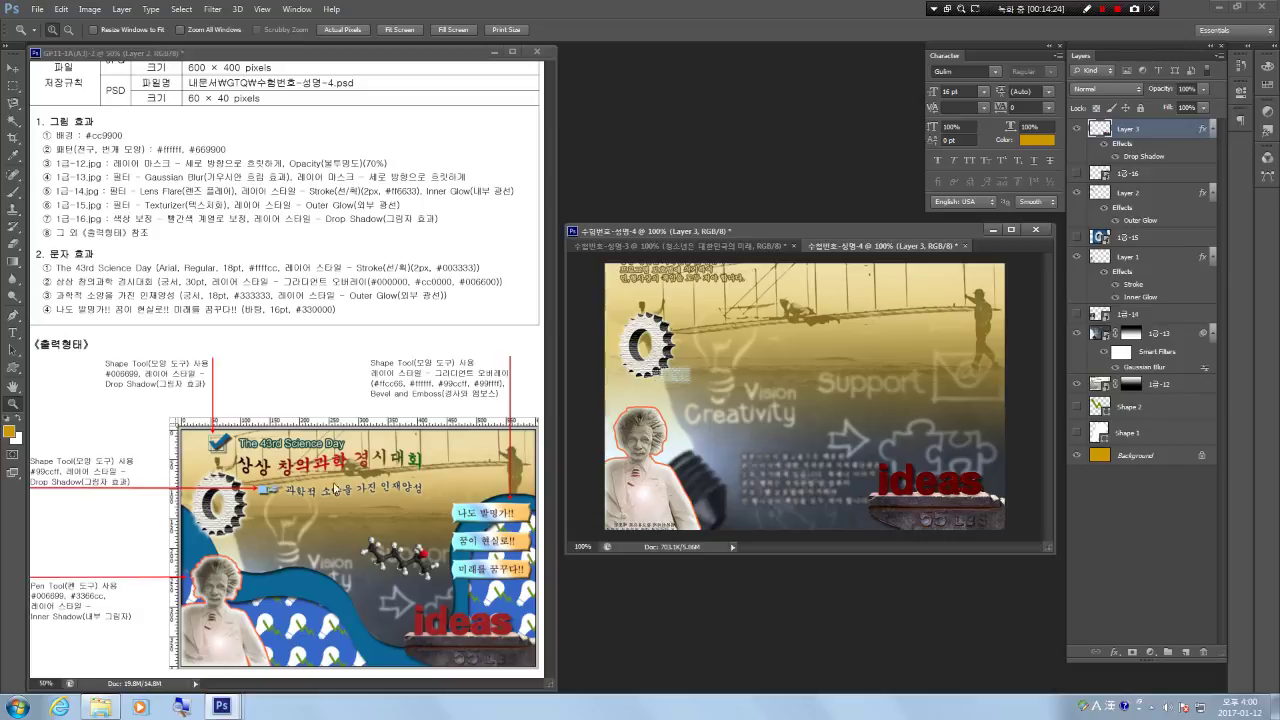
Place the 1급-17 molecule image from the source folder into the poster document.
click(100, 706)
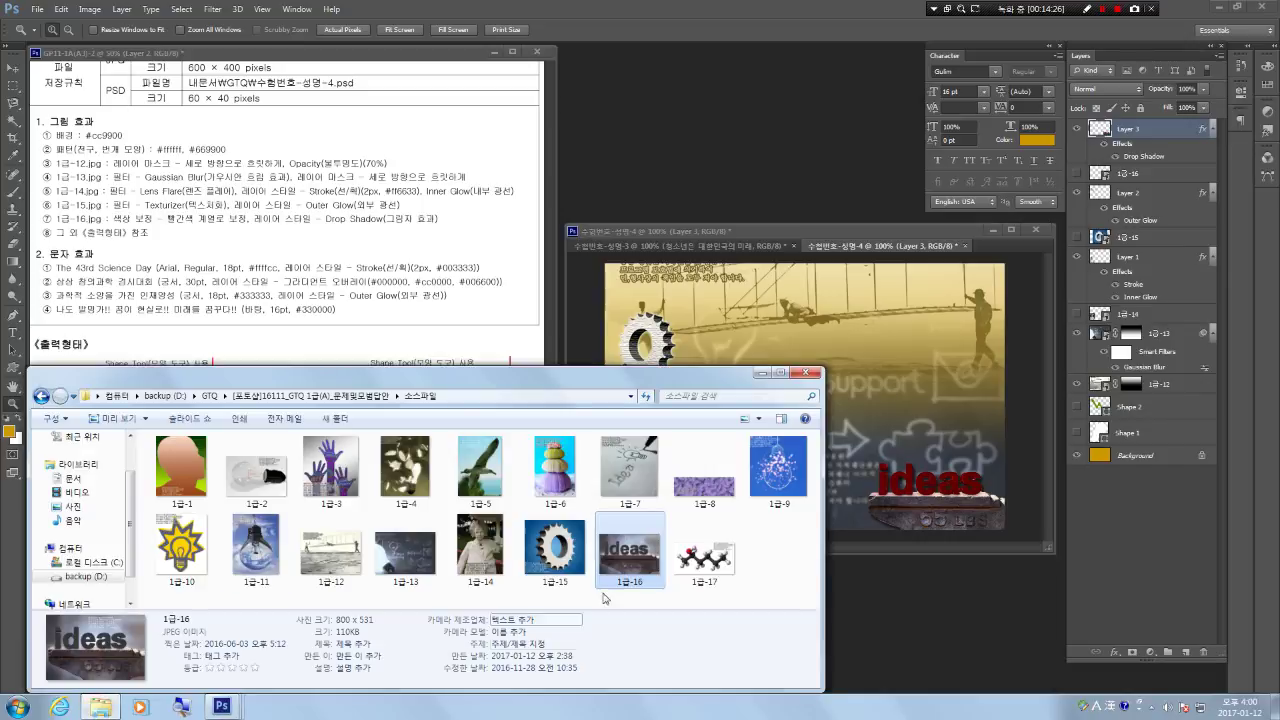
click(719, 547)
drag(719, 547, 887, 413)
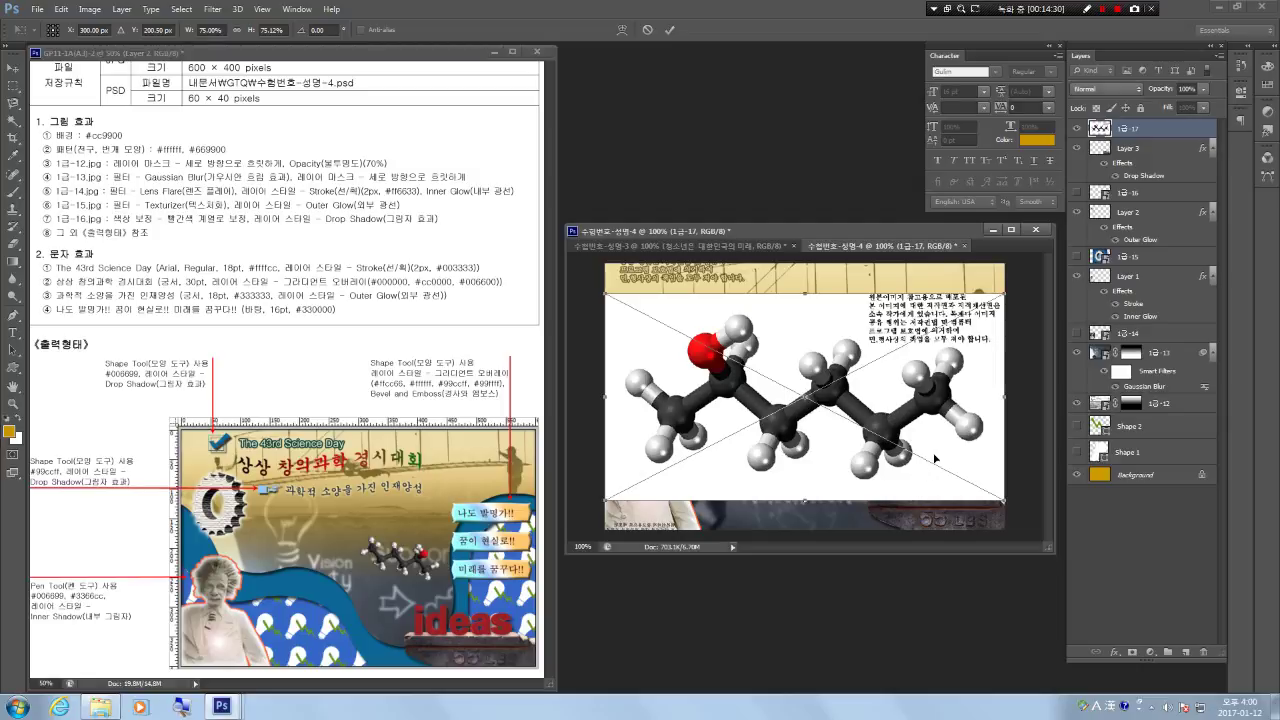
key(Return)
key(z)
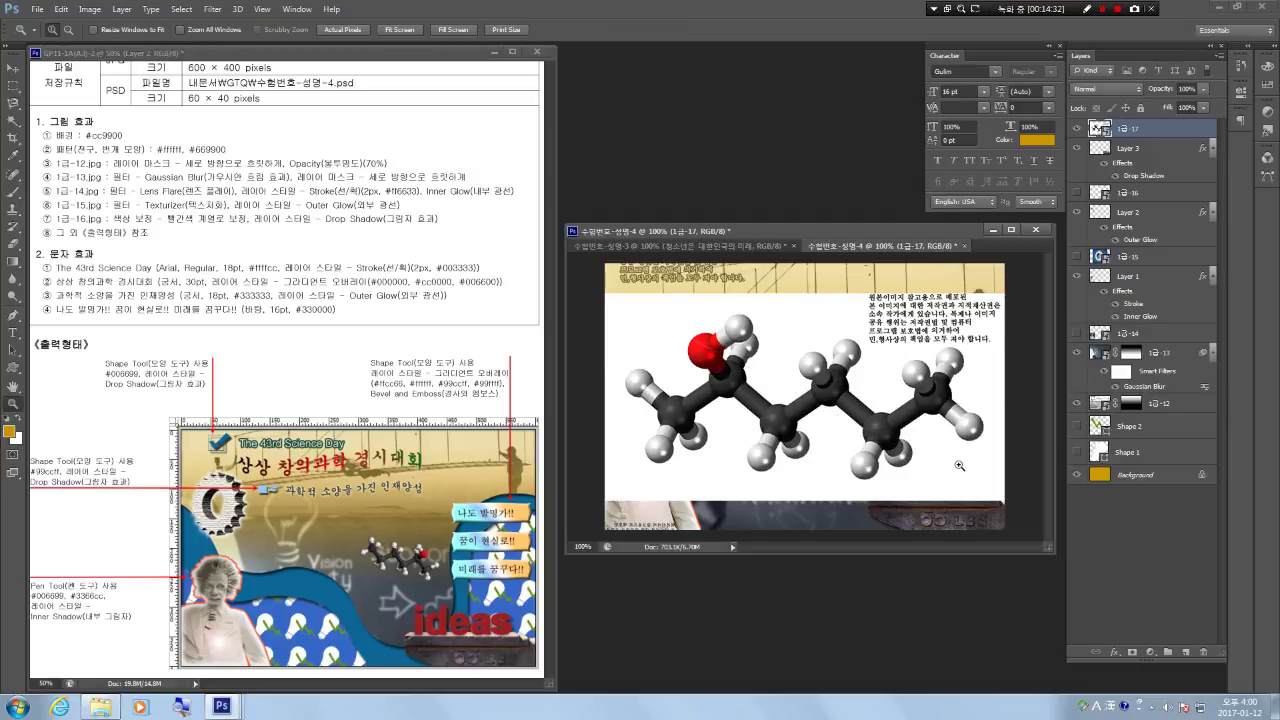
Select the white background around the molecule with the Magic Wand, using a tolerance of 20.
key(w)
click(955, 467)
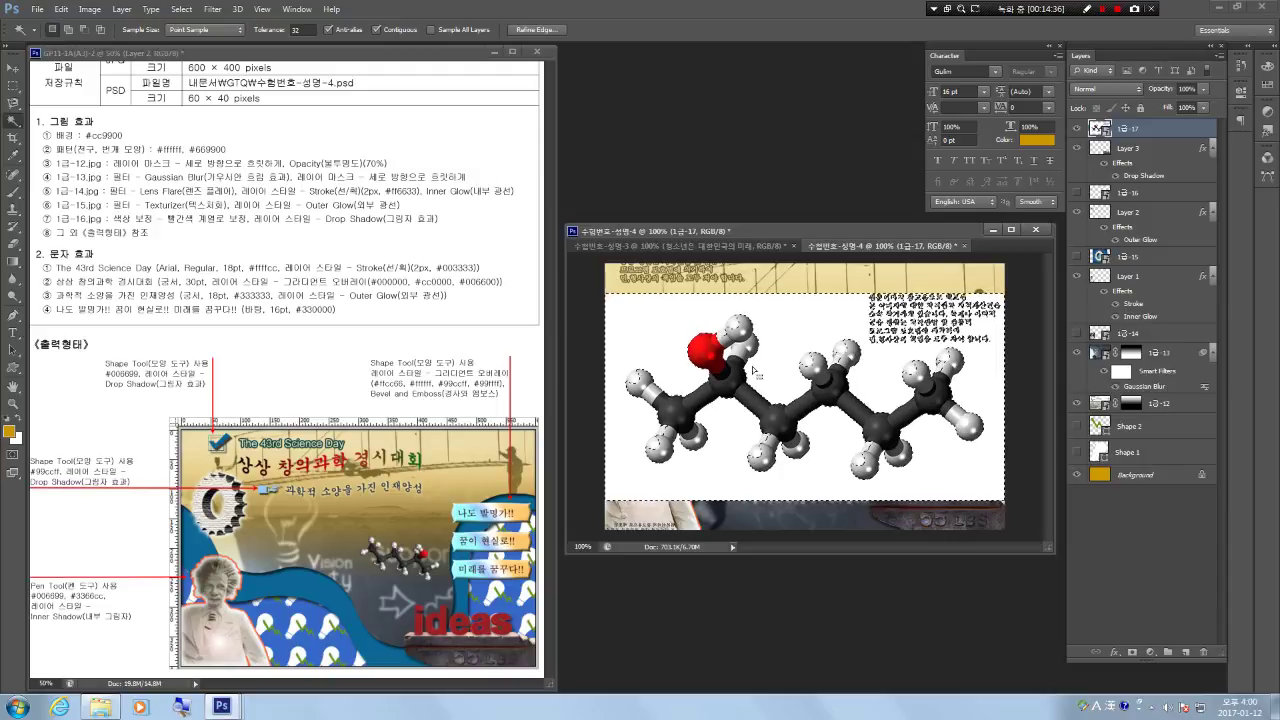
key(Return)
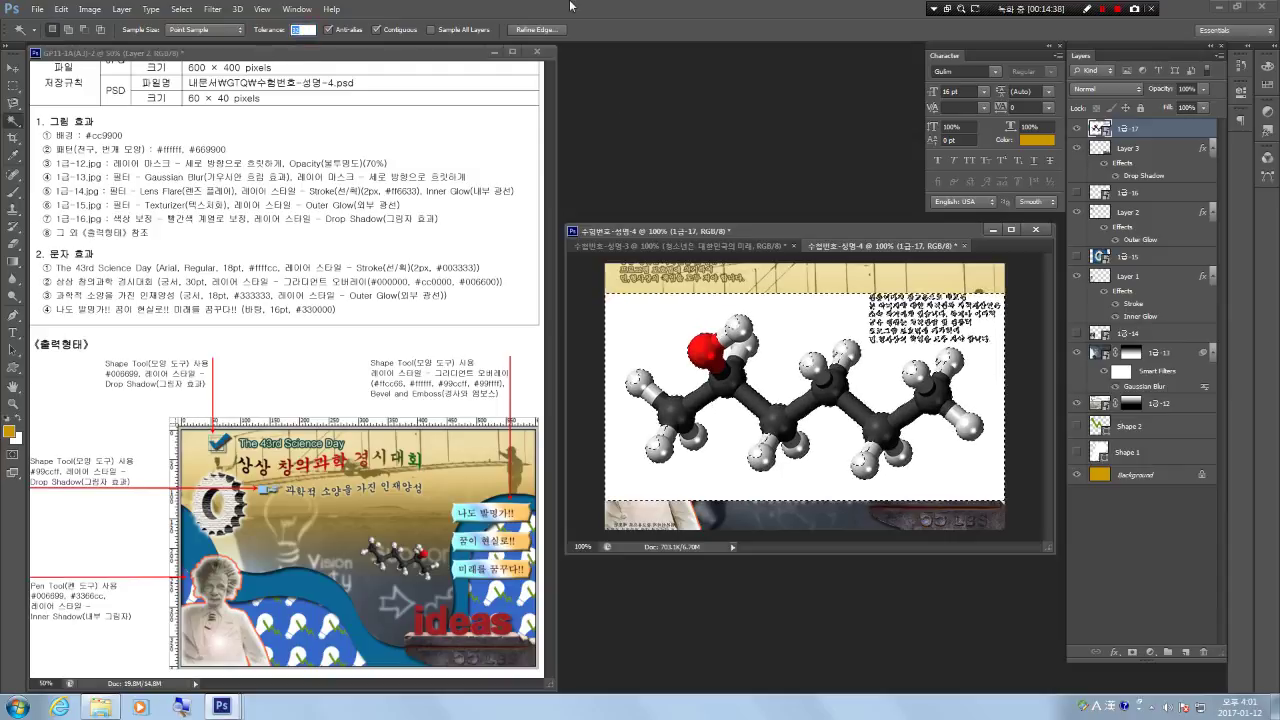
text(20)
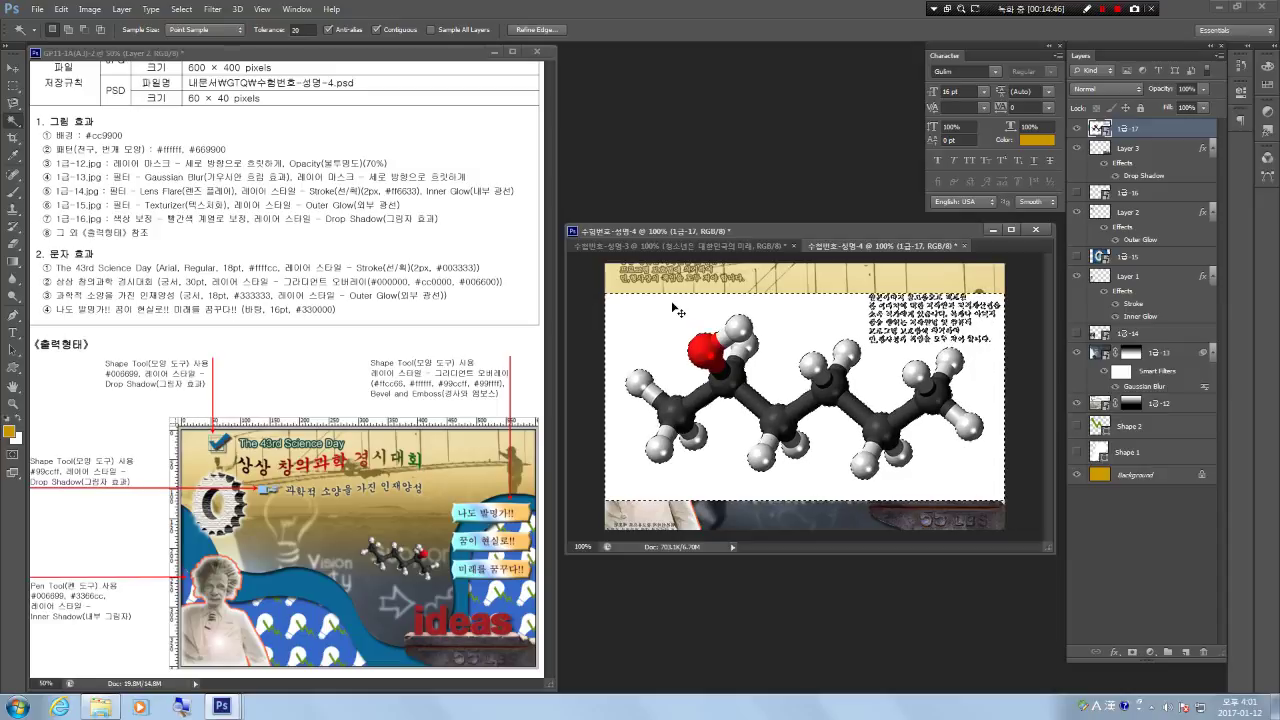
Invert the selection, copy the molecule onto a new layer and hide the placed 1급-17 layer.
click(181, 9)
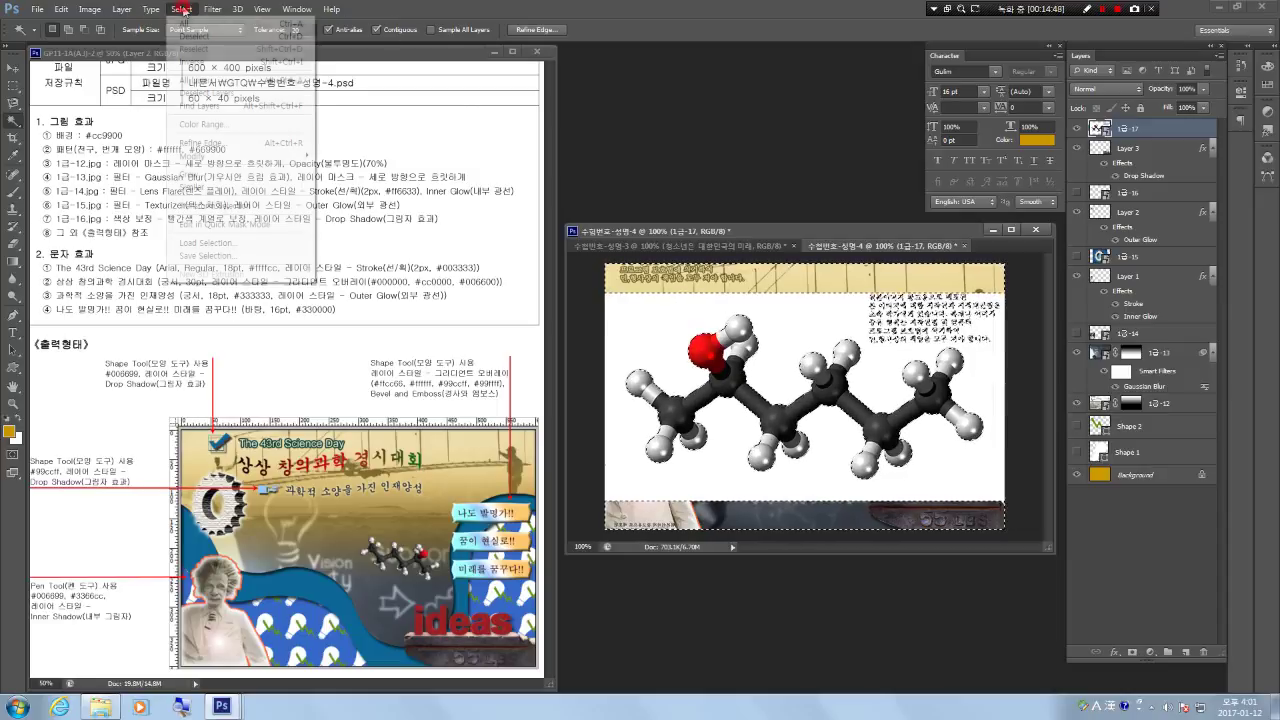
click(872, 247)
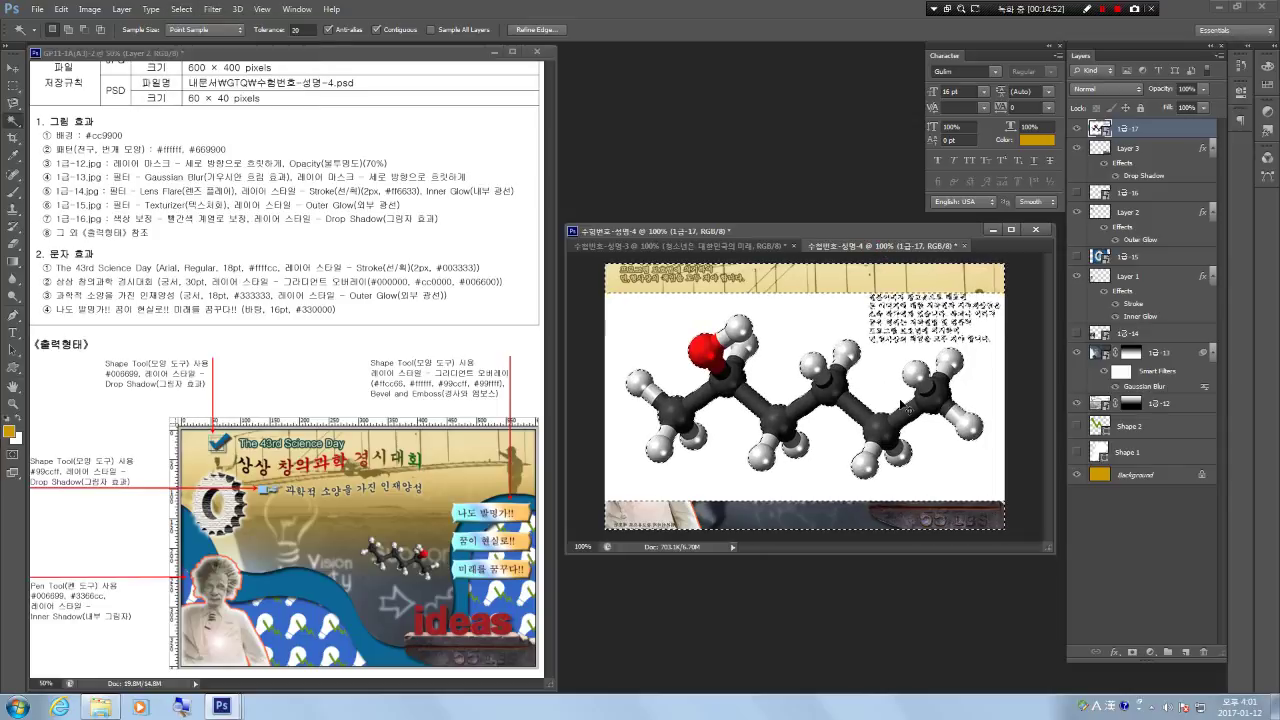
key(ctrl+v)
click(1078, 149)
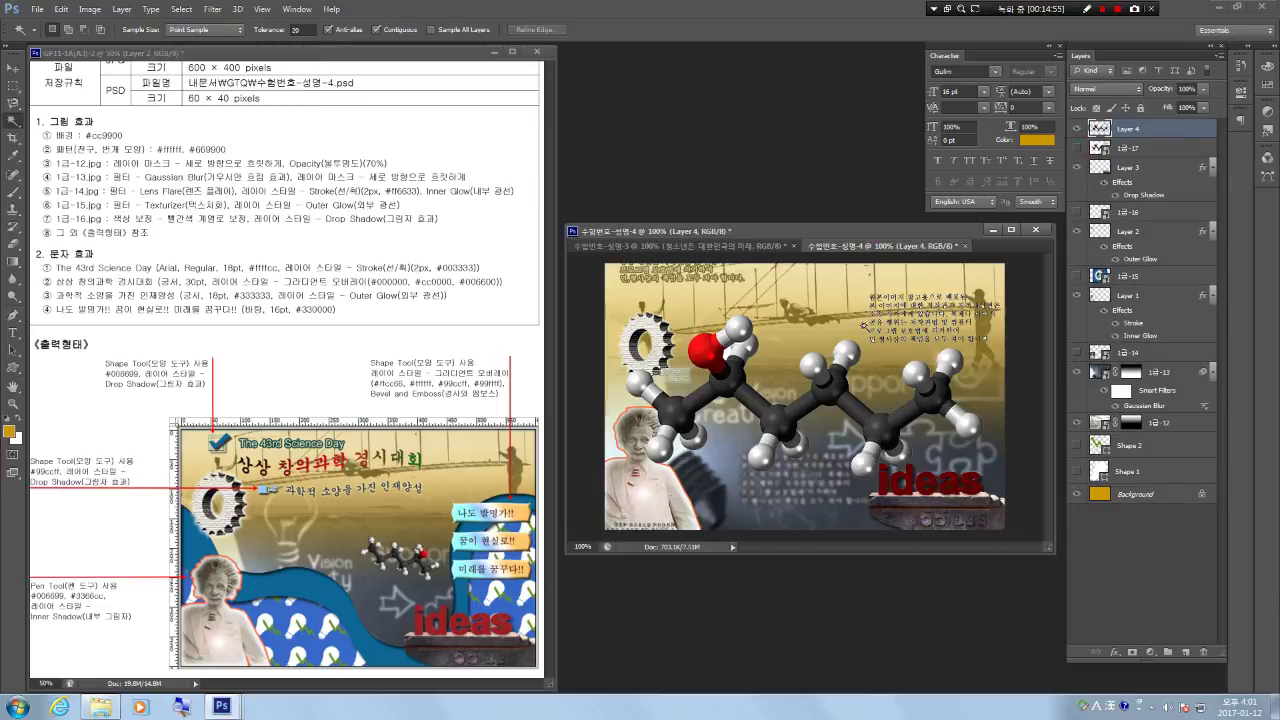
Scale the molecule cutout to about 42%, flip it horizontally and rotate it about 21.4° clockwise.
key(v)
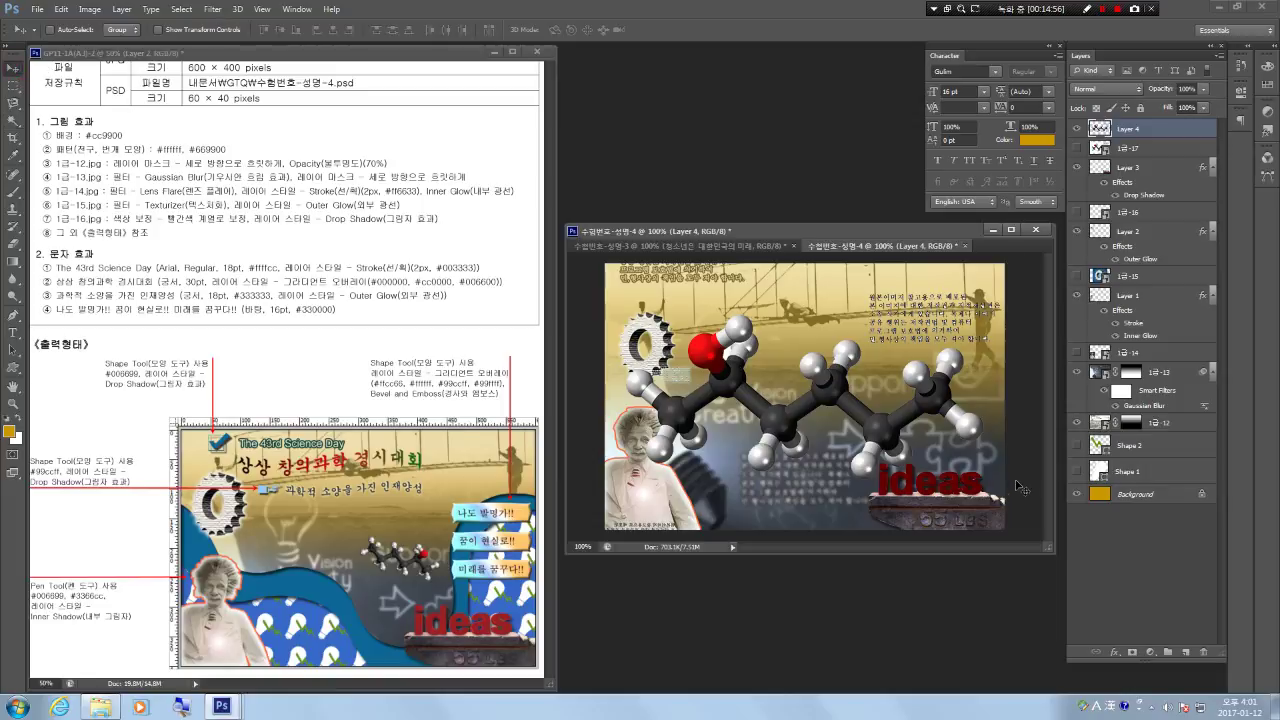
key(ctrl+t)
drag(1000, 479, 772, 386)
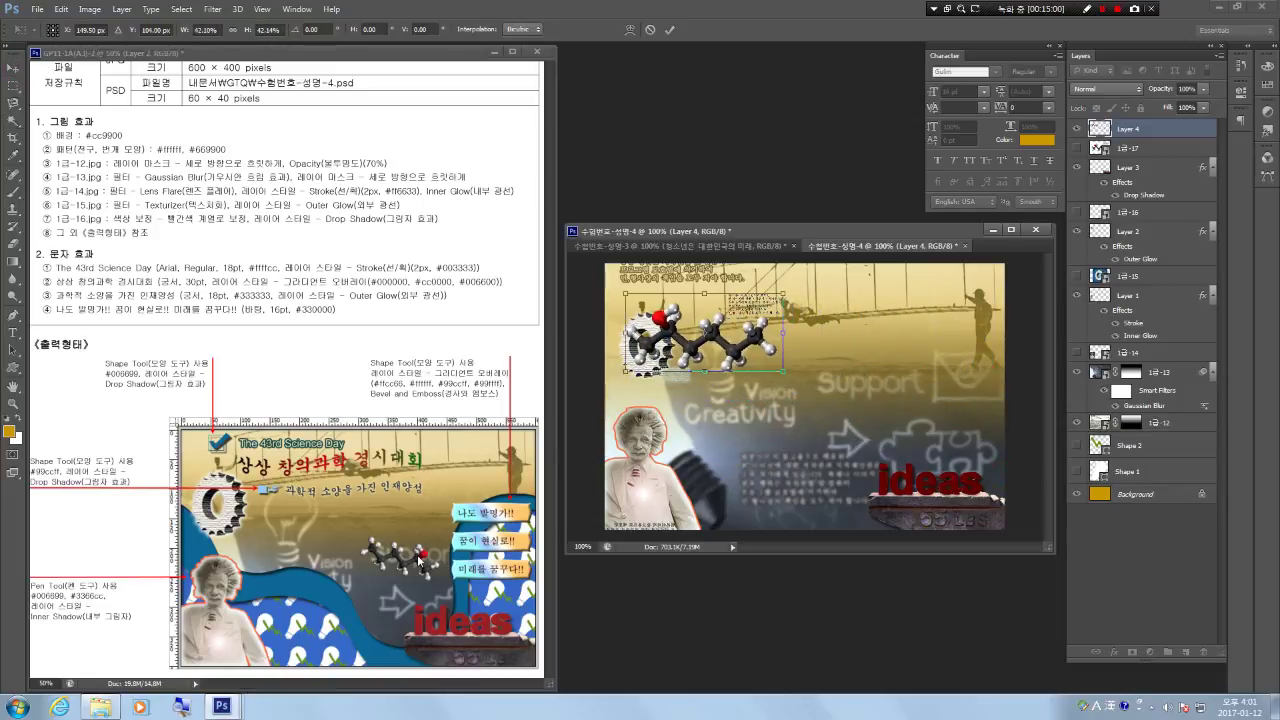
right_click(707, 349)
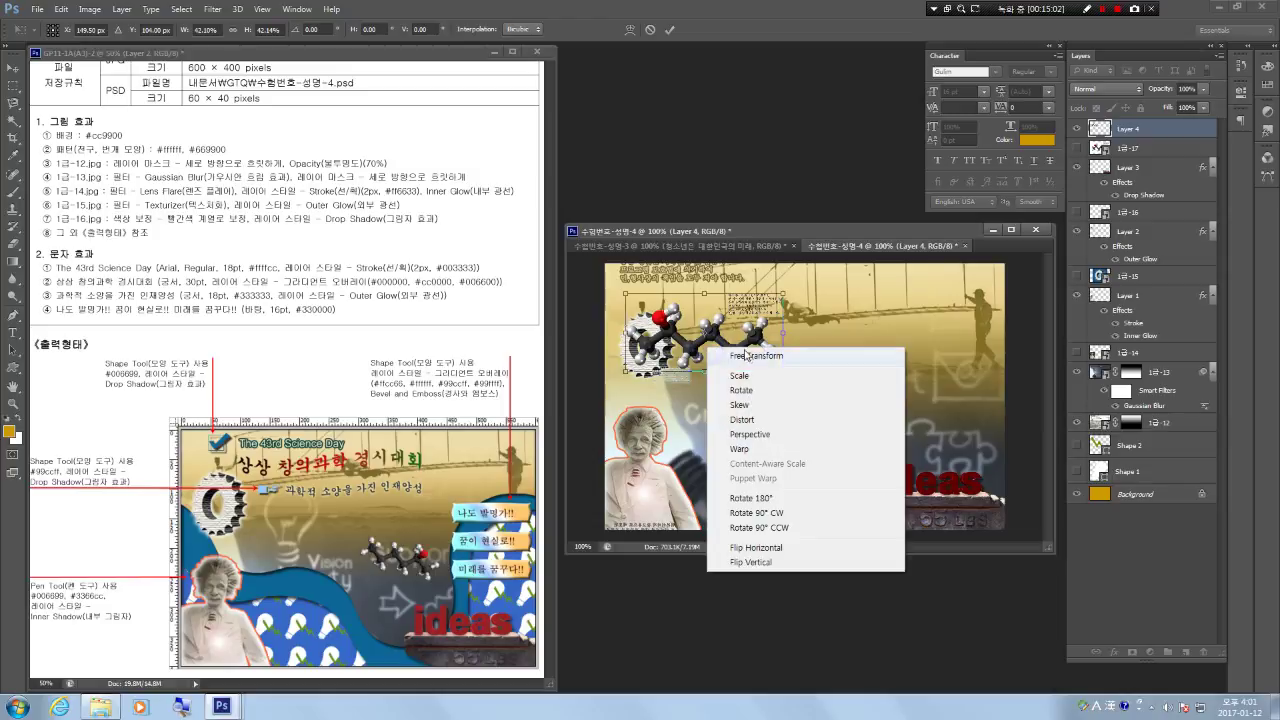
click(765, 549)
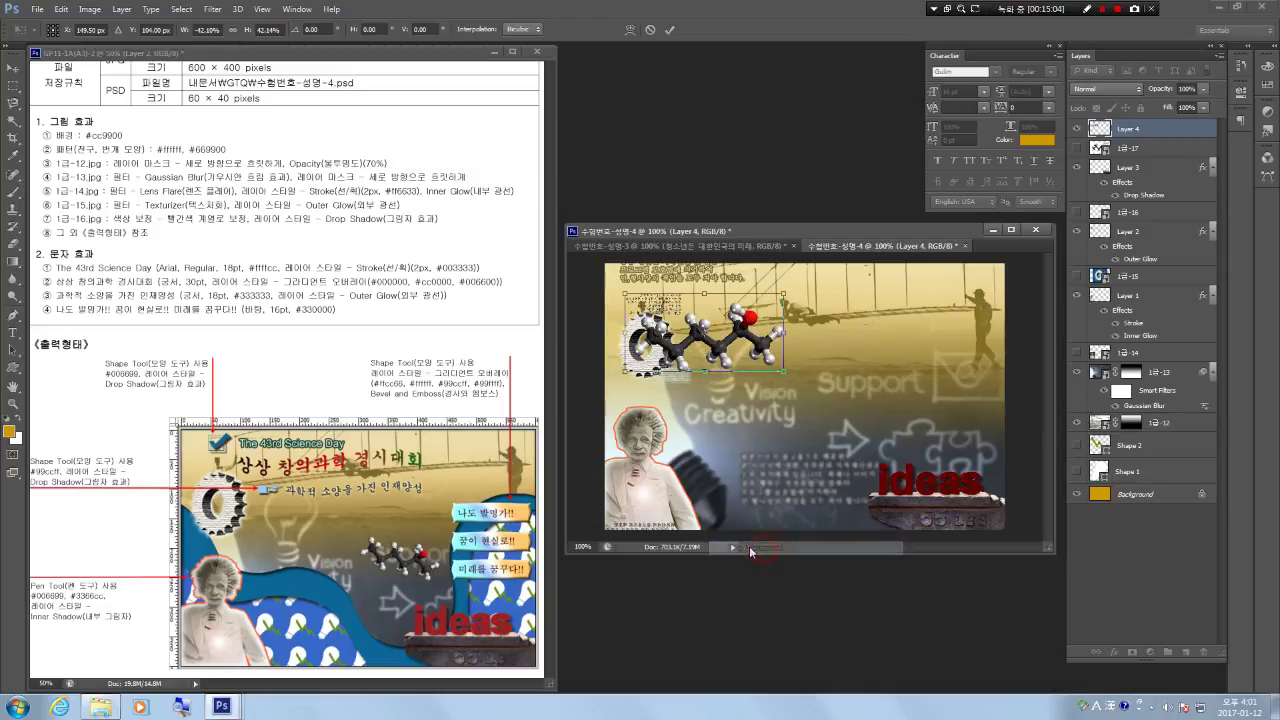
drag(792, 380, 765, 402)
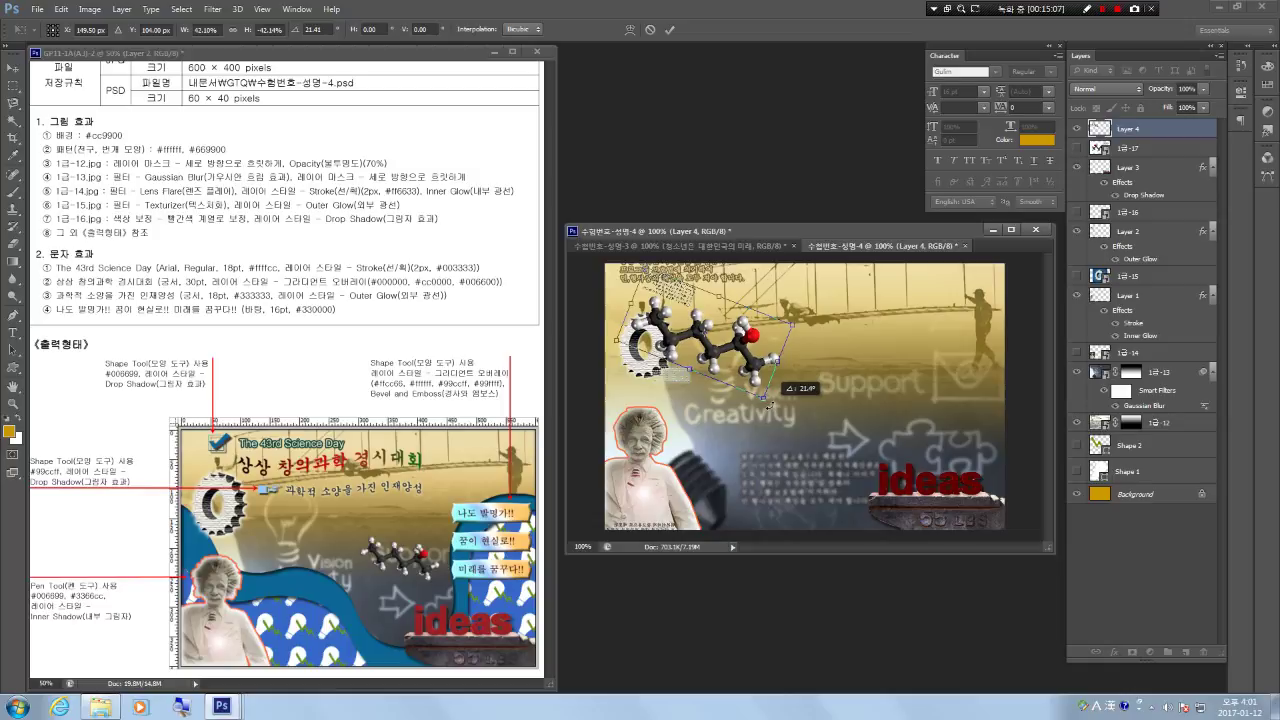
Move the molecule over the word Support above the arrow and scale it down to about 26.5%.
drag(687, 330, 884, 402)
drag(776, 314, 817, 362)
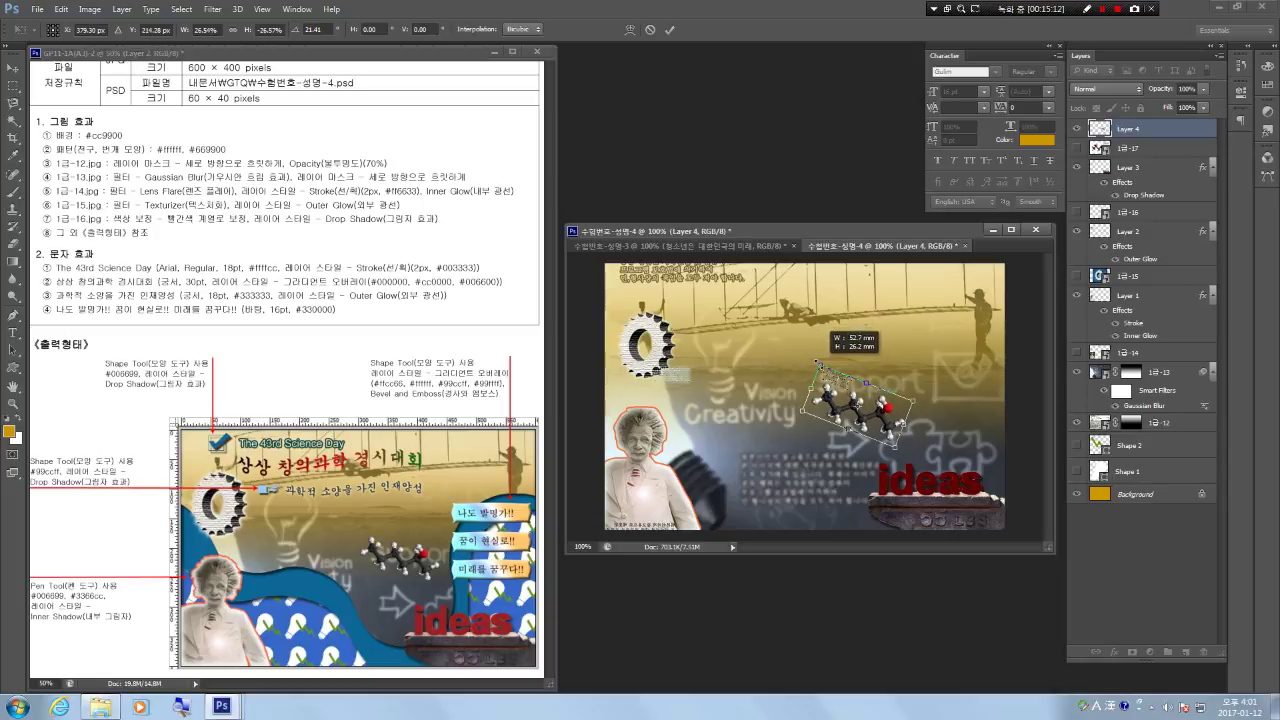
key(Return)
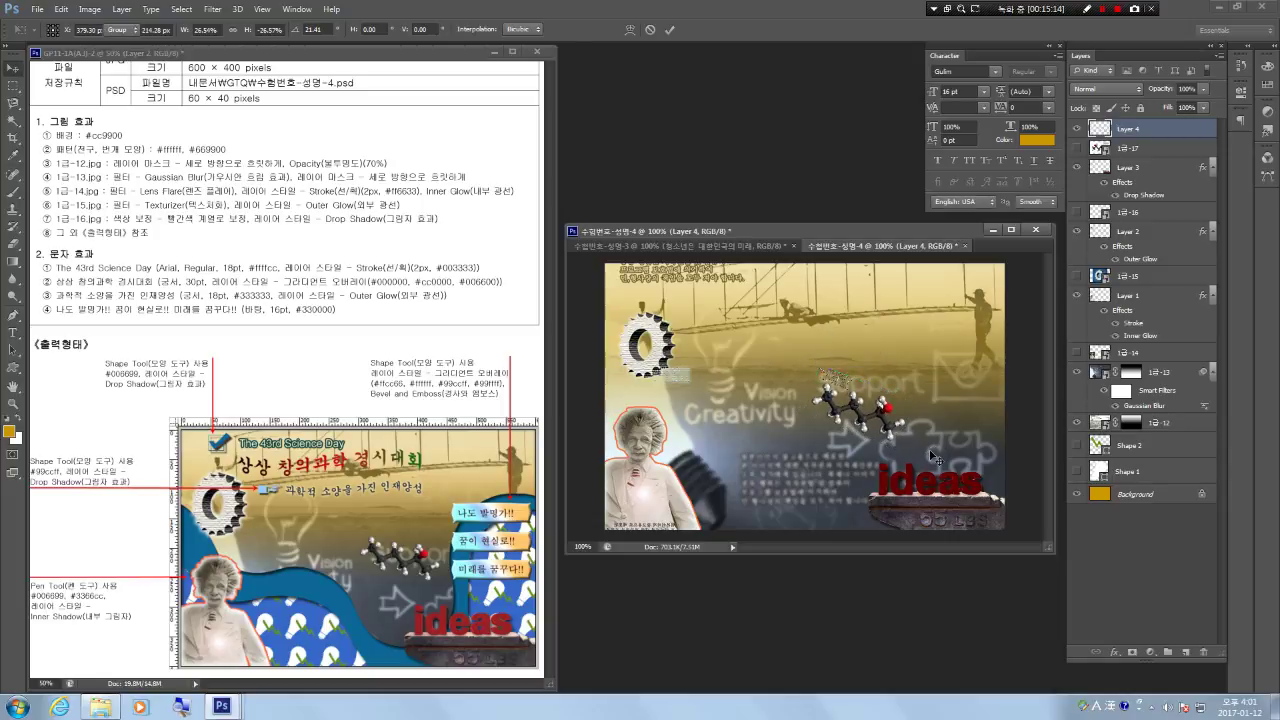
drag(879, 415, 879, 405)
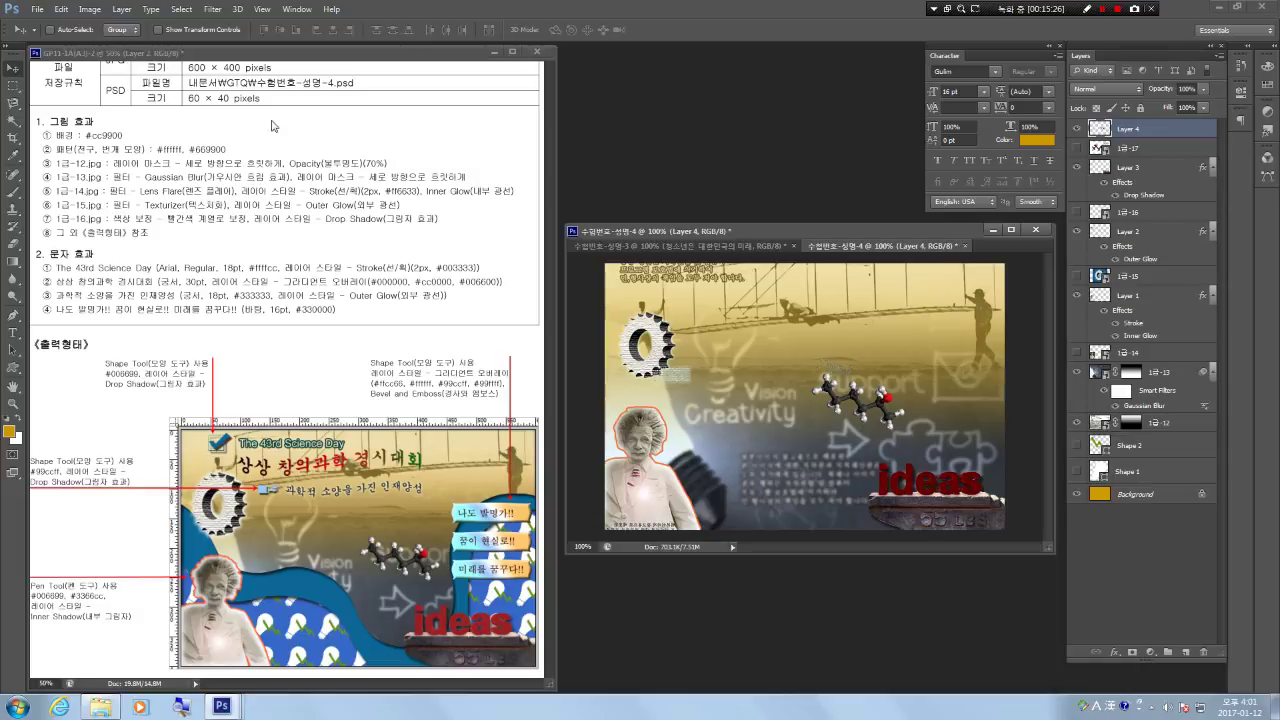
Draw a small check mark with the Custom Shape tool above the gear and convert its path into a shape layer.
click(12, 369)
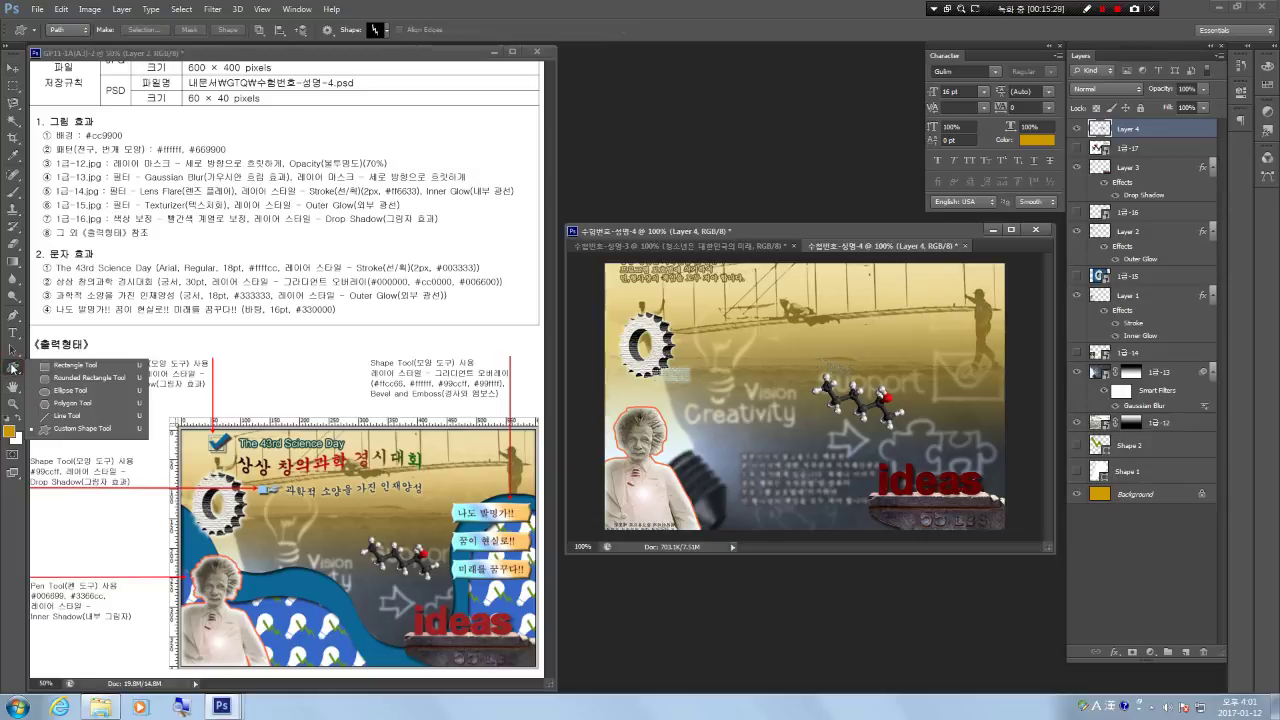
click(14, 369)
click(386, 31)
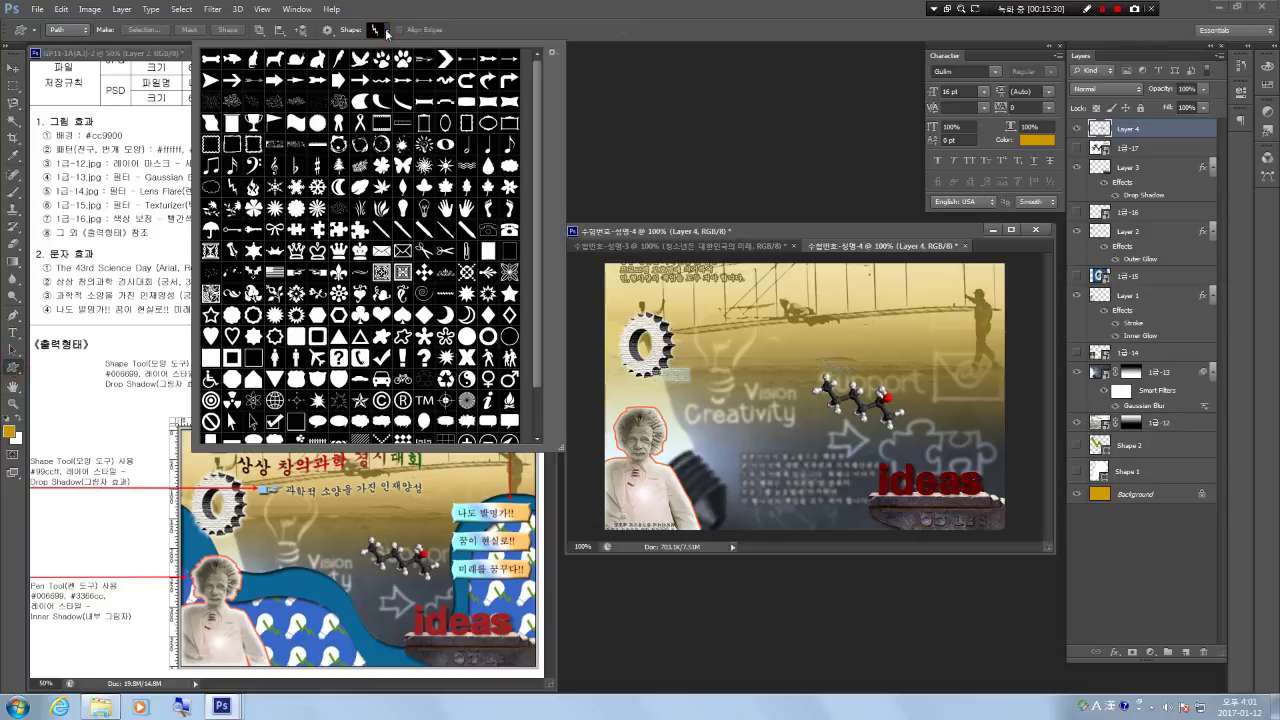
click(272, 423)
double_click(272, 424)
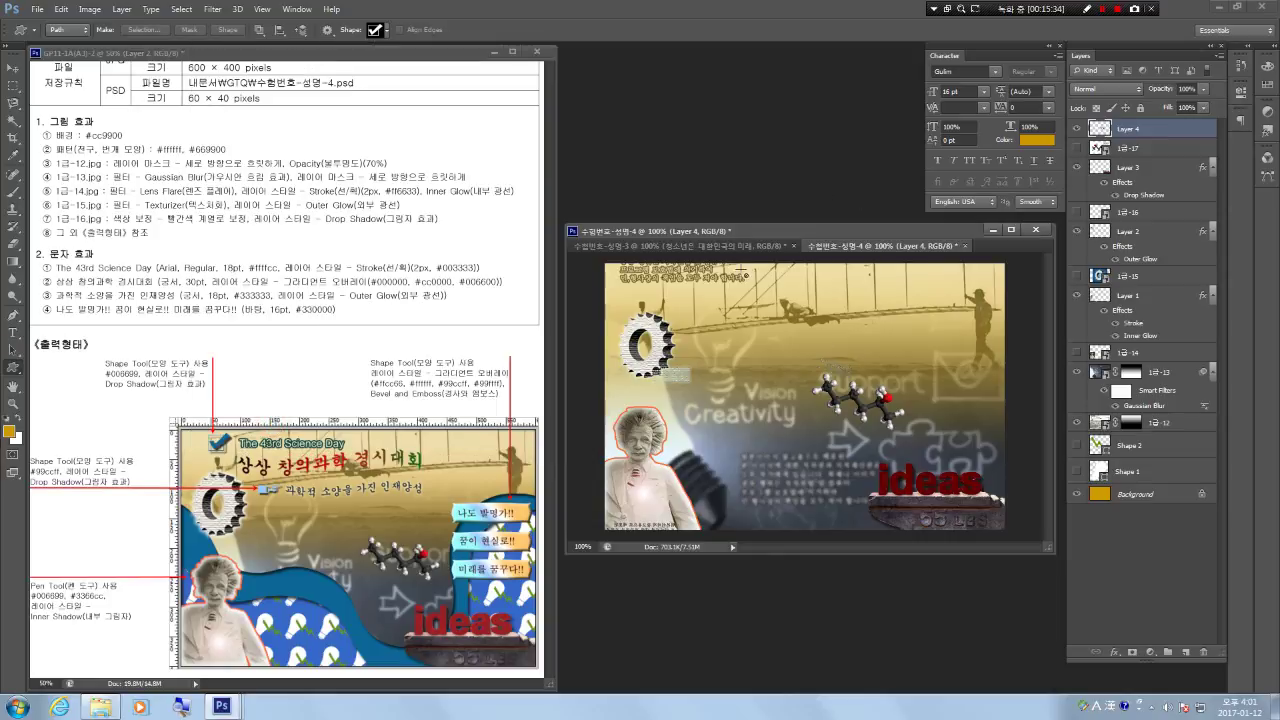
drag(634, 270, 661, 296)
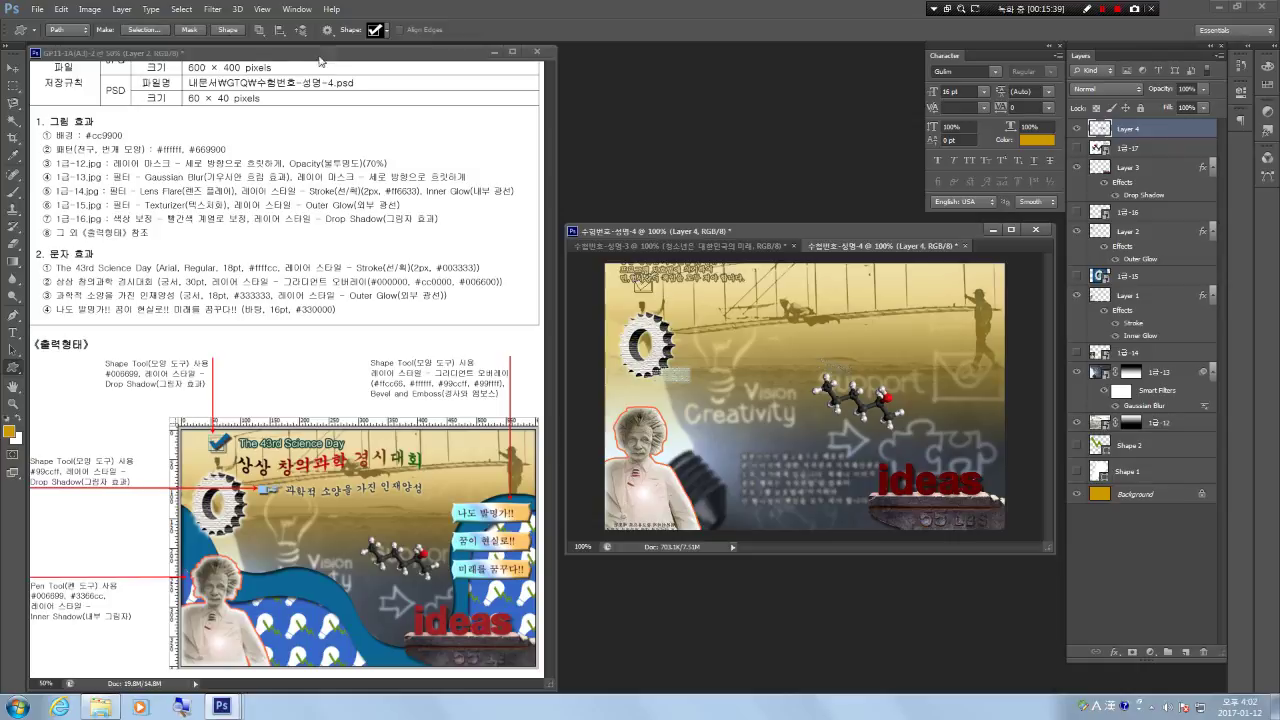
click(227, 30)
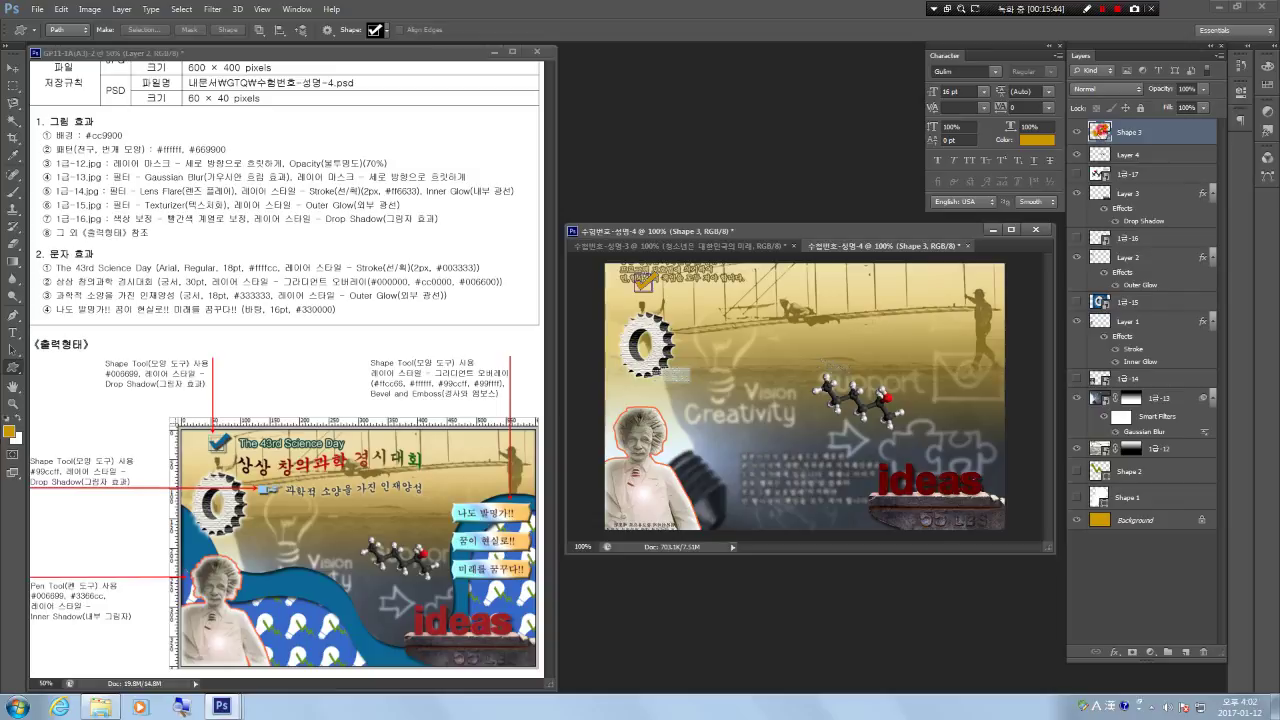
Set the check mark shape's fill color to #006699.
double_click(1100, 131)
click(780, 390)
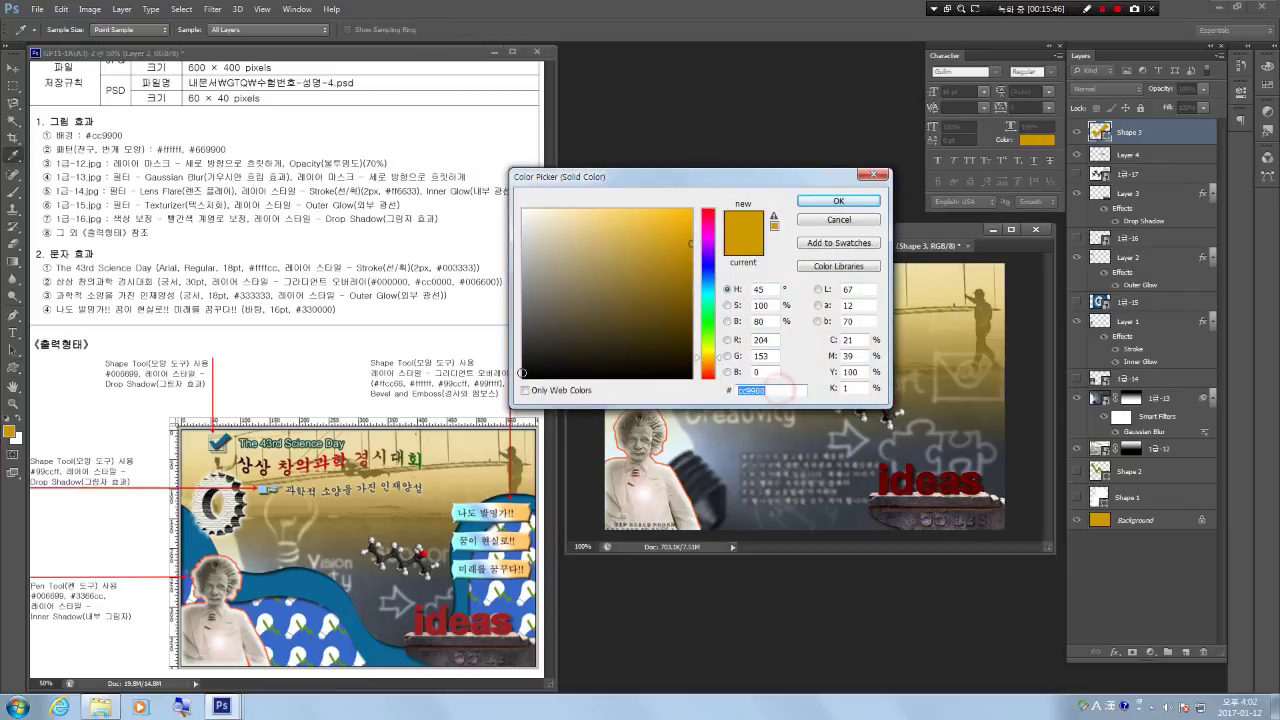
text(006699)
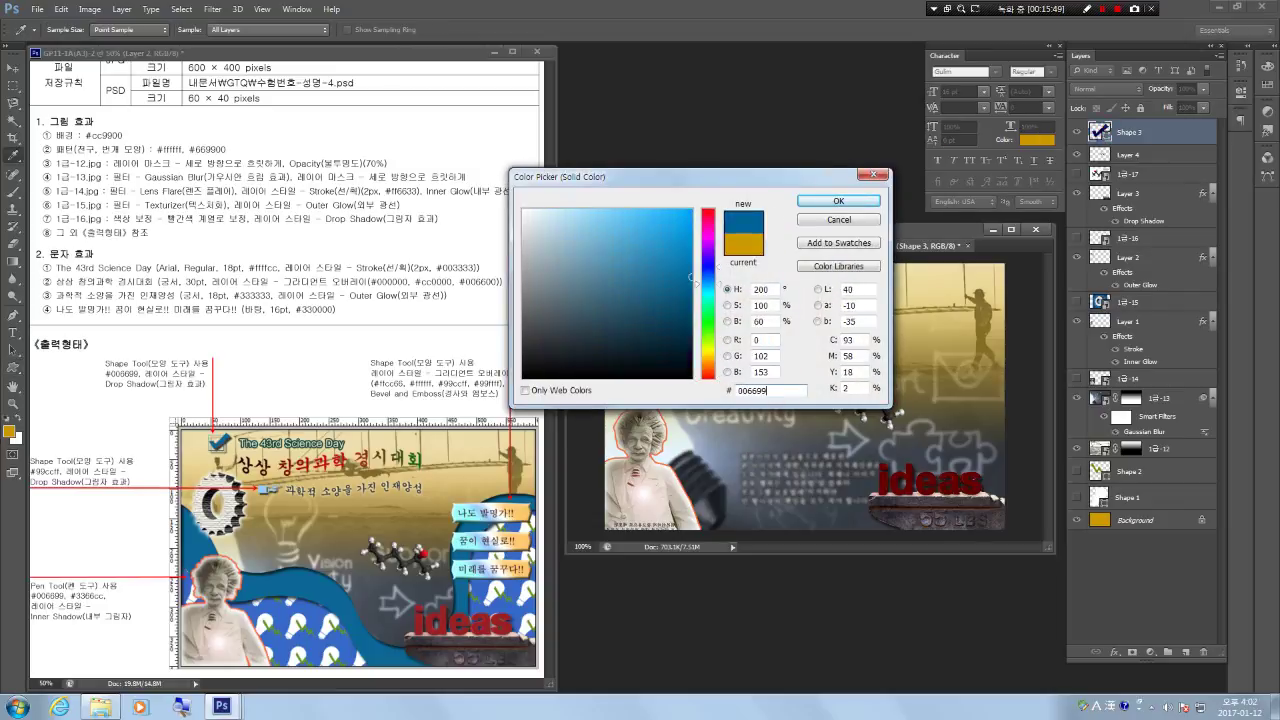
key(Return)
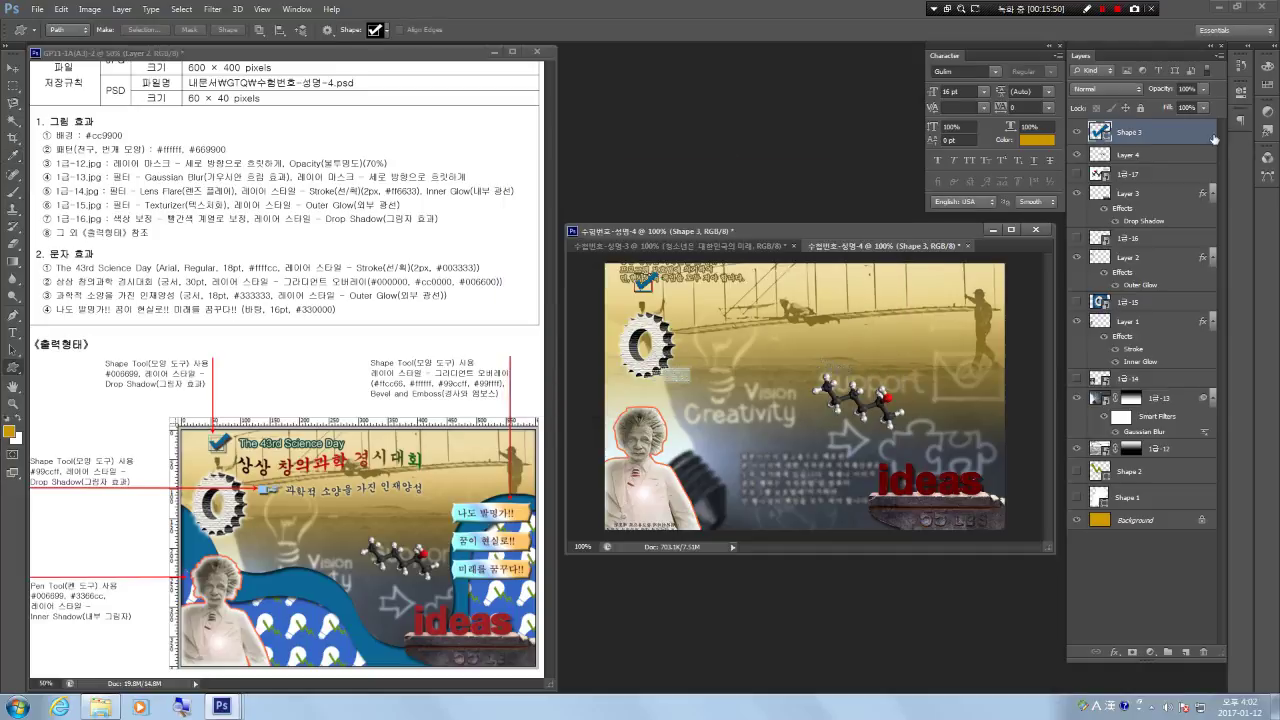
Add a Drop Shadow layer style with the default settings to the check mark shape.
right_click(1137, 137)
click(1140, 145)
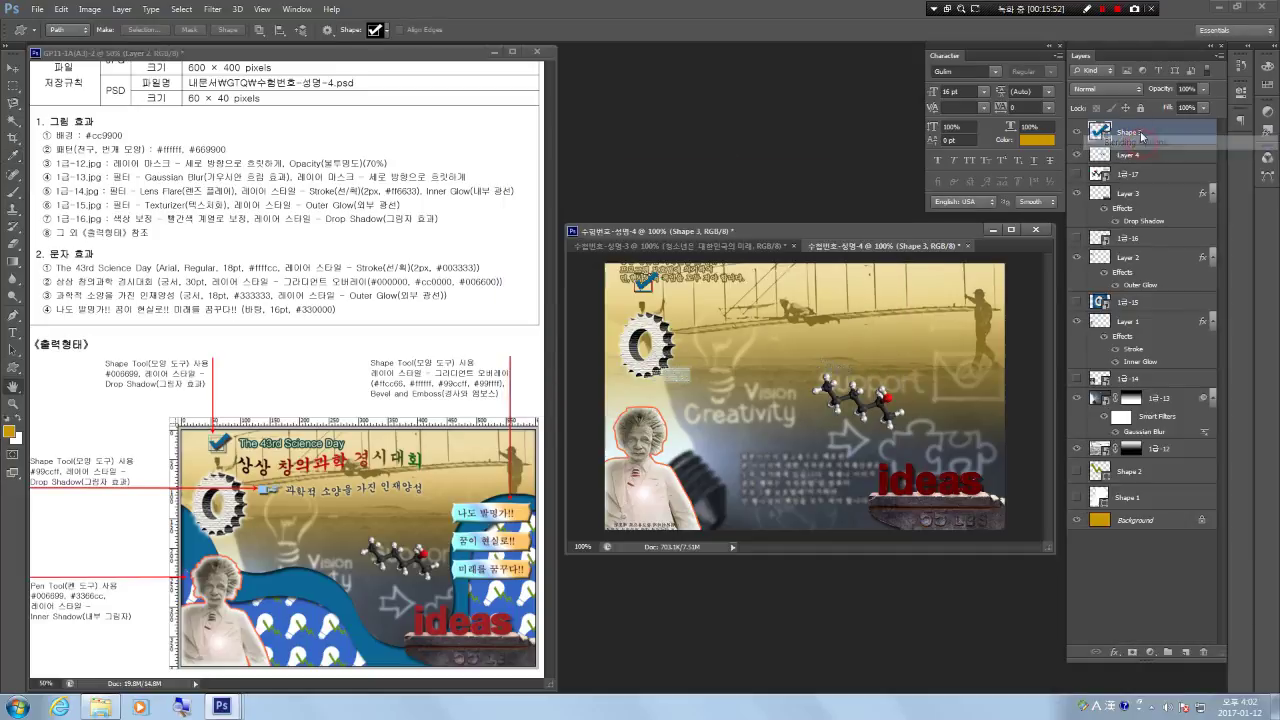
click(582, 321)
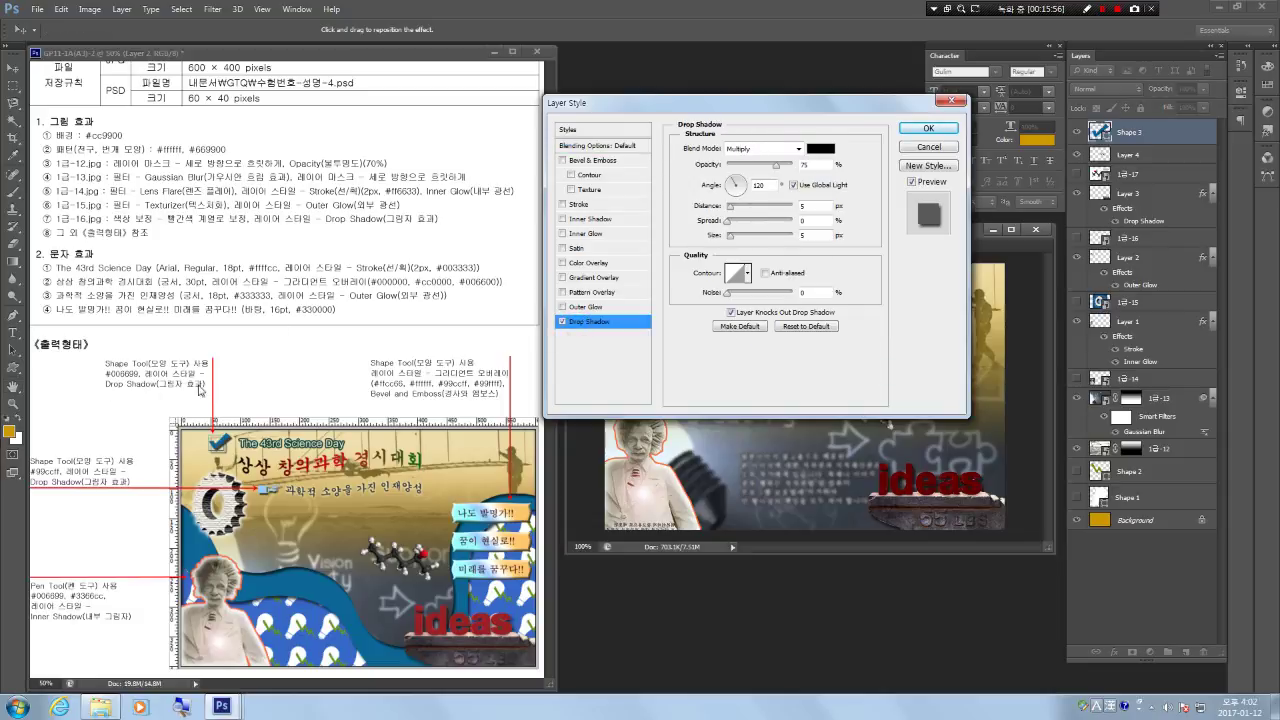
click(928, 128)
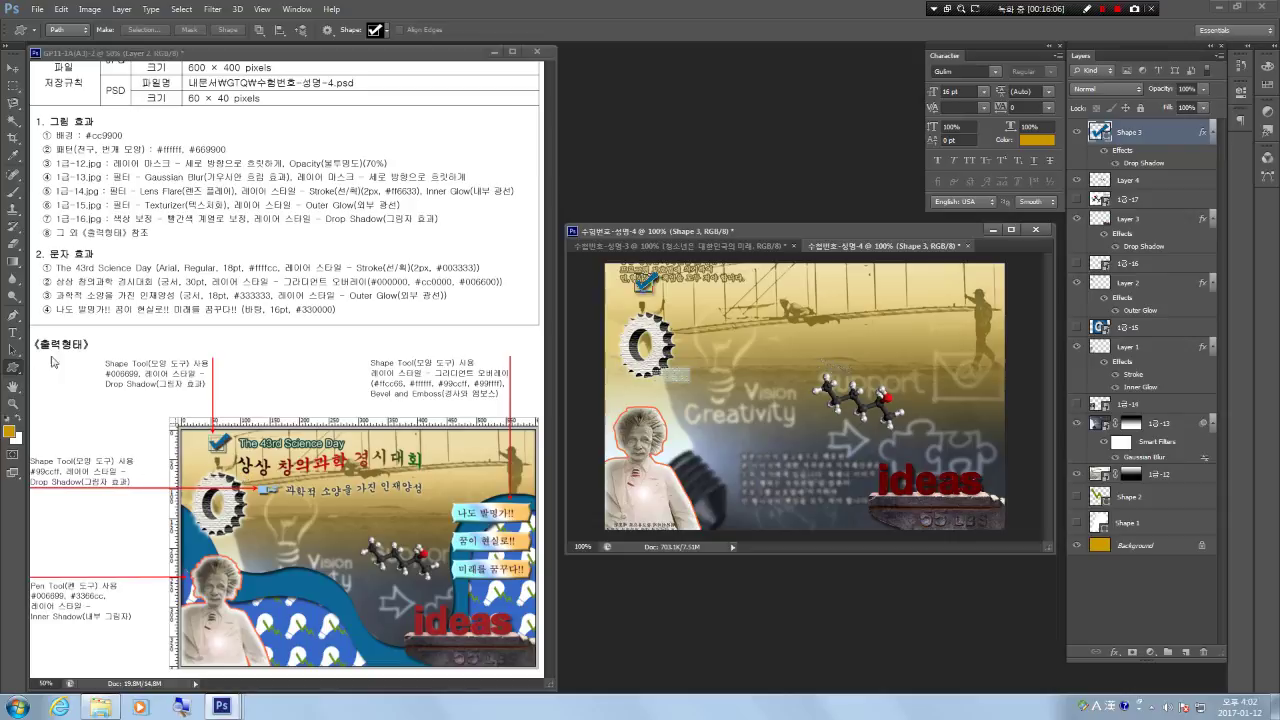
Open the custom shape choices for another shape.
click(388, 31)
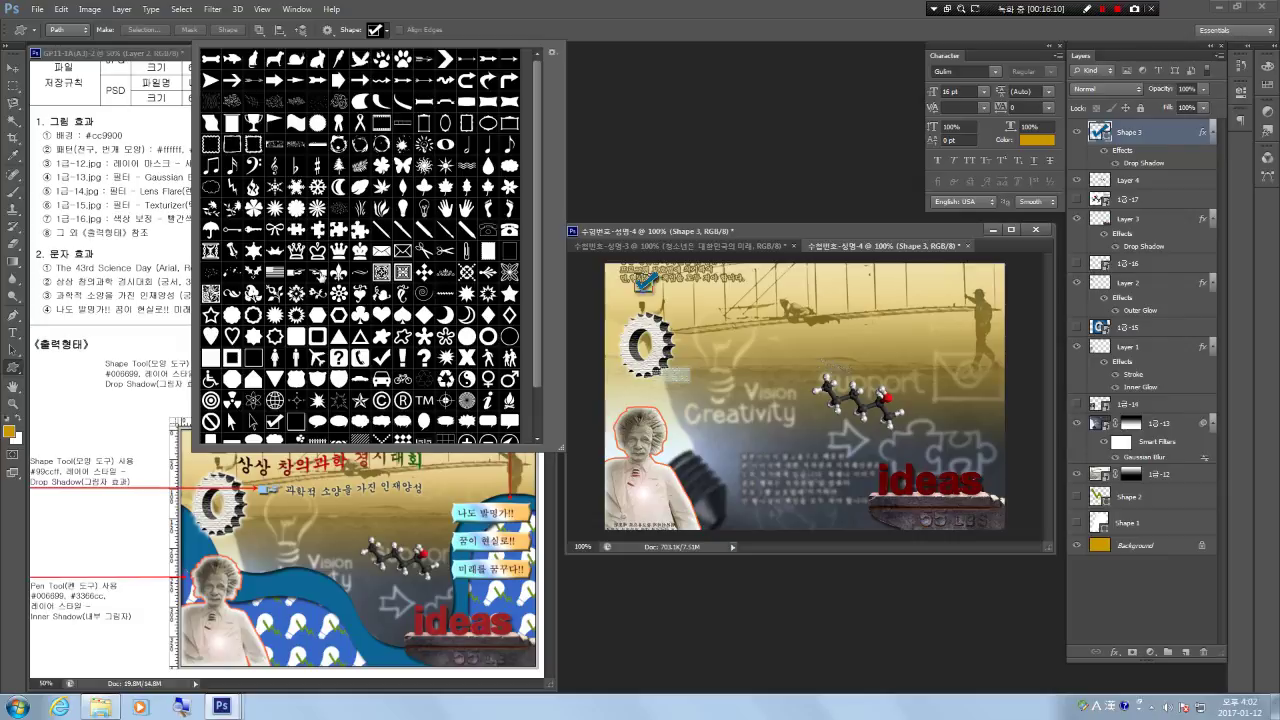
Draw a small pointing-hand custom shape just to the right of the gear and make it a new shape layer.
click(294, 272)
key(Return)
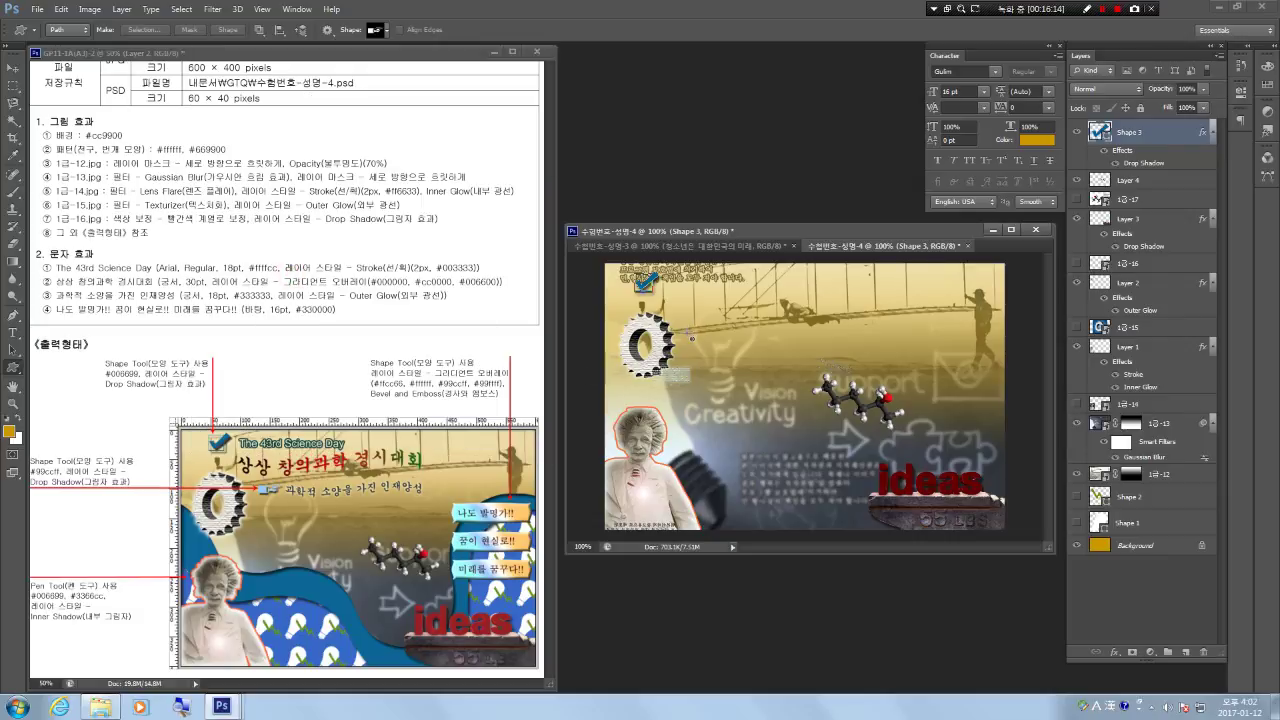
drag(691, 337, 714, 347)
key(ctrl+z)
click(1151, 584)
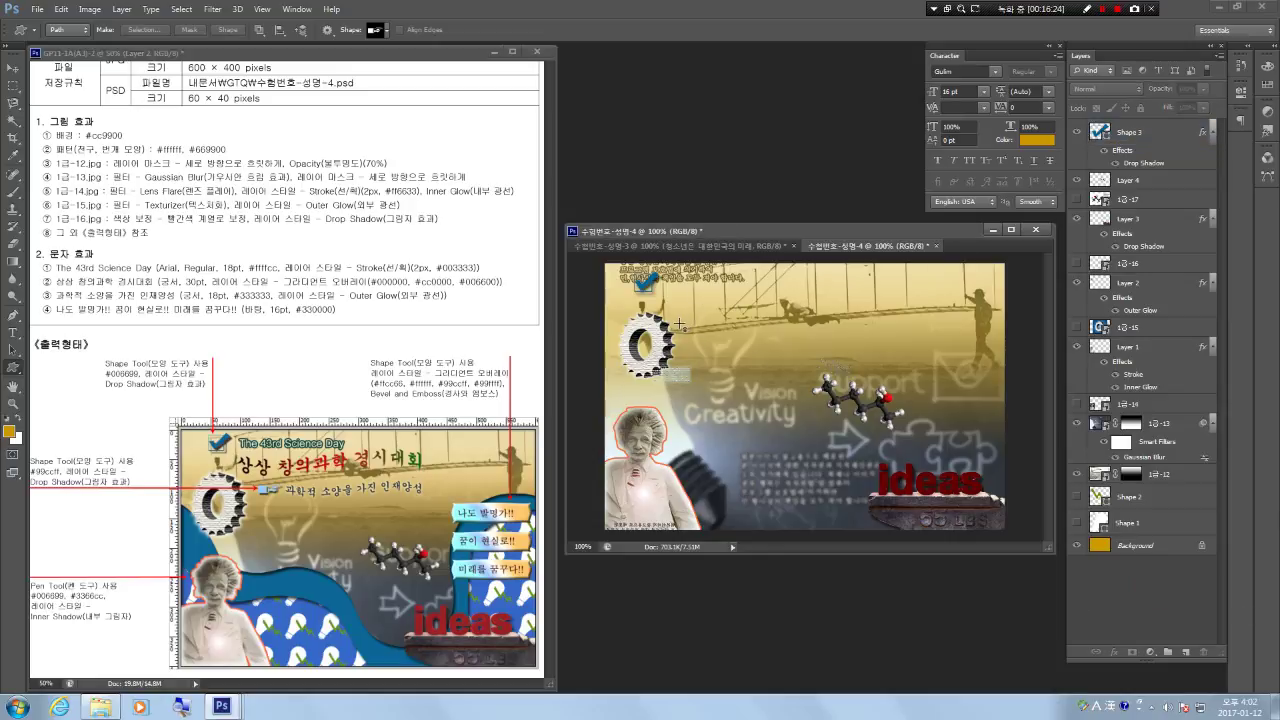
drag(688, 325, 718, 338)
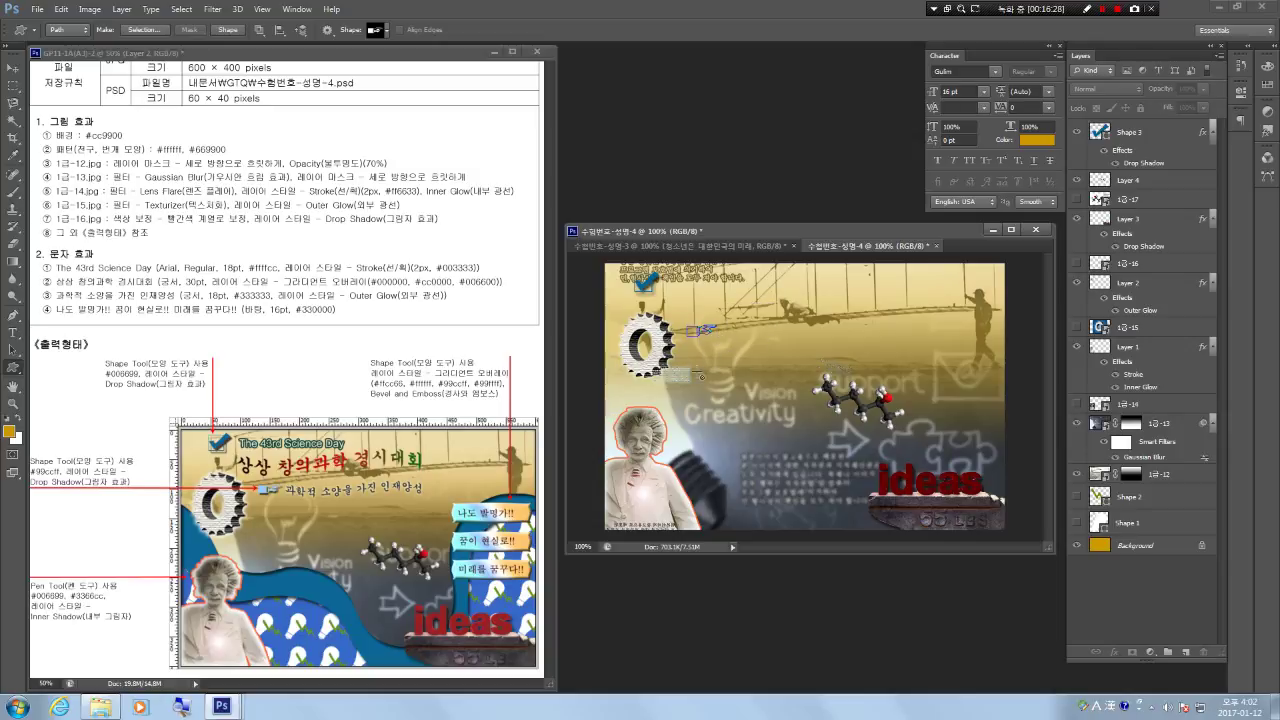
click(228, 30)
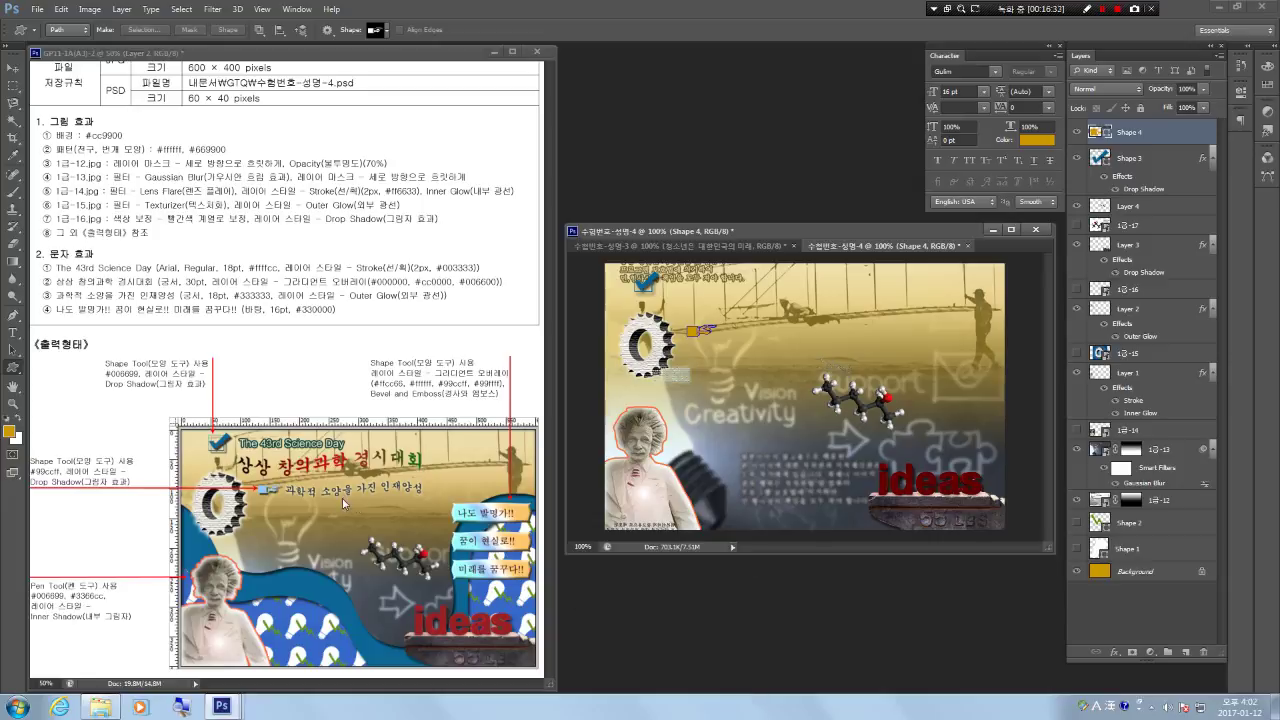
Set the pointing-hand shape's fill colour to #99ccff.
double_click(1099, 134)
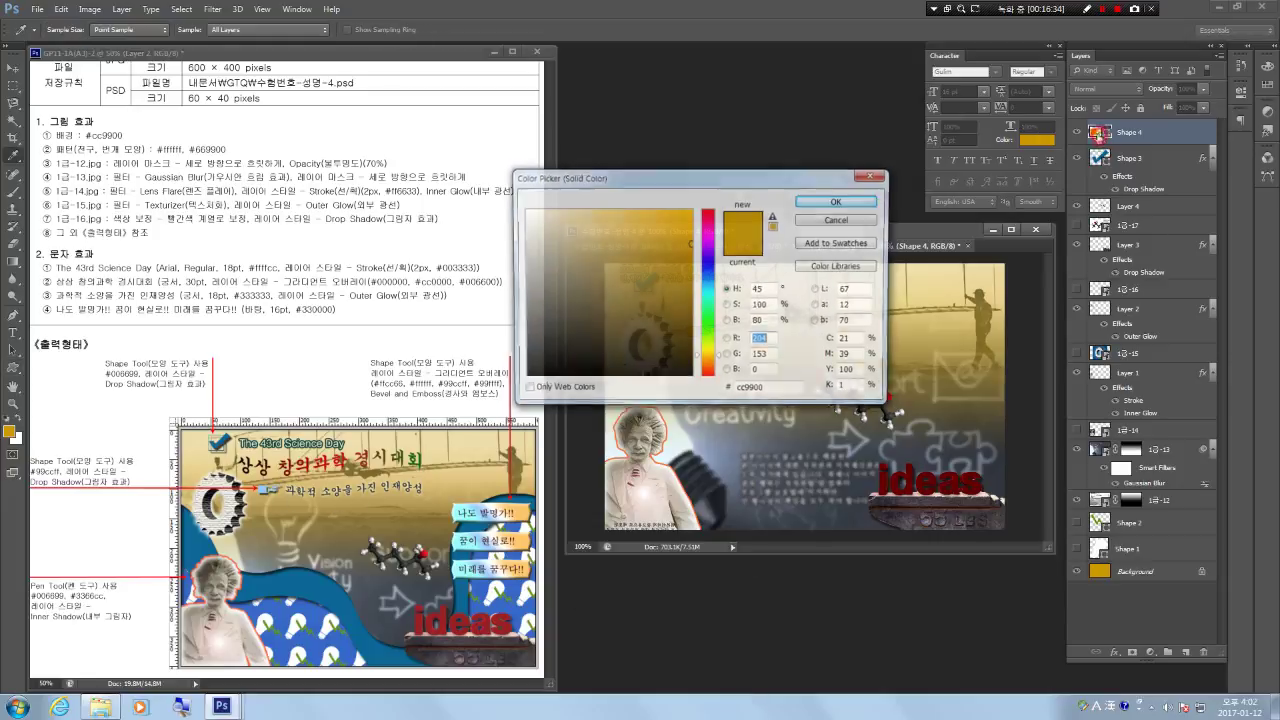
drag(778, 388, 640, 397)
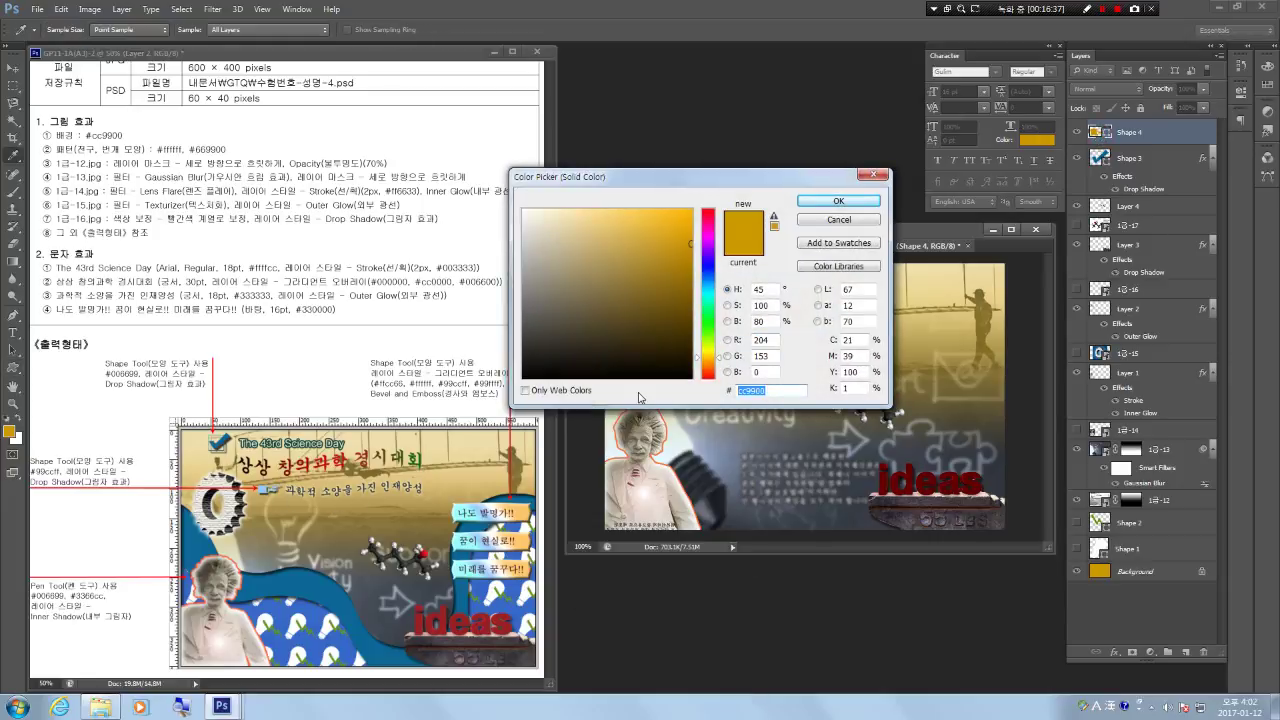
text(99ccff)
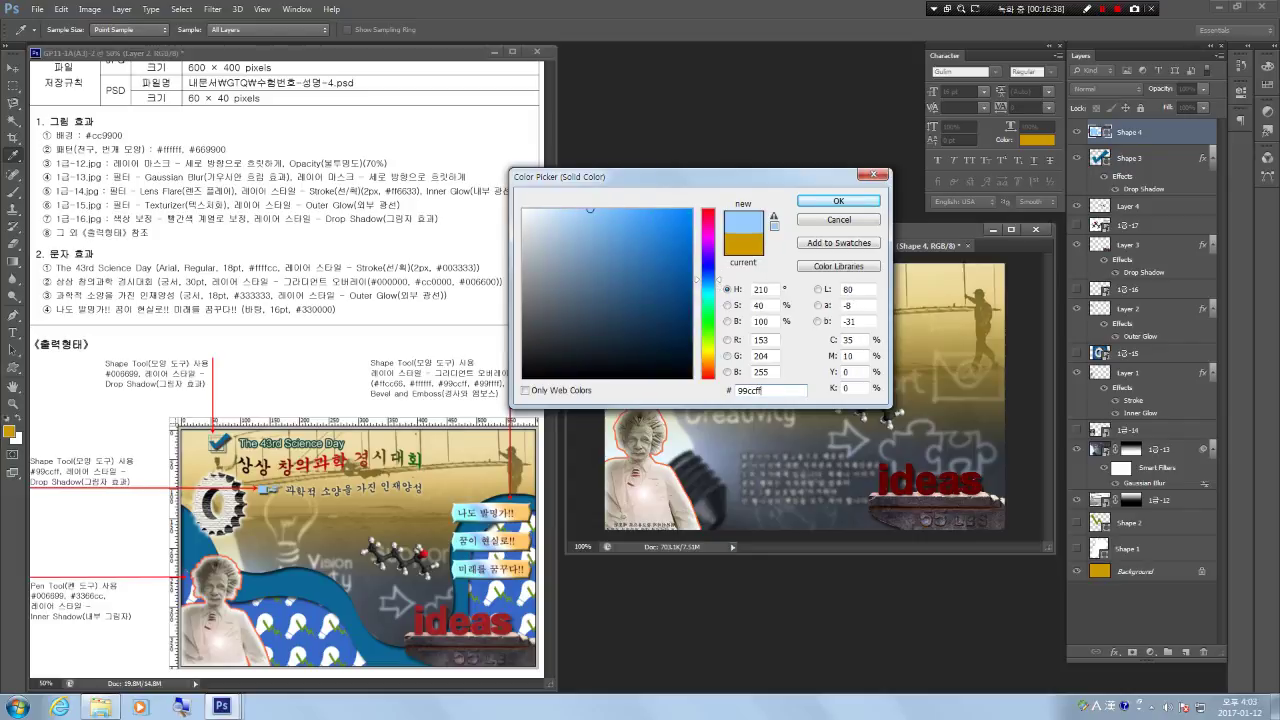
key(Return)
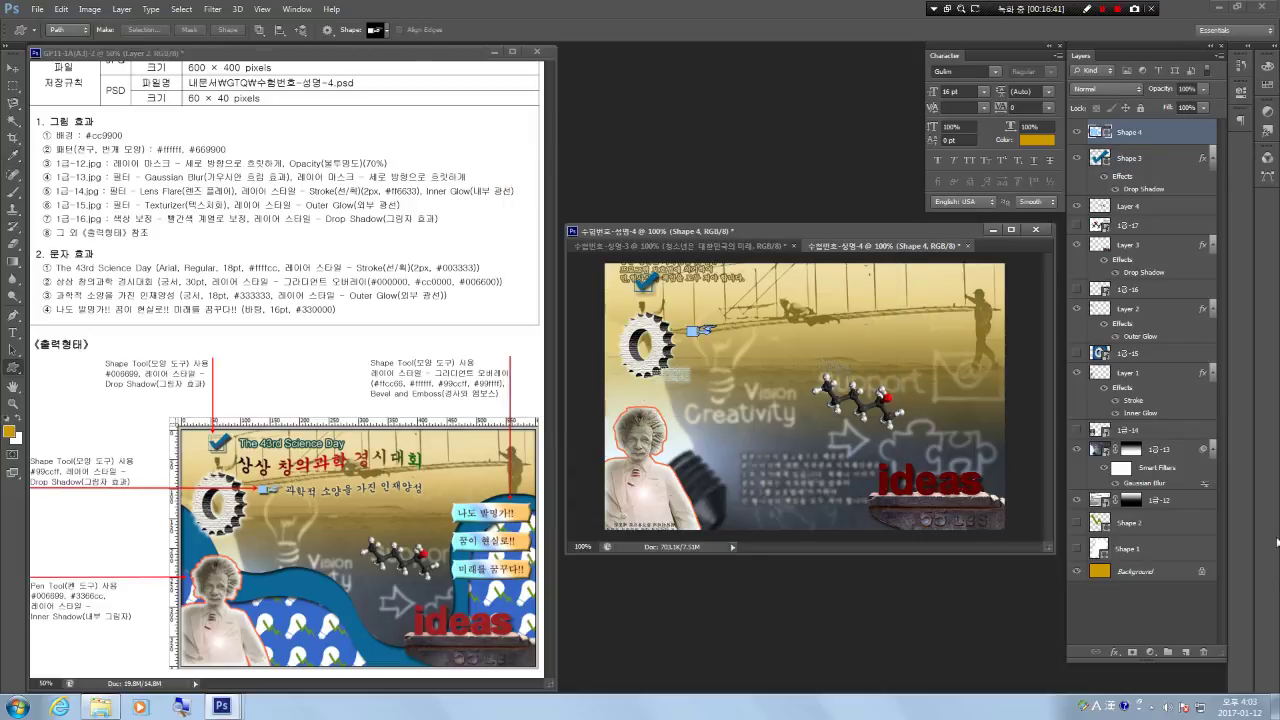
Add a Drop Shadow layer style to the pointing-hand shape.
right_click(1142, 134)
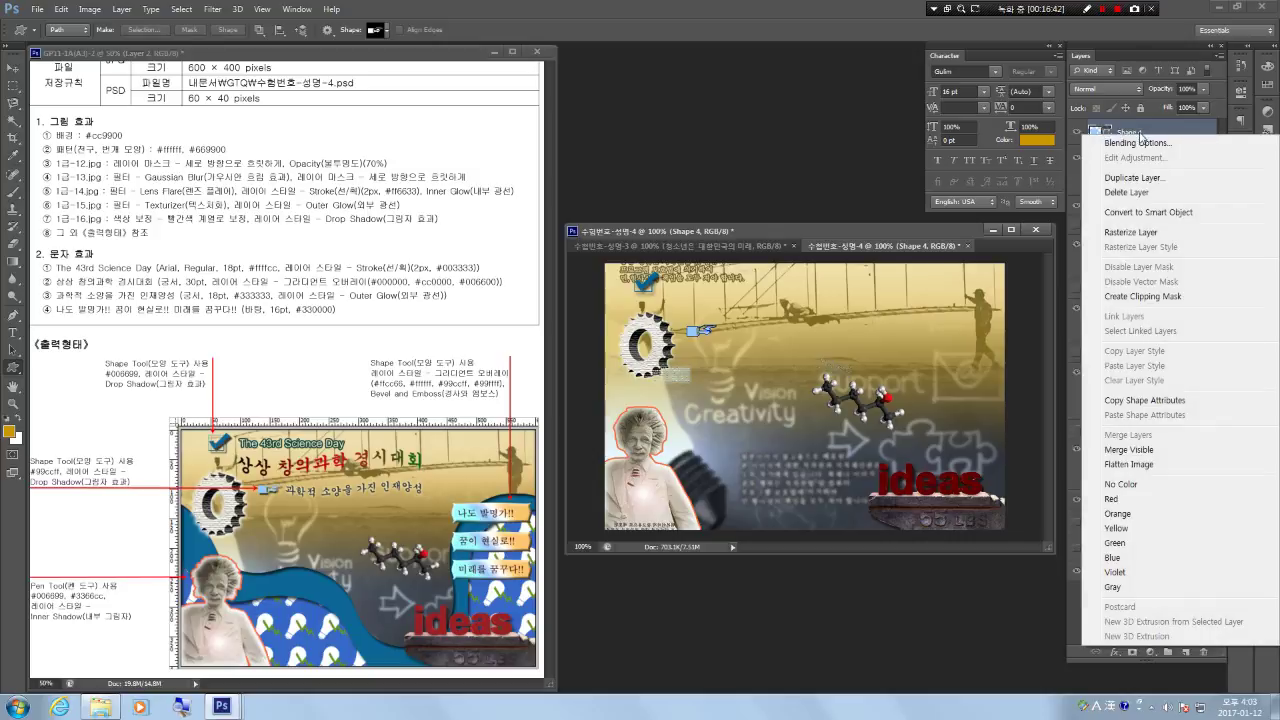
click(1143, 144)
drag(1147, 190, 1150, 135)
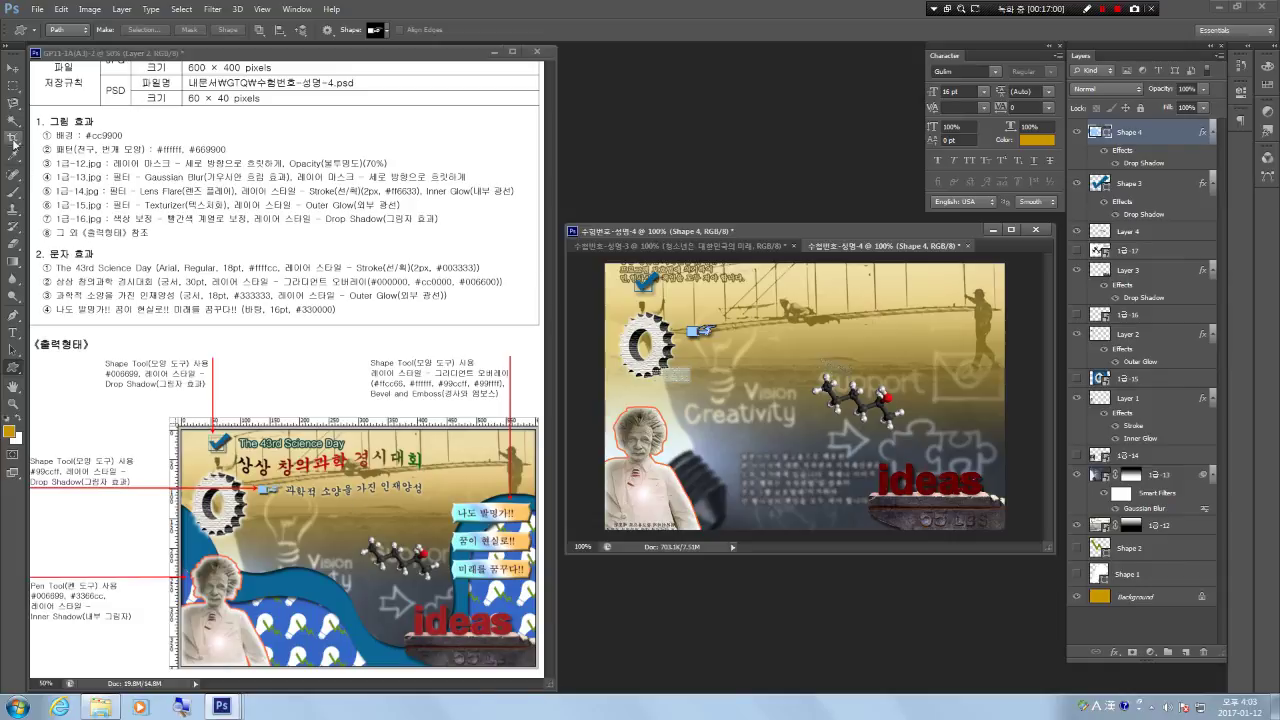
click(14, 316)
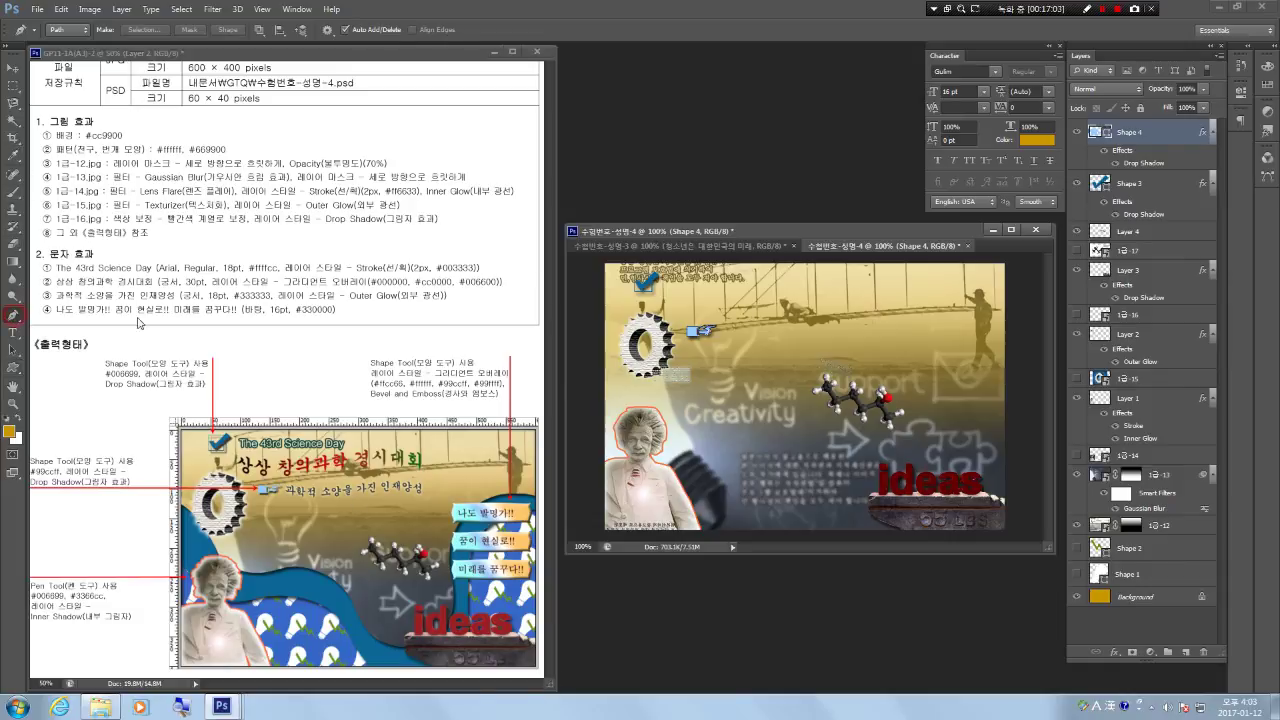
click(596, 337)
drag(680, 432, 682, 470)
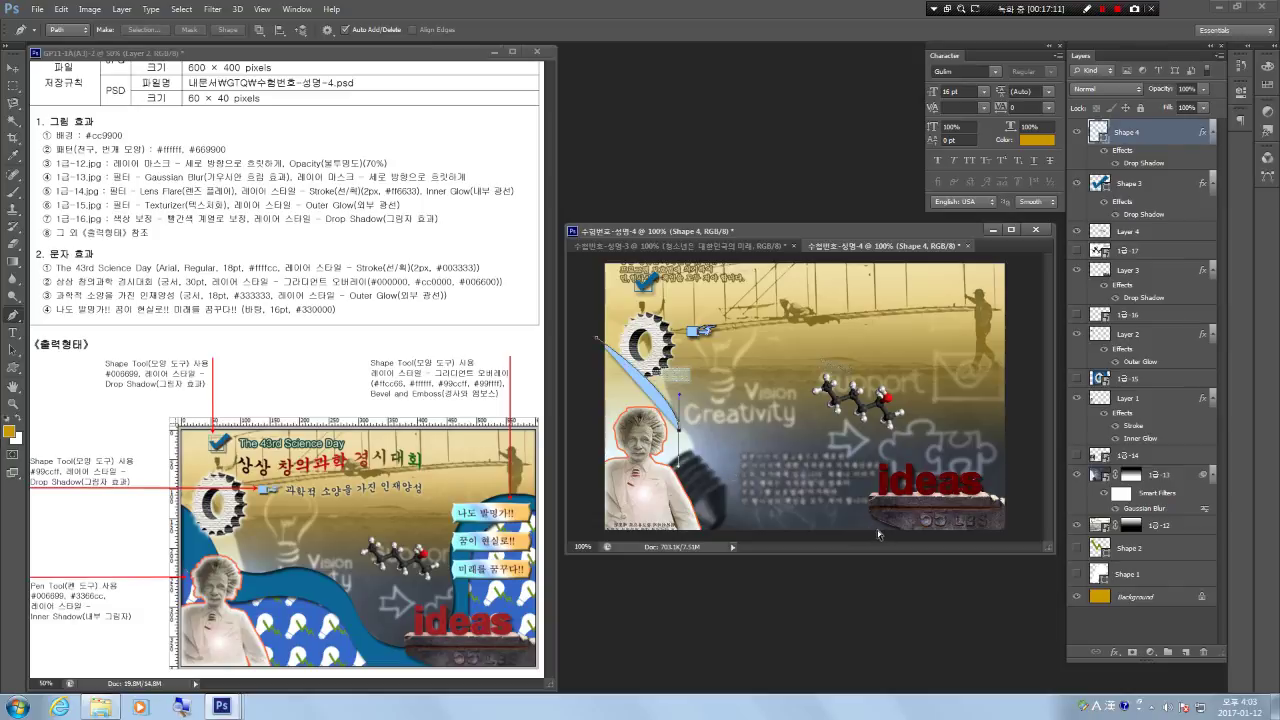
key(ctrl+alt+z)
key(ctrl+alt+z)
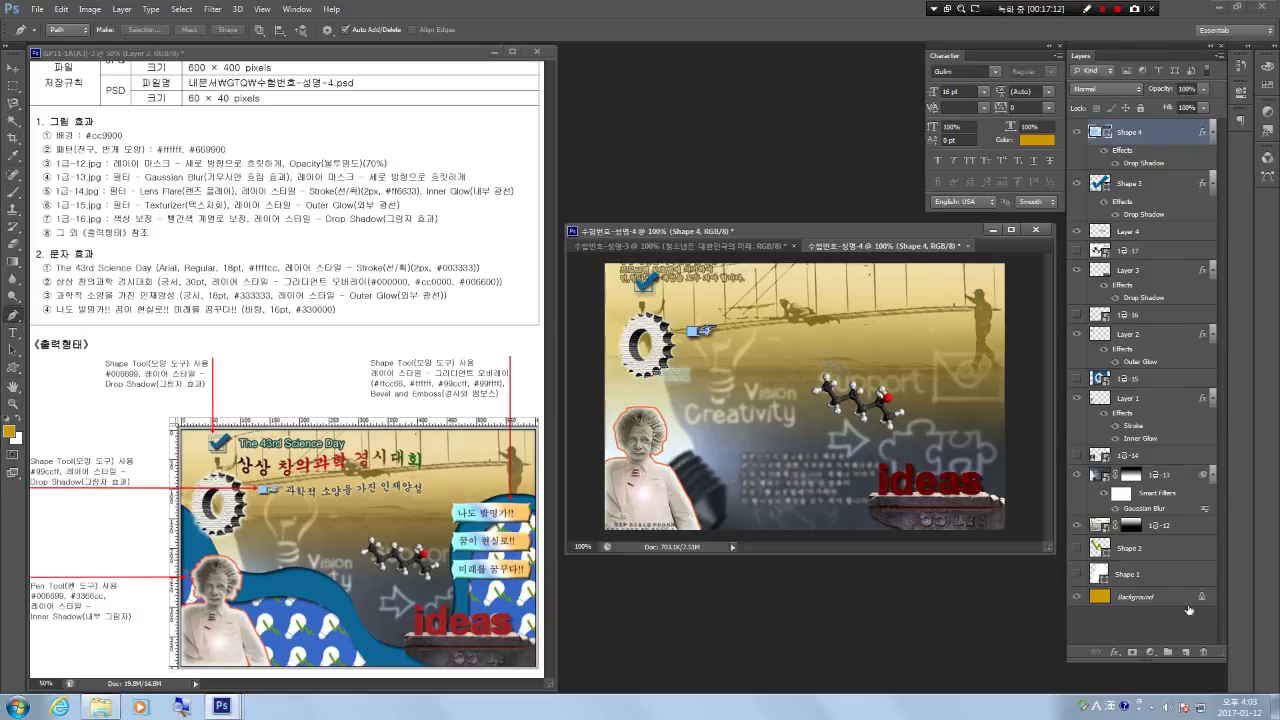
With no layer selected, draw the upper edge of a wavy band as a Pen path from the canvas's left edge to its right edge.
click(1169, 630)
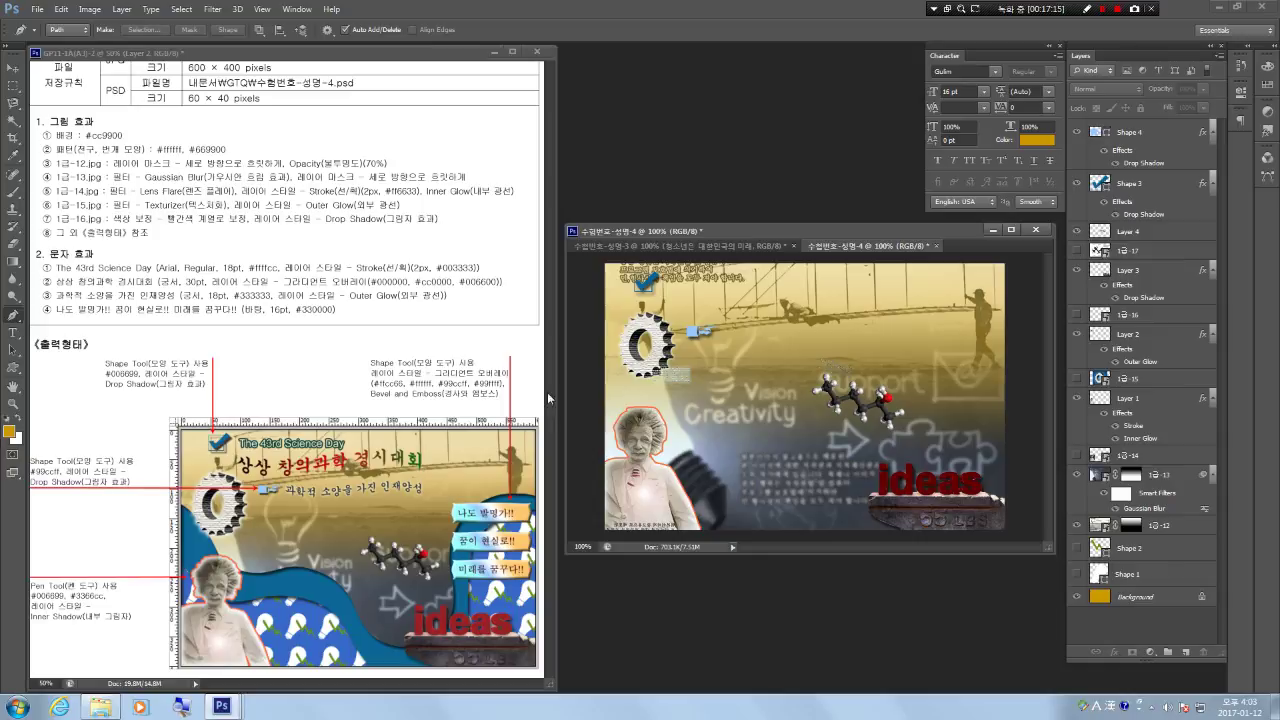
click(599, 358)
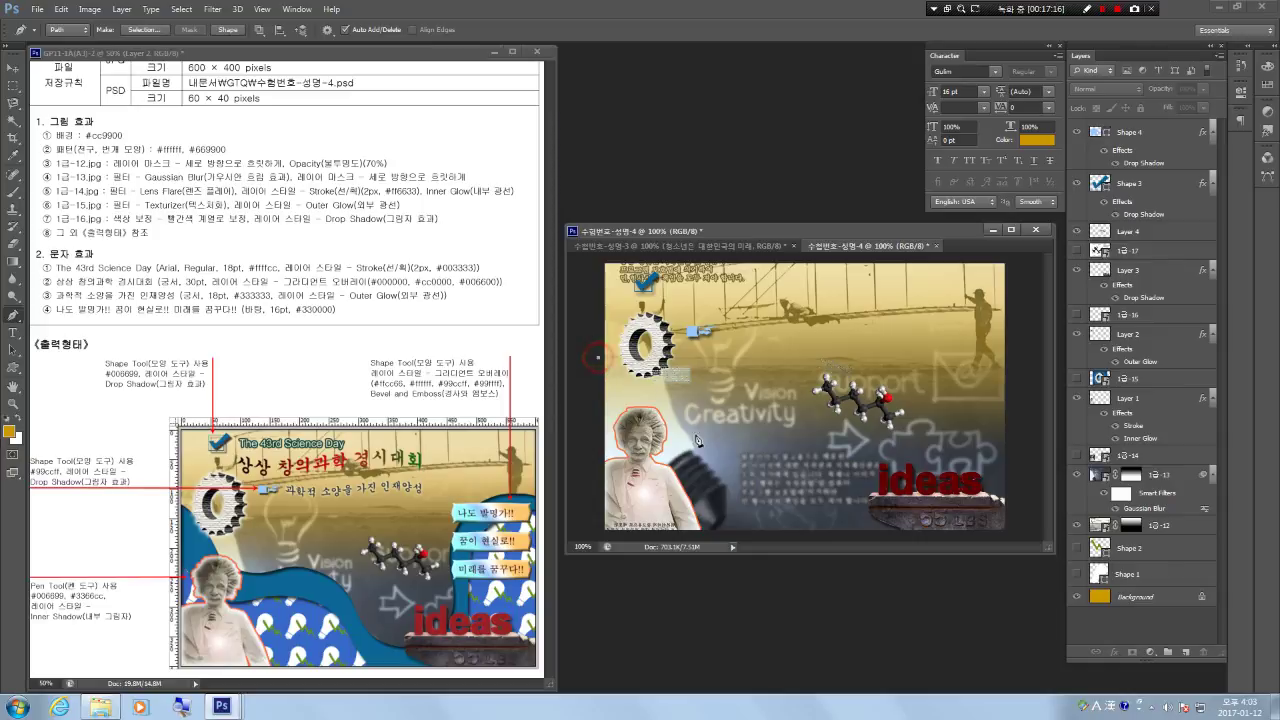
mouse_move(680, 428)
mouse_down()
mouse_move(691, 452)
mouse_move(771, 430)
mouse_up()
drag(816, 470, 838, 500)
drag(909, 492, 953, 454)
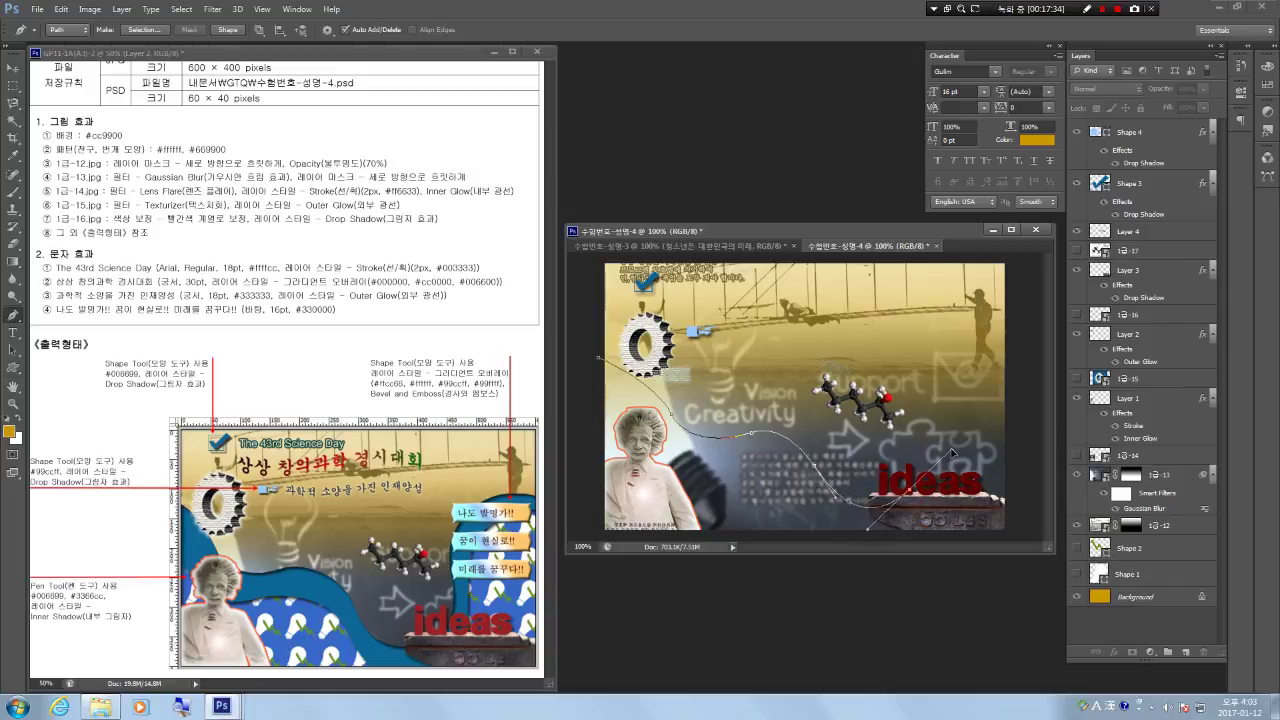
drag(919, 357, 973, 320)
click(1018, 353)
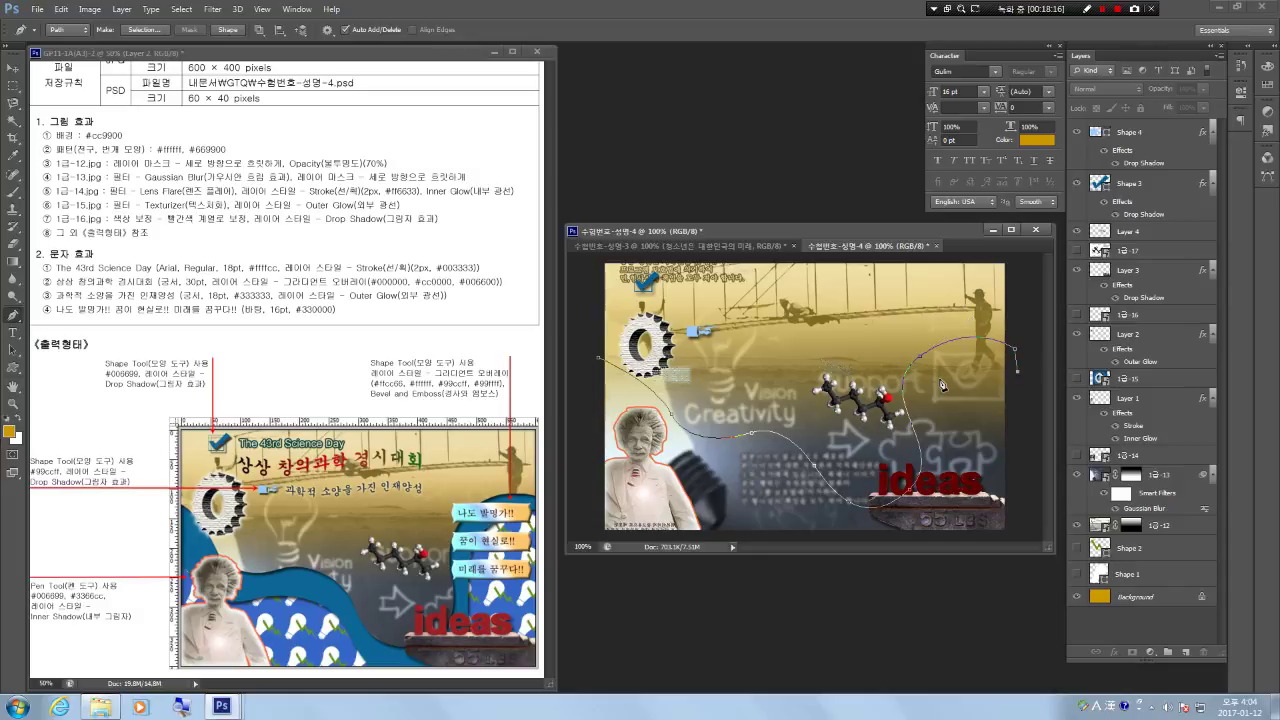
Draw the wavy band's lower edge back to the starting anchor, closing the path, and convert it into a shape layer.
drag(938, 380, 931, 411)
mouse_move(923, 538)
mouse_down()
mouse_move(895, 555)
mouse_move(902, 547)
mouse_up()
drag(810, 497, 721, 483)
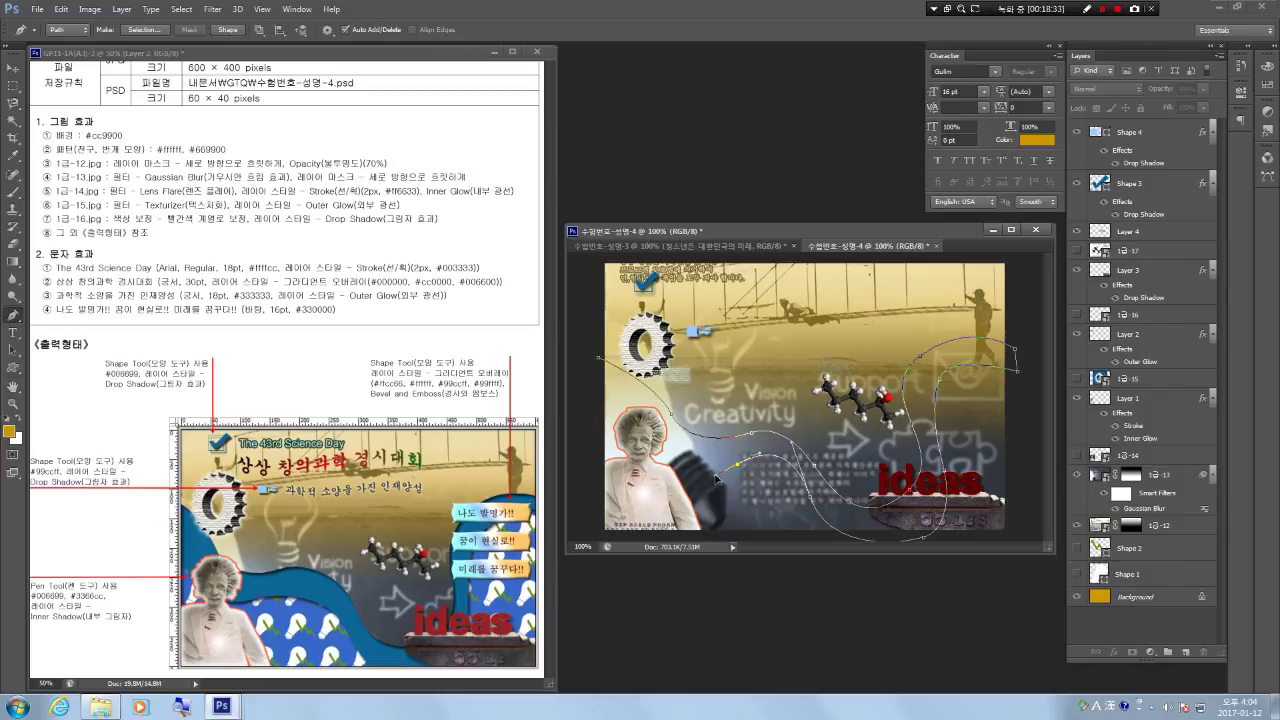
drag(641, 436, 617, 405)
click(597, 418)
click(599, 359)
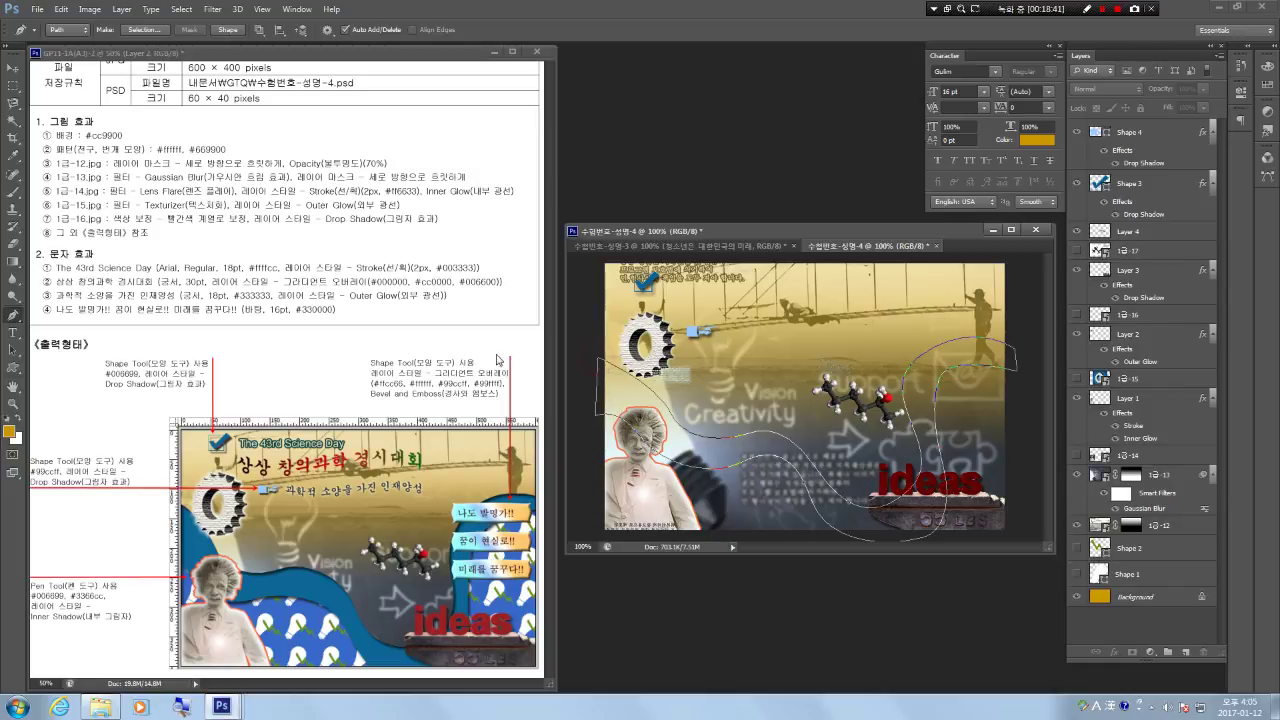
click(228, 30)
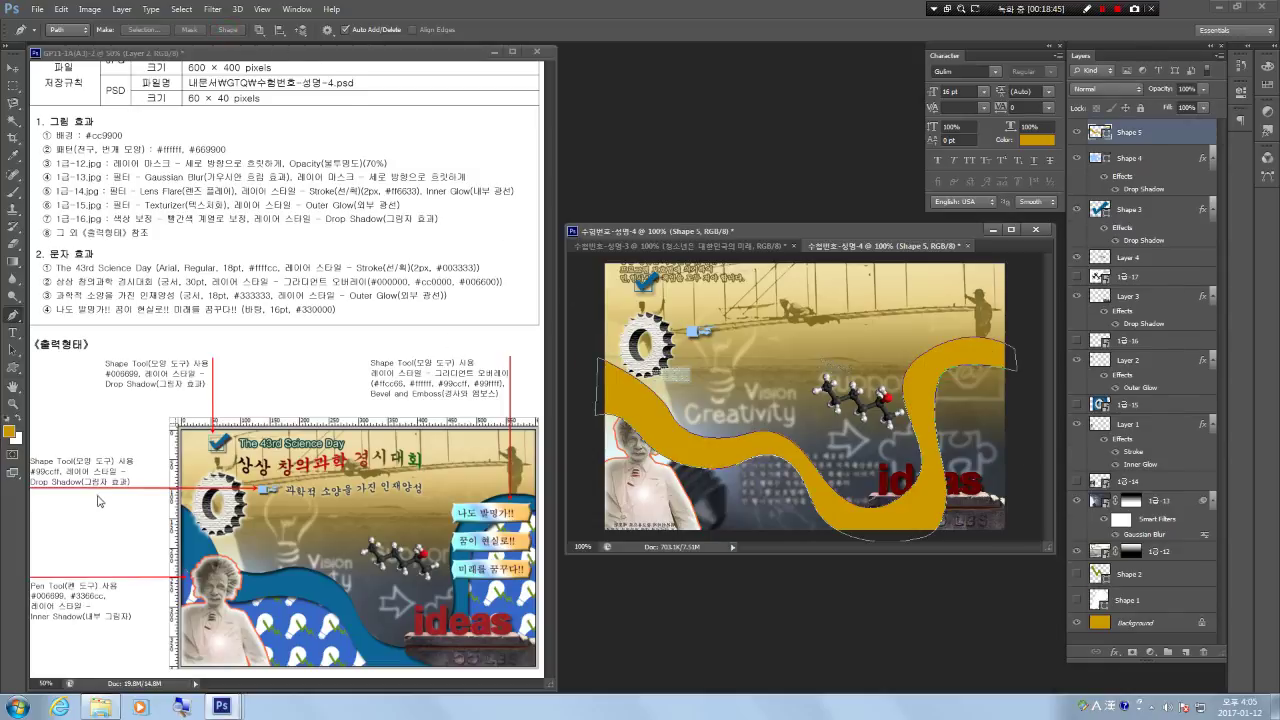
Set the wavy band's fill colour to #006699.
double_click(1101, 131)
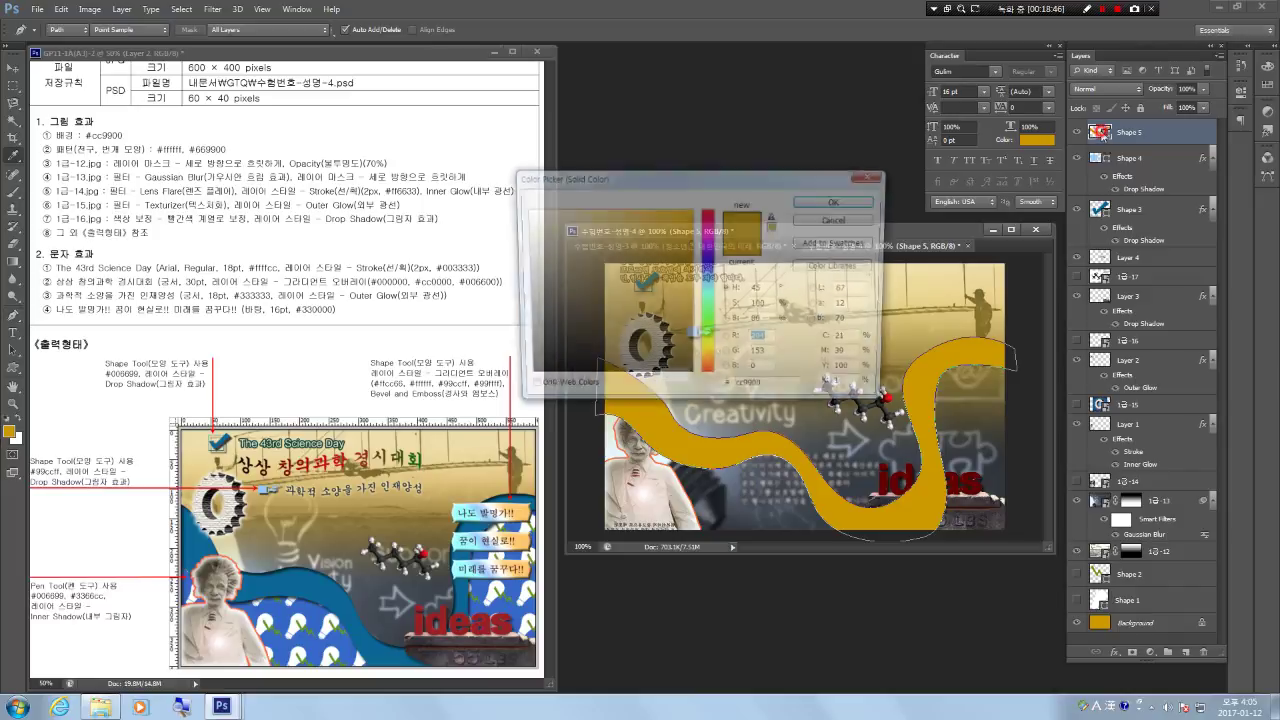
click(775, 390)
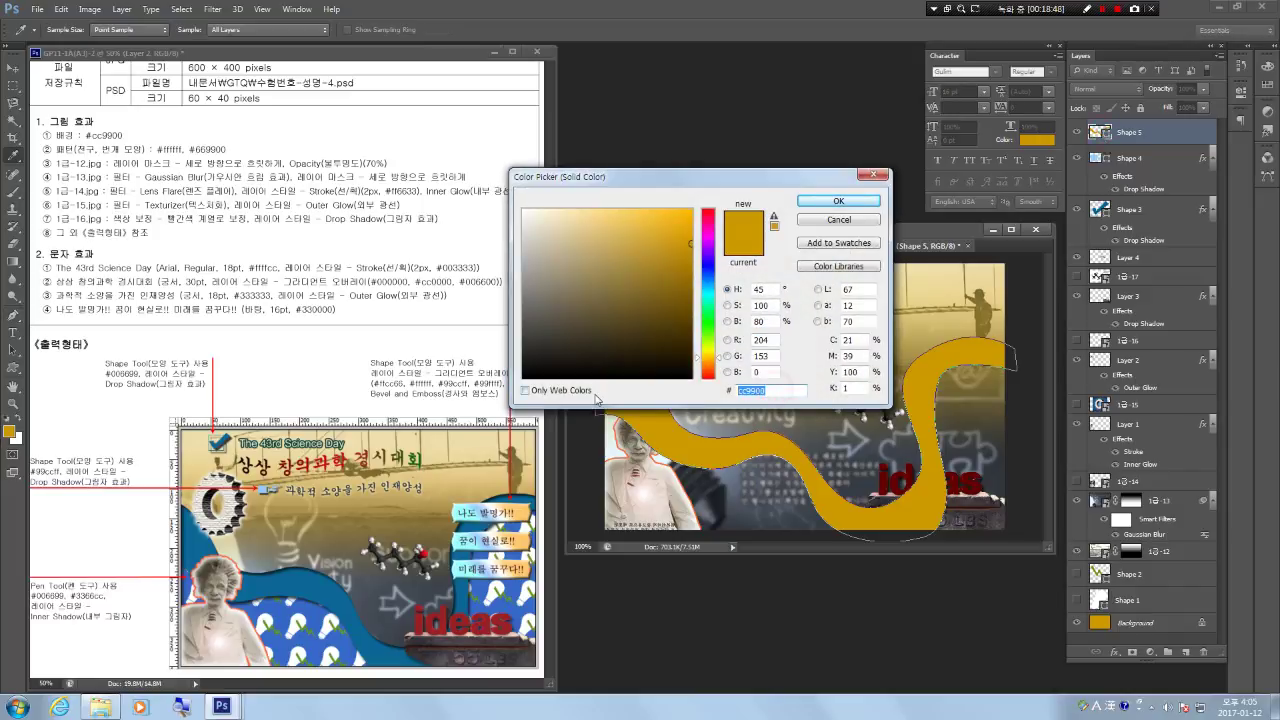
text(99ccff)
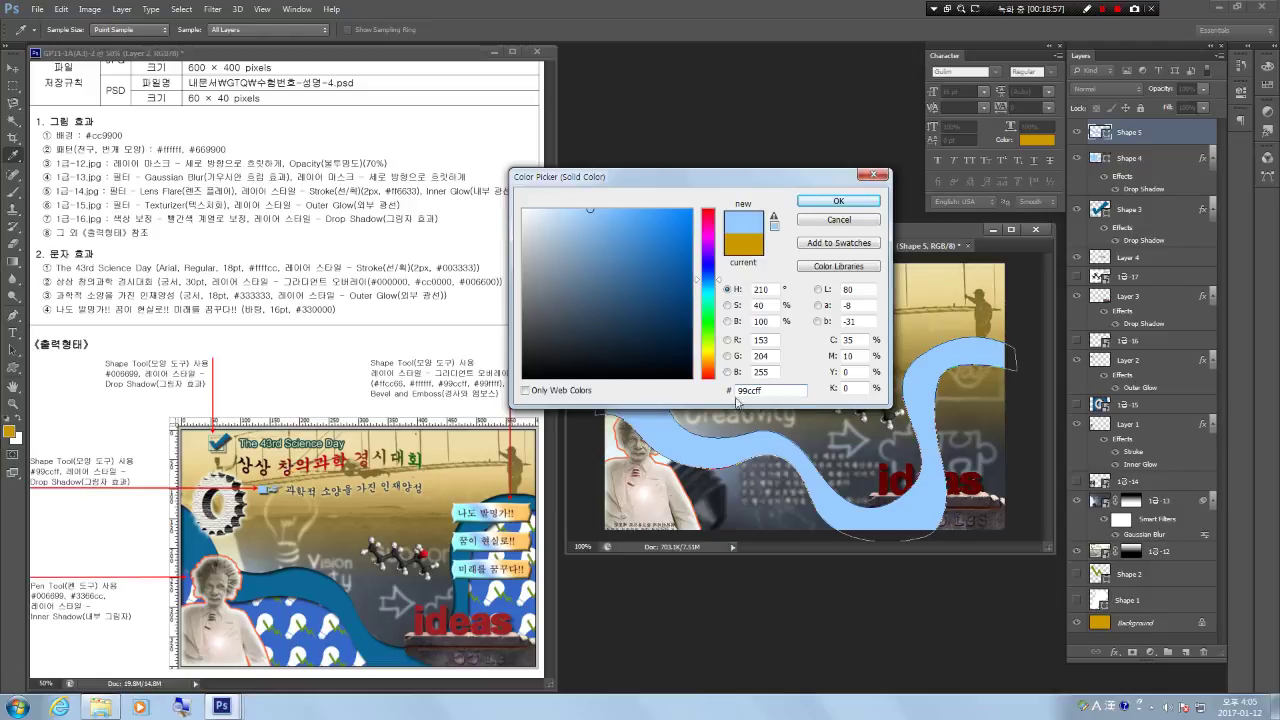
drag(785, 389, 724, 393)
text(006699)
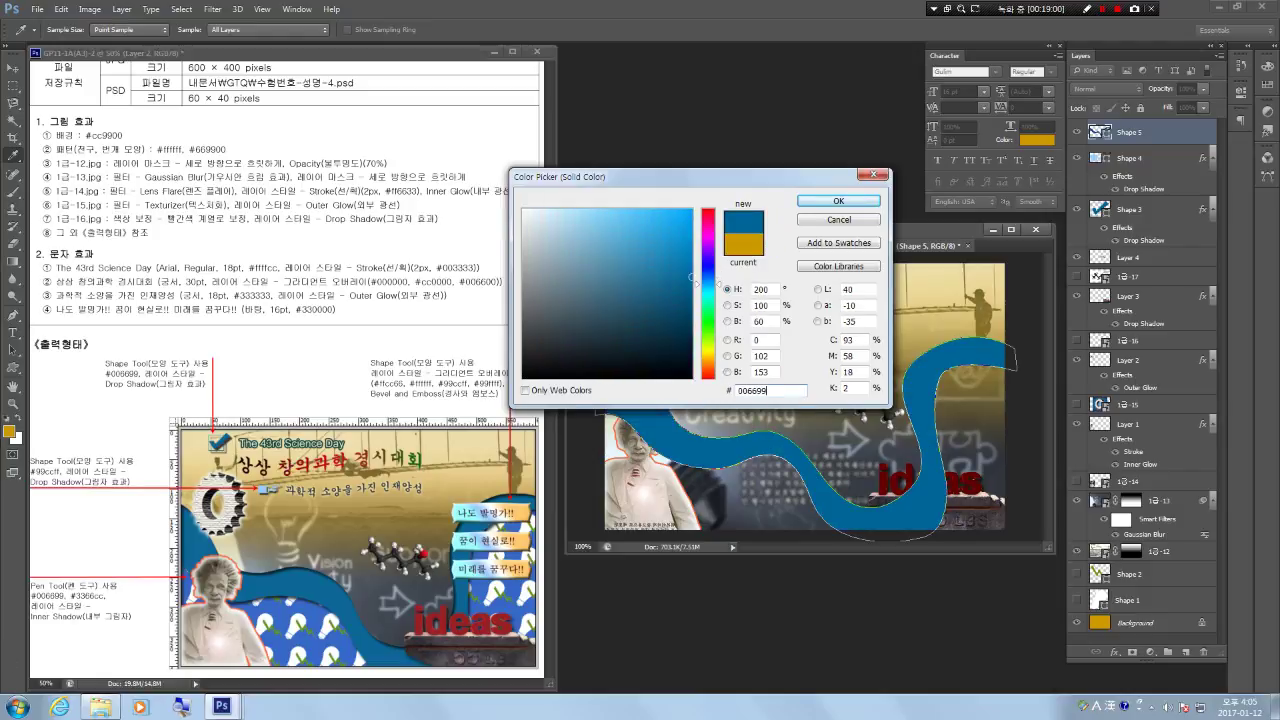
key(Return)
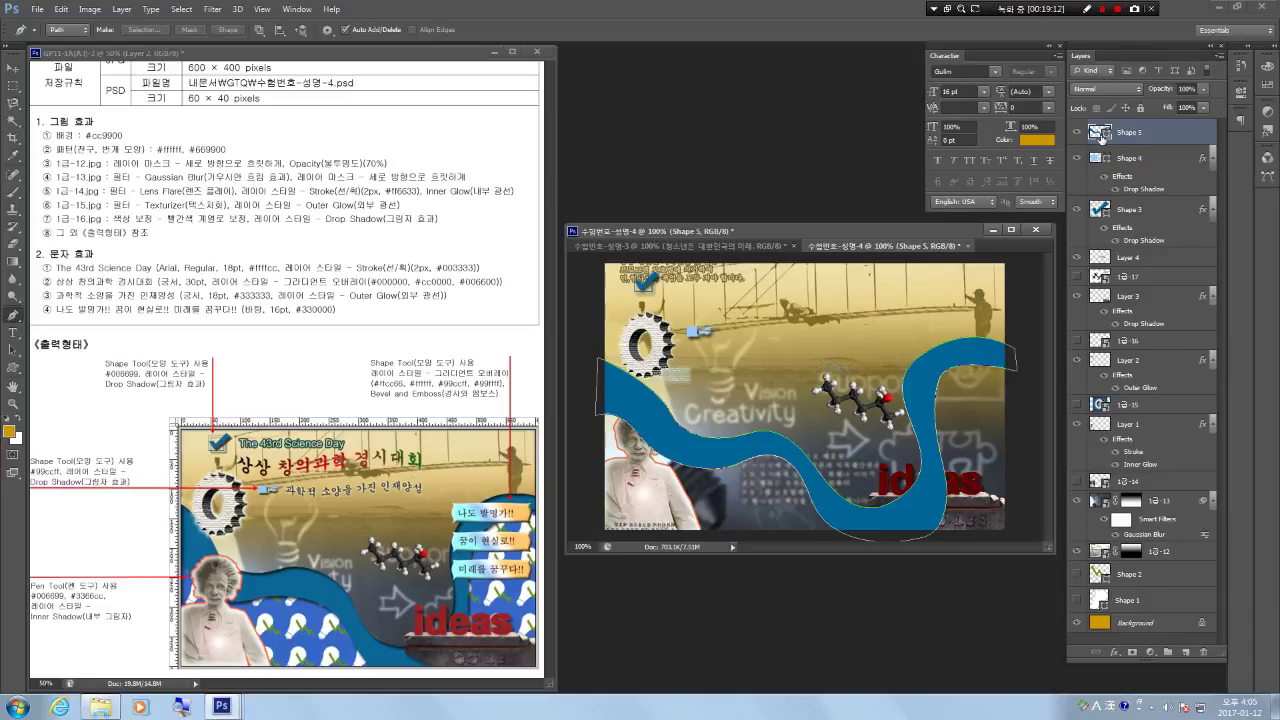
Add an Inner Shadow layer style to the wavy band.
right_click(1140, 136)
click(1145, 141)
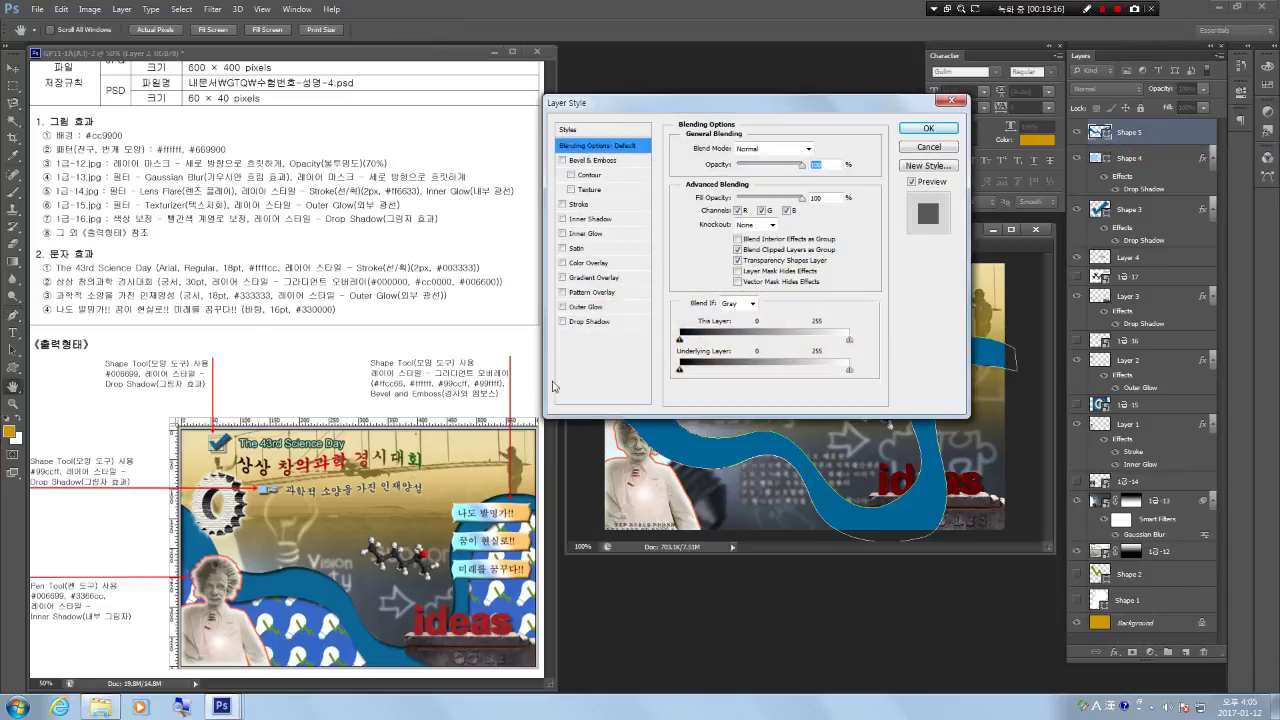
click(592, 218)
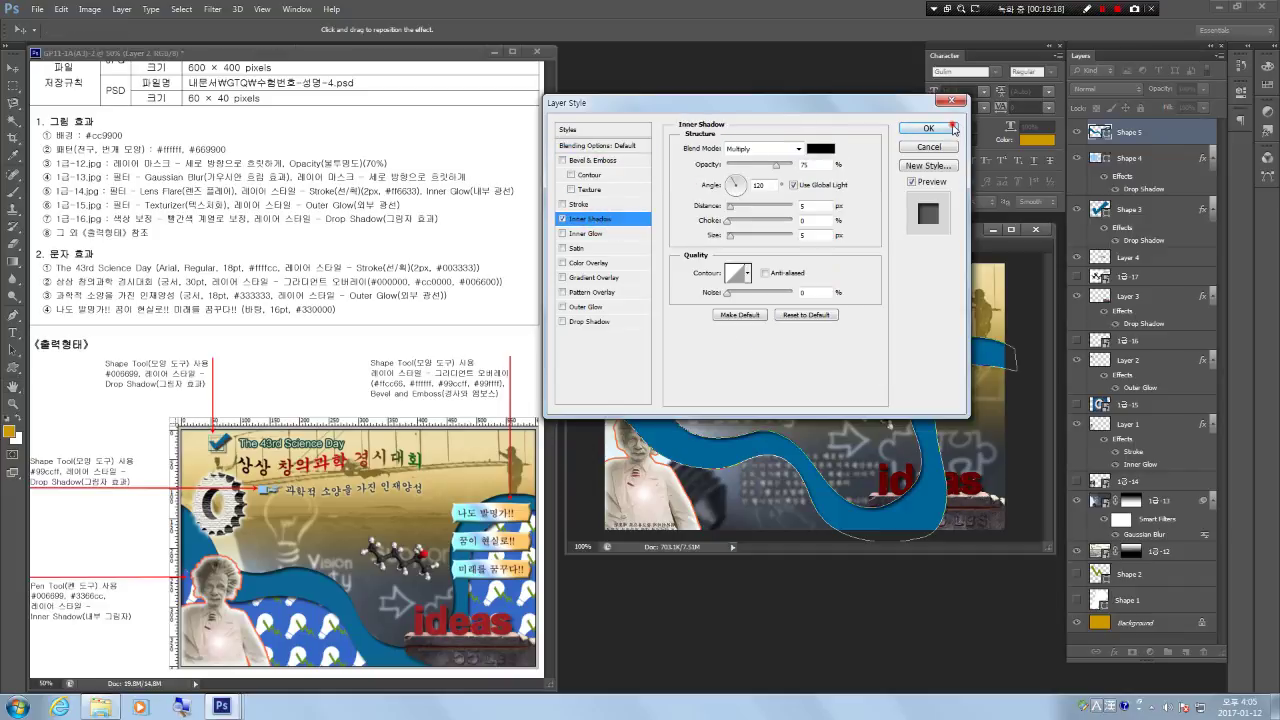
click(954, 128)
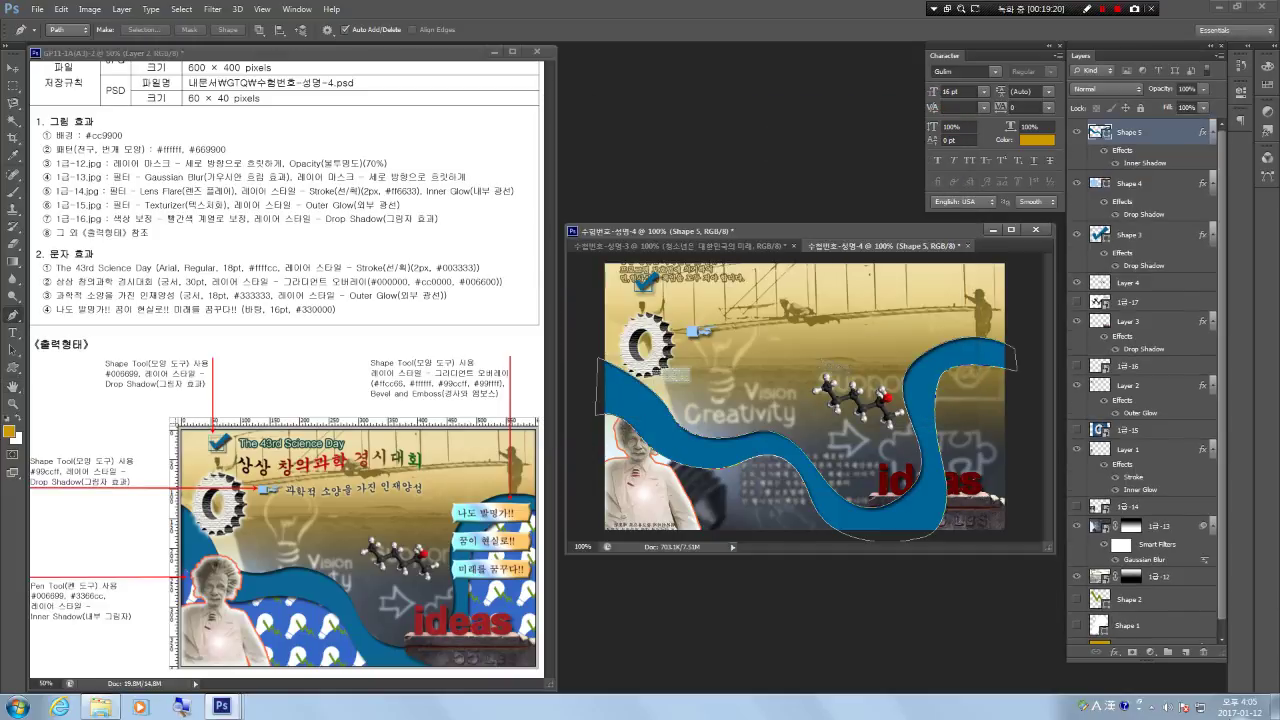
scroll(1198, 582, down, 2)
scroll(1149, 440, up, 2)
click(1140, 190)
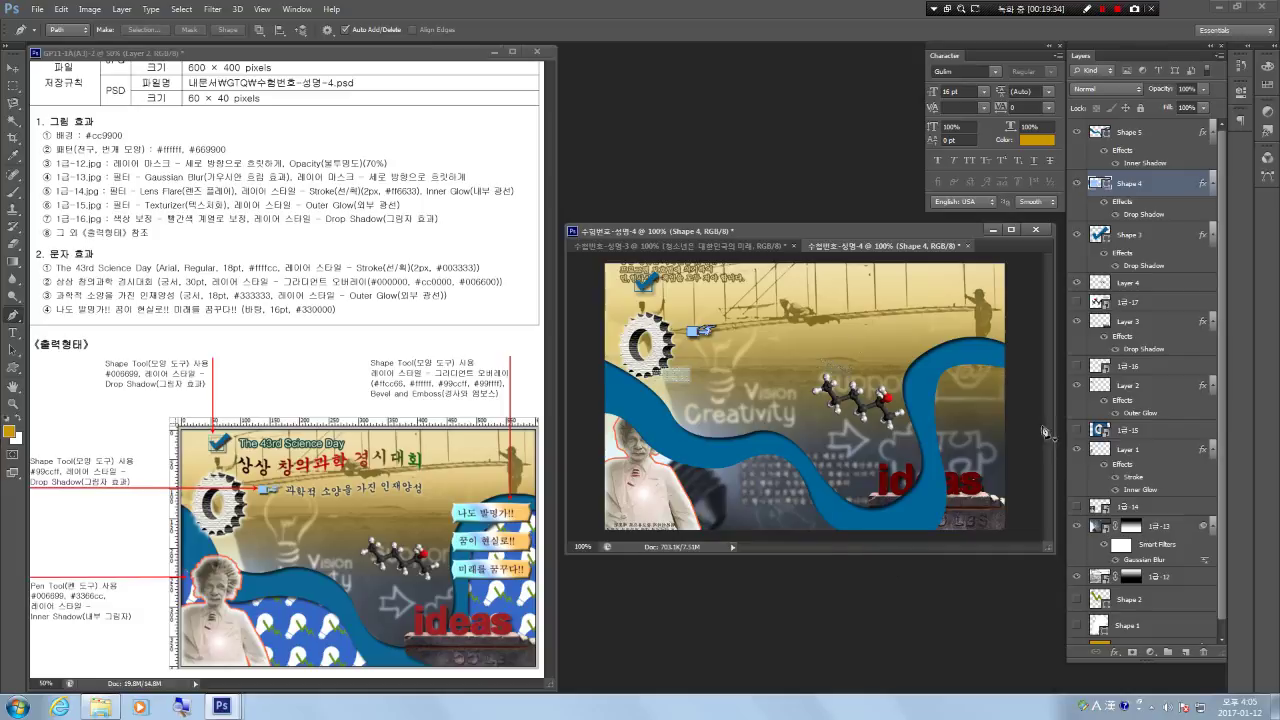
click(586, 387)
click(640, 407)
click(687, 454)
click(761, 444)
click(801, 466)
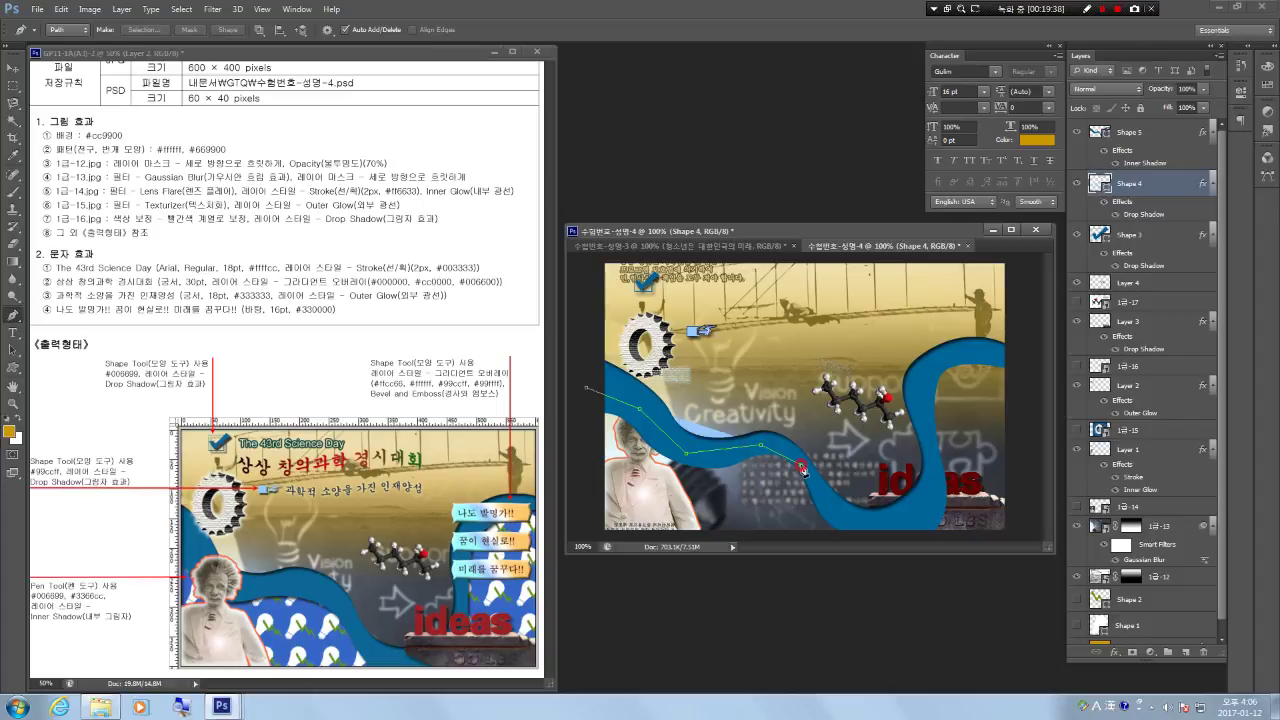
click(834, 501)
click(908, 526)
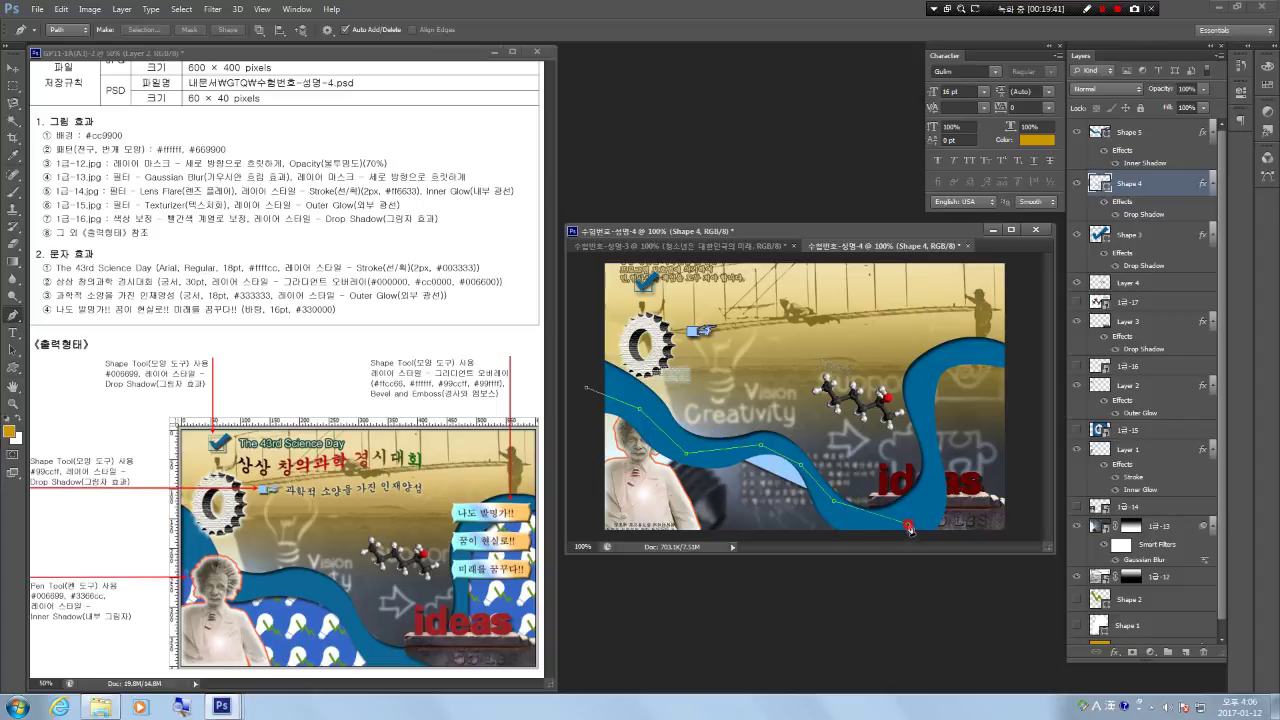
click(935, 485)
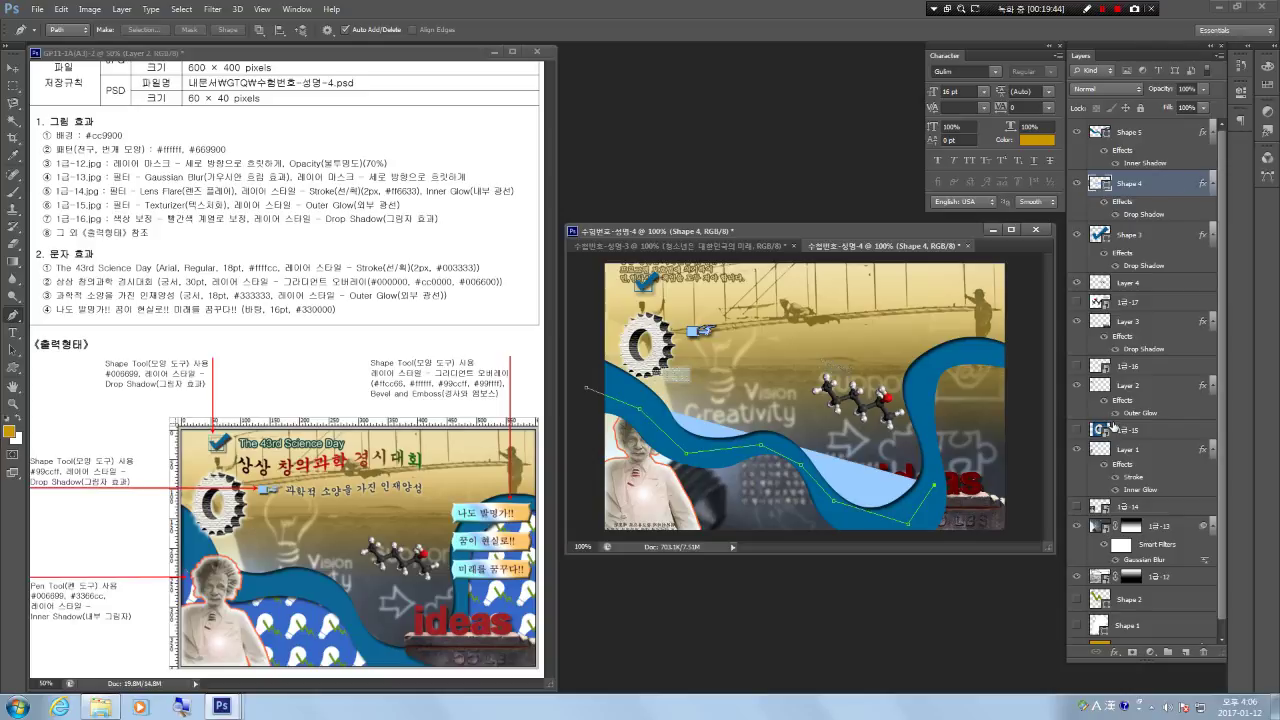
key(Delete)
key(Delete)
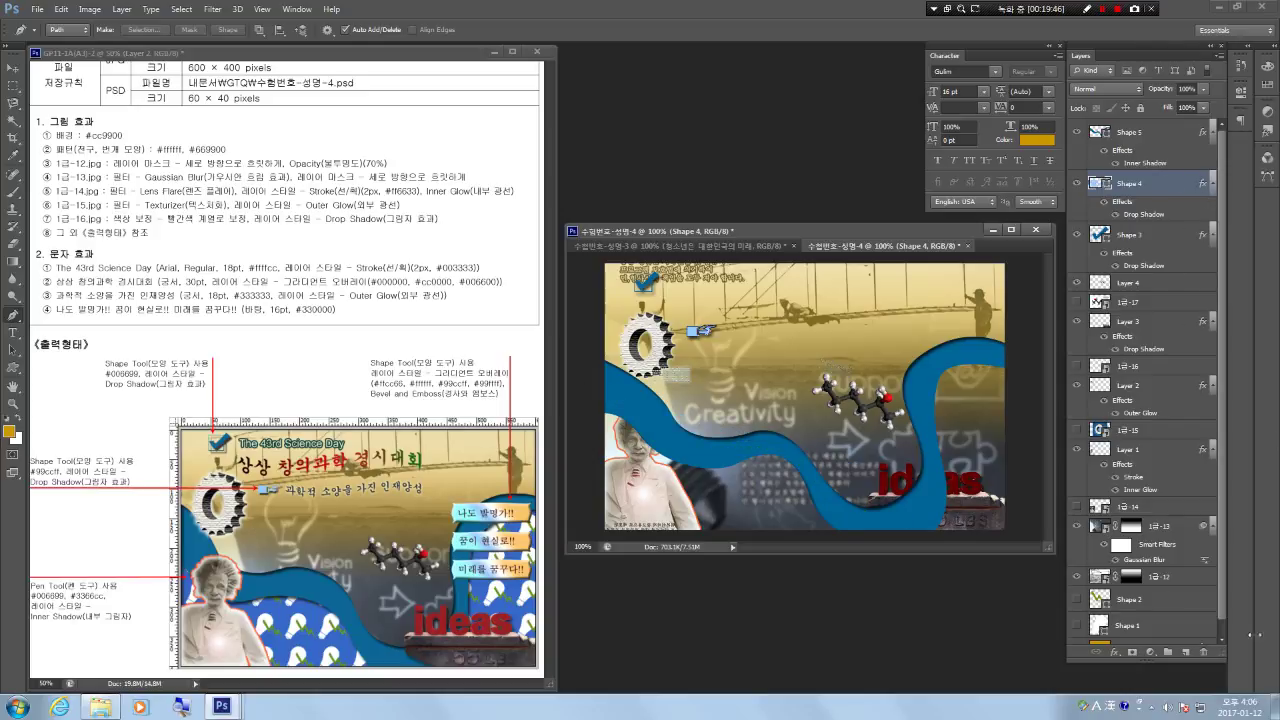
Show the document's paths and deselect the pointing-hand shape's path so that no path is active.
click(1265, 179)
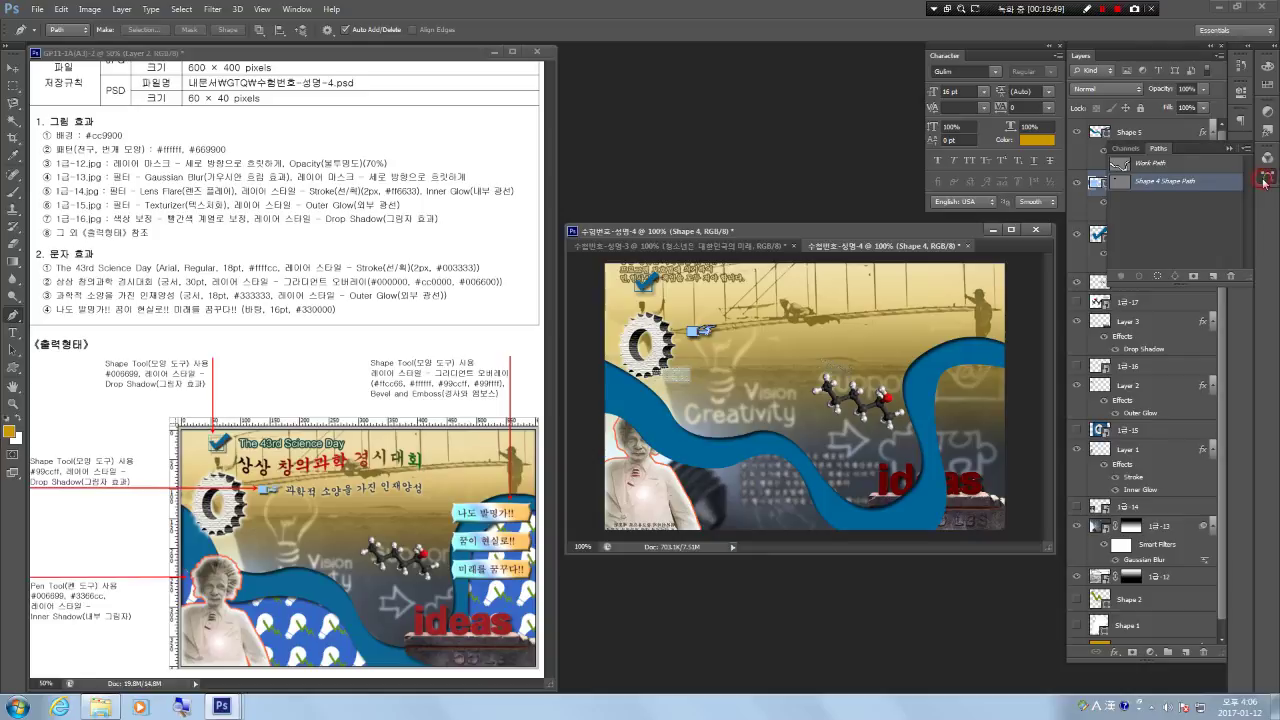
click(1172, 224)
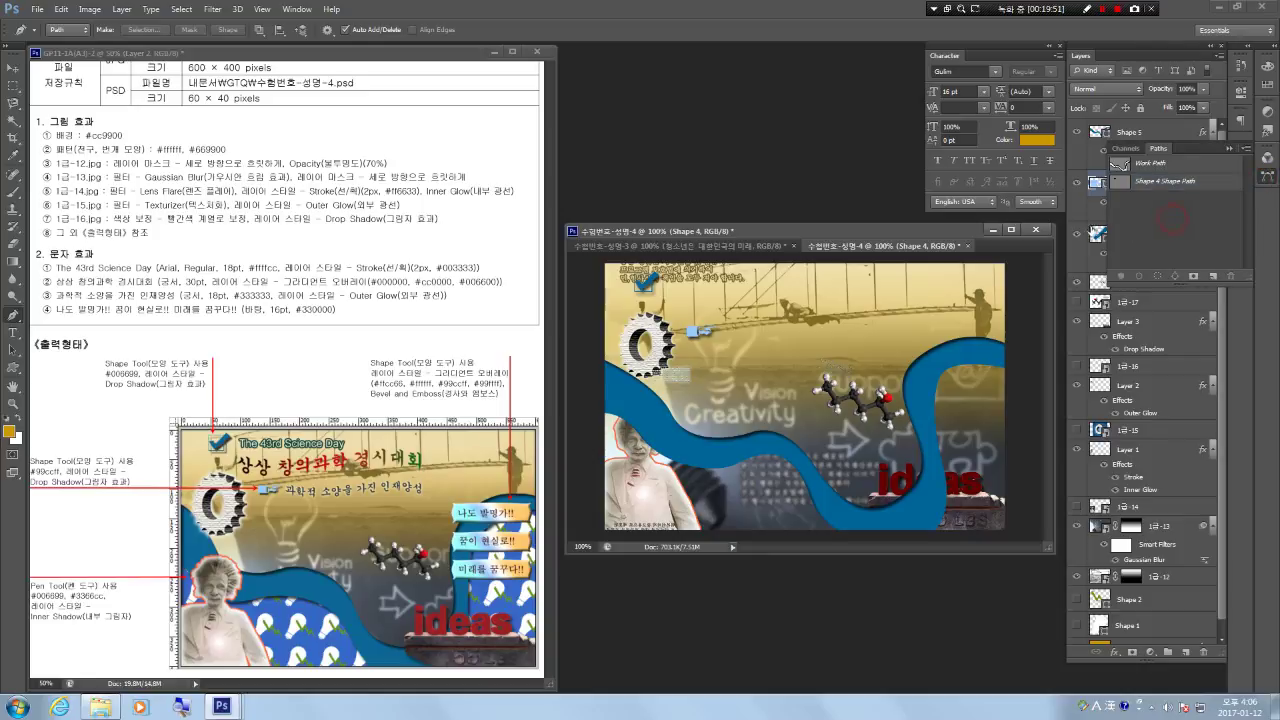
Draw a straight-segmented path along the middle of the wavy band, from beyond the canvas's left edge to beyond its right edge.
click(594, 389)
click(653, 413)
click(690, 447)
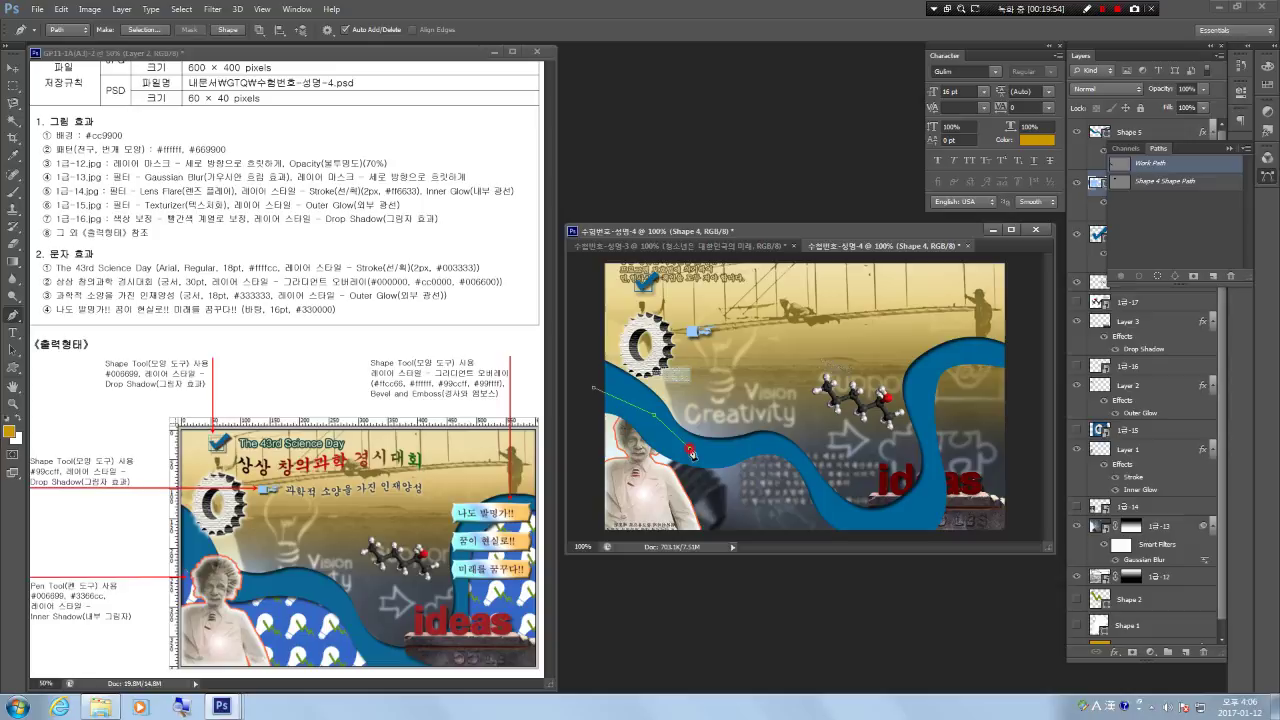
click(760, 443)
click(787, 450)
click(815, 484)
click(876, 521)
click(923, 503)
click(930, 456)
click(918, 394)
click(943, 357)
click(1028, 360)
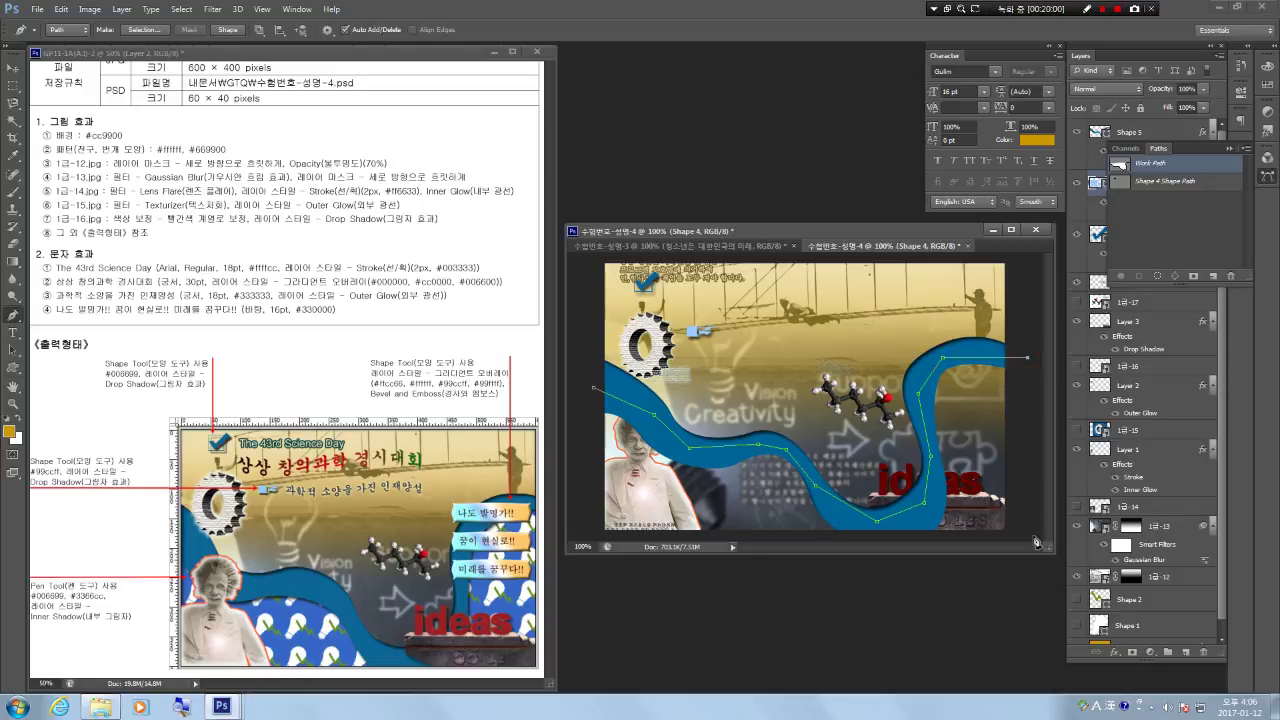
Close the path around the area below the wavy band, passing beyond the canvas corners, and convert it into a shape layer.
click(1019, 533)
click(598, 529)
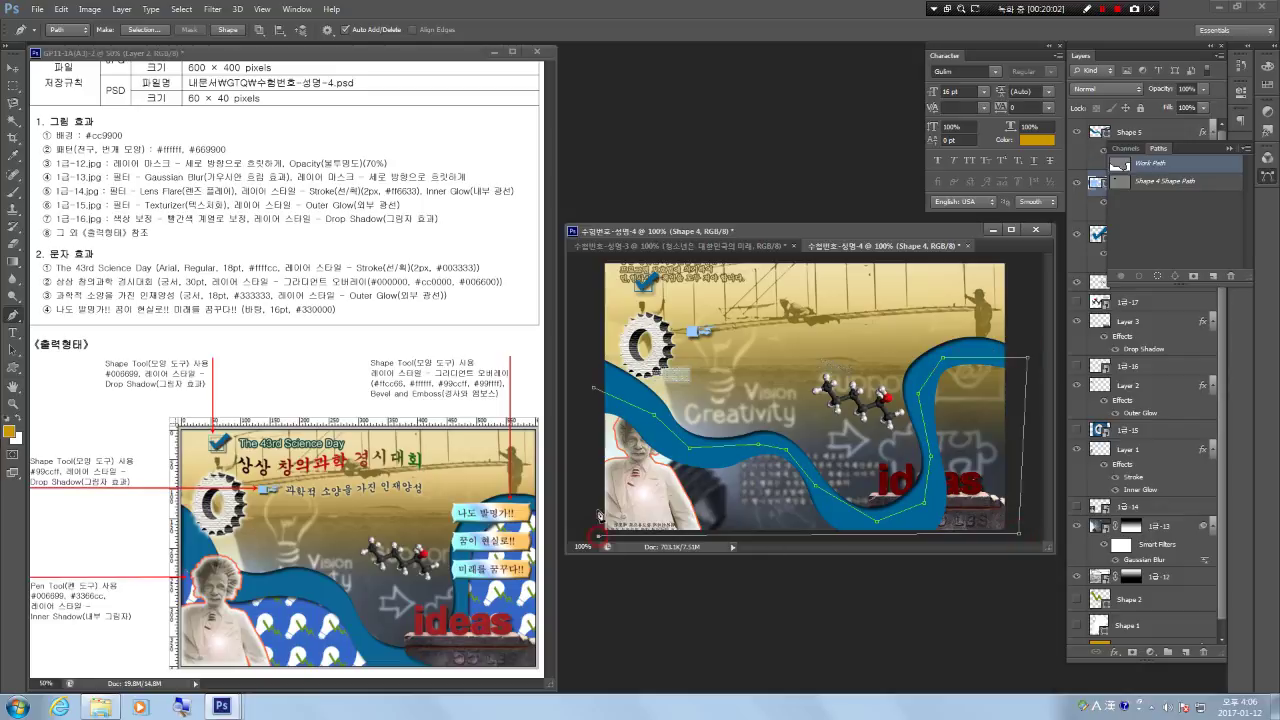
click(593, 388)
click(231, 32)
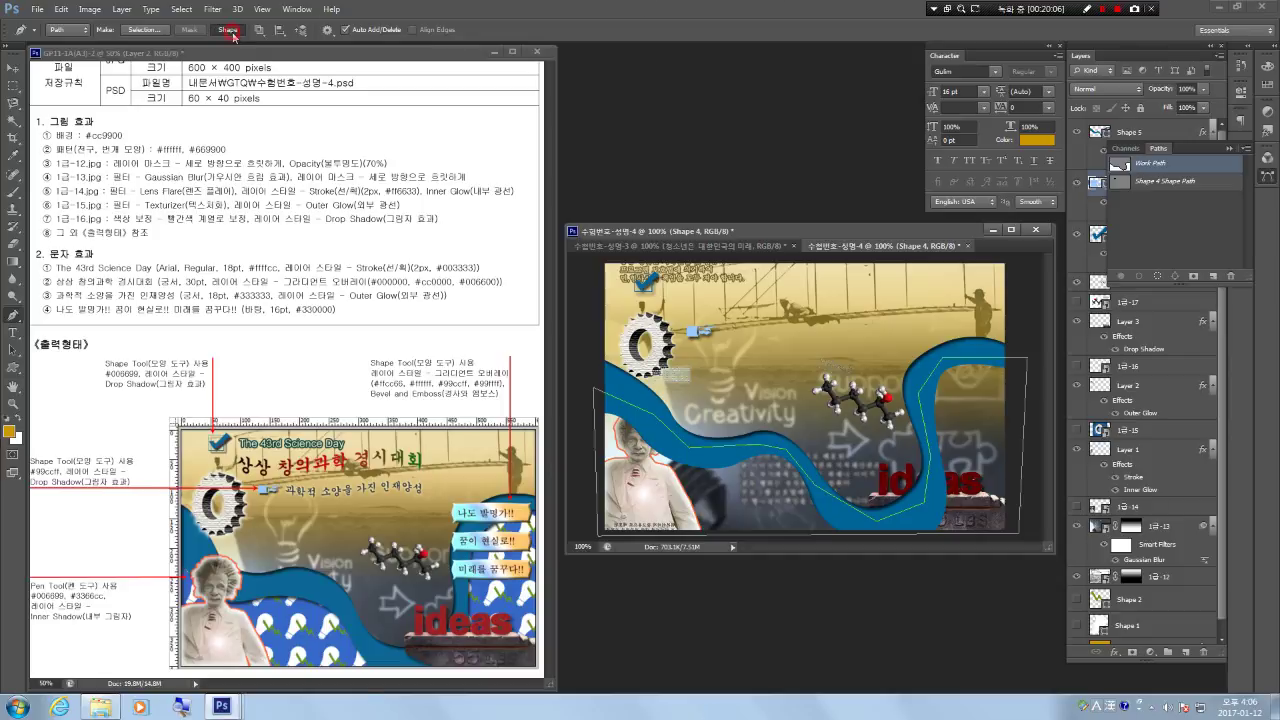
click(1270, 180)
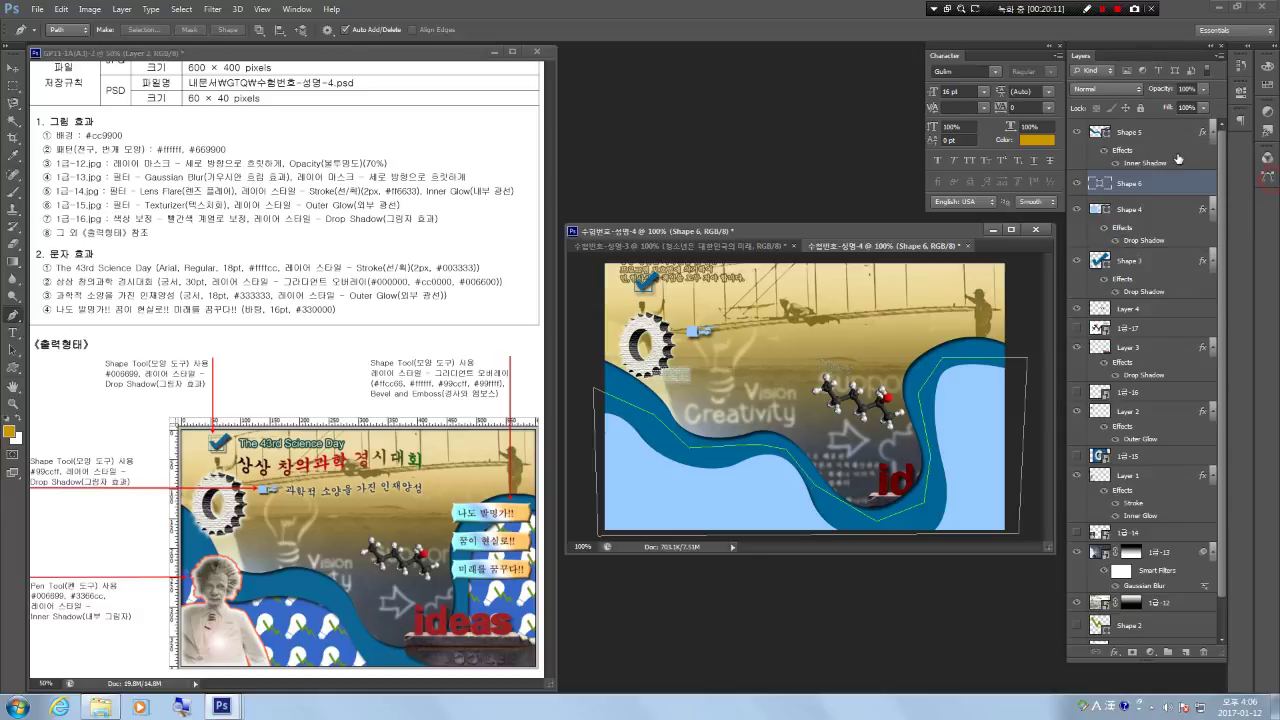
Set the fill colour of the new shape below the wavy band to #3366cc.
double_click(1105, 185)
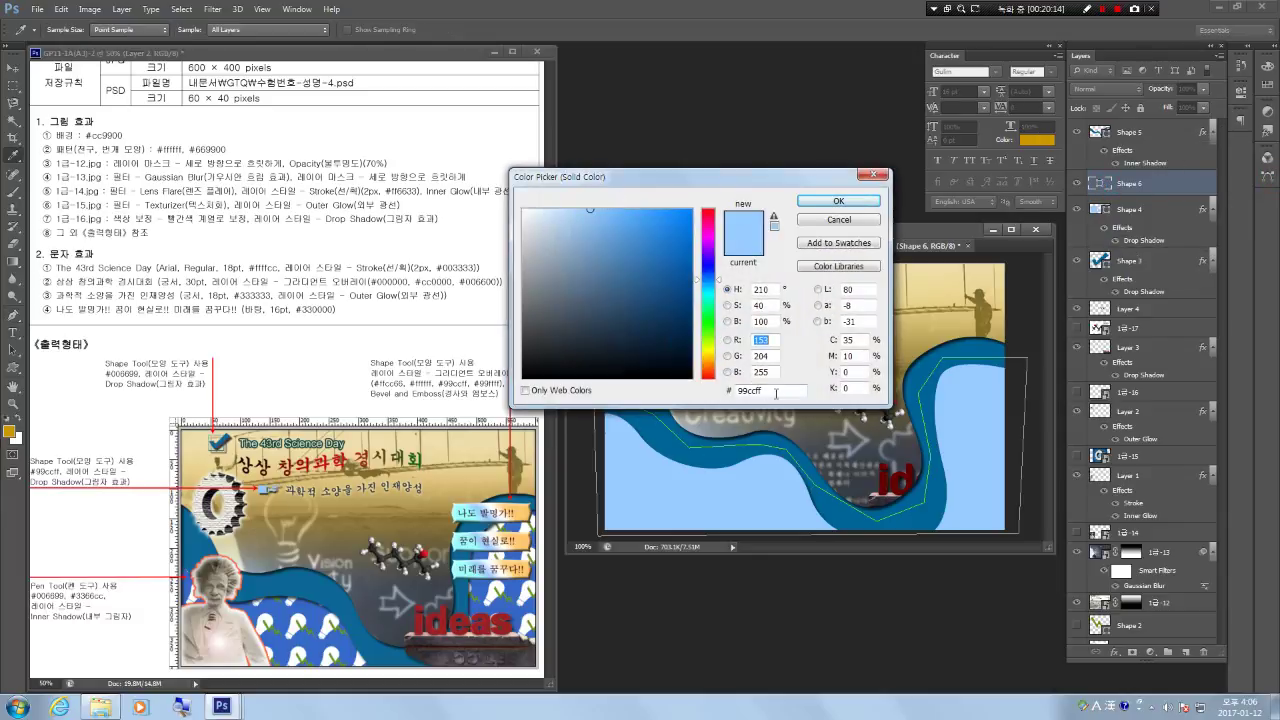
double_click(776, 392)
text(3366cc)
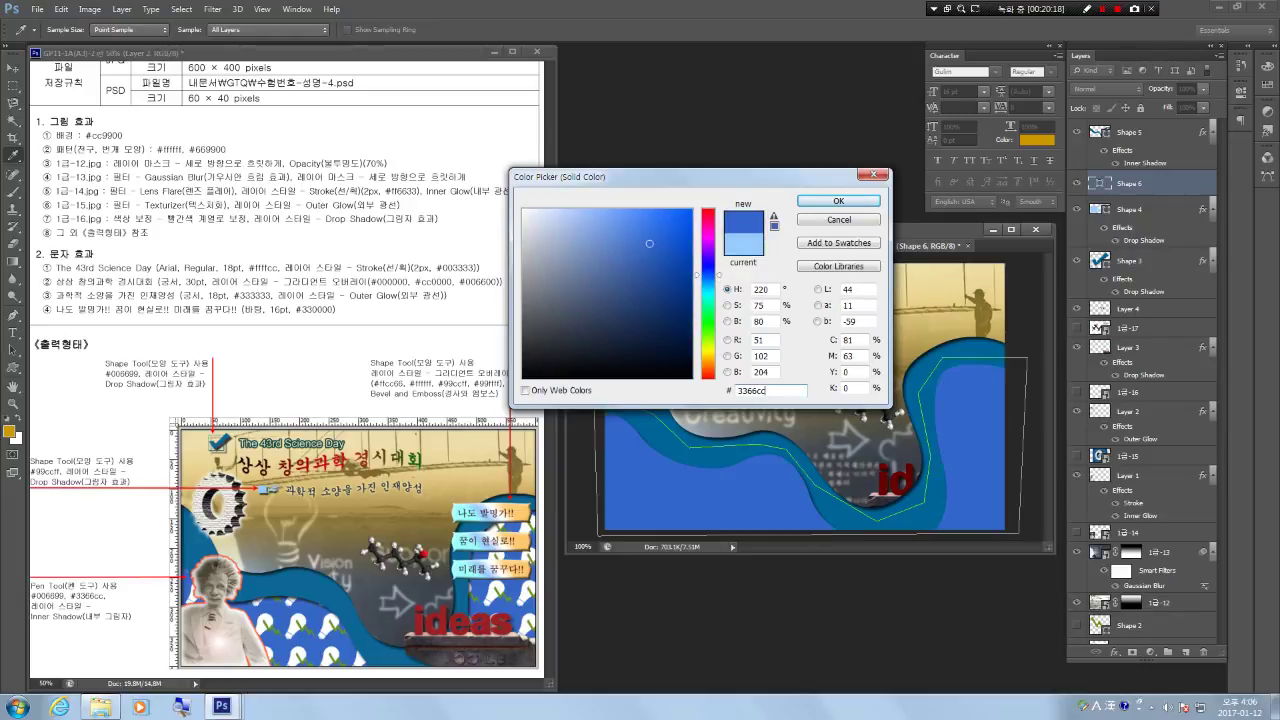
key(Return)
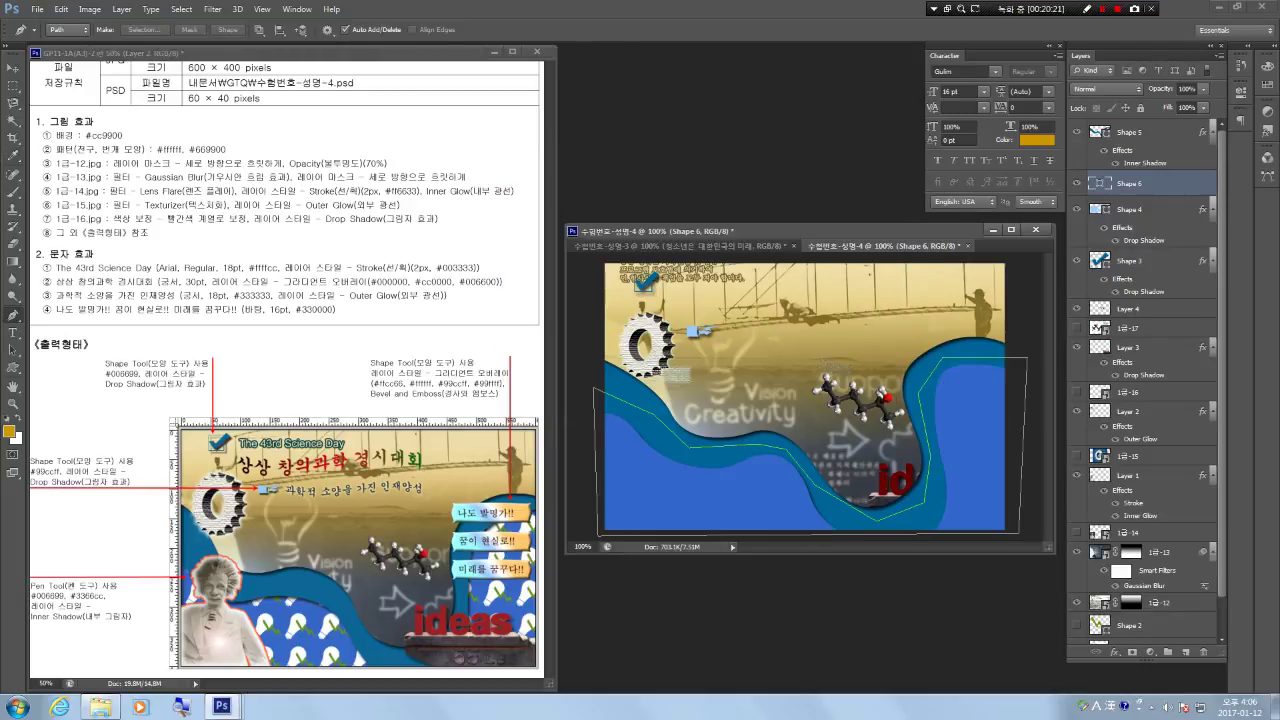
Move the #3366cc shape layer down the stack to just above layer 1급-13, behind the portrait and the ideas artwork.
click(13, 68)
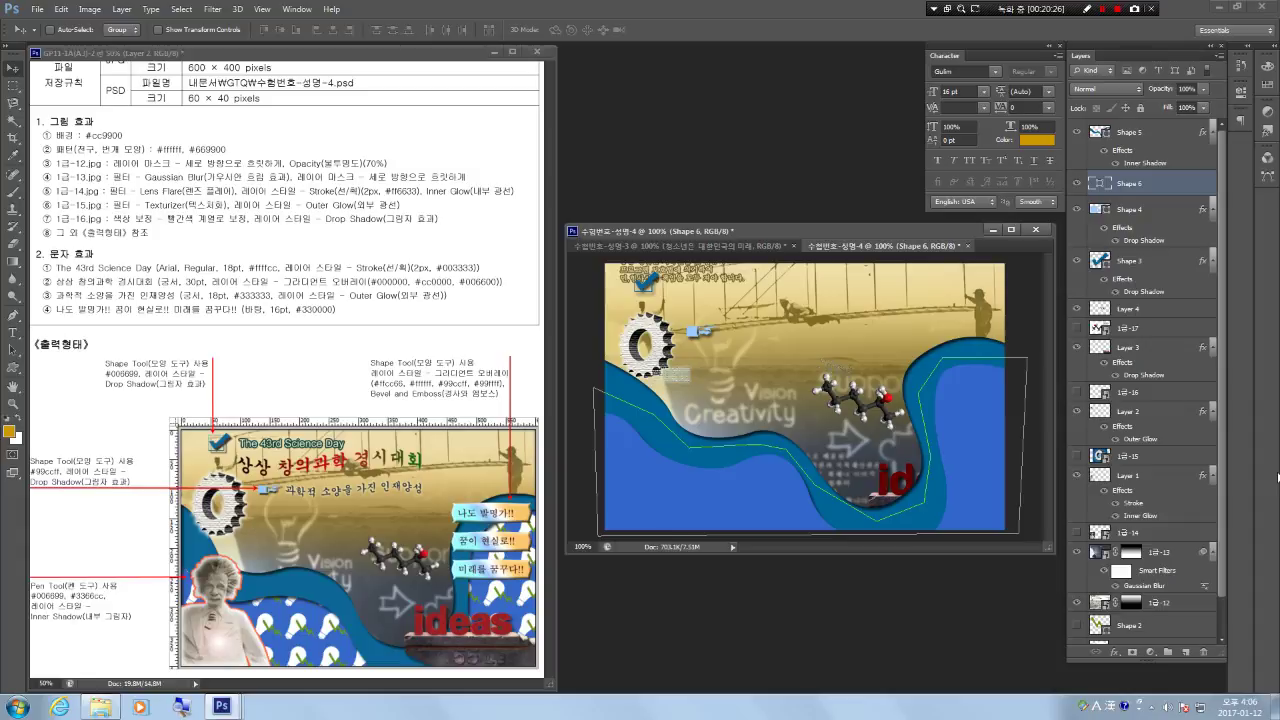
key(ctrl+bracketleft)
key(ctrl+bracketleft)
key(ctrl+bracketleft)
key(ctrl+bracketleft)
key(ctrl+bracketleft)
key(ctrl+bracketleft)
key(ctrl+bracketleft)
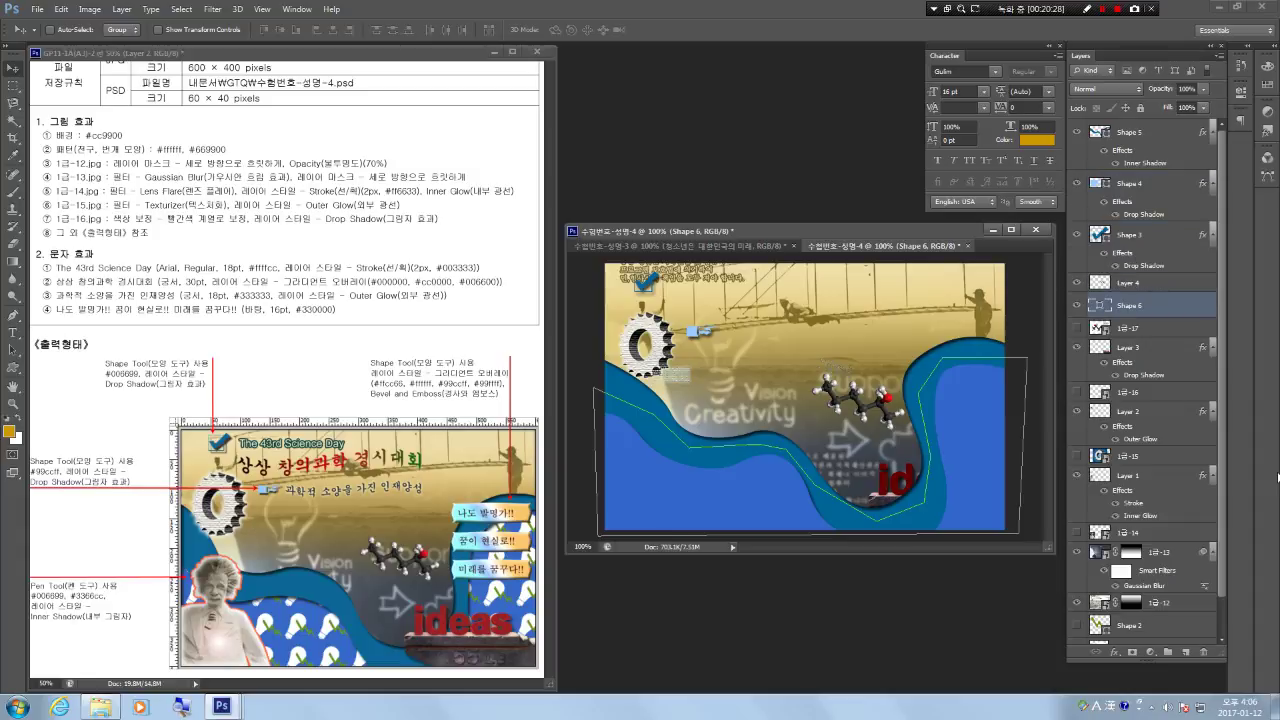
key(ctrl+bracketleft)
key(ctrl+bracketleft)
key(ctrl+bracketleft)
key(ctrl+bracketleft)
key(ctrl+bracketleft)
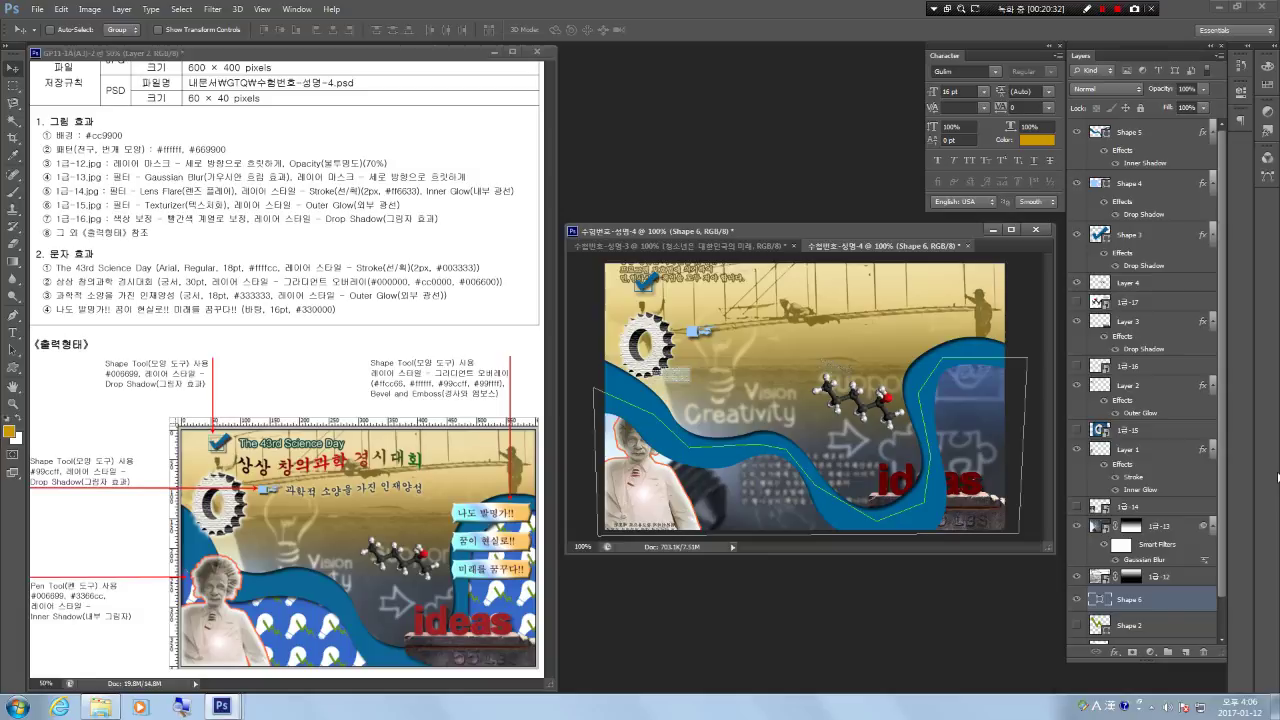
key(ctrl+bracketright)
key(ctrl+bracketright)
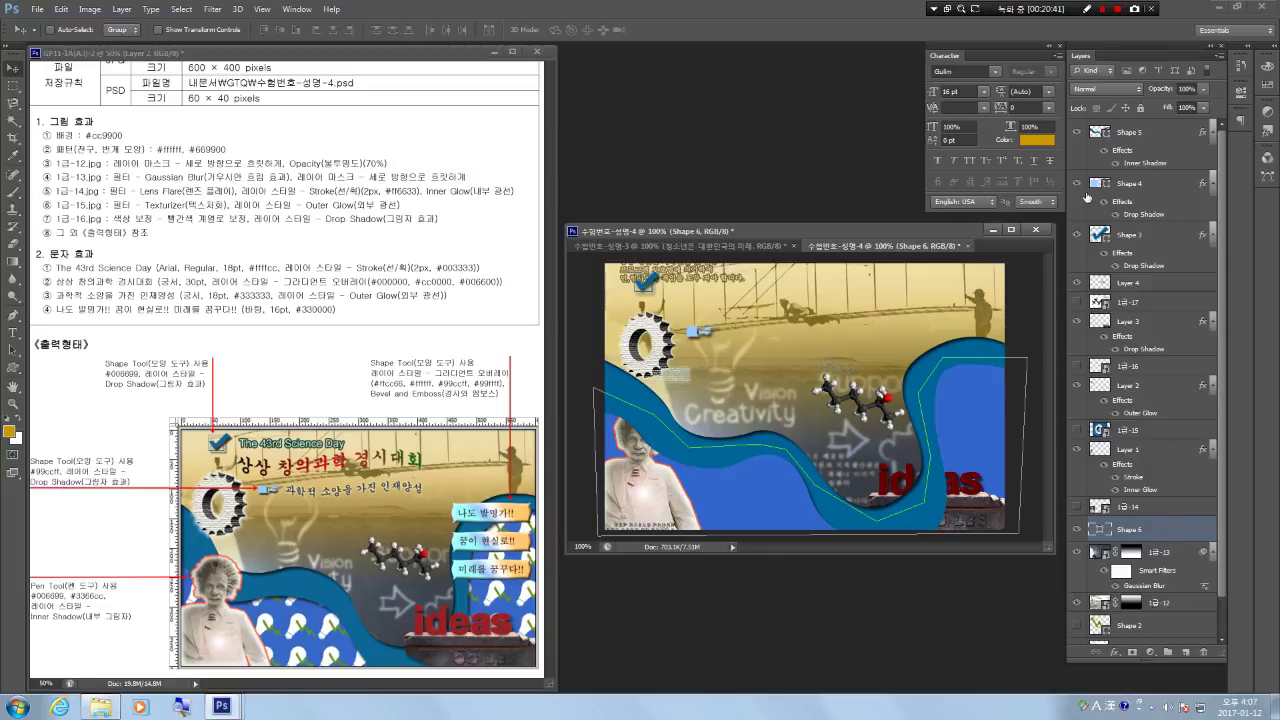
Move the wavy band's layer down the stack to just below Layer 1, behind the portrait and the ideas artwork.
click(1148, 185)
click(1145, 140)
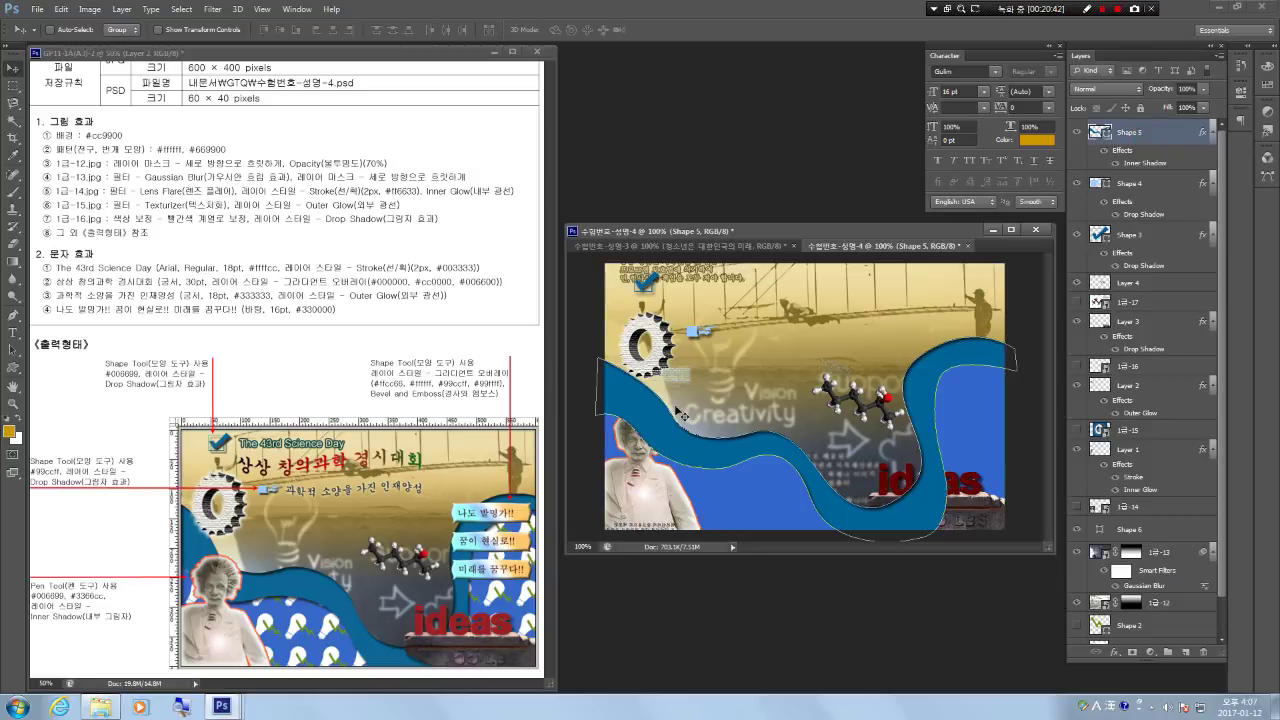
key(ctrl+bracketleft)
key(ctrl+bracketleft)
key(ctrl+bracketleft)
key(ctrl+bracketleft)
key(ctrl+bracketleft)
key(ctrl+bracketleft)
key(ctrl+bracketleft)
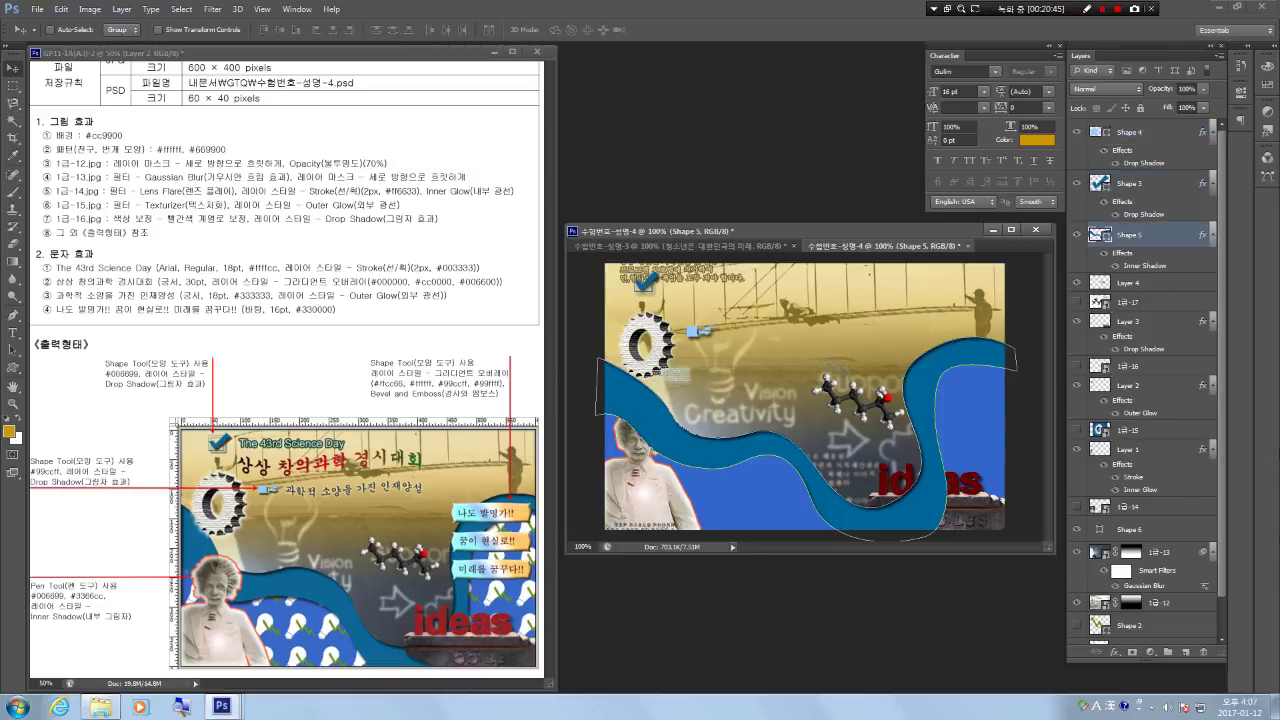
key(ctrl+bracketleft)
key(ctrl+bracketleft)
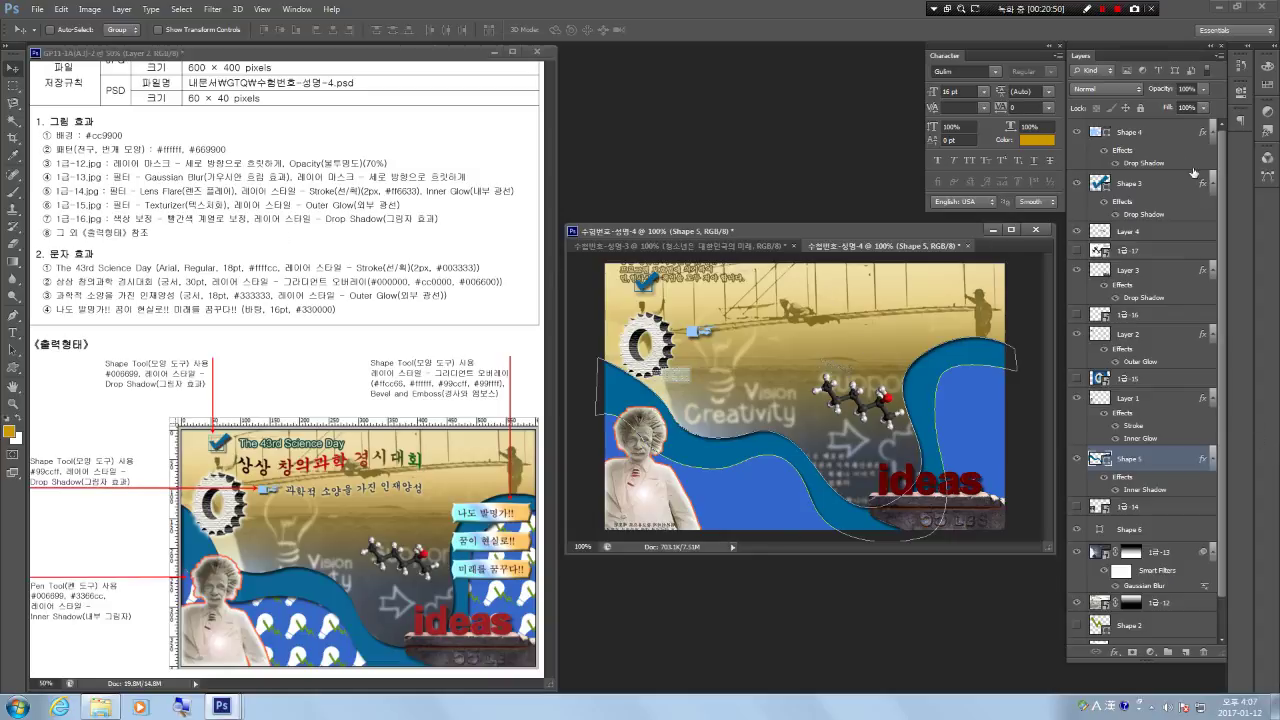
Deselect the wavy band's path so that its outline is hidden on the canvas.
click(1268, 177)
click(1161, 226)
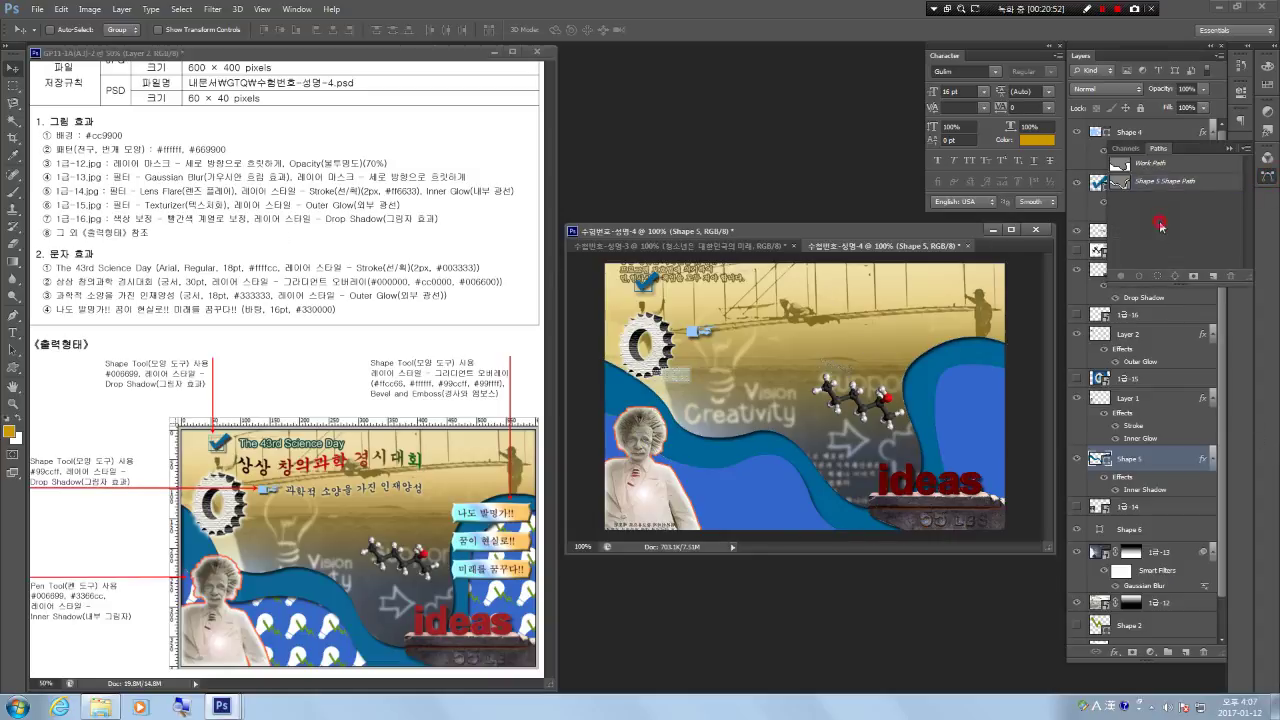
click(1267, 182)
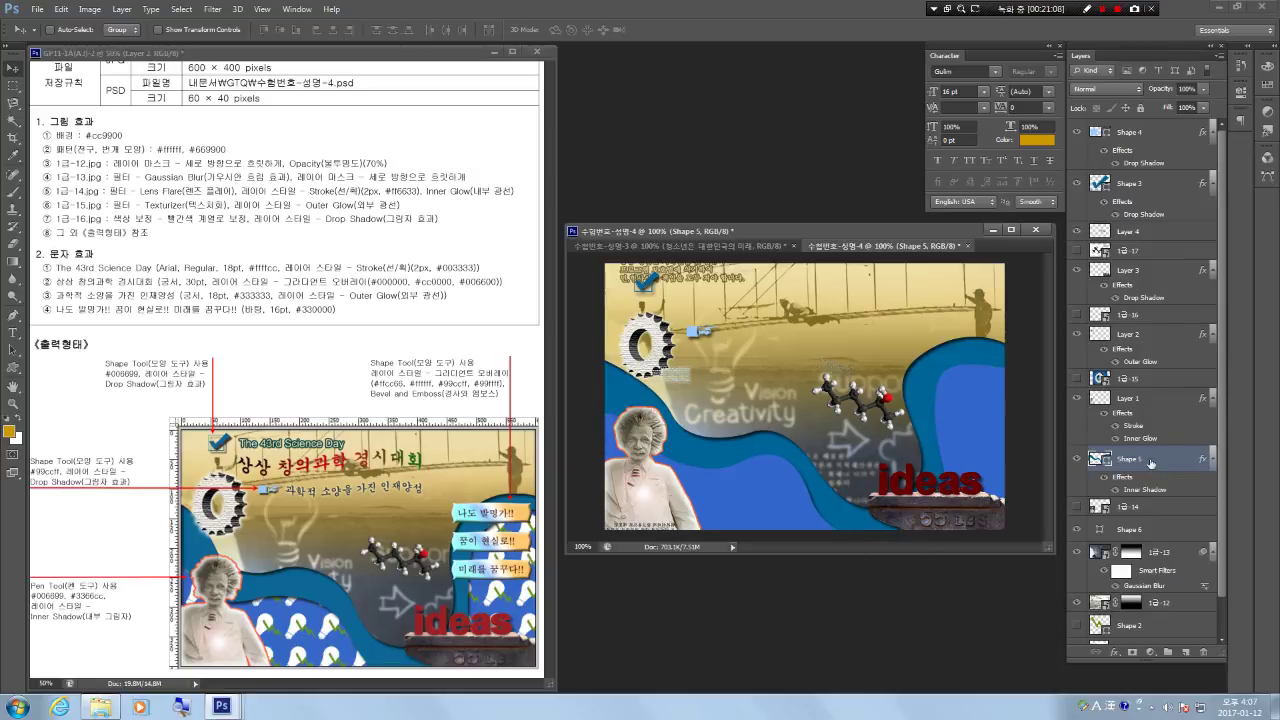
click(1142, 381)
right_click(1142, 383)
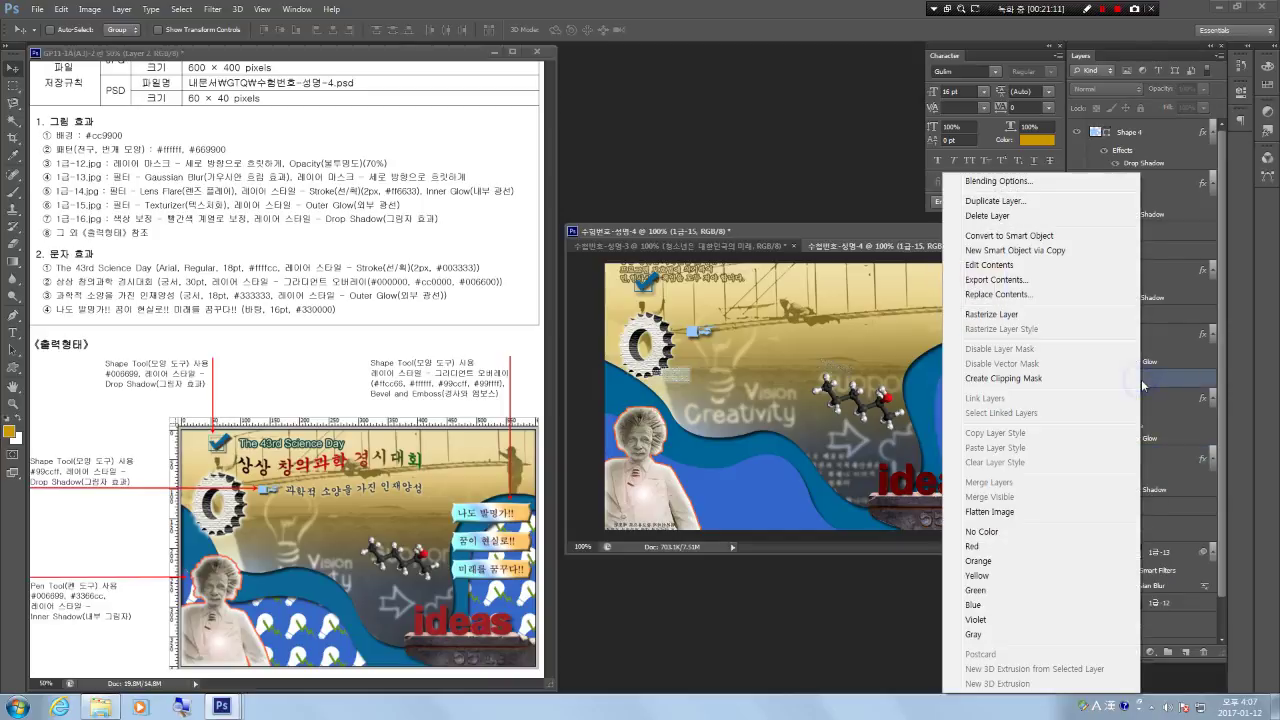
click(1162, 376)
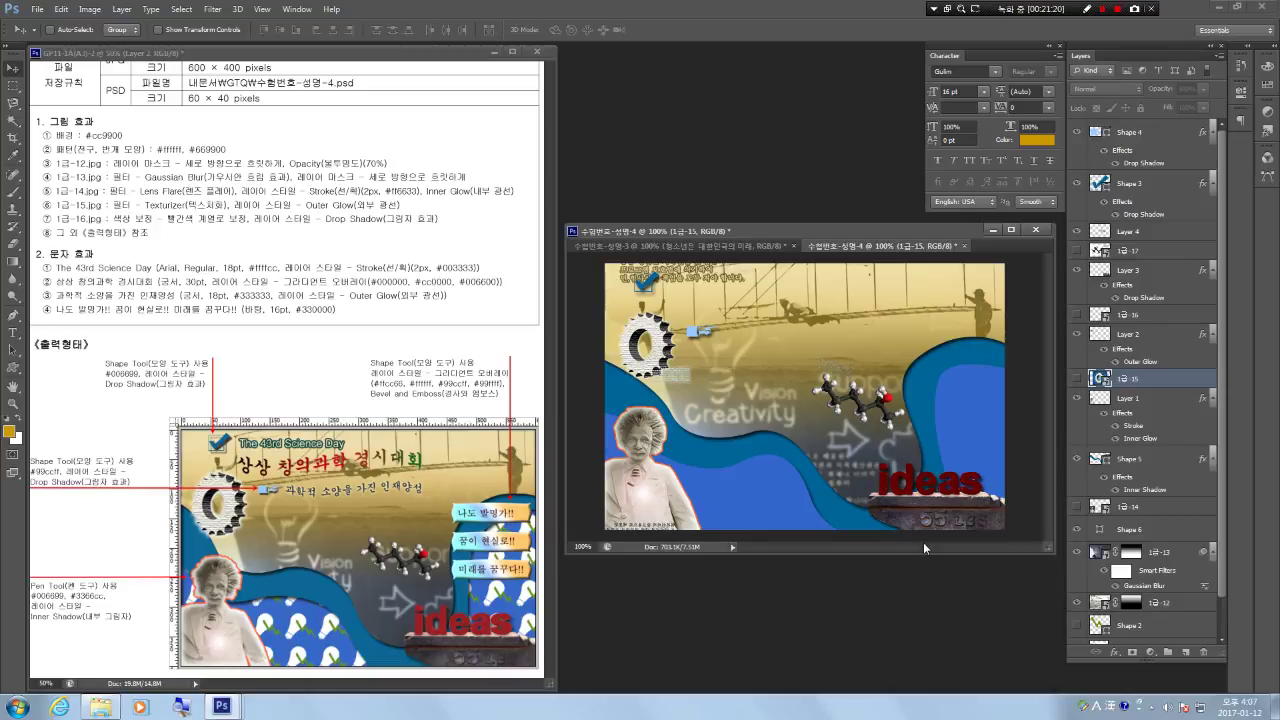
scroll(1126, 538, down, 3)
scroll(1132, 547, up, 3)
click(1136, 190)
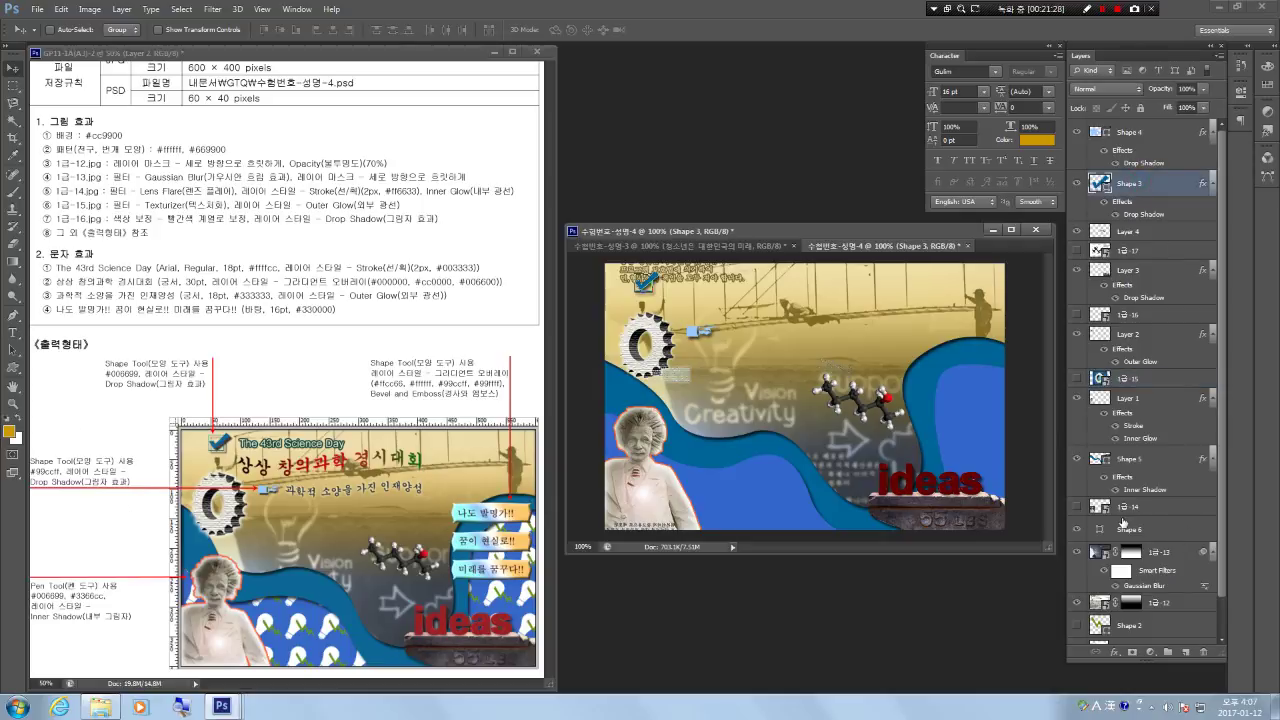
Delete the wavy band's layer and the #3366cc shape layer.
click(1152, 466)
key(Delete)
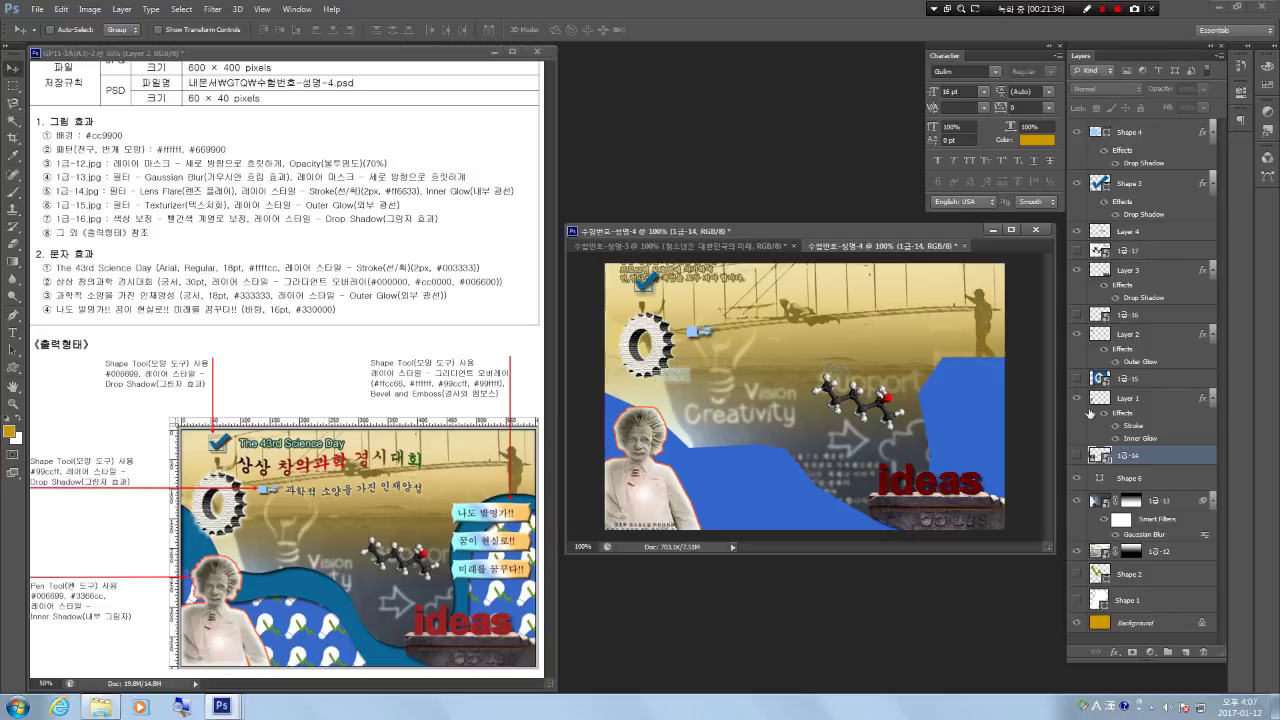
click(1098, 484)
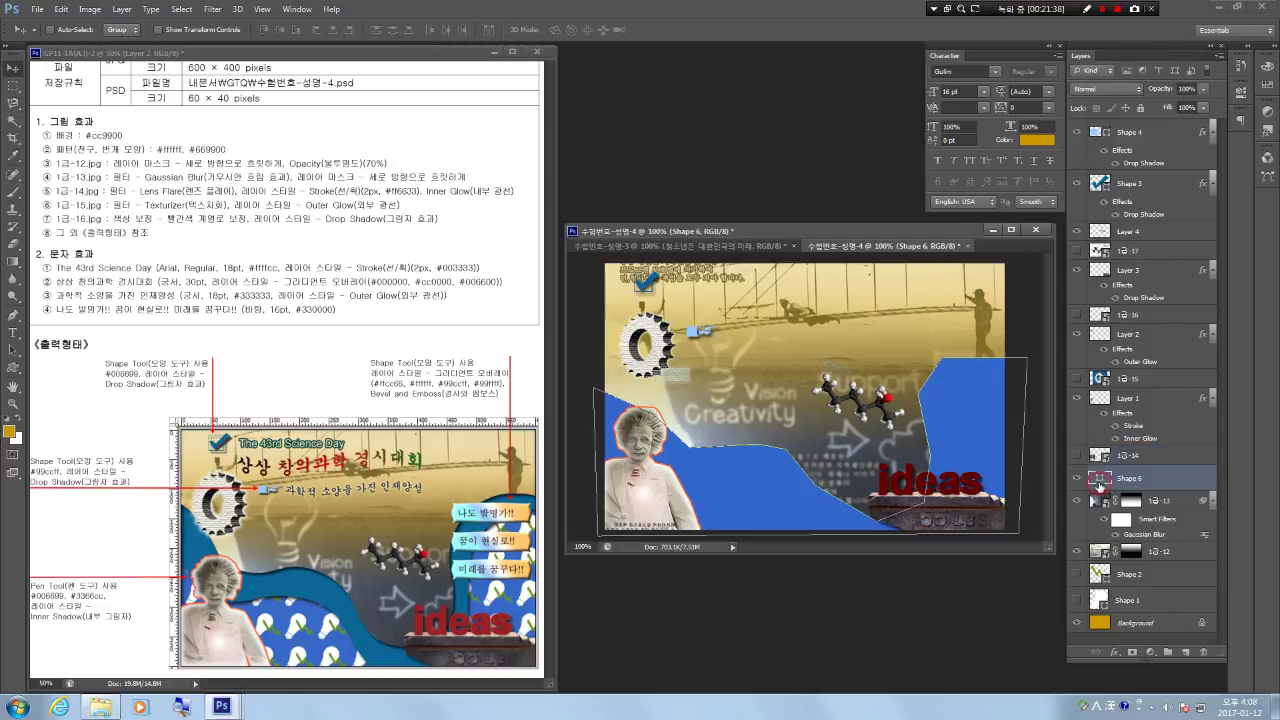
key(Delete)
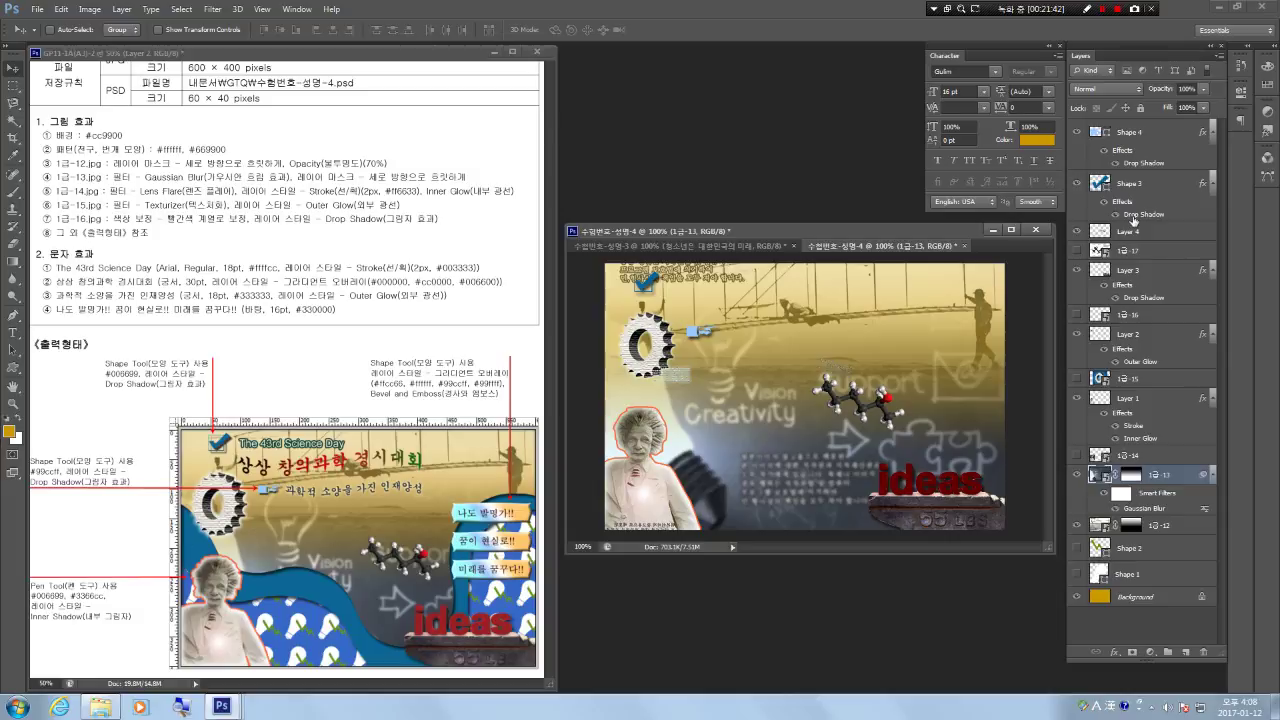
With no layer selected, start a curved Pen path beyond the canvas's left edge, dipping beside the portrait and rising before the ideas artwork.
click(13, 314)
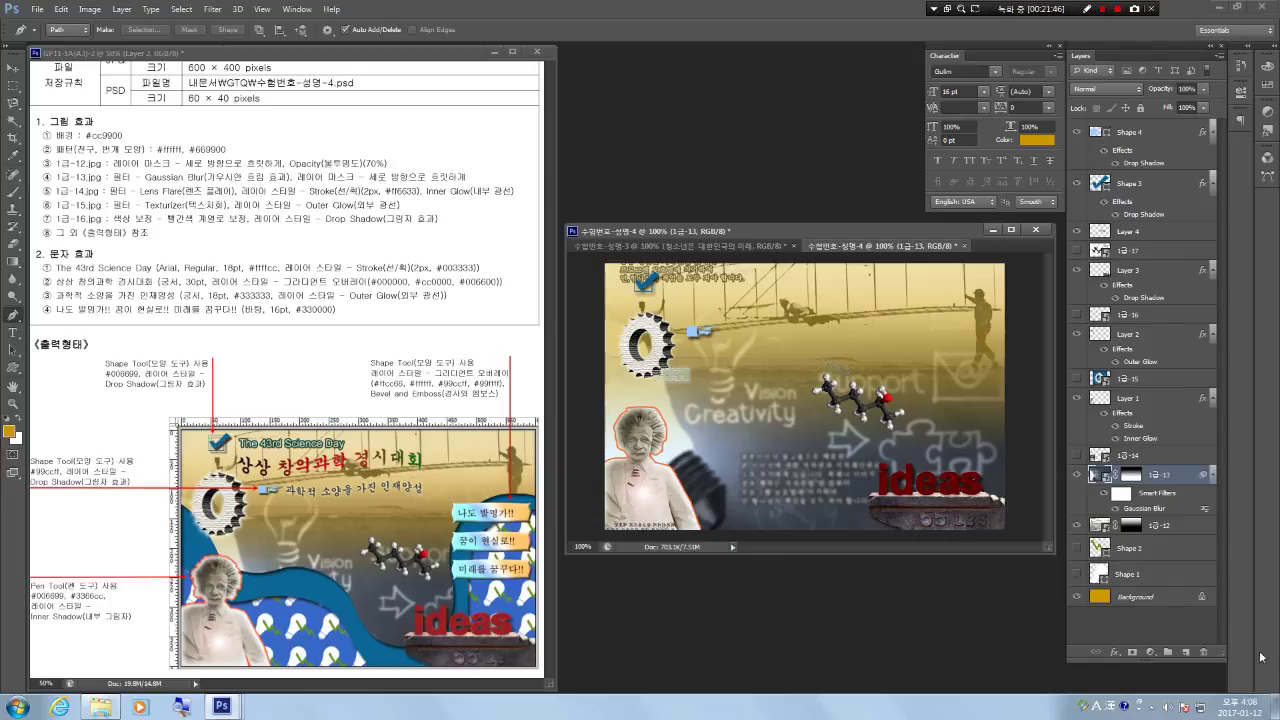
click(1160, 628)
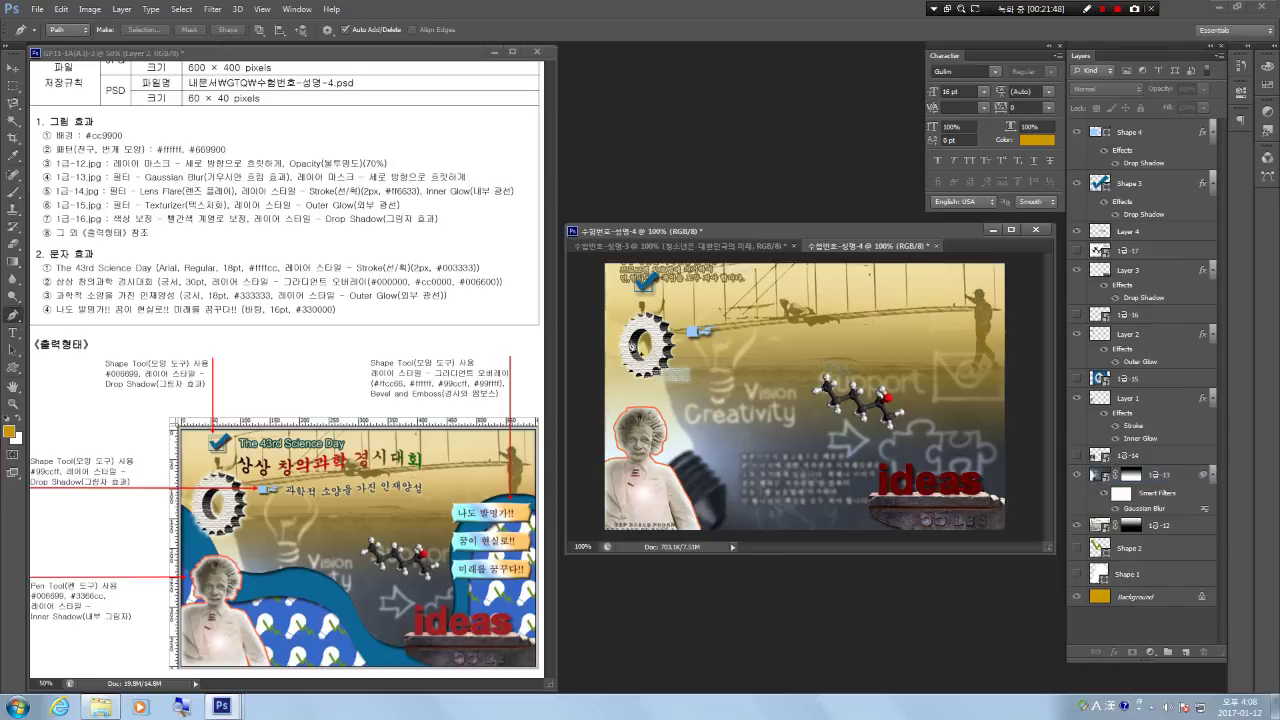
click(597, 352)
drag(668, 423, 757, 427)
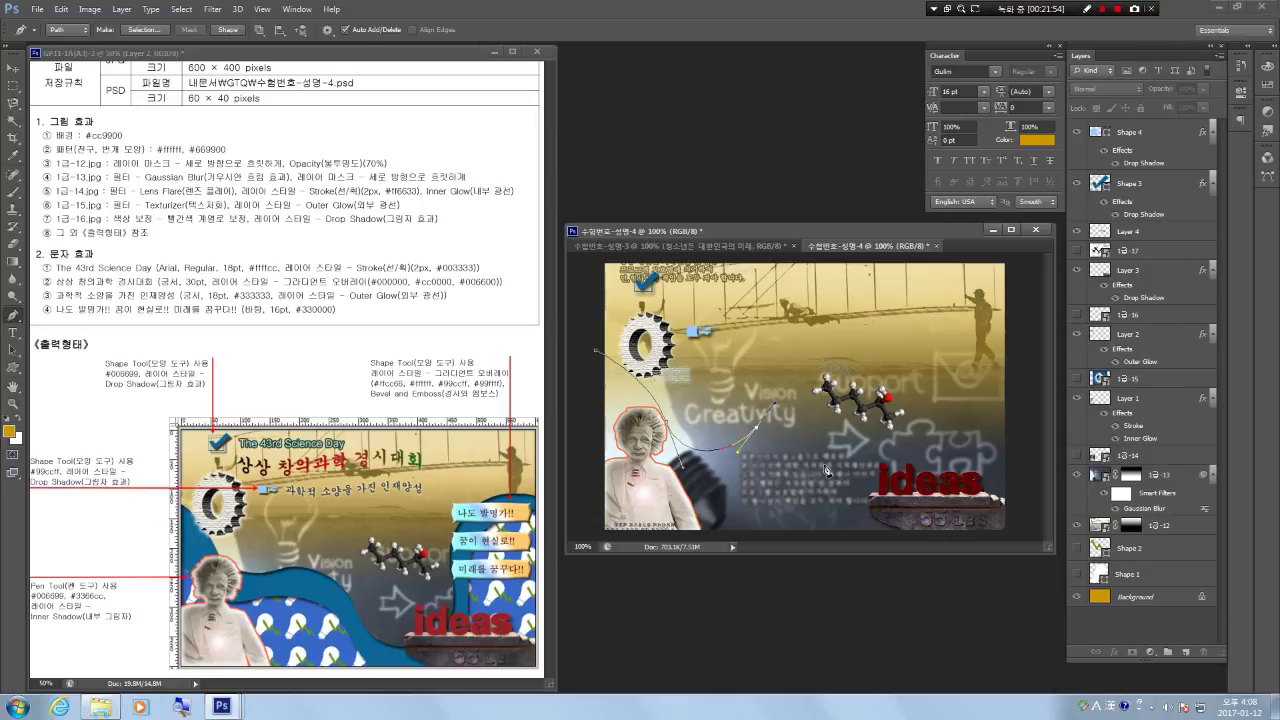
drag(824, 465, 834, 503)
drag(915, 489, 935, 457)
drag(906, 380, 927, 352)
key(ctrl+z)
key(ctrl+z)
key(ctrl+alt+z)
key(ctrl+alt+z)
Continue the curve through a dip at the ideas artwork, up over the hump and past the canvas's right edge.
drag(928, 460, 941, 400)
drag(927, 338, 967, 302)
click(1019, 353)
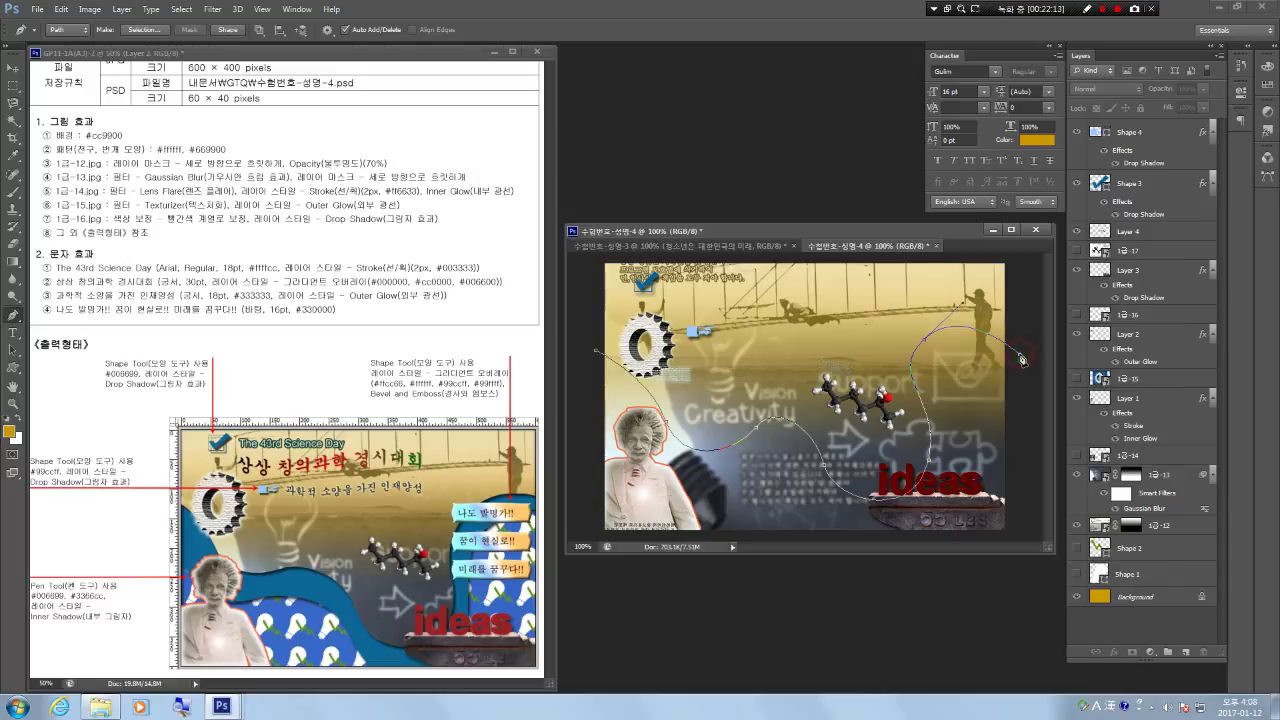
Close the path around the area below the curve, passing beyond the canvas's lower corners, and convert it into a shape layer.
click(1017, 536)
click(588, 537)
click(593, 356)
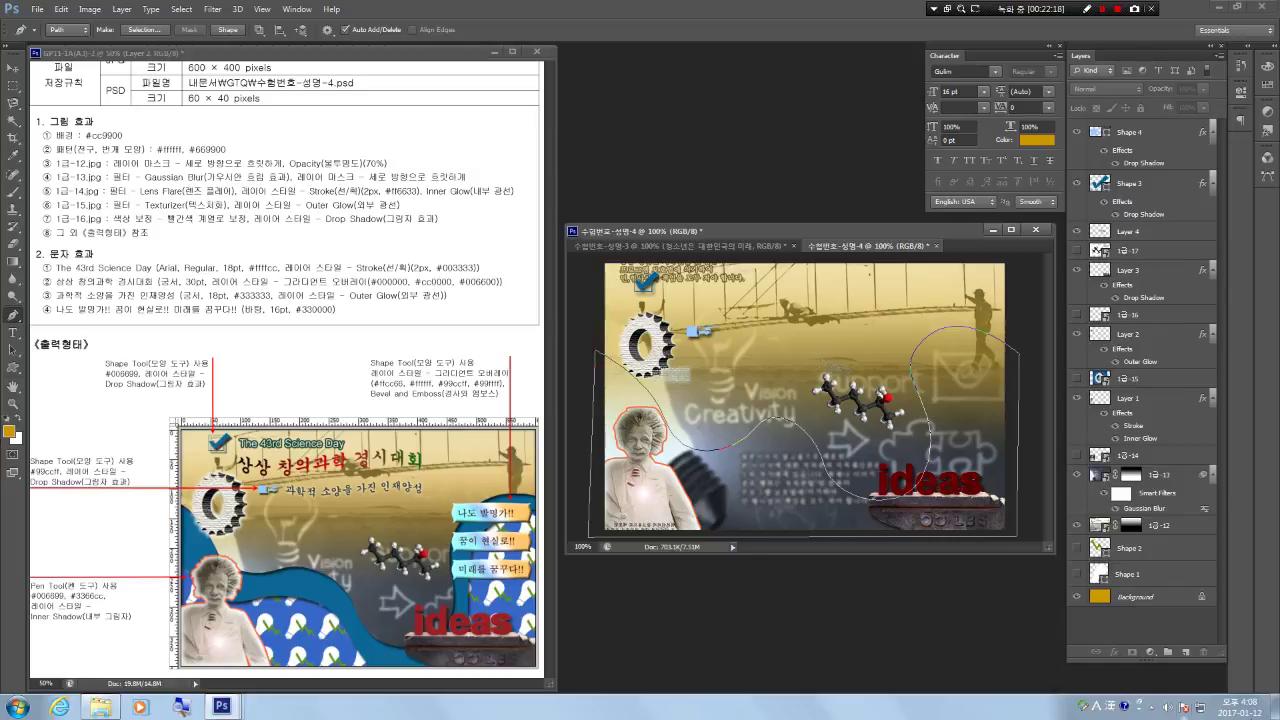
click(224, 31)
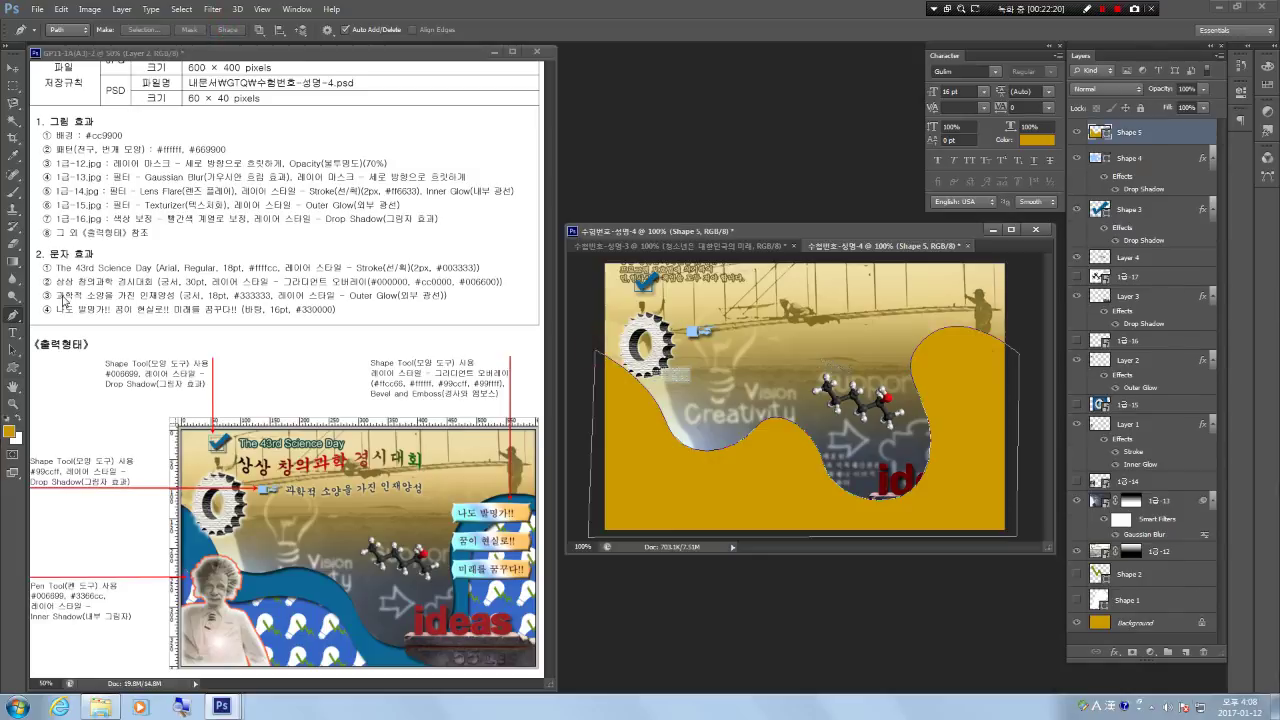
Set the new wavy shape's fill colour to #006699.
double_click(1097, 133)
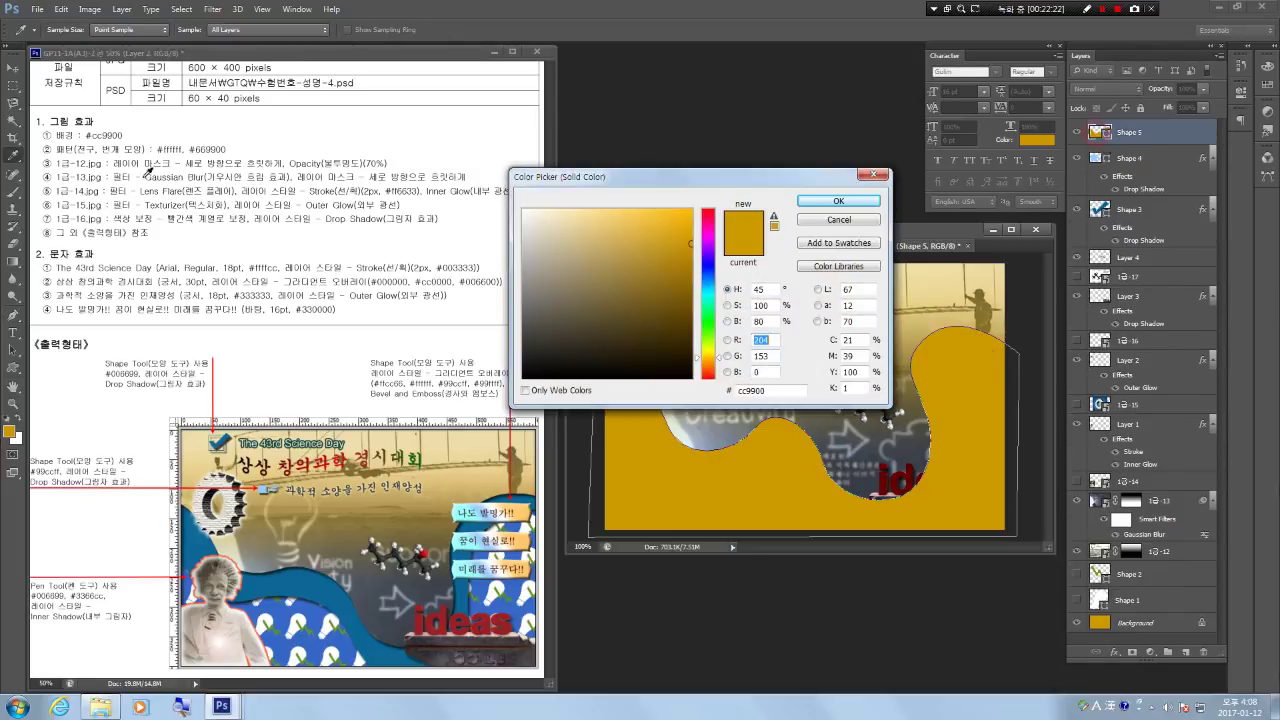
click(776, 391)
text(006699)
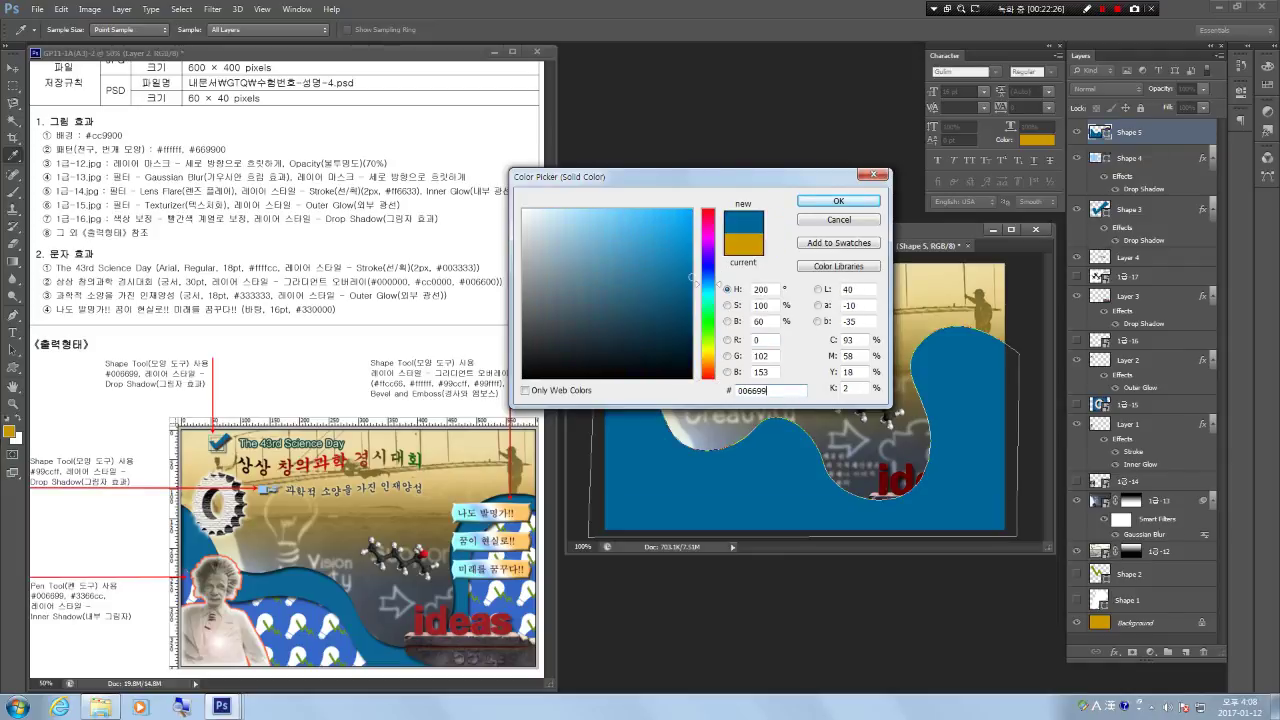
key(Return)
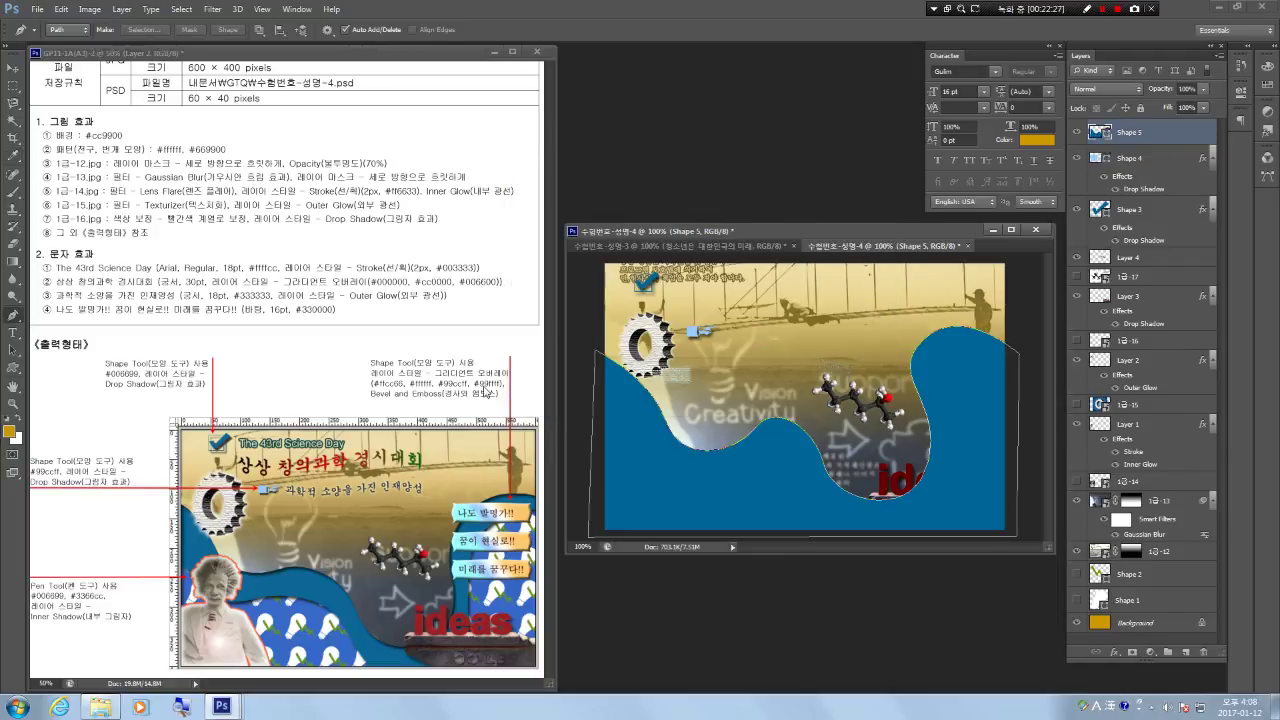
Add an Inner Shadow layer style to the new wavy shape, keeping the default settings.
right_click(1140, 136)
click(1140, 139)
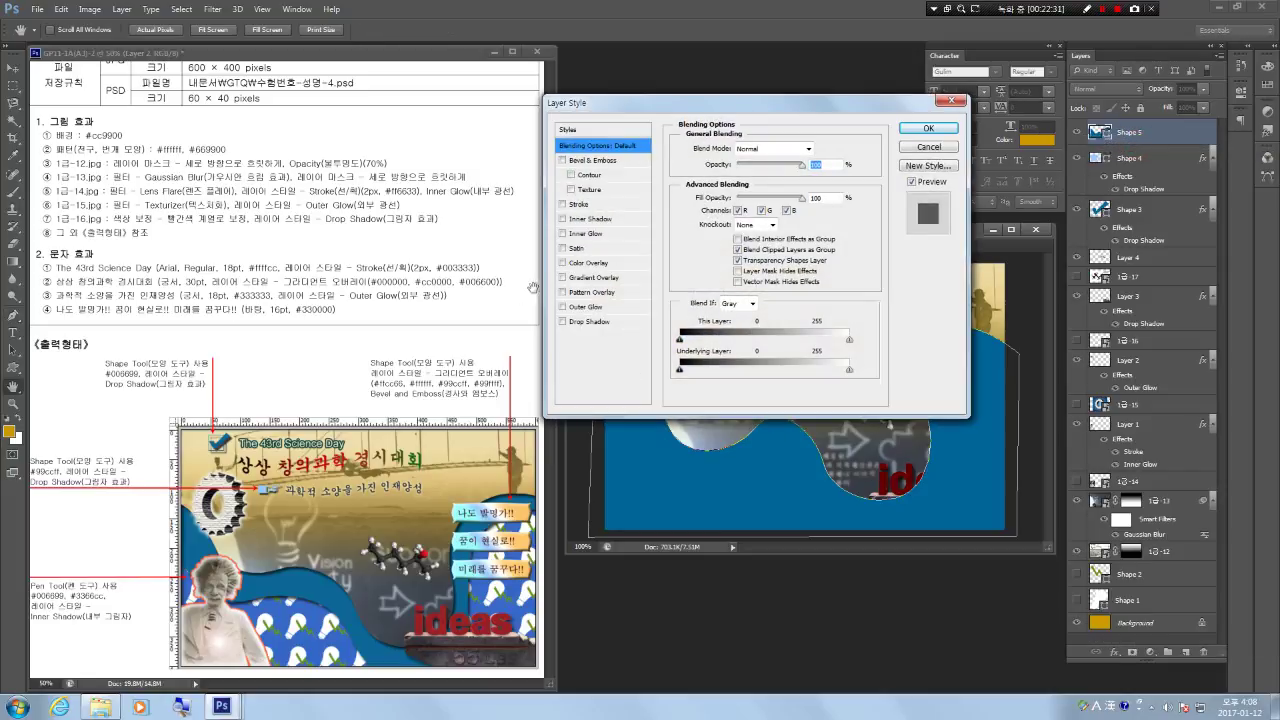
click(585, 218)
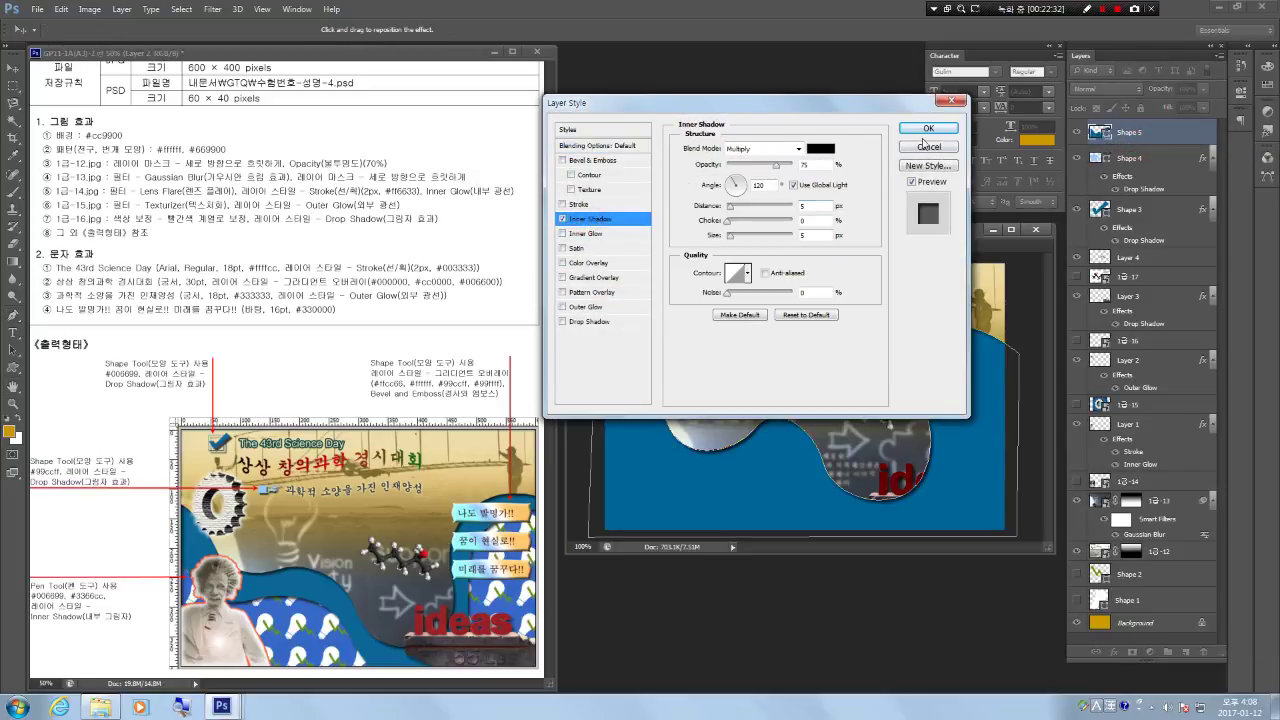
click(928, 128)
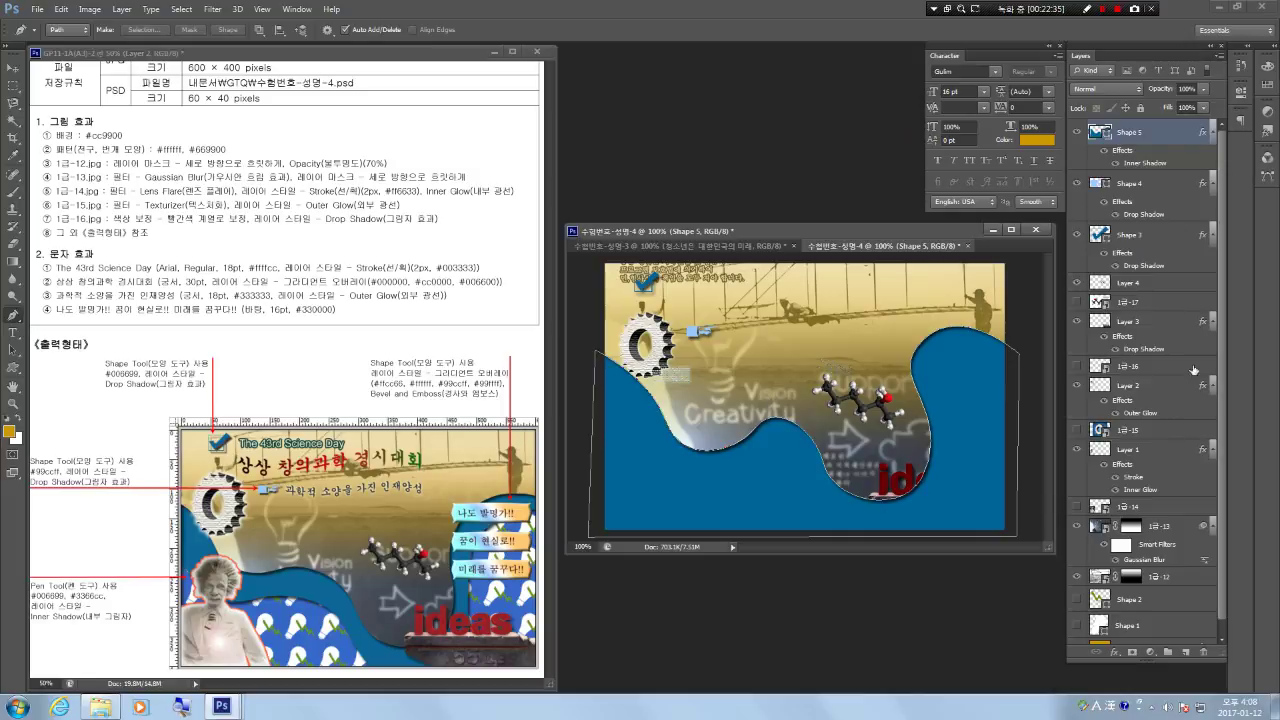
Start a second pen path outside the canvas's left edge, curving below the first wave through its first dip and hump.
click(1268, 178)
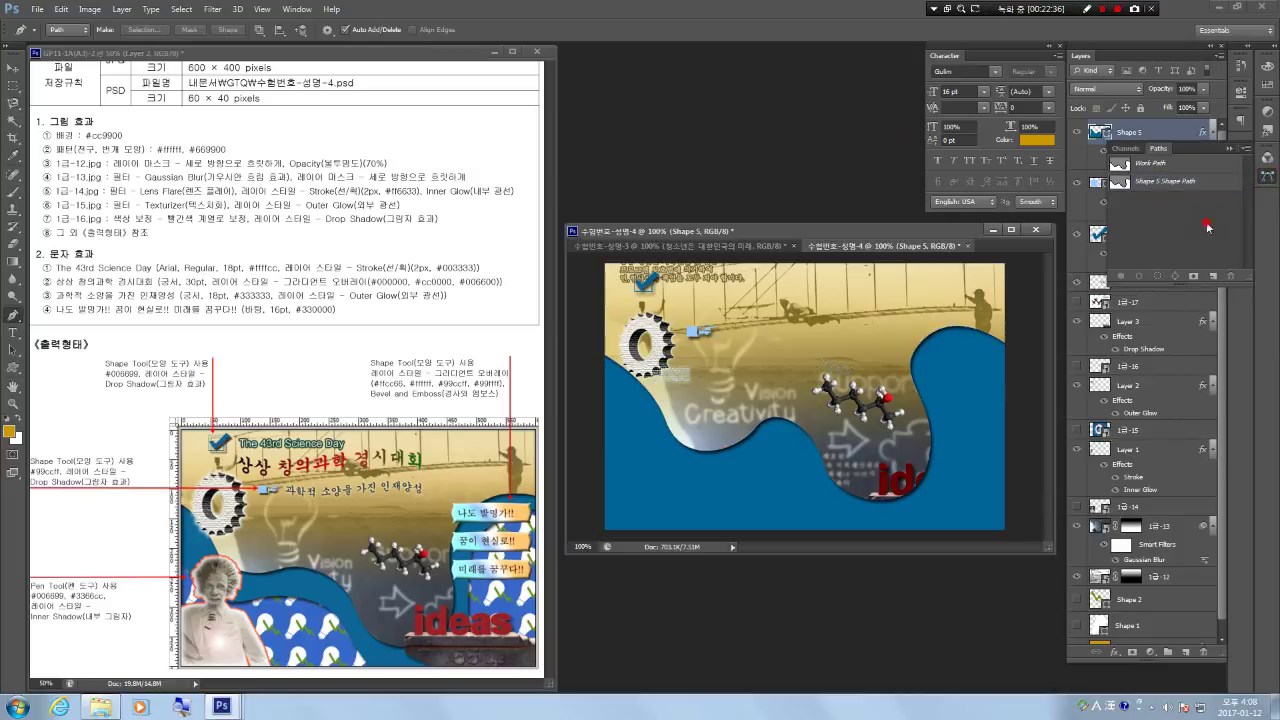
click(1270, 178)
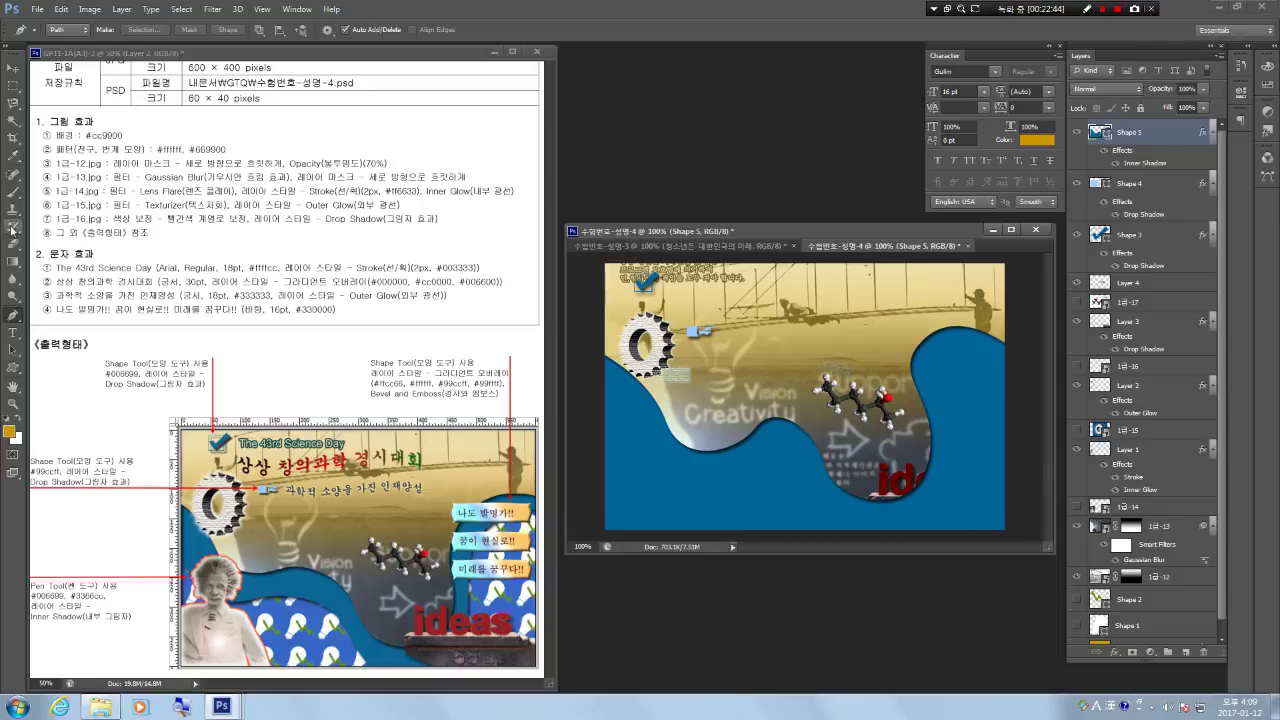
click(600, 409)
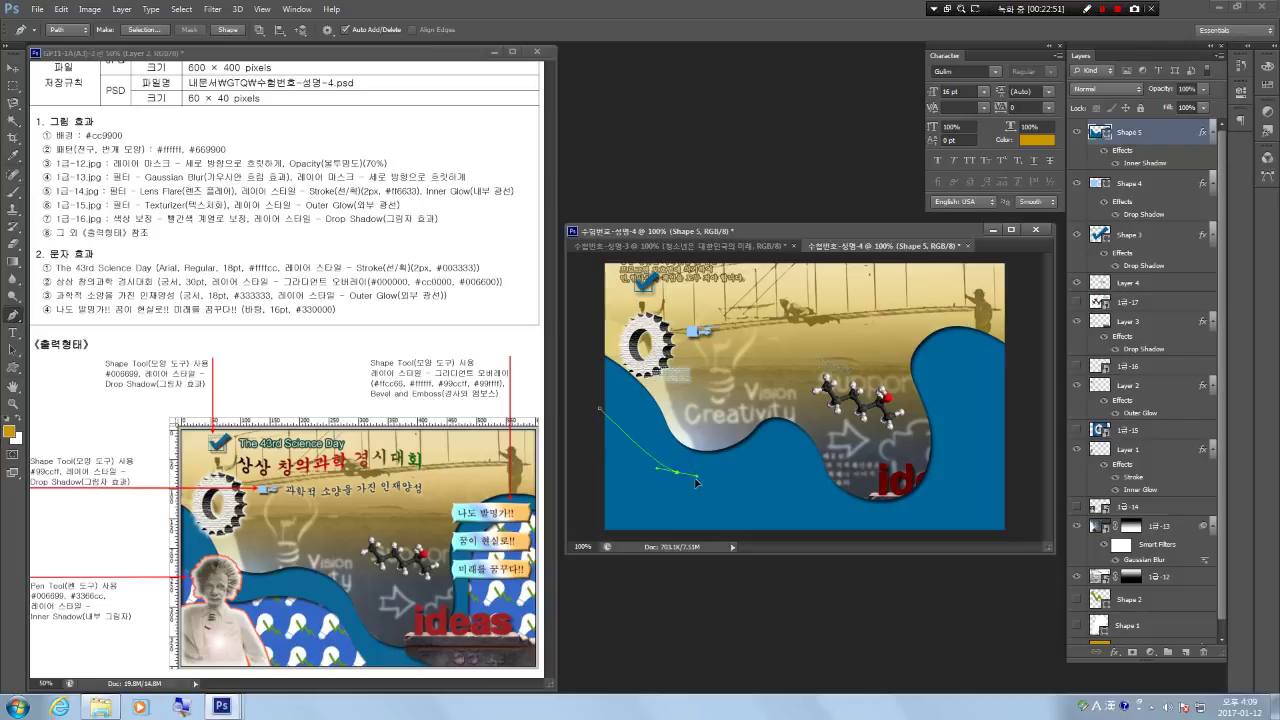
drag(644, 443, 656, 459)
drag(764, 470, 834, 434)
key(ctrl+z)
drag(738, 474, 784, 445)
drag(818, 495, 833, 530)
Continue the curve through a trough below the canvas's lower edge, up over the hump and past its right edge.
click(930, 538)
drag(940, 540, 972, 523)
drag(951, 431, 943, 398)
drag(963, 355, 988, 357)
click(1013, 378)
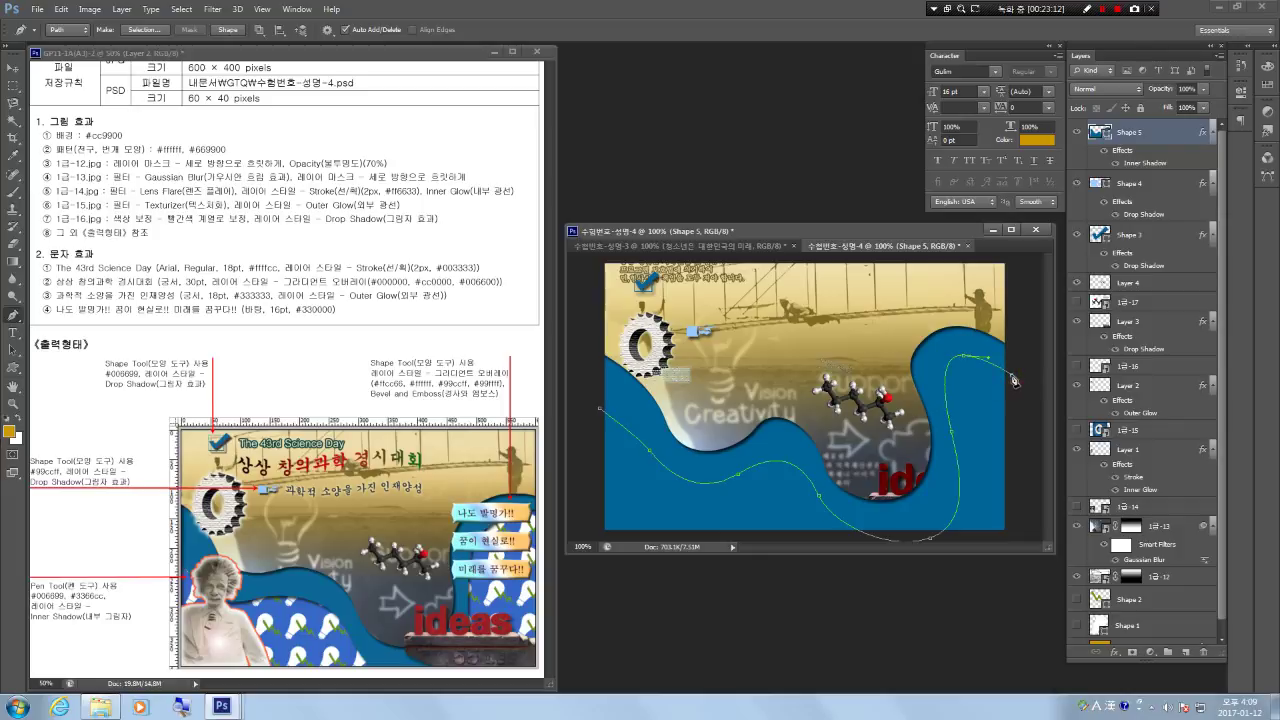
Close the second path around the area below the curve, passing beyond both lower corners of the canvas.
click(1016, 541)
drag(856, 541, 784, 506)
click(597, 541)
click(599, 408)
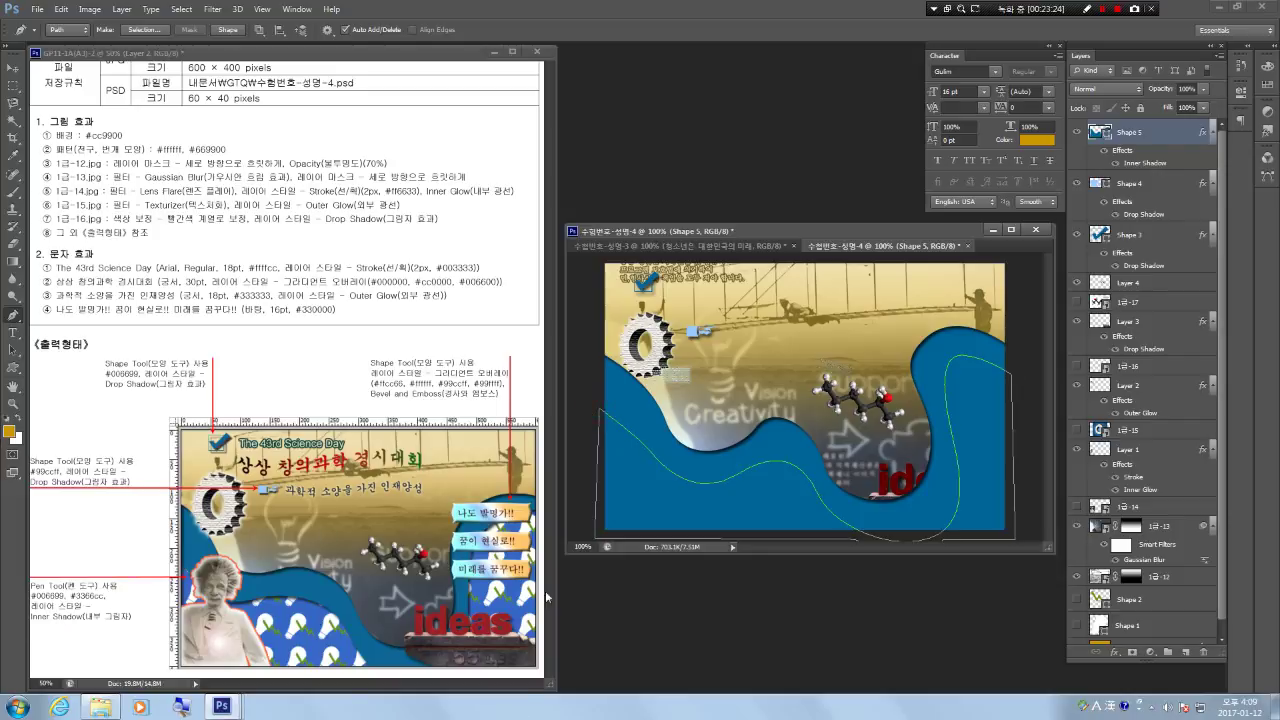
Convert the closed path into a shape layer and set its fill colour to #3366cc.
click(228, 30)
double_click(1096, 133)
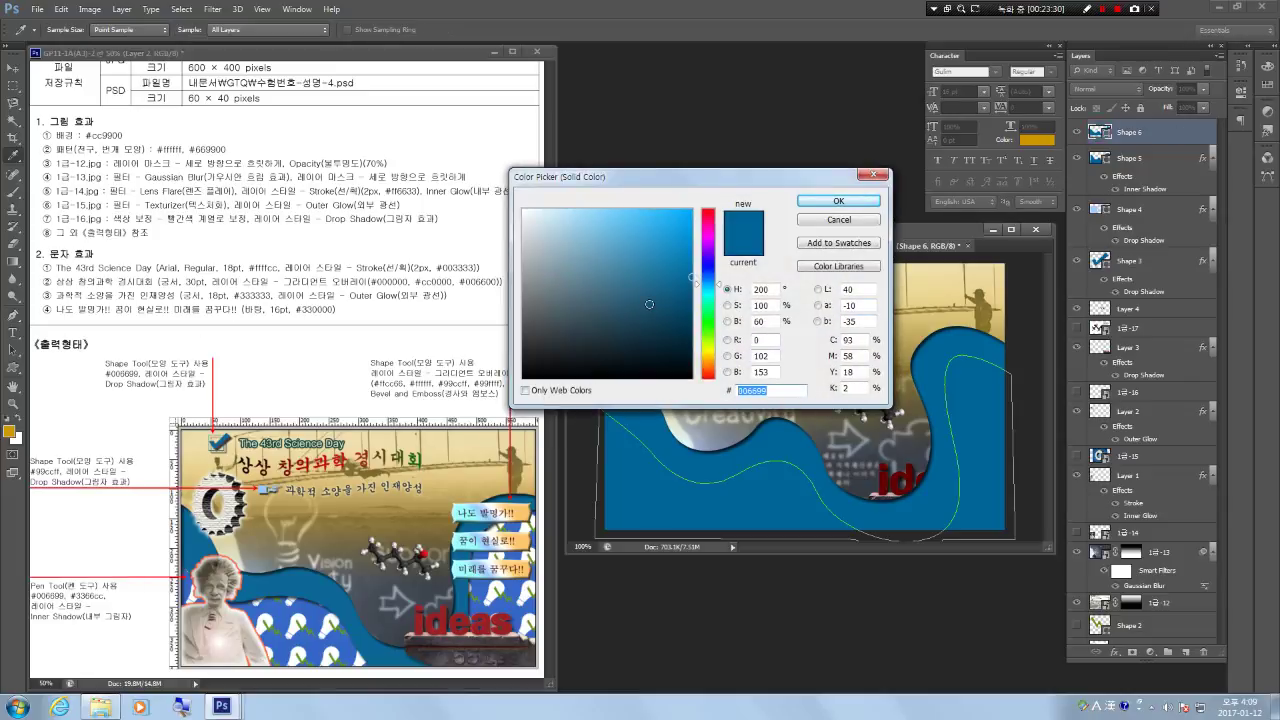
text(3366cc)
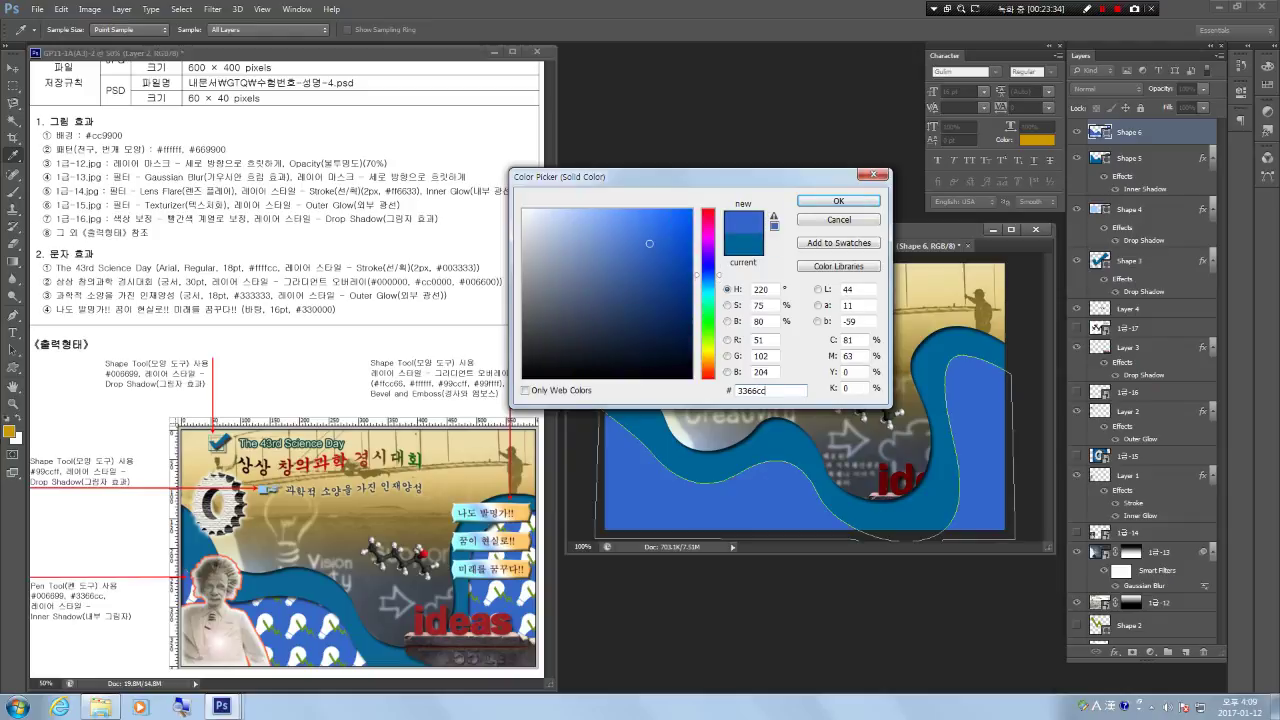
key(Return)
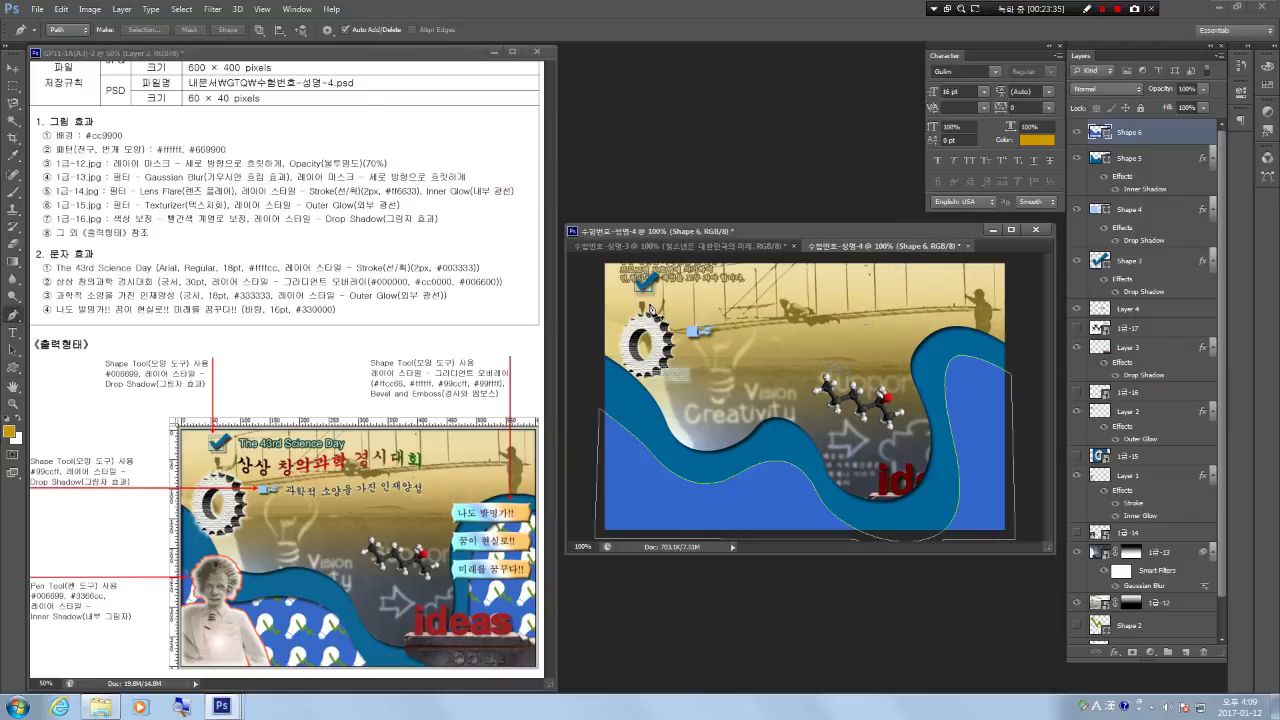
Copy the Inner Shadow style from the #006699 wave to the #3366cc wave and deselect the shape's path.
drag(1158, 190, 1135, 133)
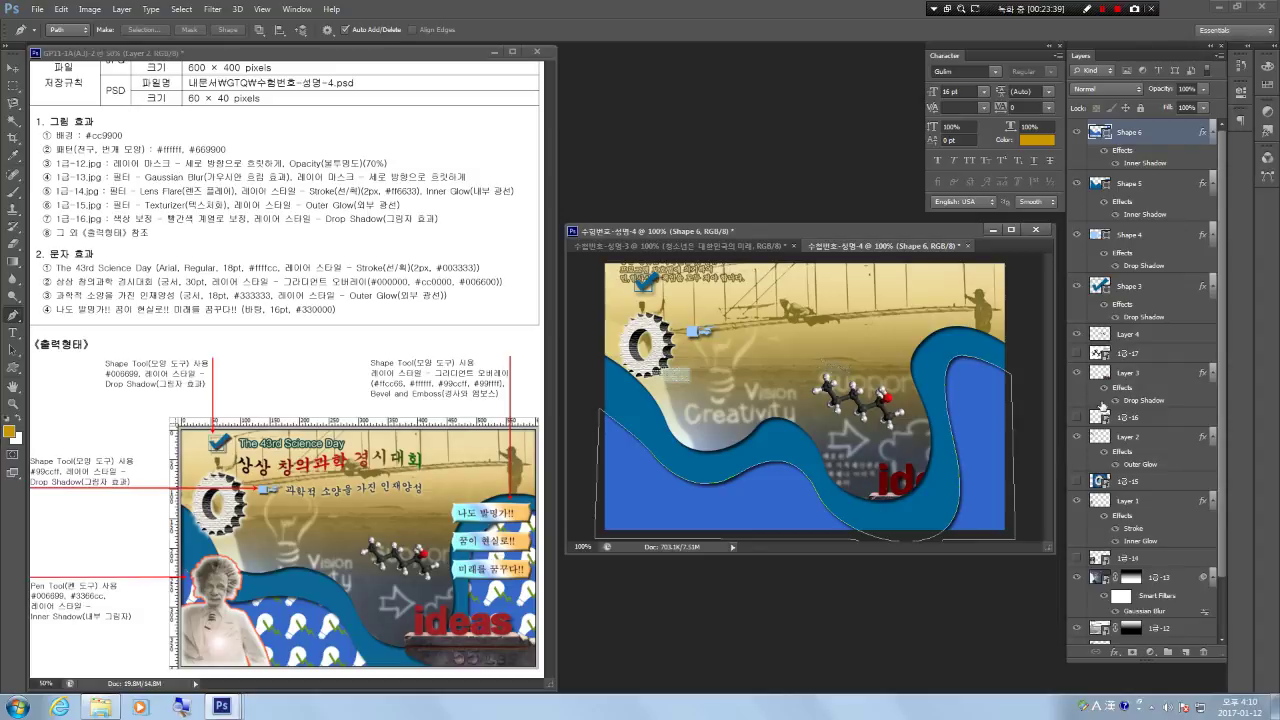
click(1267, 176)
click(1180, 232)
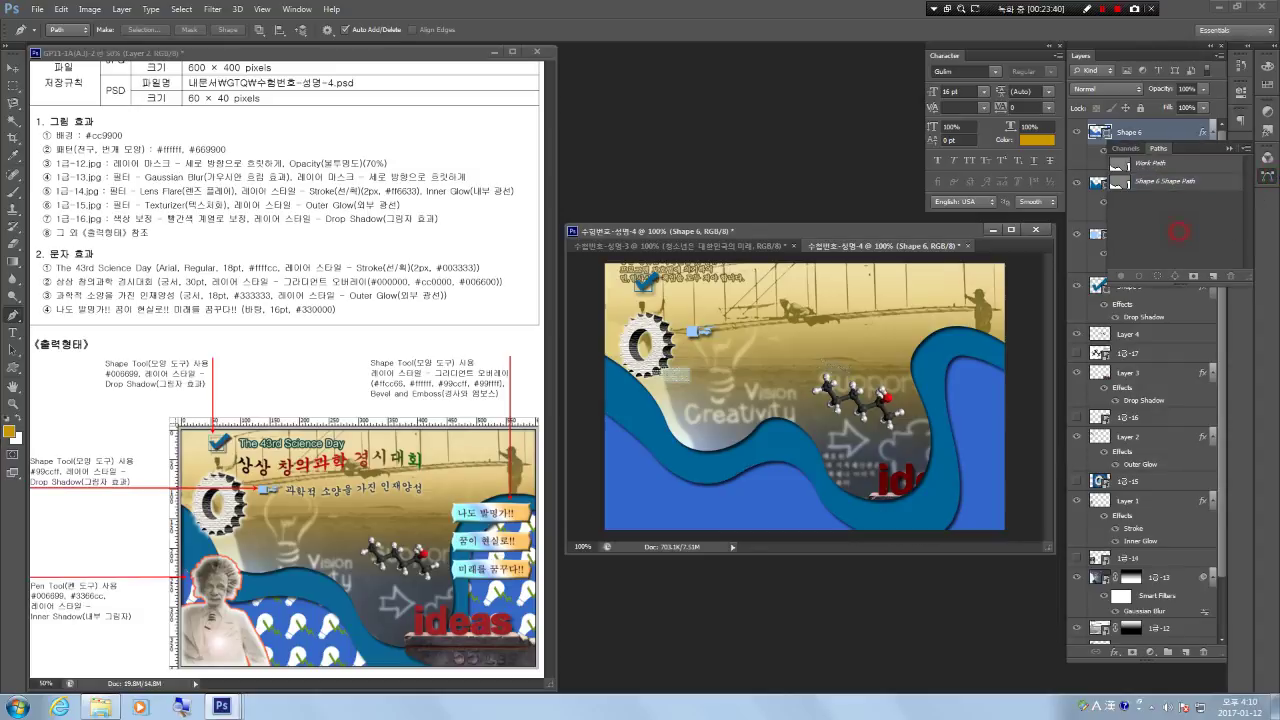
click(1268, 177)
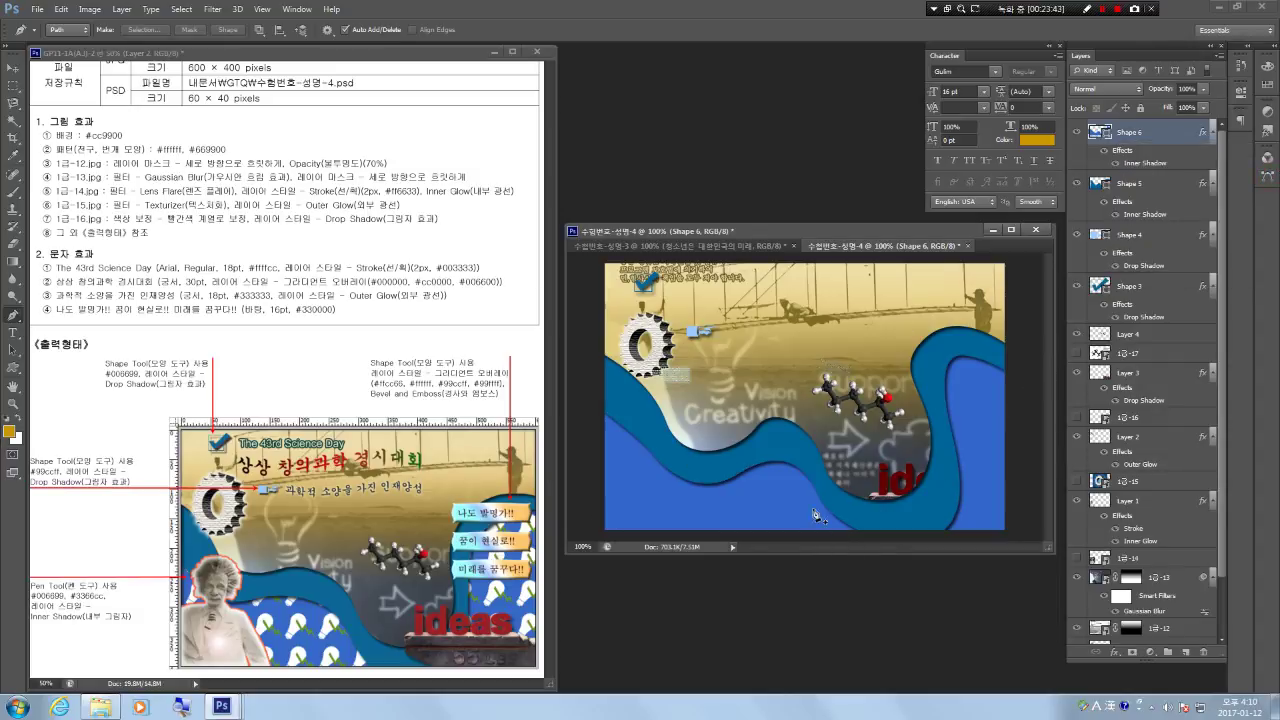
Move both wave shape layers down the stack, placing them just above the 1급-13 layer.
shift+click(1124, 184)
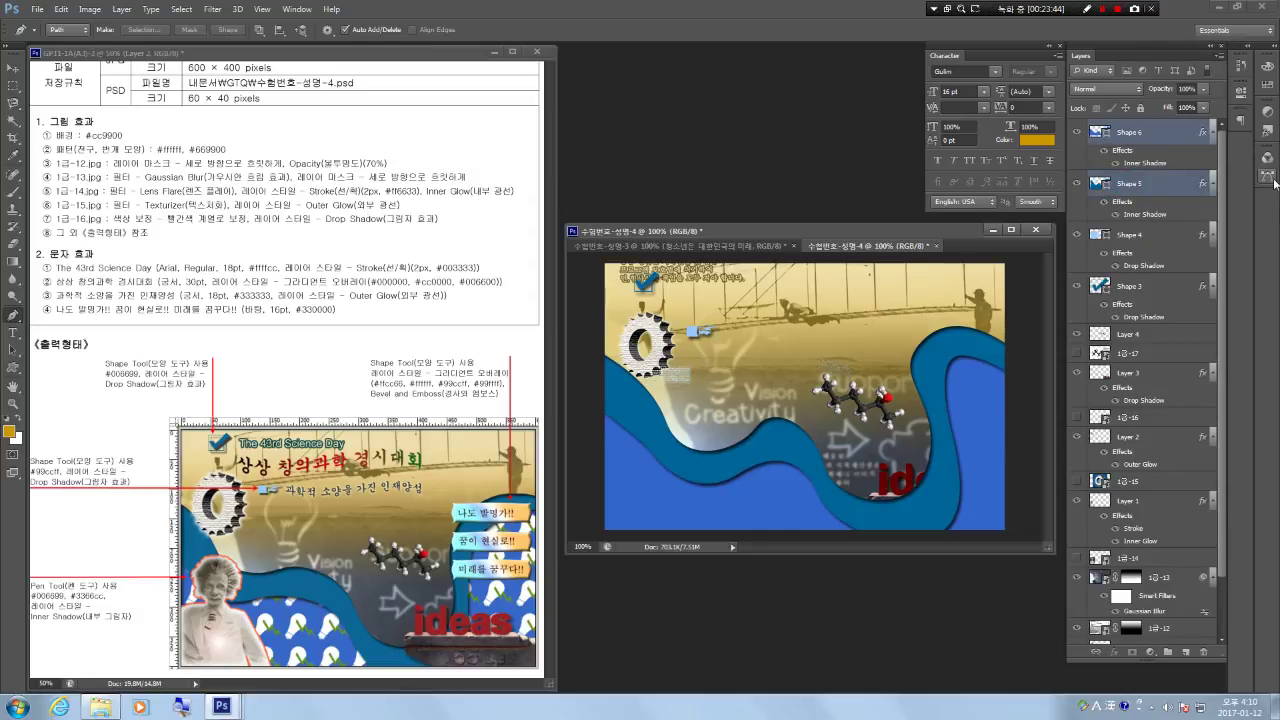
key(ctrl+bracketleft)
key(ctrl+bracketleft)
key(ctrl+bracketleft)
key(ctrl+bracketleft)
key(ctrl+bracketleft)
key(ctrl+bracketleft)
key(ctrl+bracketleft)
key(ctrl+bracketleft)
key(ctrl+bracketleft)
key(ctrl+bracketleft)
key(ctrl+bracketleft)
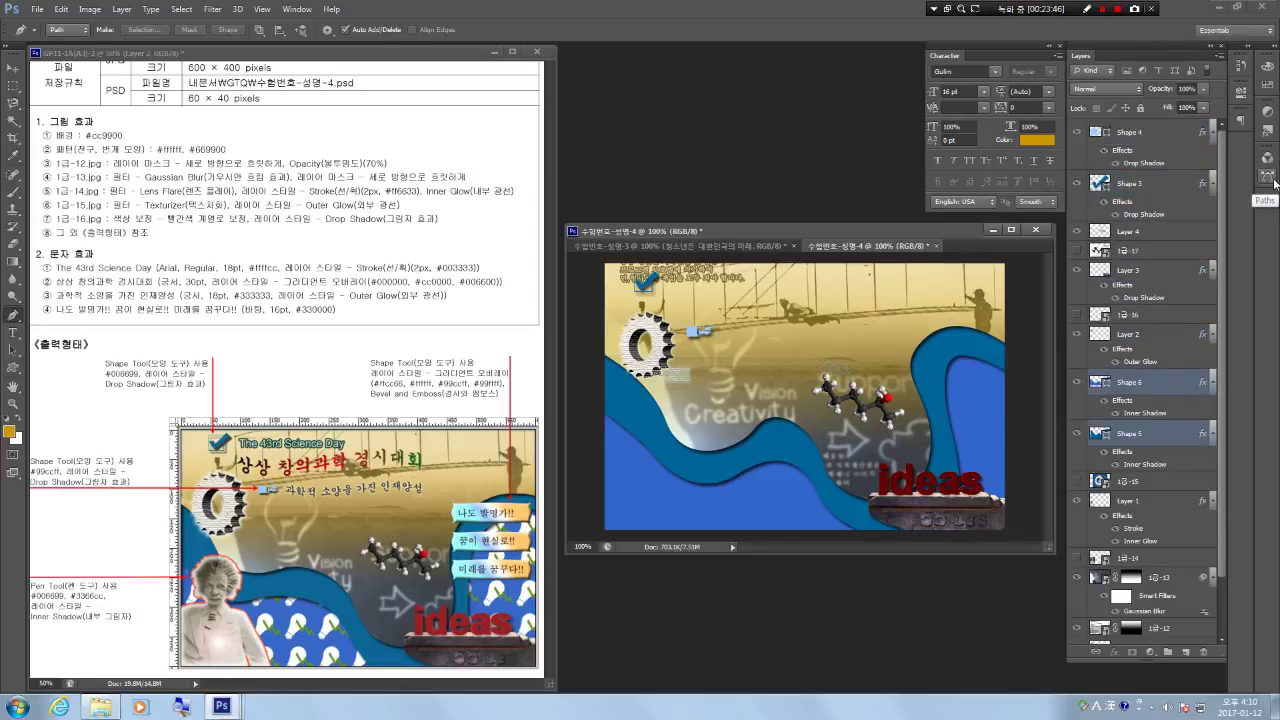
key(ctrl+bracketright)
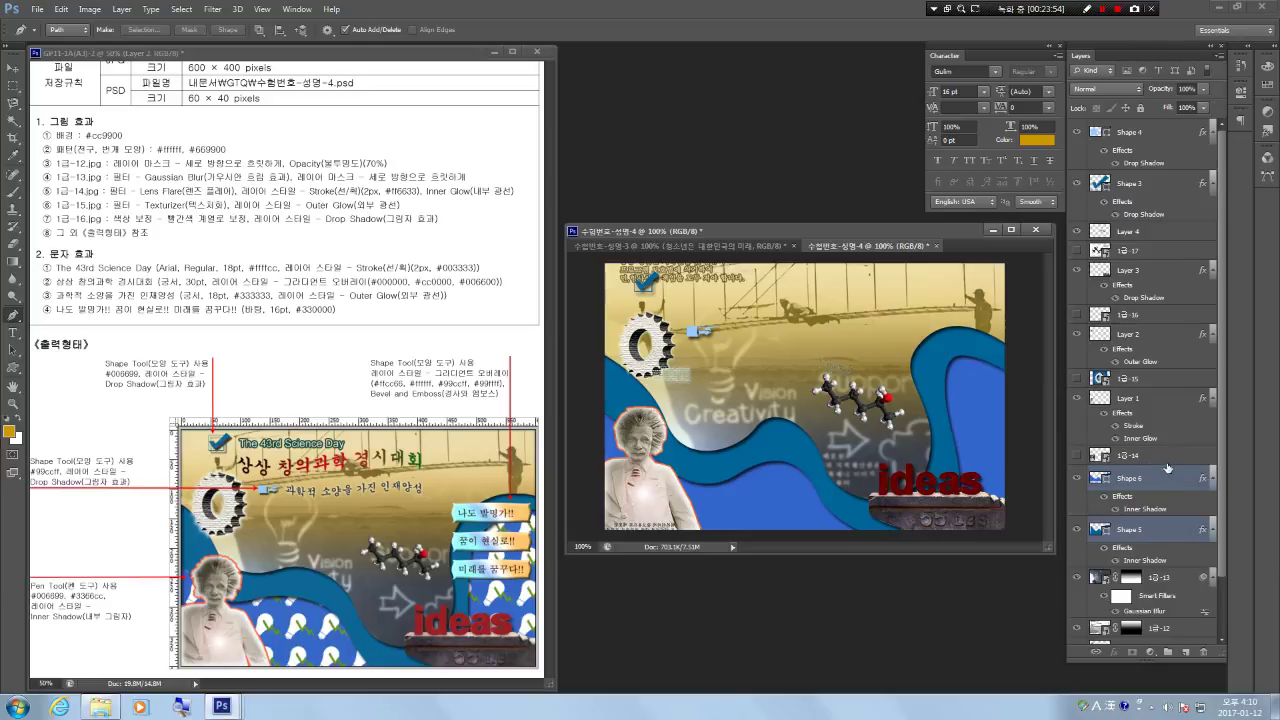
Add a new empty layer above the #3366cc wave and load that wave's outline as a selection.
click(1125, 530)
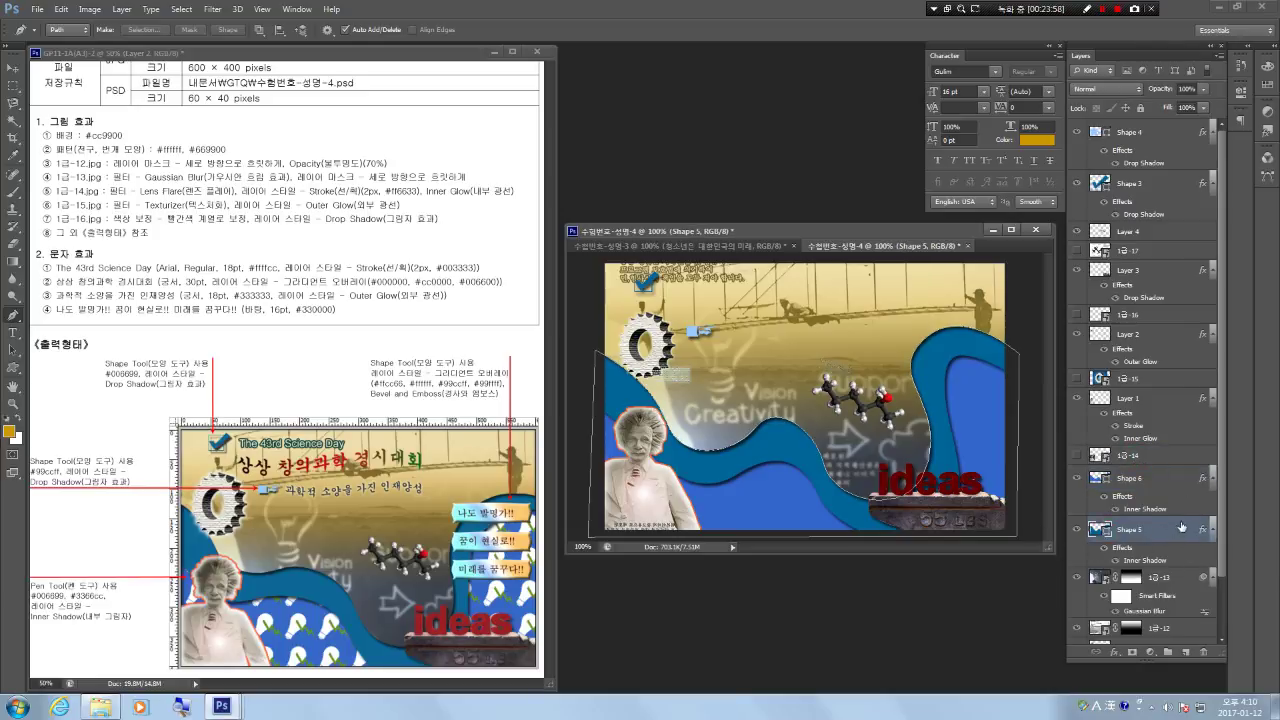
click(1145, 482)
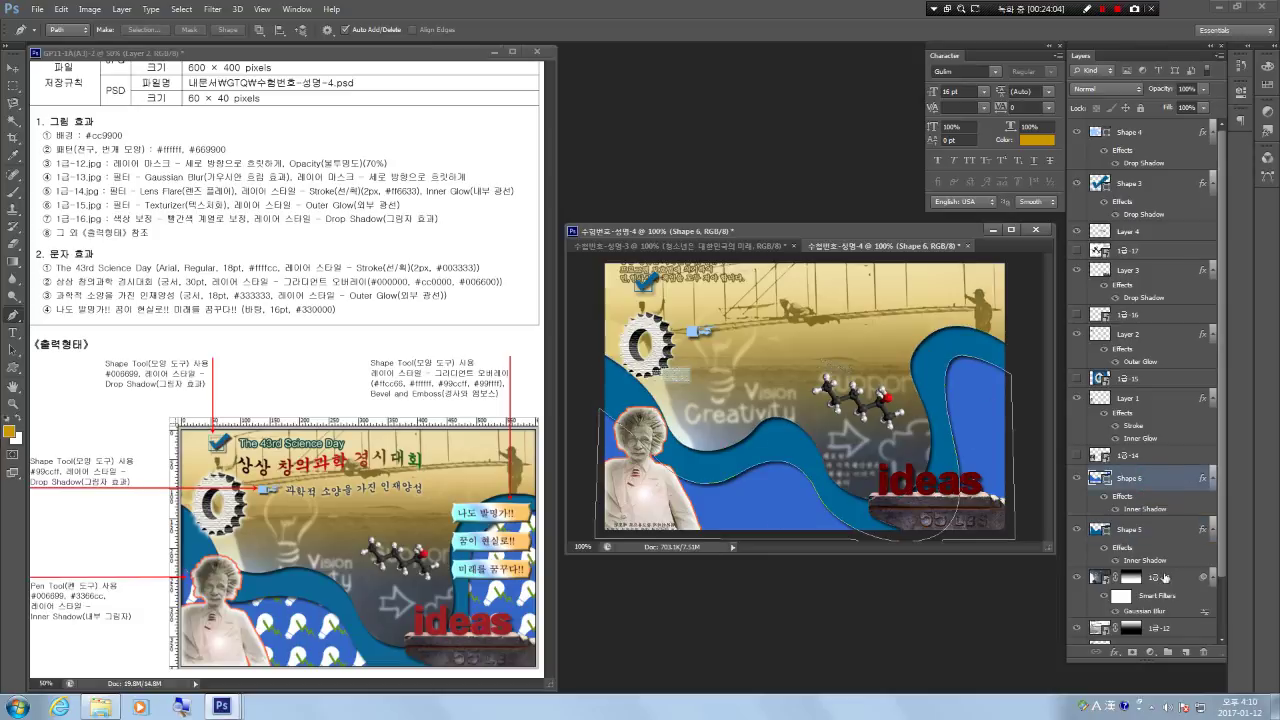
click(1188, 655)
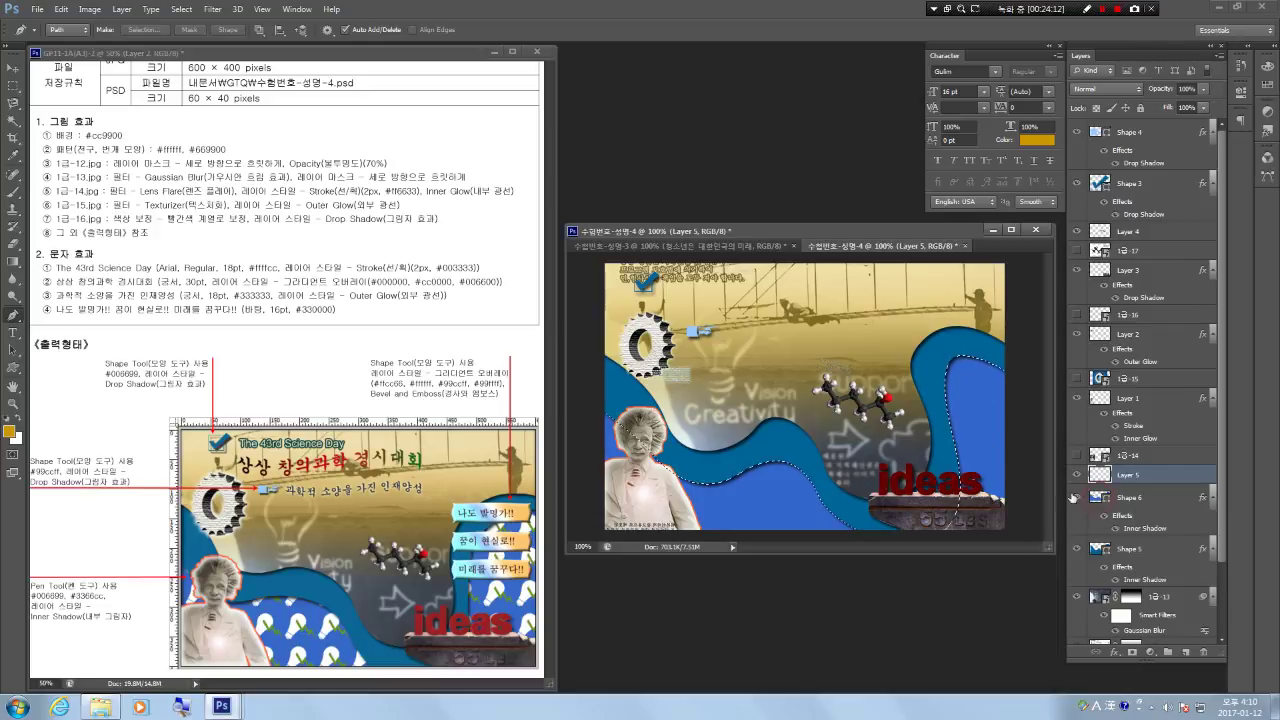
ctrl+click(1100, 497)
Set the Paint Bucket to fill with the custom bulb-and-lightning pattern, 62 by 55 pixels.
click(13, 262)
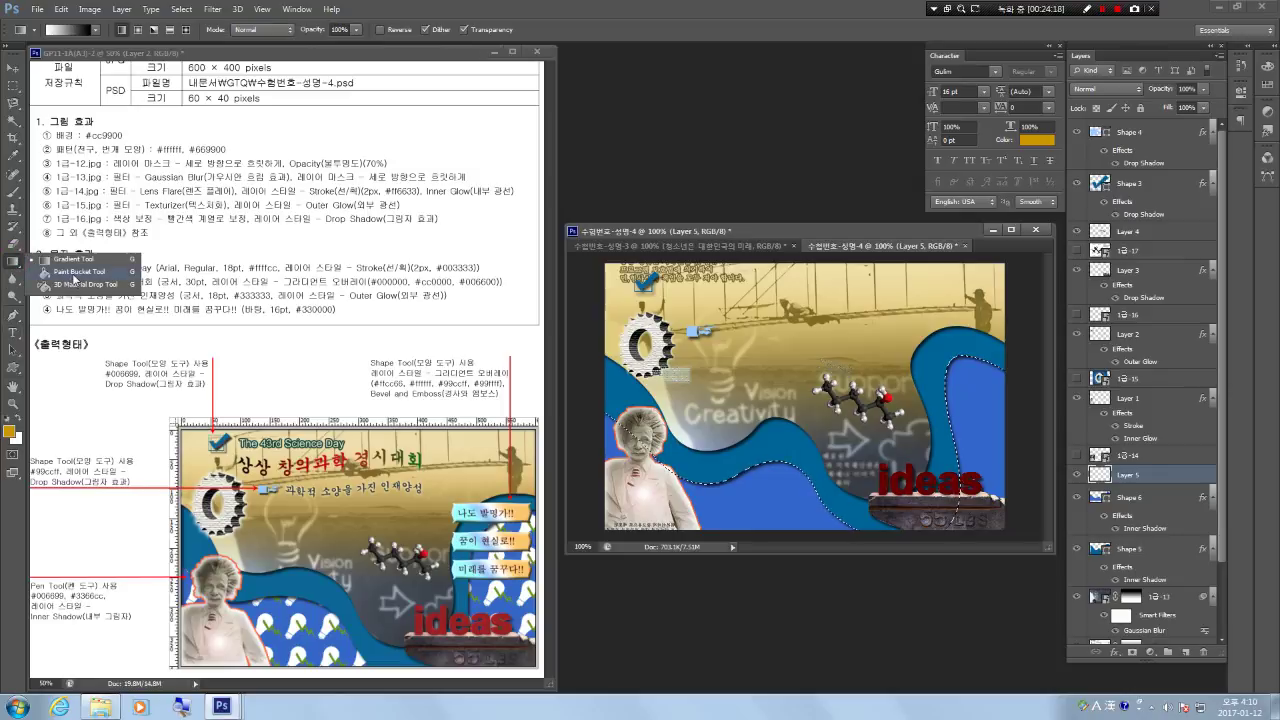
click(75, 275)
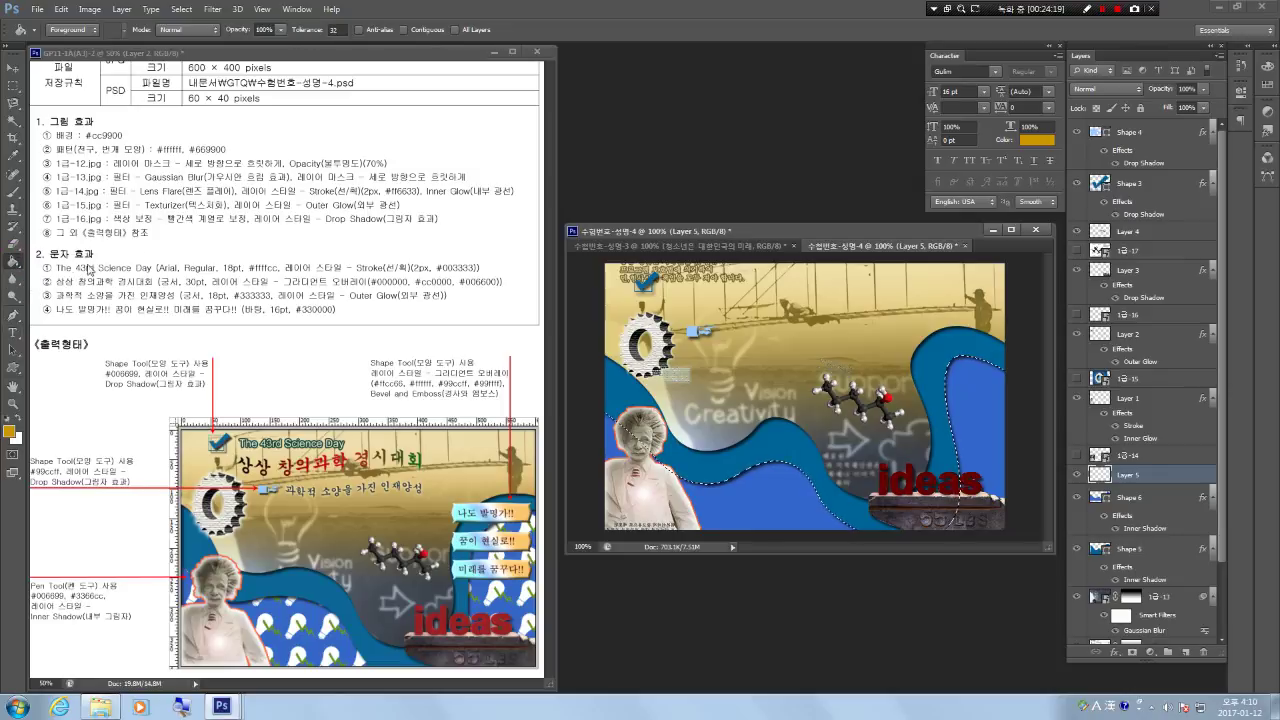
click(74, 30)
click(79, 55)
click(124, 30)
click(93, 82)
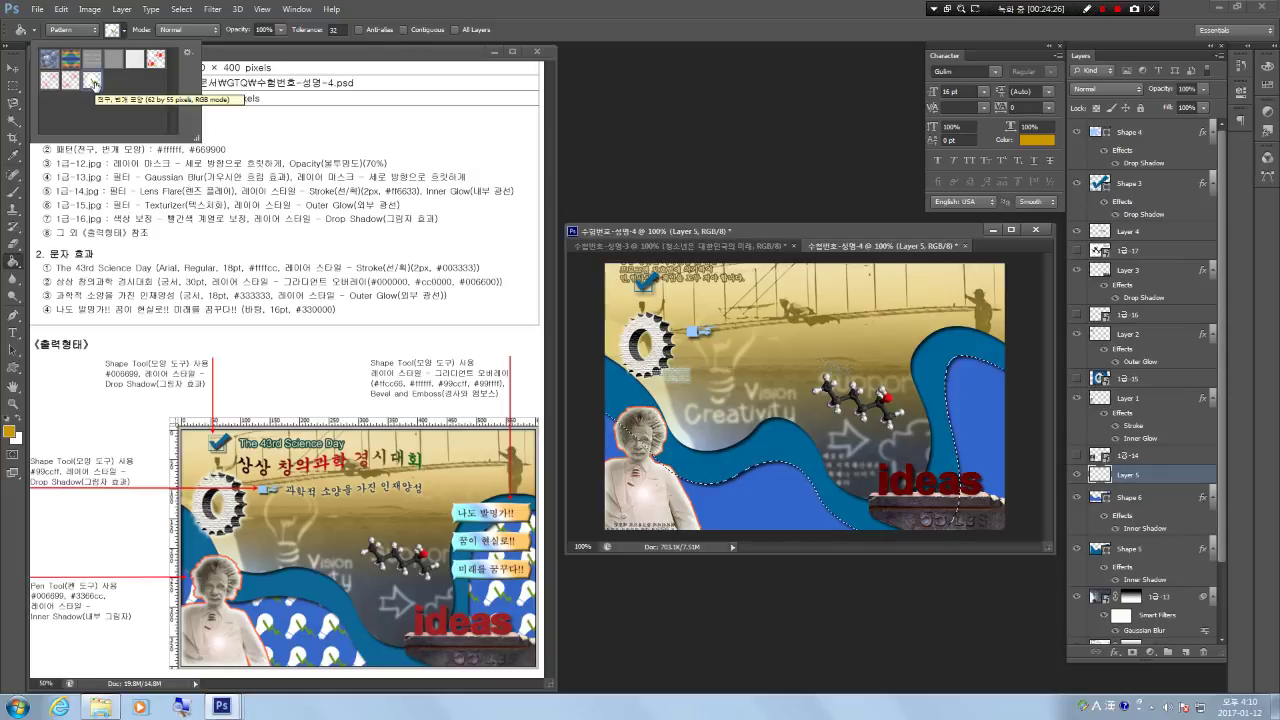
double_click(94, 84)
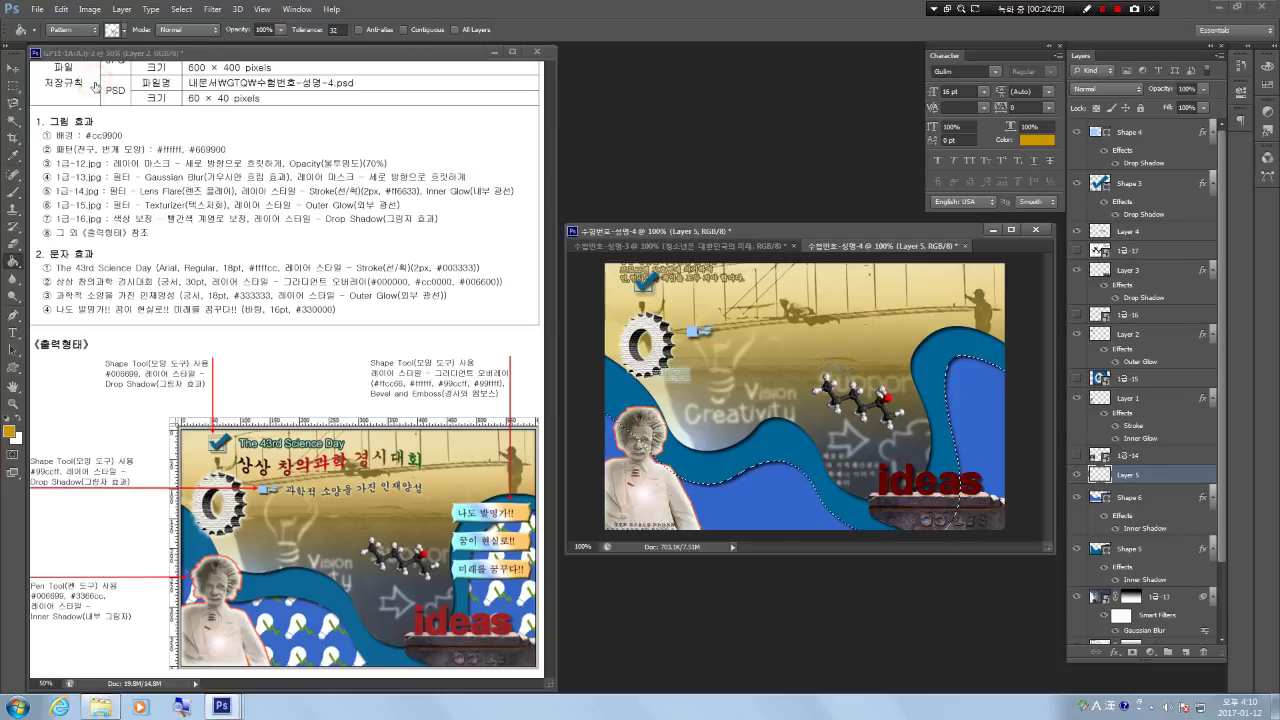
Fill the wave selection on the new layer with the bulb pattern and clear the selection.
click(728, 516)
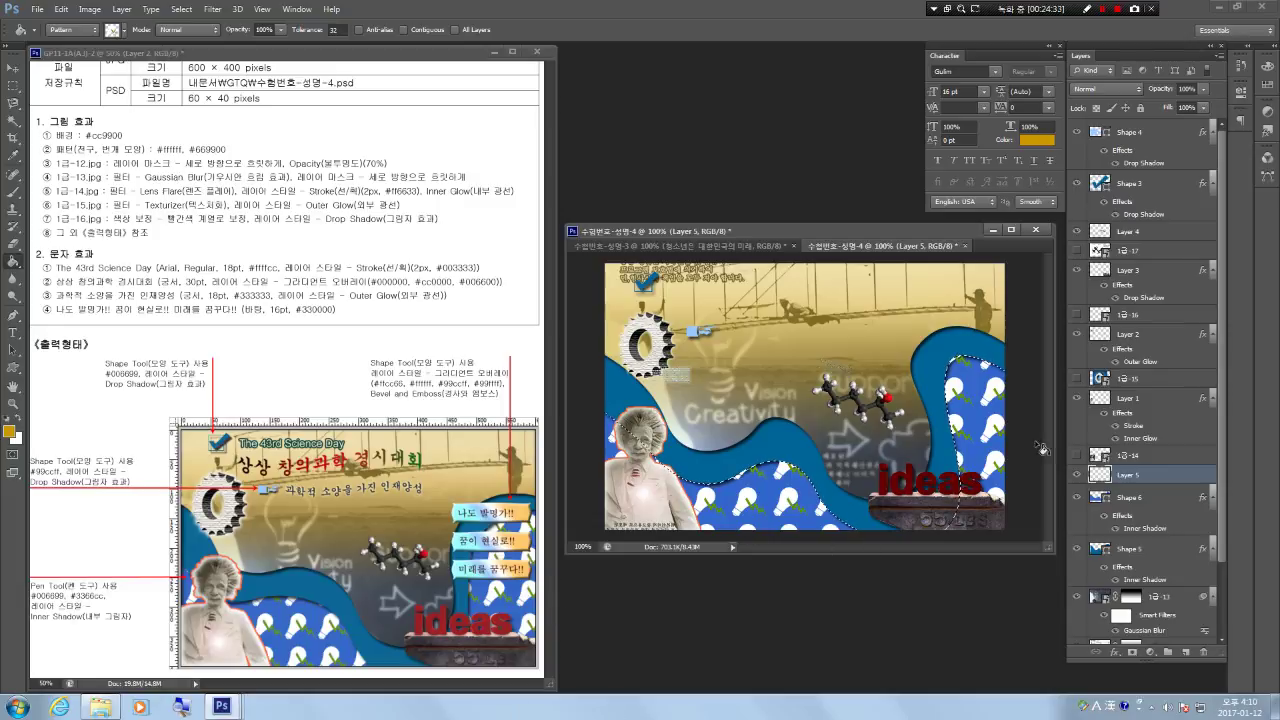
key(ctrl+d)
Try moving the pattern layer and the #3366cc wave below the #006699 wave in the layer stack.
drag(1100, 475, 1125, 556)
drag(1127, 481, 1150, 620)
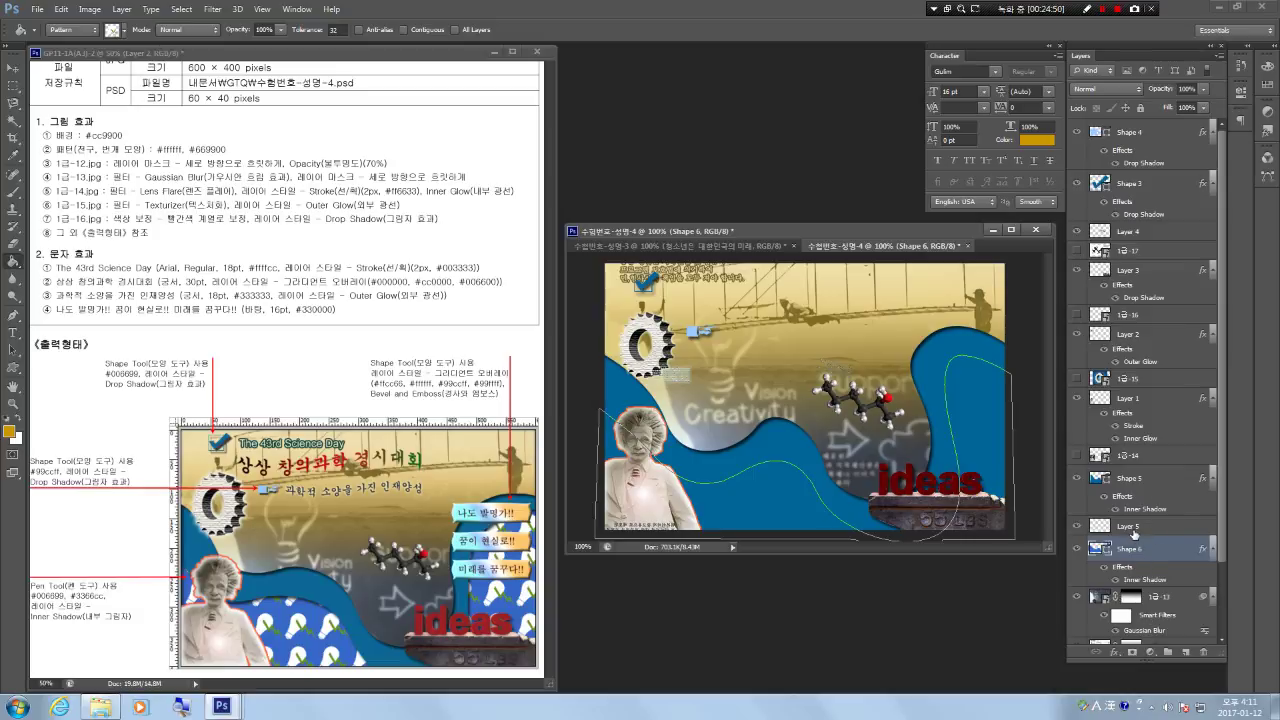
click(1137, 531)
click(1146, 551)
click(1149, 533)
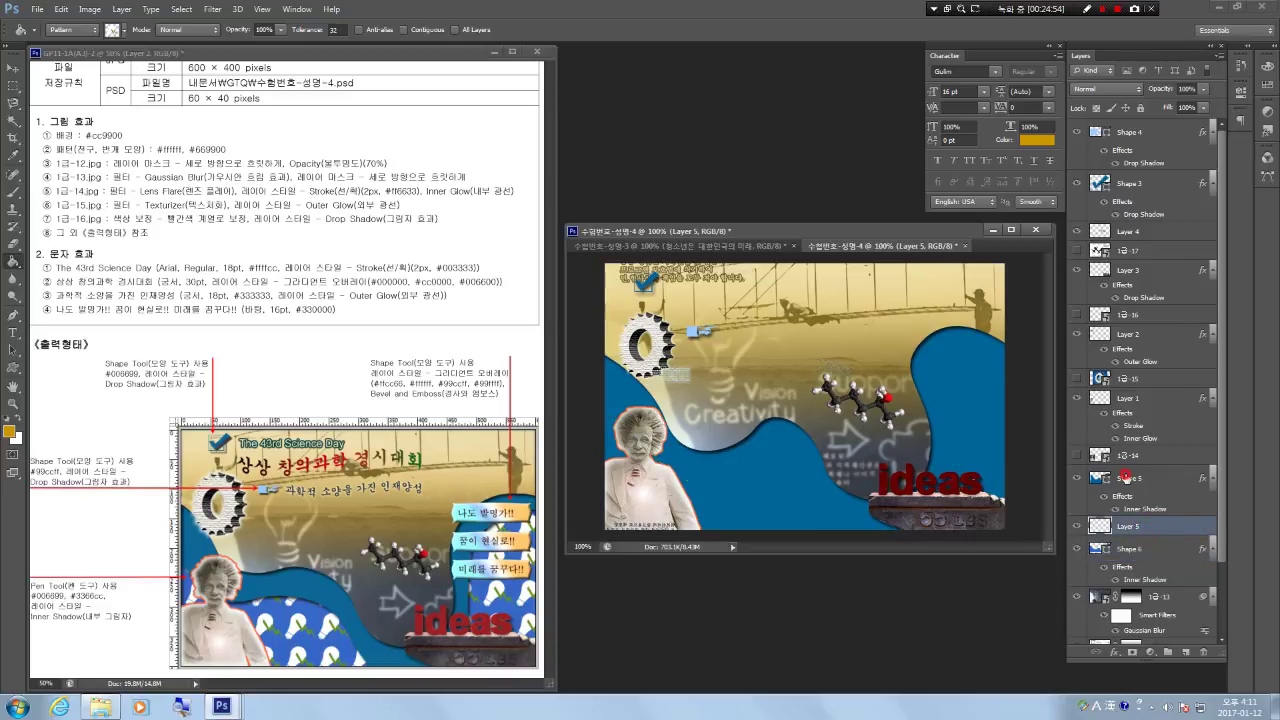
Restore the #3366cc wave and pattern layer above the #006699 wave, and delete the separate pattern layer.
click(1125, 477)
click(1118, 552)
key(ctrl+bracketright)
key(ctrl+bracketright)
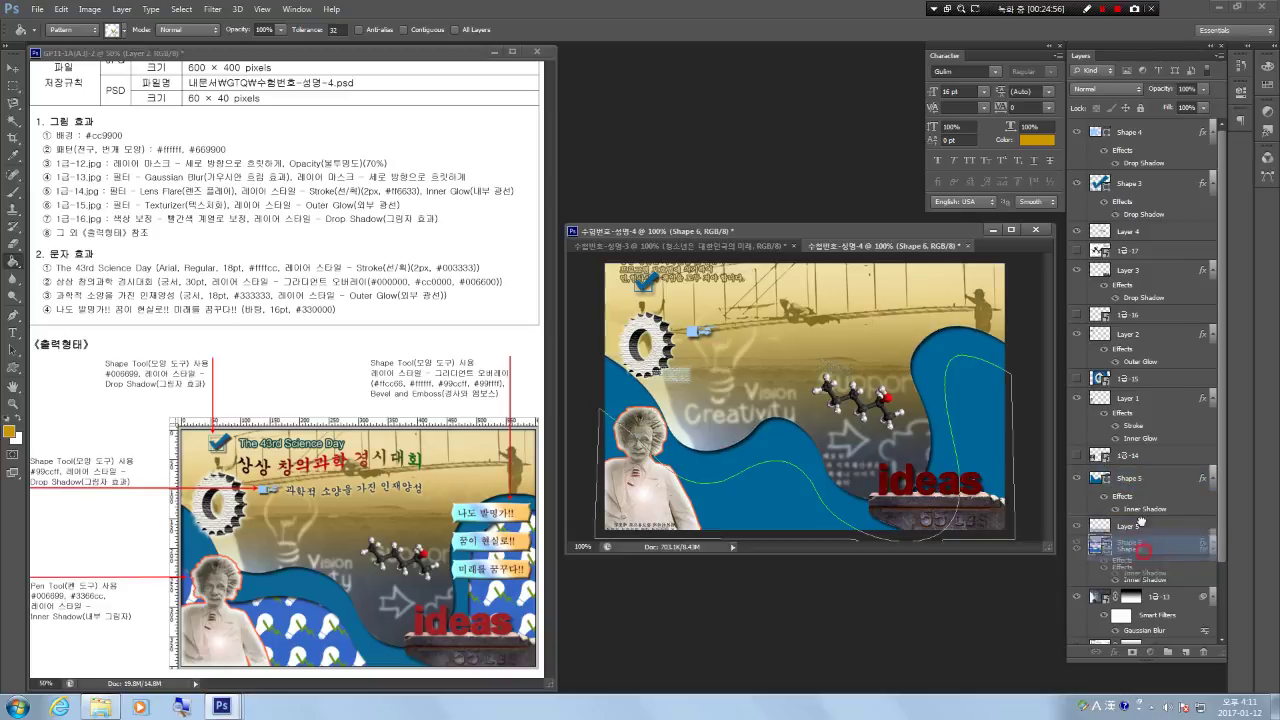
drag(1130, 577, 1128, 484)
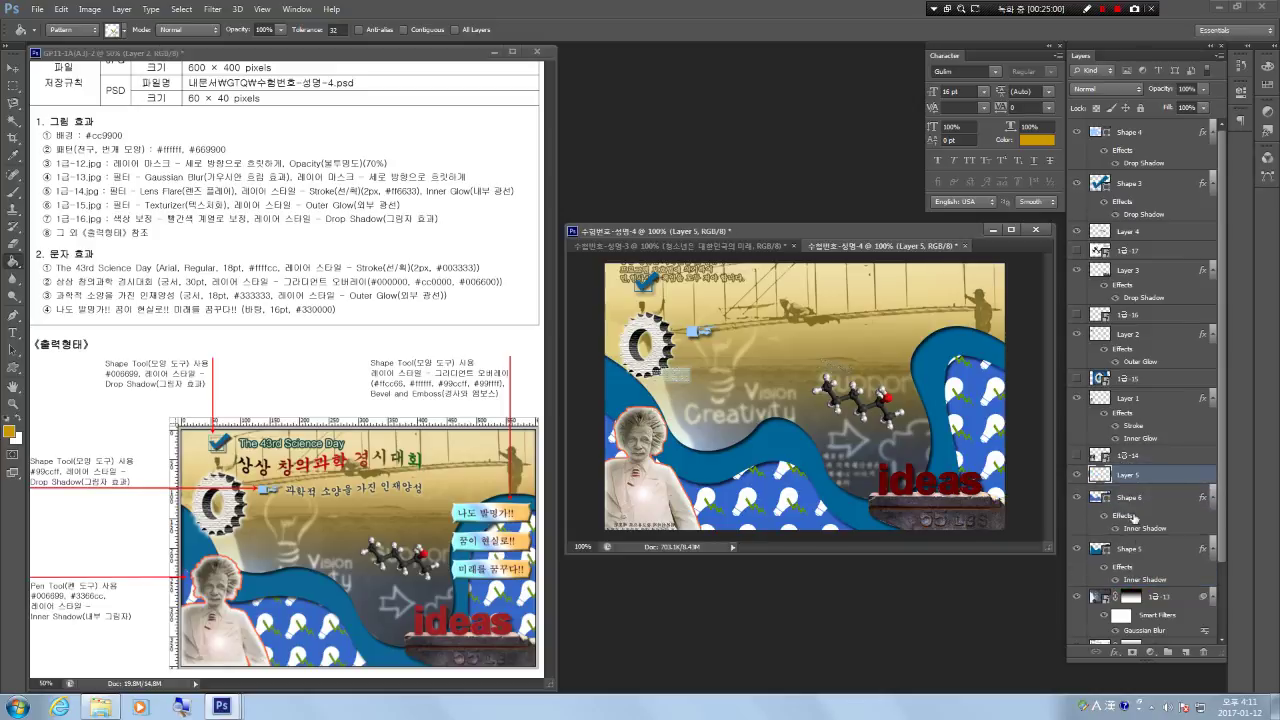
mouse_move(1110, 473)
mouse_down()
mouse_move(1110, 516)
mouse_move(1120, 471)
mouse_up()
key(Delete)
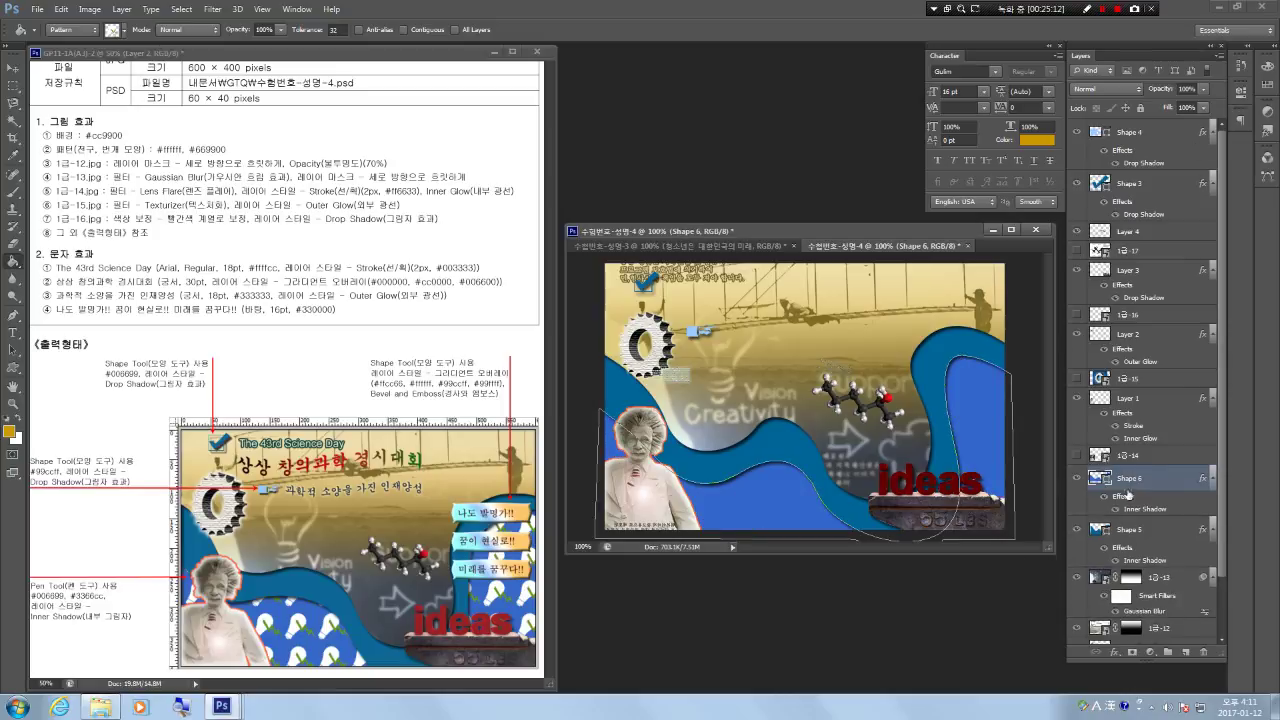
Load the #3366cc wave's outline as a selection, rasterize its layer, and fill it with the bulb pattern.
ctrl+click(1100, 478)
click(776, 490)
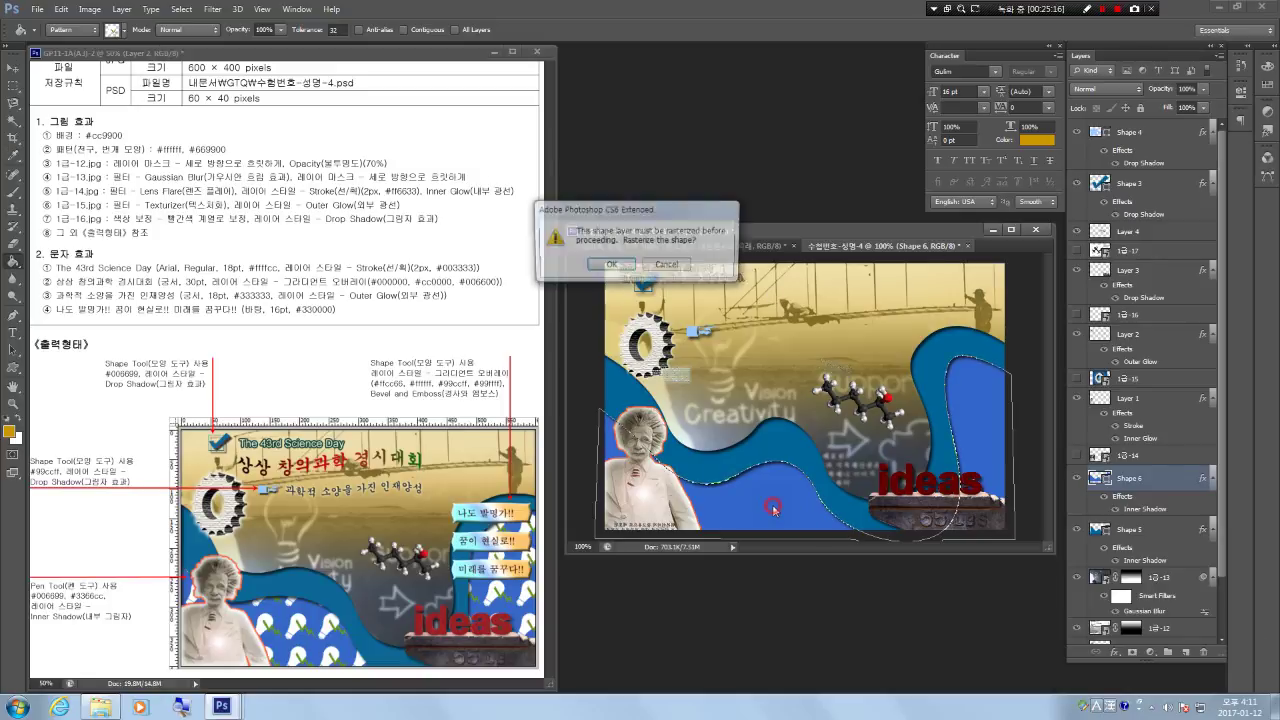
click(609, 266)
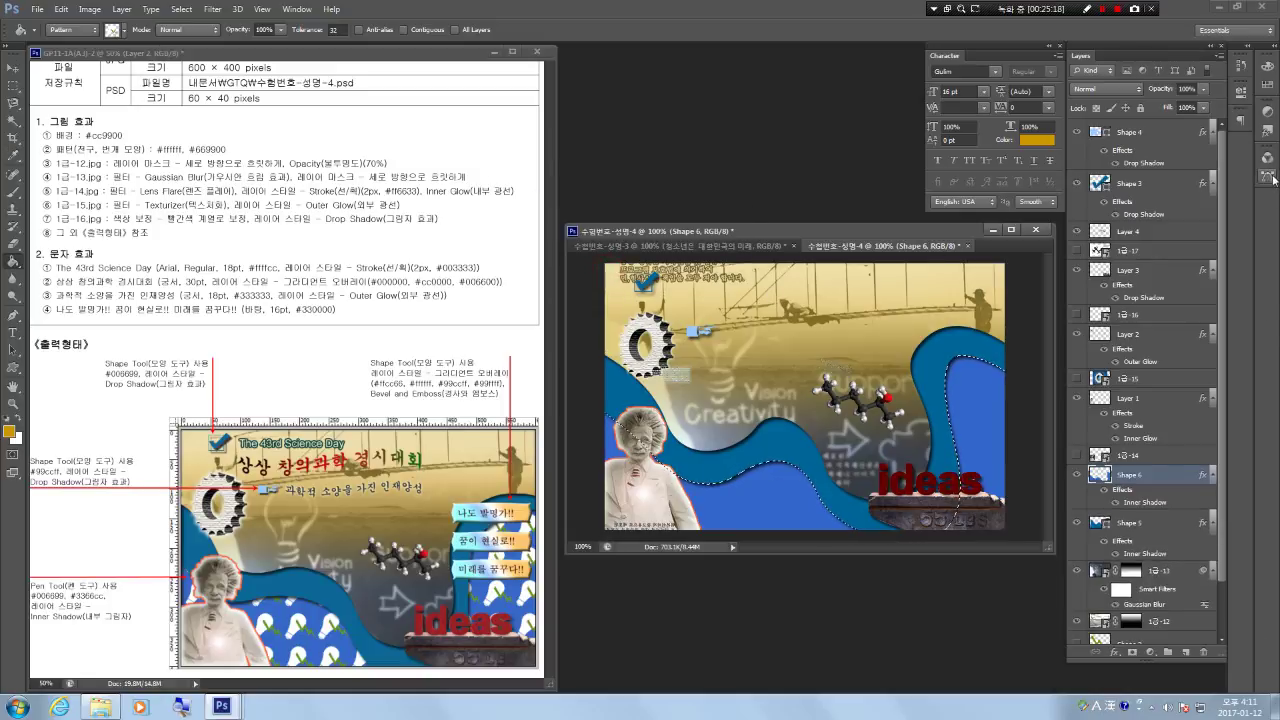
click(741, 493)
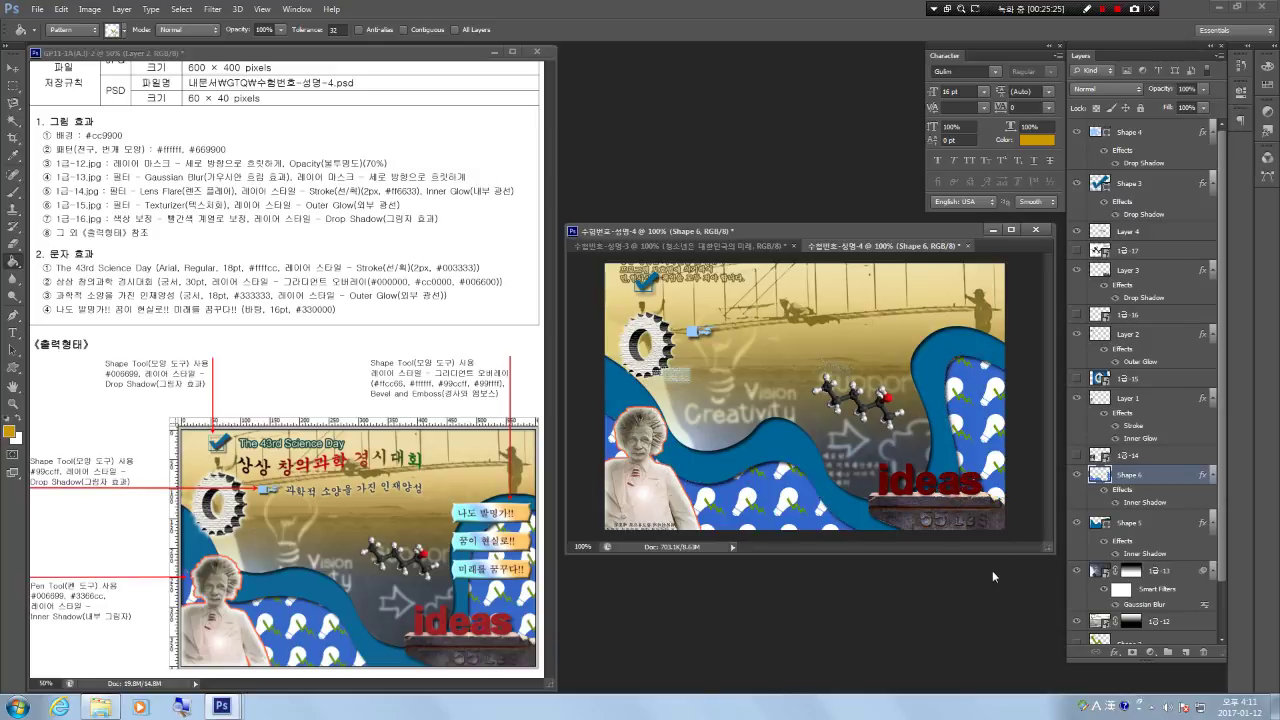
key(ctrl+d)
Draw a rounded-end banner custom shape about 48 mm by 12 mm over the top of the right-hand wave and turn its path into a shape layer.
click(13, 368)
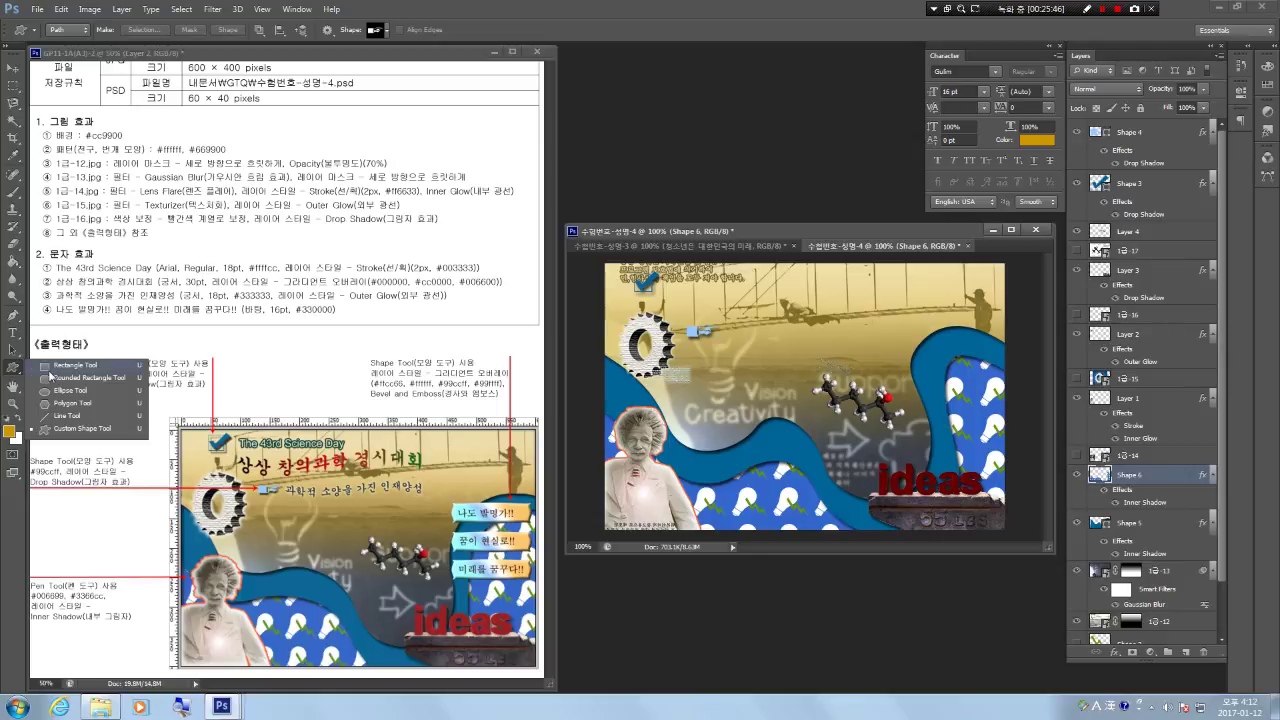
click(384, 30)
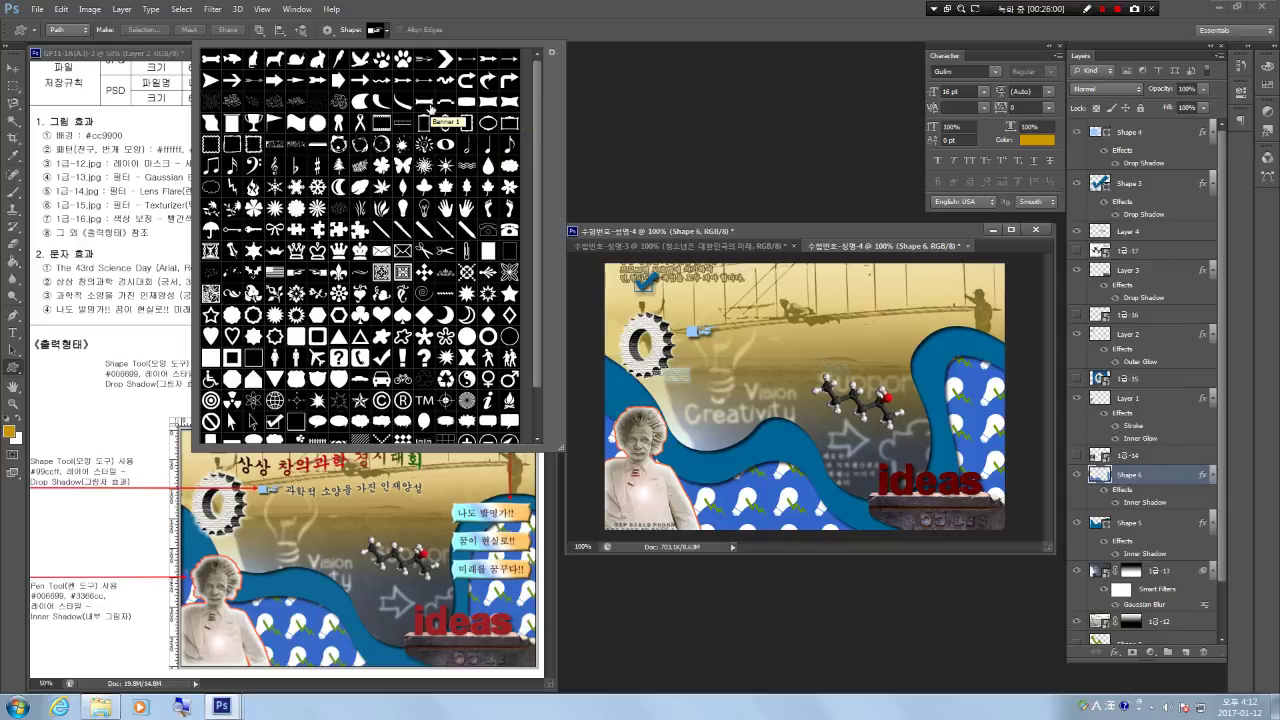
scroll(413, 365, down, 2)
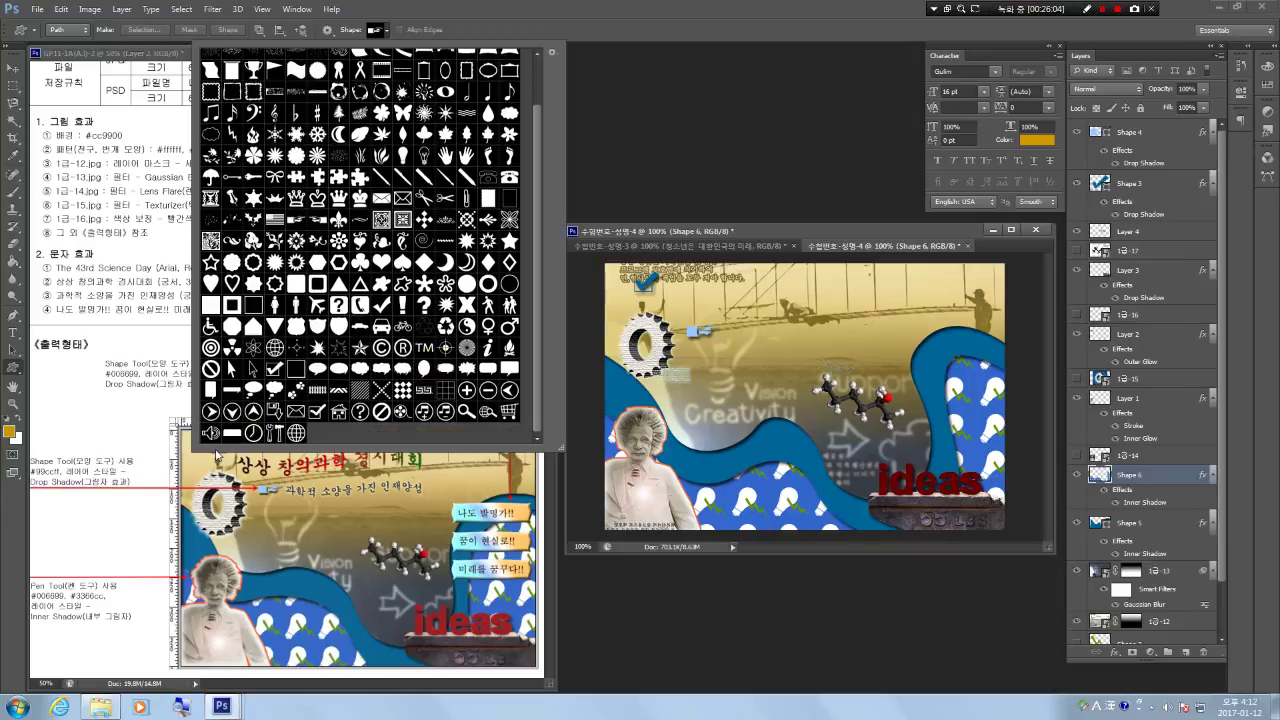
scroll(375, 392, up, 2)
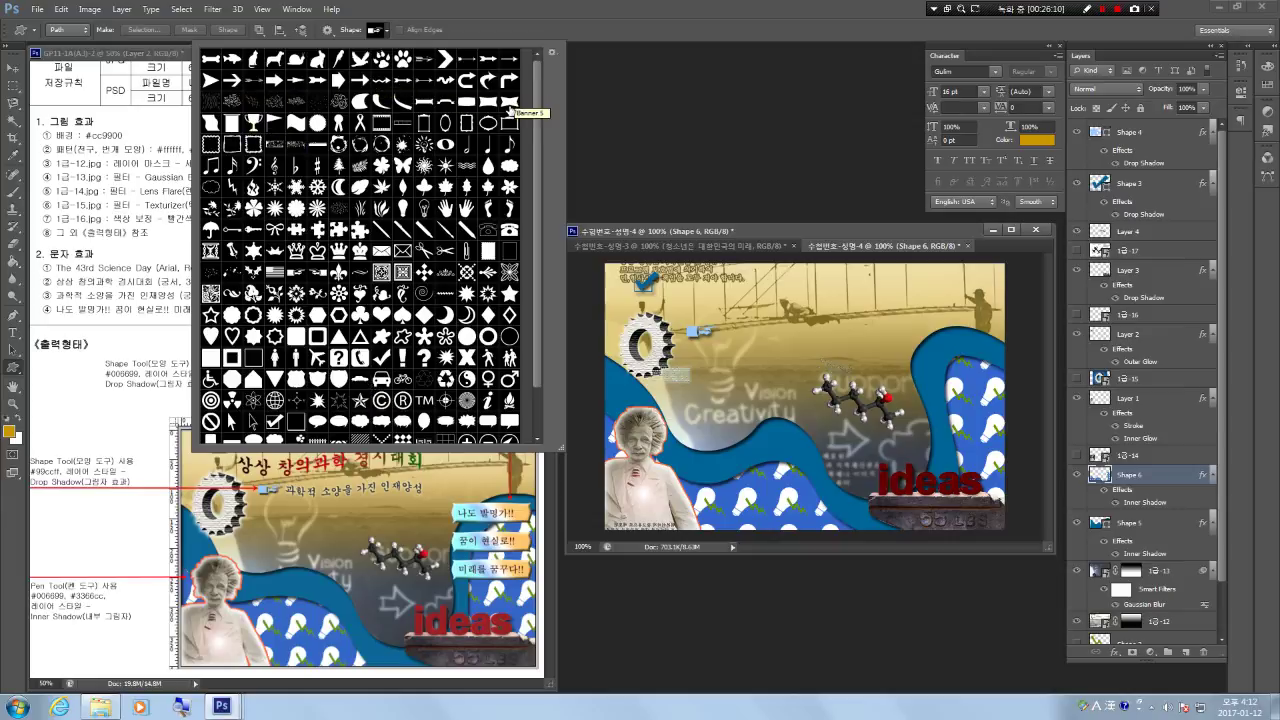
click(466, 101)
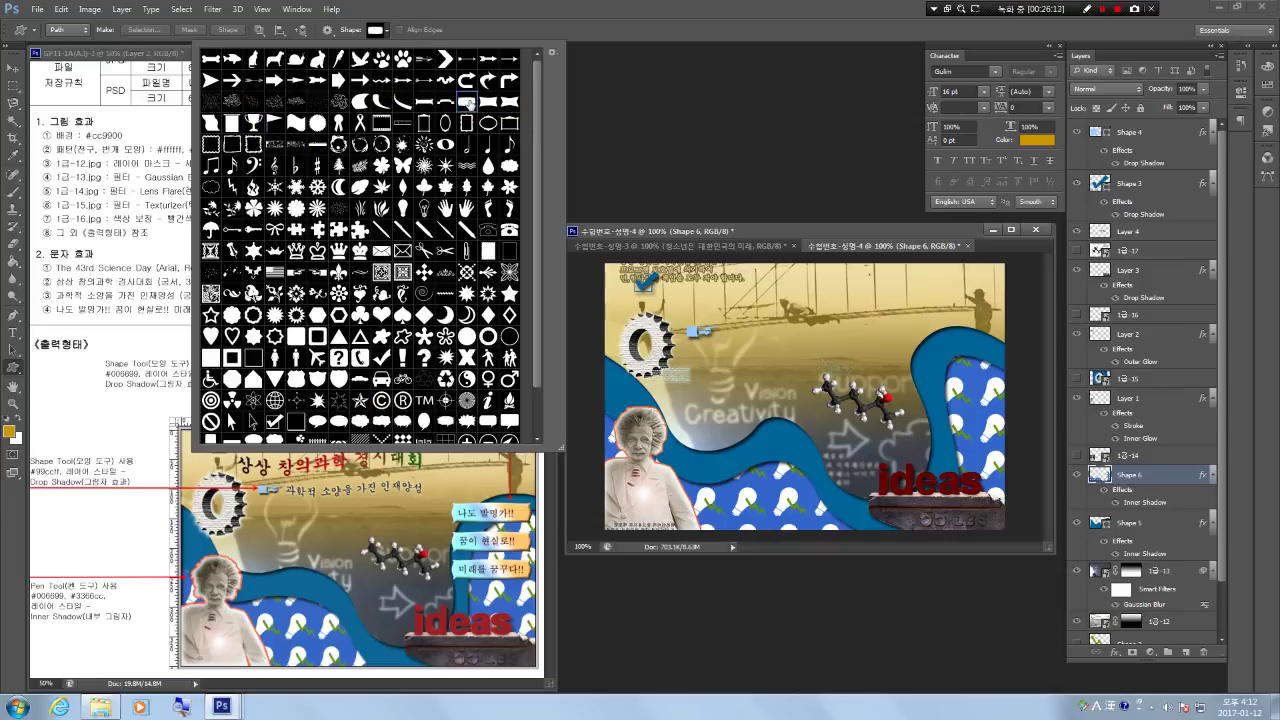
double_click(469, 104)
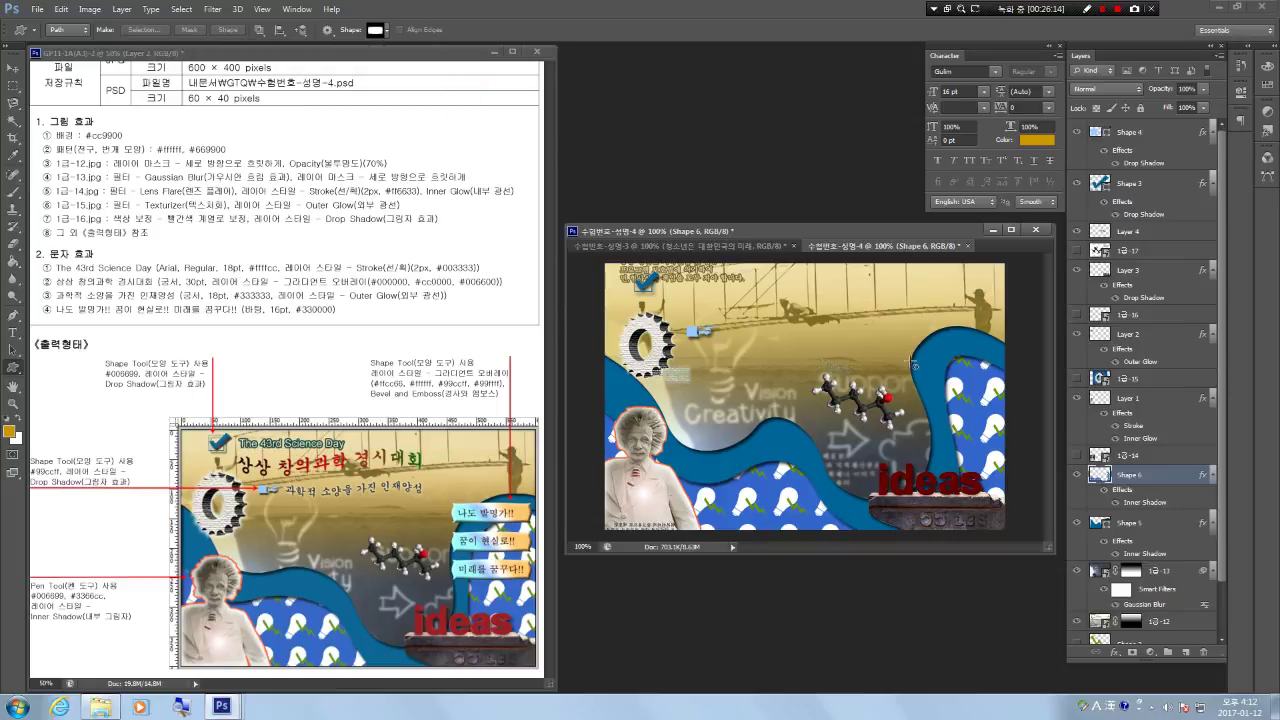
drag(913, 365, 1001, 383)
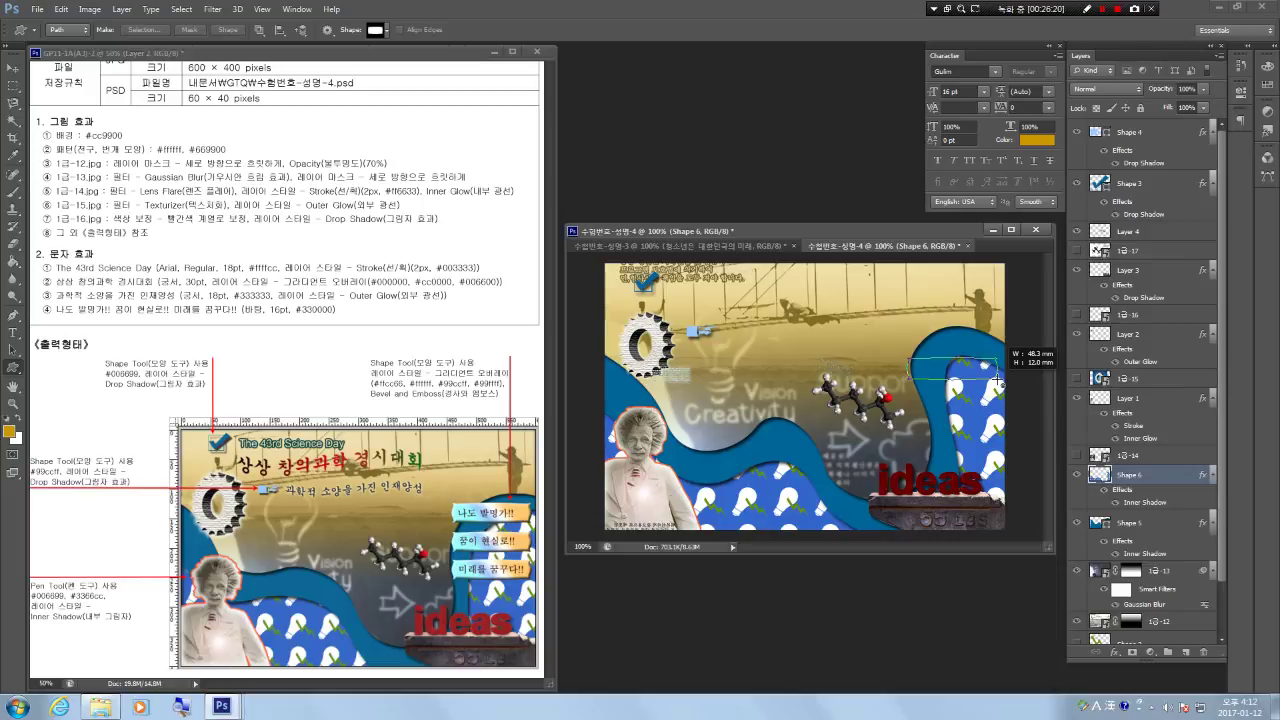
drag(998, 379, 999, 379)
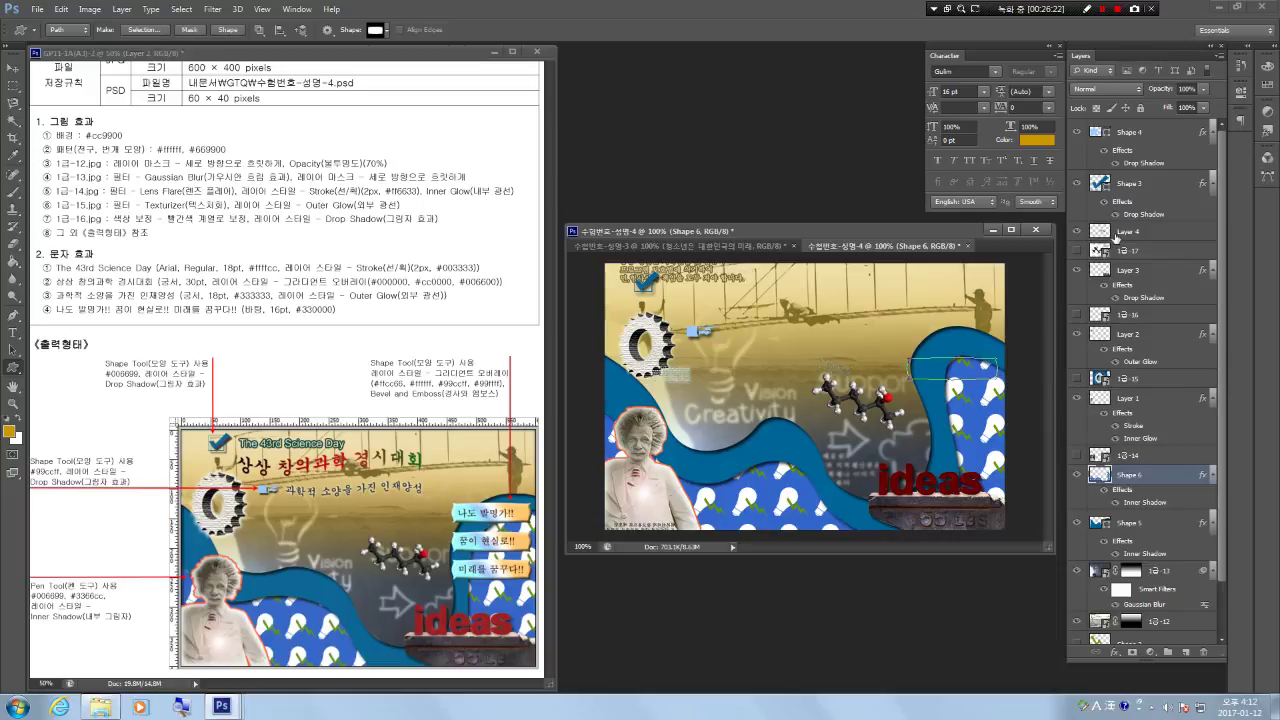
click(234, 31)
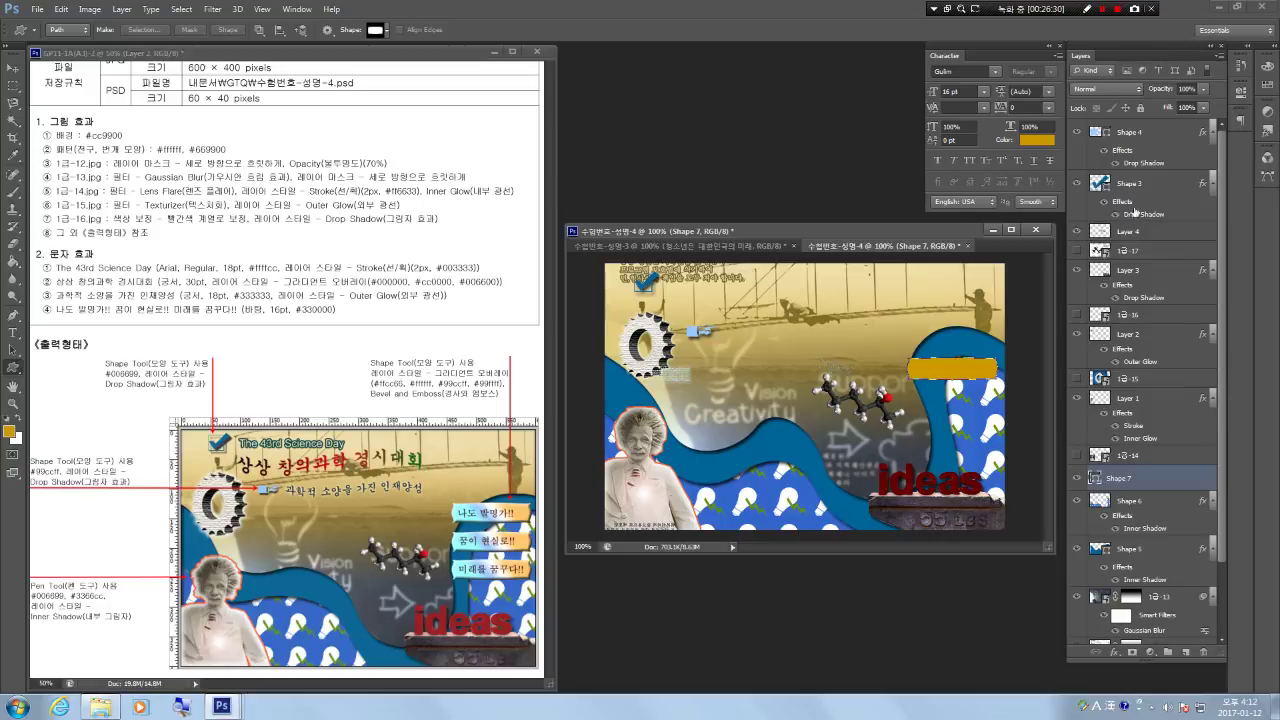
Move the banner's layer to the top of the layer stack, add a Gradient Overlay and open its gradient for editing.
drag(1094, 484, 1104, 130)
right_click(1122, 132)
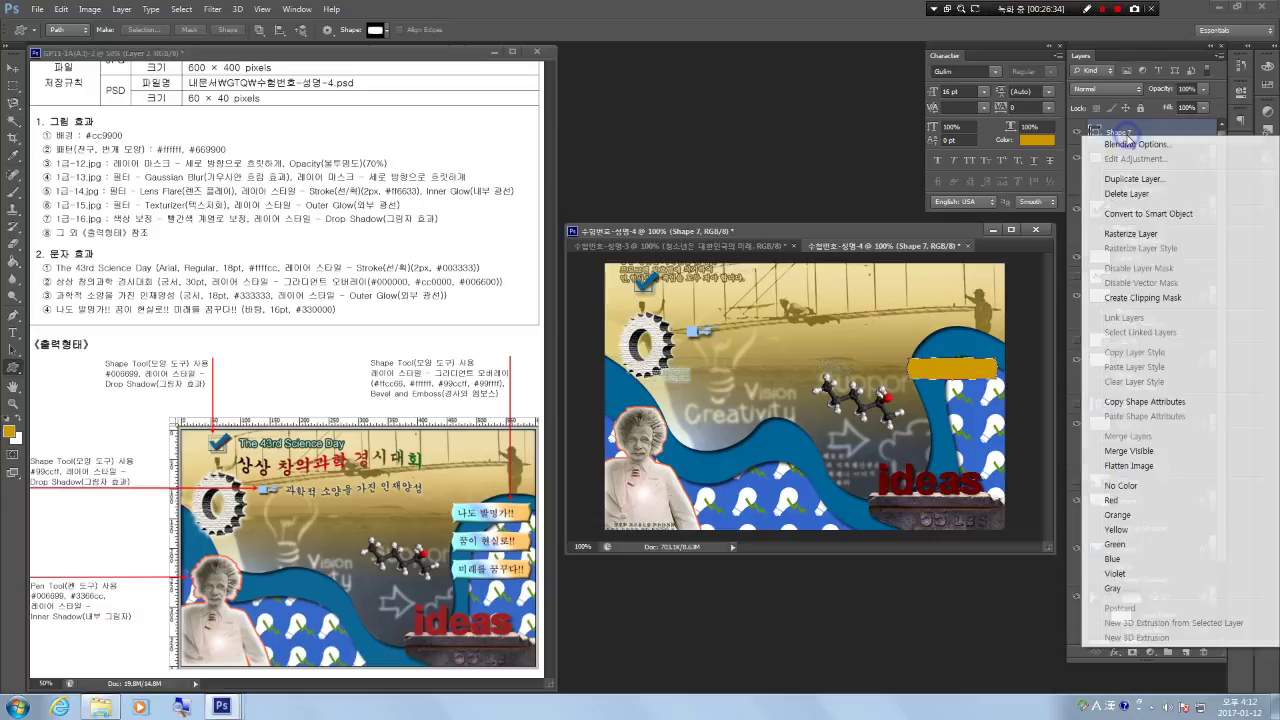
click(1130, 135)
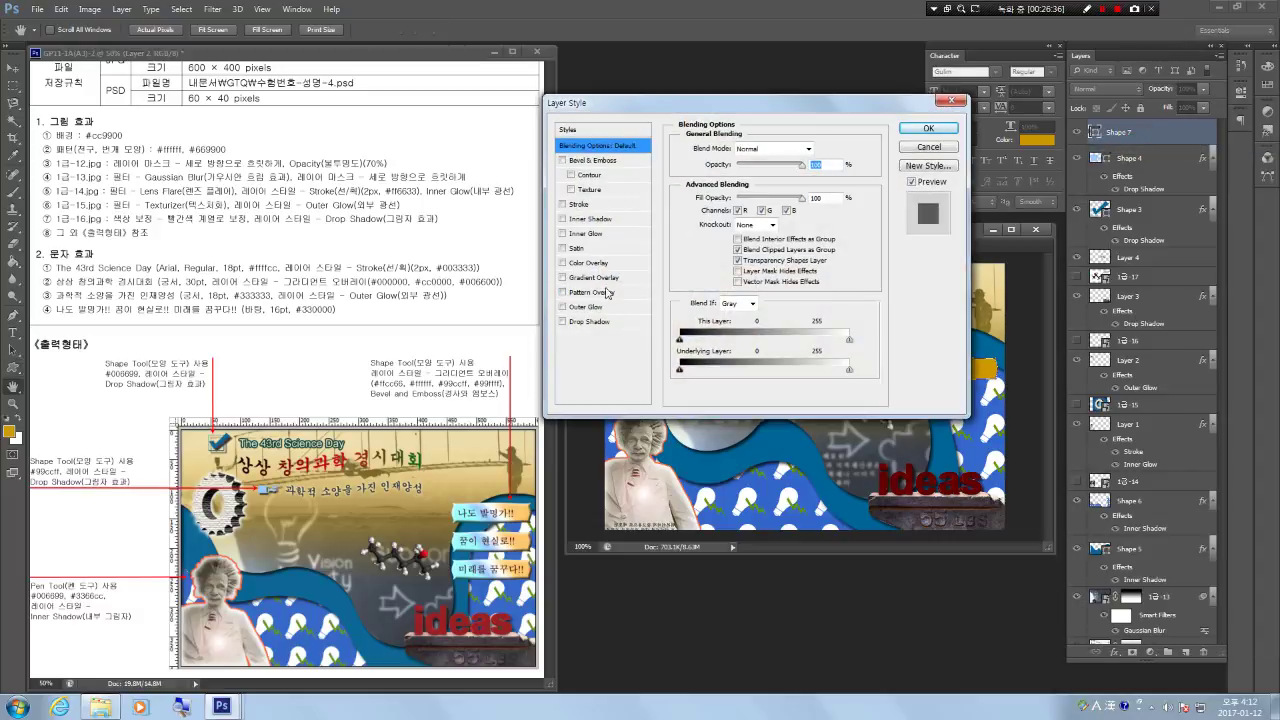
click(595, 279)
drag(792, 112, 776, 40)
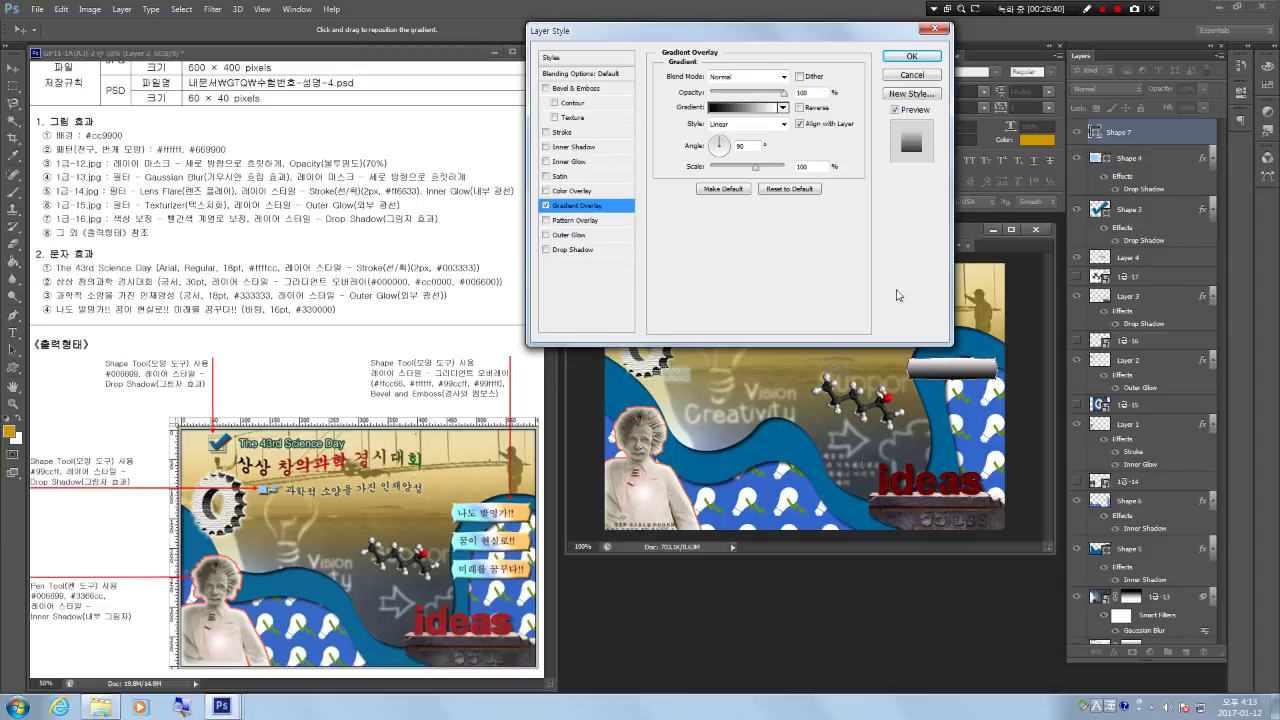
click(750, 107)
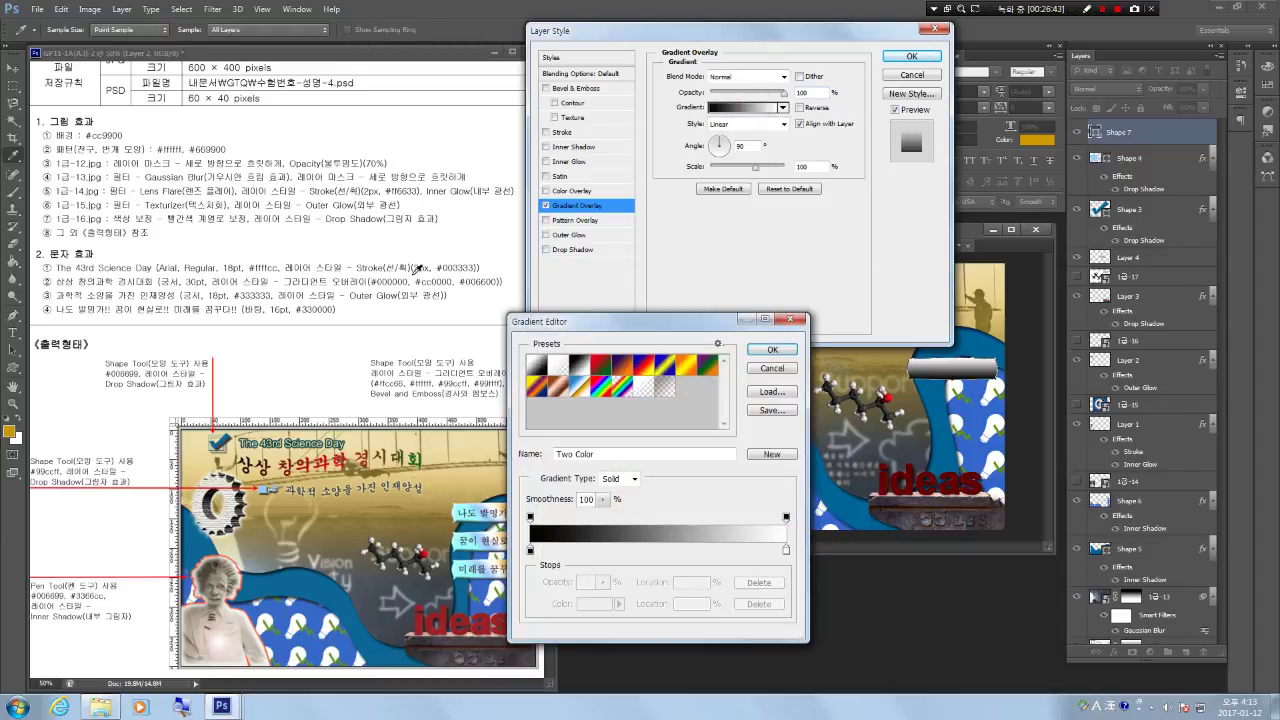
drag(602, 322, 643, 324)
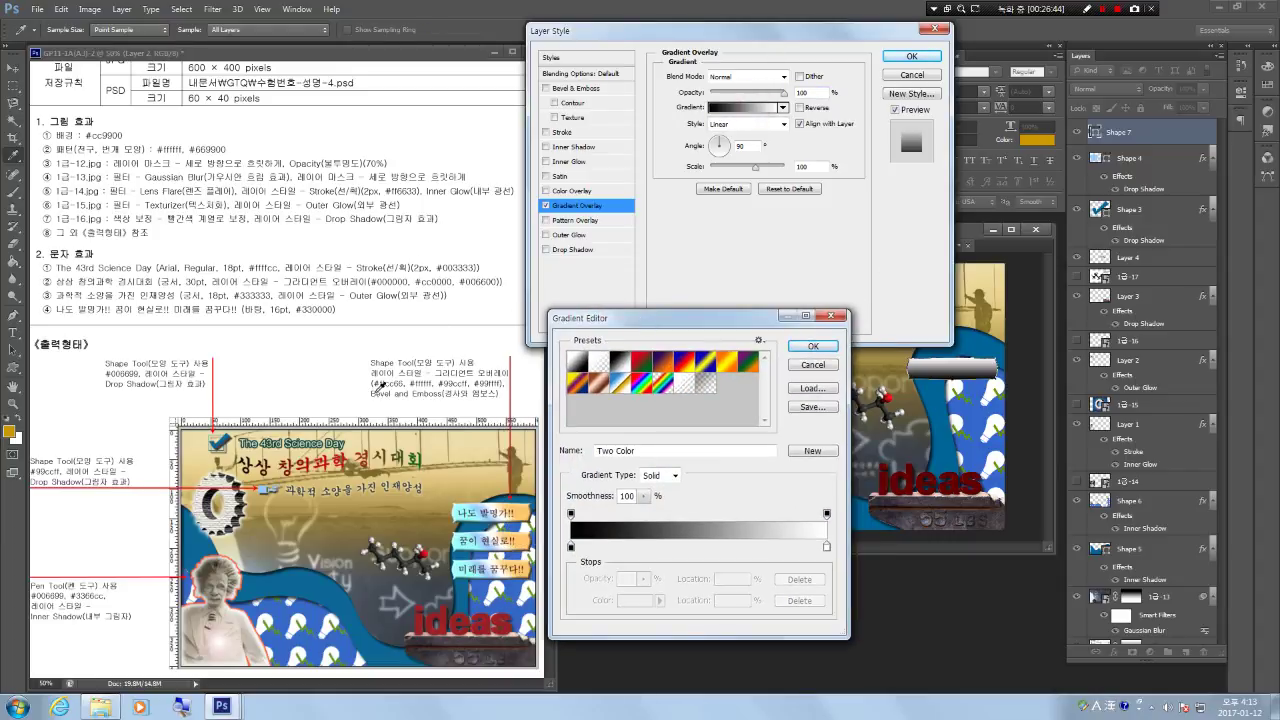
Add two colour stops to the gradient at about 32% and 67%.
click(651, 547)
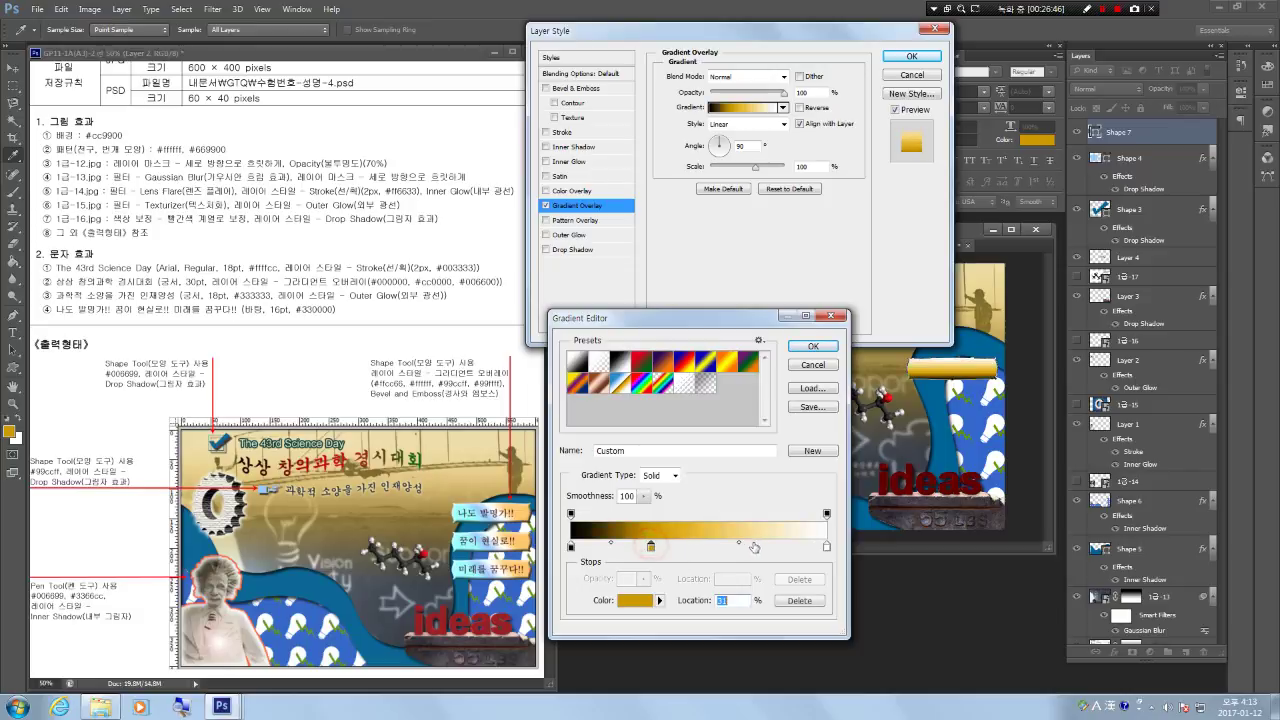
click(749, 547)
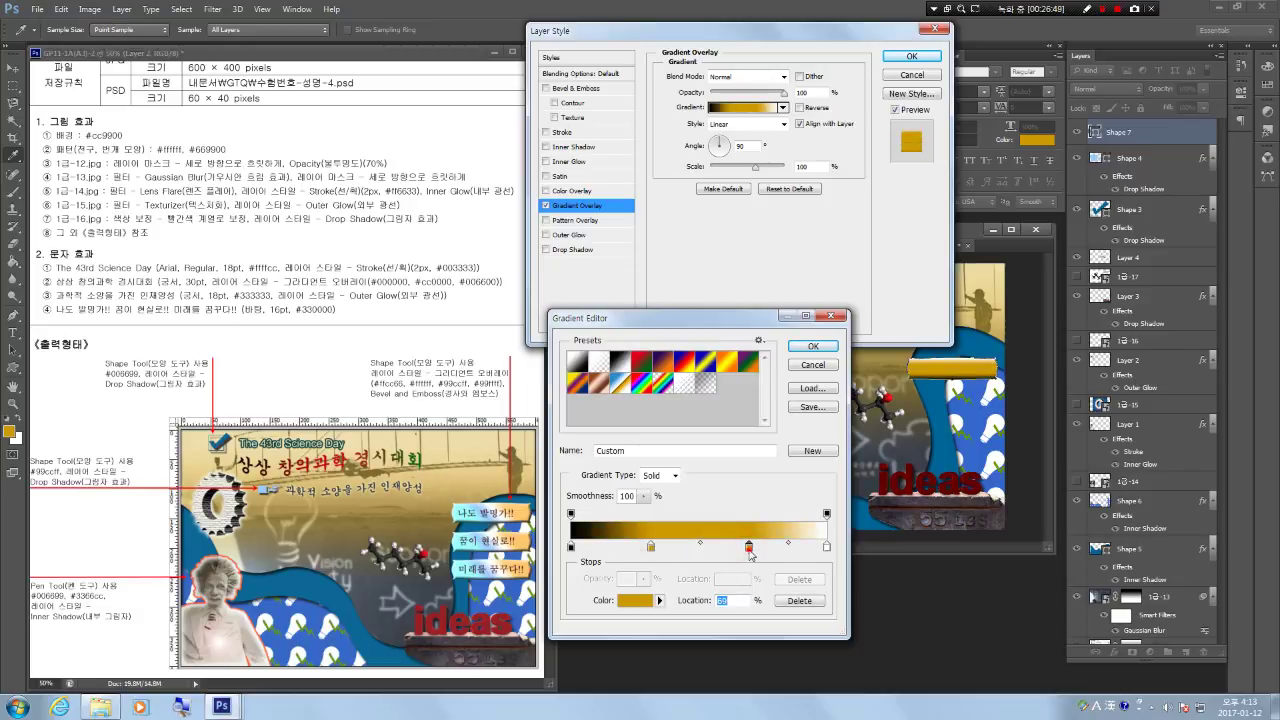
drag(751, 549, 744, 550)
Set the gradient's starting stop to #ffcc66 and the stop at 32% to #ffffff.
click(570, 547)
double_click(570, 547)
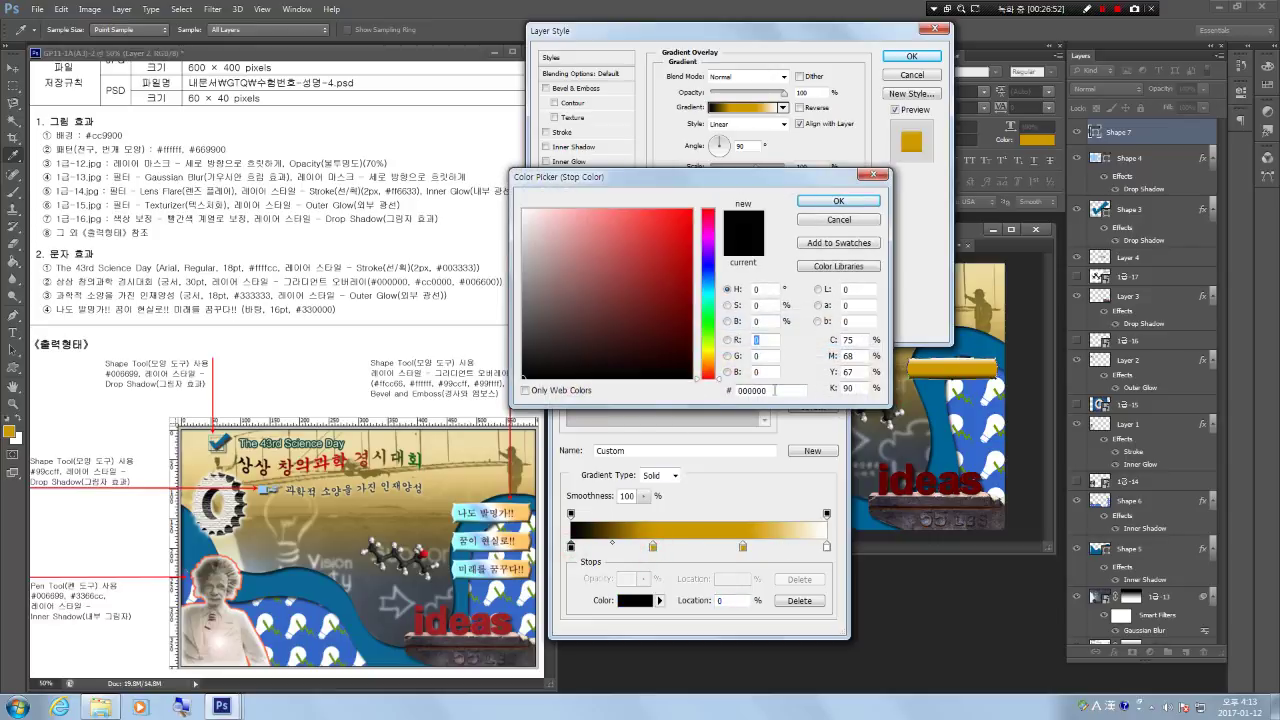
double_click(778, 390)
text(ffcc66)
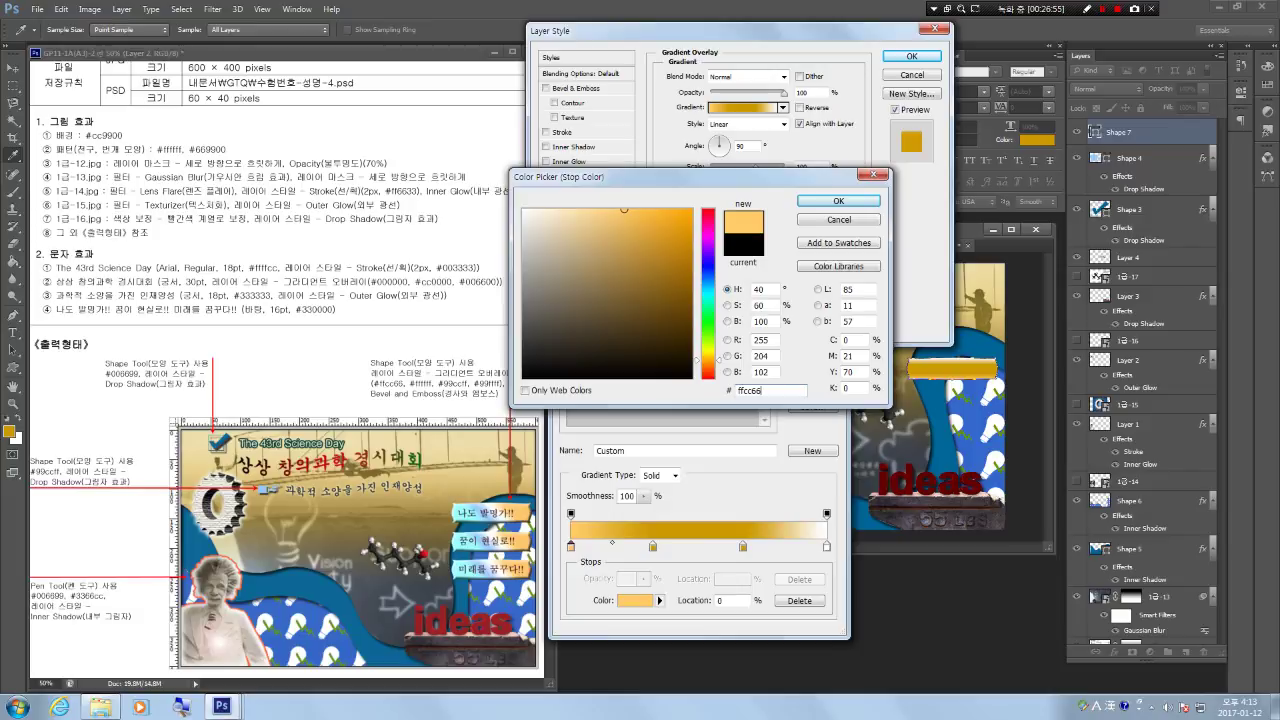
key(Return)
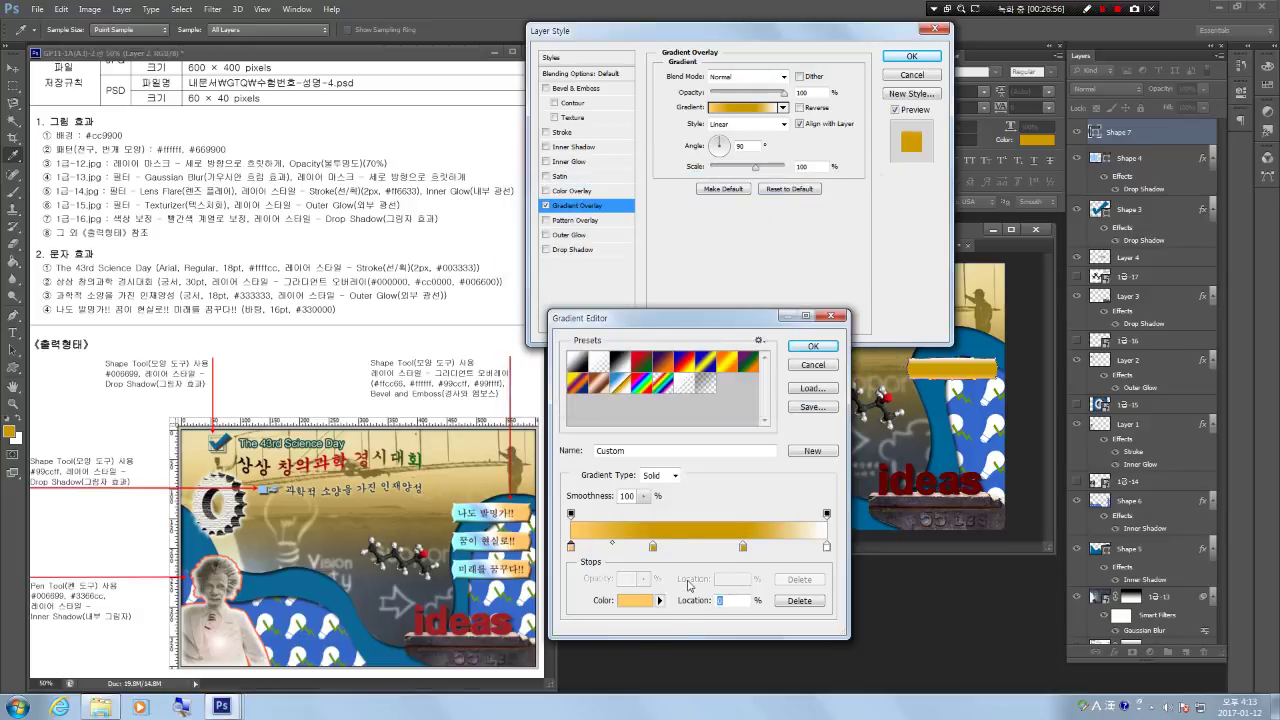
click(653, 547)
double_click(653, 547)
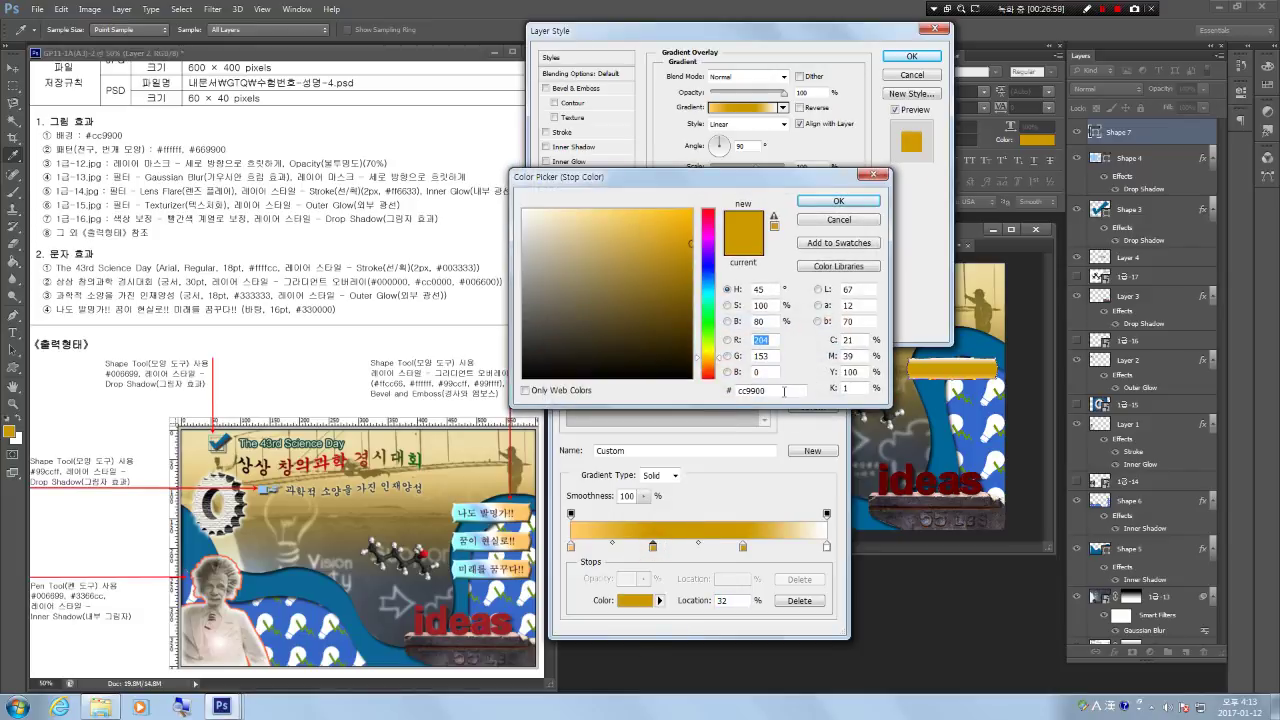
drag(612, 274, 523, 210)
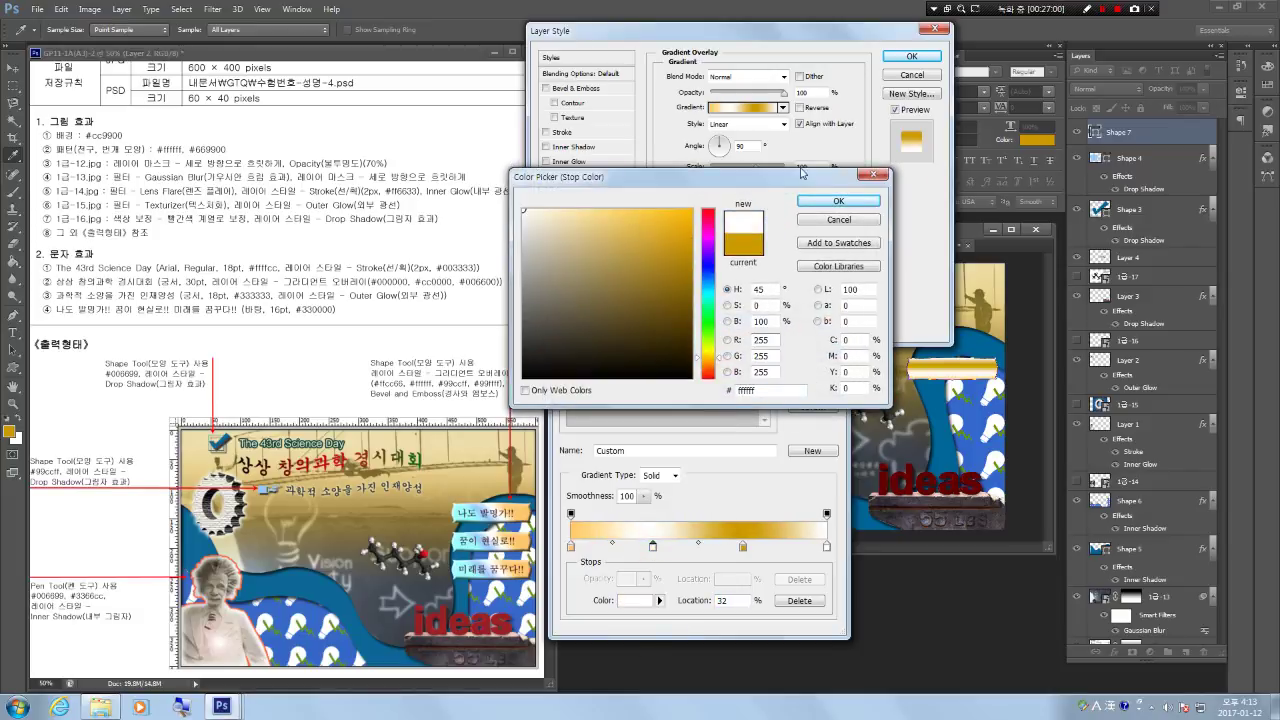
click(808, 202)
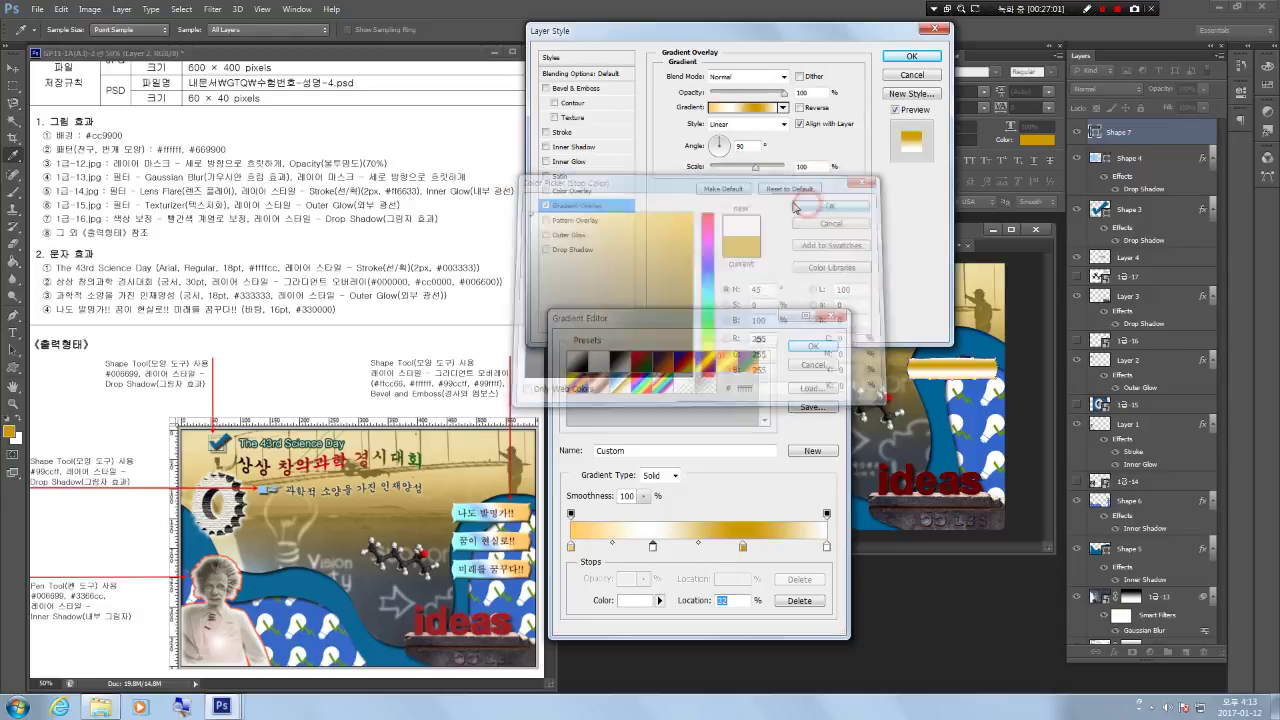
Set the stop at 67% to #99ccff and the end stop to #99ffff, and accept the gradient.
double_click(742, 547)
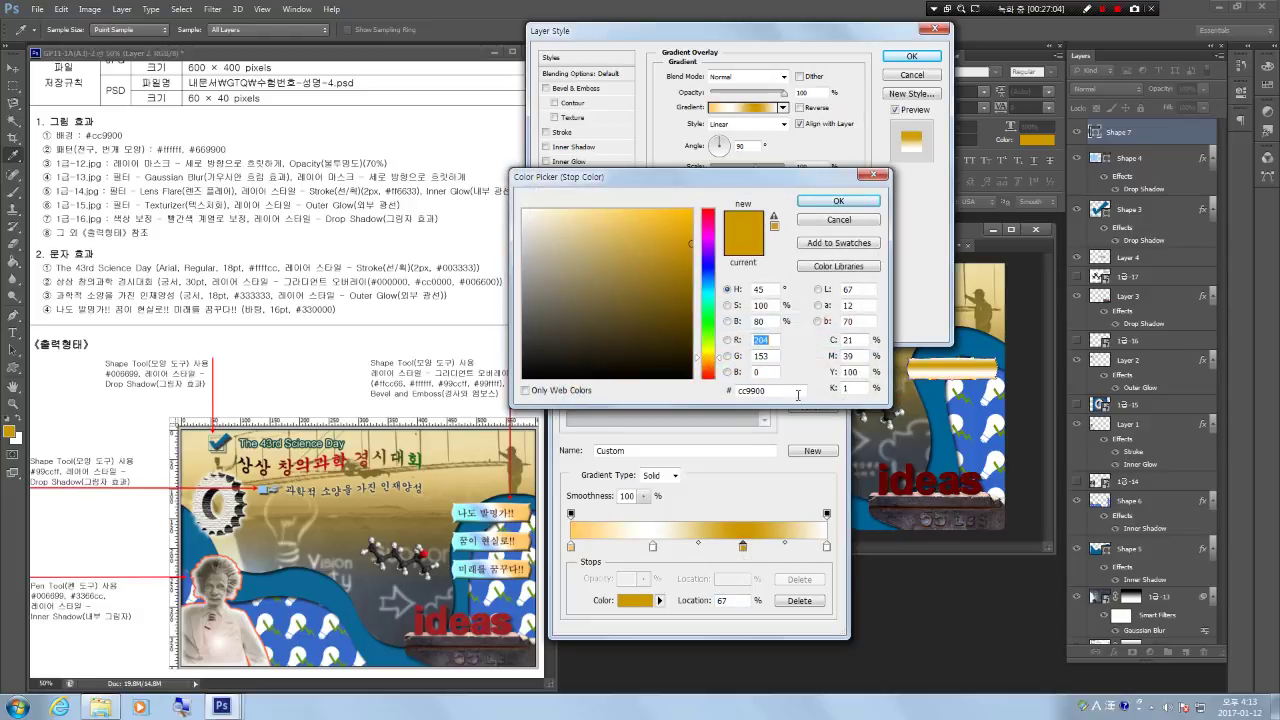
double_click(798, 391)
text(99cc)
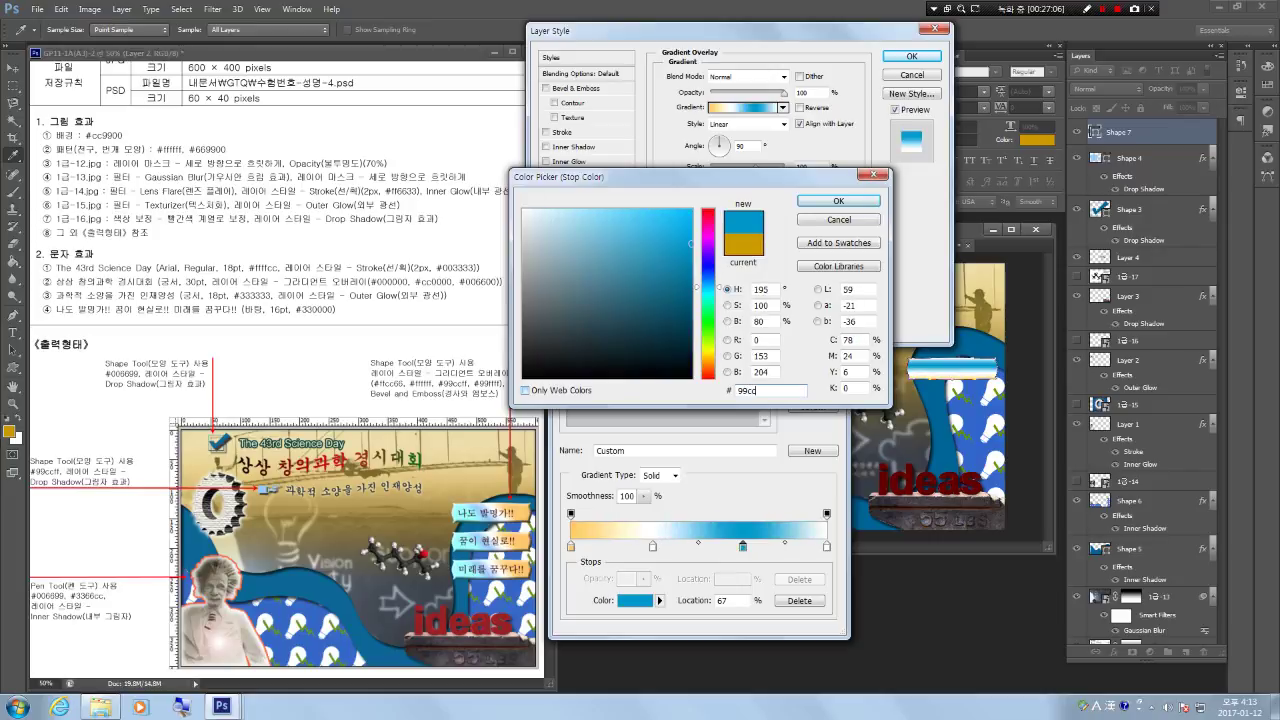
text(ff)
key(Return)
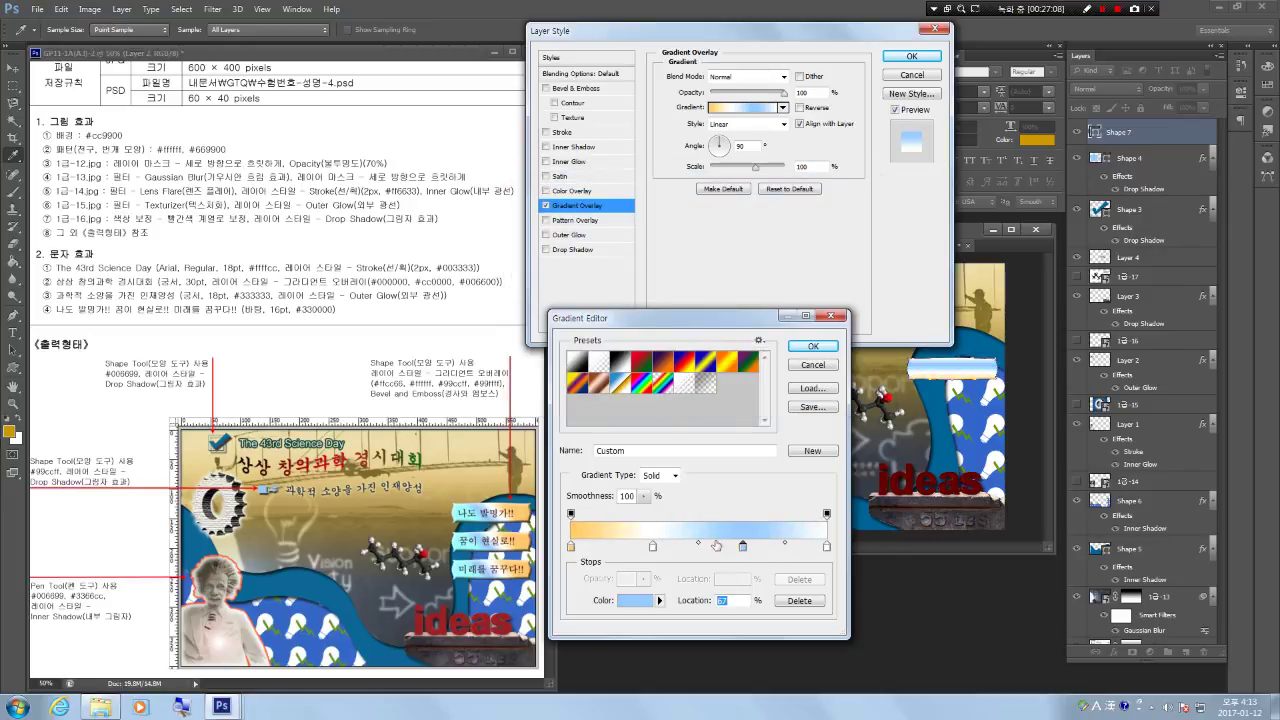
double_click(827, 547)
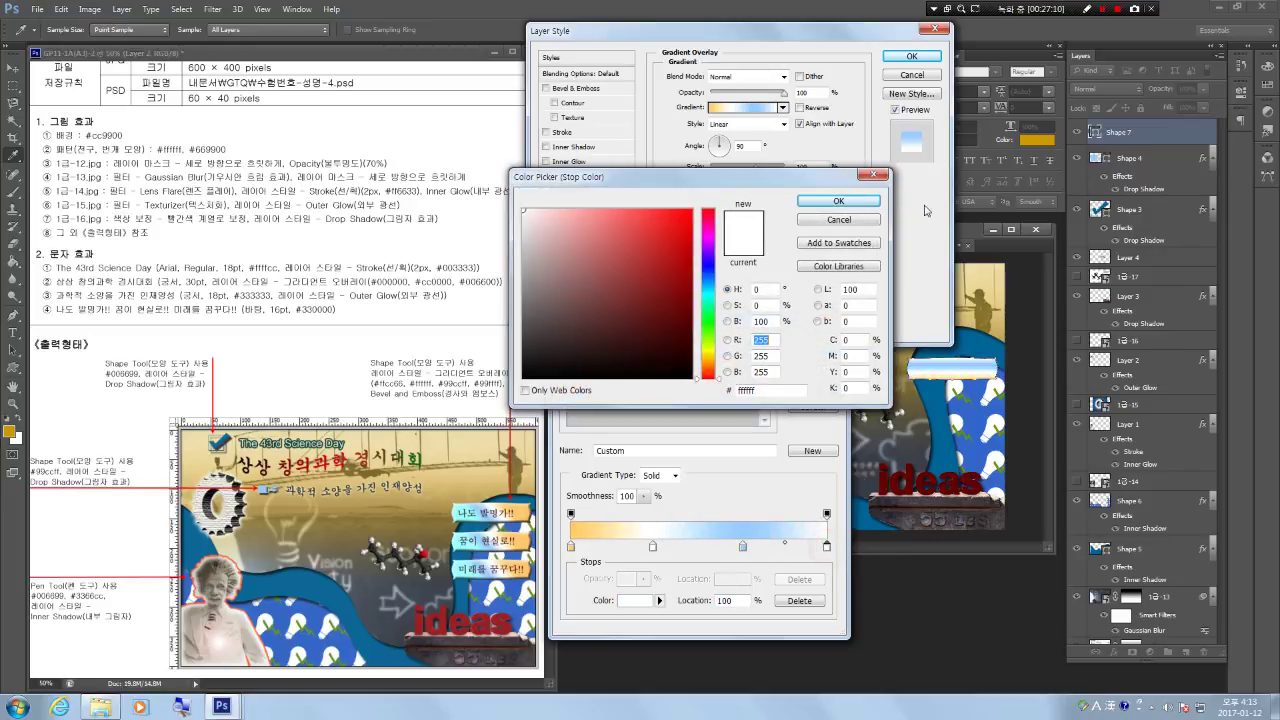
double_click(773, 390)
text(99ffff)
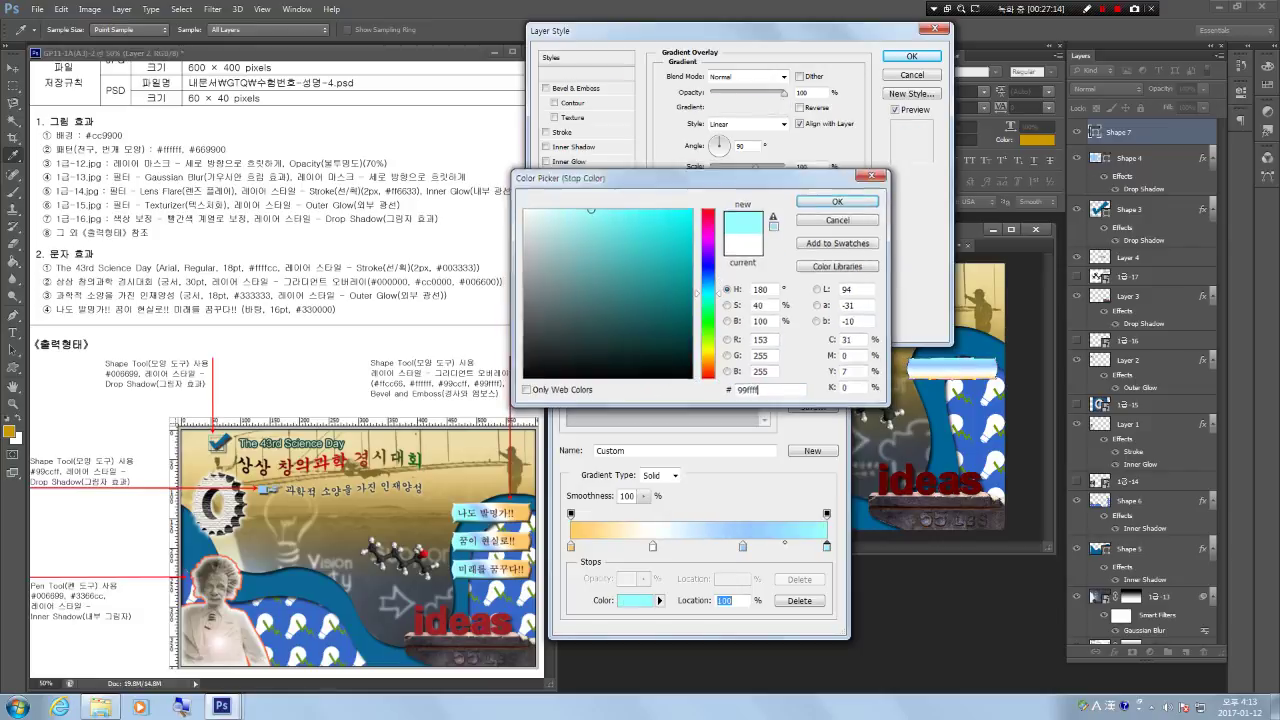
key(Return)
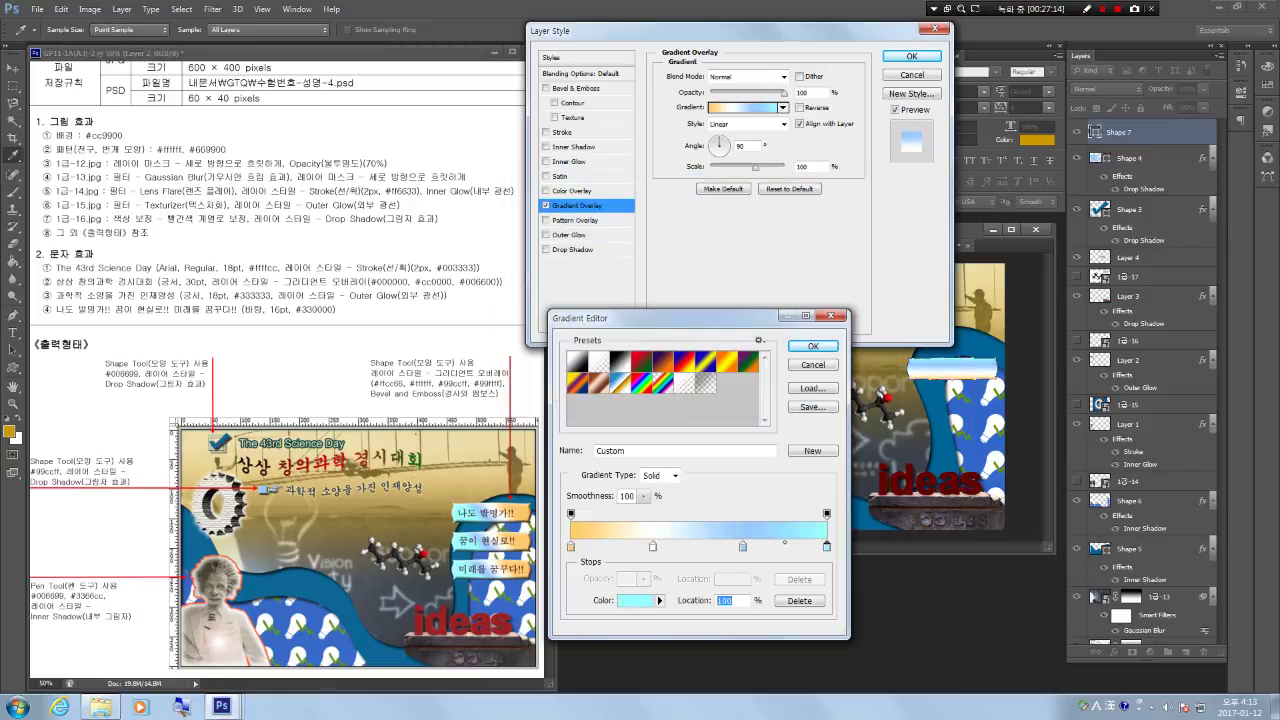
click(834, 344)
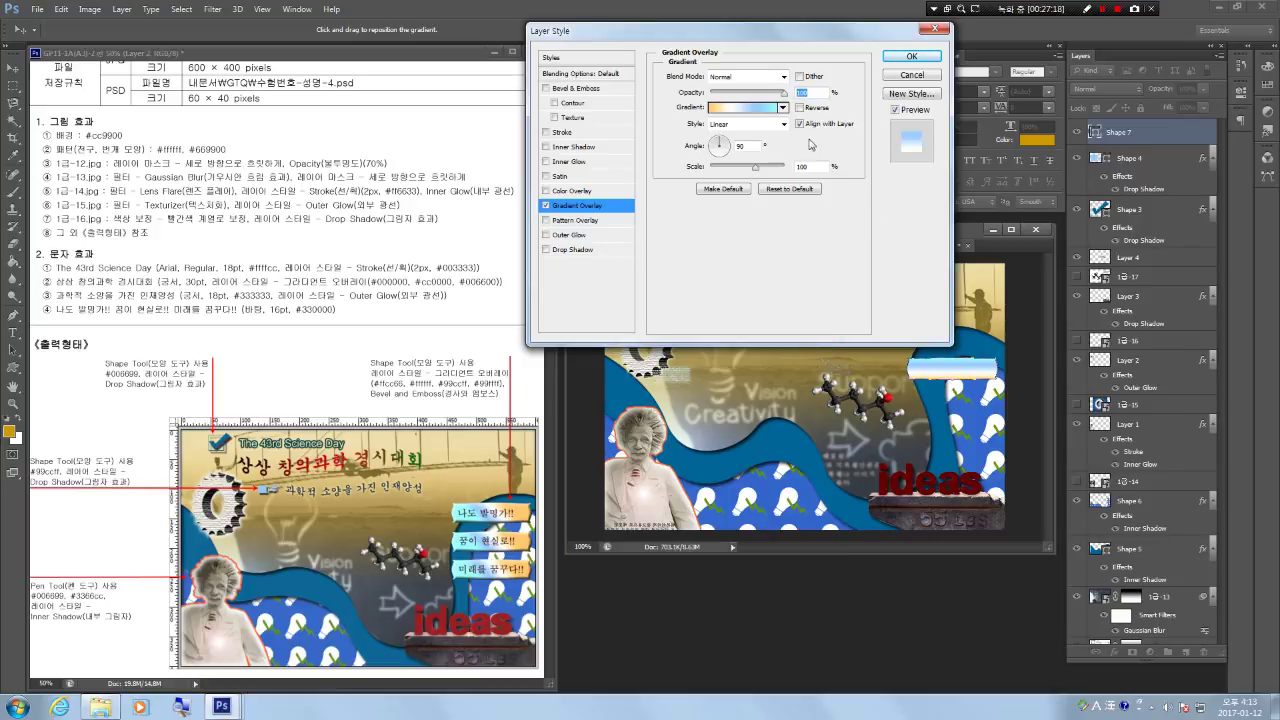
Rotate the overlay's angle so the gradient runs from cyan at the banner's left end to orange at its right, and apply it.
click(714, 153)
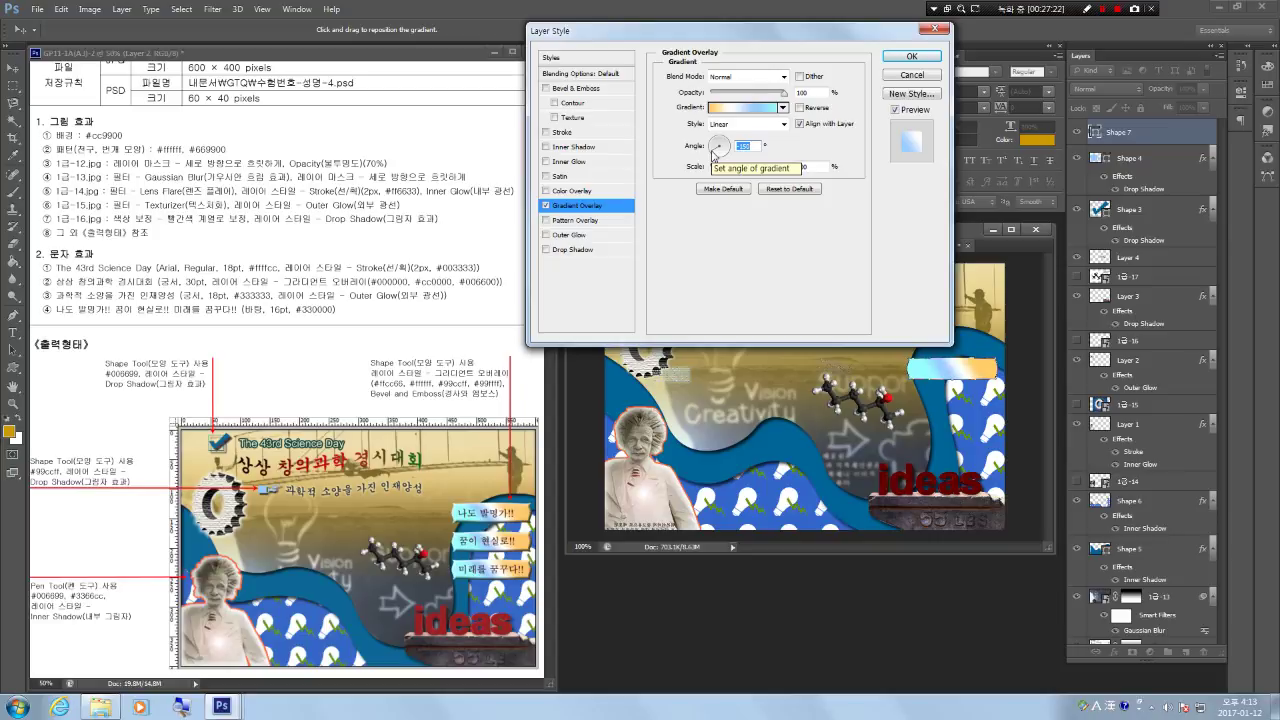
click(714, 155)
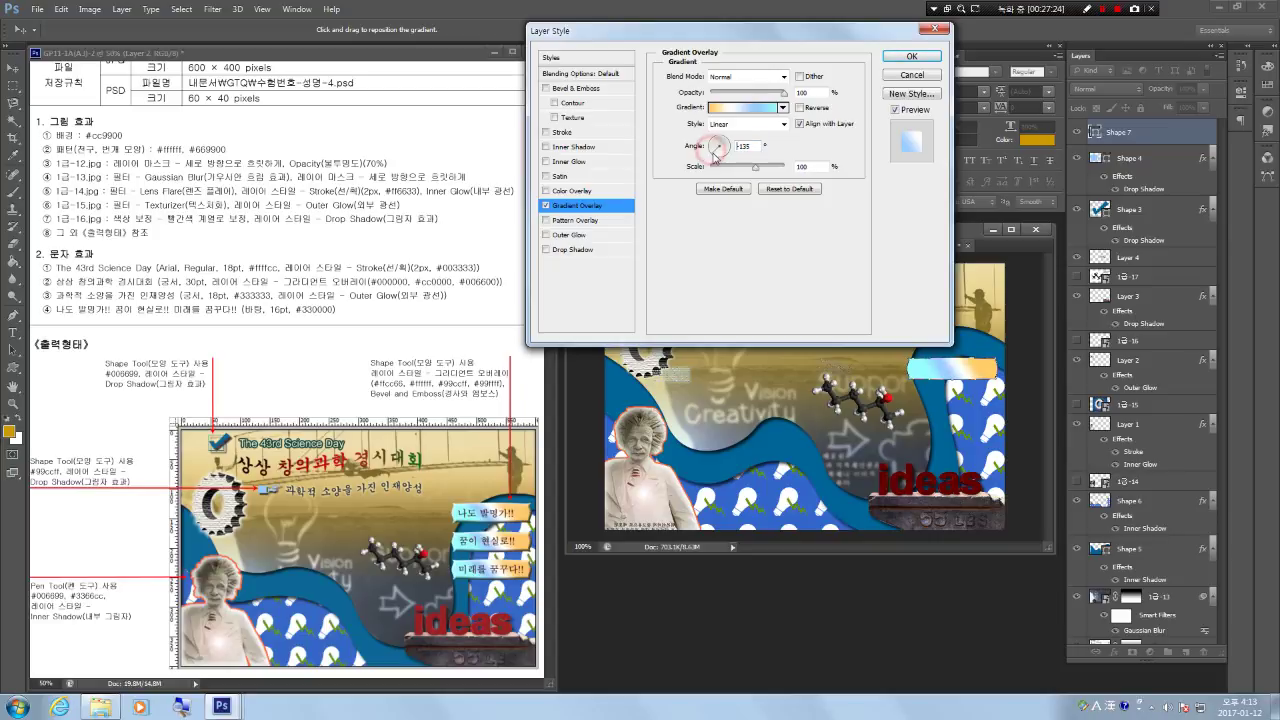
click(906, 58)
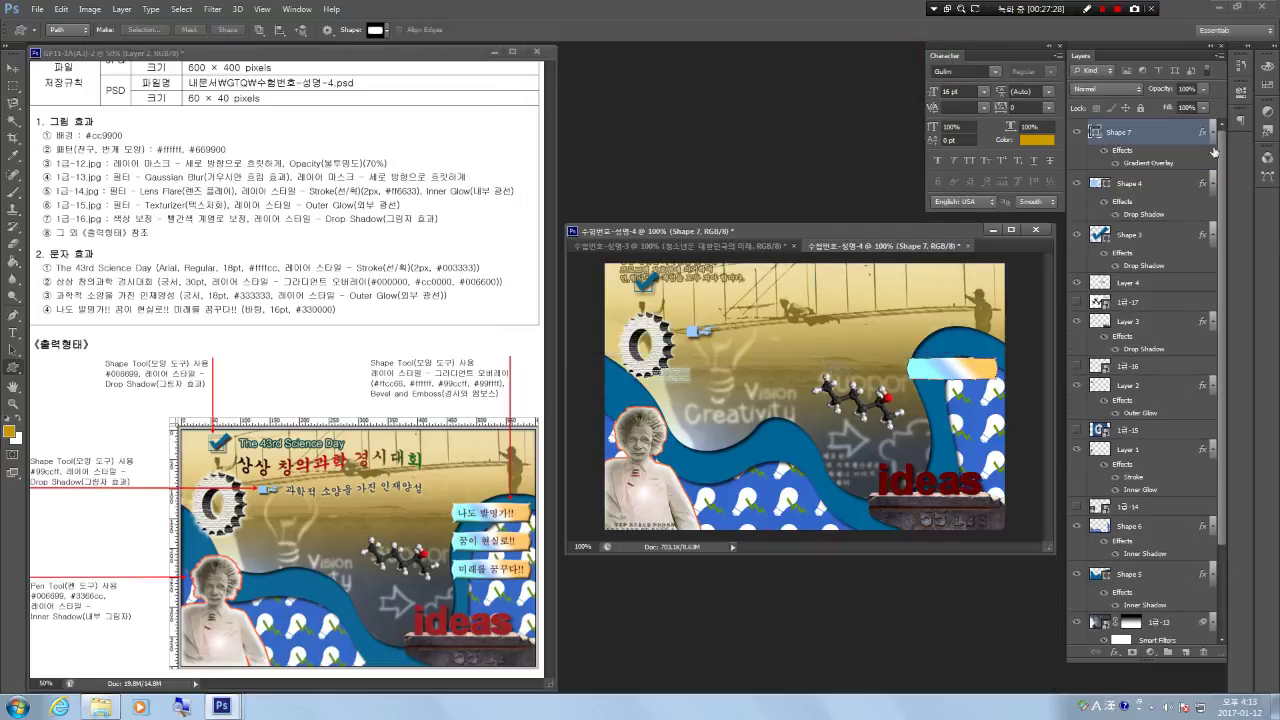
Add a Bevel & Emboss effect with its default settings to the banner.
double_click(1130, 151)
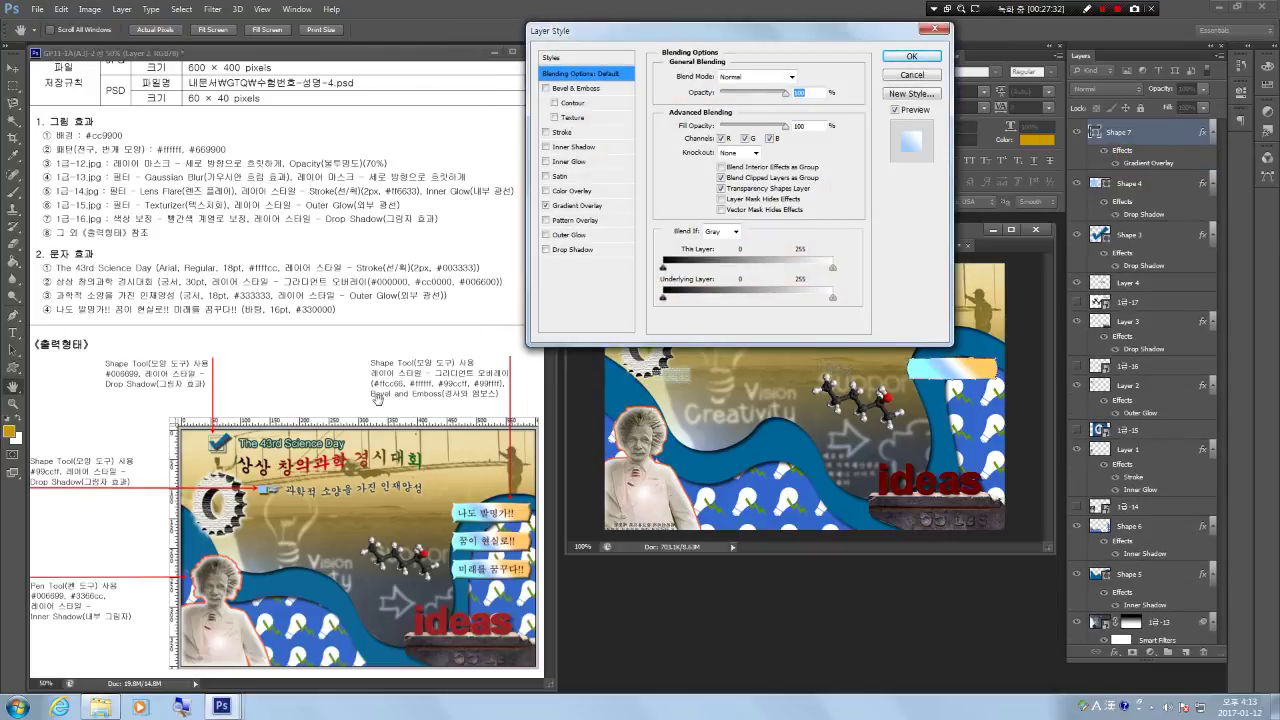
click(568, 89)
click(911, 56)
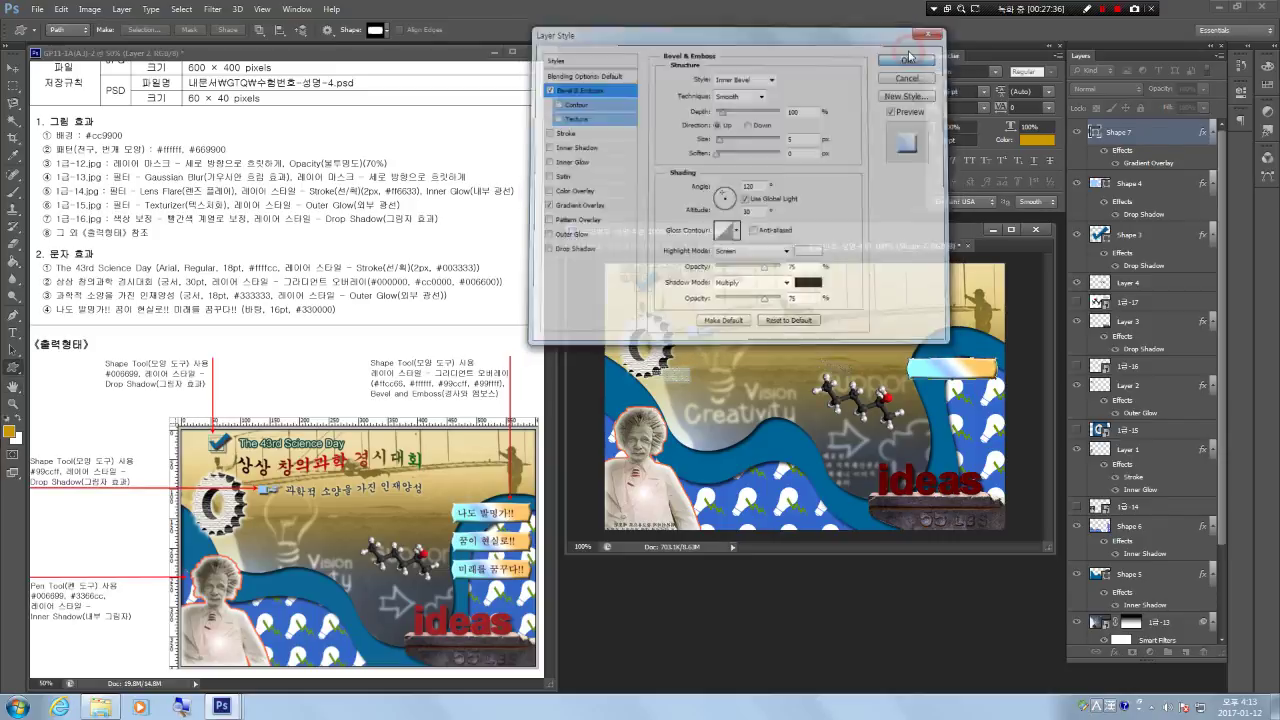
click(13, 68)
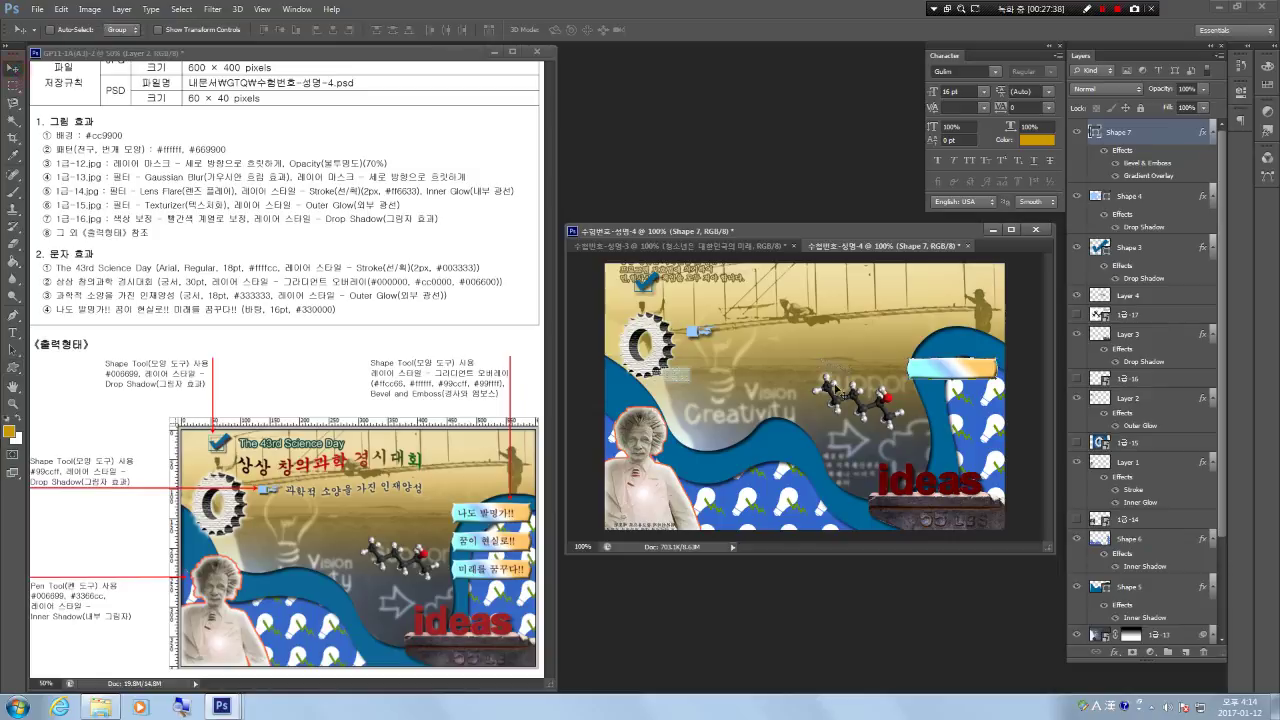
Duplicate the gradient banner twice, stacking the copies evenly below the original.
drag(982, 376, 983, 421)
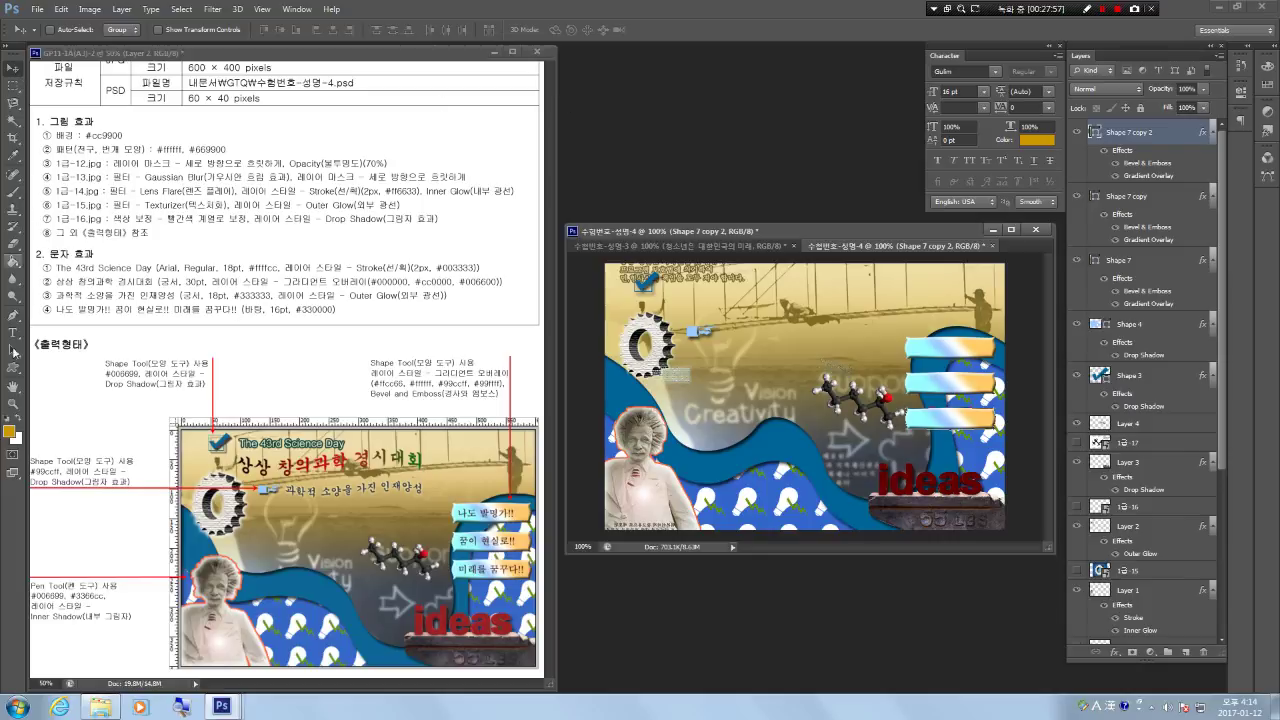
Add the text "The 43rd Science Day" near the check mark at the poster's upper edge.
click(12, 332)
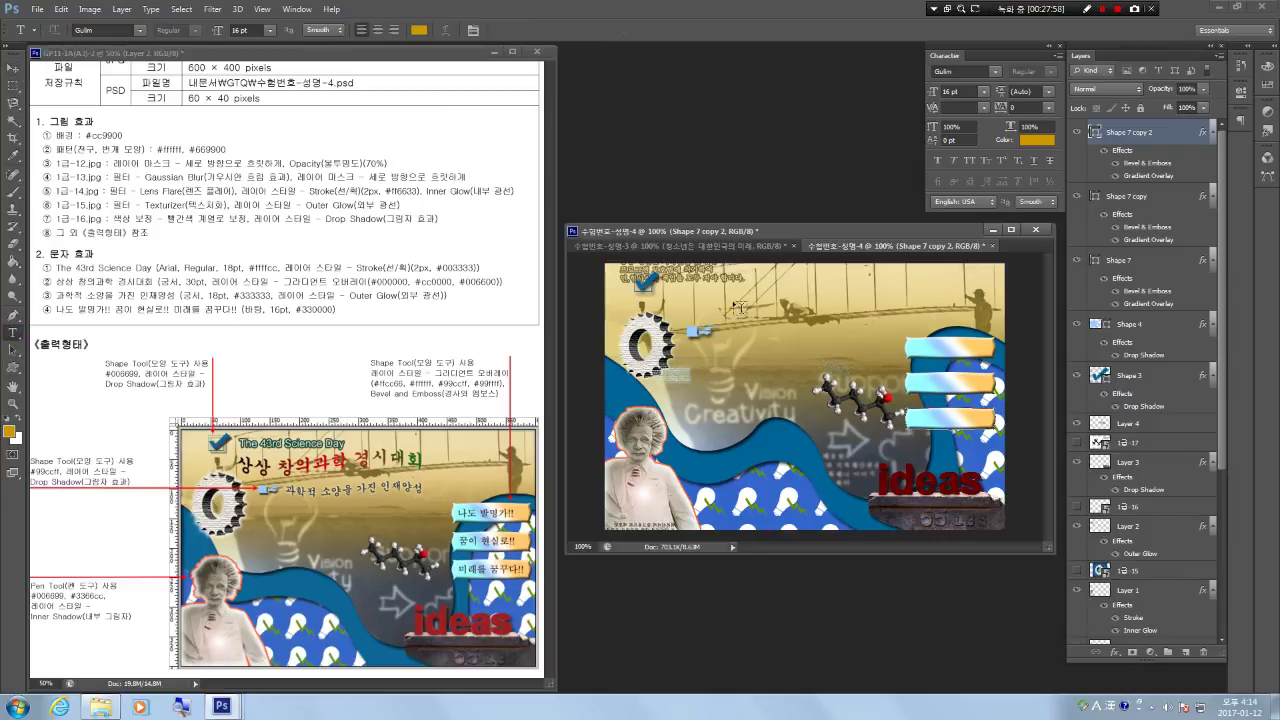
click(688, 295)
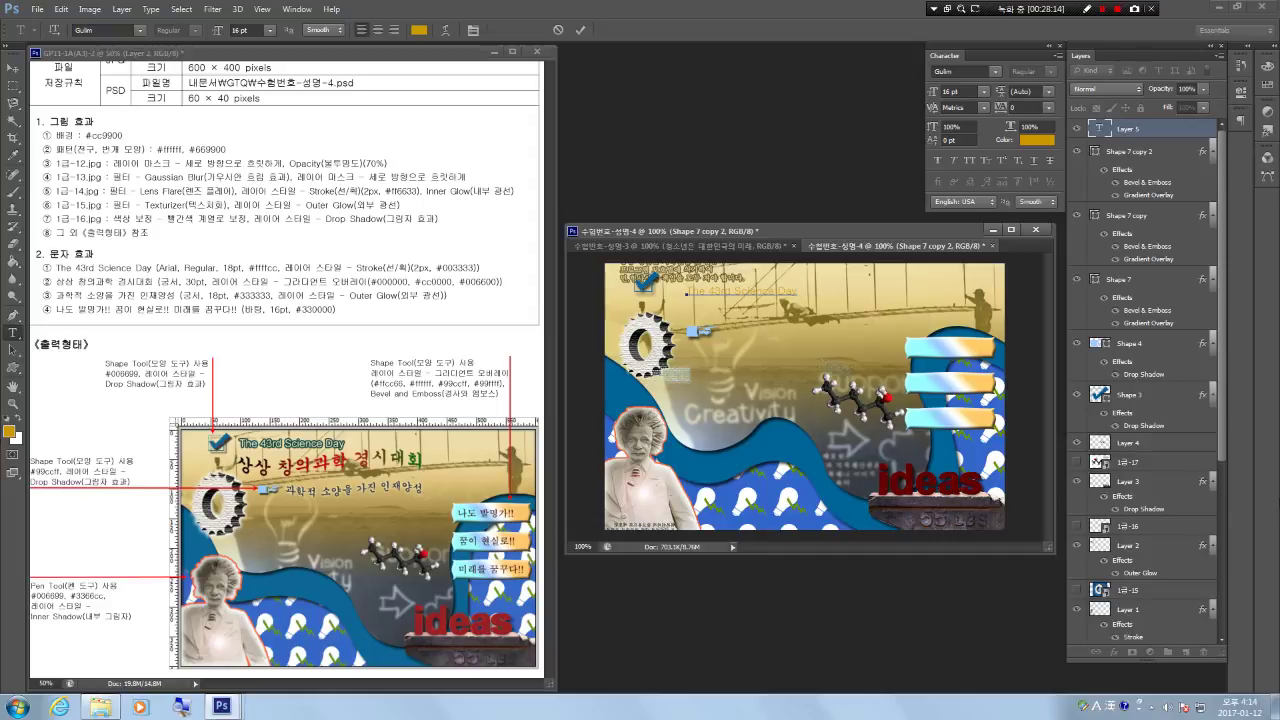
key(ctrl+Return)
key(v)
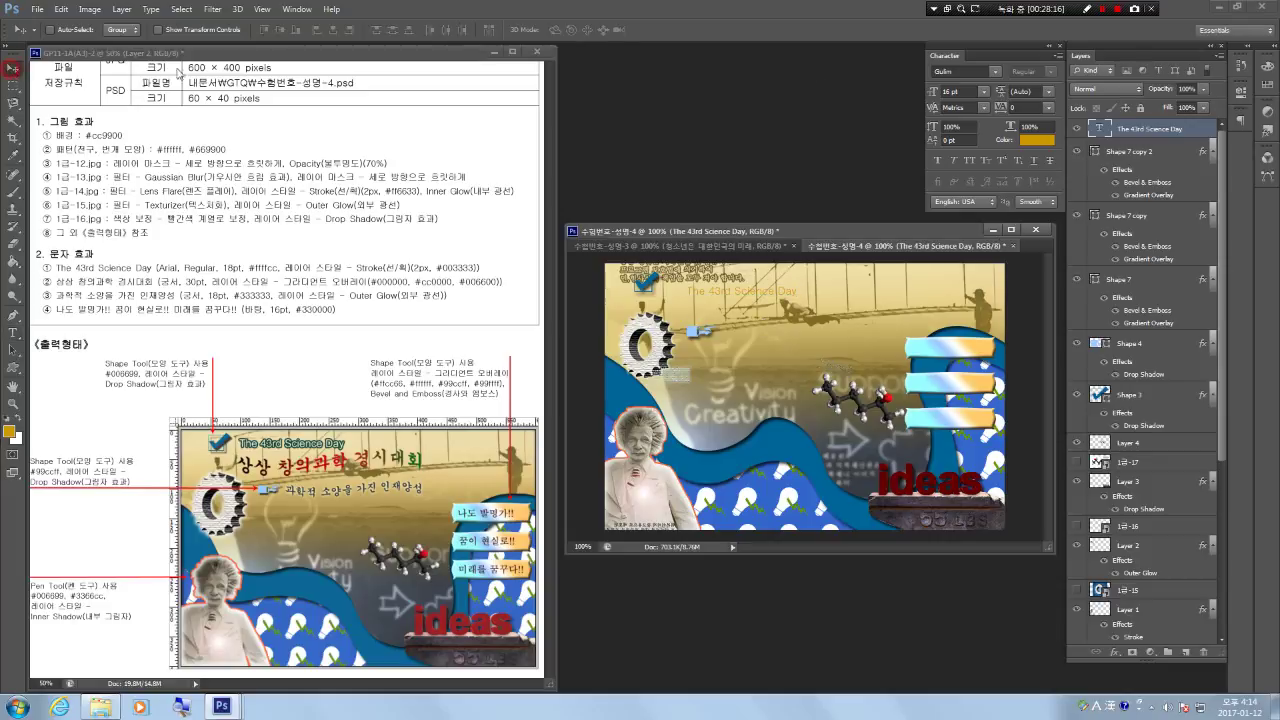
Set the "The 43rd Science Day" text to the Arial font at 18 pt.
click(995, 72)
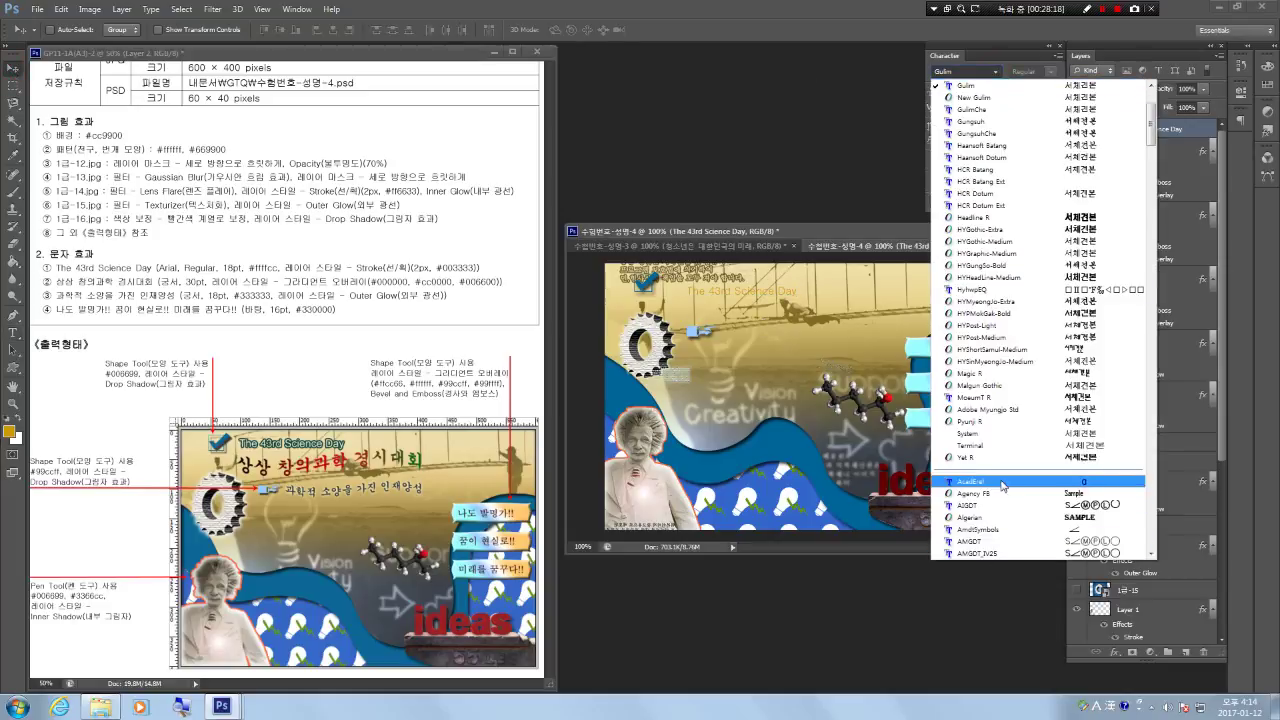
scroll(995, 498, down, 1)
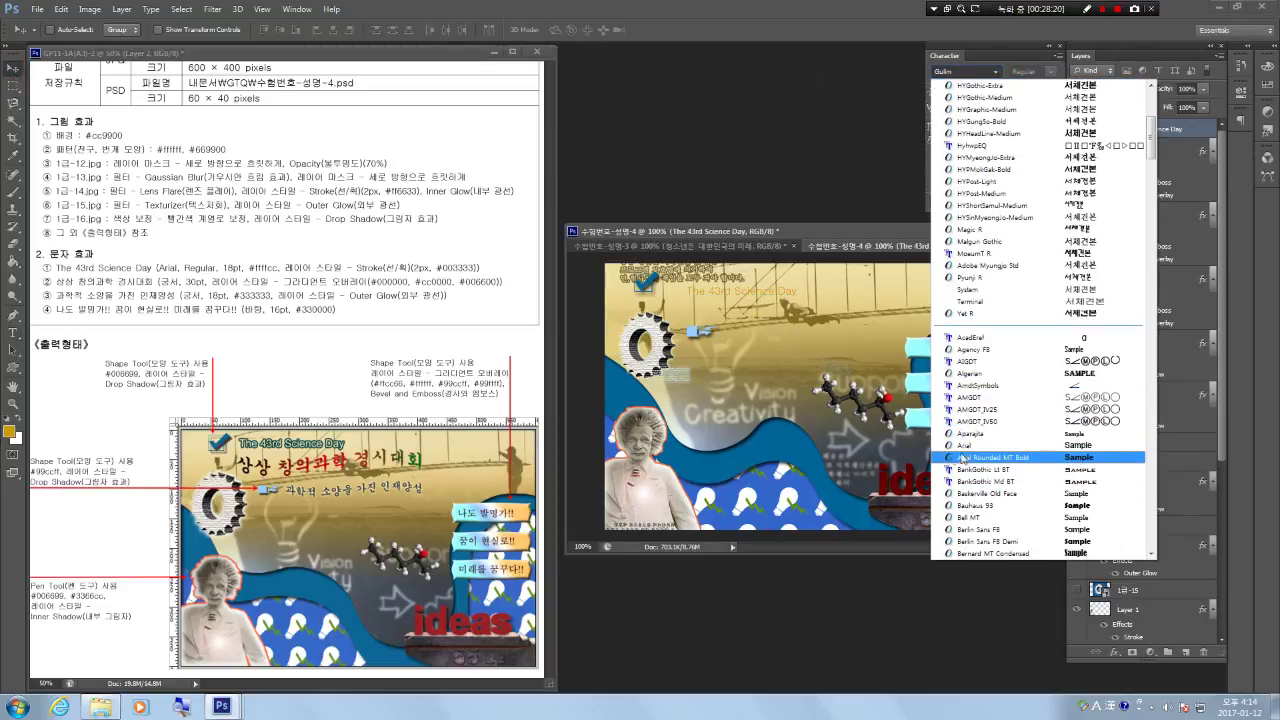
click(980, 446)
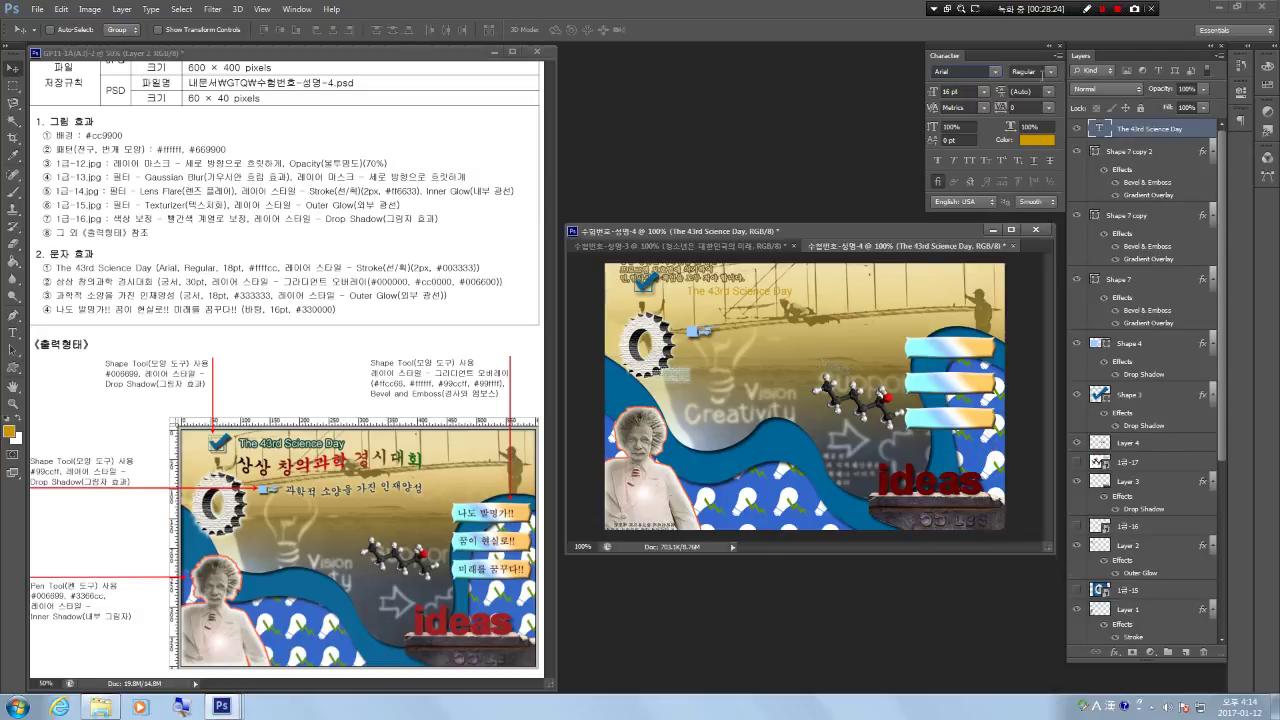
click(958, 91)
text(18)
key(Return)
Change the "The 43rd Science Day" text colour to #ffffcc.
click(1037, 140)
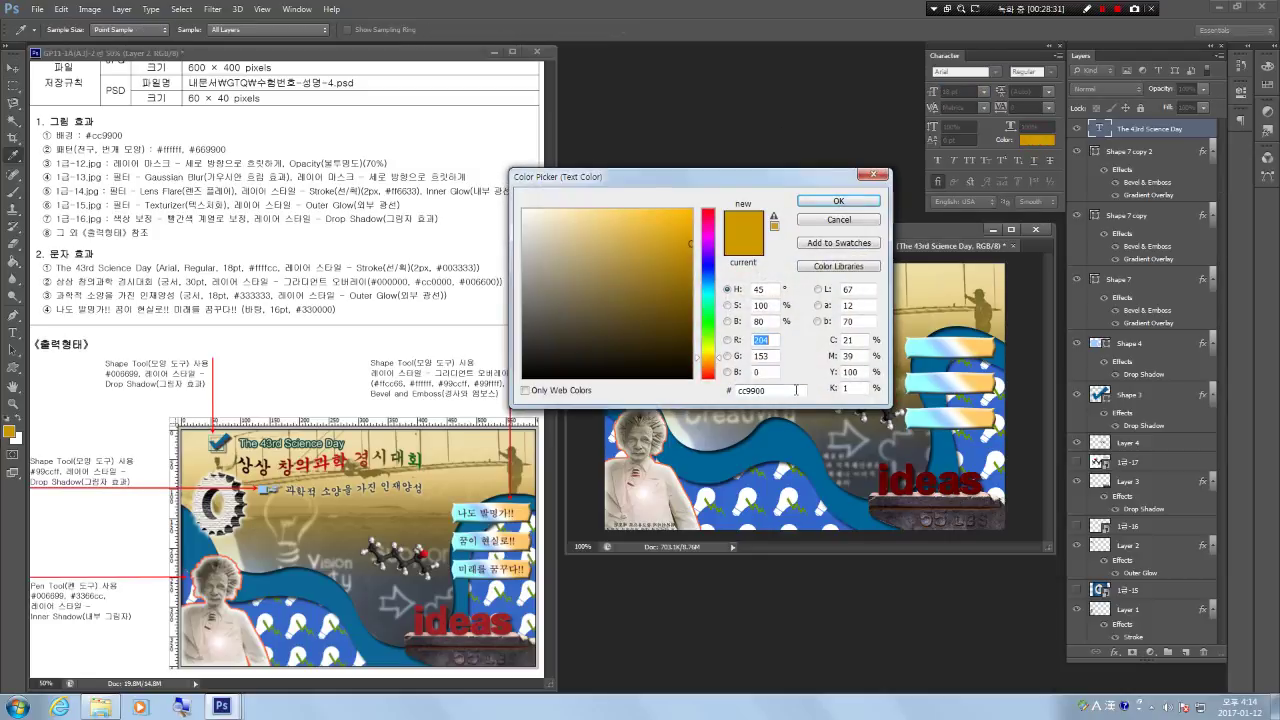
click(796, 389)
text(ffff)
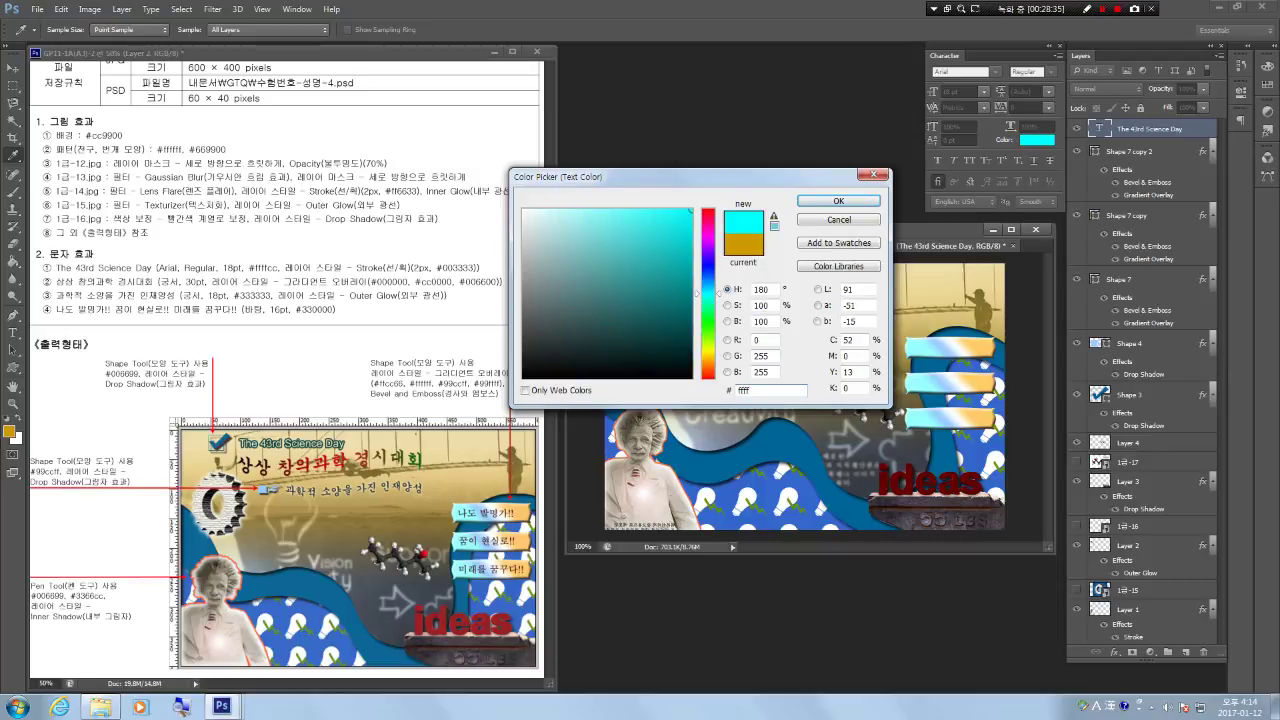
text(cc)
key(Return)
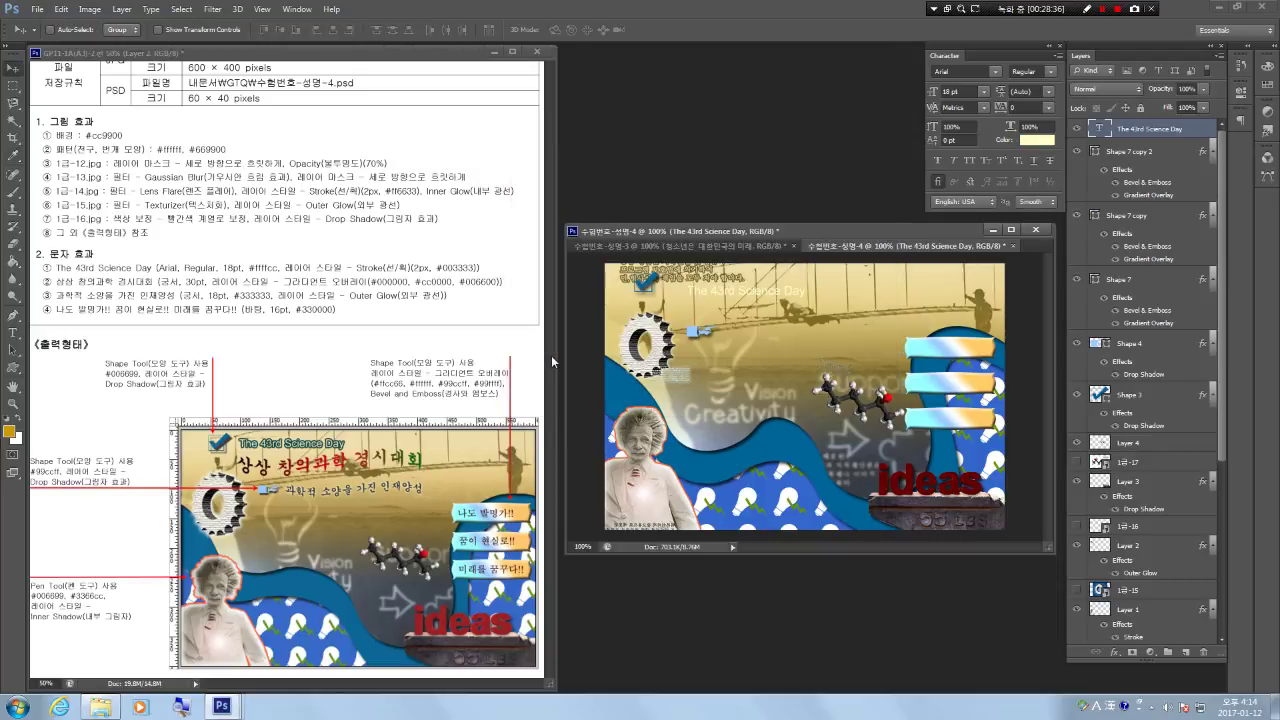
key(v)
Apply a 2 px stroke in #003333 to the "The 43rd Science Day" text and move it beside the check mark.
right_click(1115, 130)
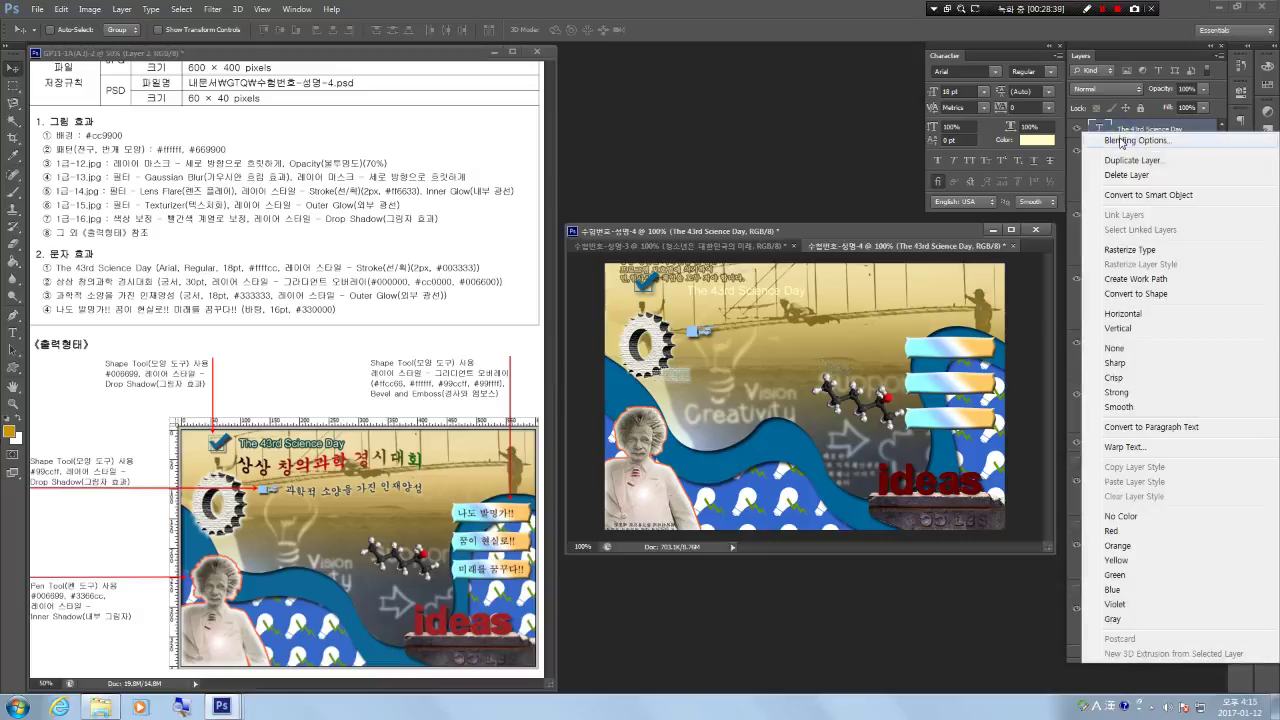
click(1122, 134)
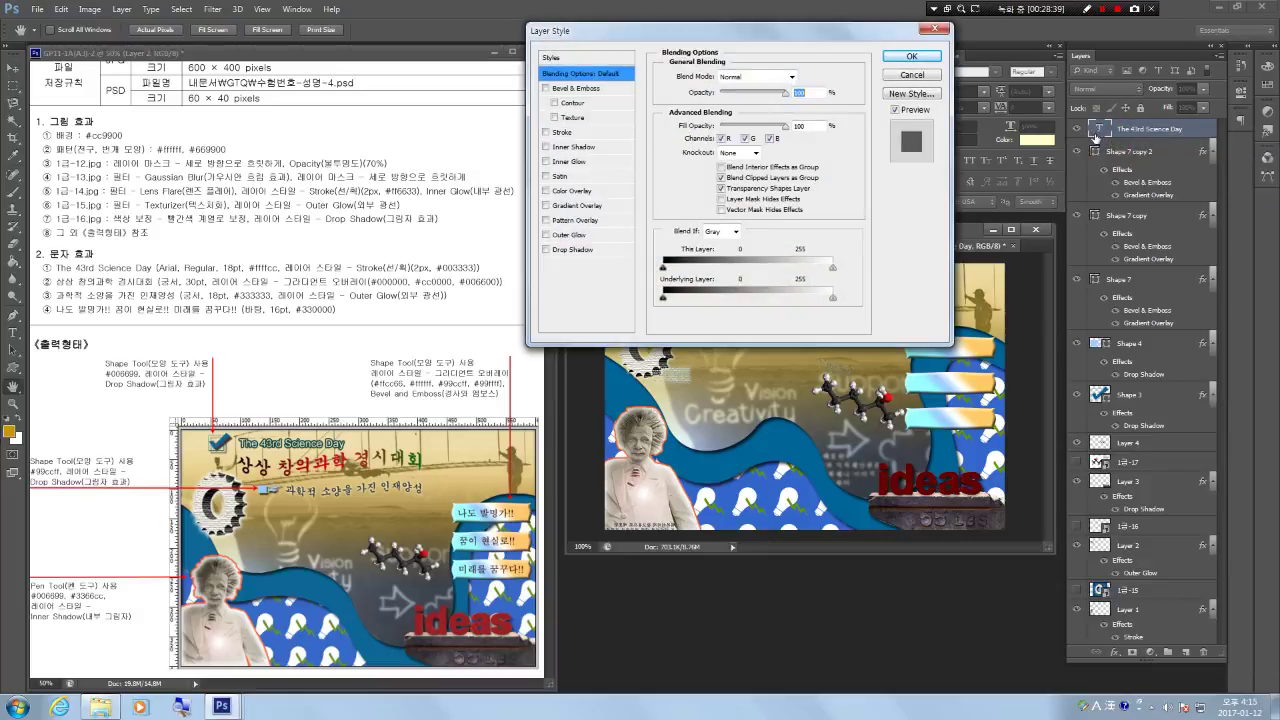
click(565, 132)
double_click(790, 76)
text(2)
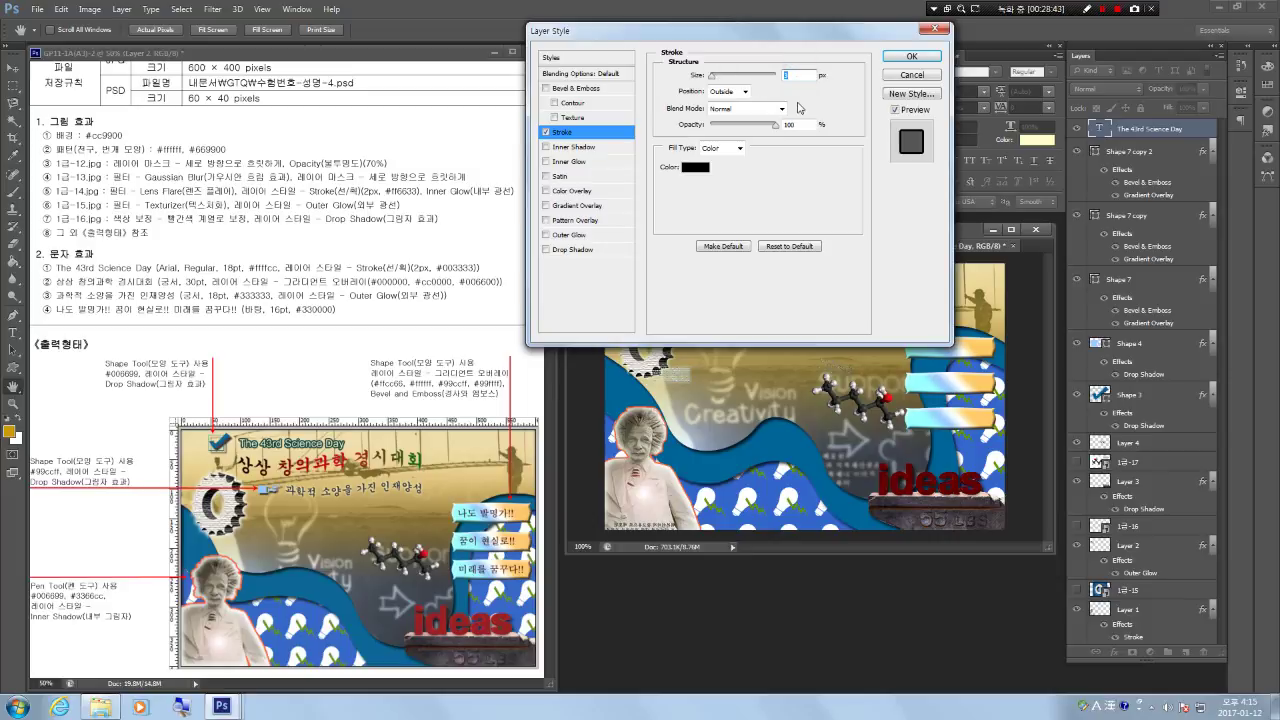
click(695, 168)
double_click(787, 390)
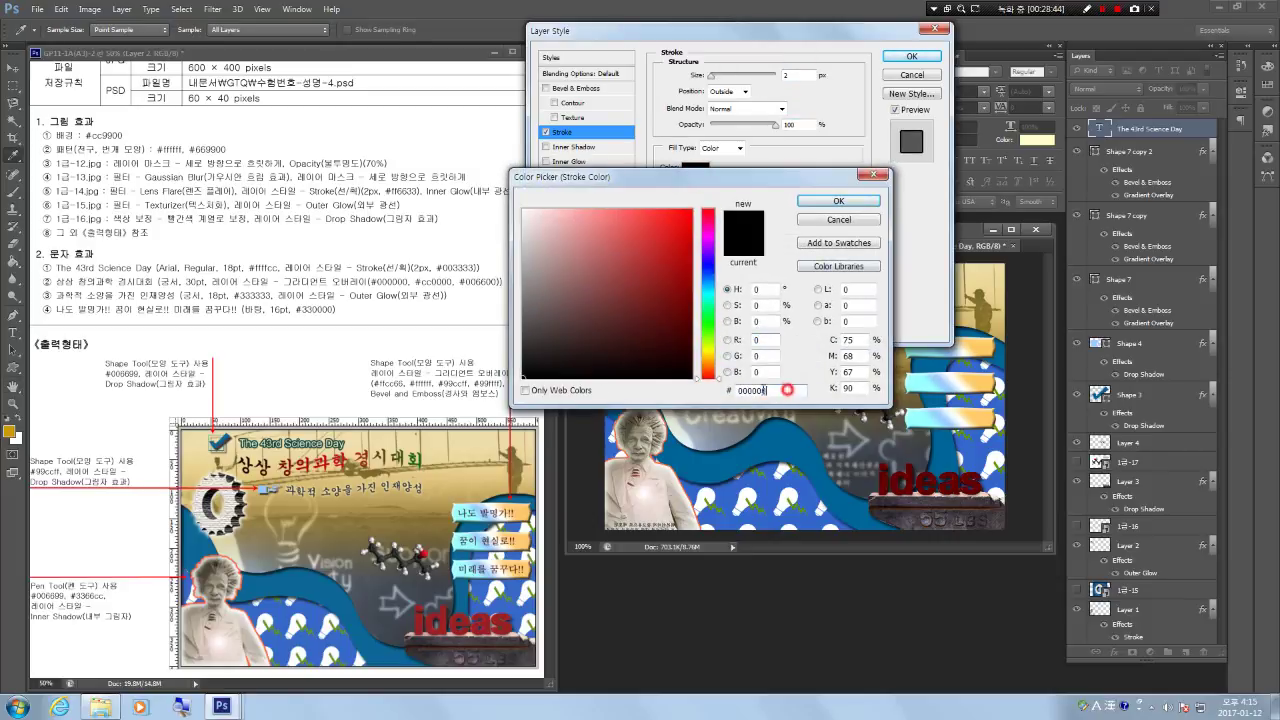
text(003333)
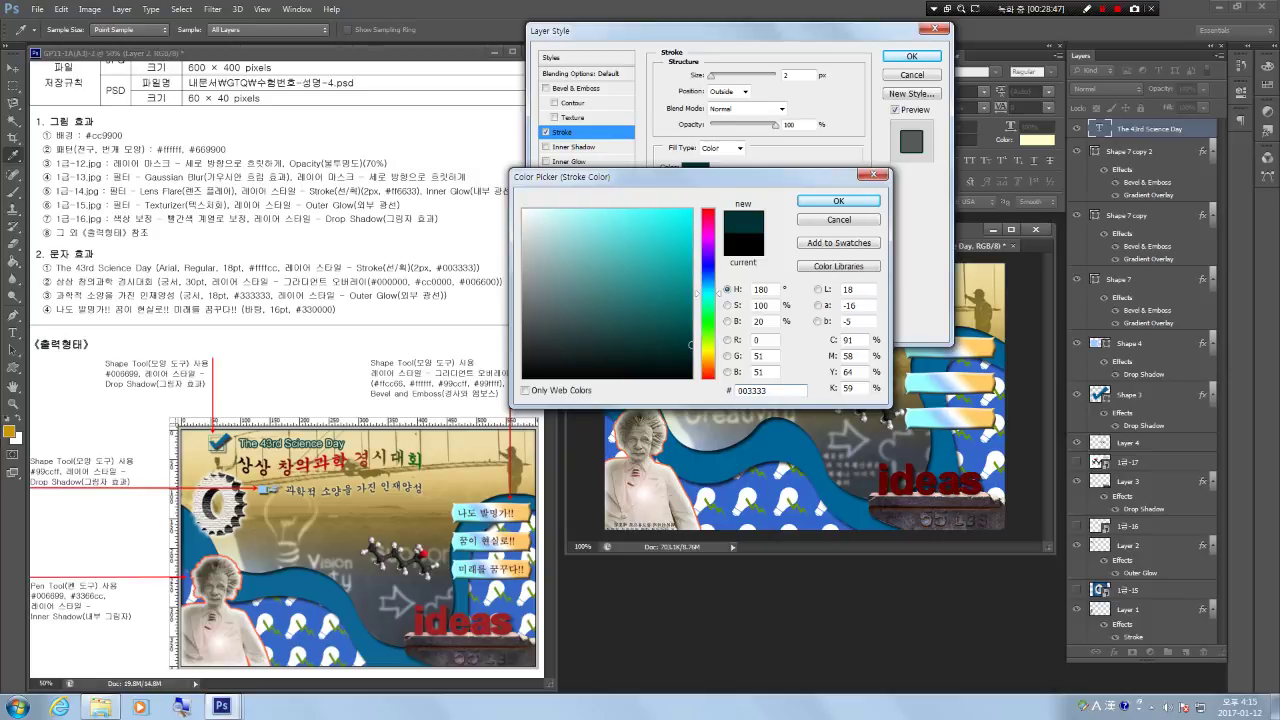
key(Return)
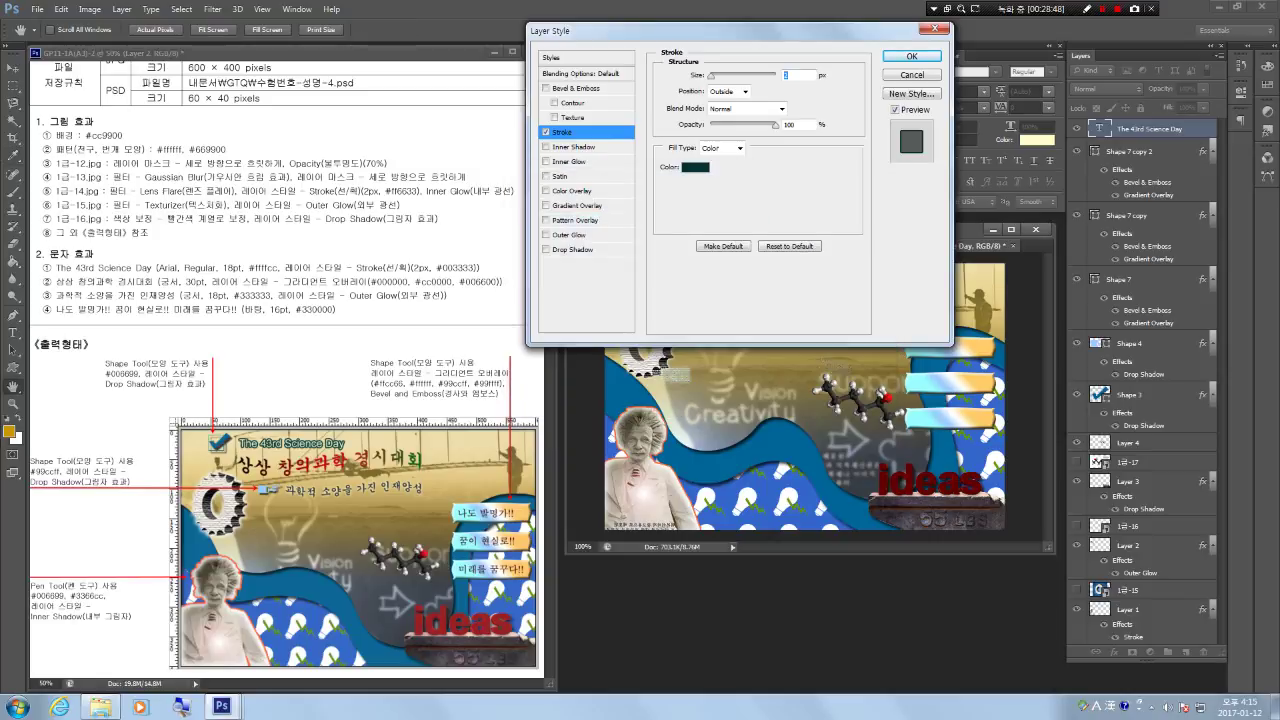
key(Return)
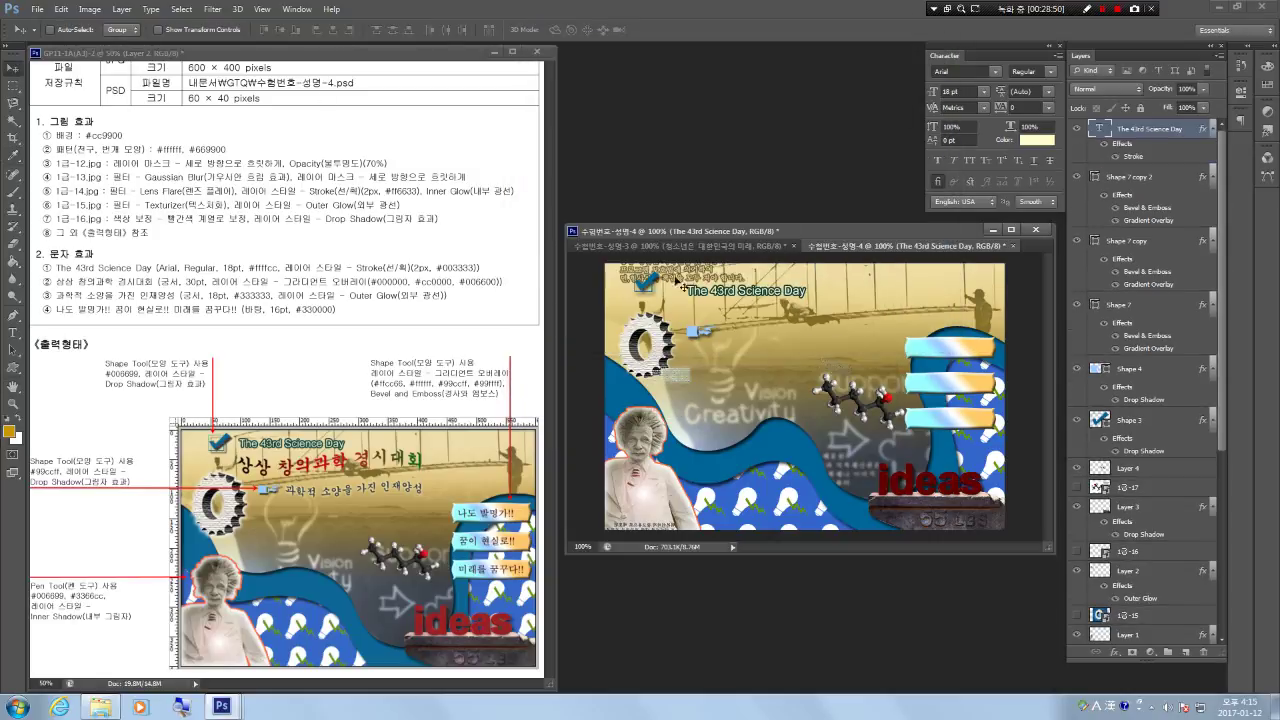
click(14, 103)
drag(748, 290, 731, 283)
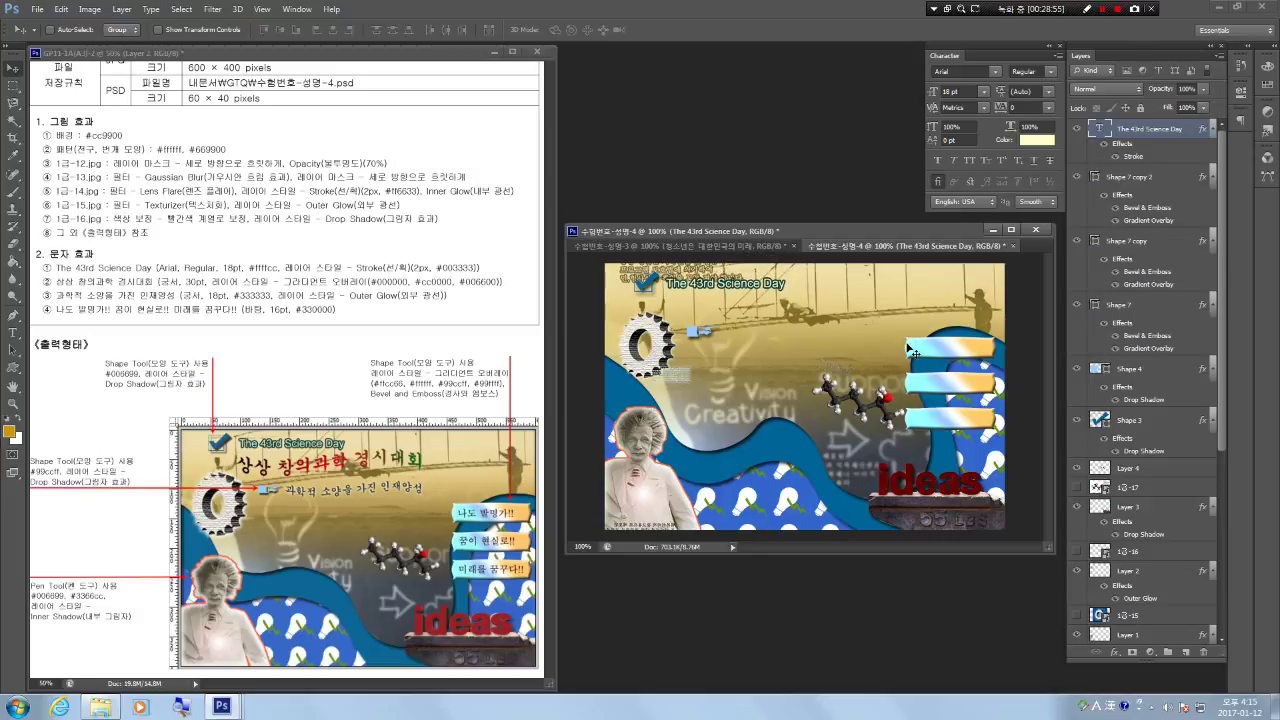
Add the title text "상상 창의과학 경시대회" below "The 43rd Science Day".
click(12, 333)
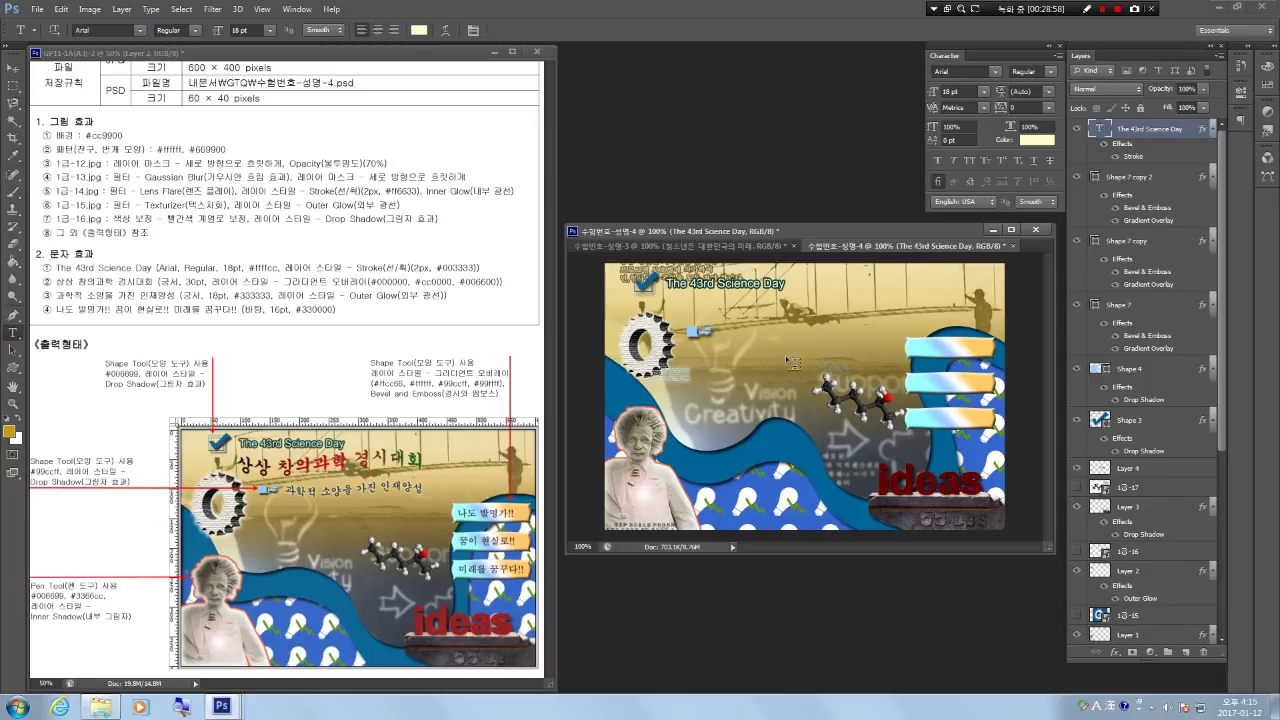
click(678, 310)
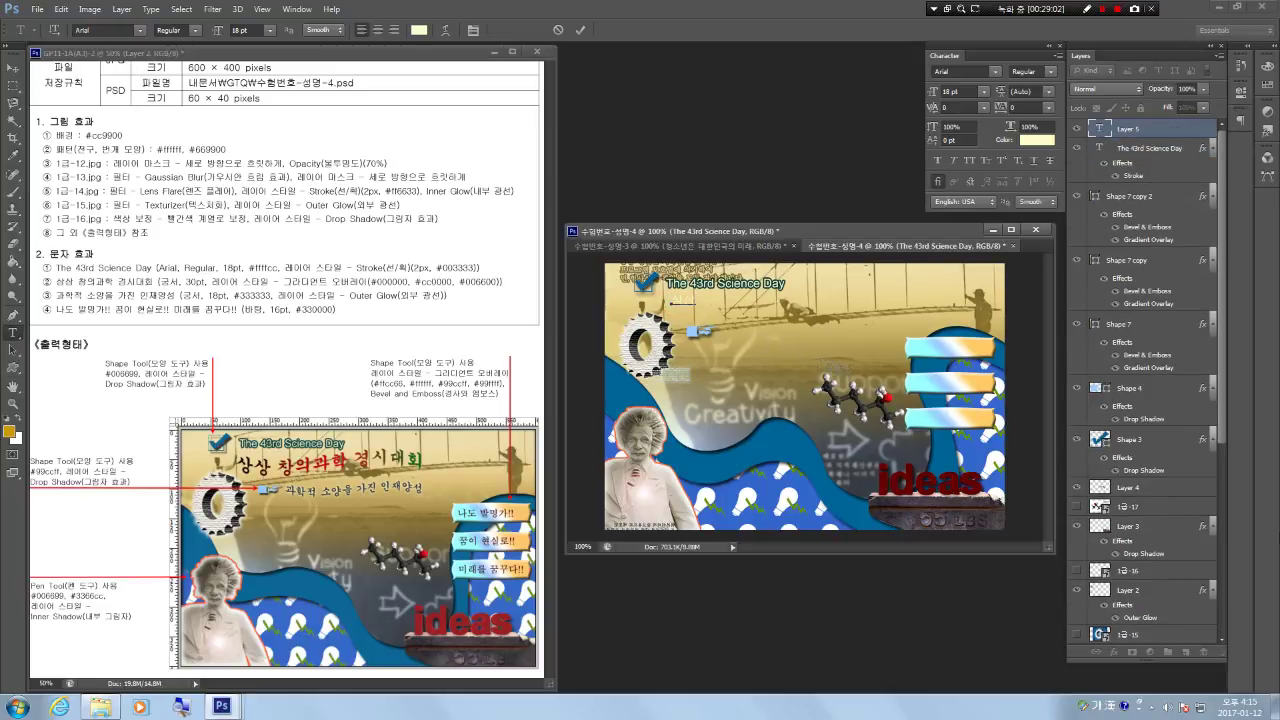
text(상상 창의)
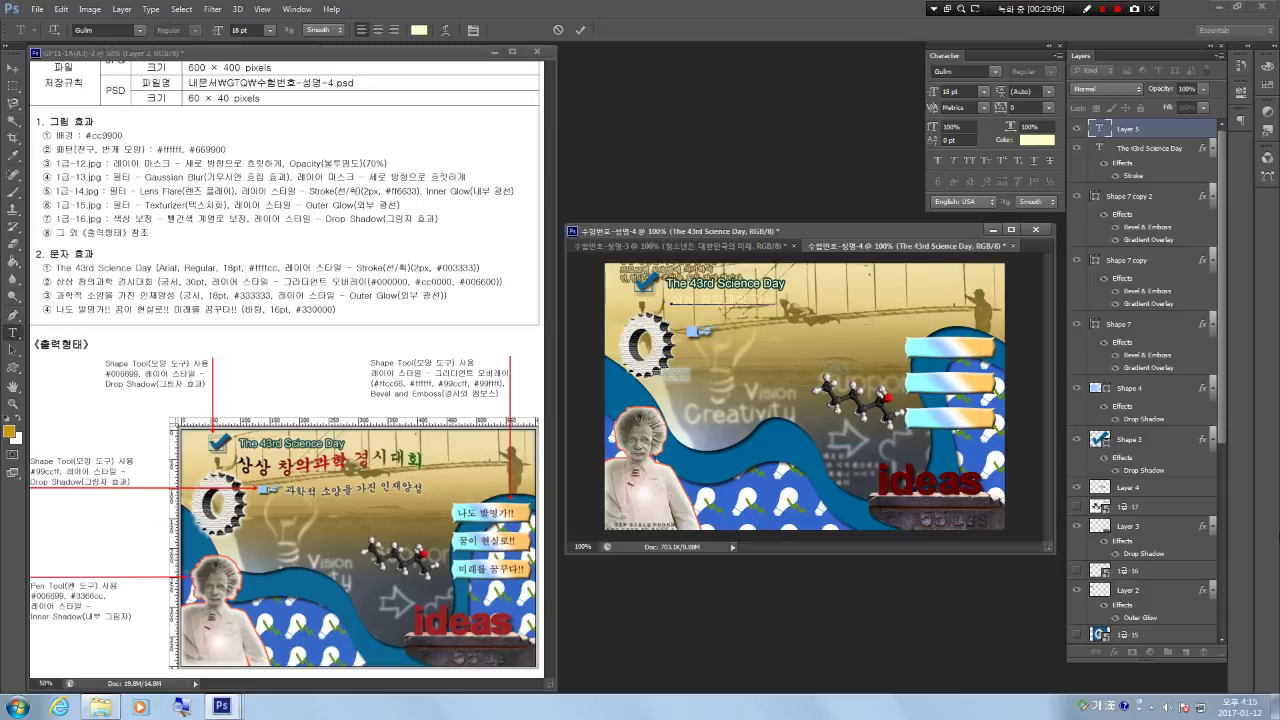
click(12, 68)
Set the "상상 창의과학 경시대회" title to the Gungsuh font at 30 pt.
click(996, 72)
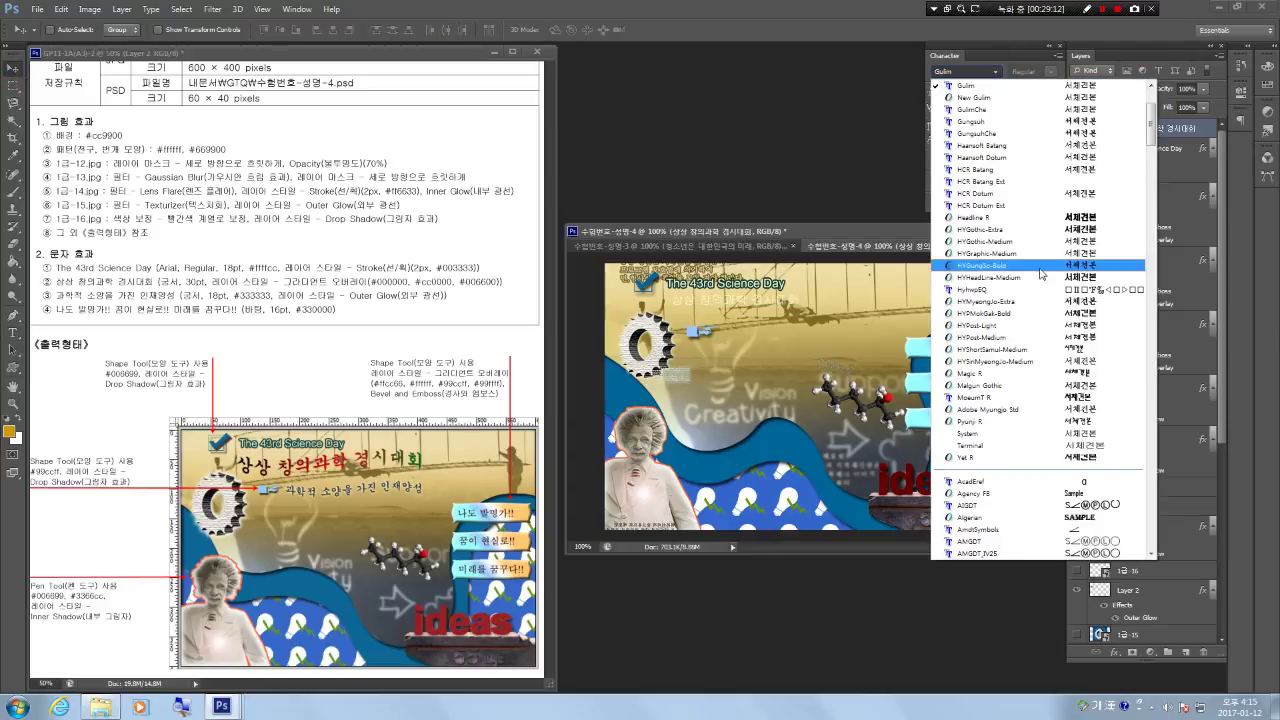
click(1012, 119)
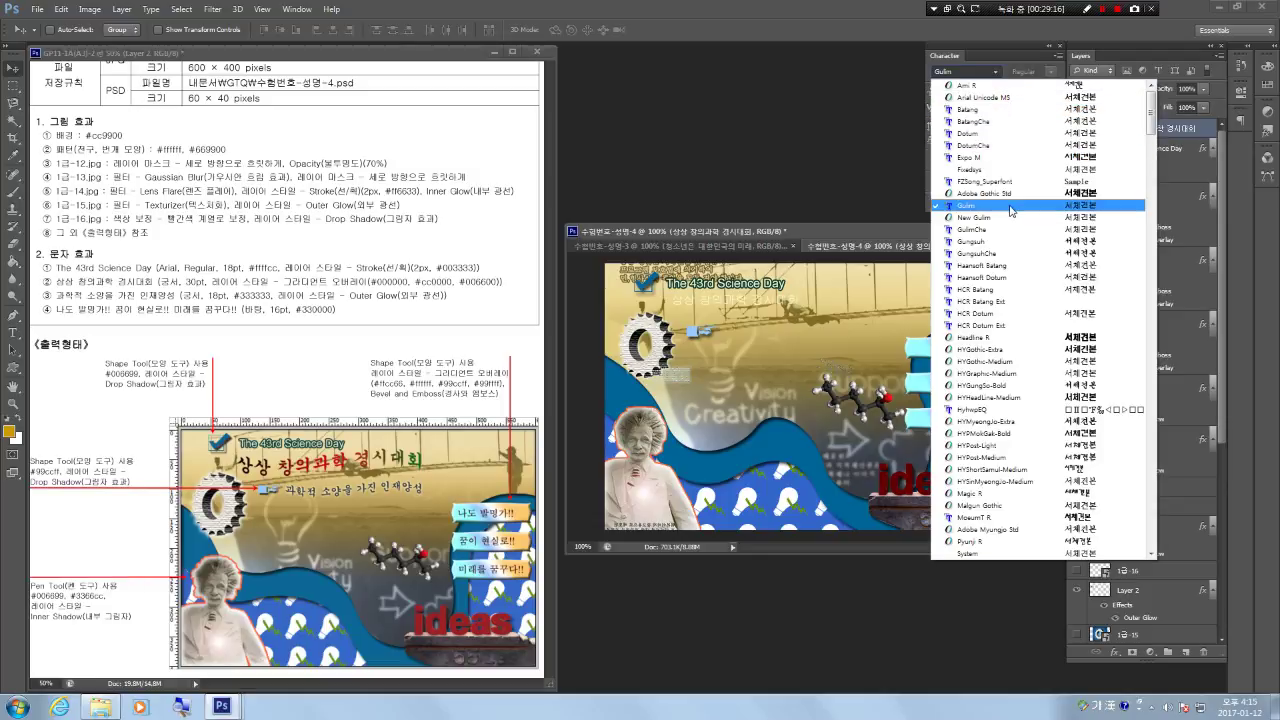
click(1003, 241)
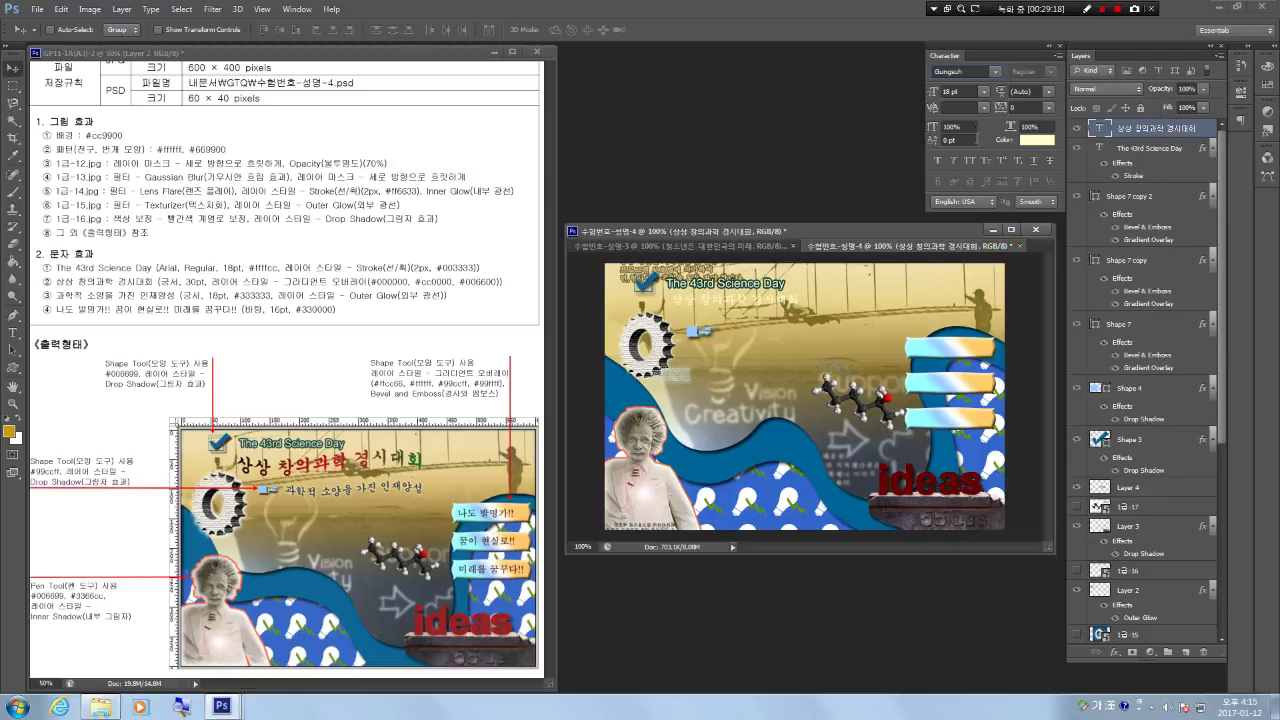
drag(965, 92, 882, 66)
text(30)
key(Return)
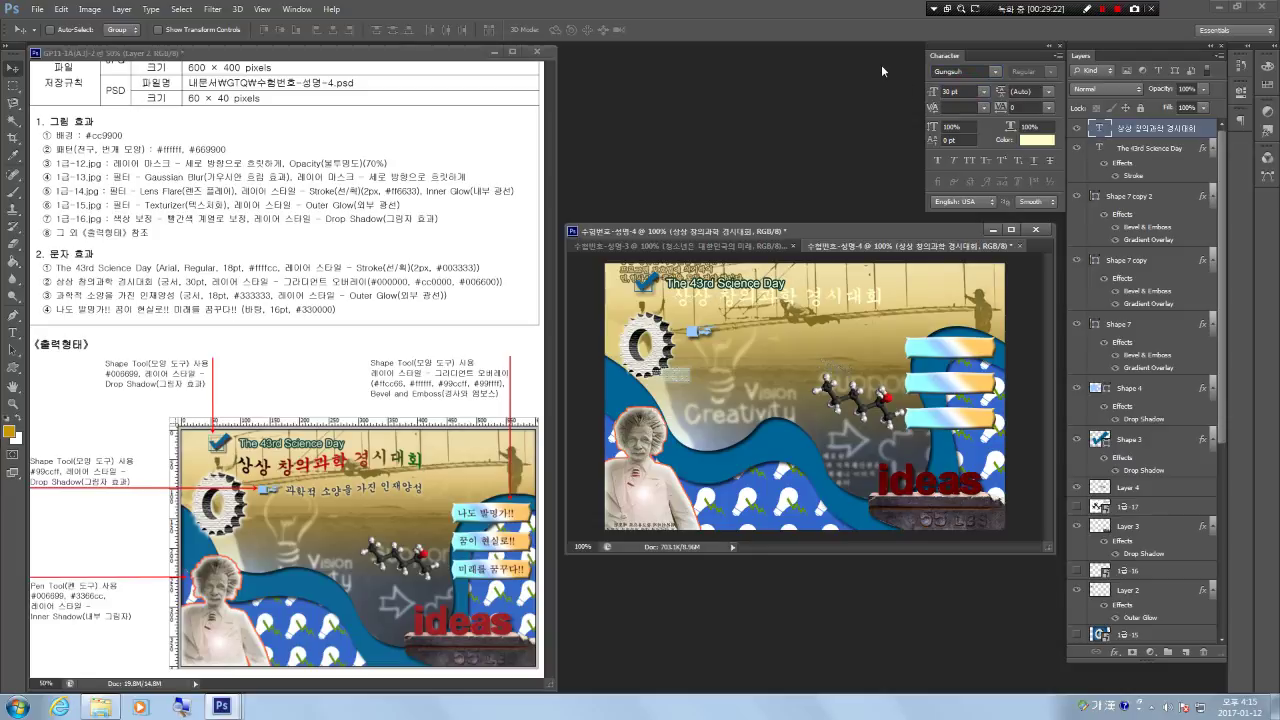
Add a Gradient Overlay effect to the "상상 창의과학 경시대회" title and open its gradient for editing.
right_click(1141, 133)
click(1138, 139)
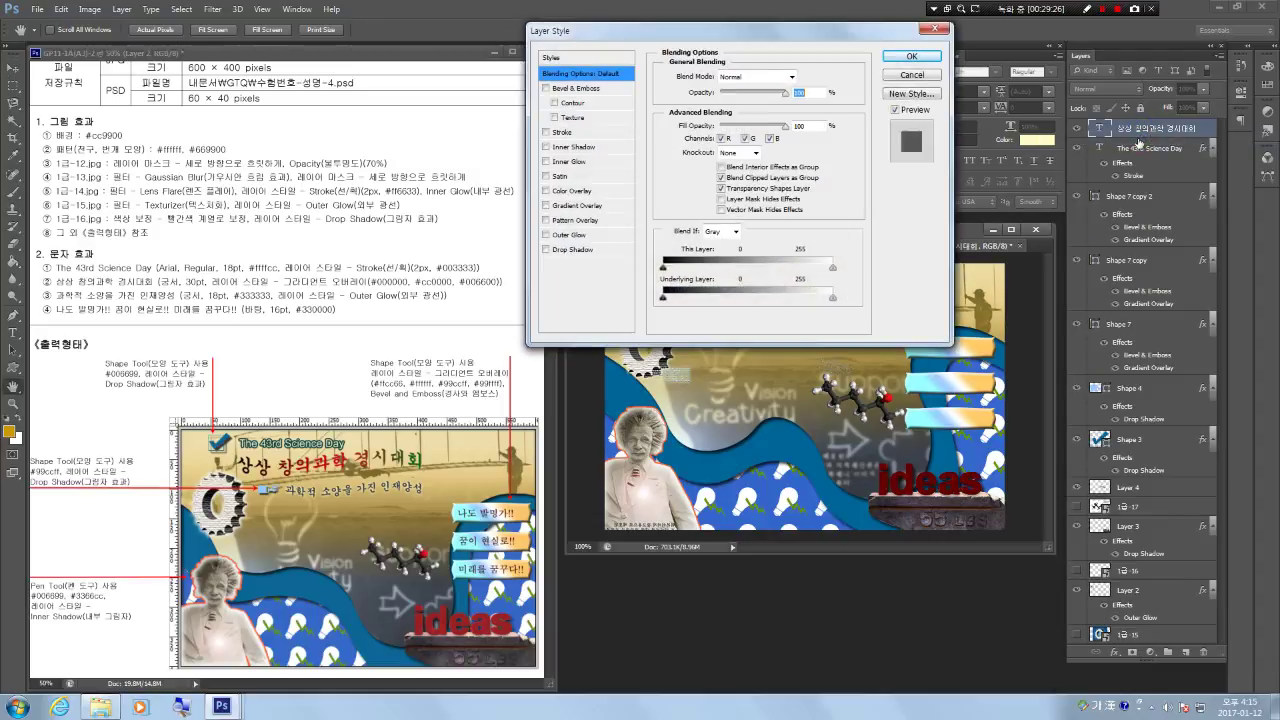
click(578, 206)
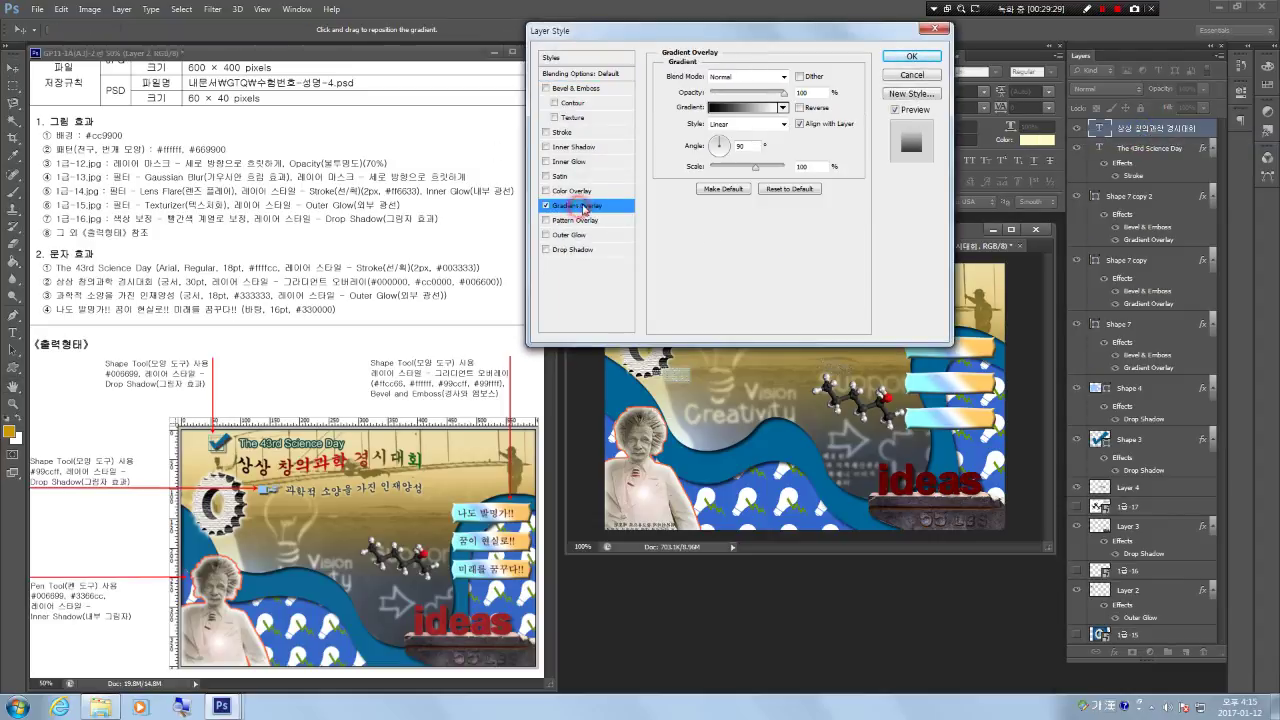
mouse_move(860, 26)
mouse_down()
mouse_move(896, 341)
mouse_move(1030, 336)
mouse_move(1008, 333)
mouse_up()
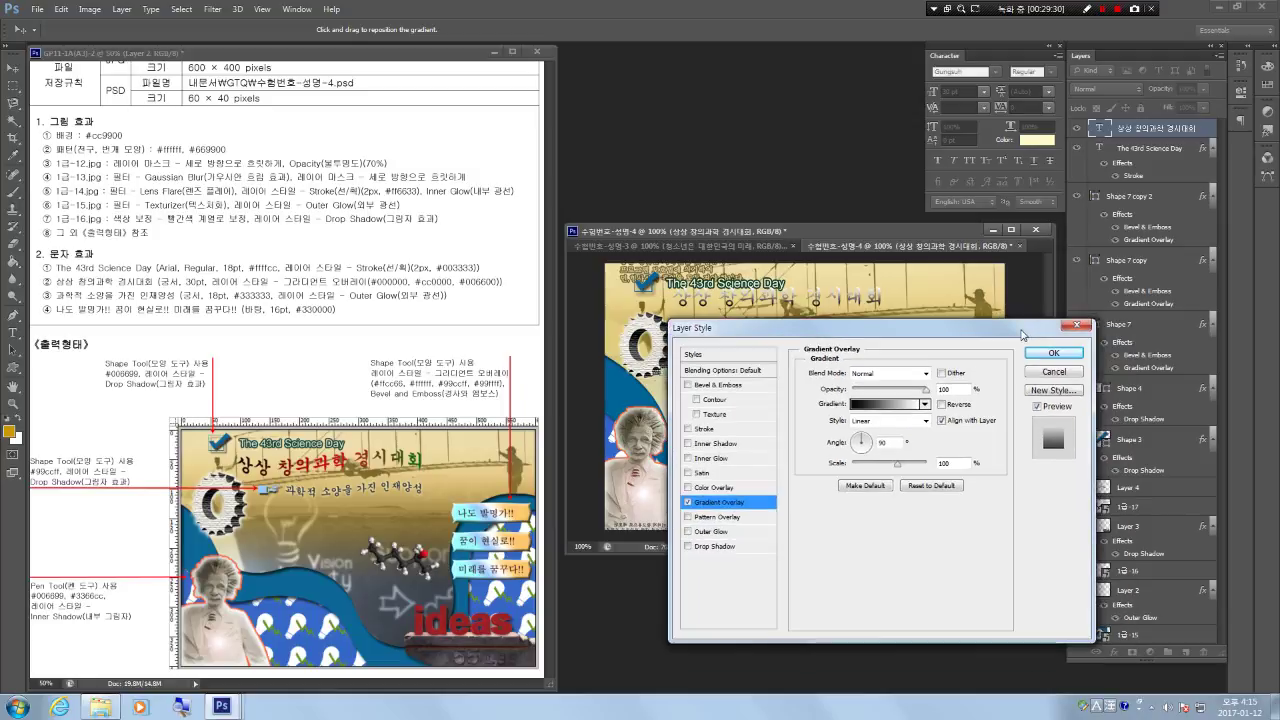
click(866, 403)
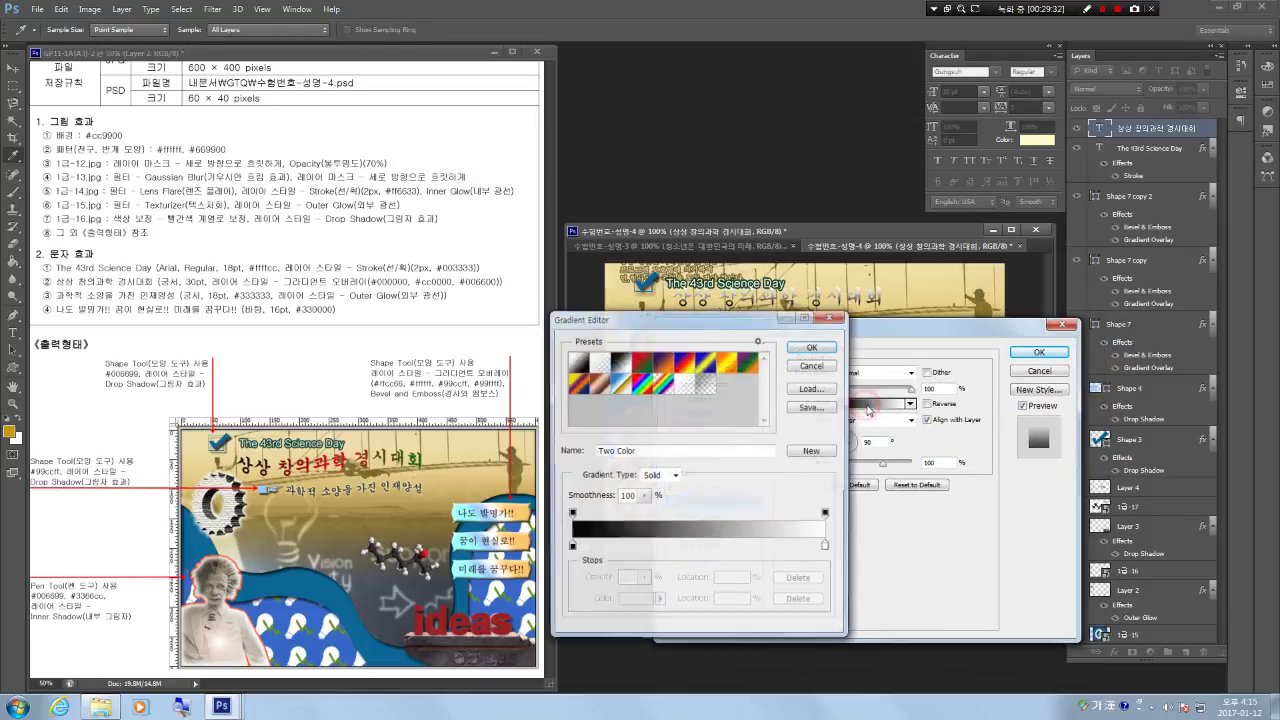
Add a #cc0000 colour stop at 48% of the title's gradient and set the end stop to #006600.
click(693, 553)
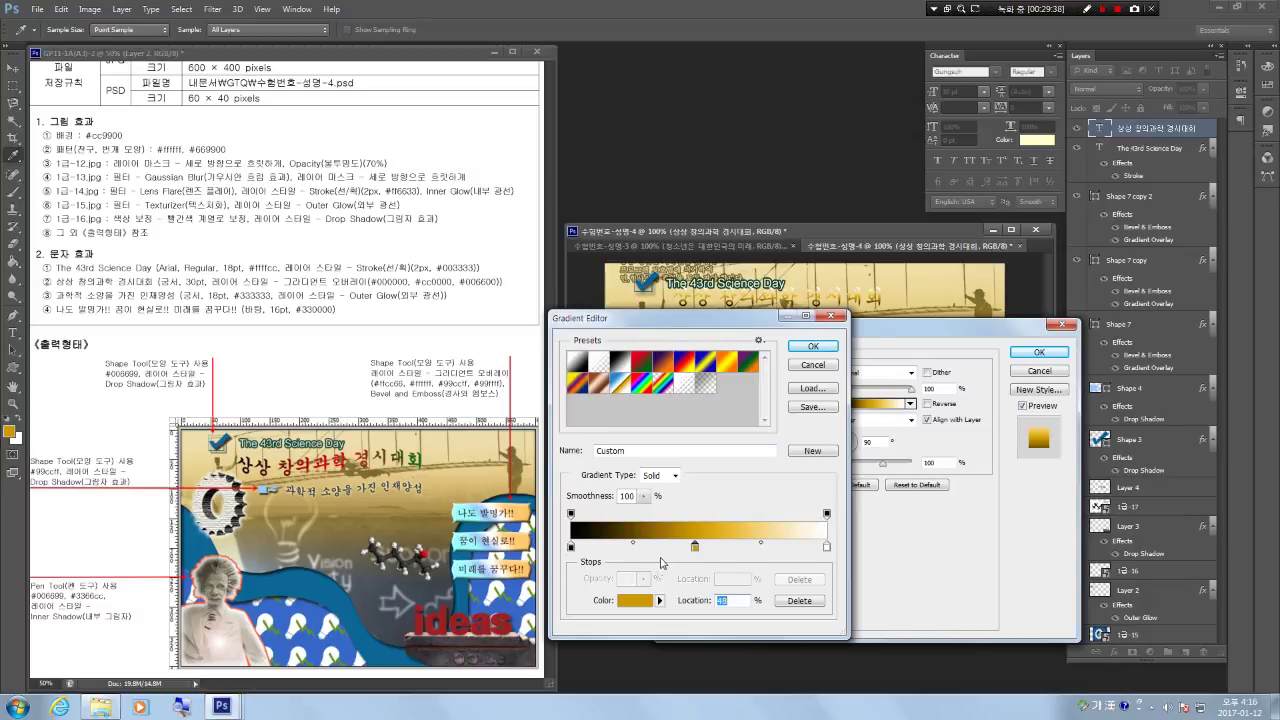
double_click(695, 548)
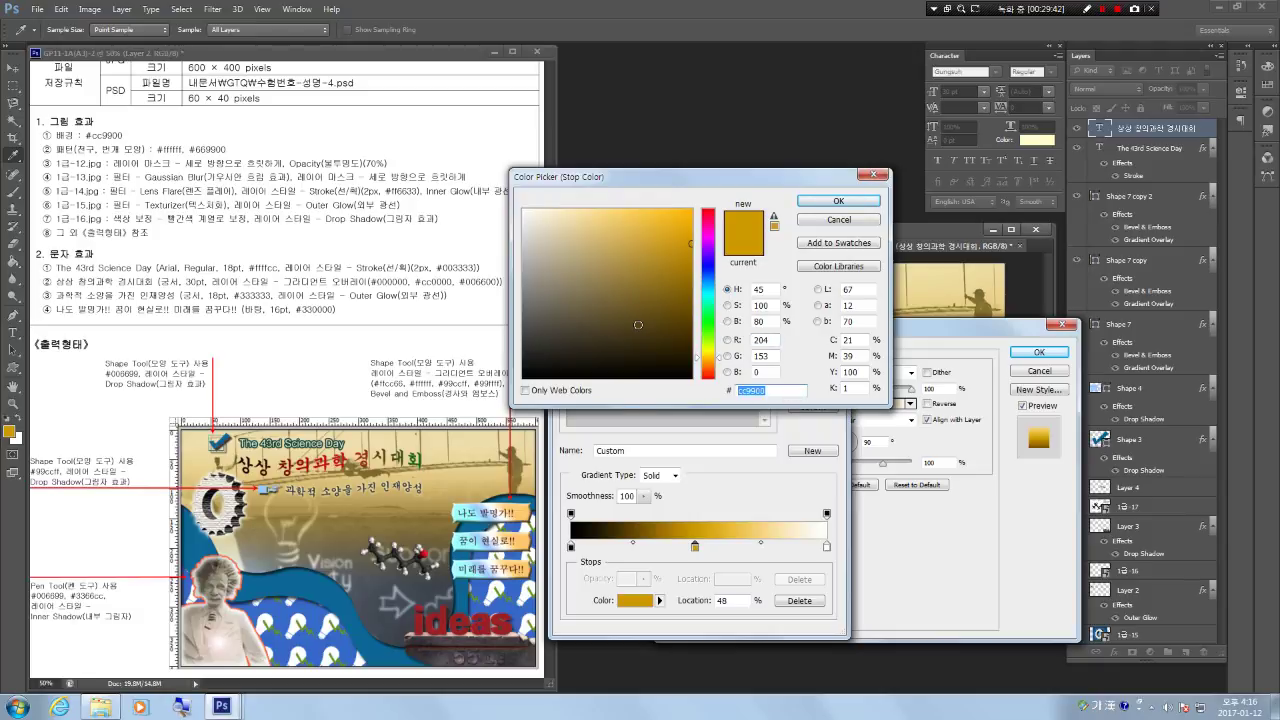
text(cc0000)
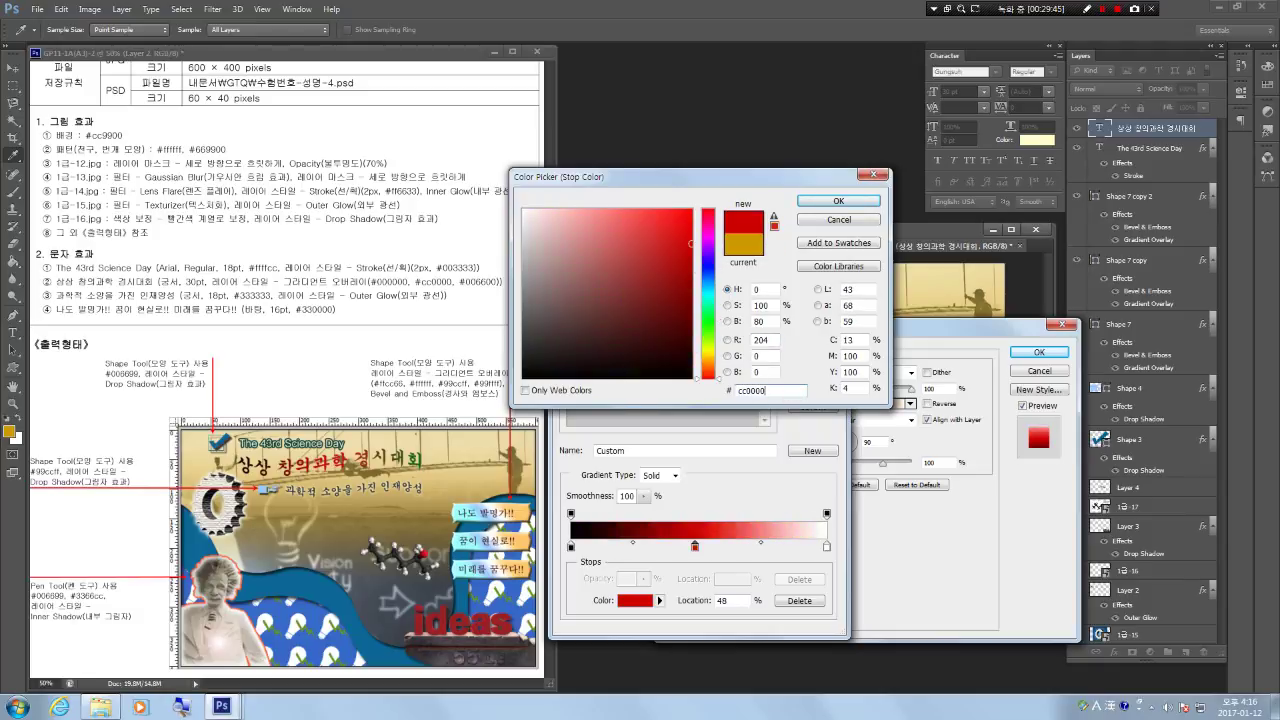
key(Return)
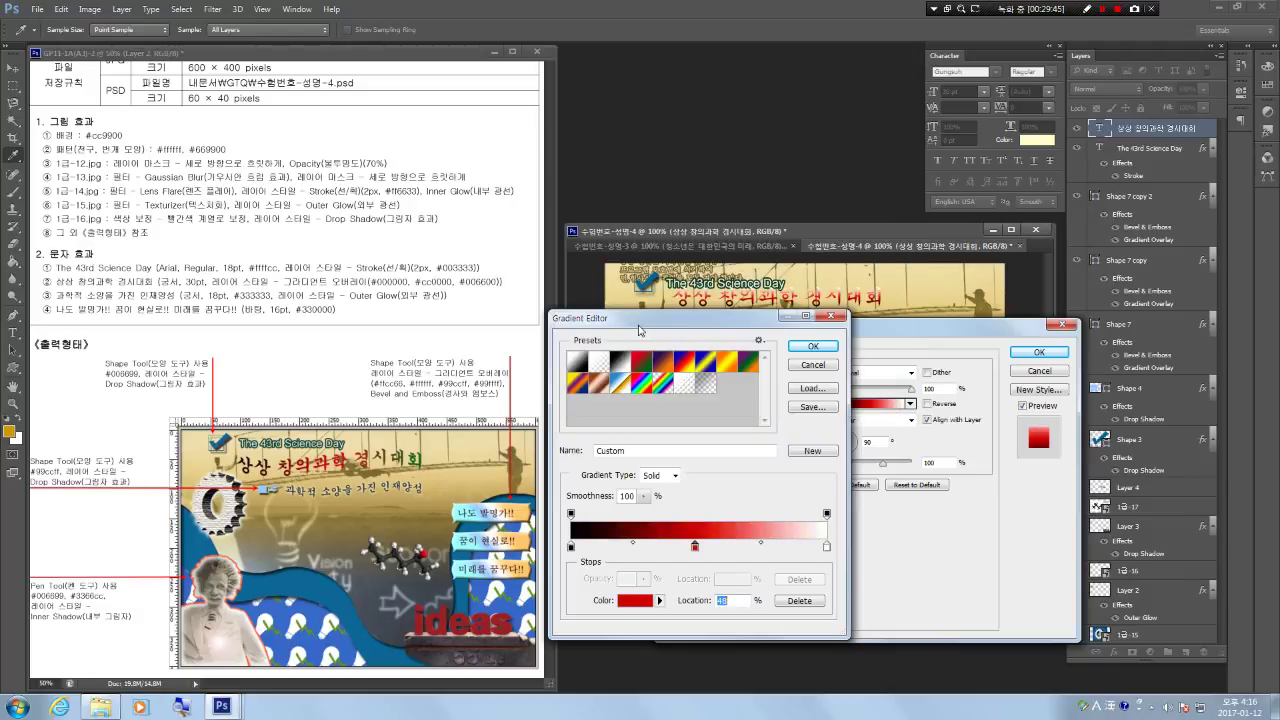
double_click(827, 548)
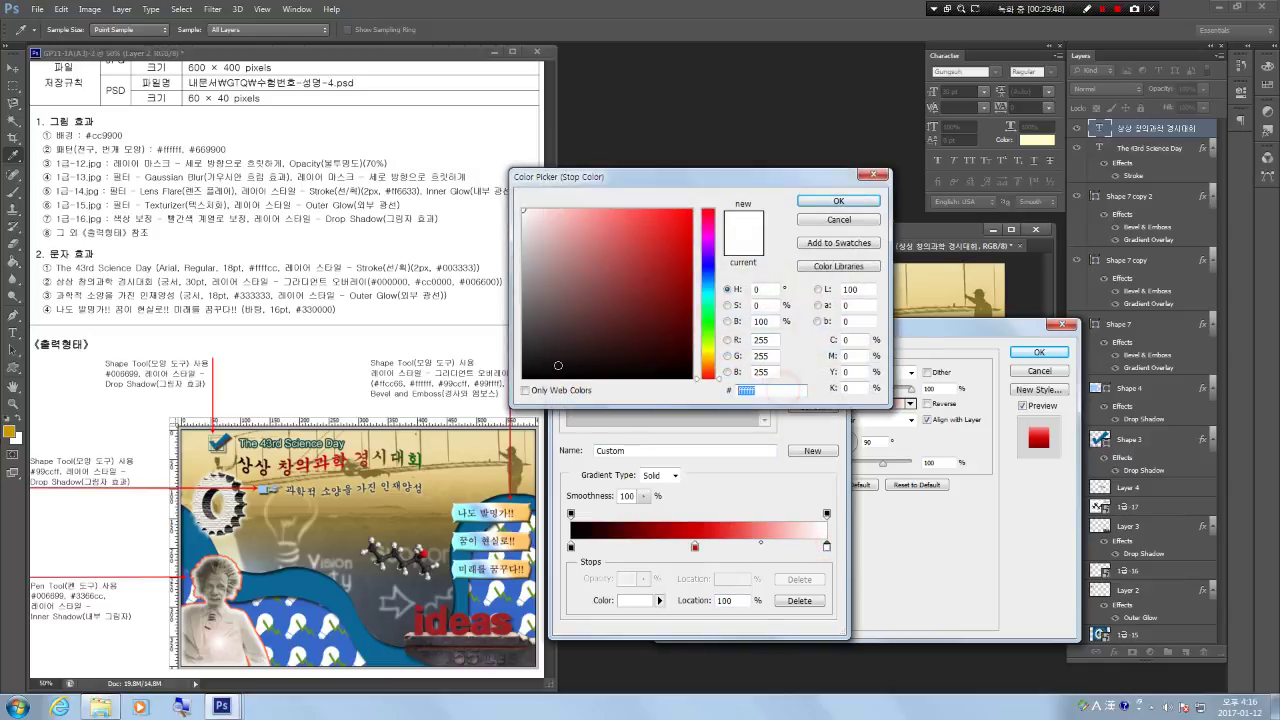
text(006600)
key(Return)
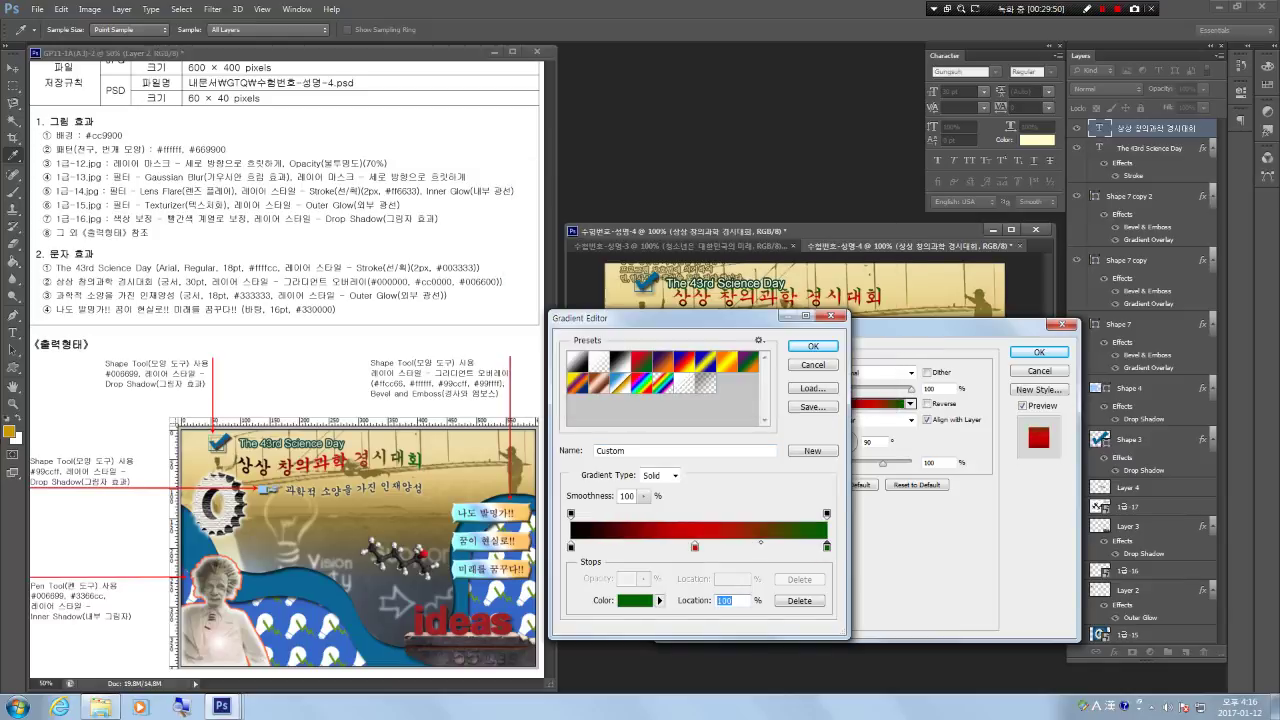
Accept the edited gradient, set the title's Gradient Overlay angle to 0°, and apply the layer style.
click(813, 346)
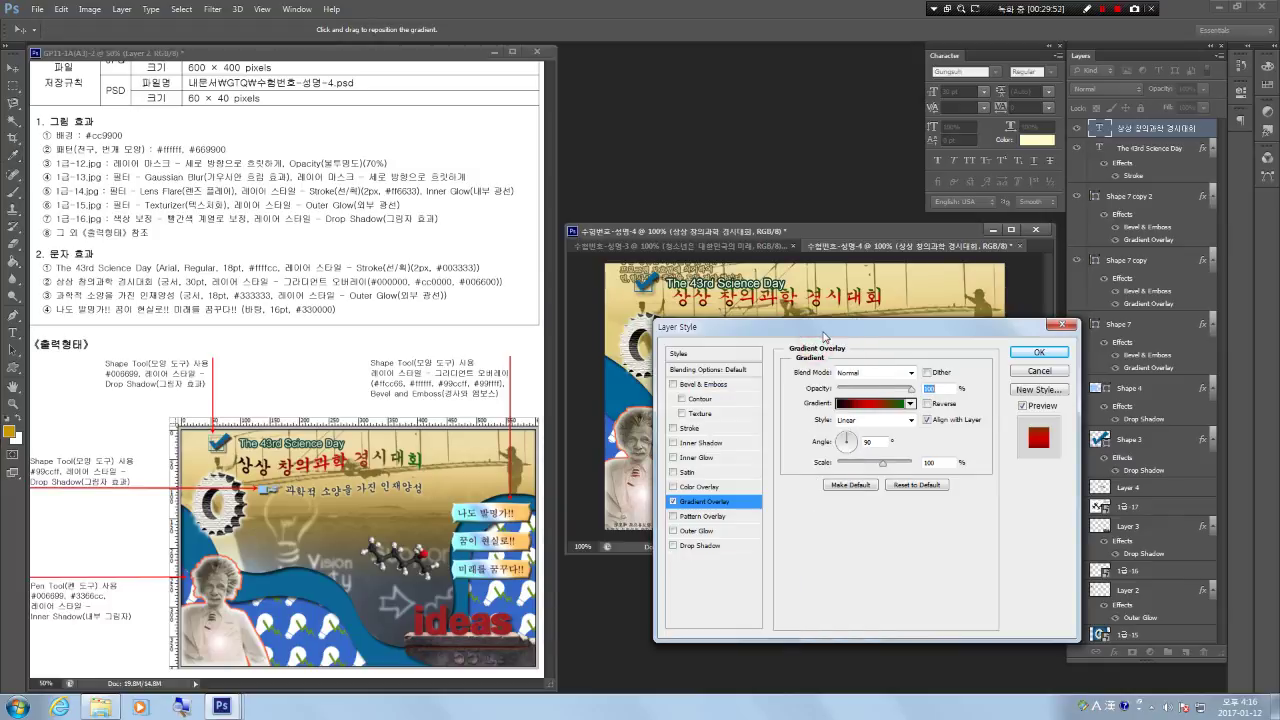
drag(812, 333, 782, 355)
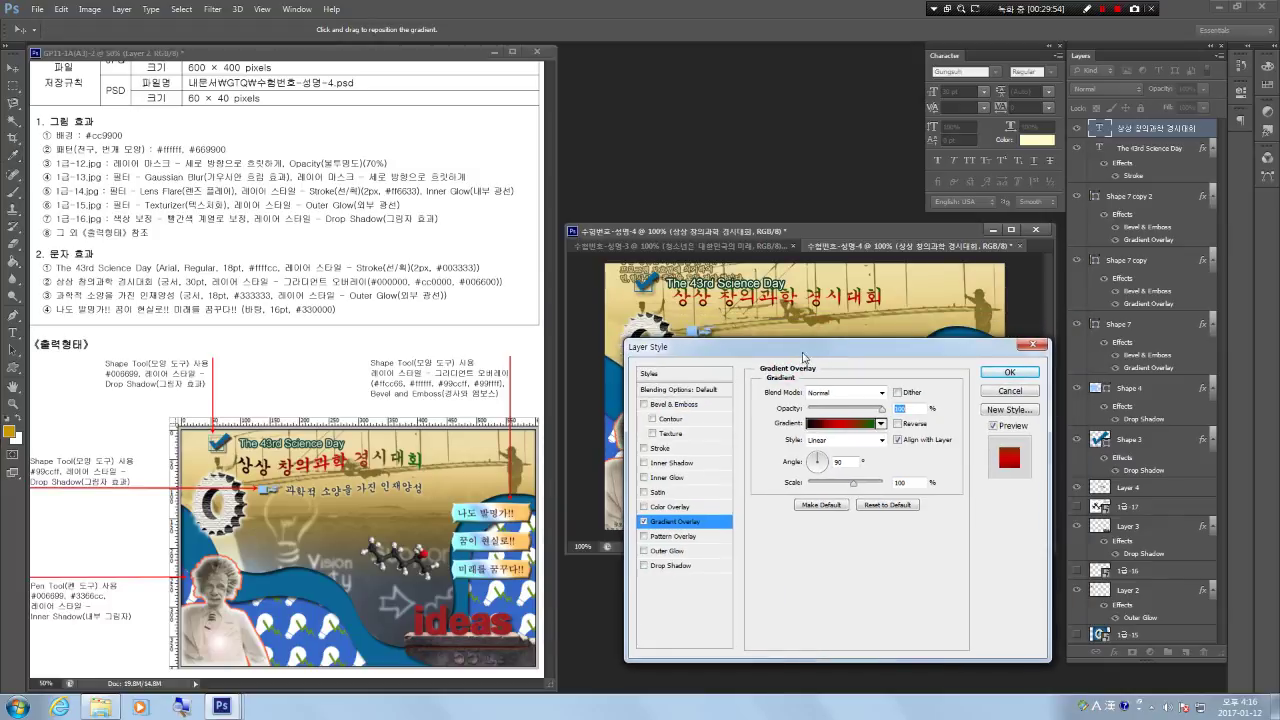
double_click(848, 463)
text(0)
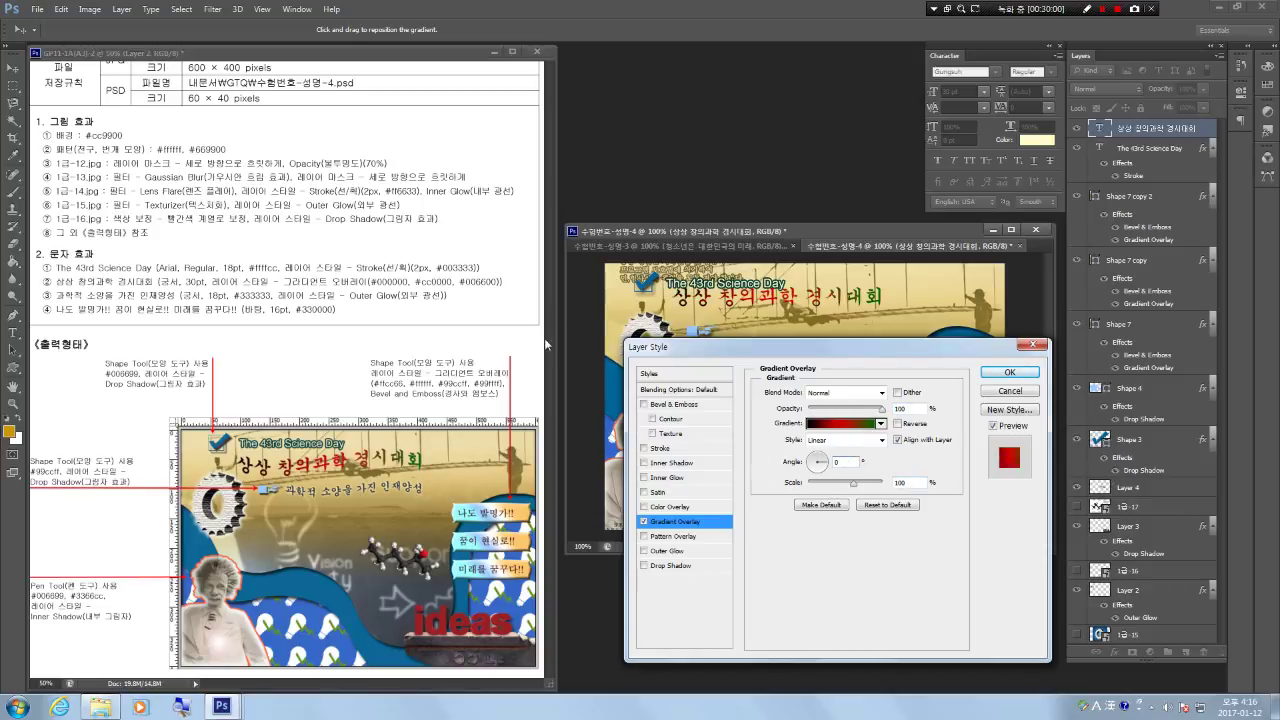
click(1012, 373)
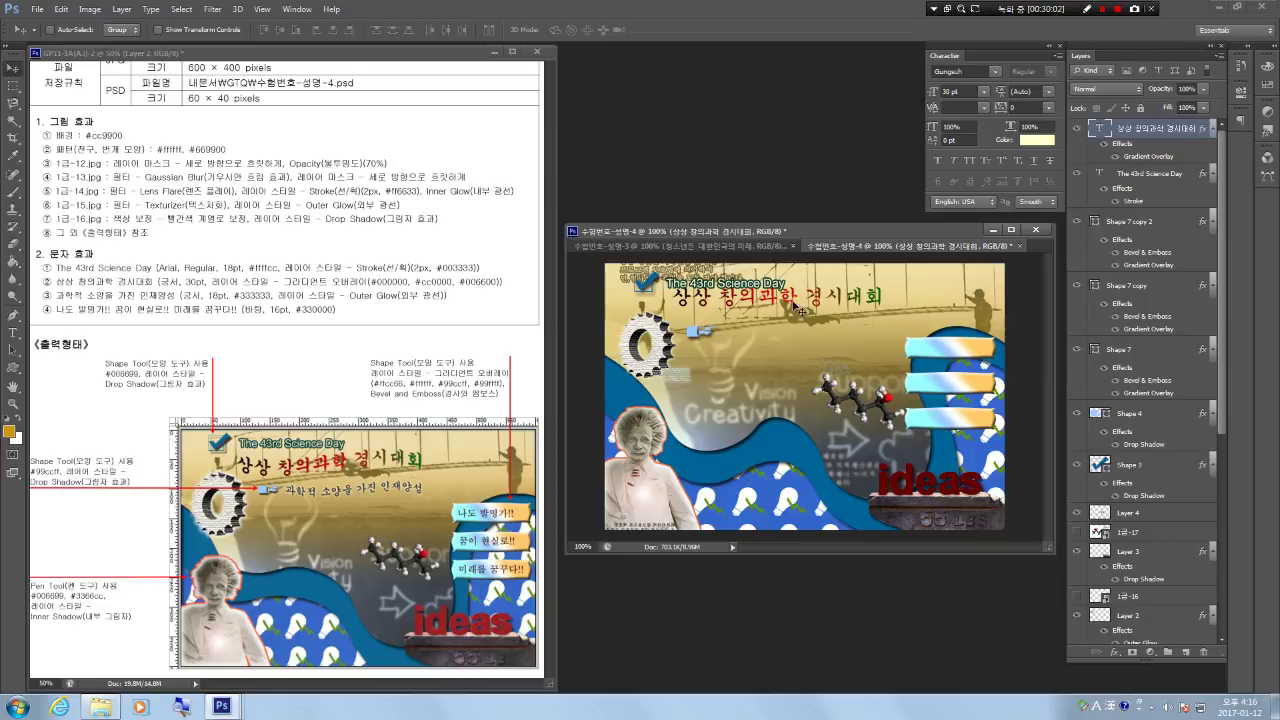
Shift the "상상 창의과학 경시대회" title slightly to sit just below "The 43rd Science Day".
drag(777, 298, 774, 306)
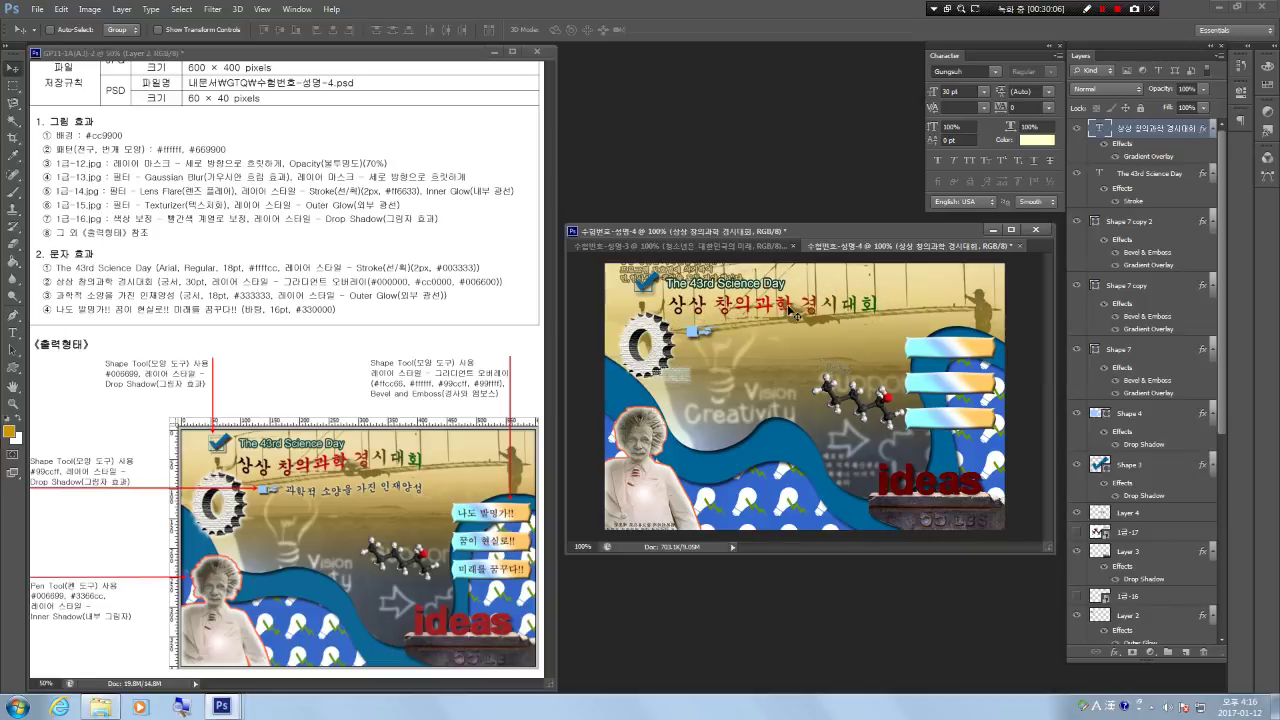
key(Up)
key(Up)
key(Up)
key(Down)
key(Down)
key(Right)
key(Right)
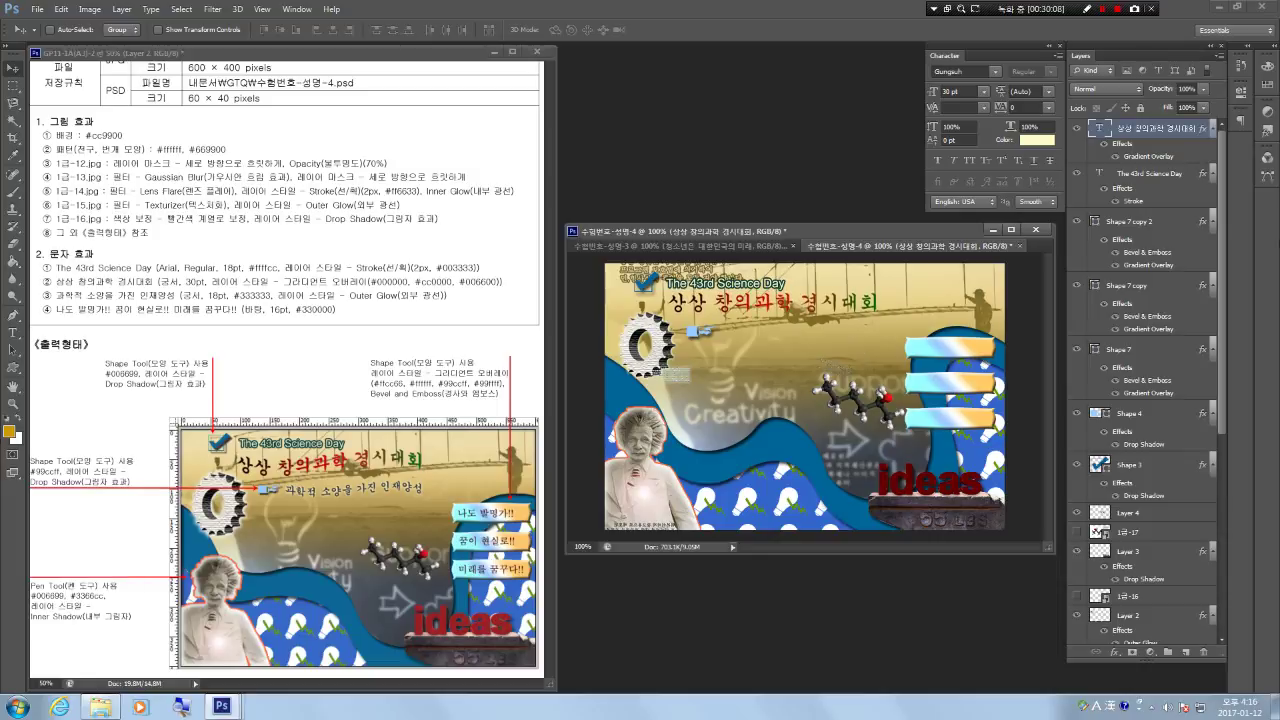
Warp the "상상 창의과학 경시대회" title with the horizontal Flag style at +50% bend.
double_click(1101, 129)
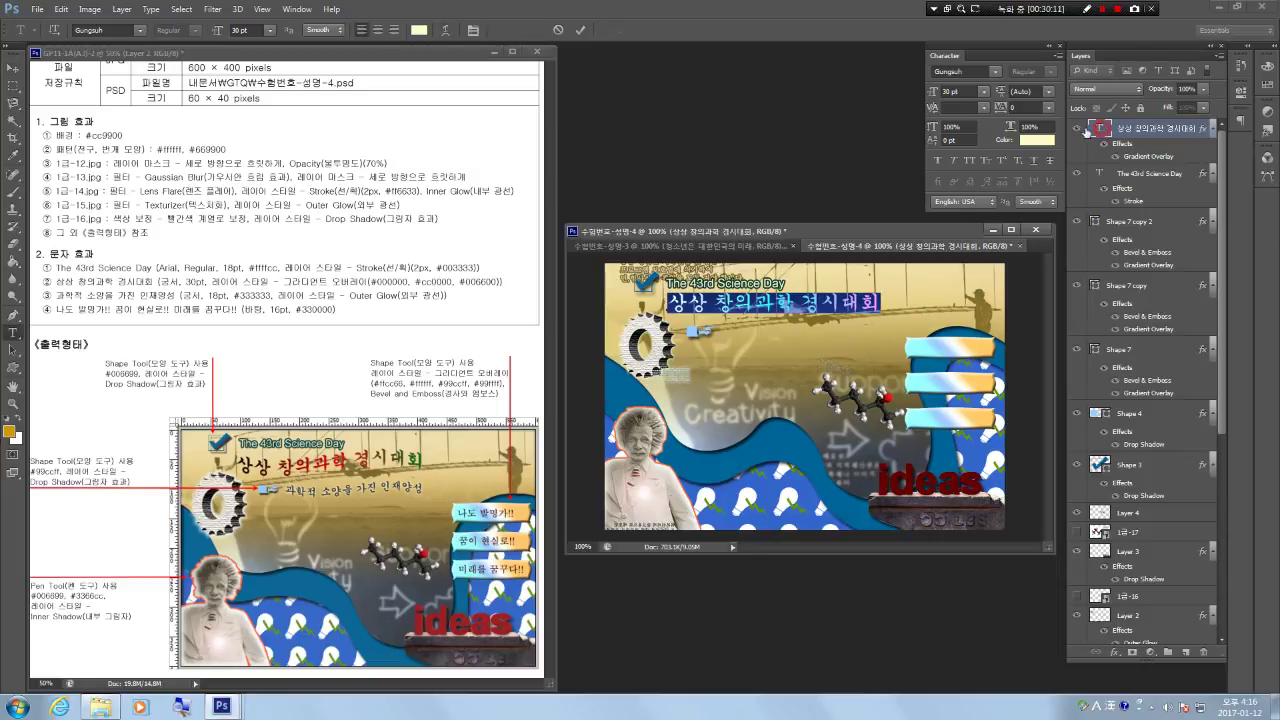
click(445, 31)
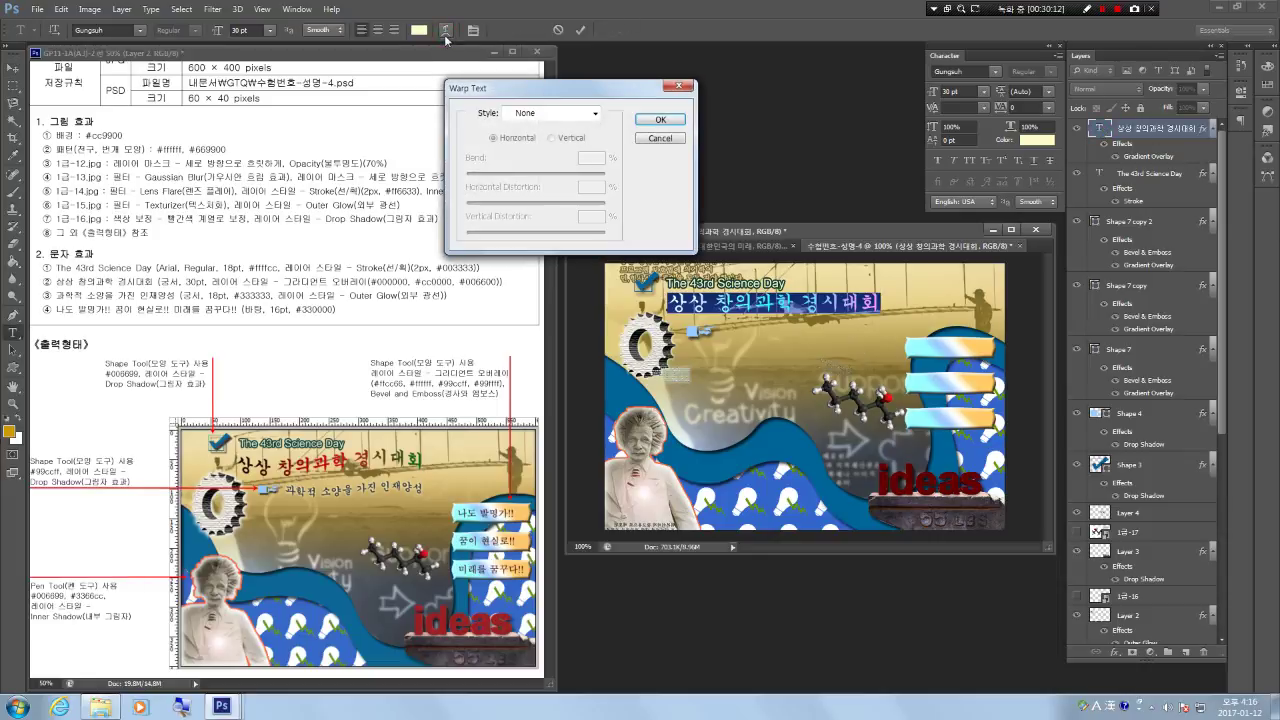
click(596, 113)
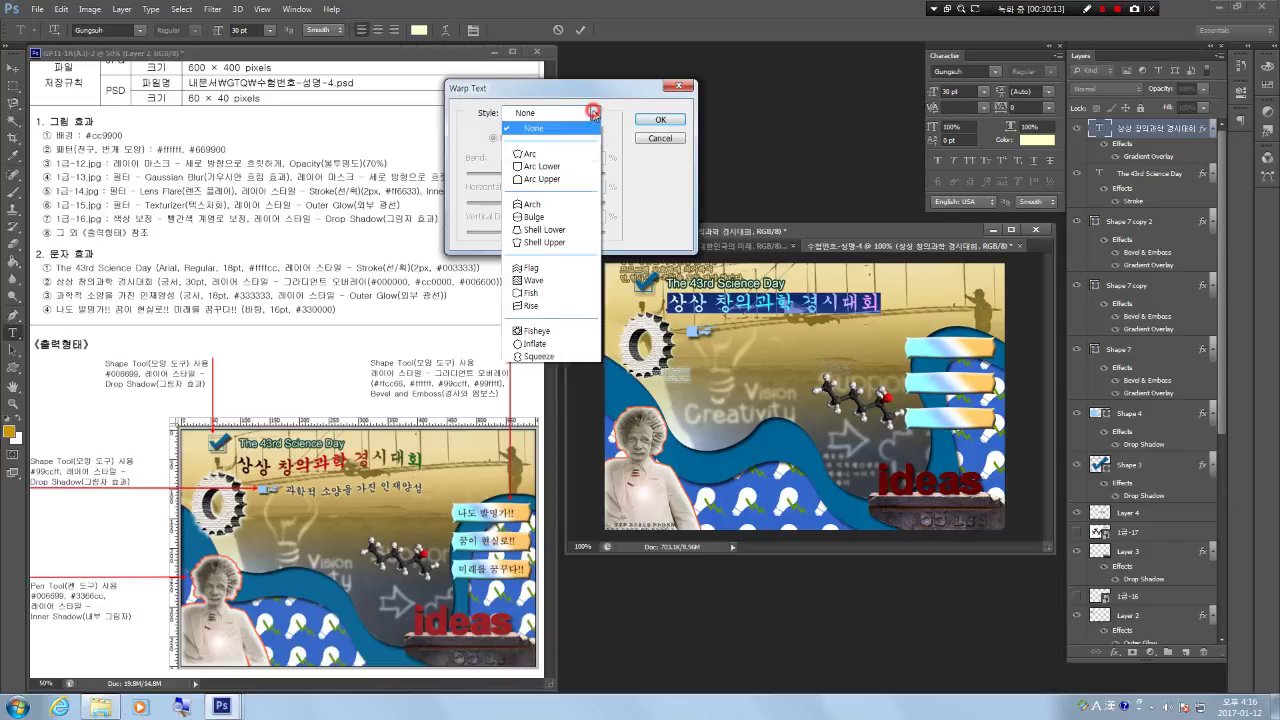
click(569, 268)
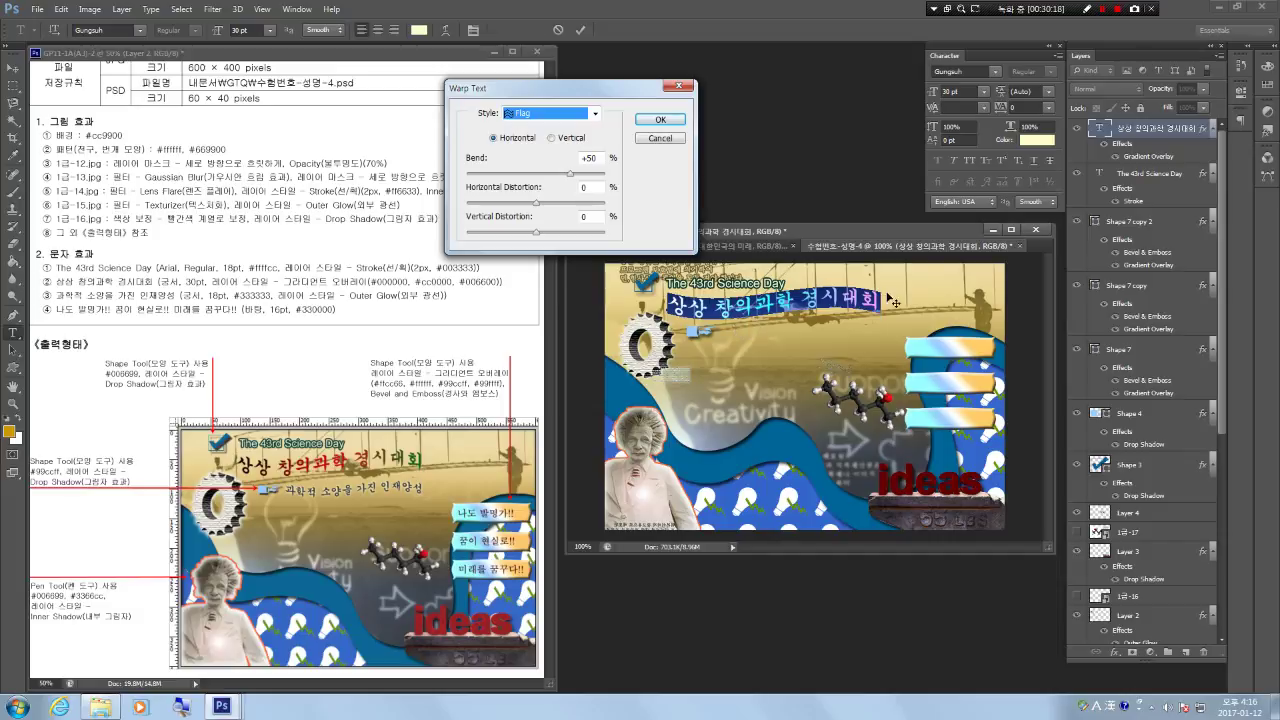
click(660, 120)
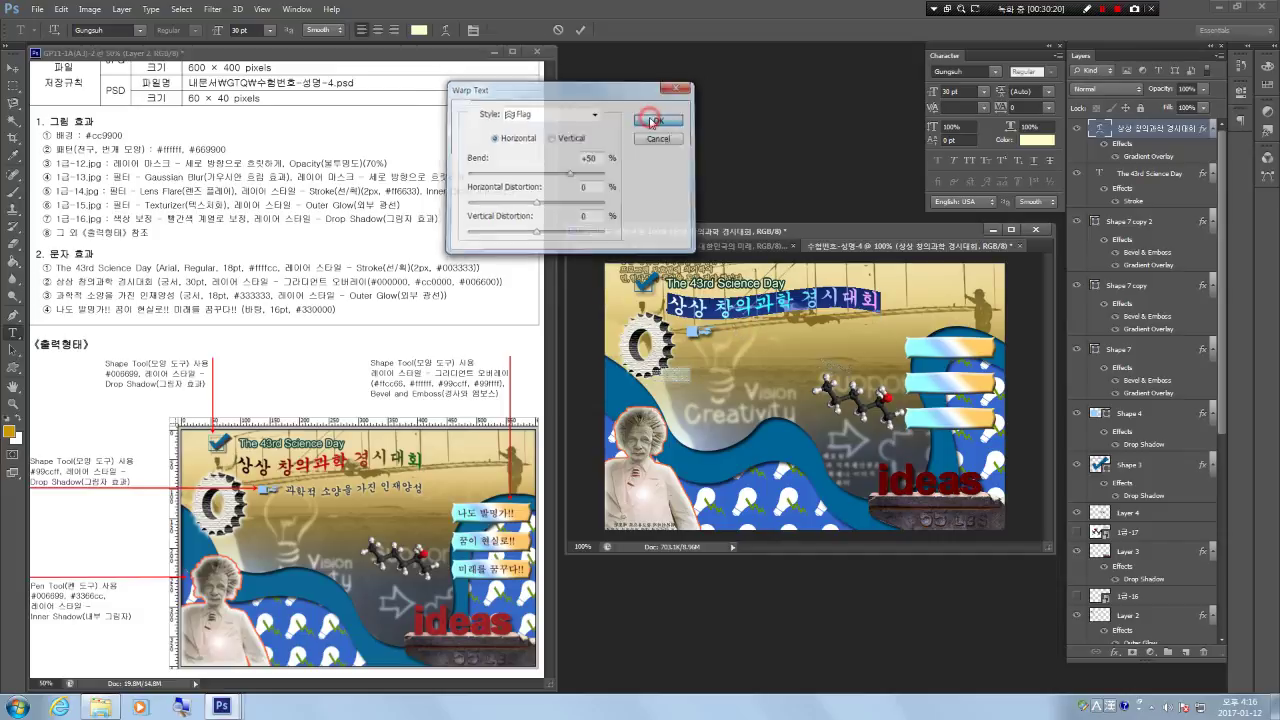
Add the text "과학적 소양을 가진 인재양성" below the title as a new layer above "The 43rd Science Day".
click(1150, 174)
key(v)
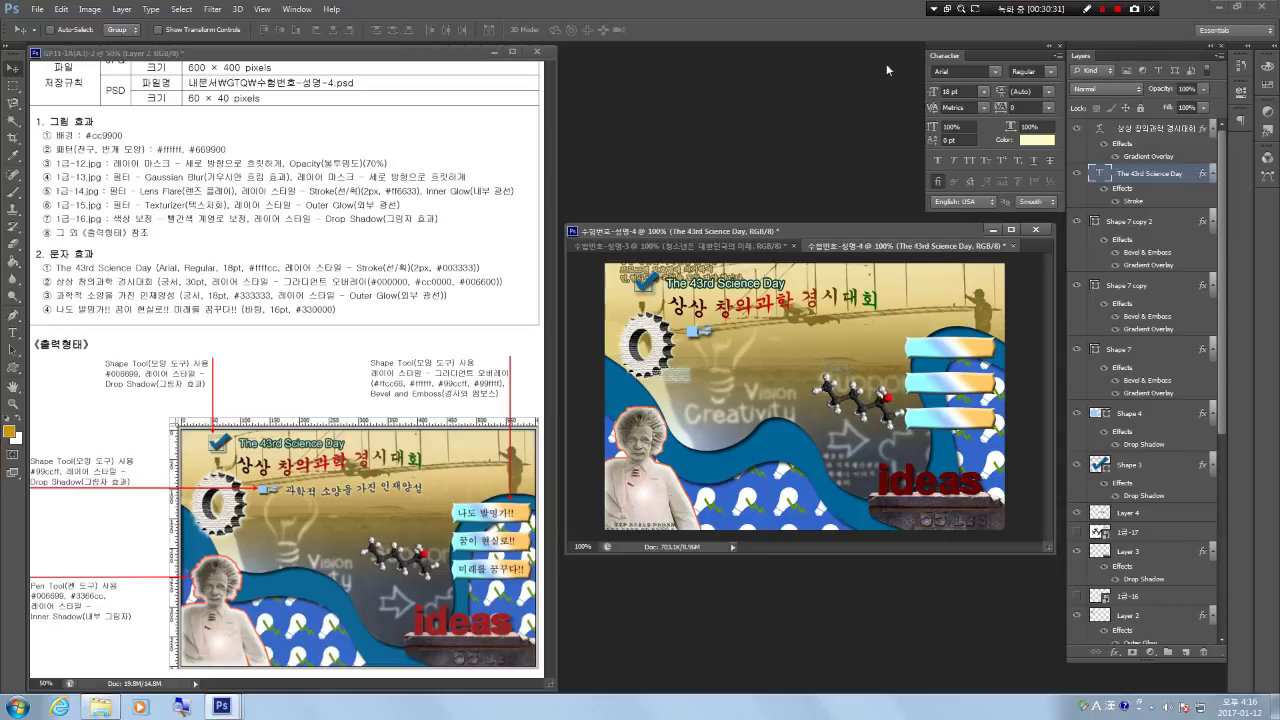
click(13, 332)
click(730, 342)
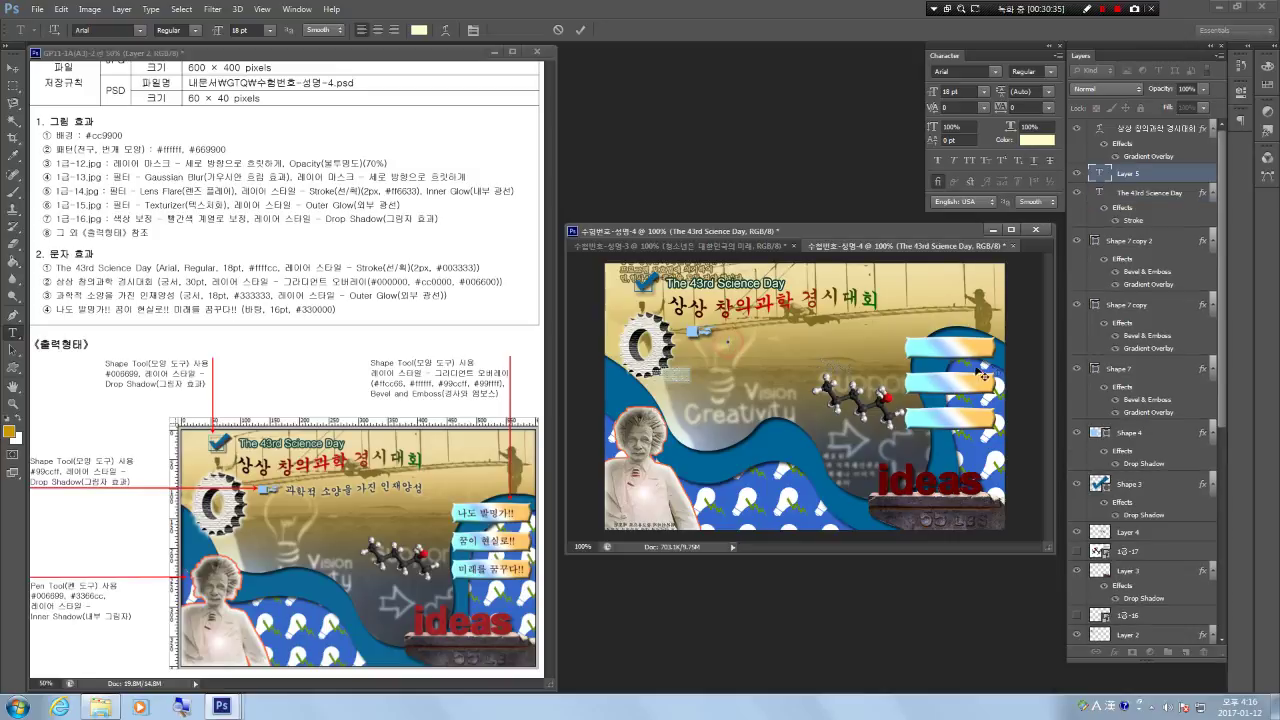
key(BackSpace)
key(BackSpace)
key(BackSpace)
key(BackSpace)
key(BackSpace)
key(BackSpace)
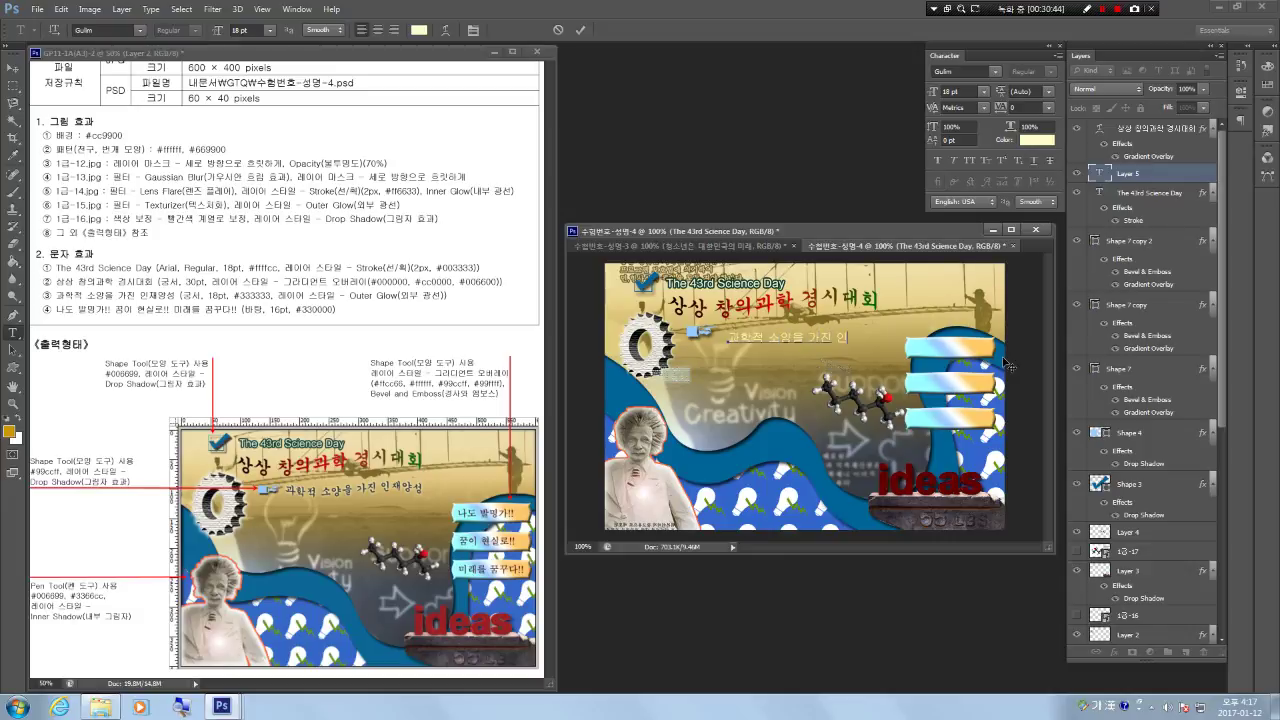
text(재야)
click(13, 68)
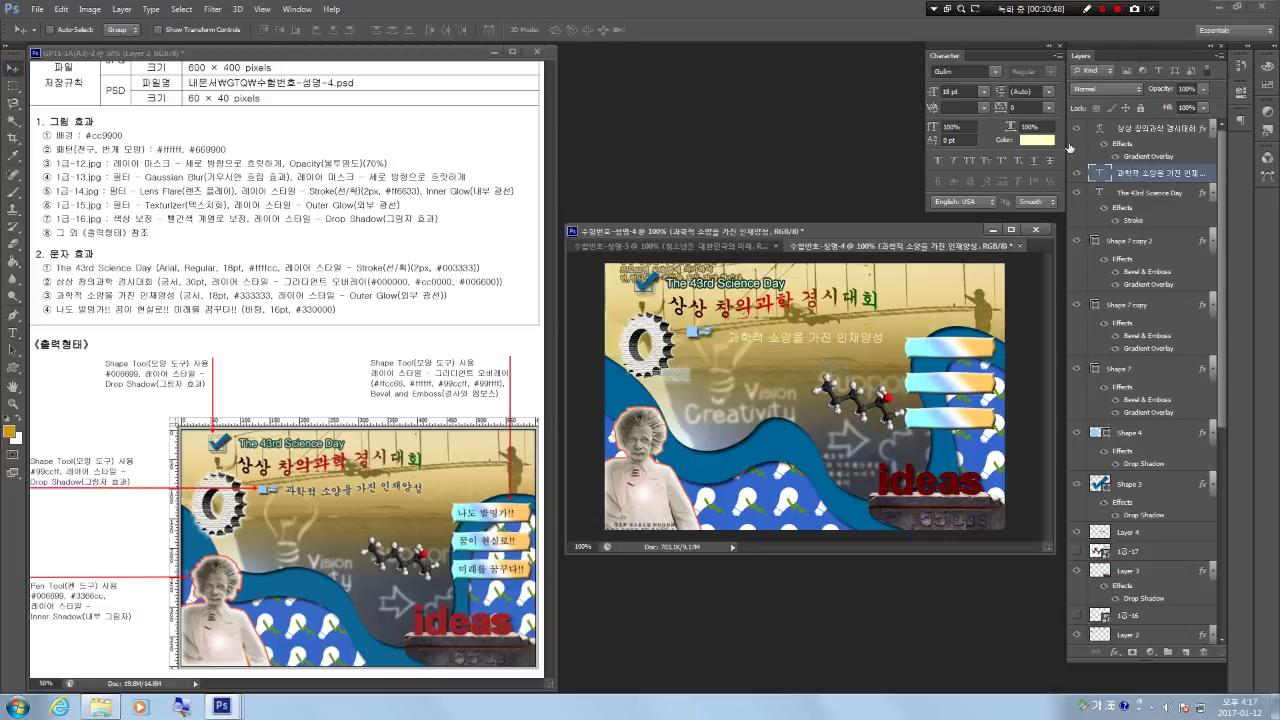
Set the "과학적 소양을 가진 인재양성" text to the Gungsuh font with colour #333333.
click(996, 75)
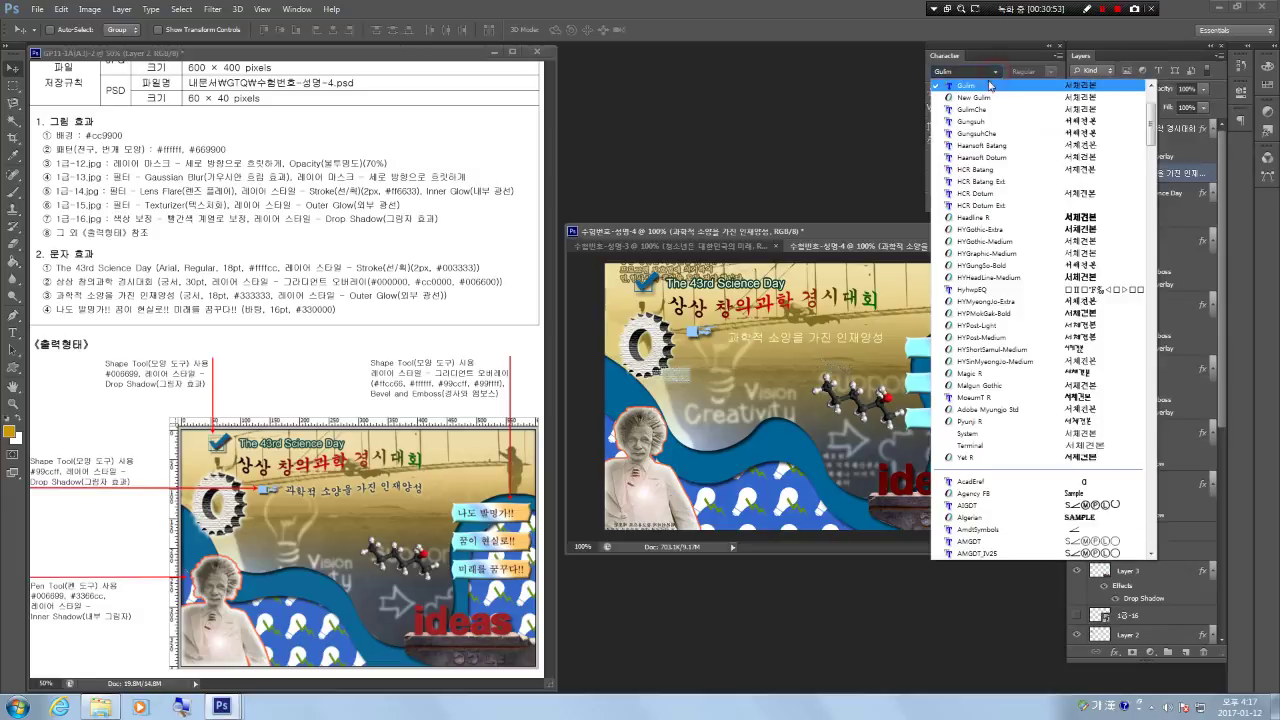
click(1003, 128)
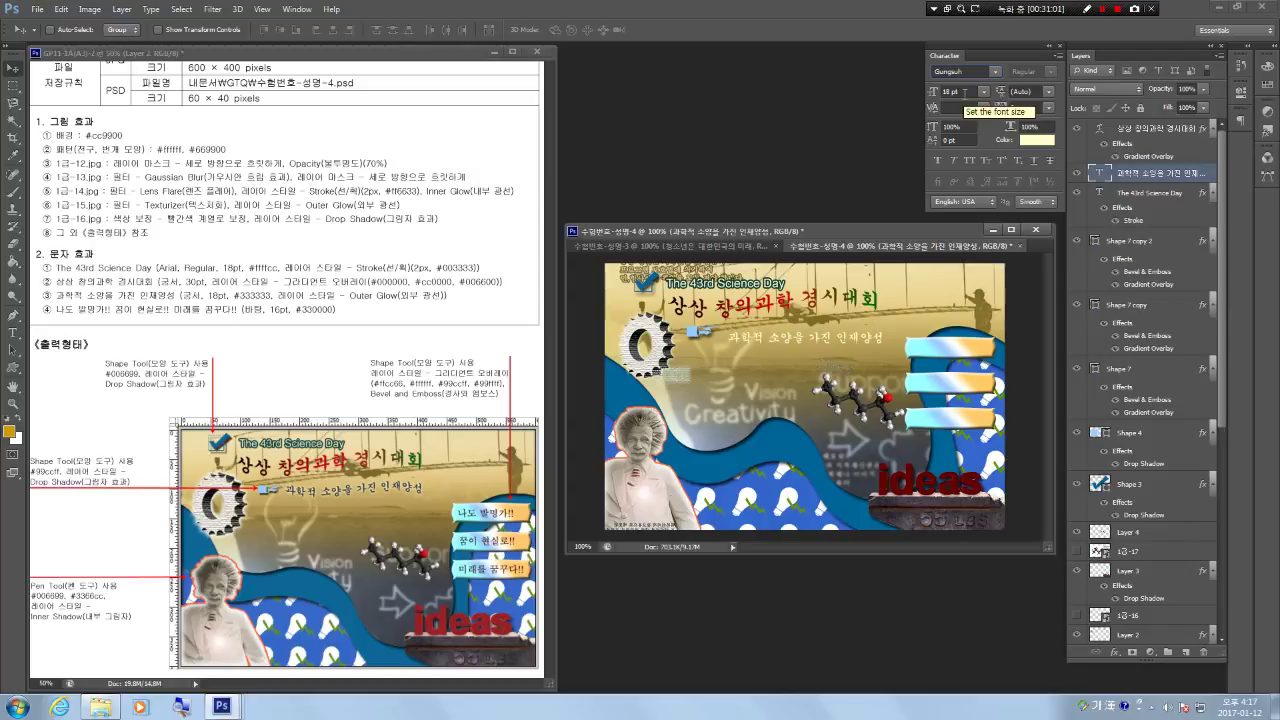
click(1039, 143)
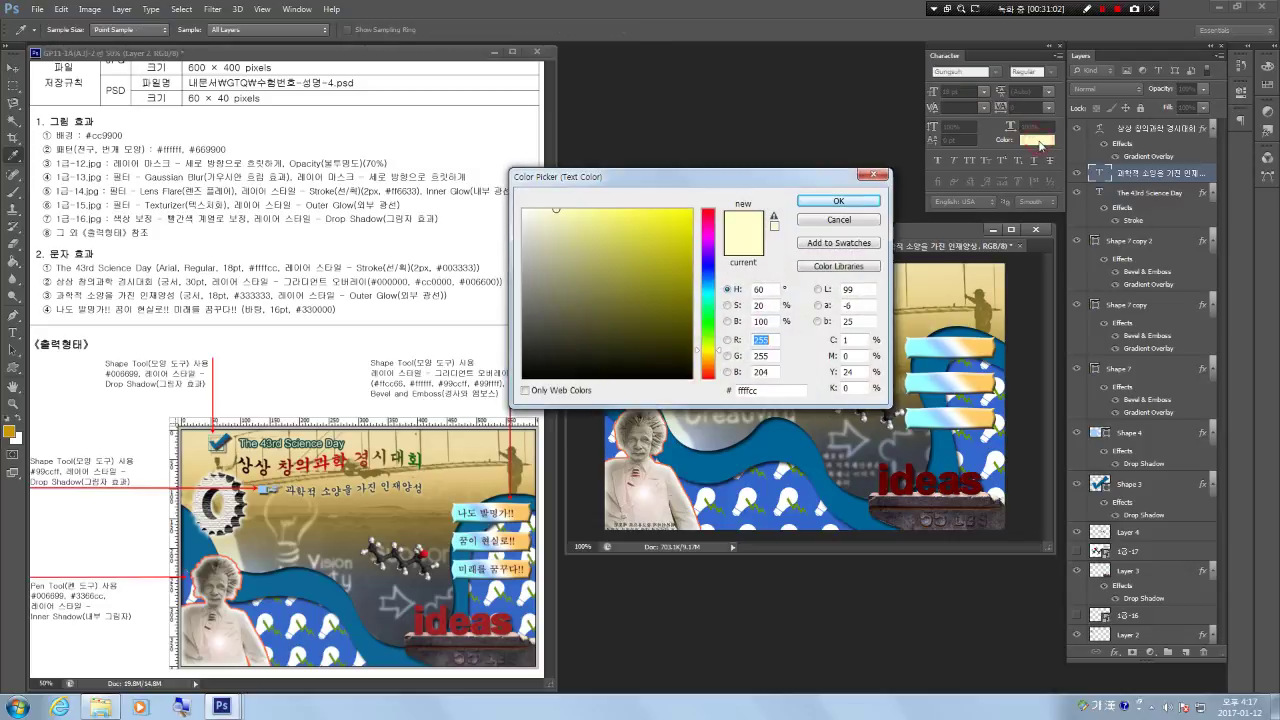
text(333333)
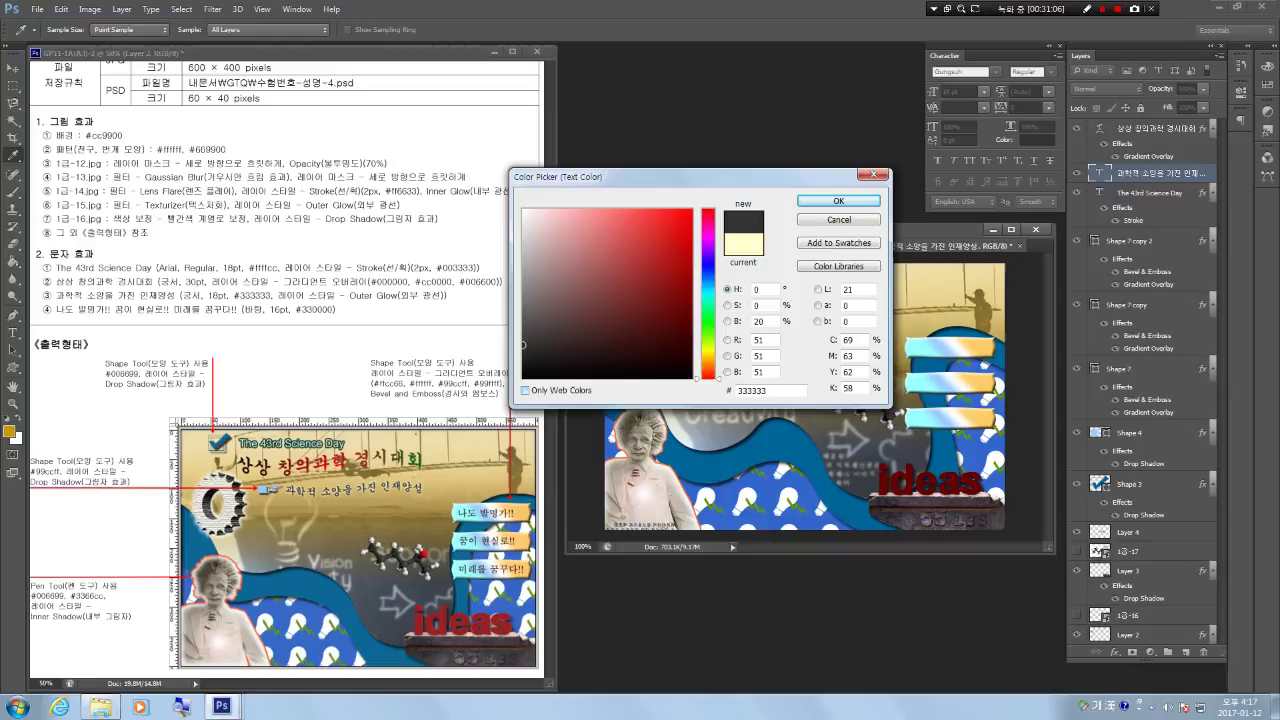
key(Return)
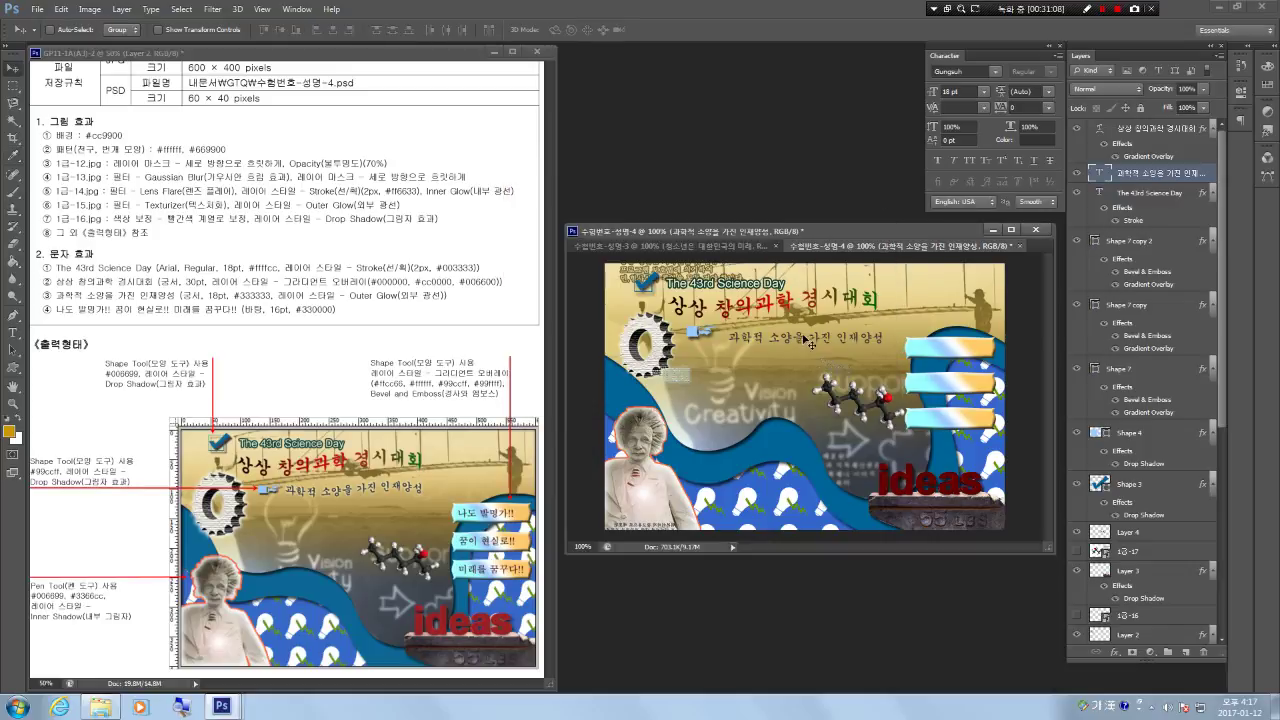
Add an Outer Glow effect to "과학적 소양을 가진 인재양성" and move the text closer to the pointing-hand shape.
right_click(1130, 179)
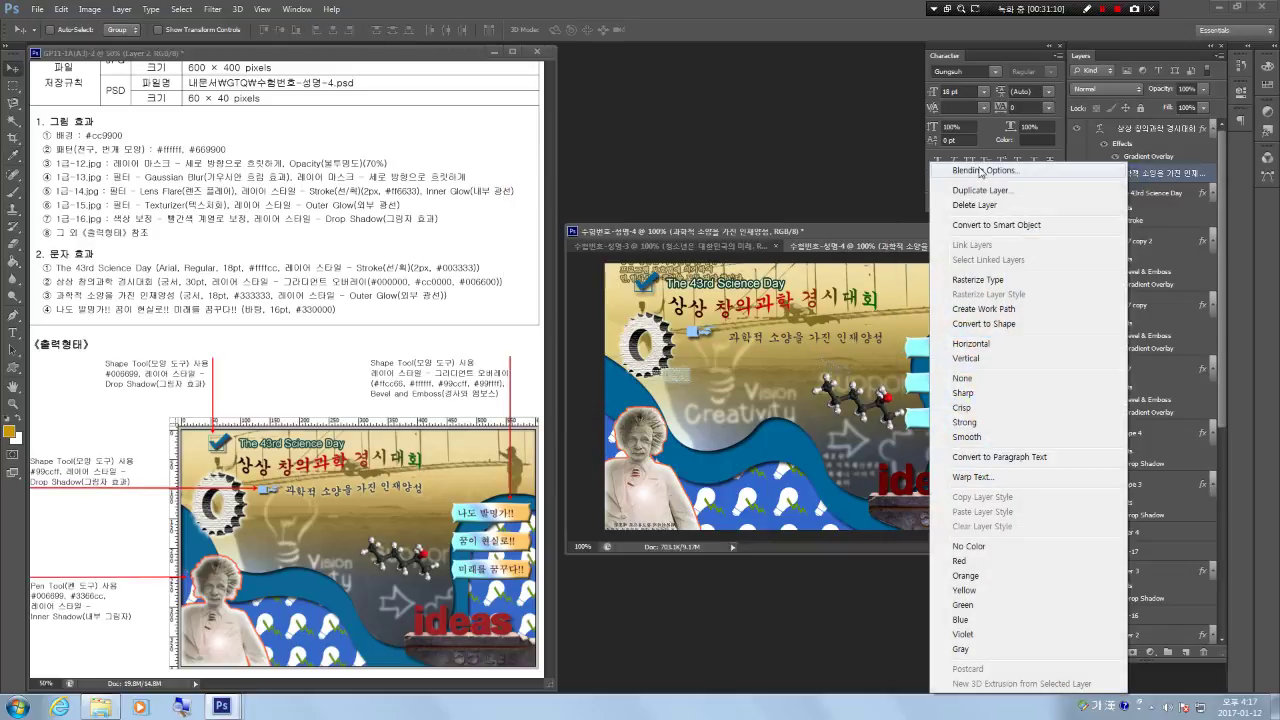
click(985, 171)
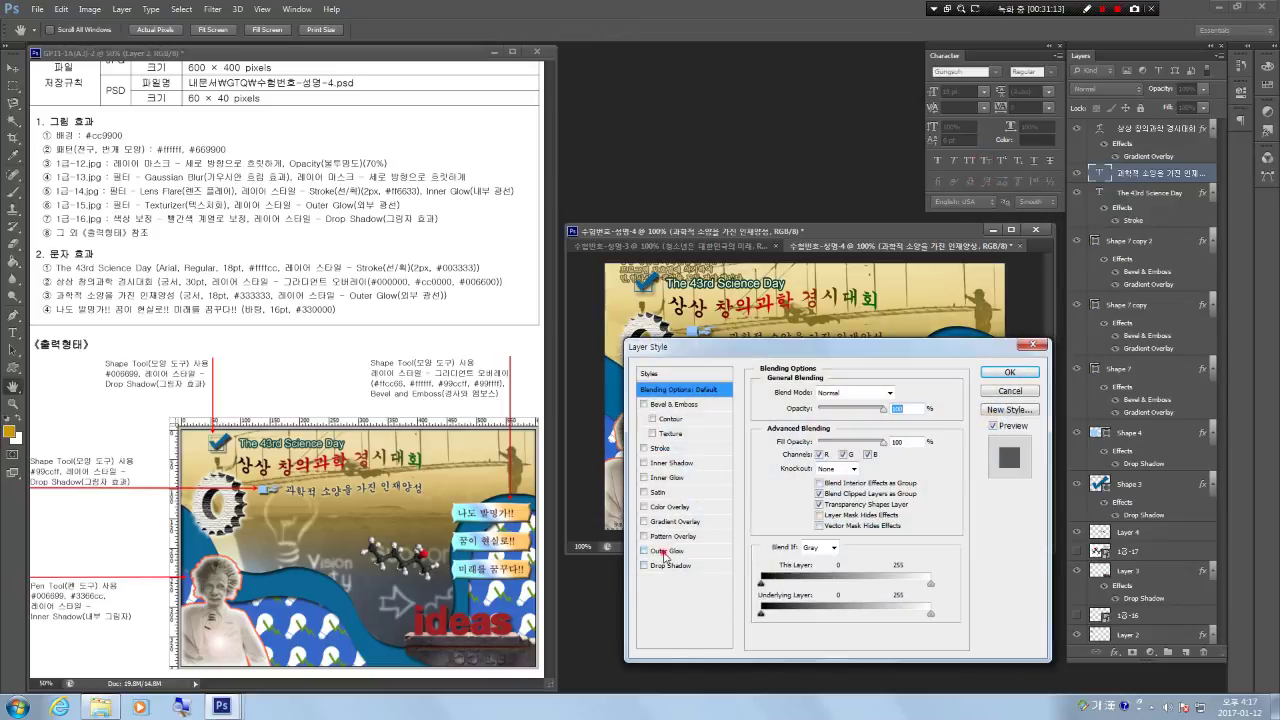
click(665, 551)
click(1010, 372)
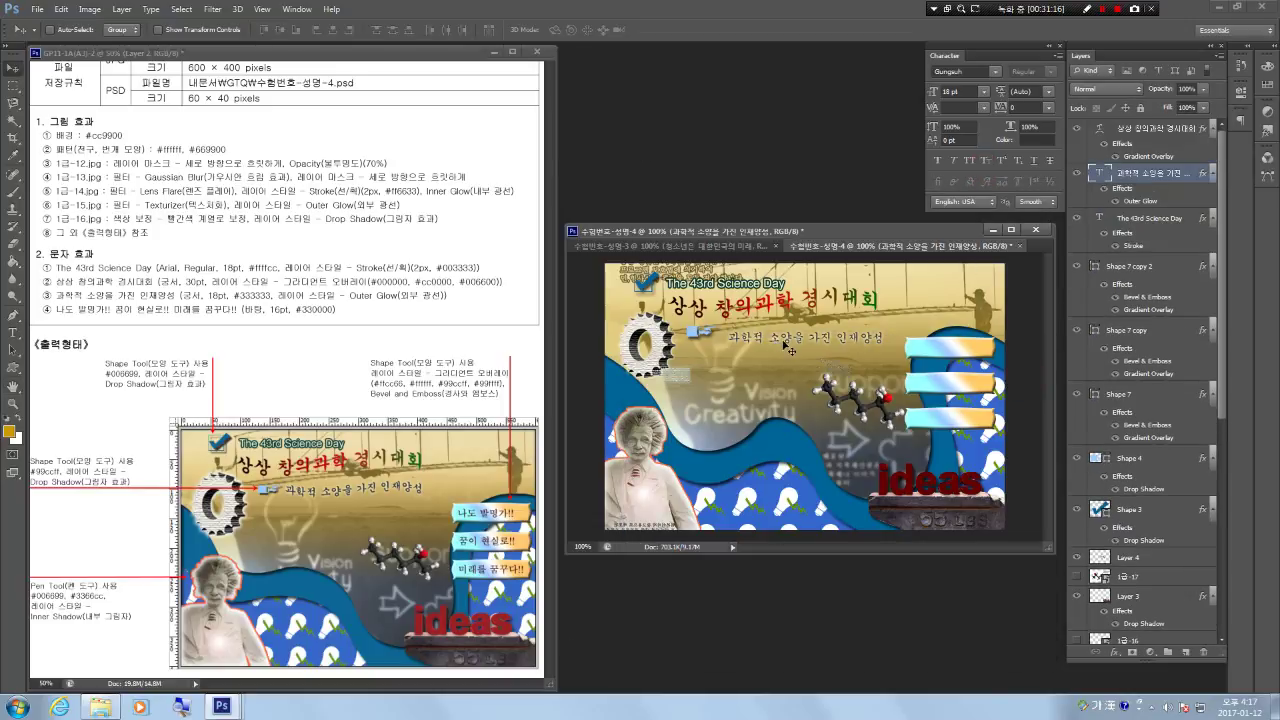
drag(780, 338, 776, 333)
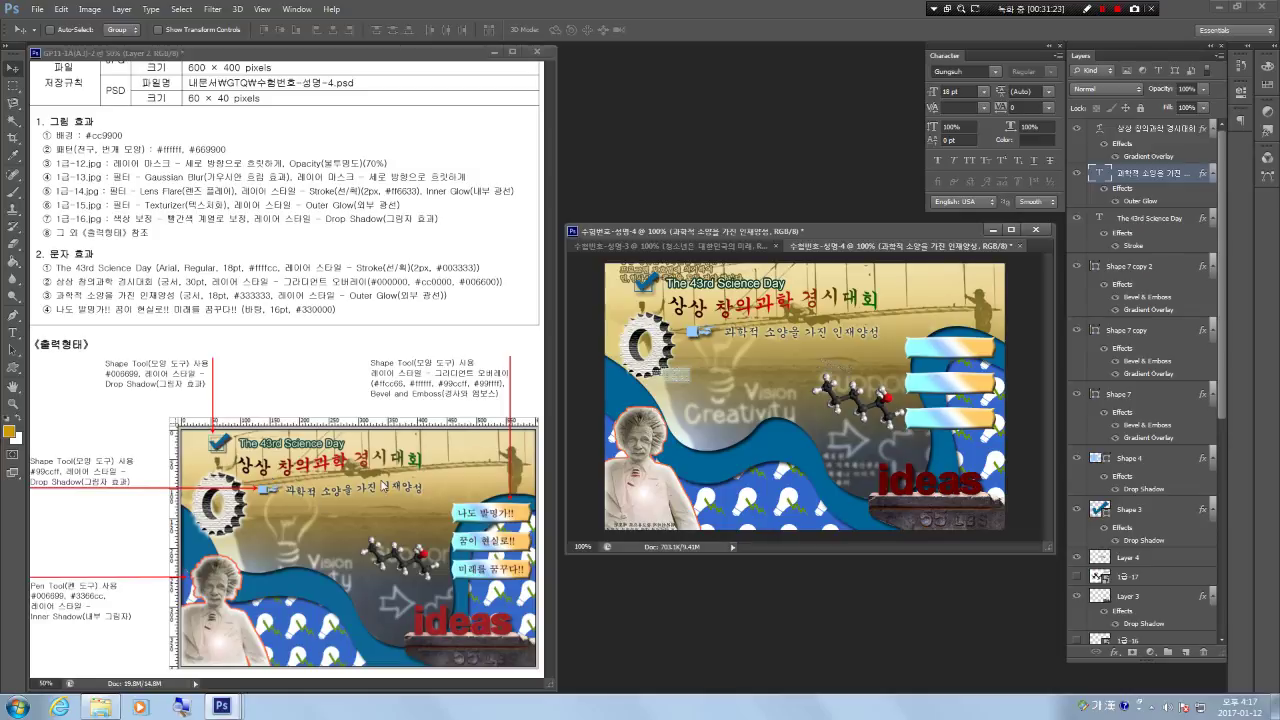
Warp the "과학적 소양을 가진 인재양성" text with the horizontal Flag style at +61% bend.
double_click(1103, 172)
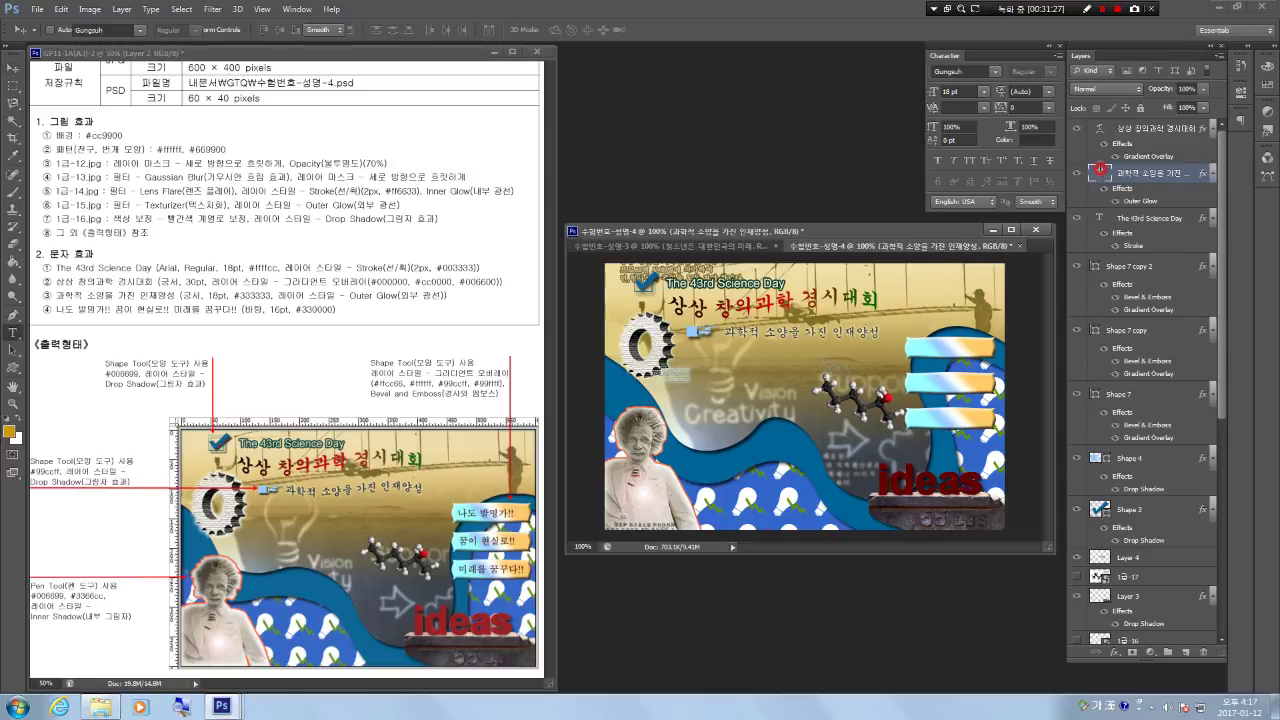
click(446, 30)
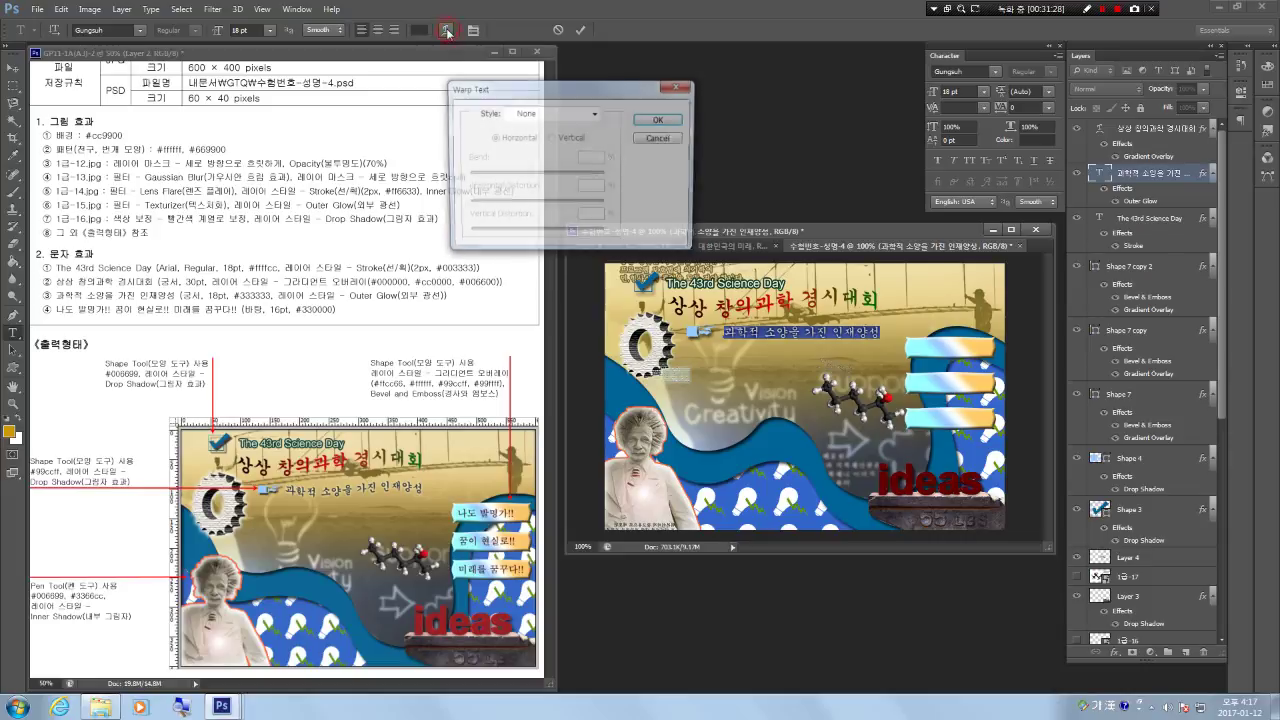
click(575, 113)
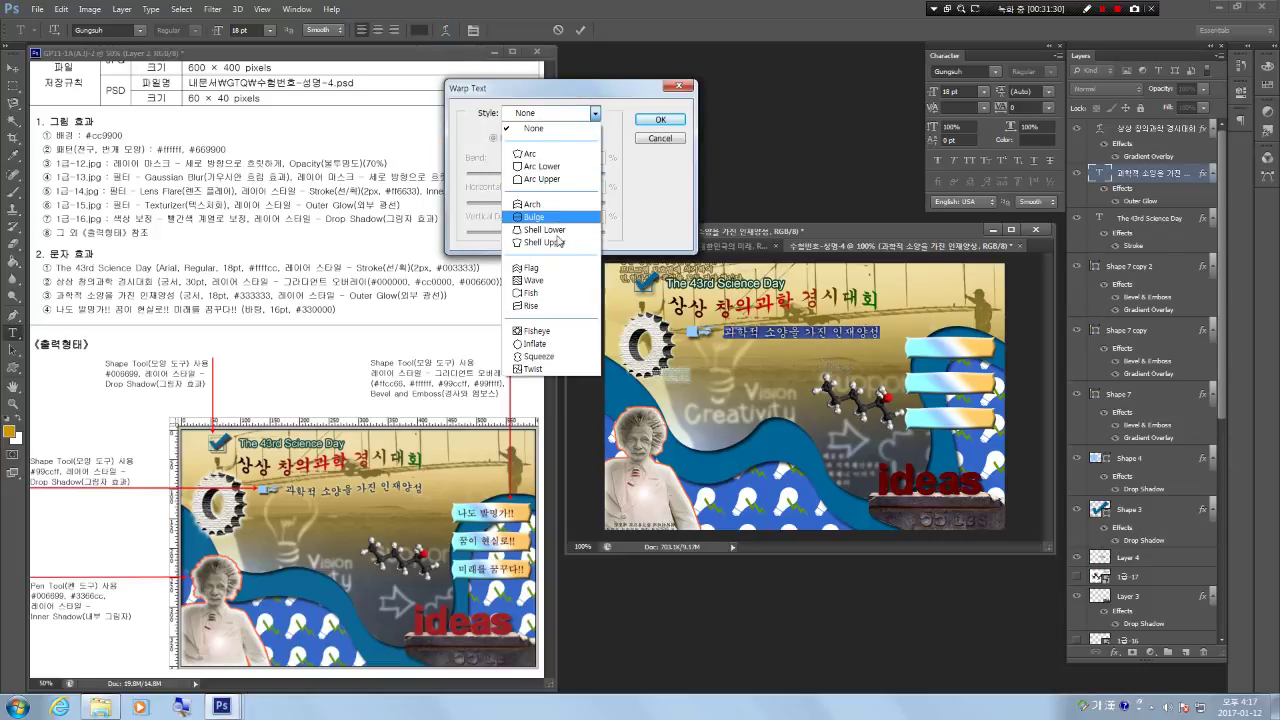
click(531, 268)
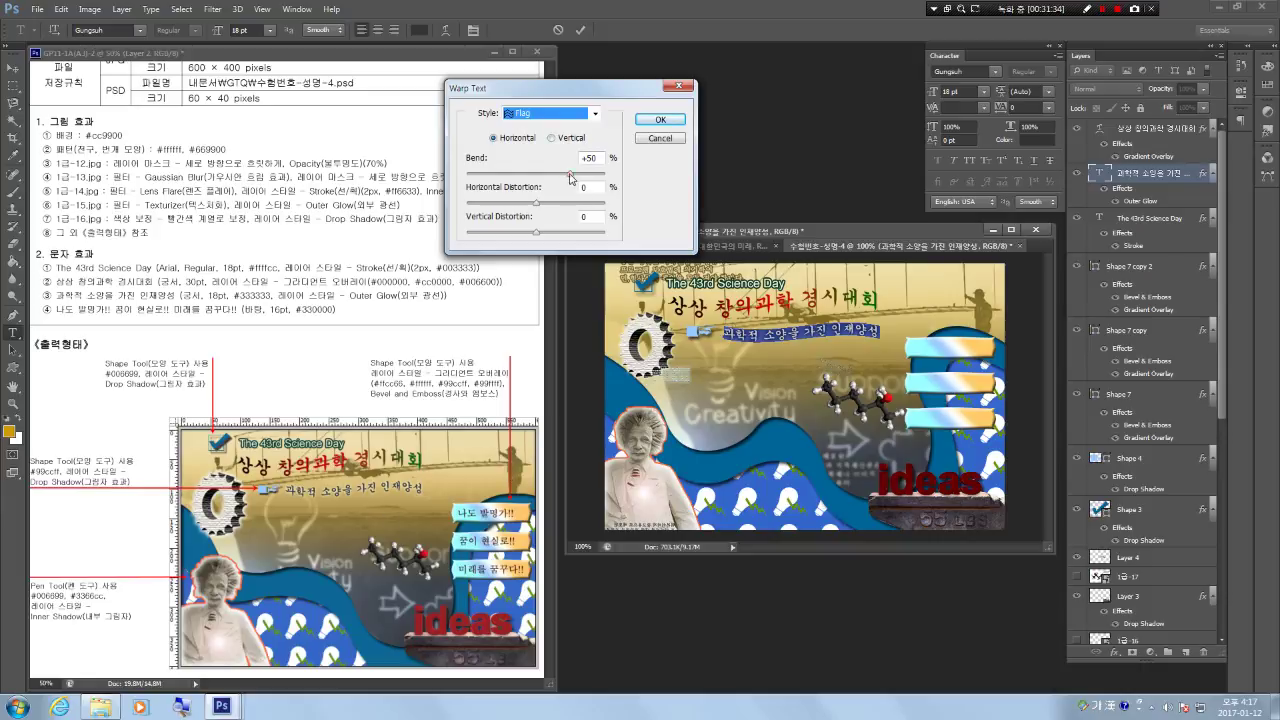
drag(571, 178, 580, 178)
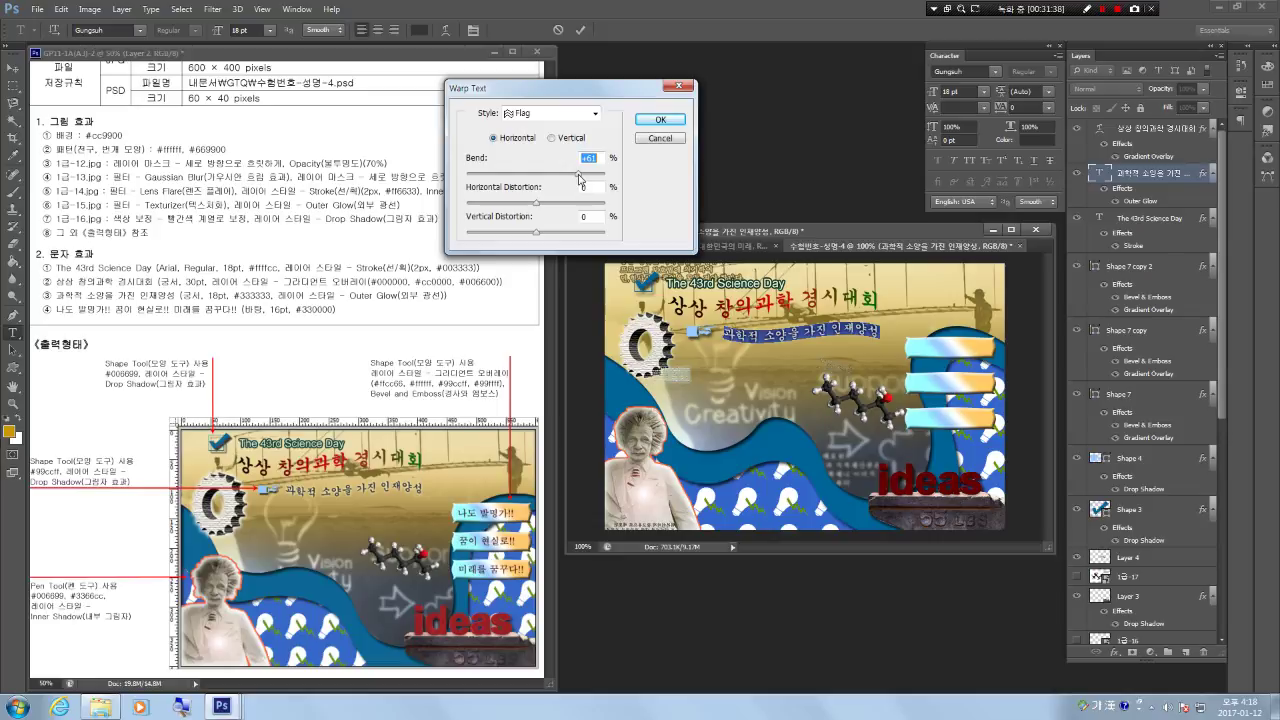
click(660, 119)
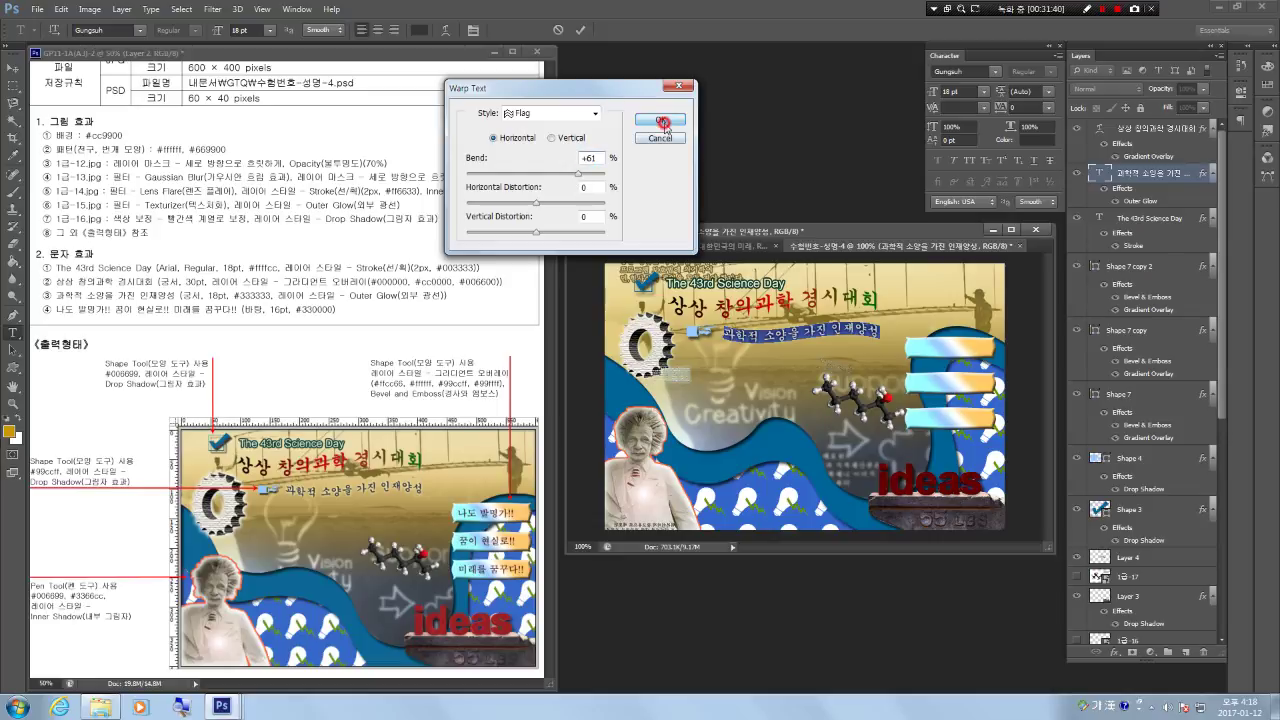
Add the text "나도 발명가!!" as a new layer above "The 43rd Science Day" and move it onto the uppermost banner.
click(1140, 228)
key(v)
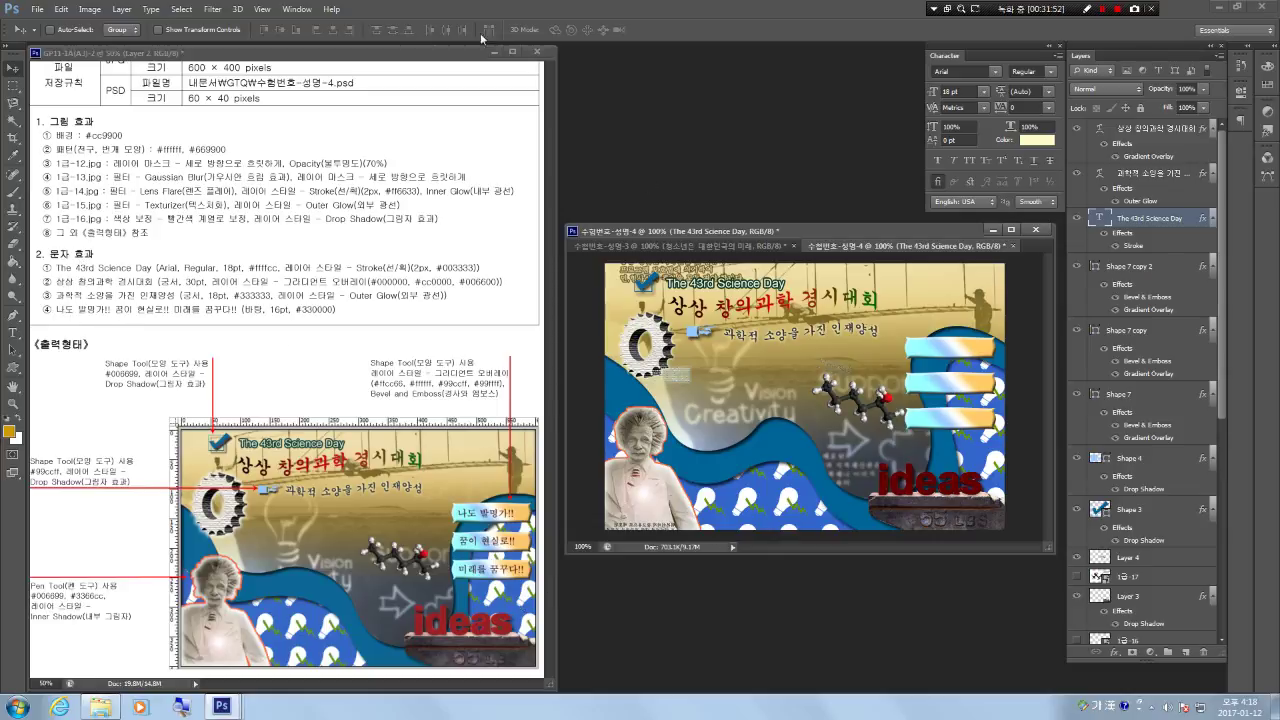
click(12, 332)
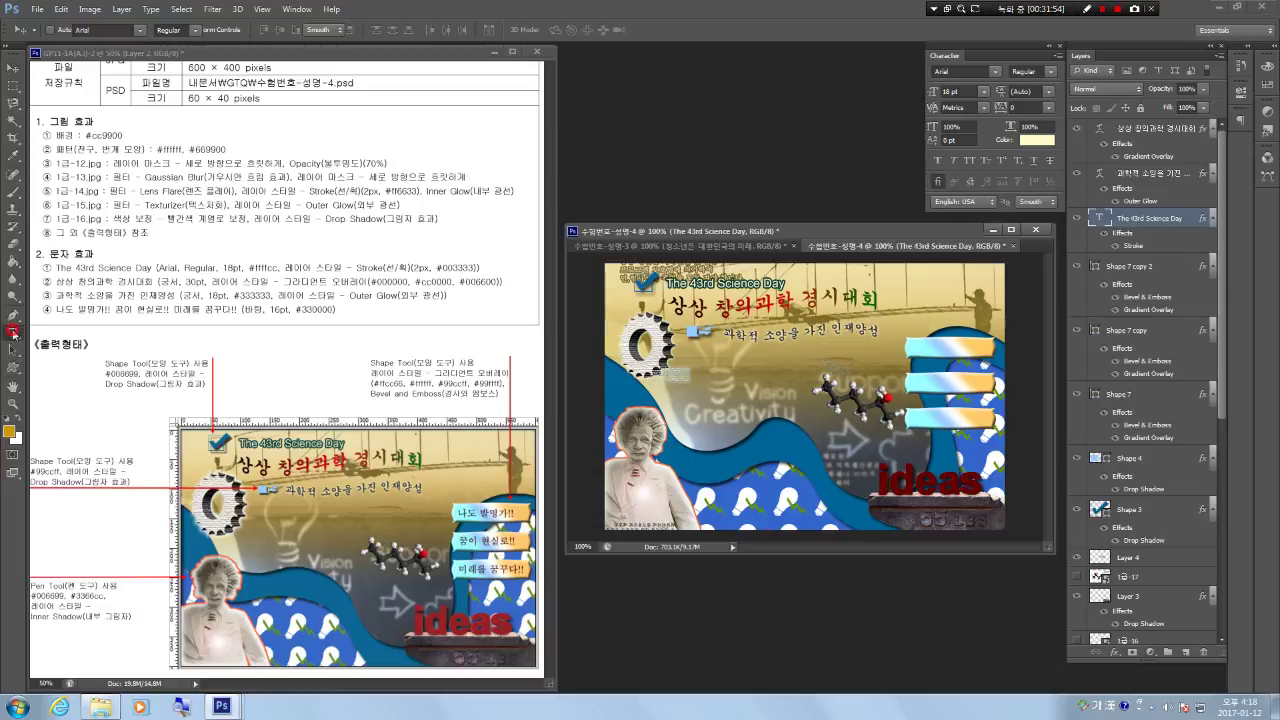
click(730, 370)
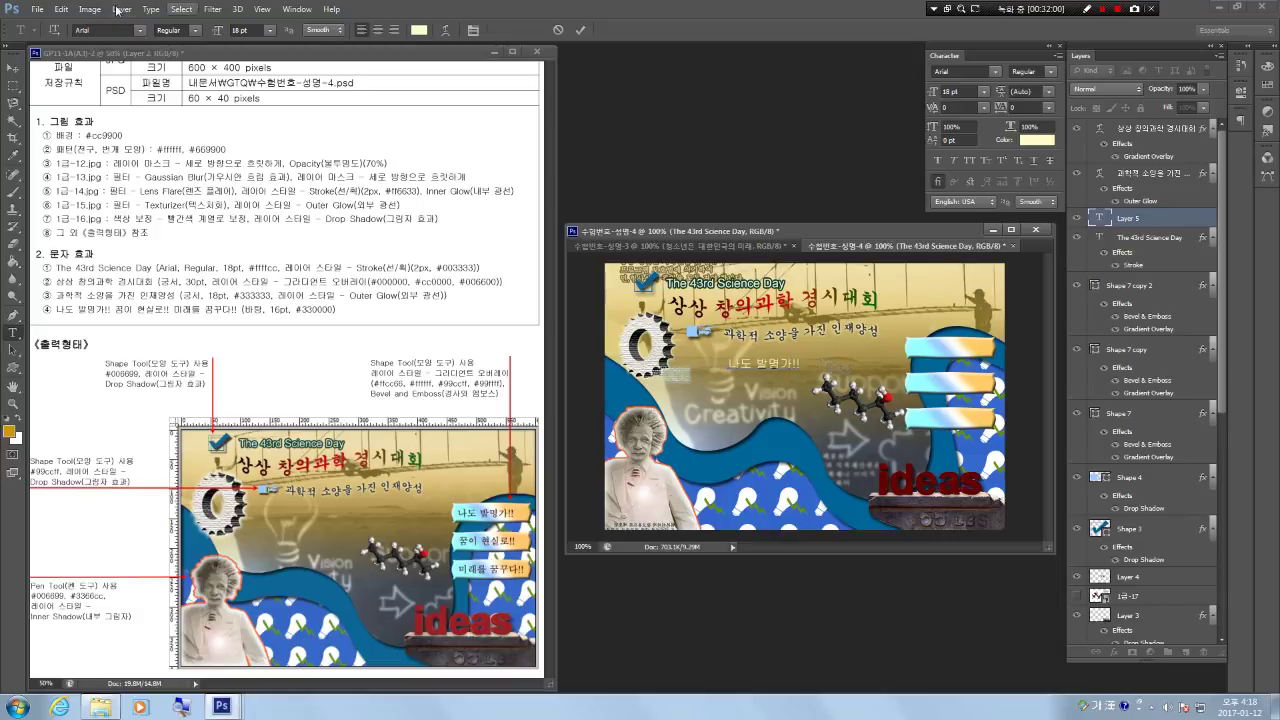
click(12, 68)
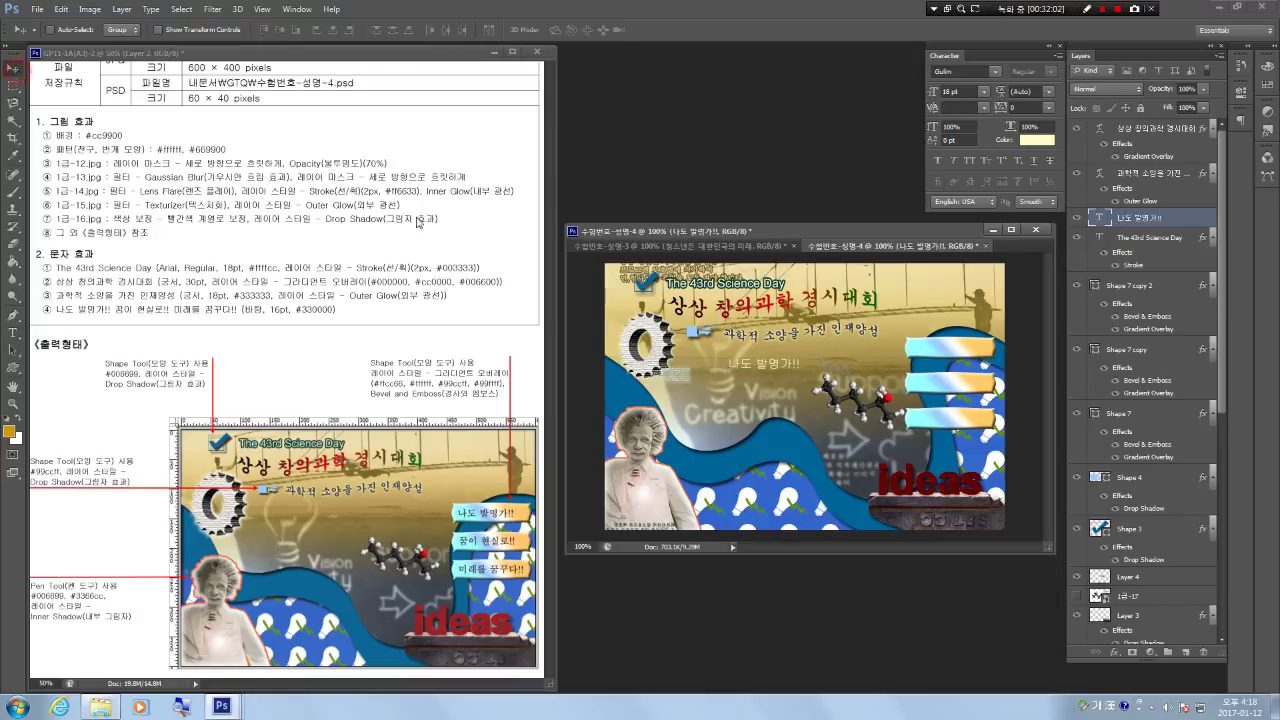
drag(784, 367, 945, 352)
Set the "나도 발명가!!" text to the Batang font at 16 pt with colour #330000.
click(995, 71)
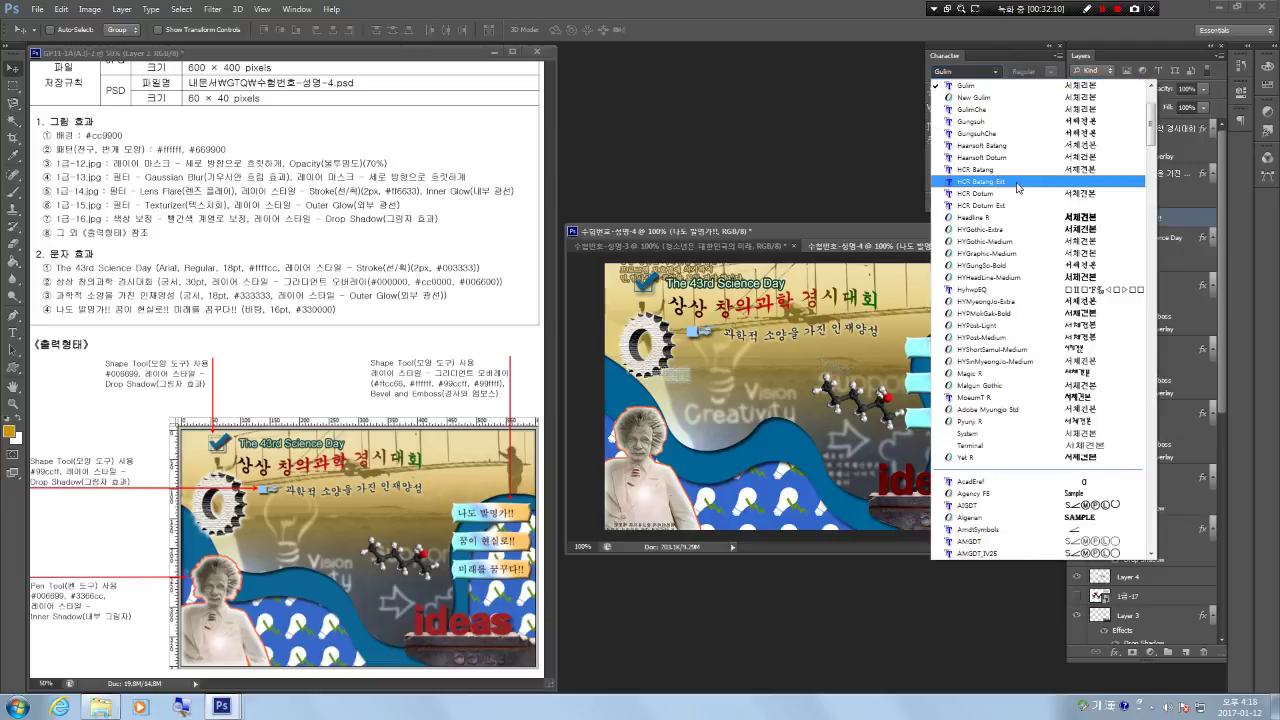
scroll(1008, 128, up, 5)
click(1006, 108)
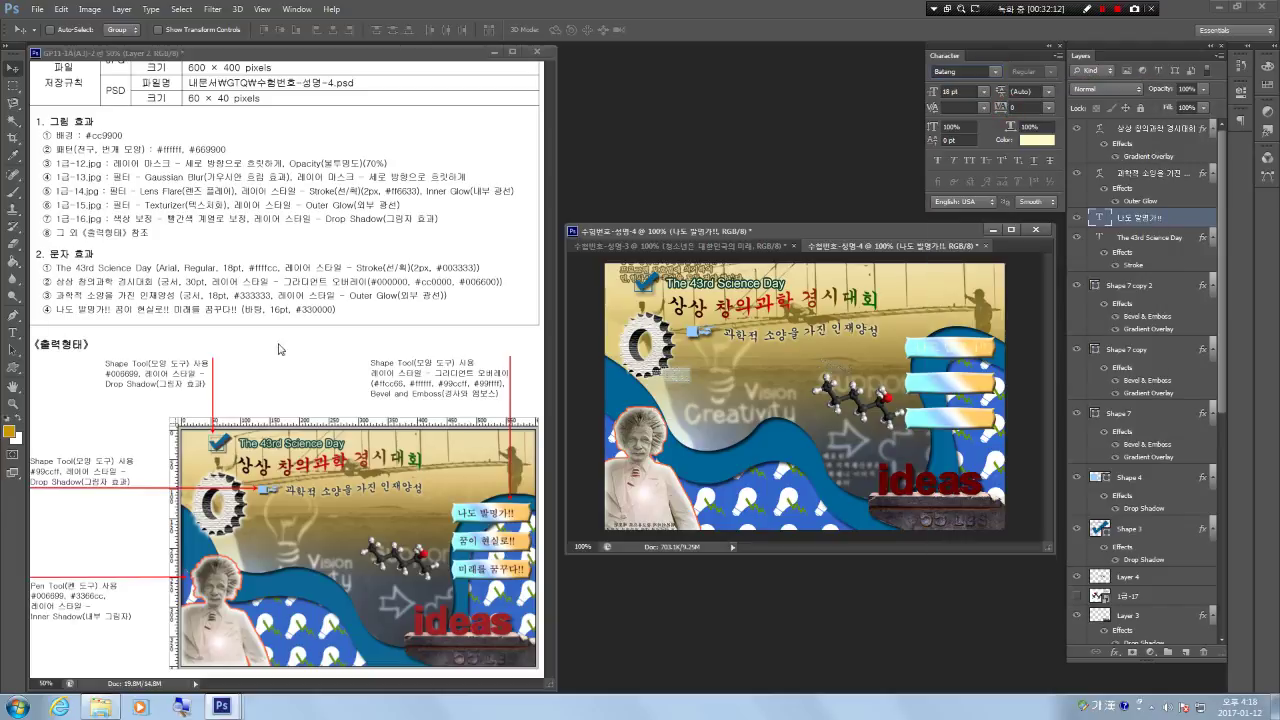
click(960, 91)
text(16)
click(1037, 140)
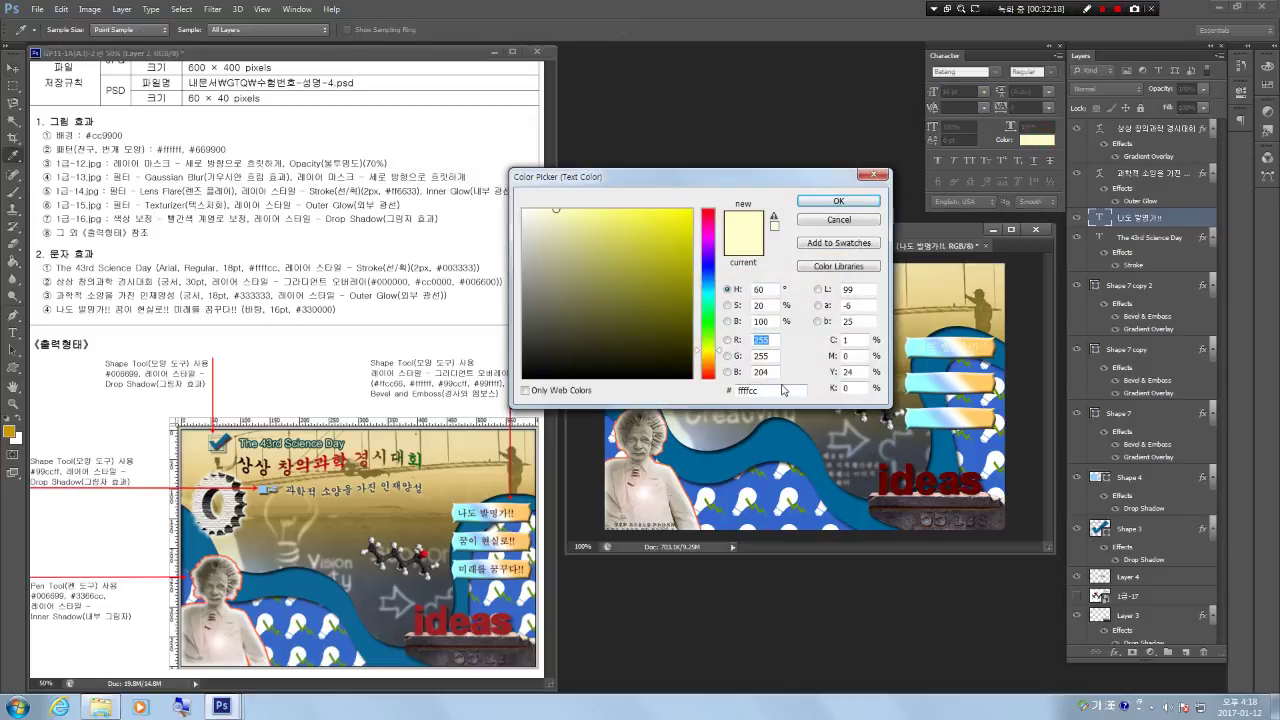
double_click(783, 389)
text(330)
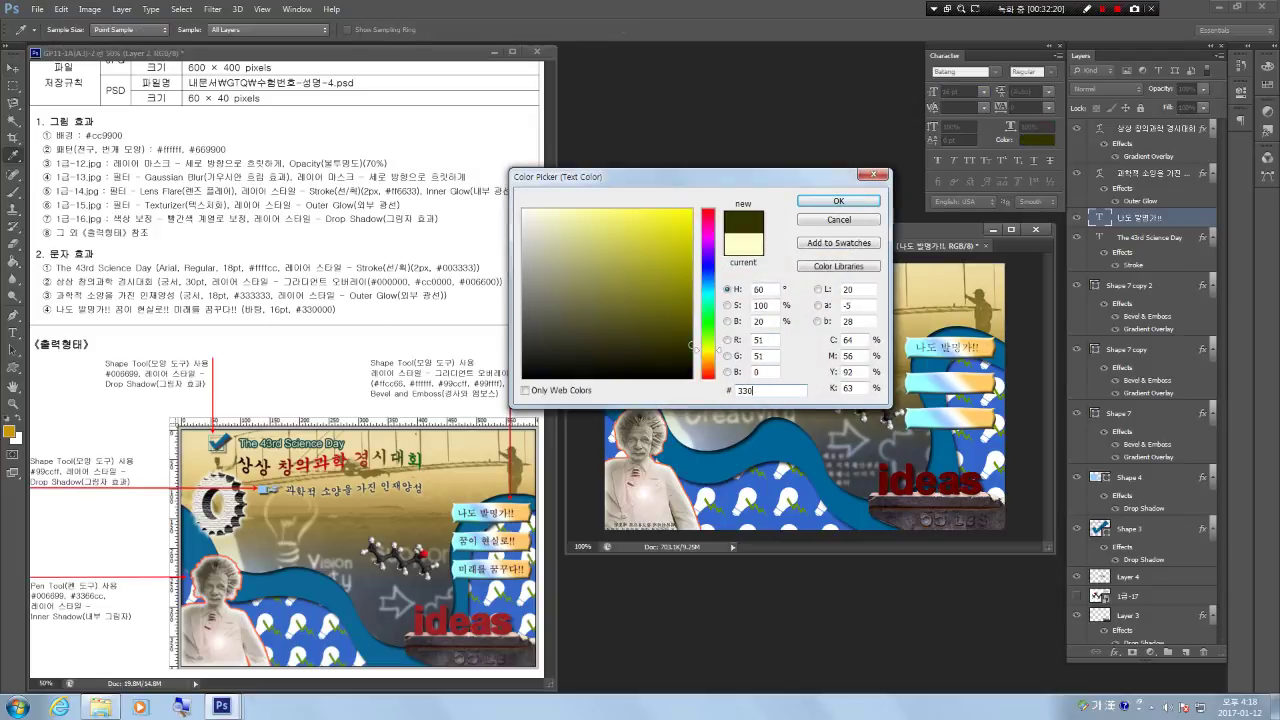
text(000)
key(Return)
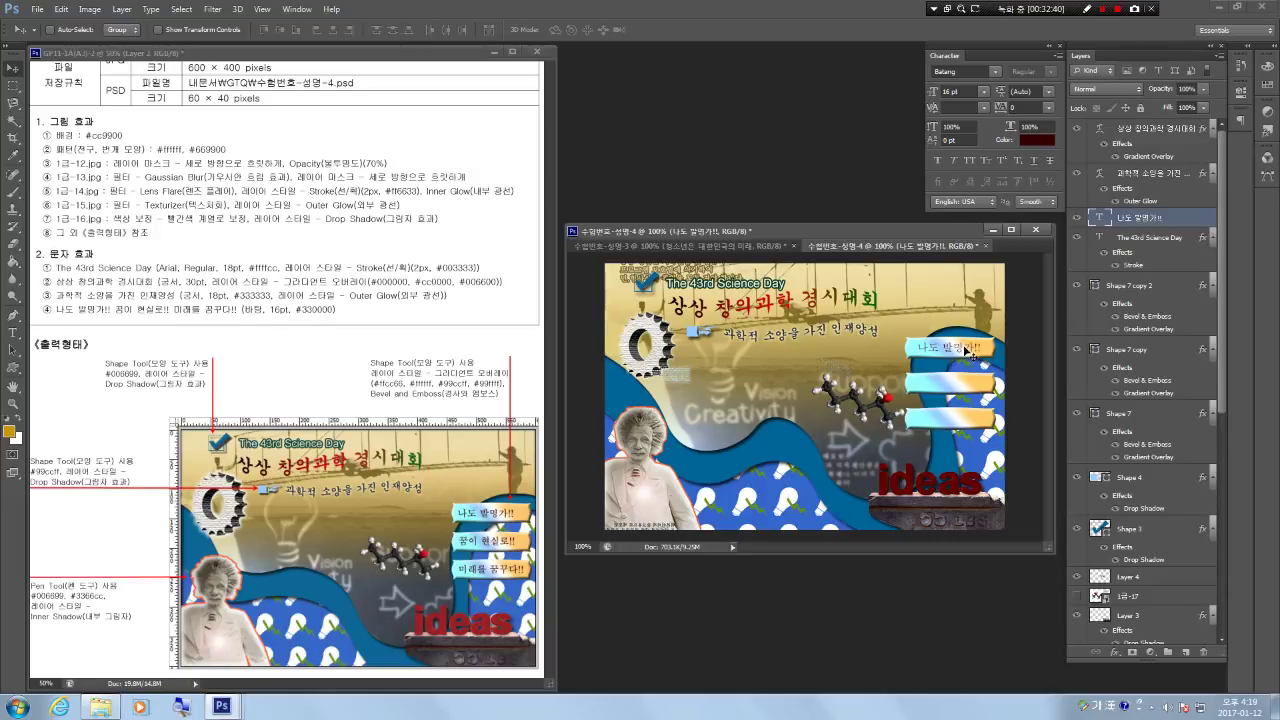
Duplicate the "나도 발명가!!" text onto the middle banner and change the copy's wording to "꿈이 현실로!!".
drag(968, 352, 965, 386)
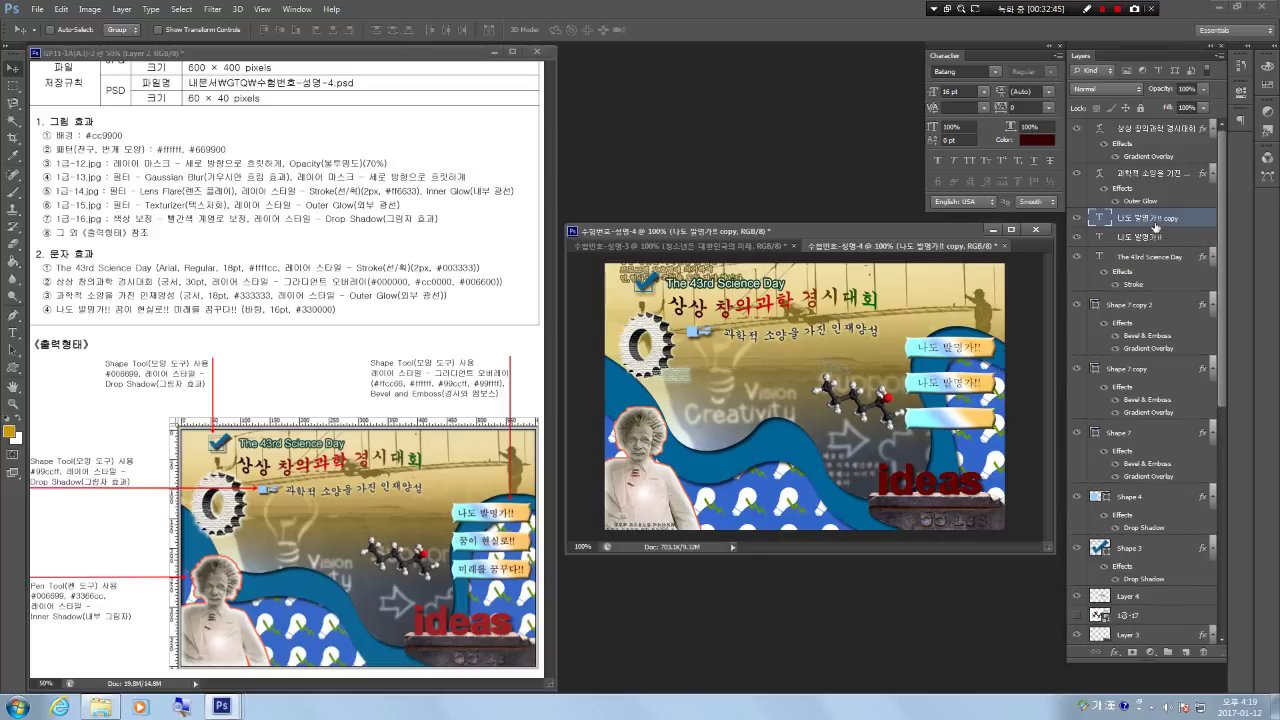
double_click(1099, 217)
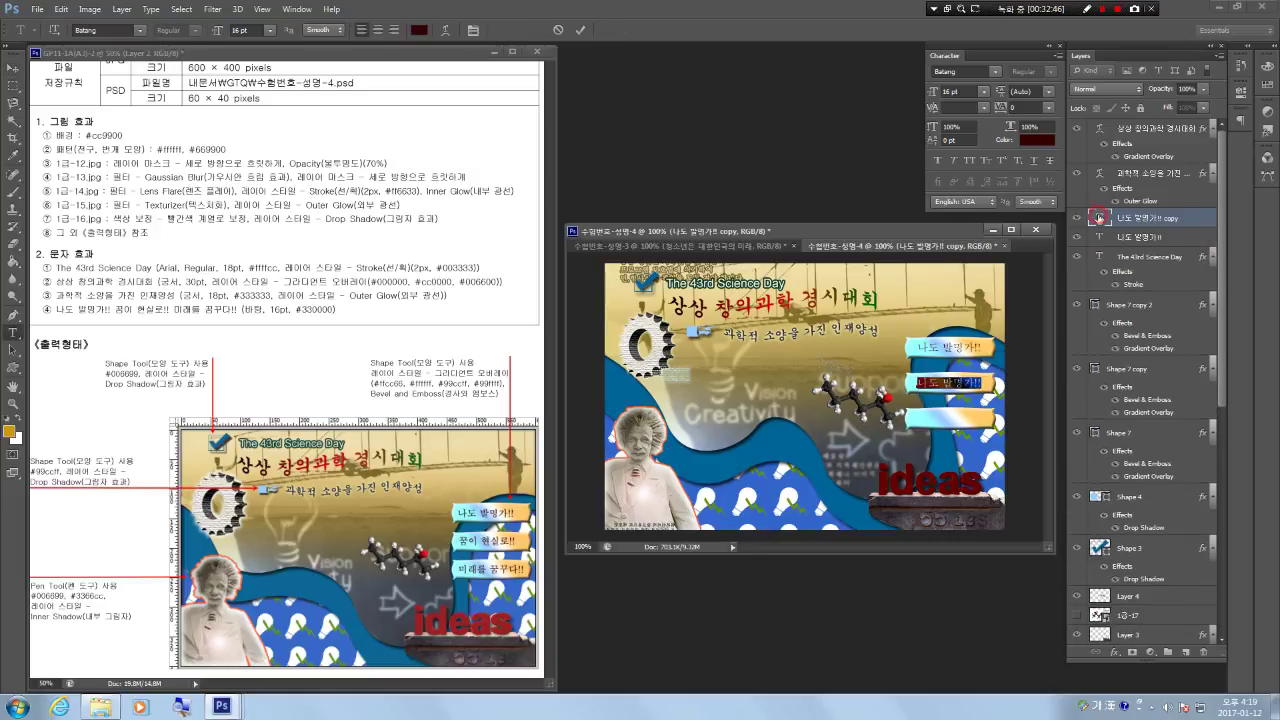
text(ㄲ)
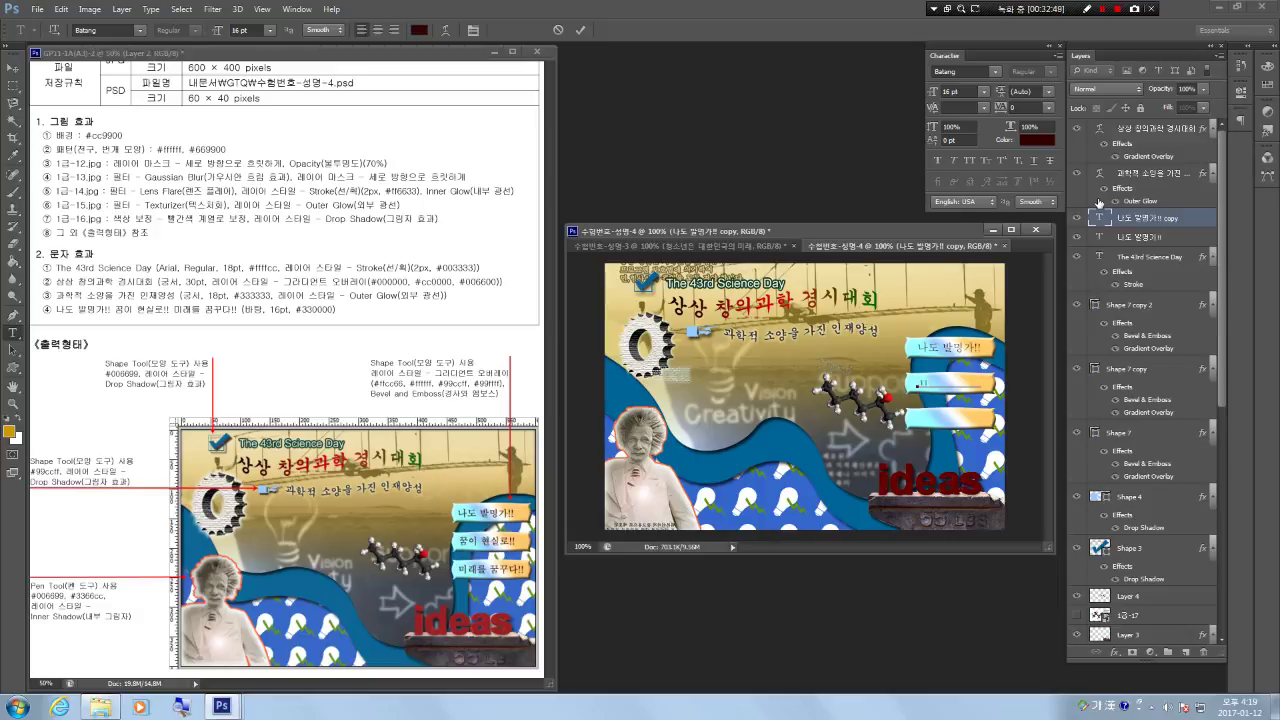
text(ㅜㅁ이 현실)
click(13, 67)
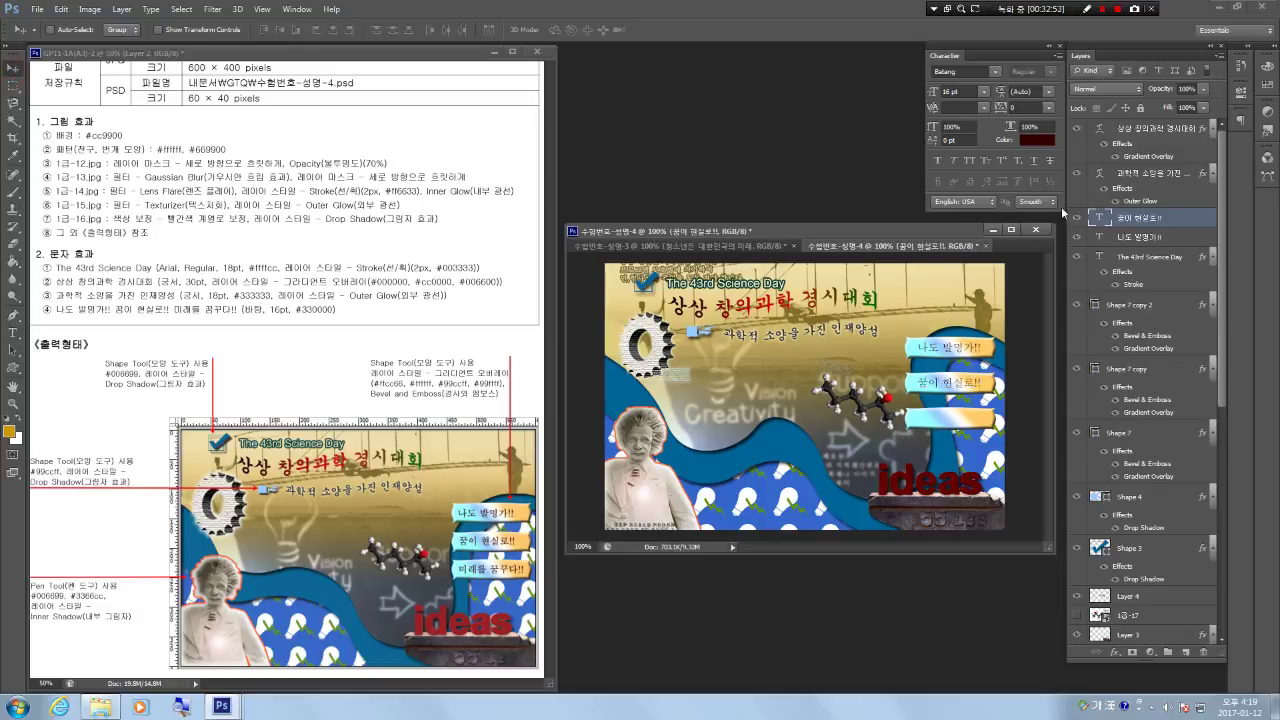
Duplicate the "꿈이 현실로!!" text onto the lowest banner and change the copy's wording to "미래를 꿈꾸다!!".
drag(949, 395, 949, 431)
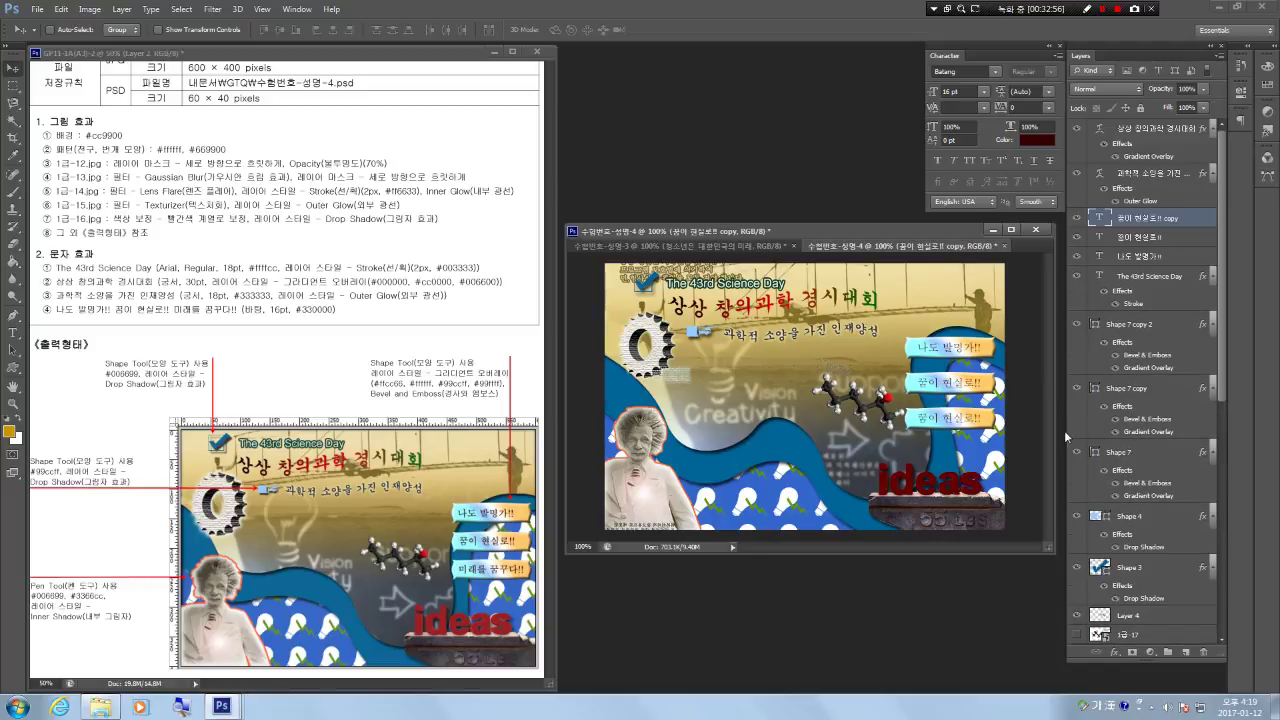
double_click(1098, 217)
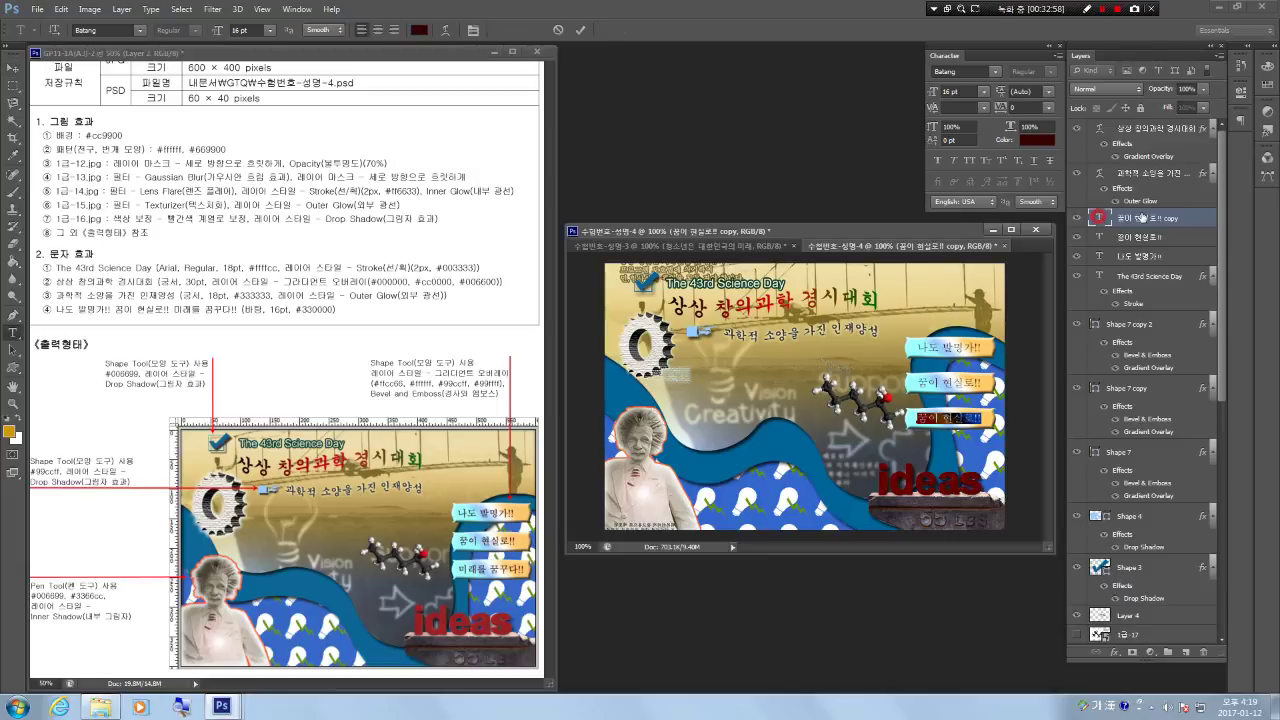
text(미래의)
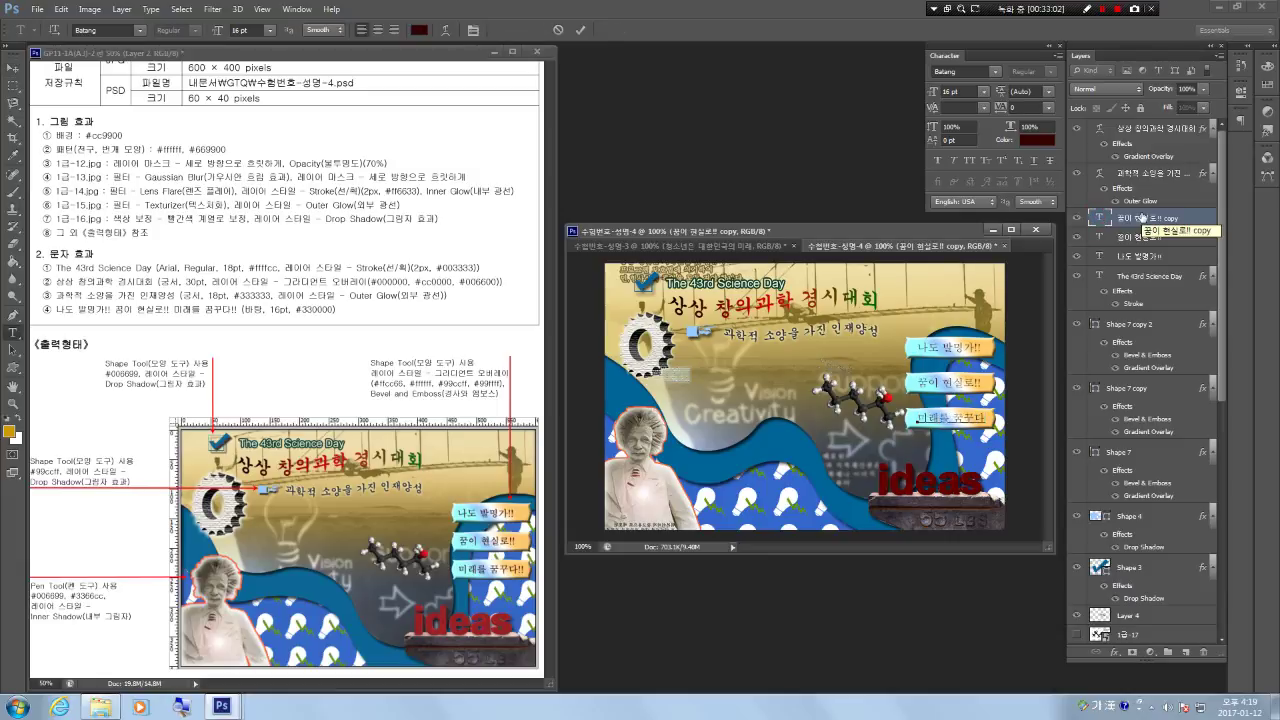
click(13, 68)
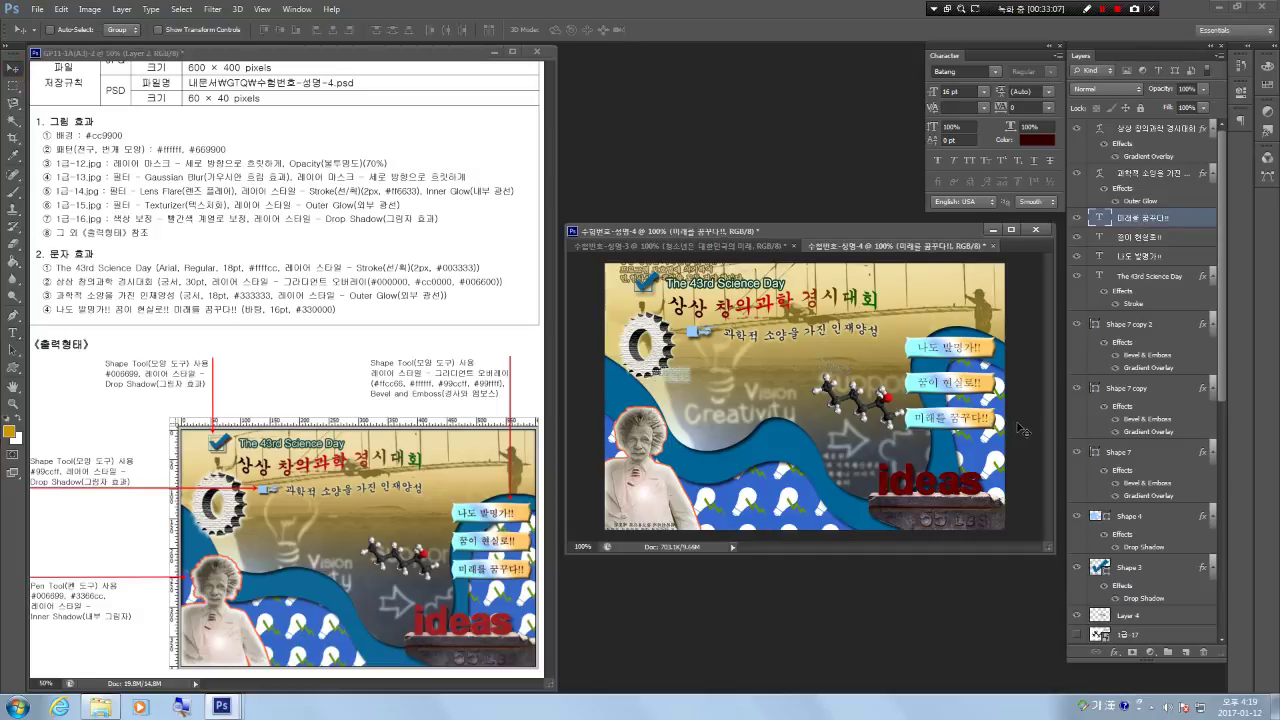
Nudge the "꿈이 현실로!!" and "나도 발명가!!" texts slightly left so they line up with "미래를 꿈꾸다!!".
click(1141, 236)
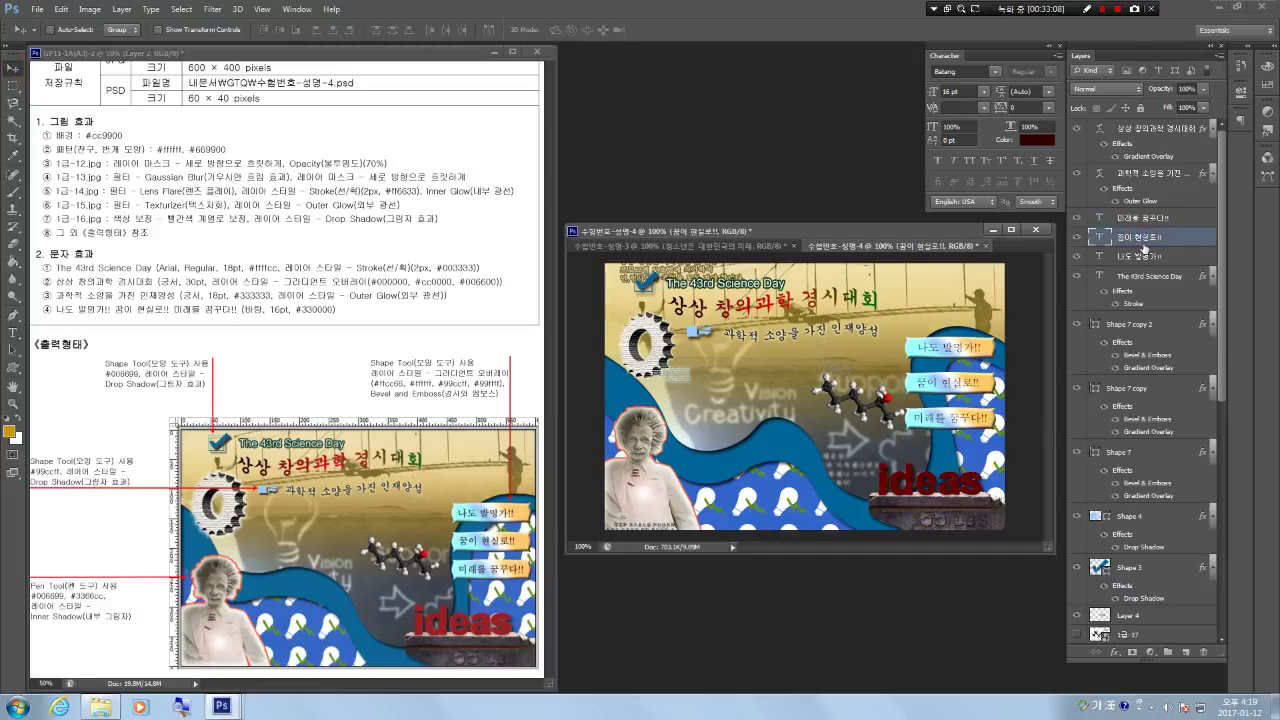
click(1142, 259)
click(1142, 241)
click(1146, 258)
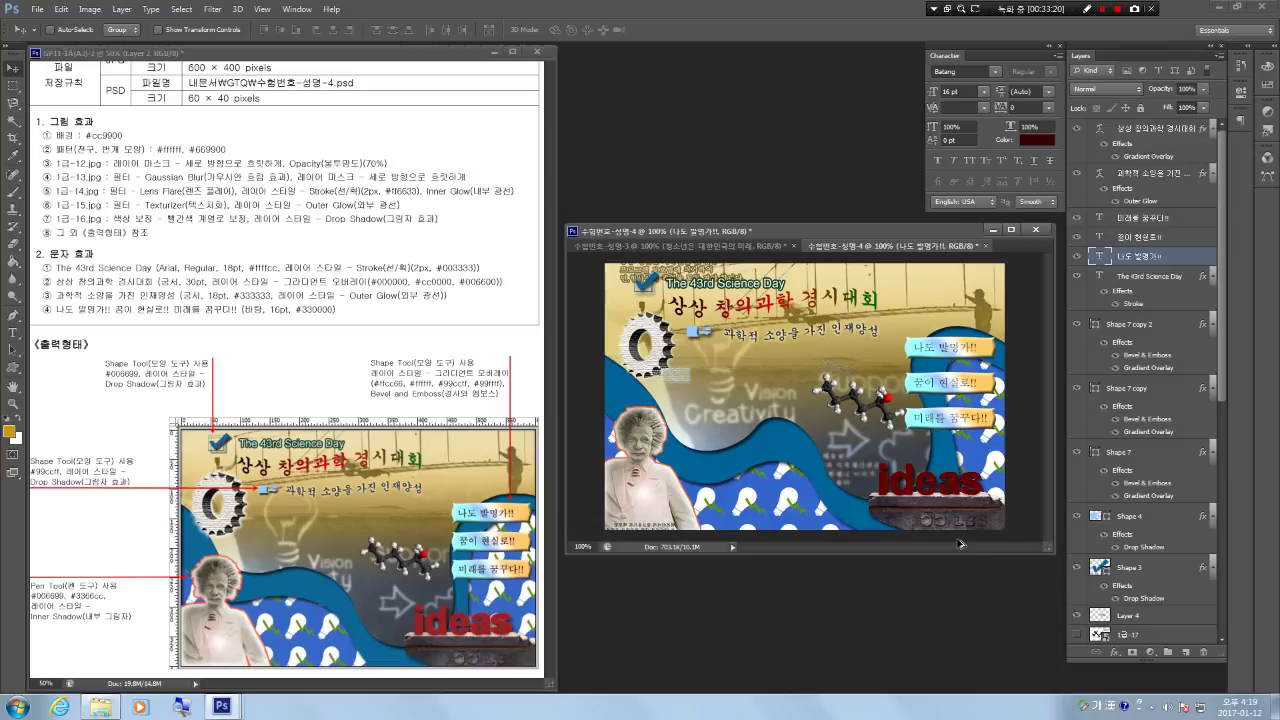
key(ctrl+alt+shift+s)
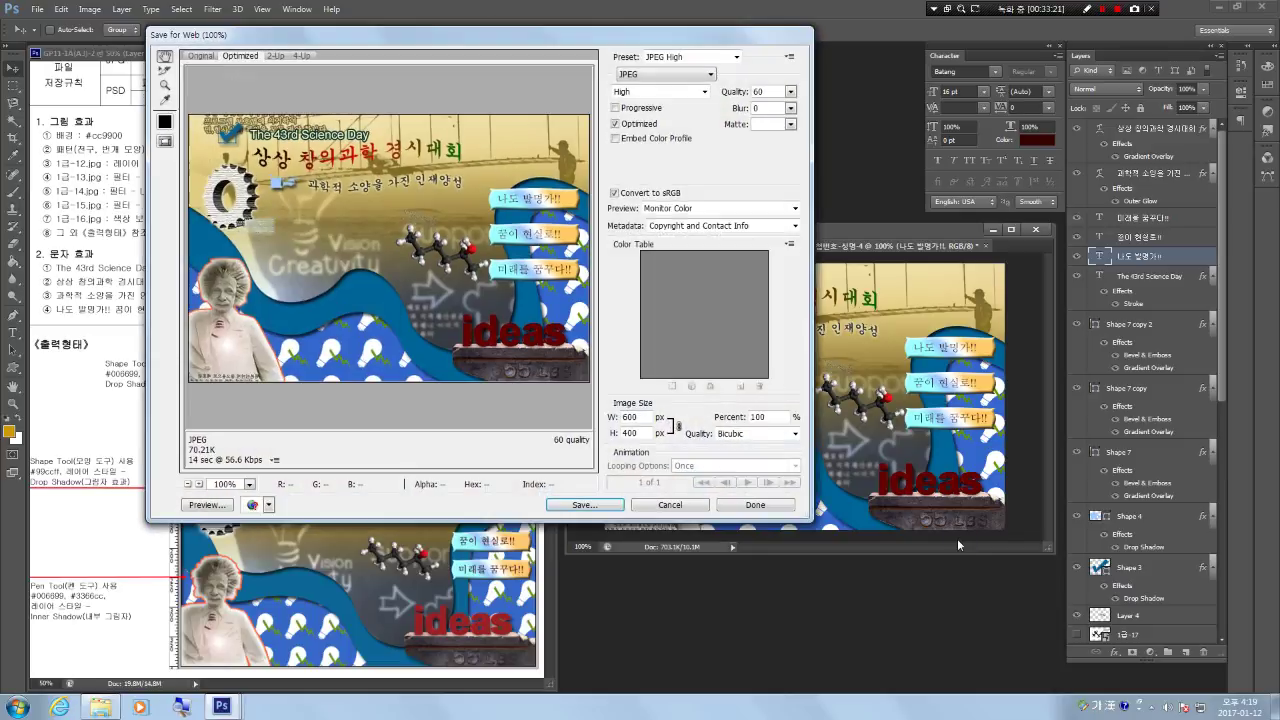
click(662, 92)
click(658, 150)
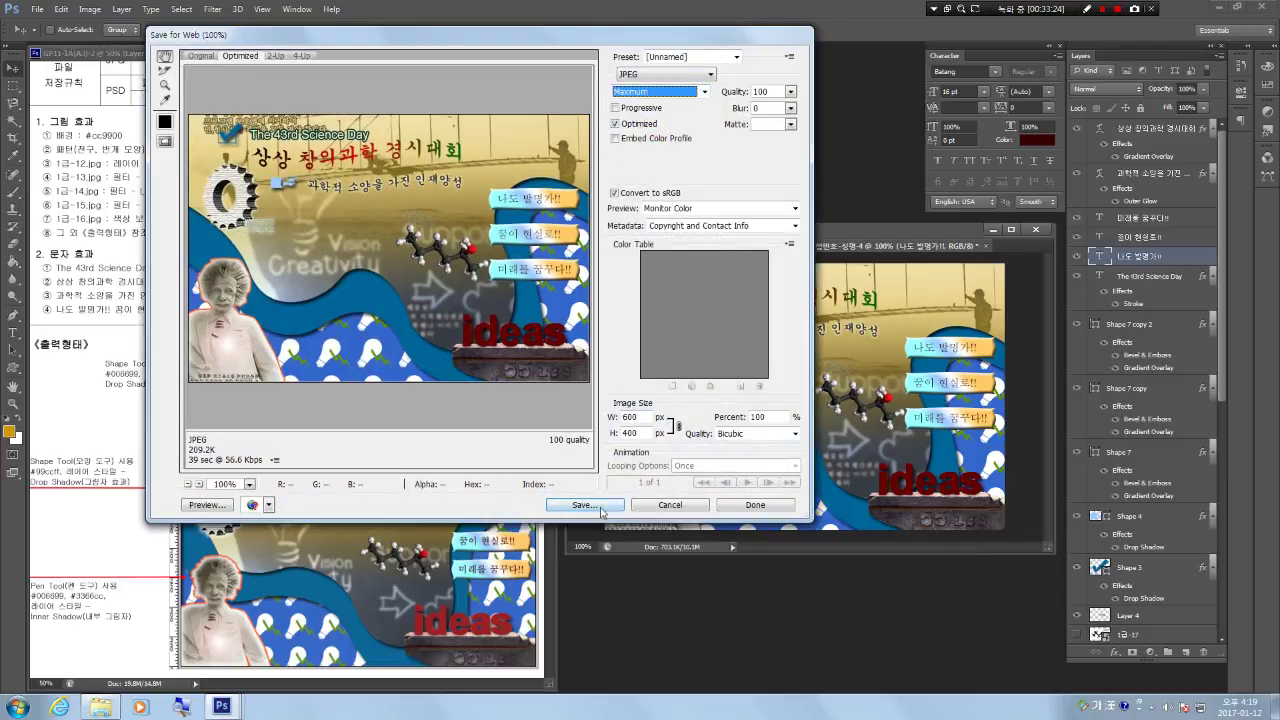
click(586, 505)
click(576, 401)
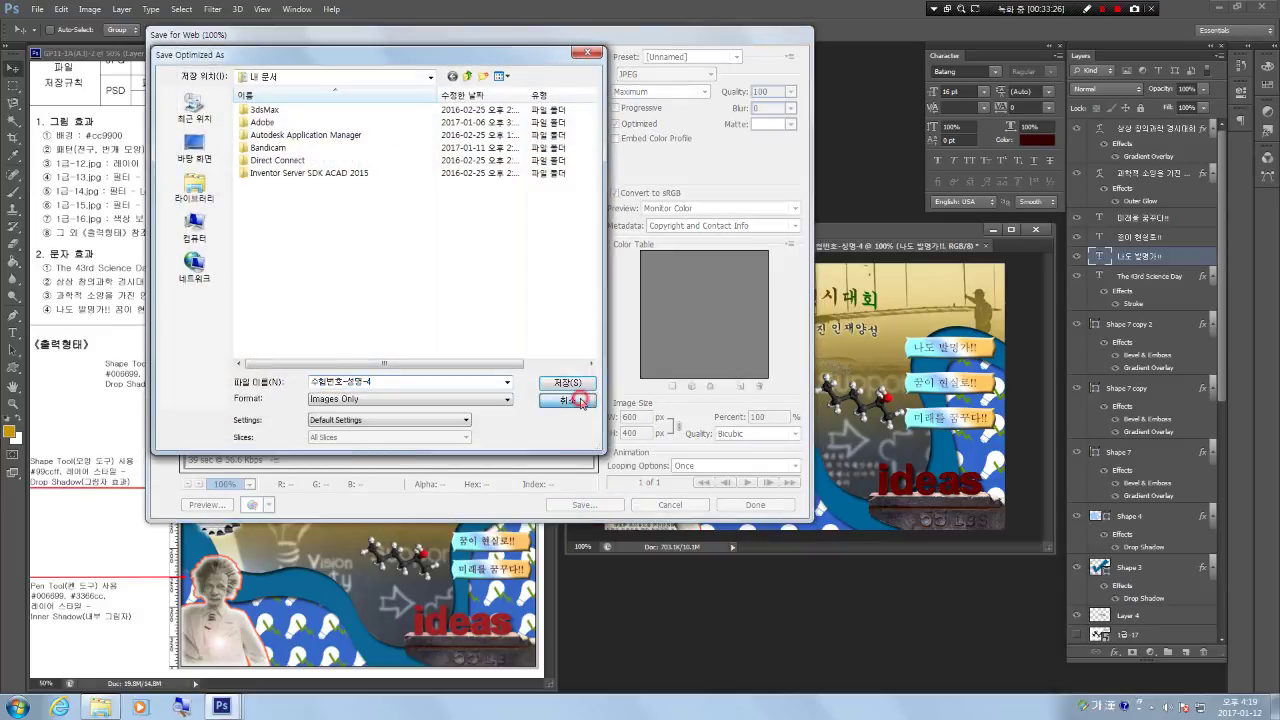
click(687, 505)
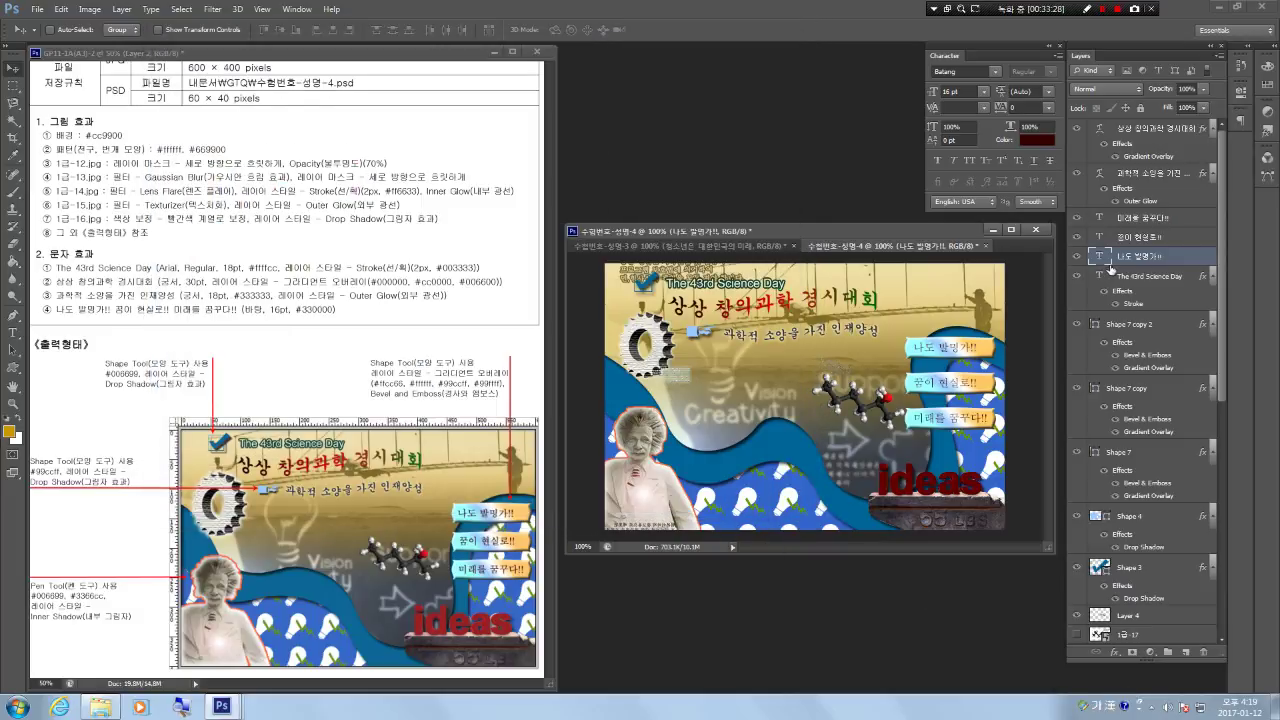
key(ctrl+shift+s)
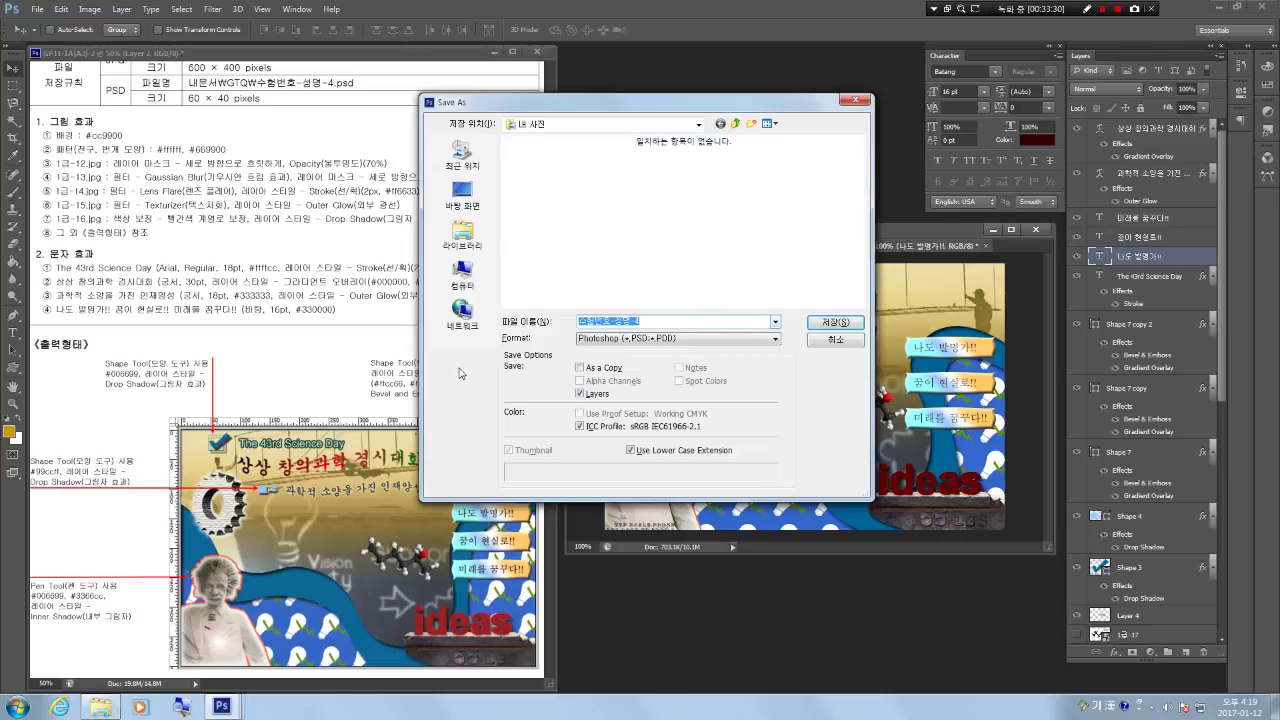
click(846, 344)
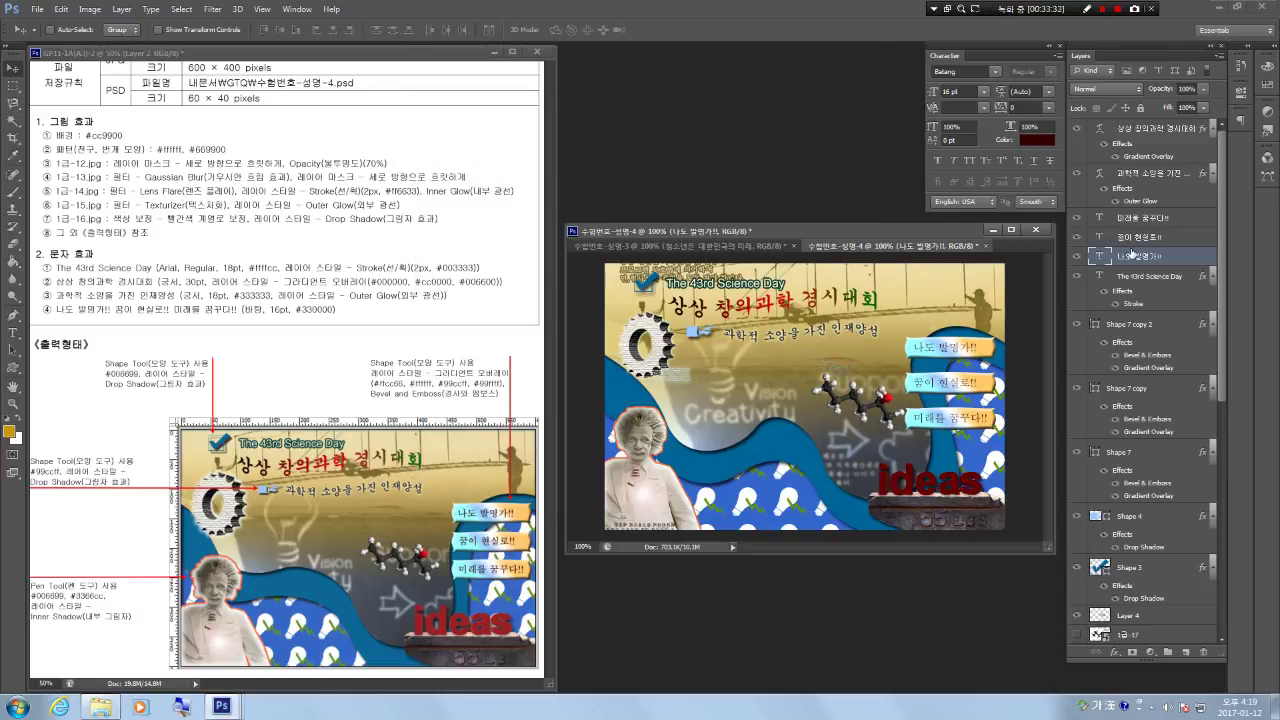
Resize the image to 60 pixels wide with proportions constrained and bring up Save As for the Photoshop file.
key(ctrl+alt+i)
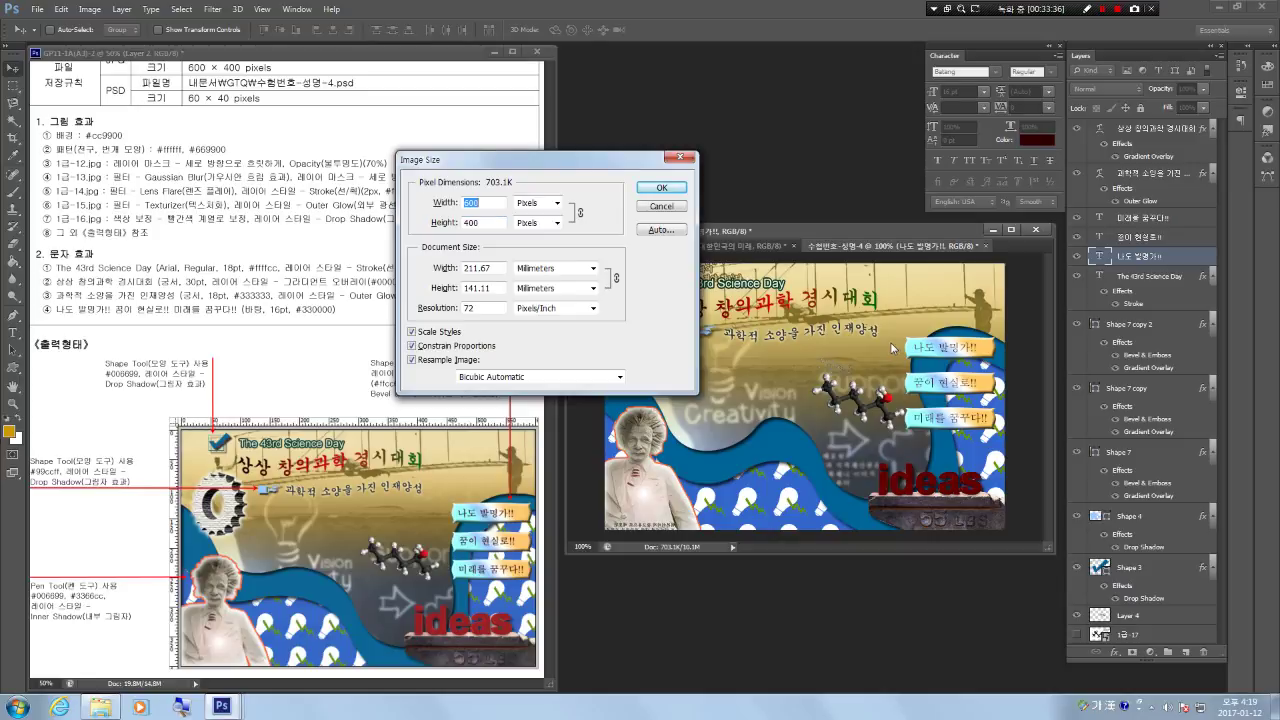
text(60)
key(Return)
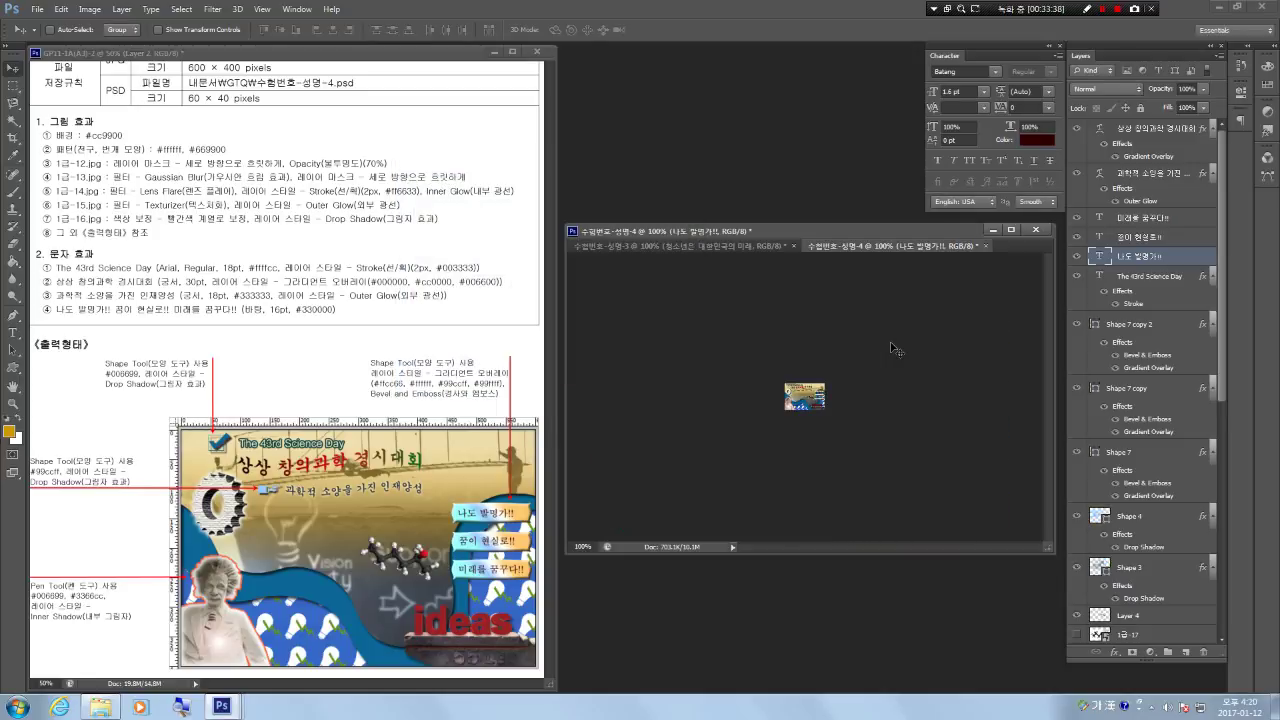
key(ctrl+shift+s)
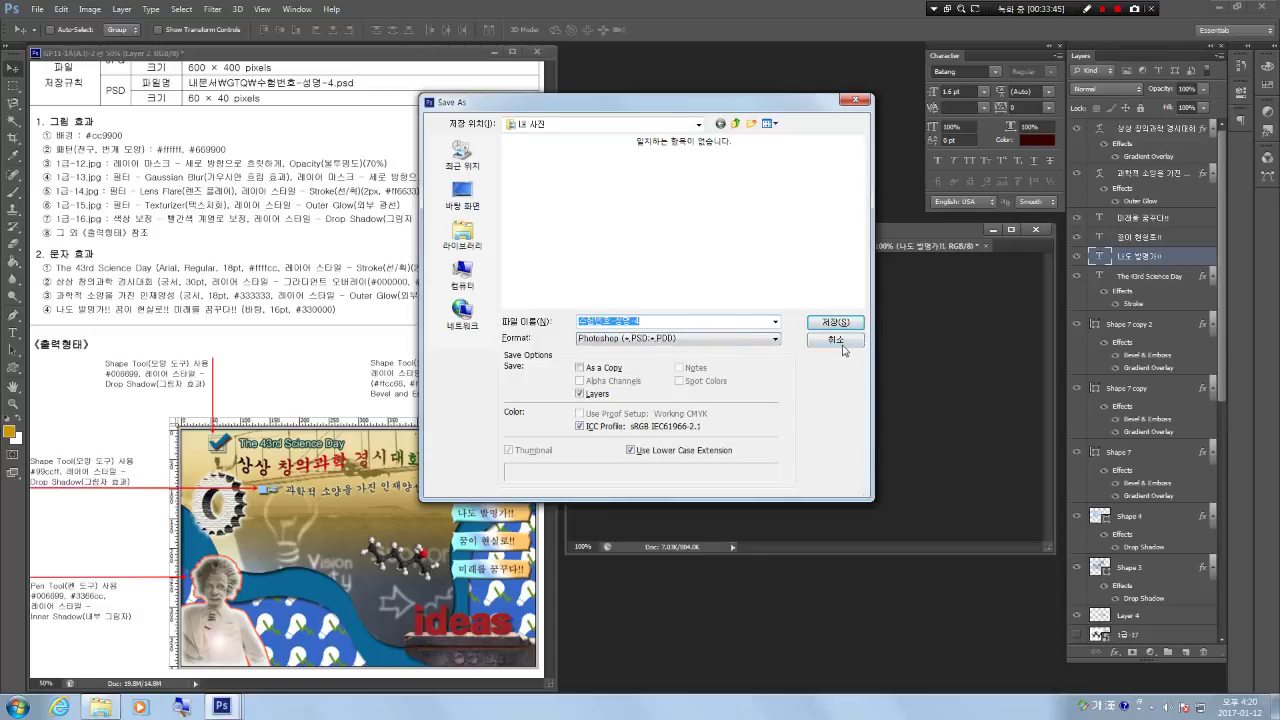
key(Return)
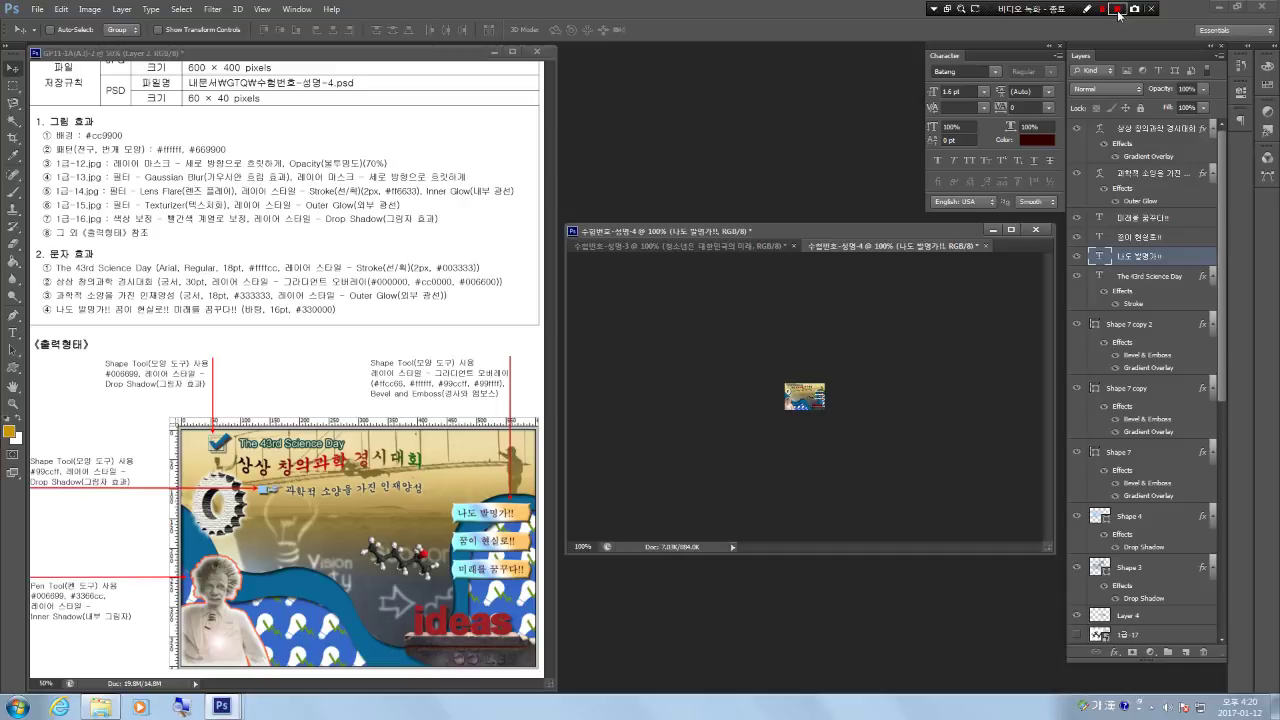